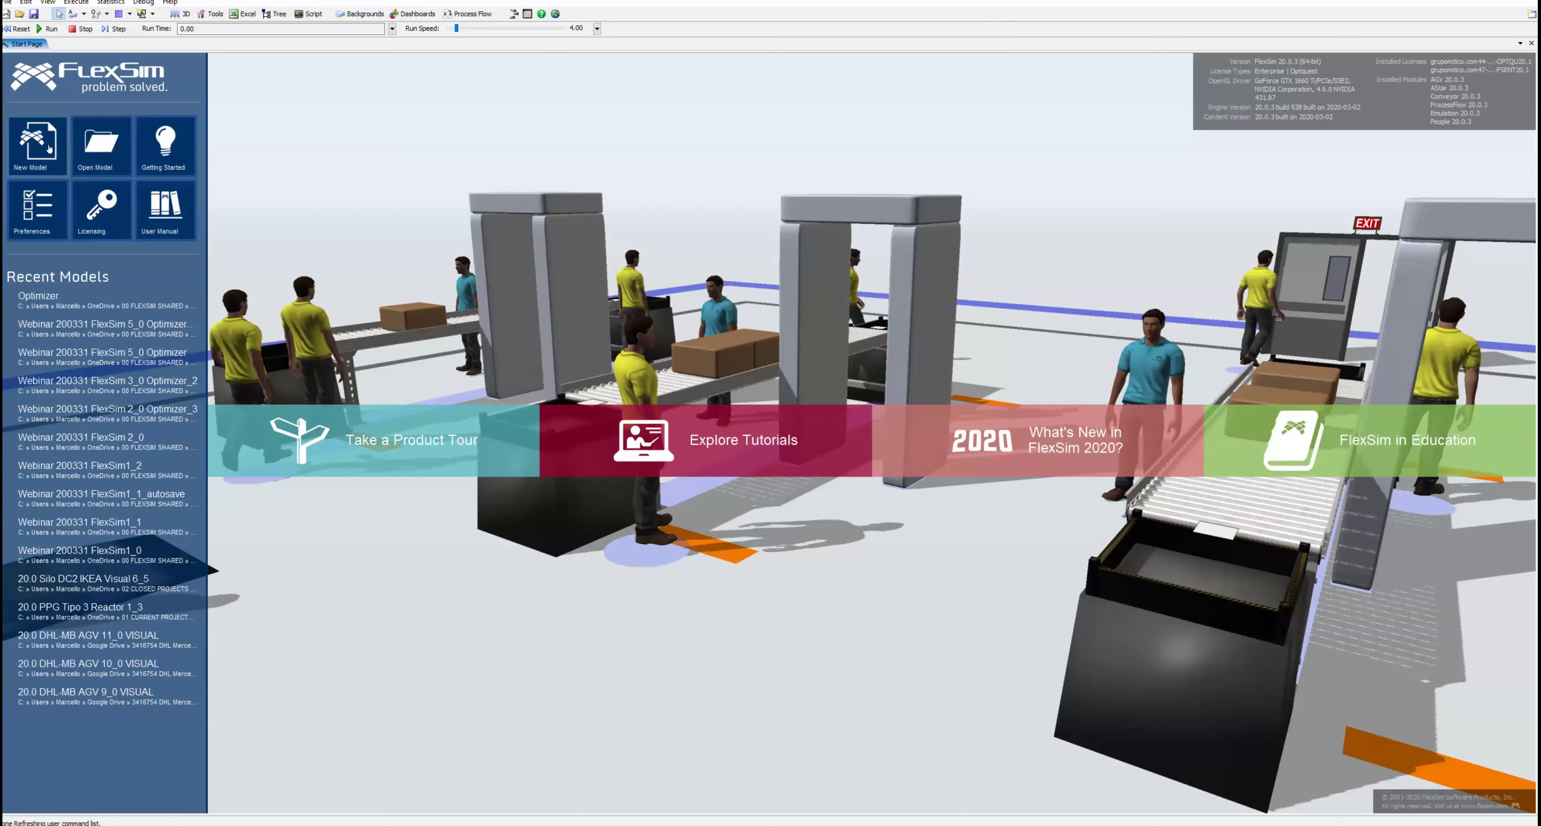
Step: Create a new model with its length units set to millimeters
click(49, 148)
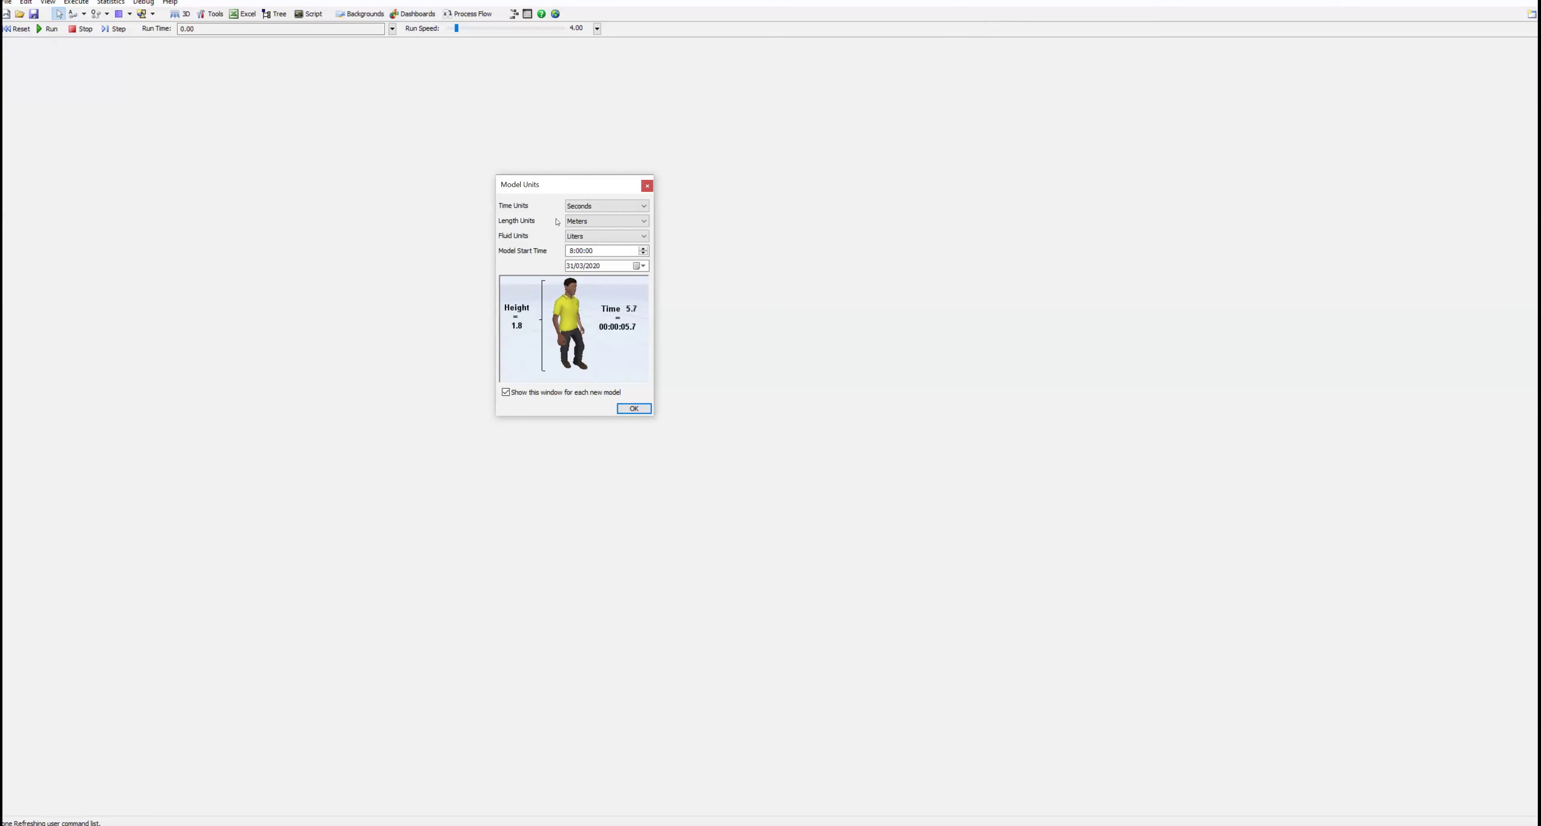
click(594, 221)
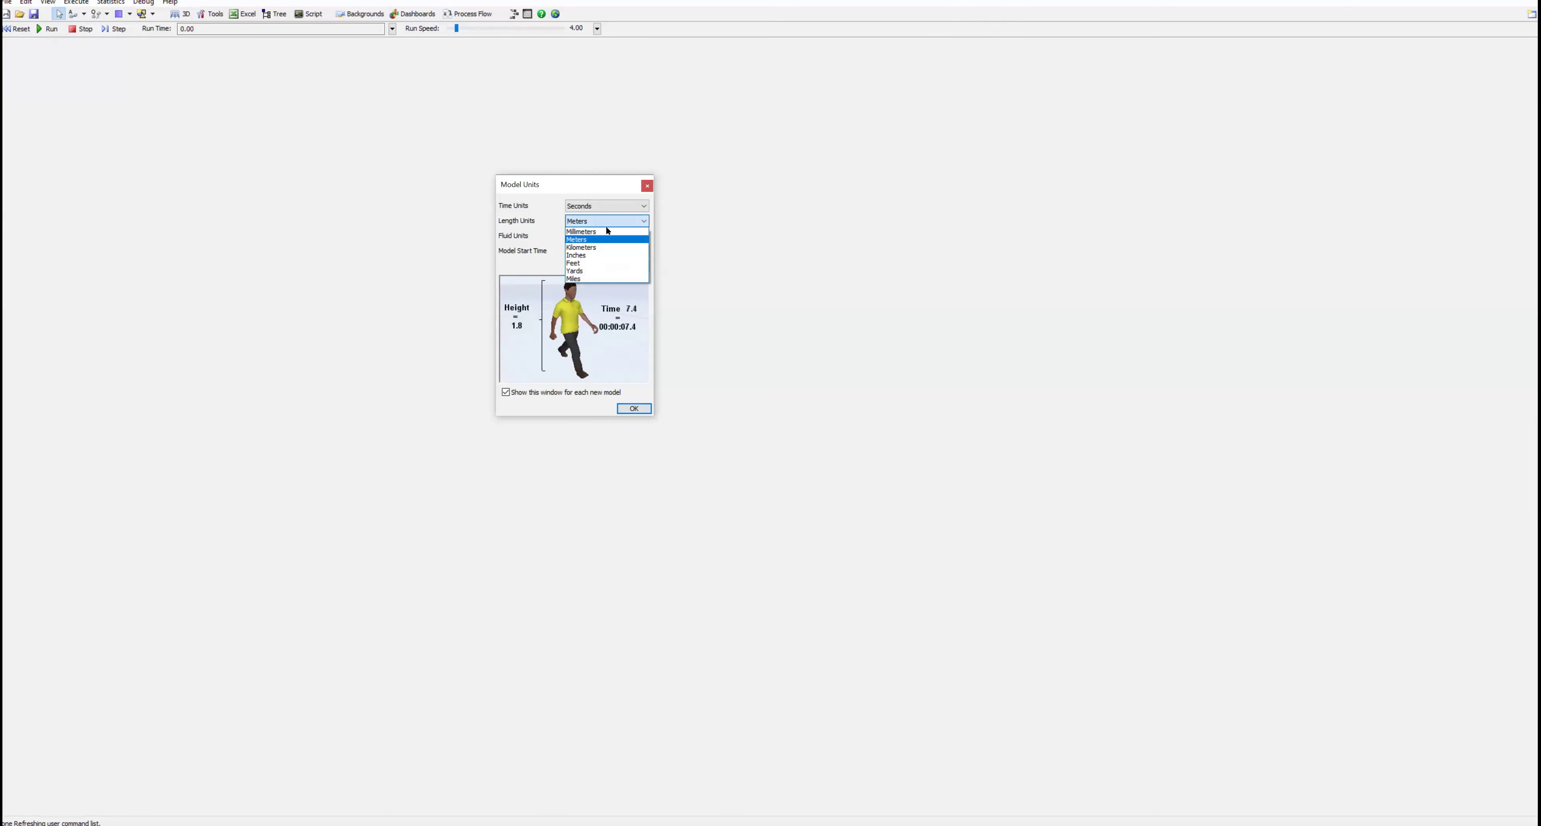
click(609, 232)
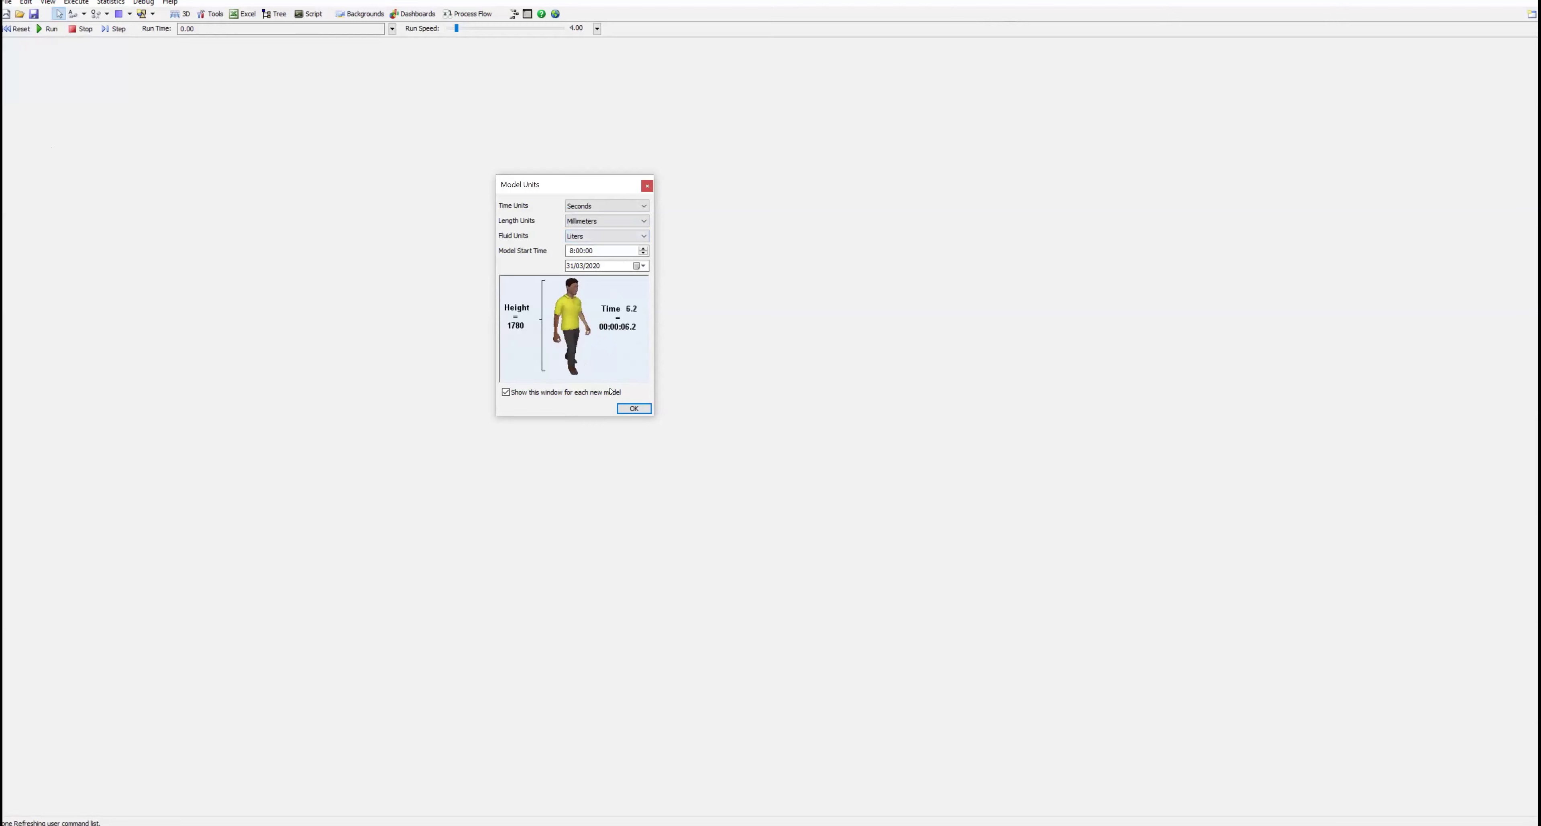
click(632, 409)
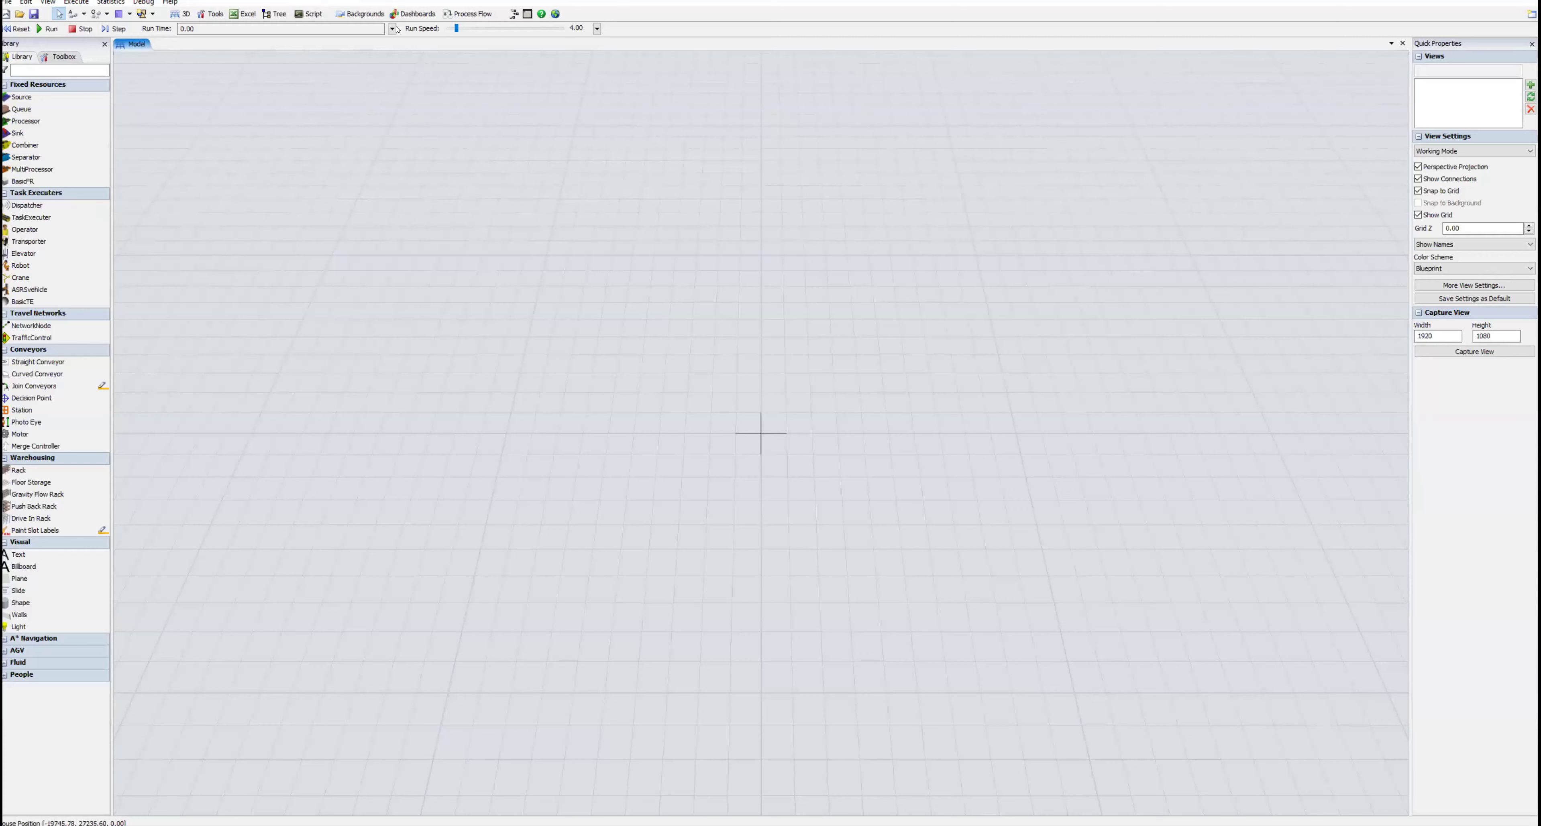
Step: Add the AutoCAD drawing Dibujo5 from the Presentacion folder as a model background
click(372, 14)
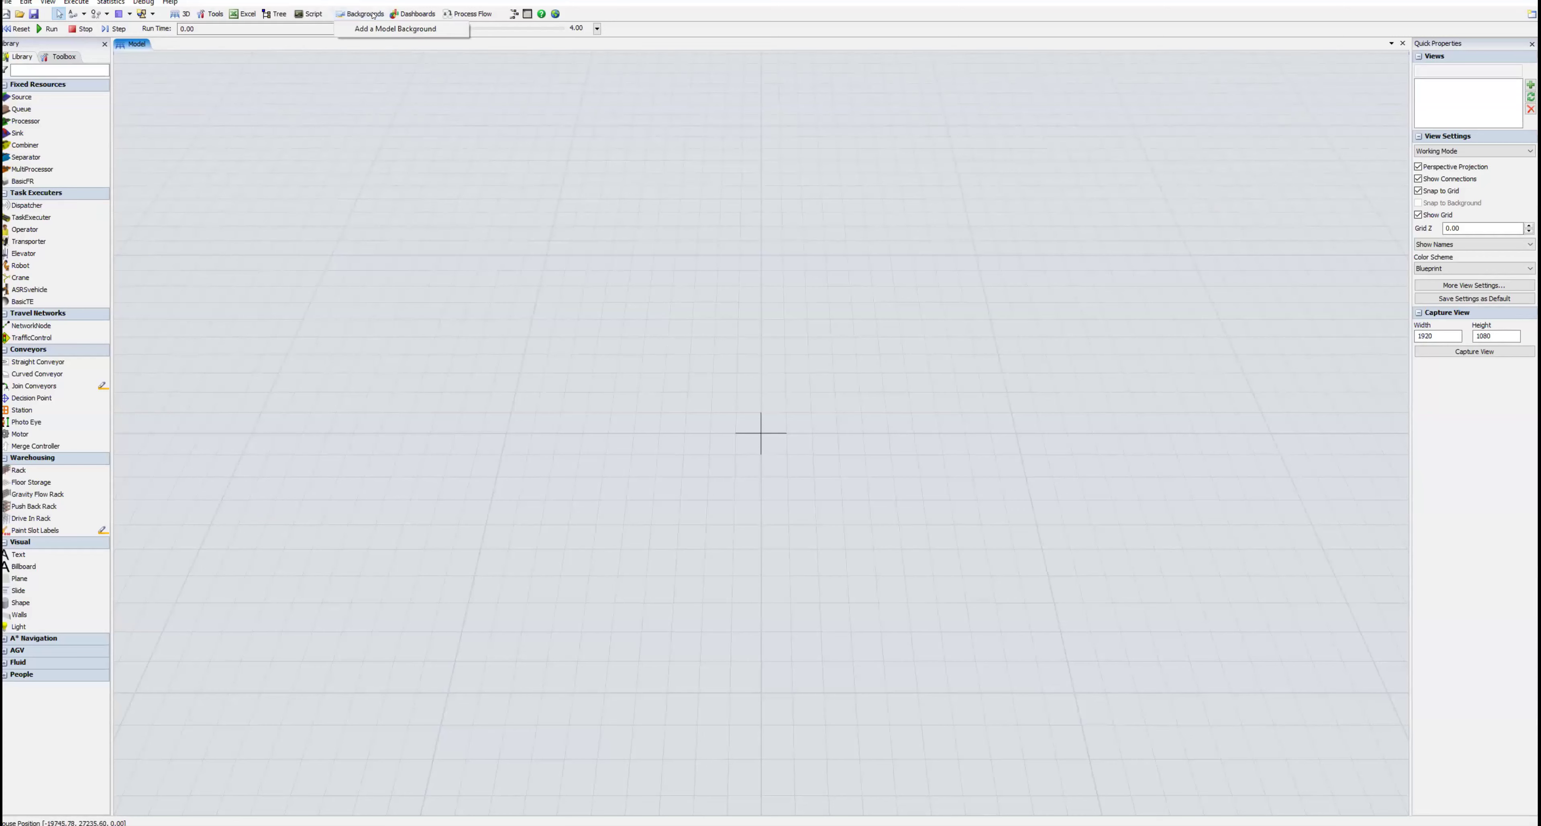
click(389, 29)
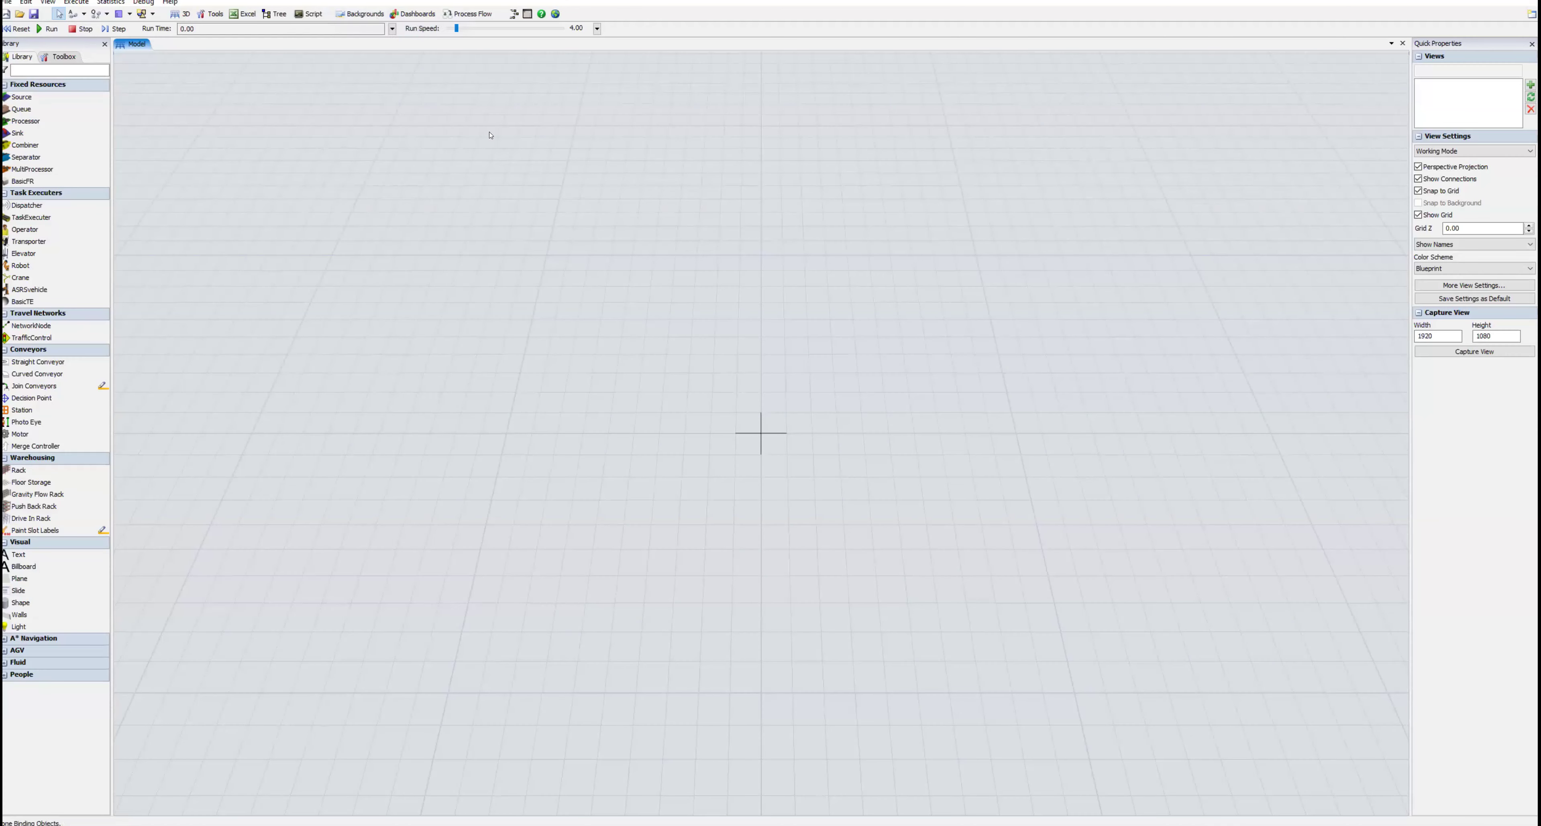
click(529, 148)
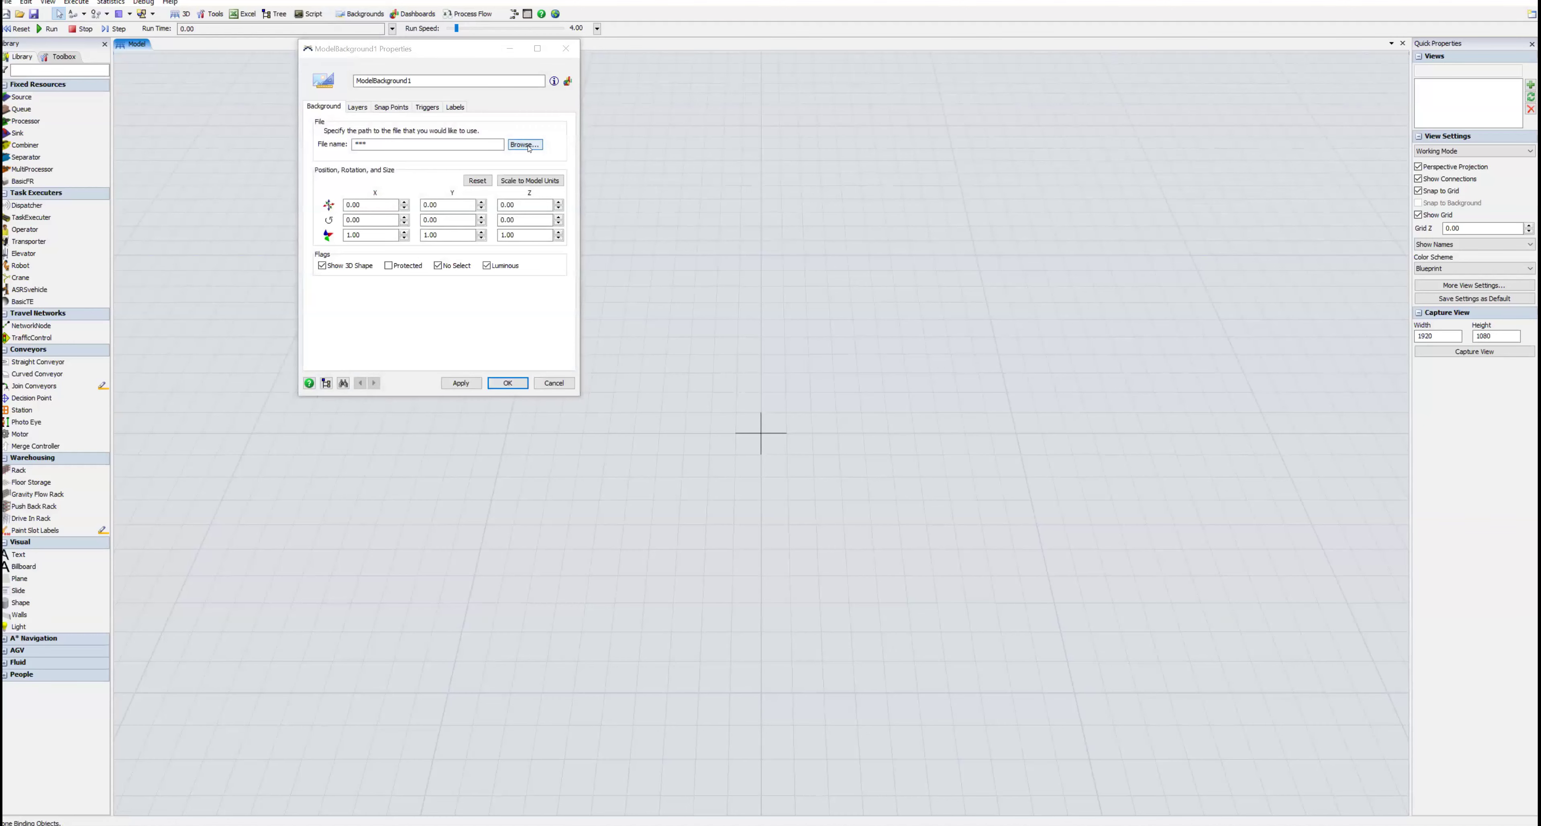
click(244, 38)
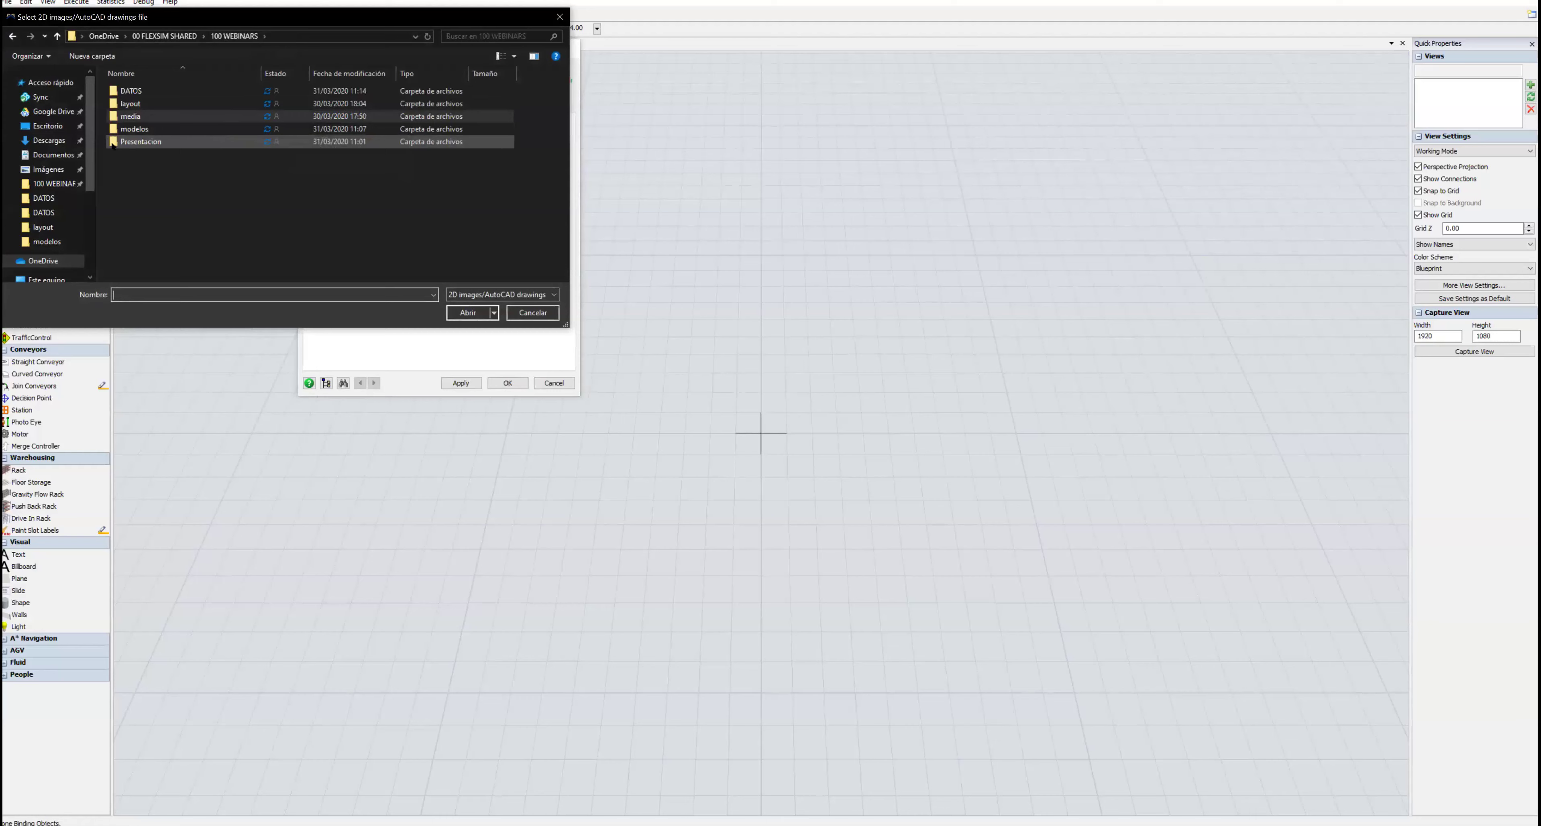
double_click(113, 142)
click(116, 93)
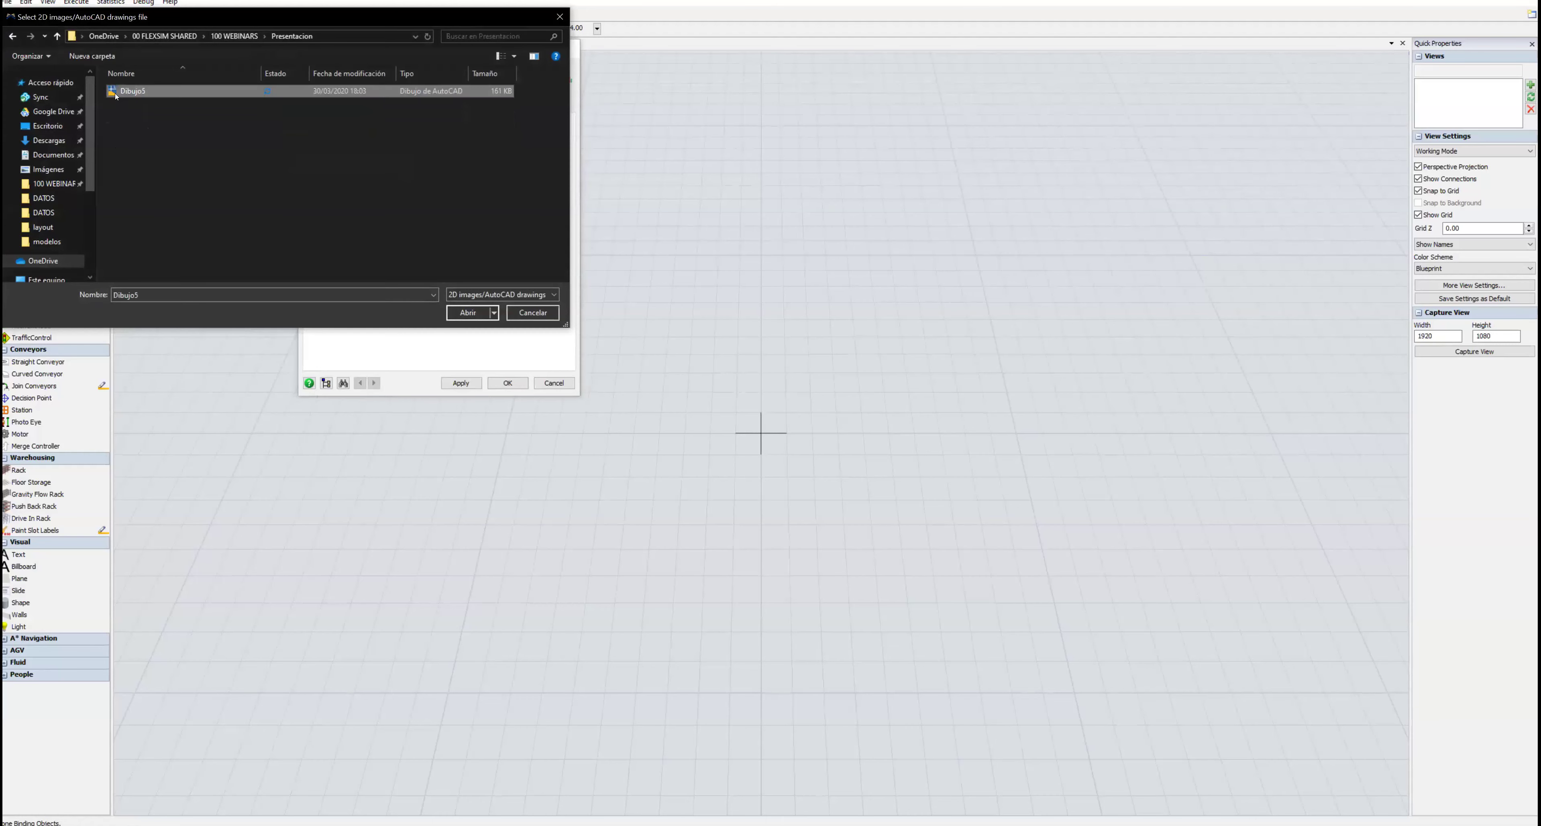
double_click(116, 93)
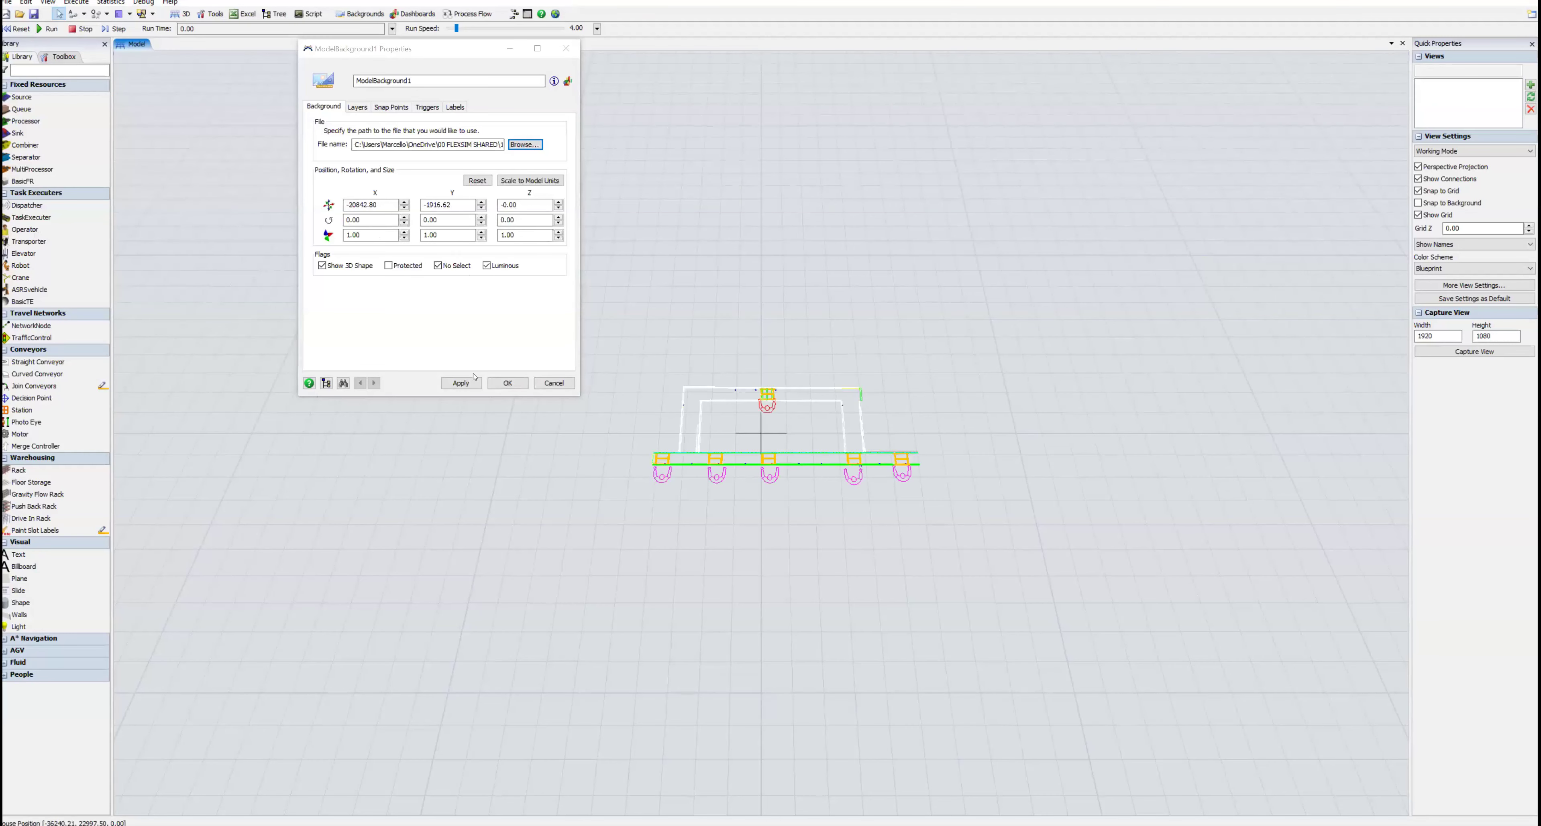
click(506, 383)
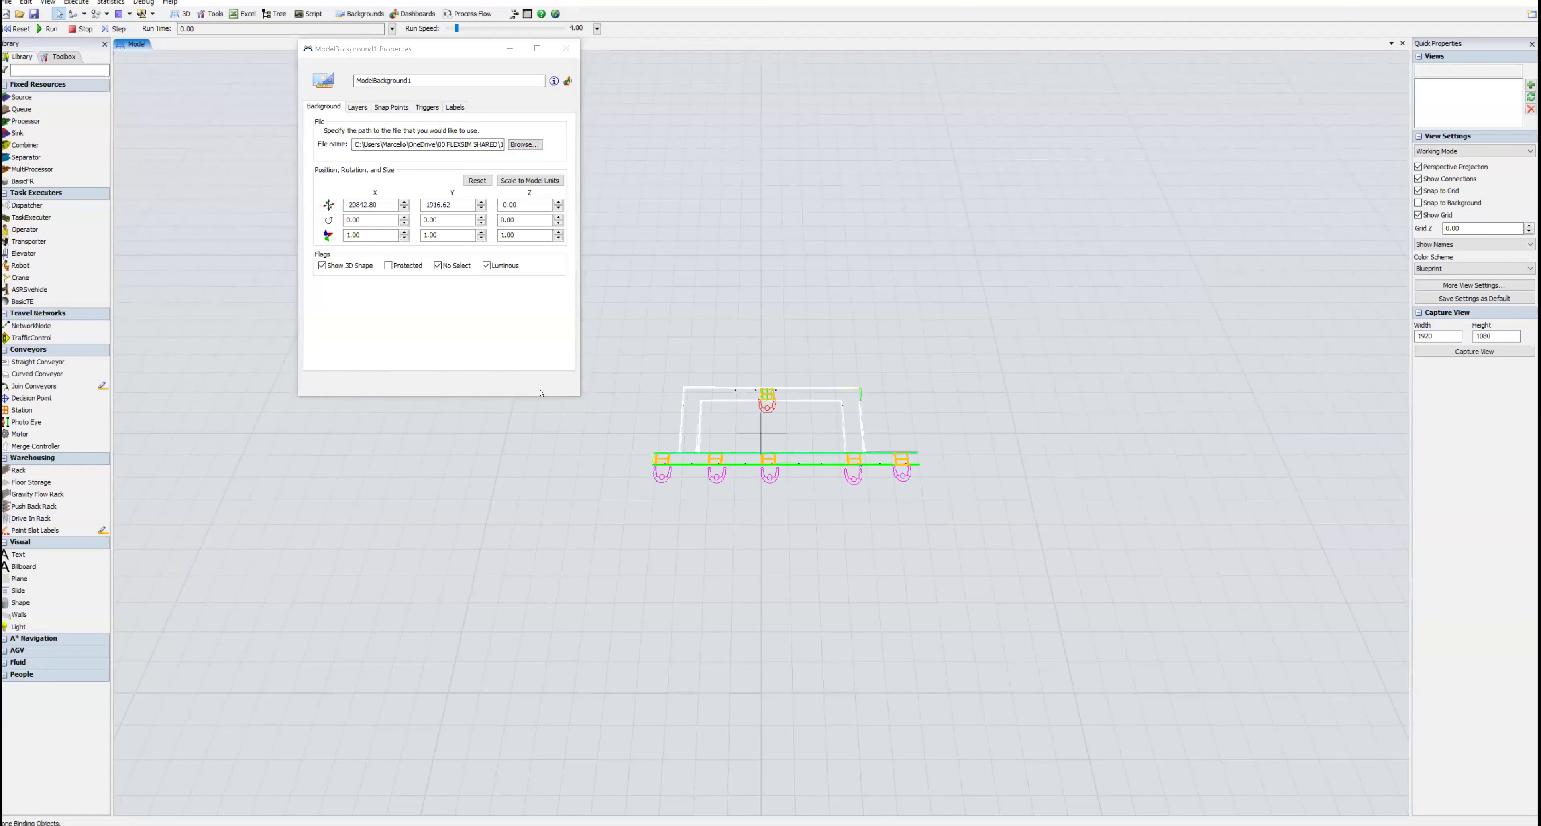
Step: Switch to a top-down view centred on the imported layout and save it to the list of views
right_click(638, 398)
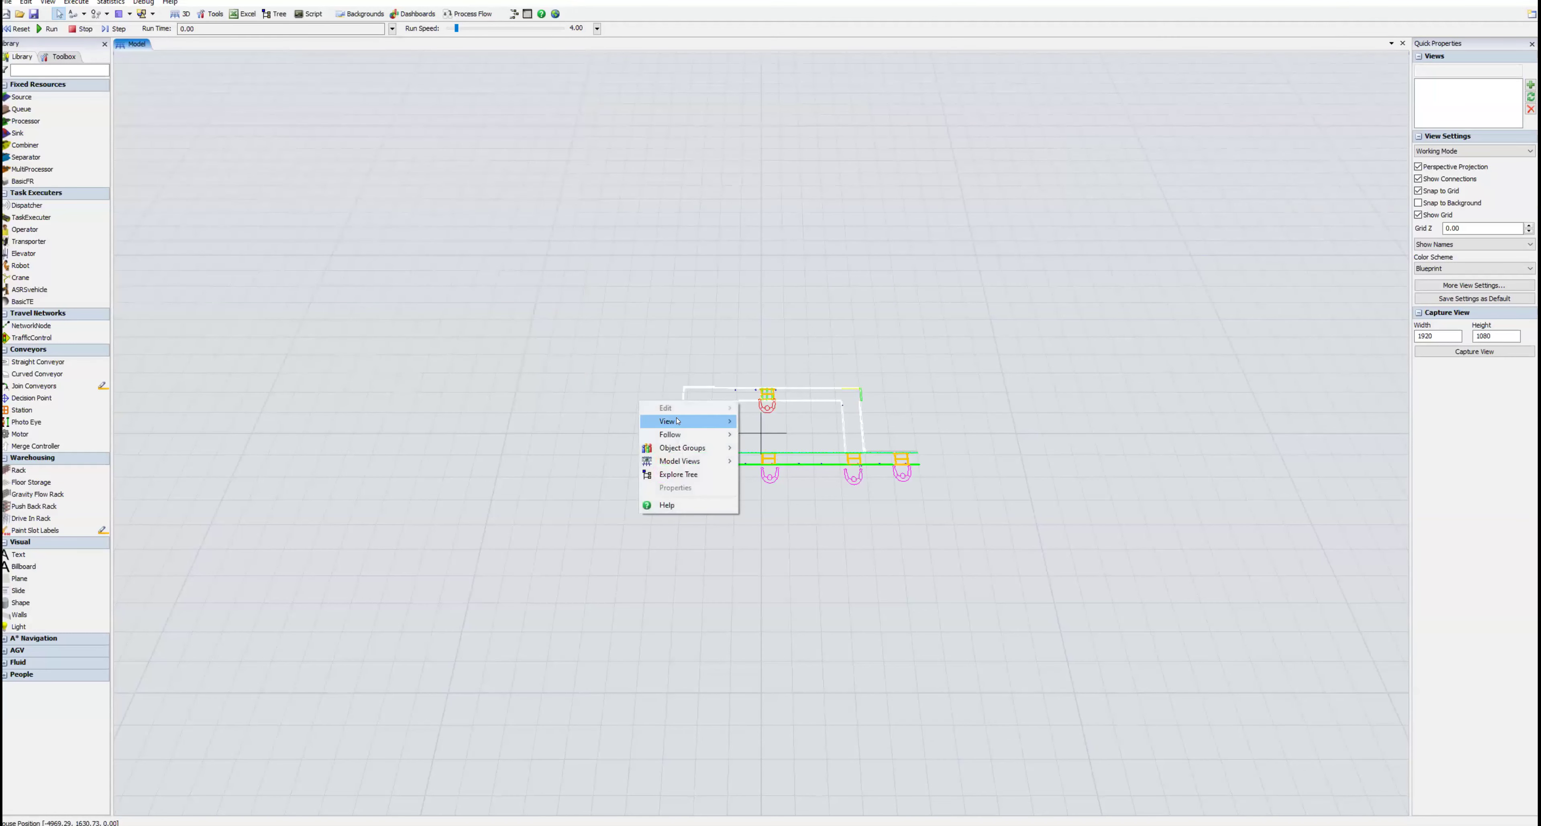
mouse_move(666, 421)
click(800, 466)
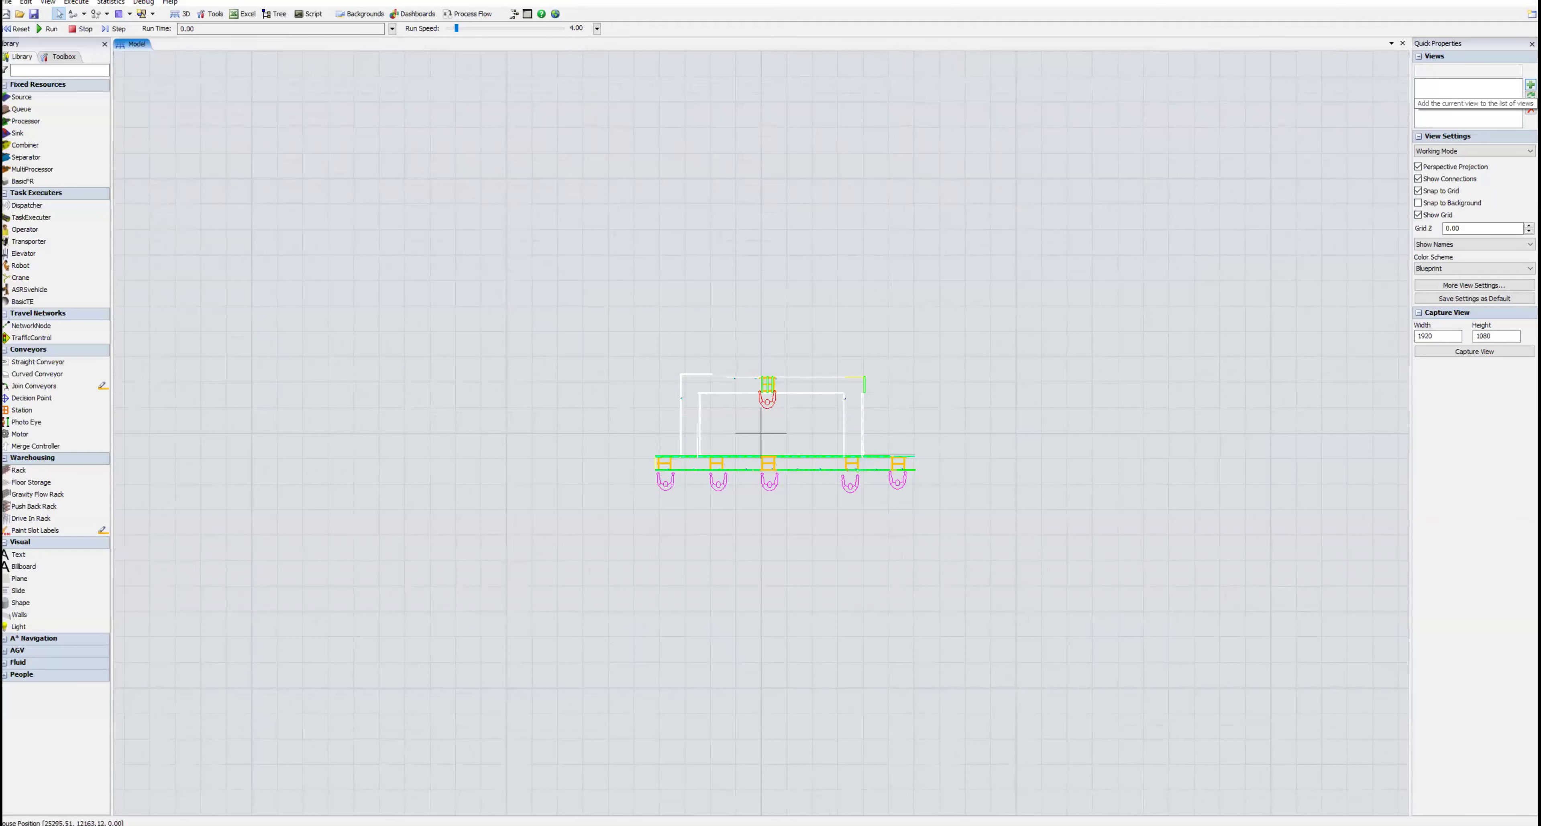
scroll(994, 388, up, 1)
scroll(984, 395, up, 1)
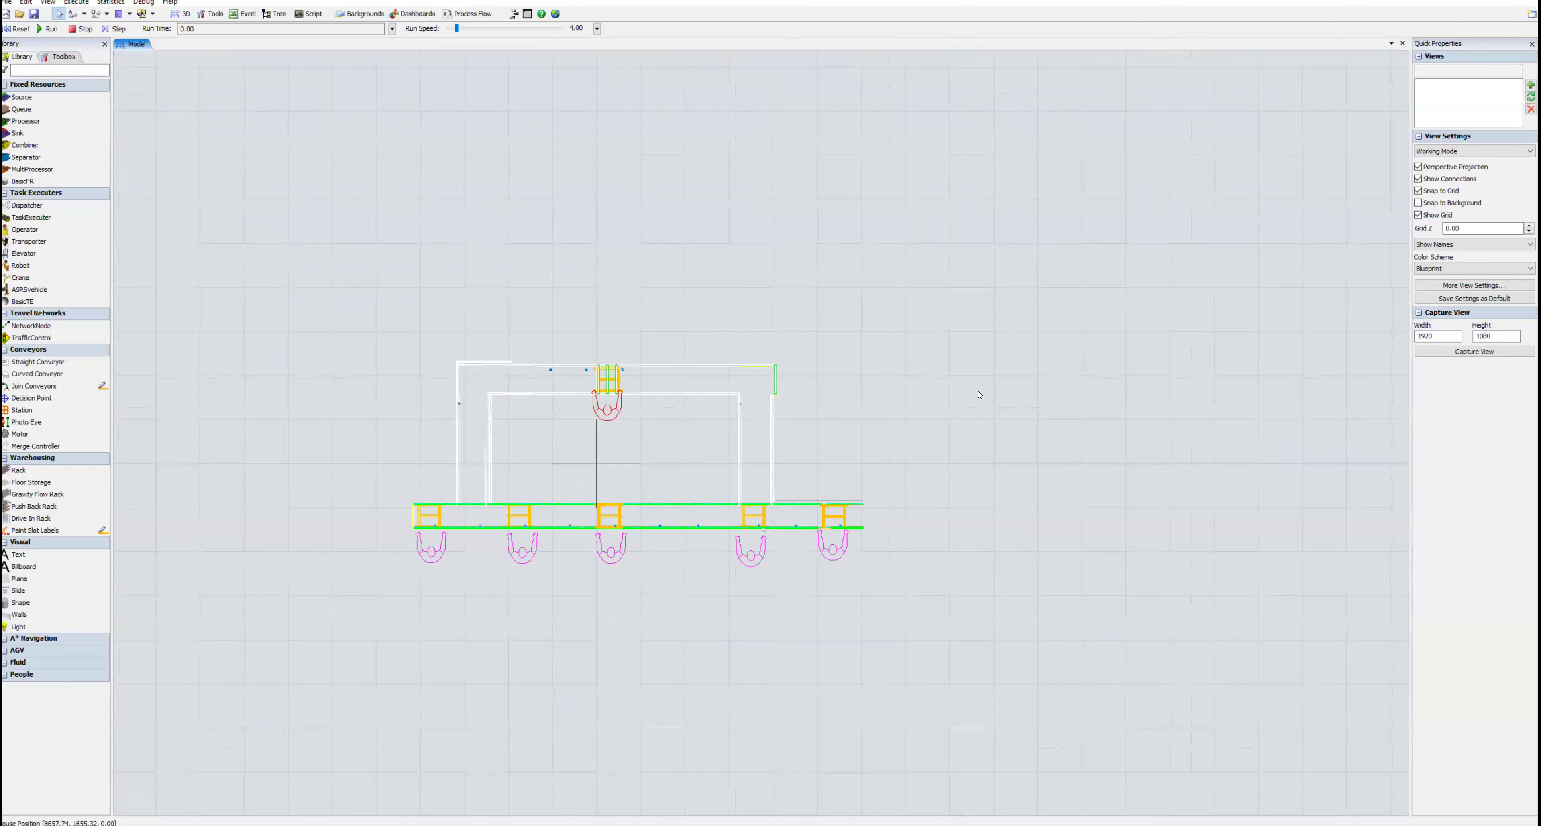
drag(979, 392, 1062, 350)
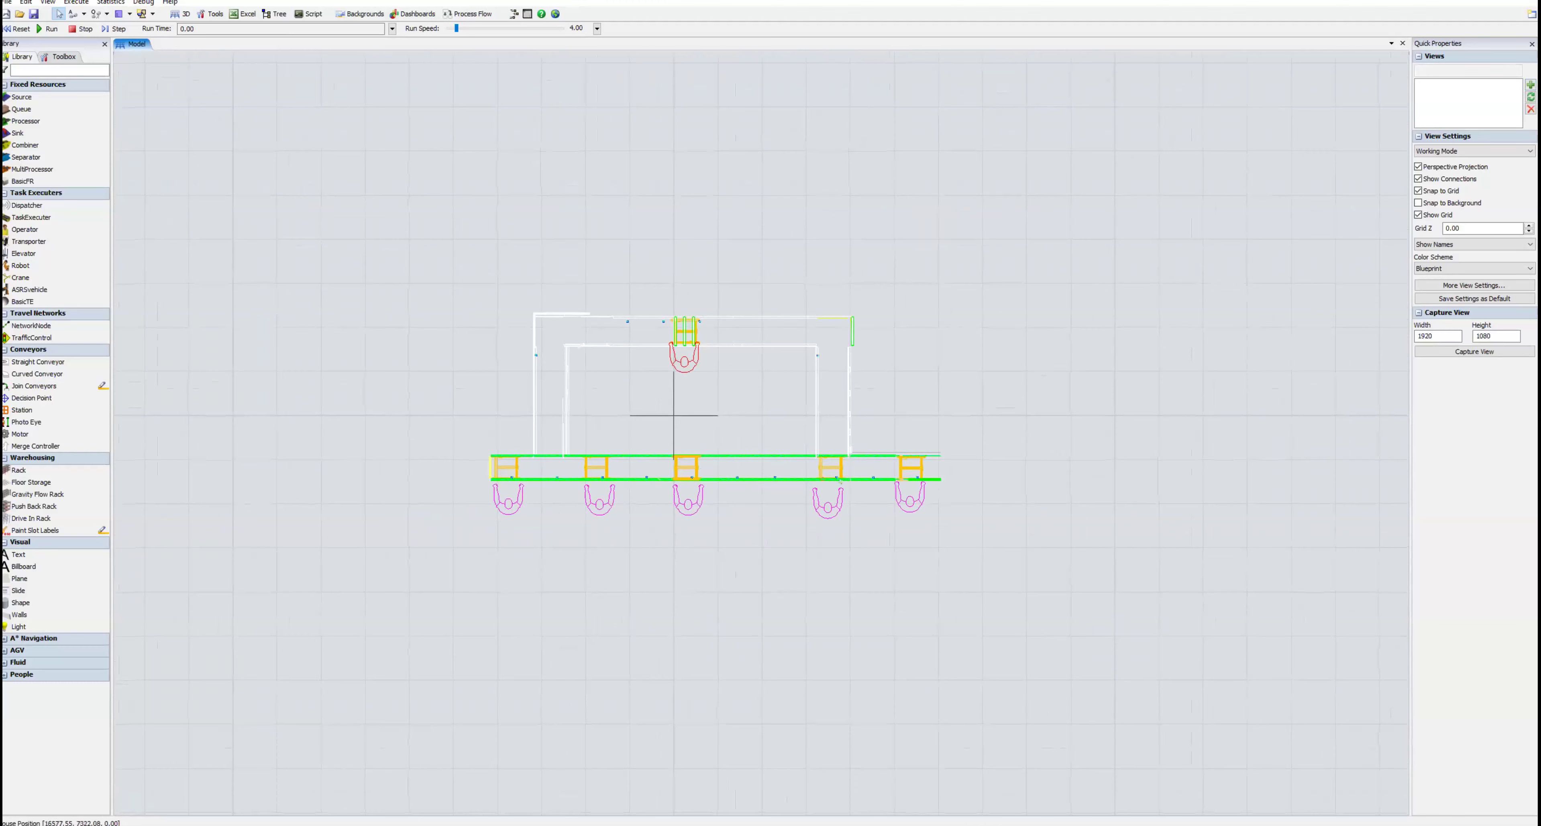
click(1530, 84)
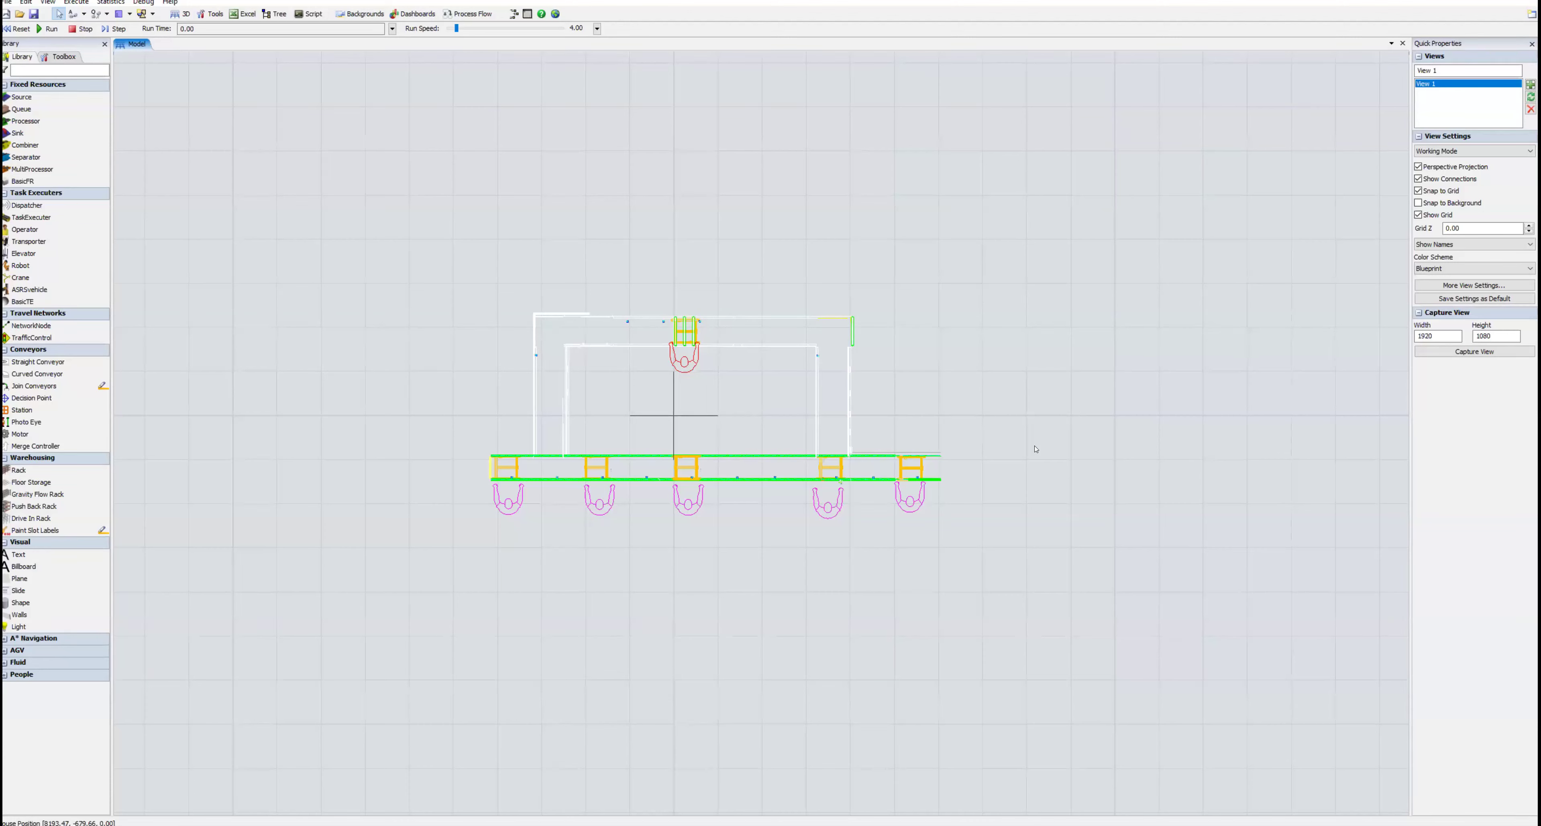
Step: Place a straight conveyor over the layout's lower horizontal line and shorten it to about 9723 mm
drag(977, 436, 988, 433)
scroll(989, 437, up, 3)
scroll(990, 437, down, 2)
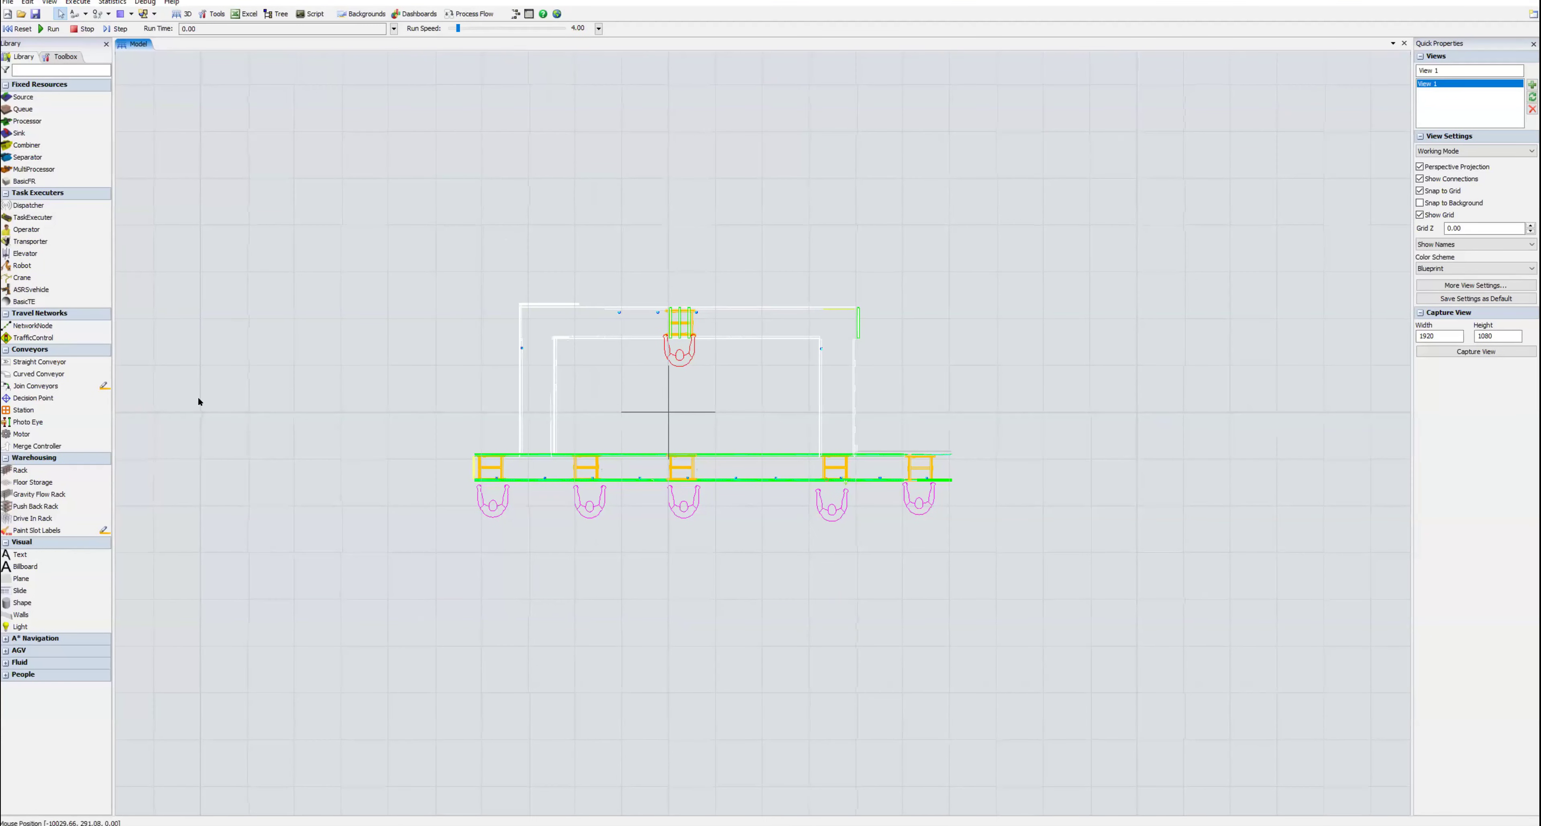
drag(364, 443, 384, 446)
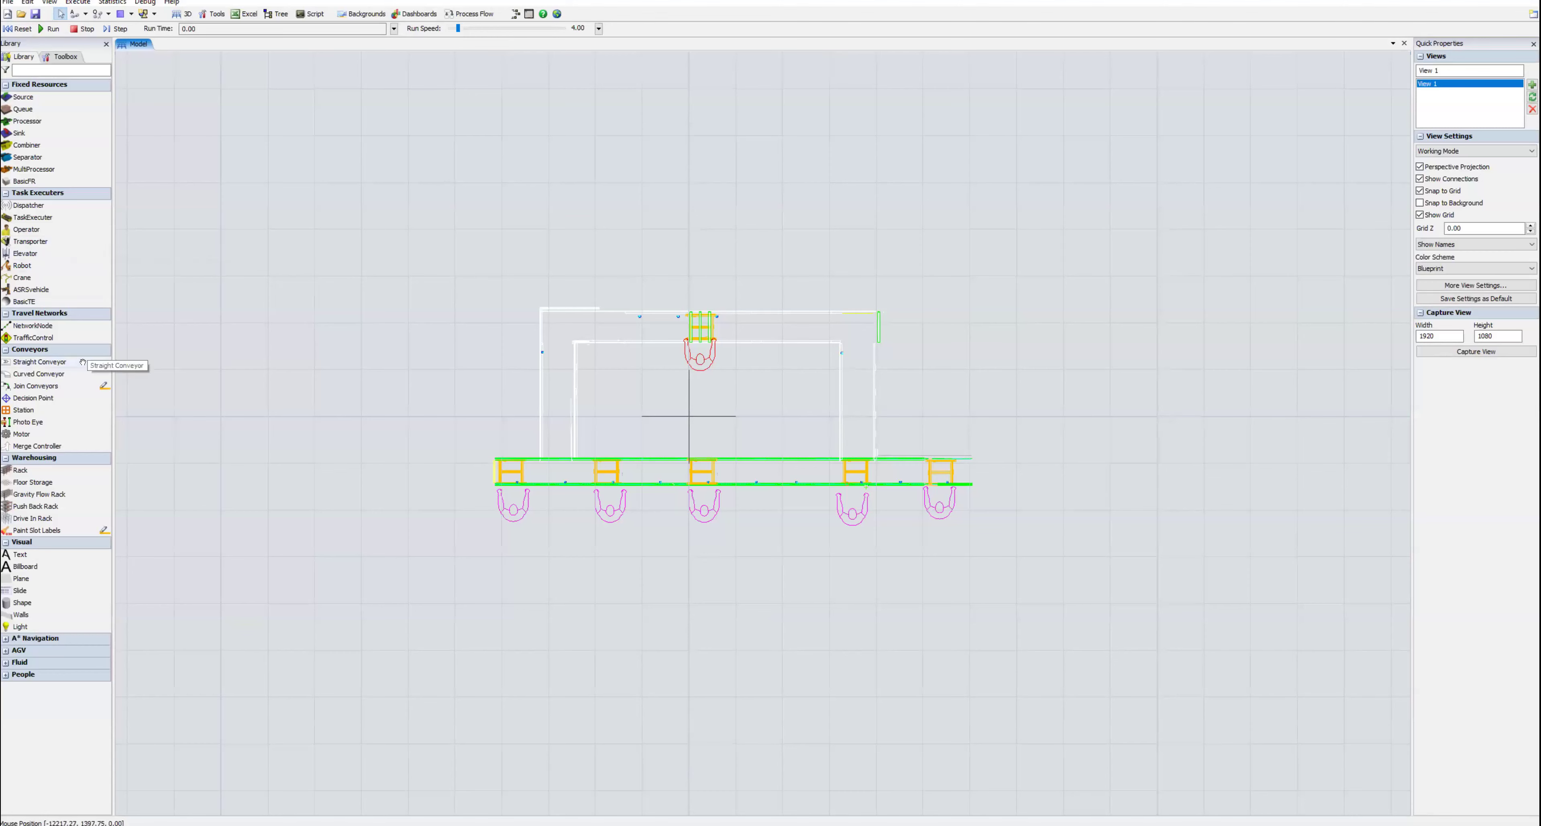
drag(82, 362, 403, 424)
drag(488, 477, 523, 491)
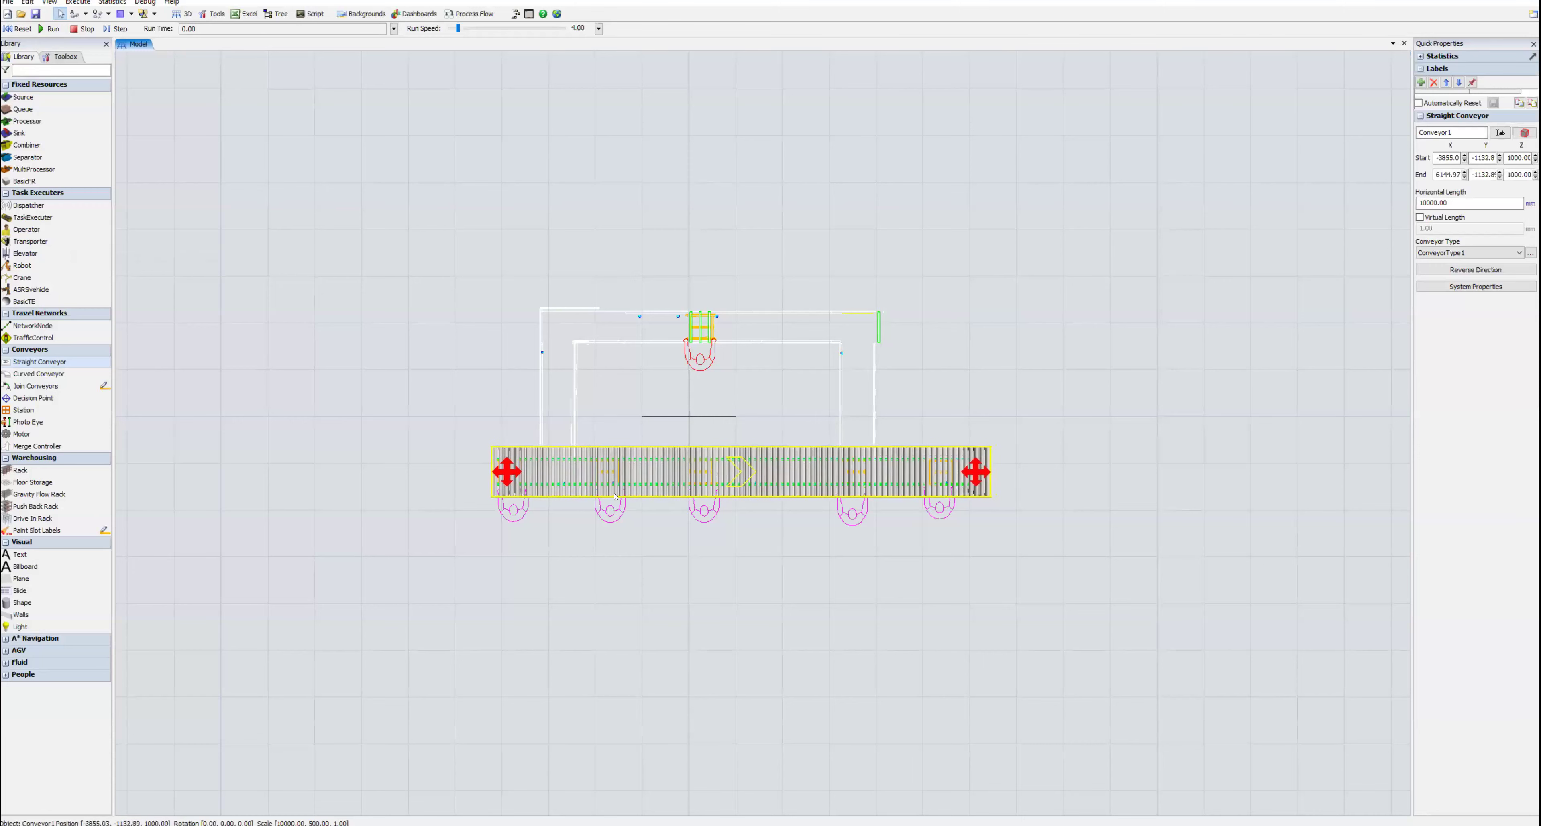
mouse_move(977, 475)
mouse_down()
mouse_move(947, 476)
mouse_move(963, 479)
mouse_up()
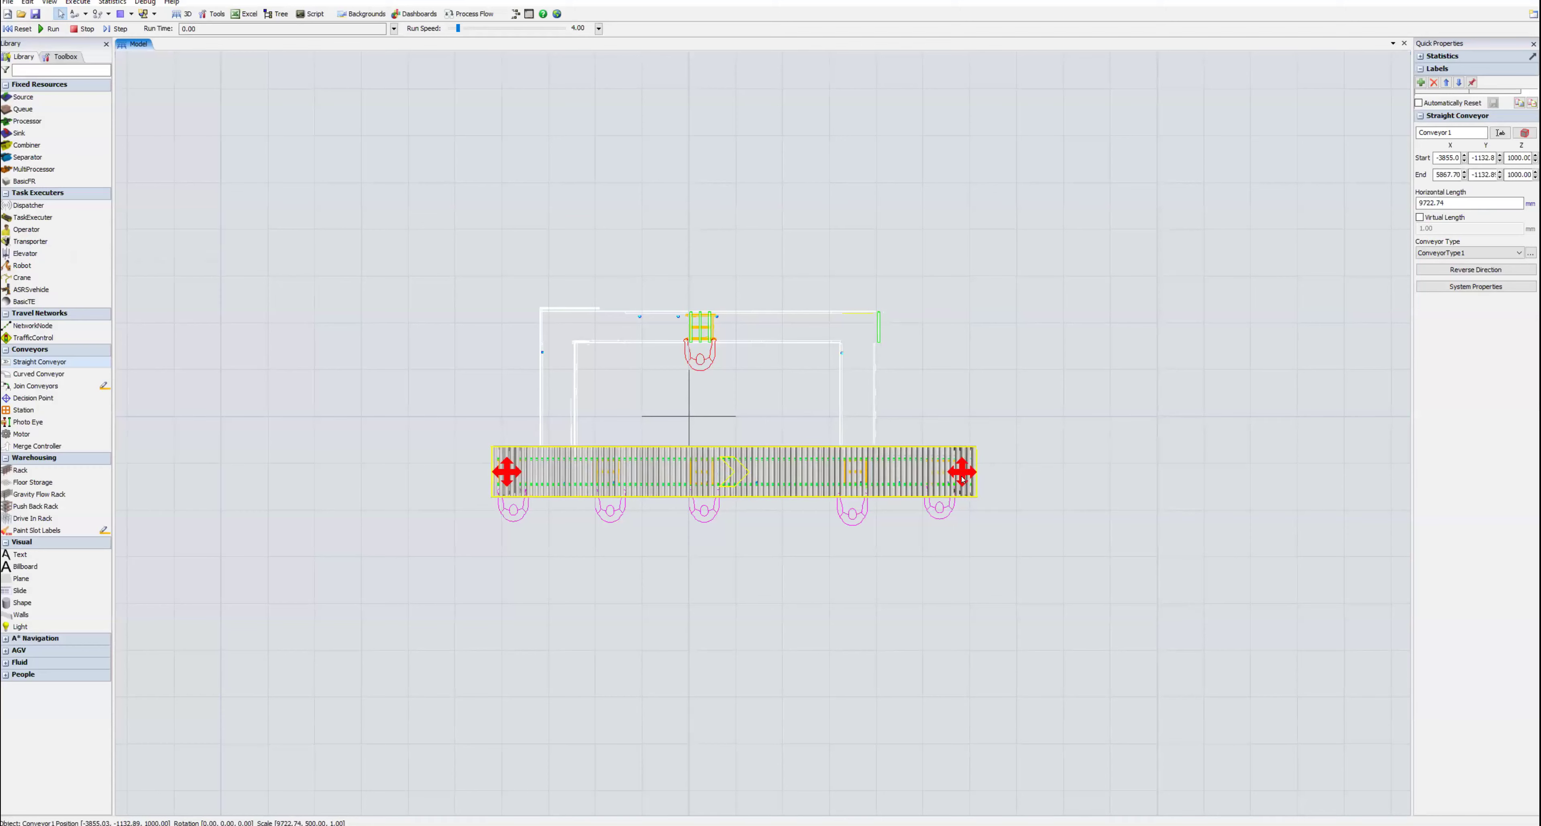
click(808, 541)
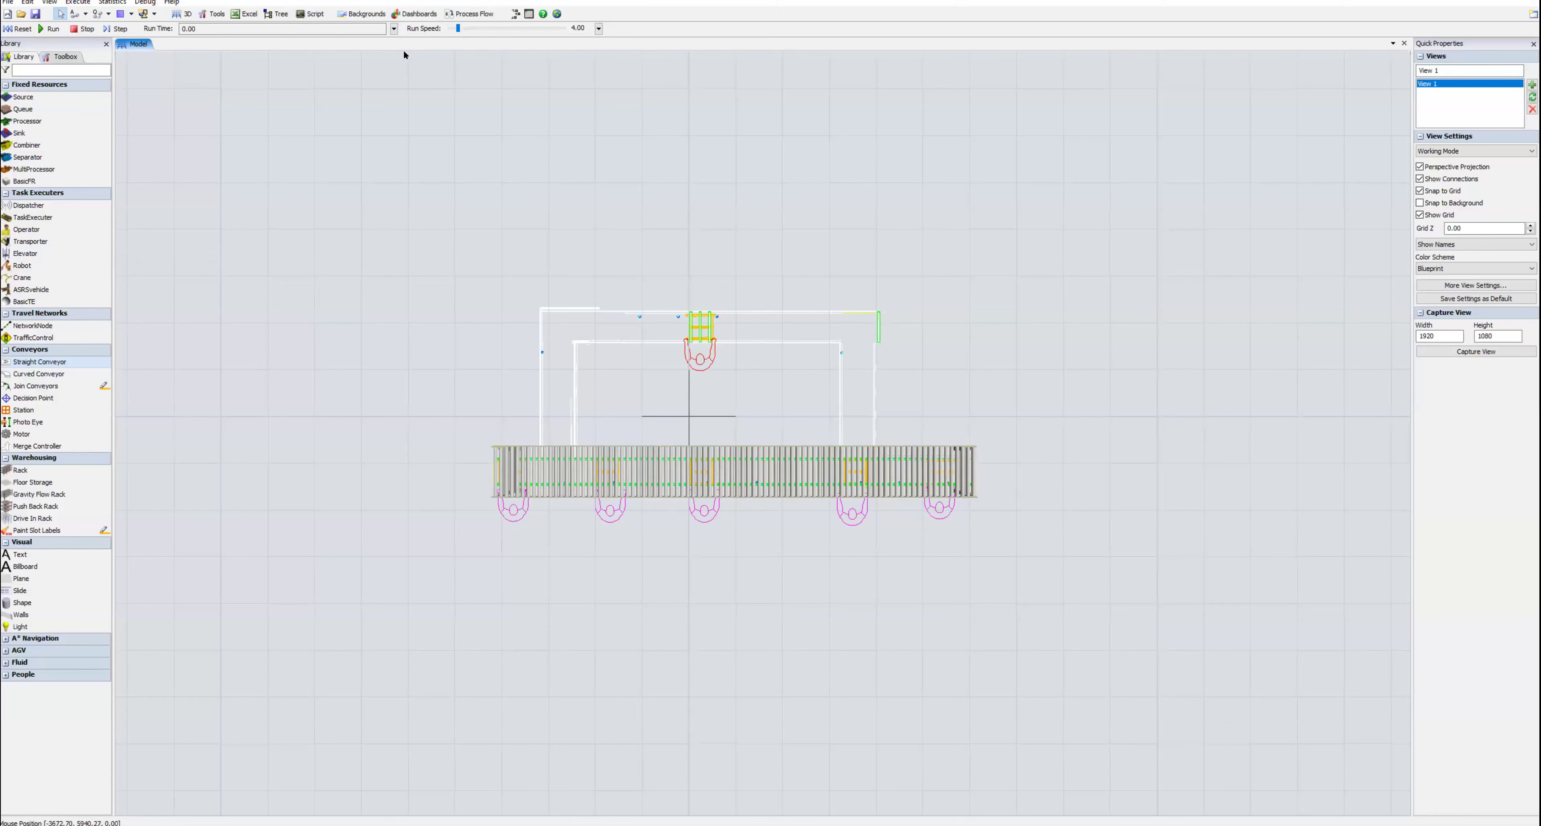
Step: Set the Z position of the existing model background to 1100
click(419, 15)
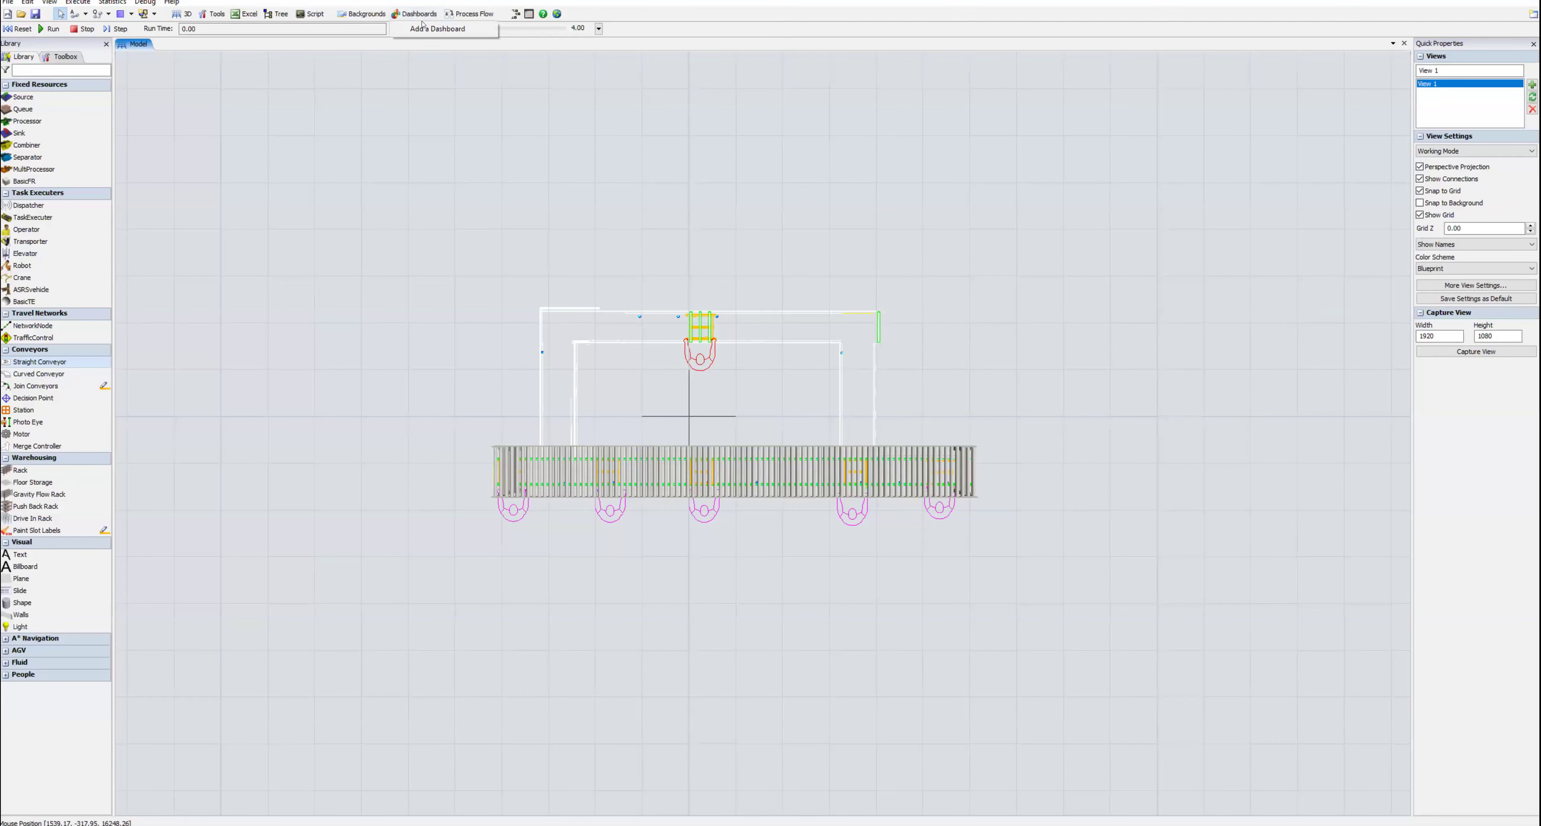
click(379, 14)
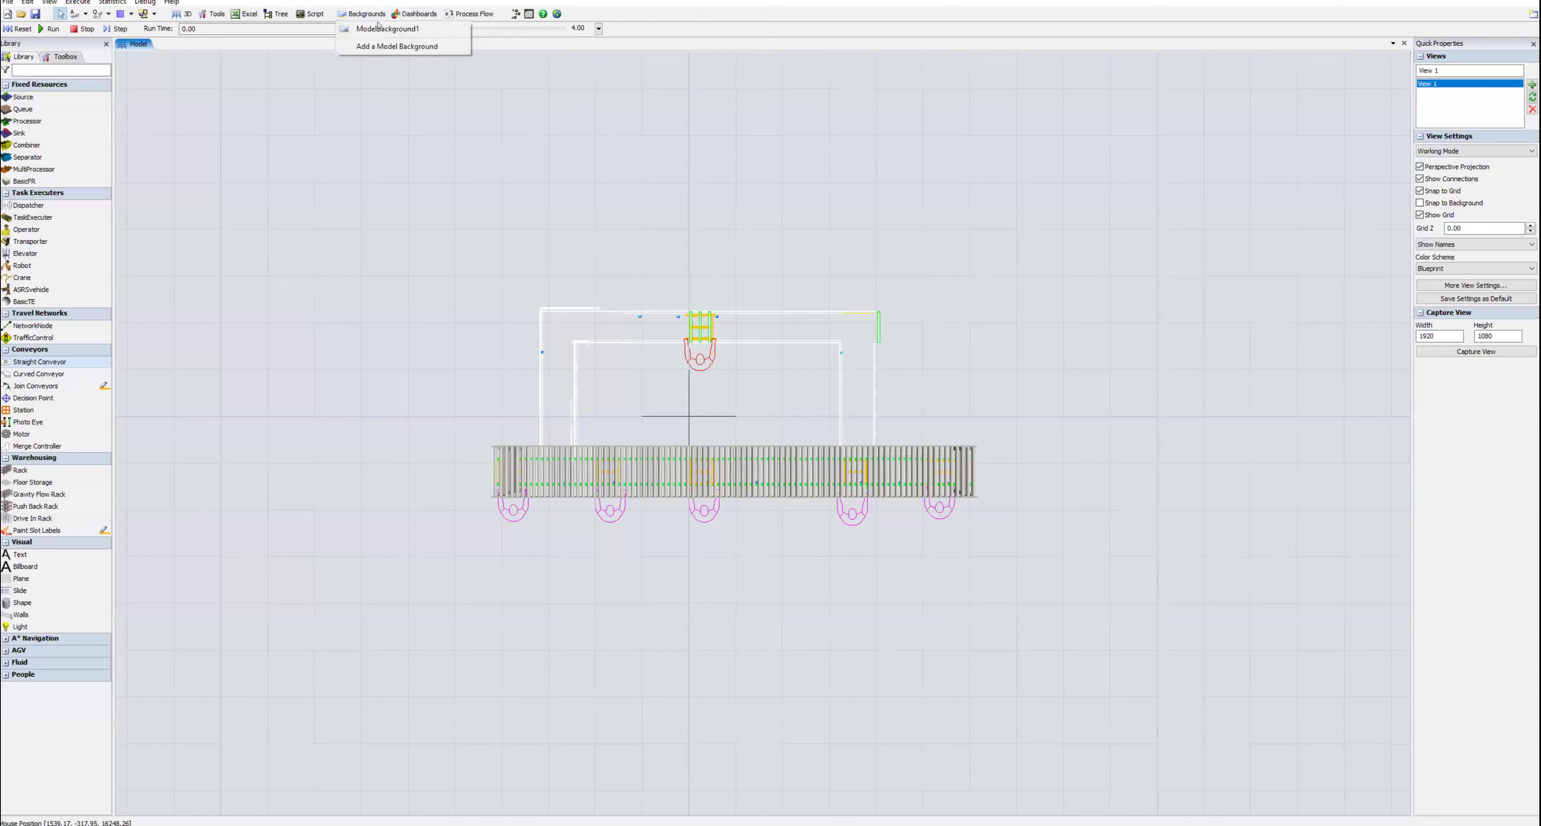
click(381, 28)
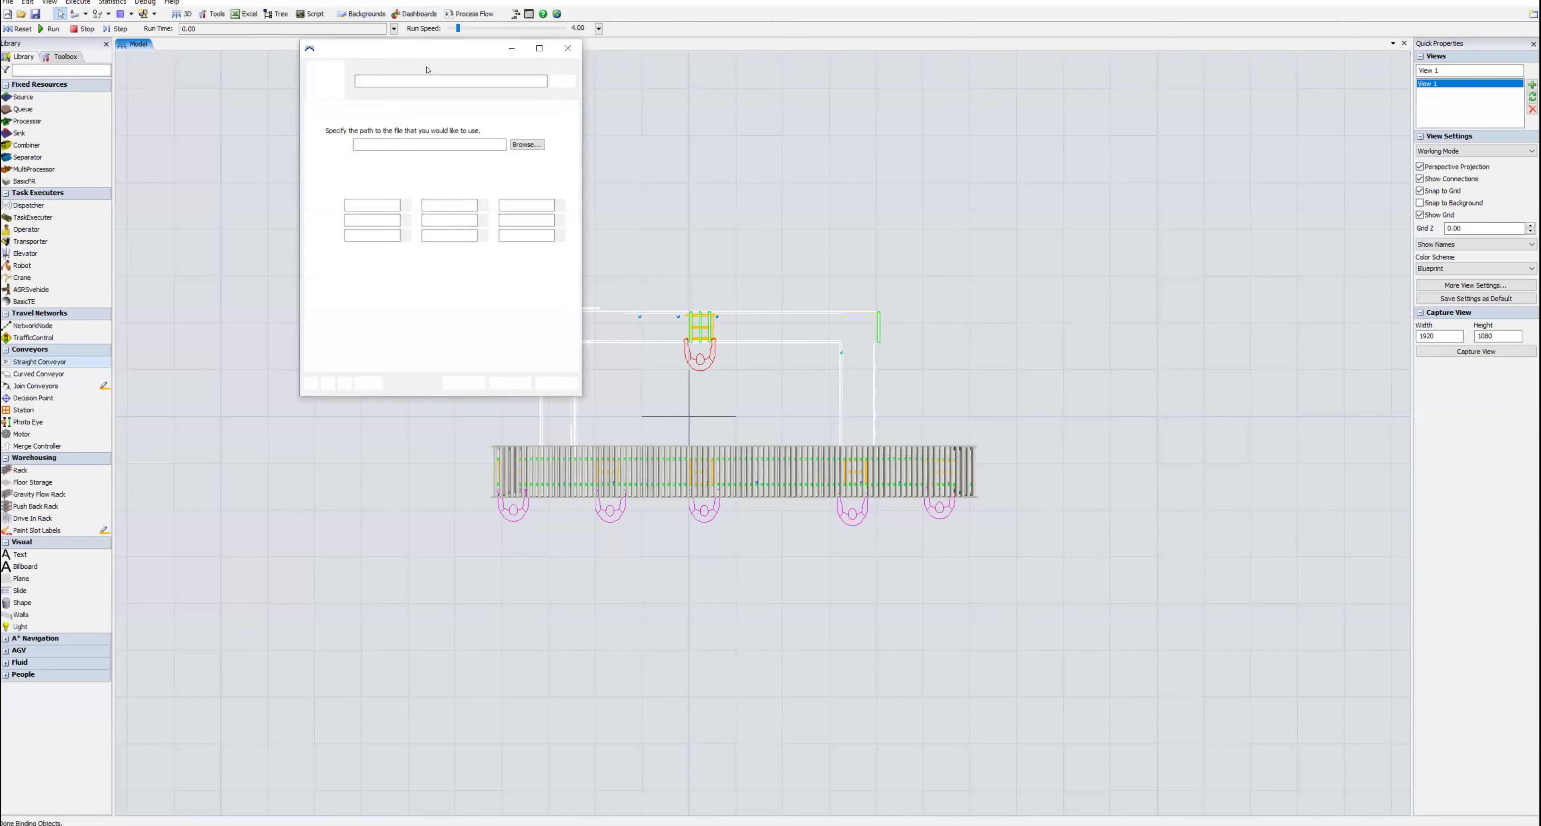
click(526, 205)
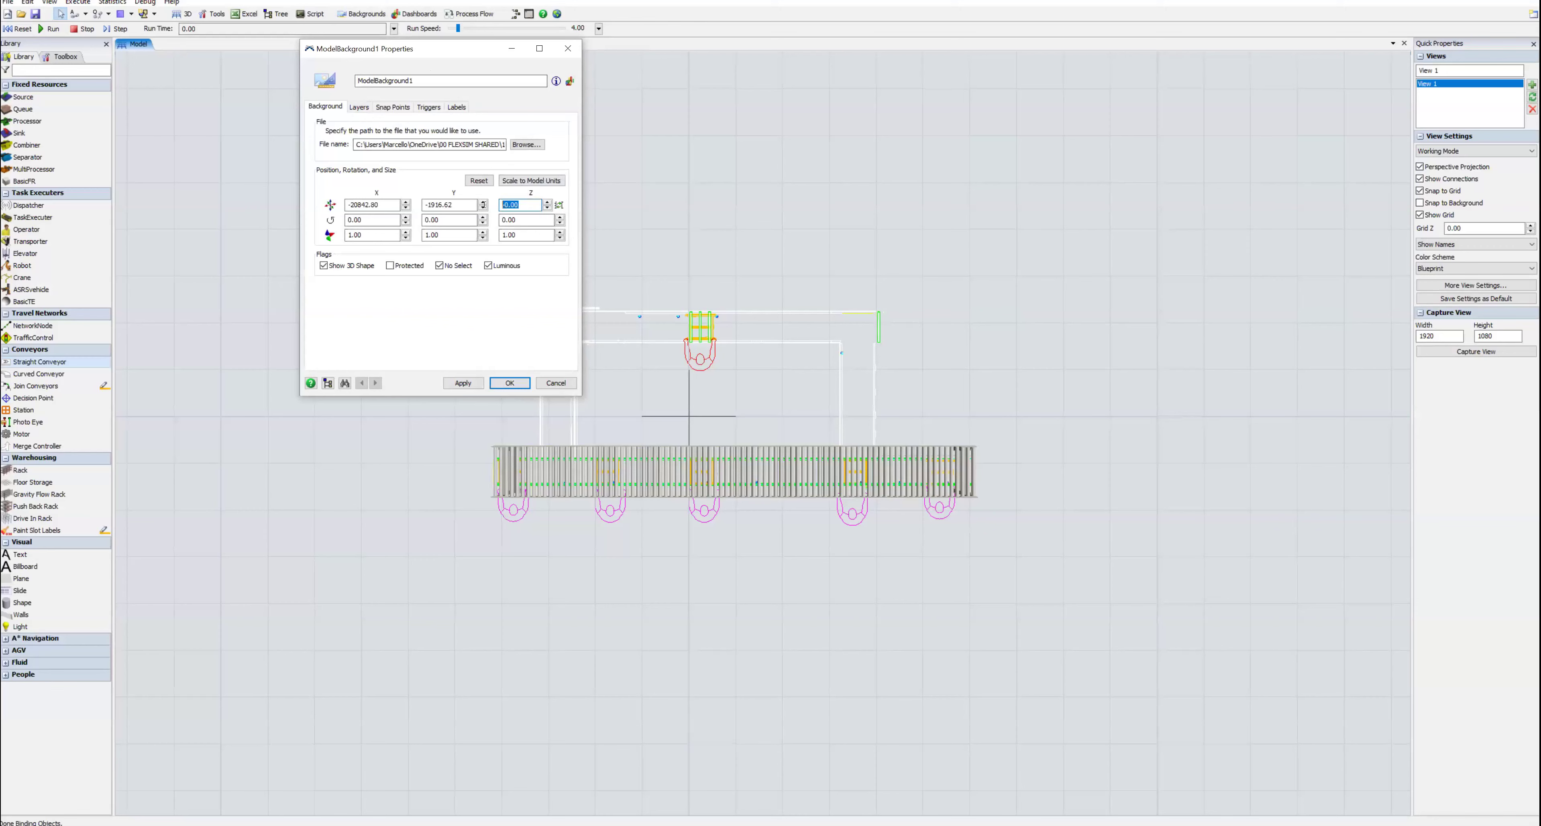
text(1100)
click(463, 383)
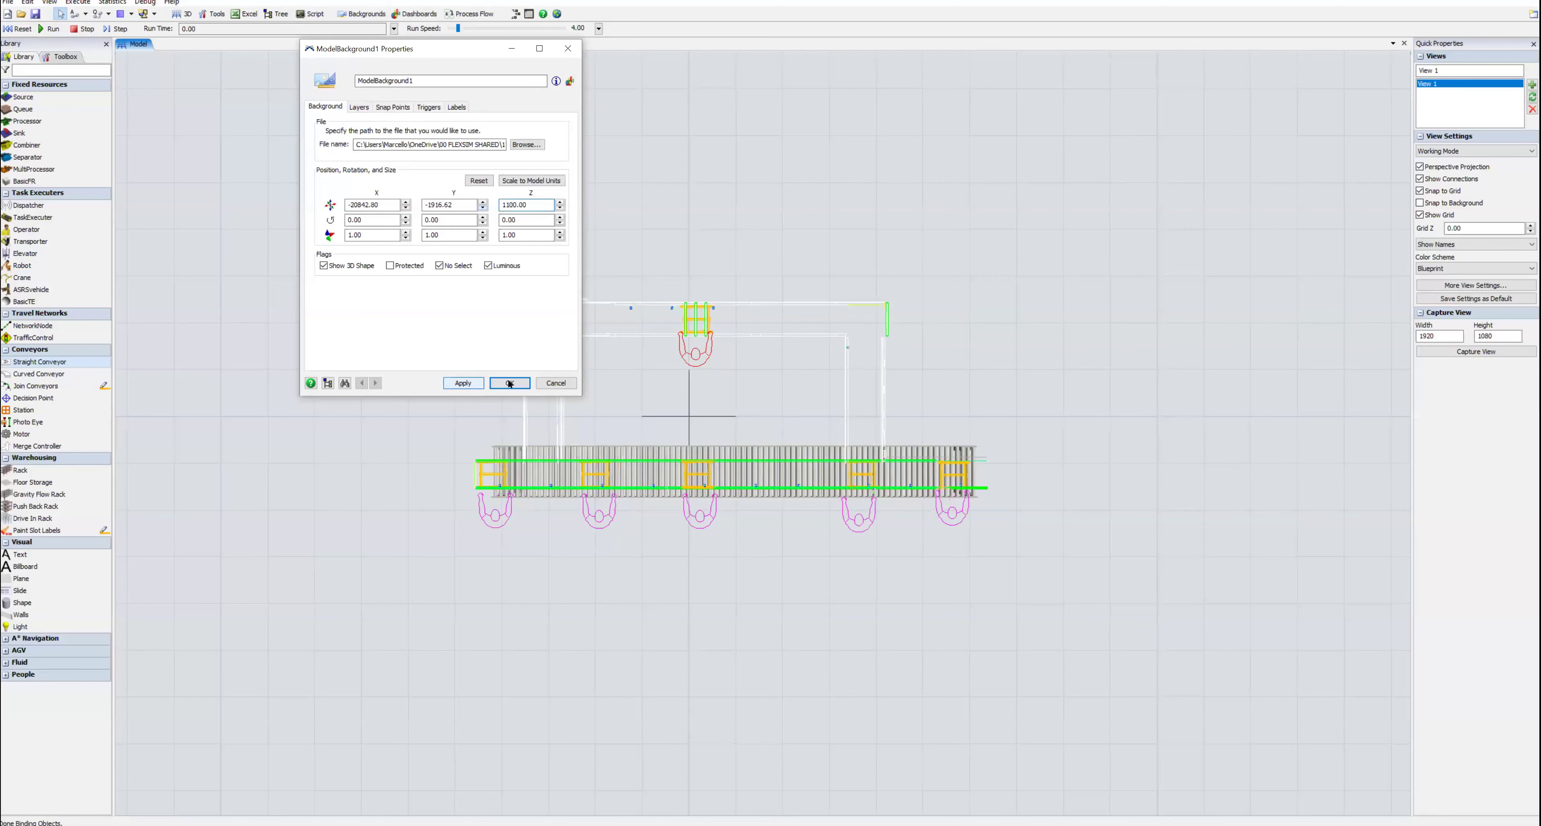
click(509, 382)
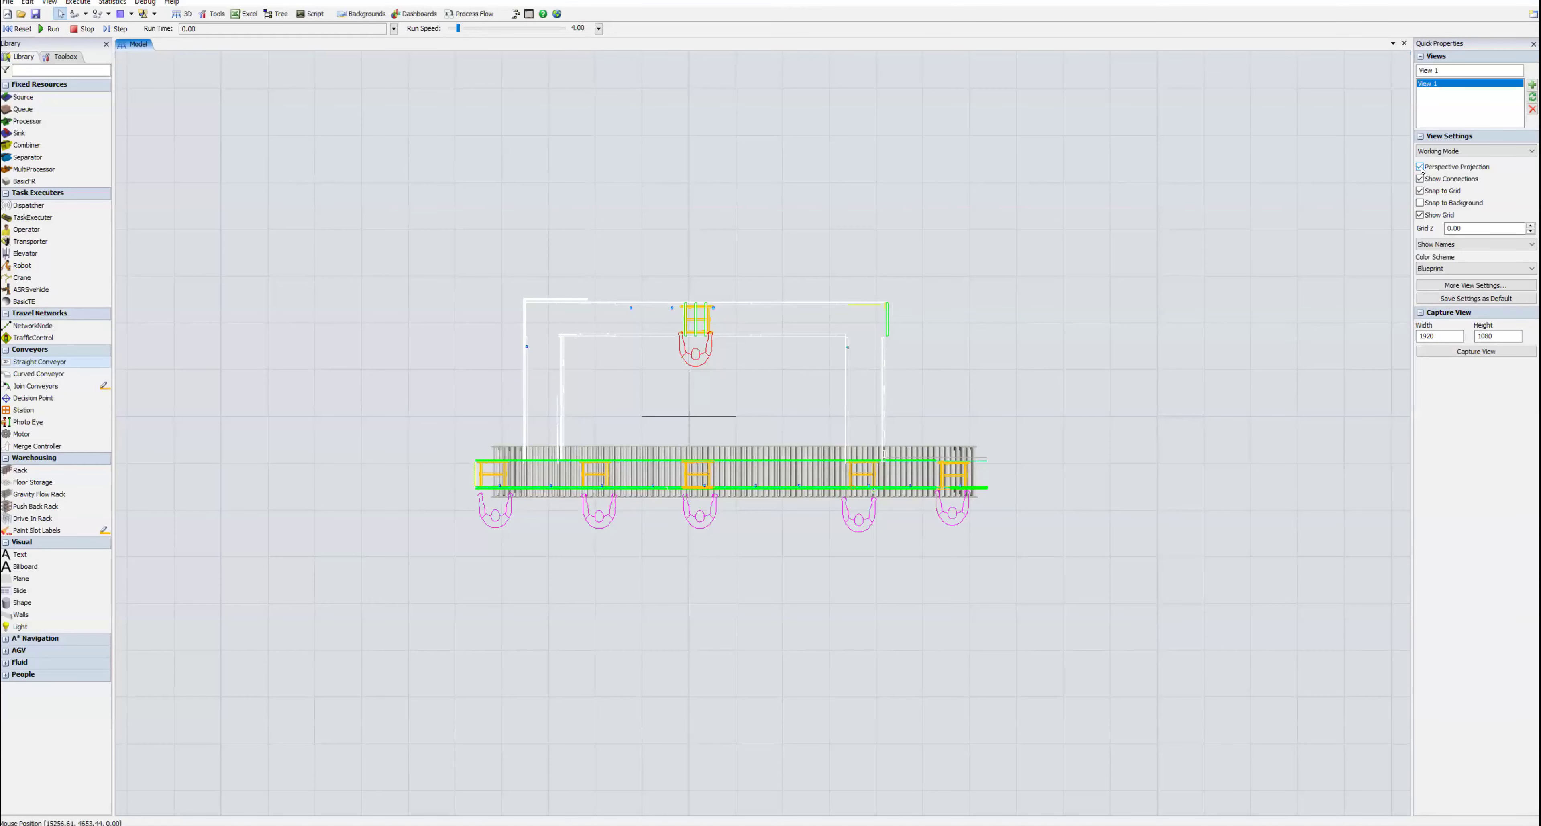
Step: Turn off perspective projection and realign the lower conveyor with the drawing, extending it to about 10152 mm
click(1419, 166)
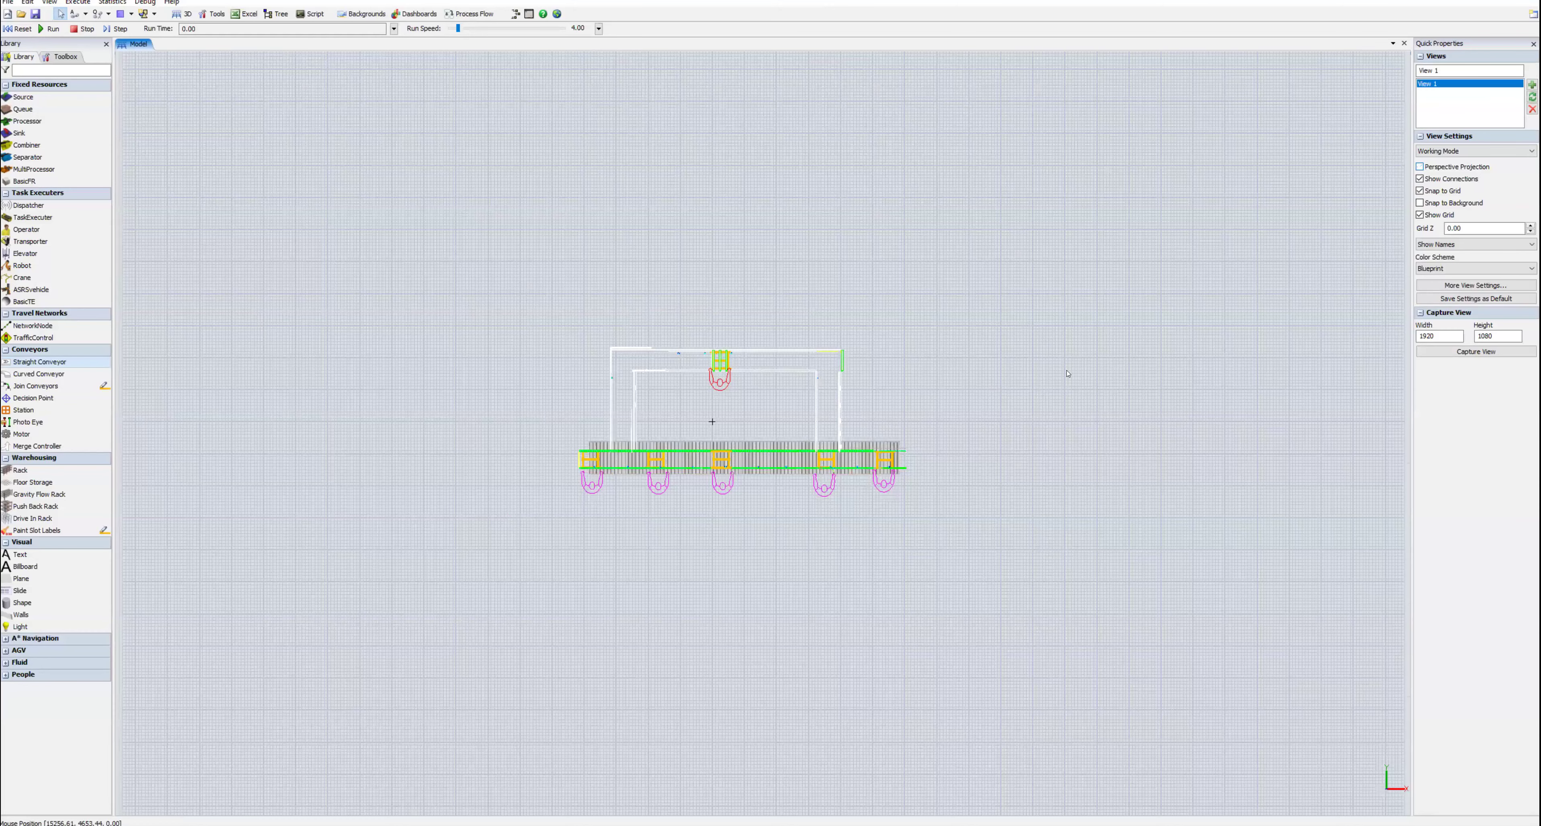
scroll(1124, 371, up, 4)
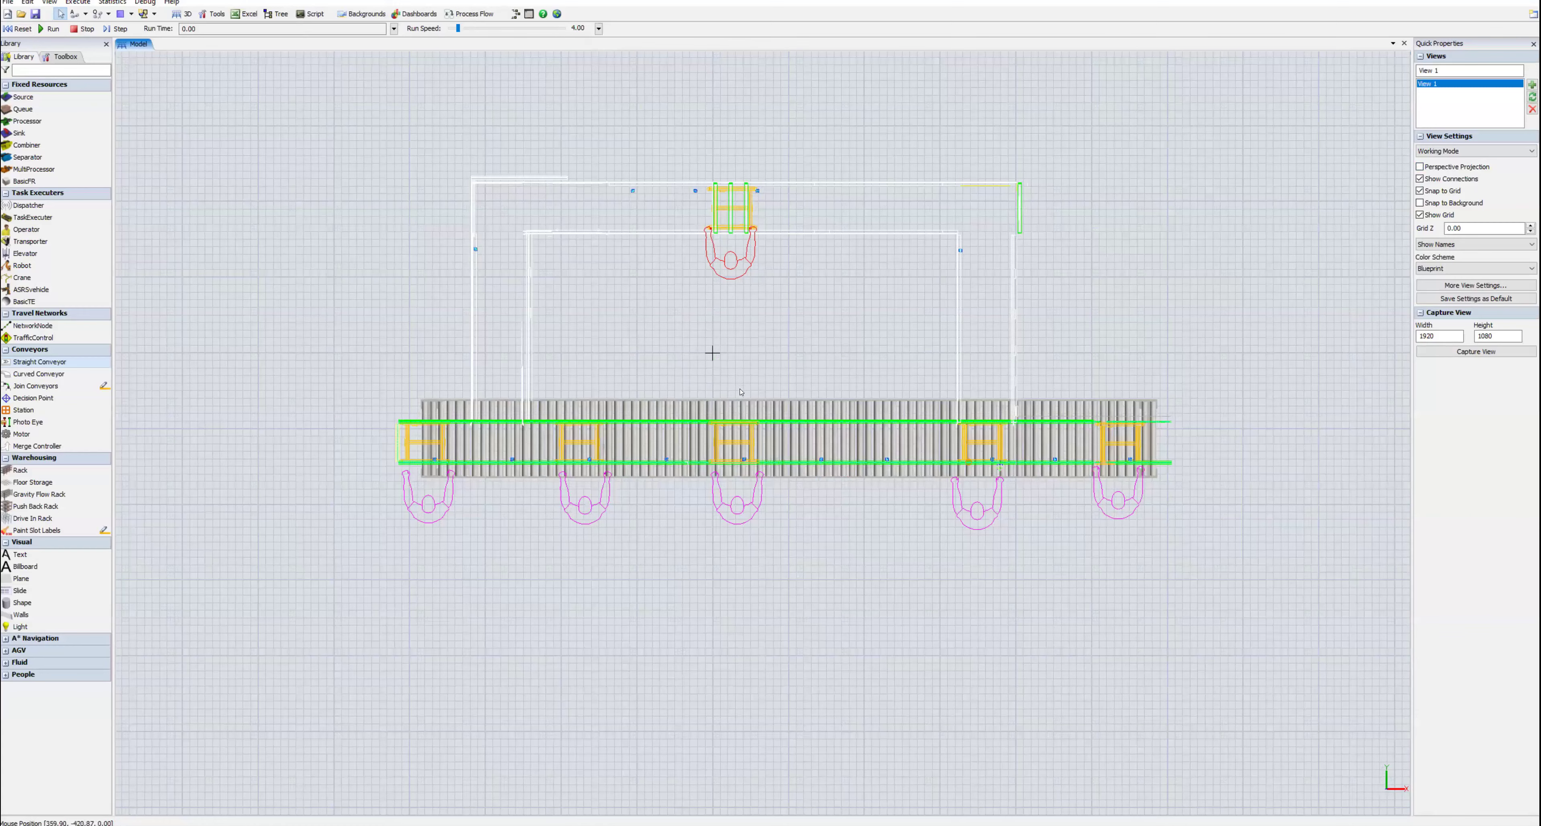
drag(741, 415, 716, 415)
drag(1115, 441, 1148, 442)
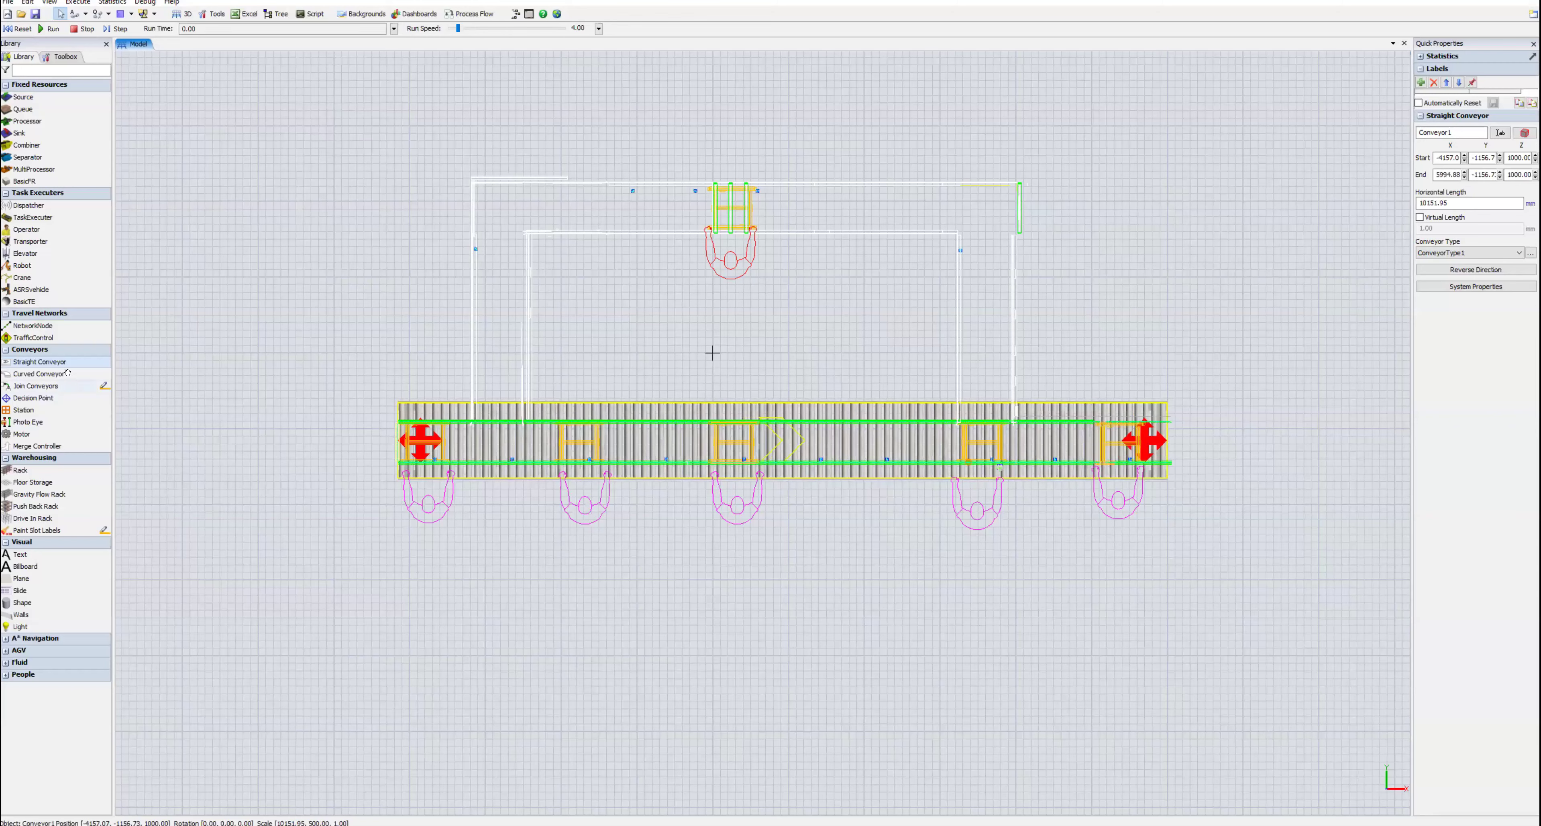
Step: Place a second straight conveyor about 7345 mm long over the layout's upper horizontal line and reverse its direction
click(754, 227)
drag(887, 252, 614, 241)
drag(1120, 215, 993, 218)
click(1449, 271)
Step: Place a third straight conveyor over the layout's right vertical lines, running upward between the two horizontal conveyors, about 1995 mm long
click(43, 363)
click(1103, 265)
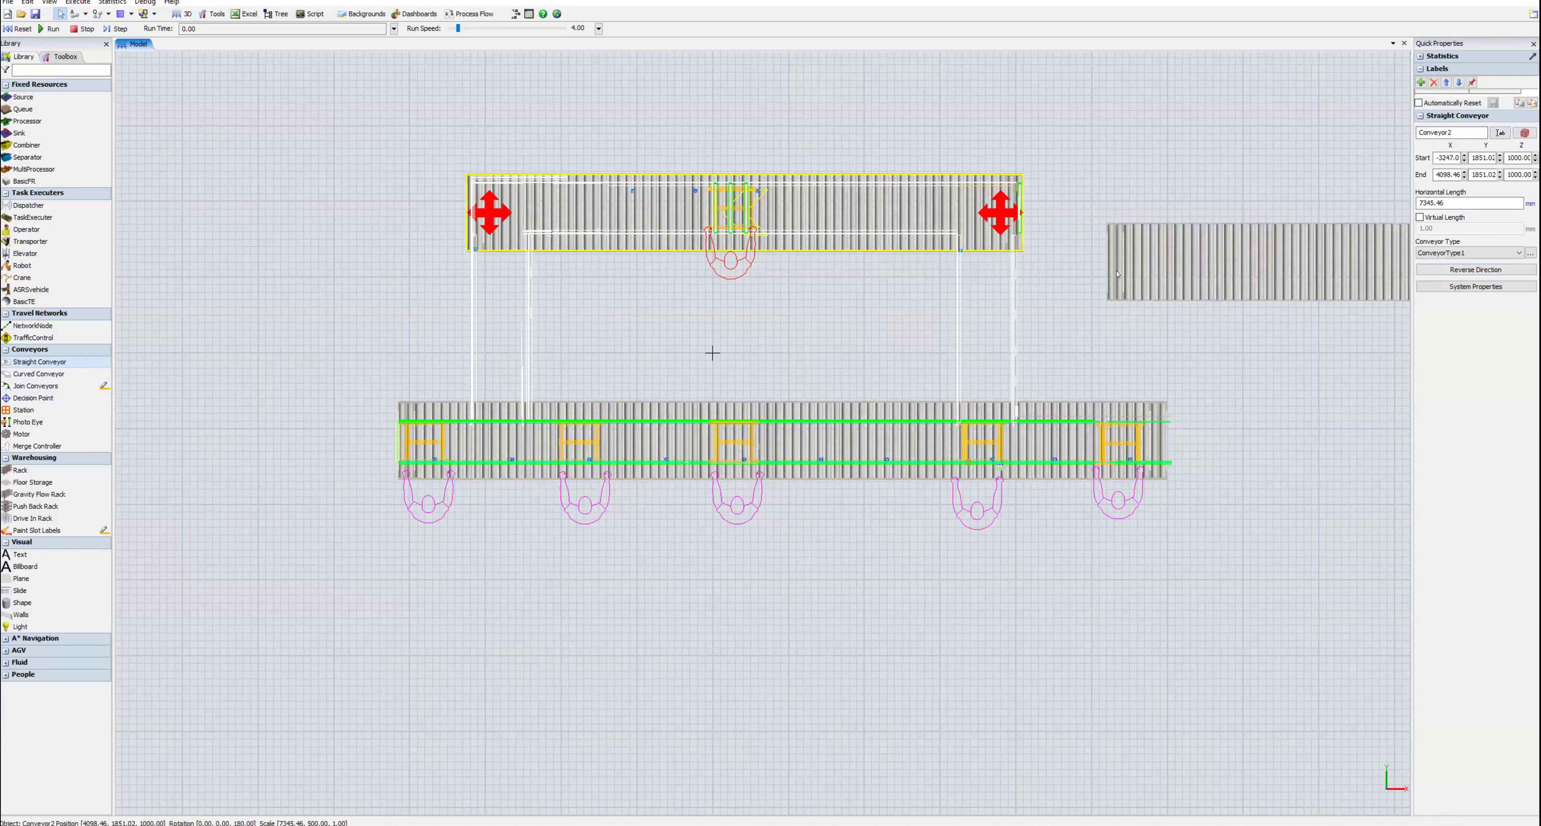
drag(1174, 319, 1031, 319)
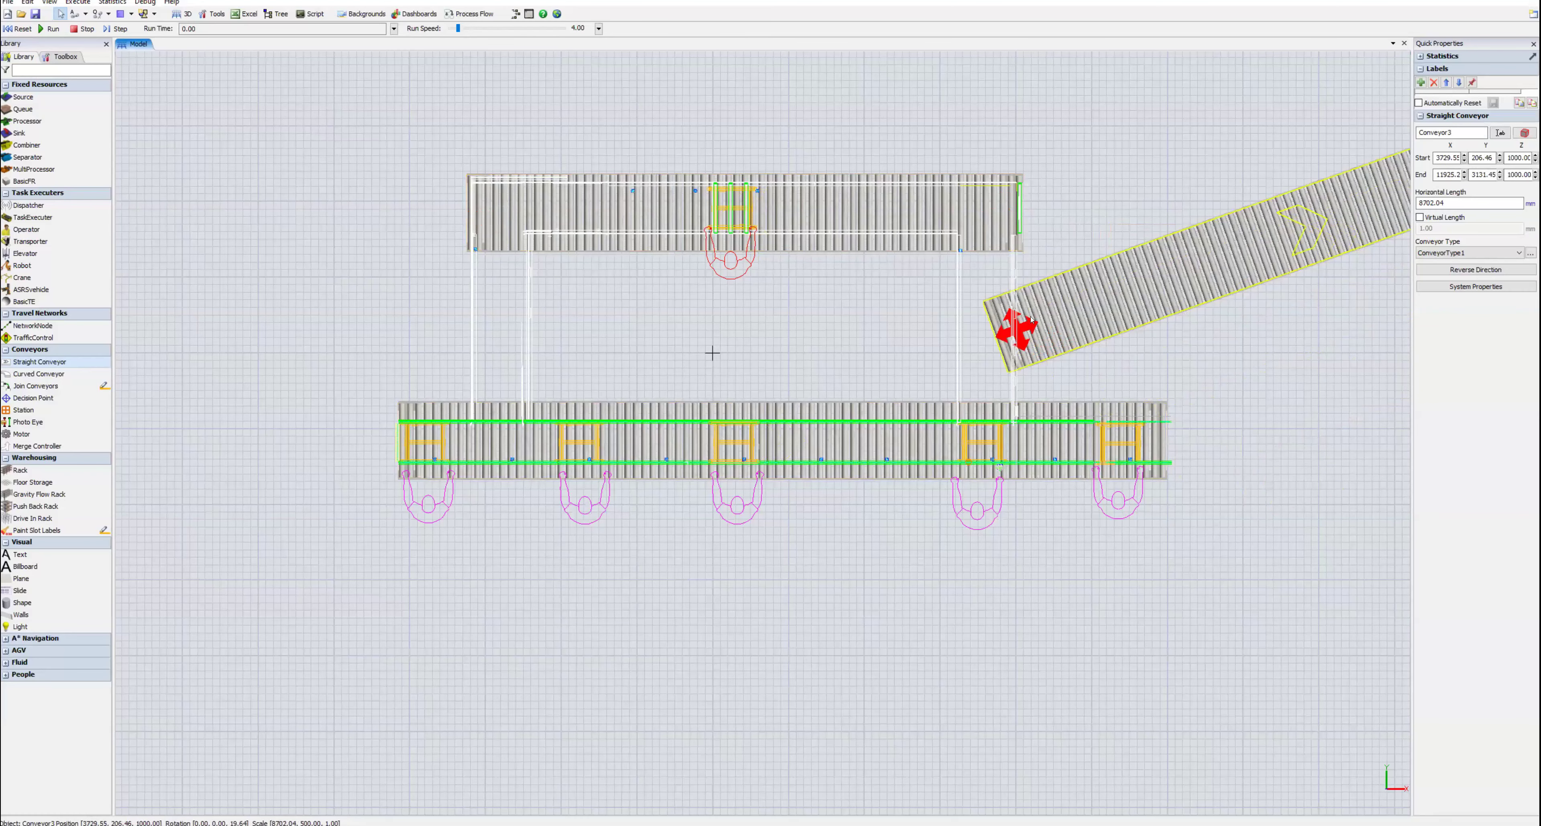
click(1173, 359)
scroll(1056, 388, down, 2)
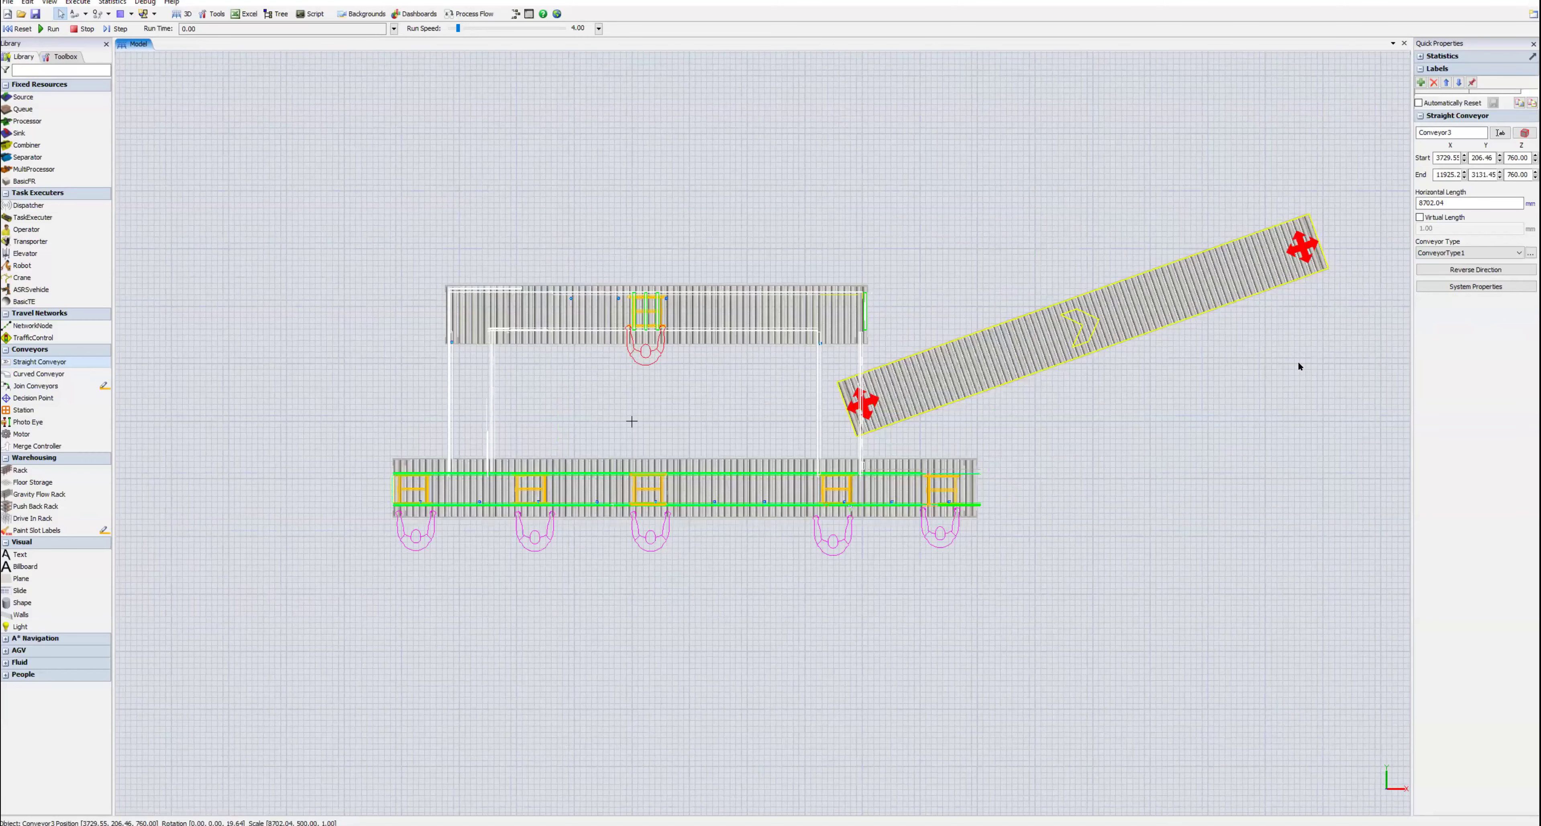
drag(1299, 366, 1333, 362)
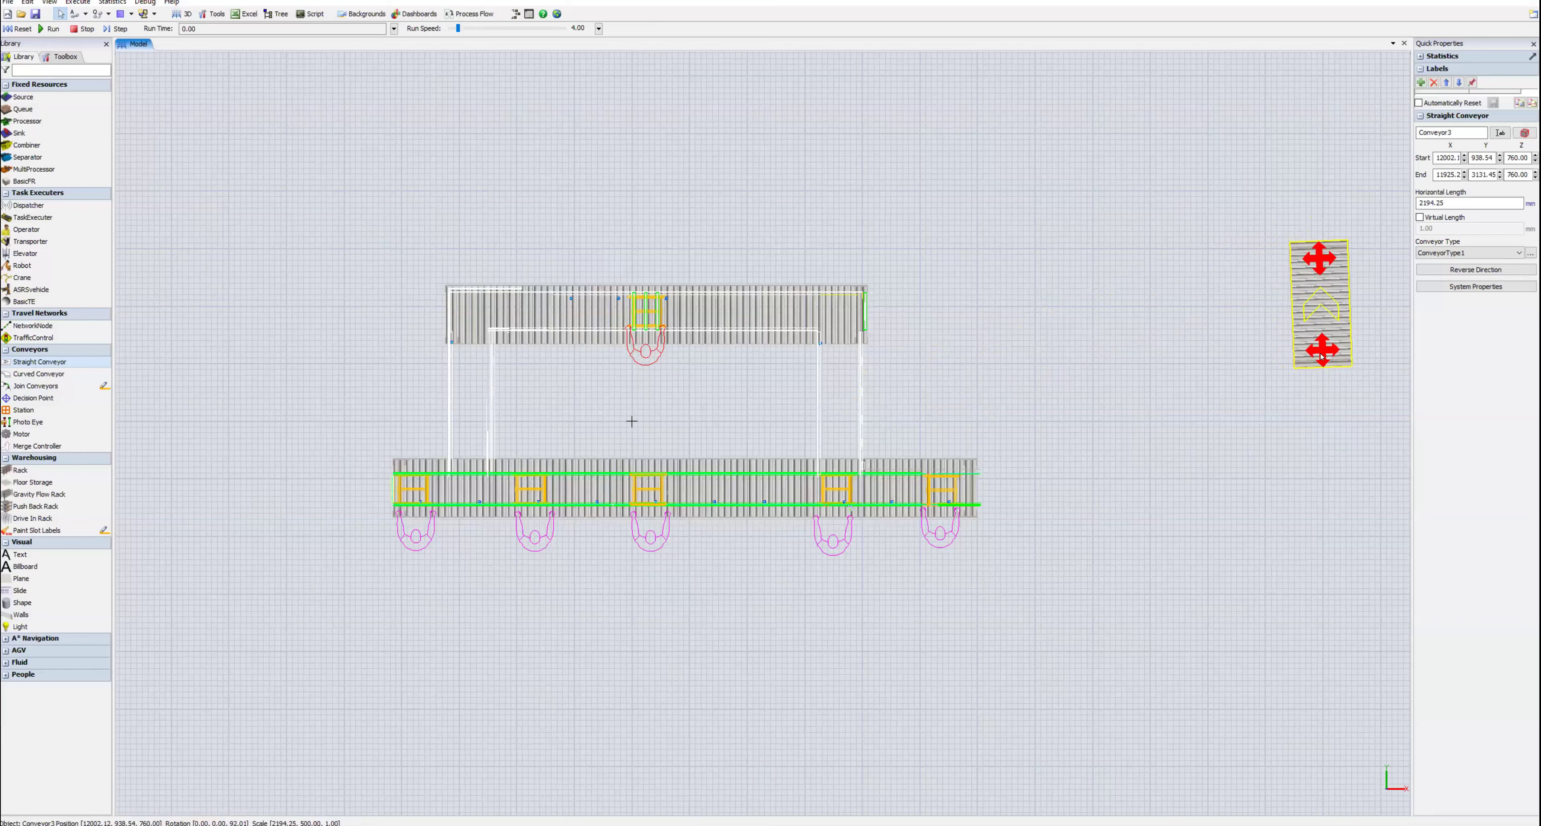
drag(1190, 356, 900, 413)
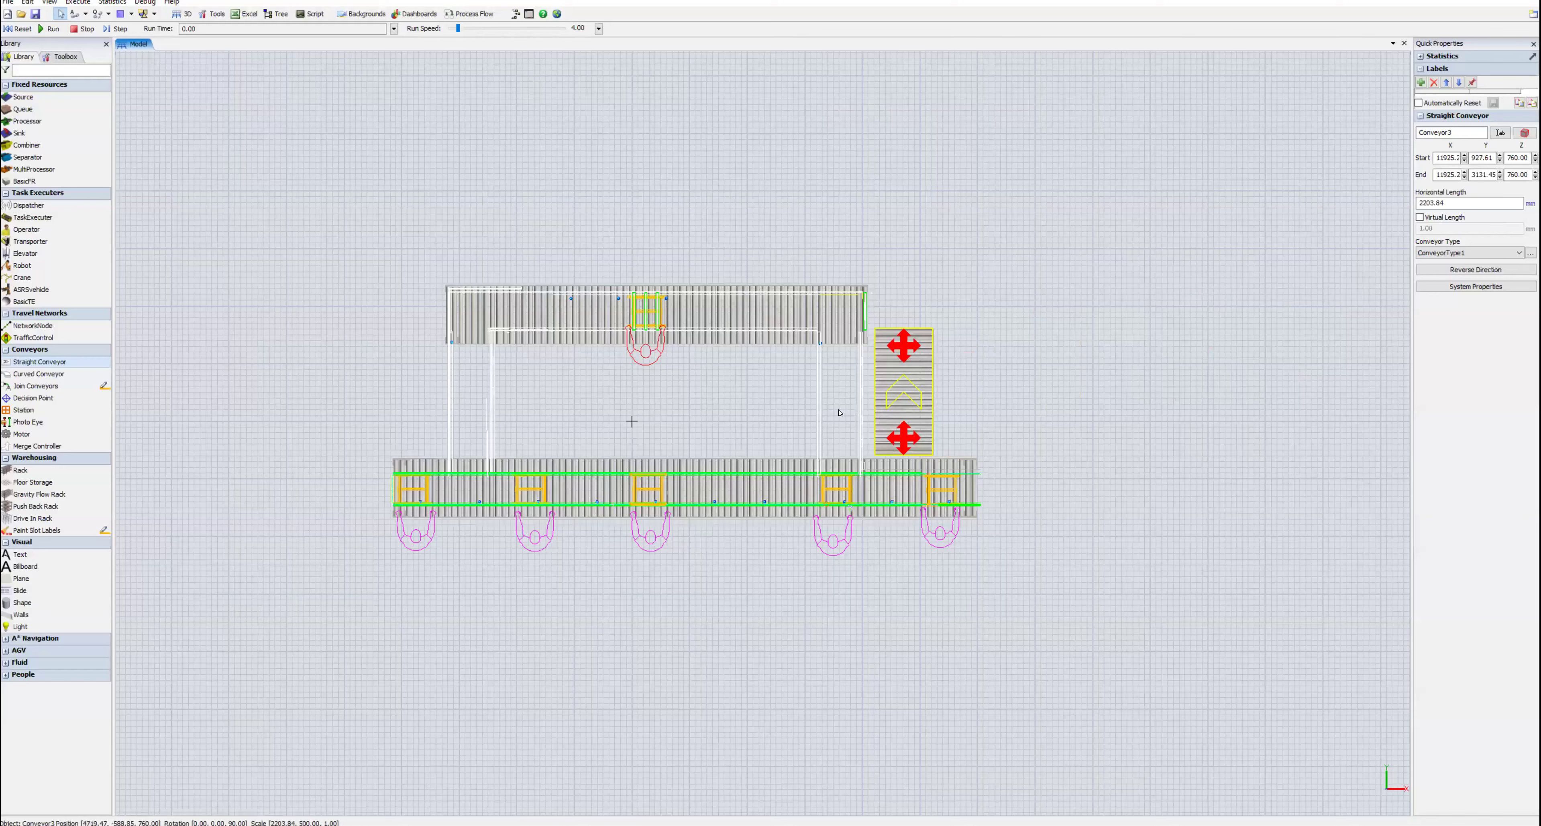
drag(853, 366, 841, 367)
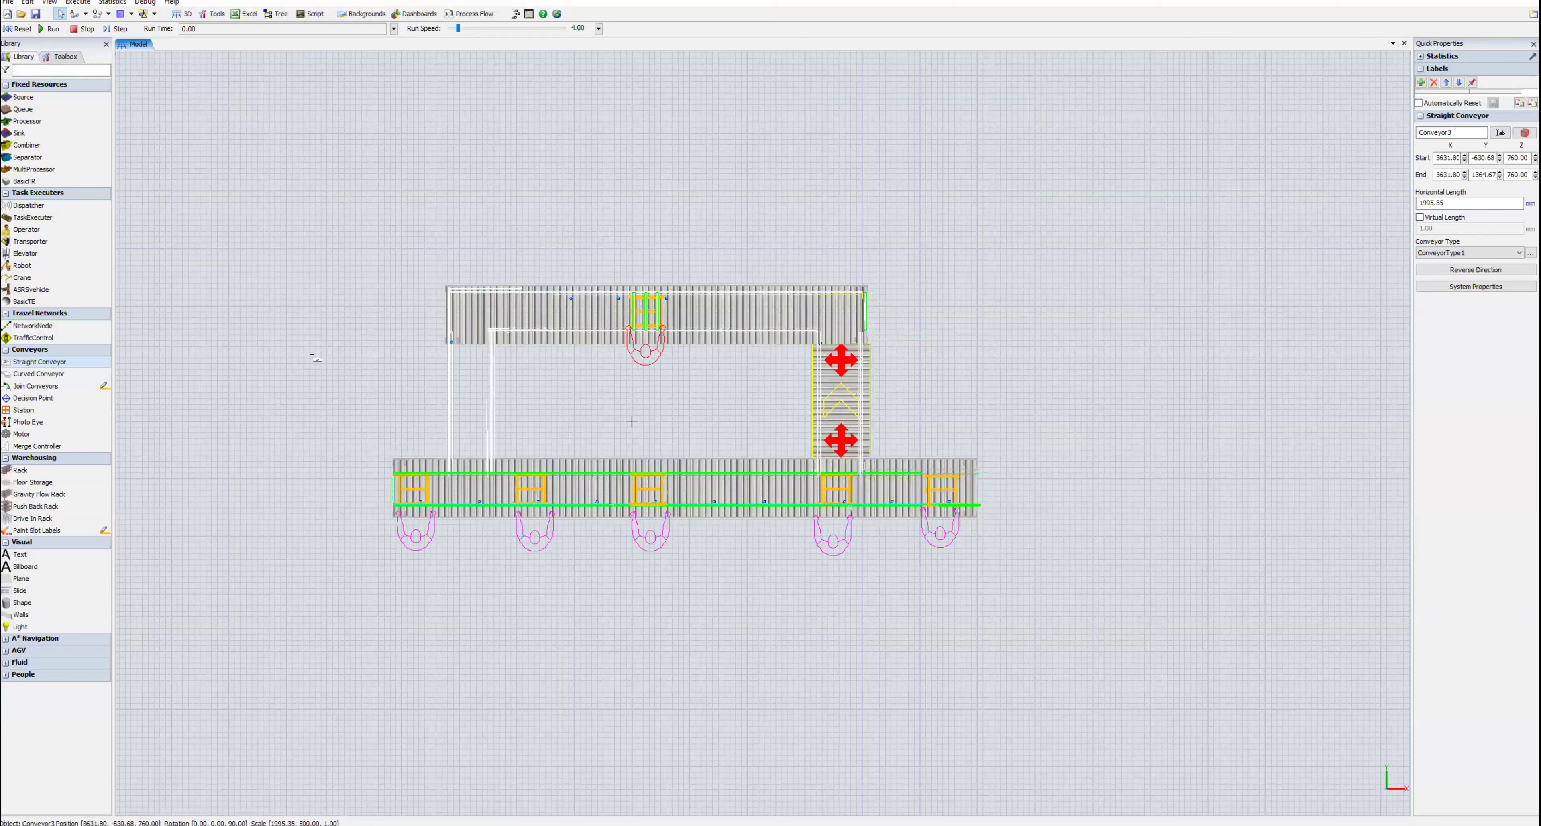
Step: Place a fourth straight conveyor about 1820 mm long over the layout's left vertical lines, running downward between the horizontal conveyors
click(463, 358)
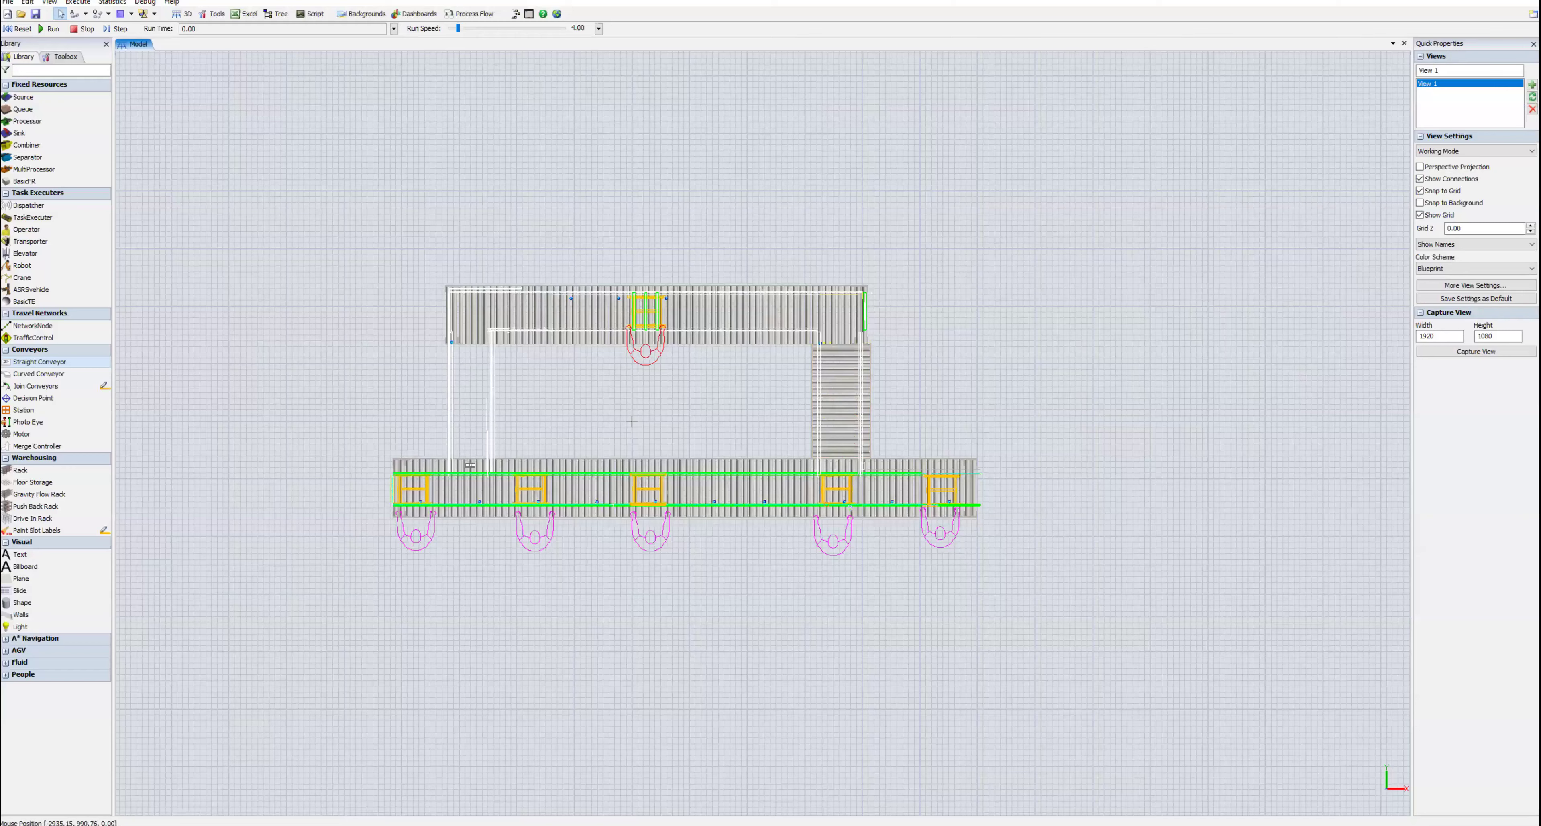
click(460, 390)
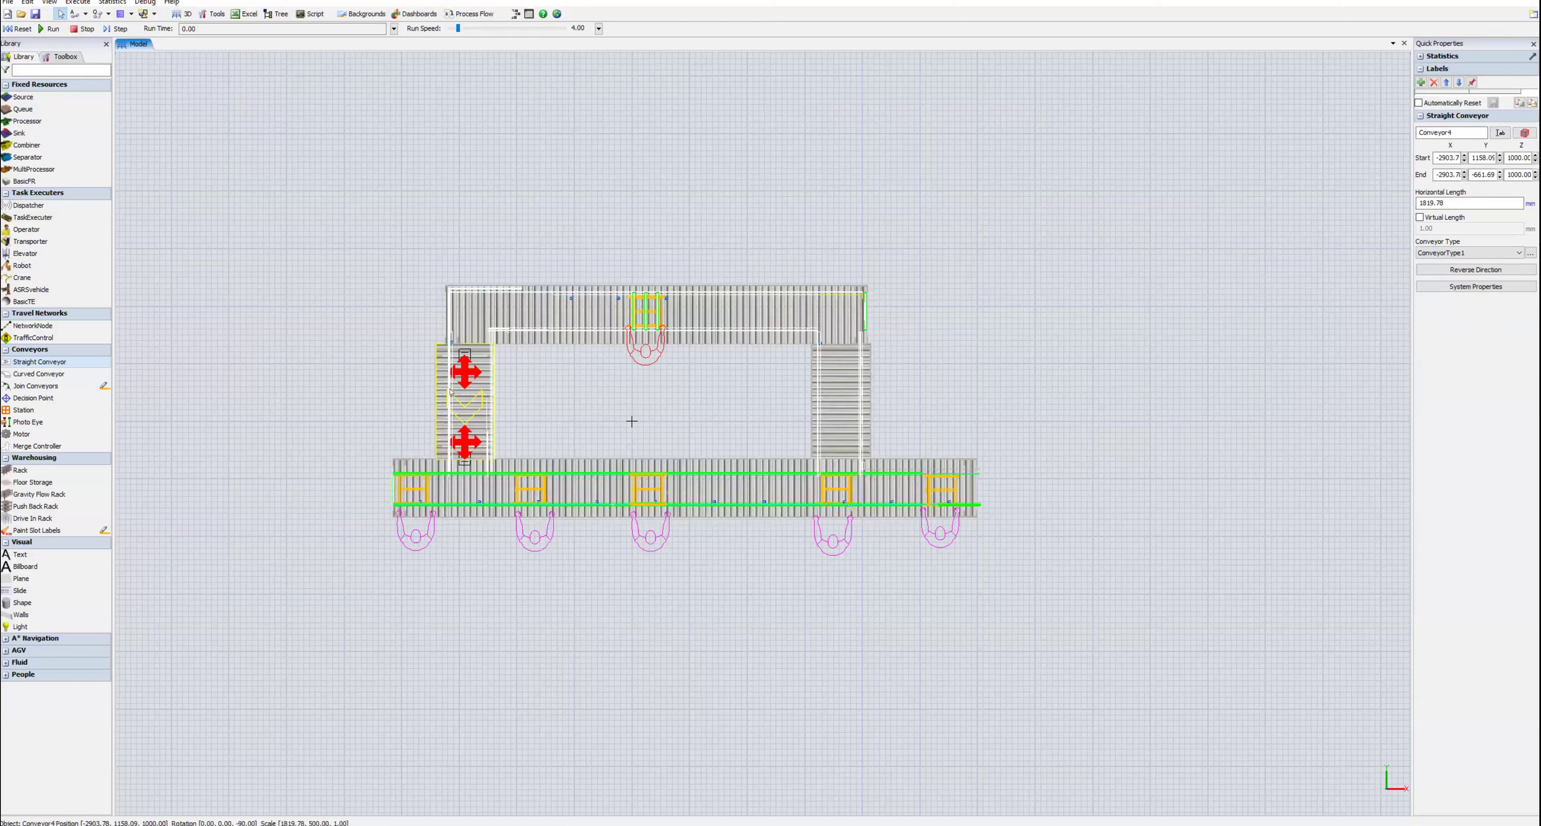
mouse_move(464, 393)
mouse_down()
mouse_move(468, 377)
mouse_move(471, 391)
mouse_up()
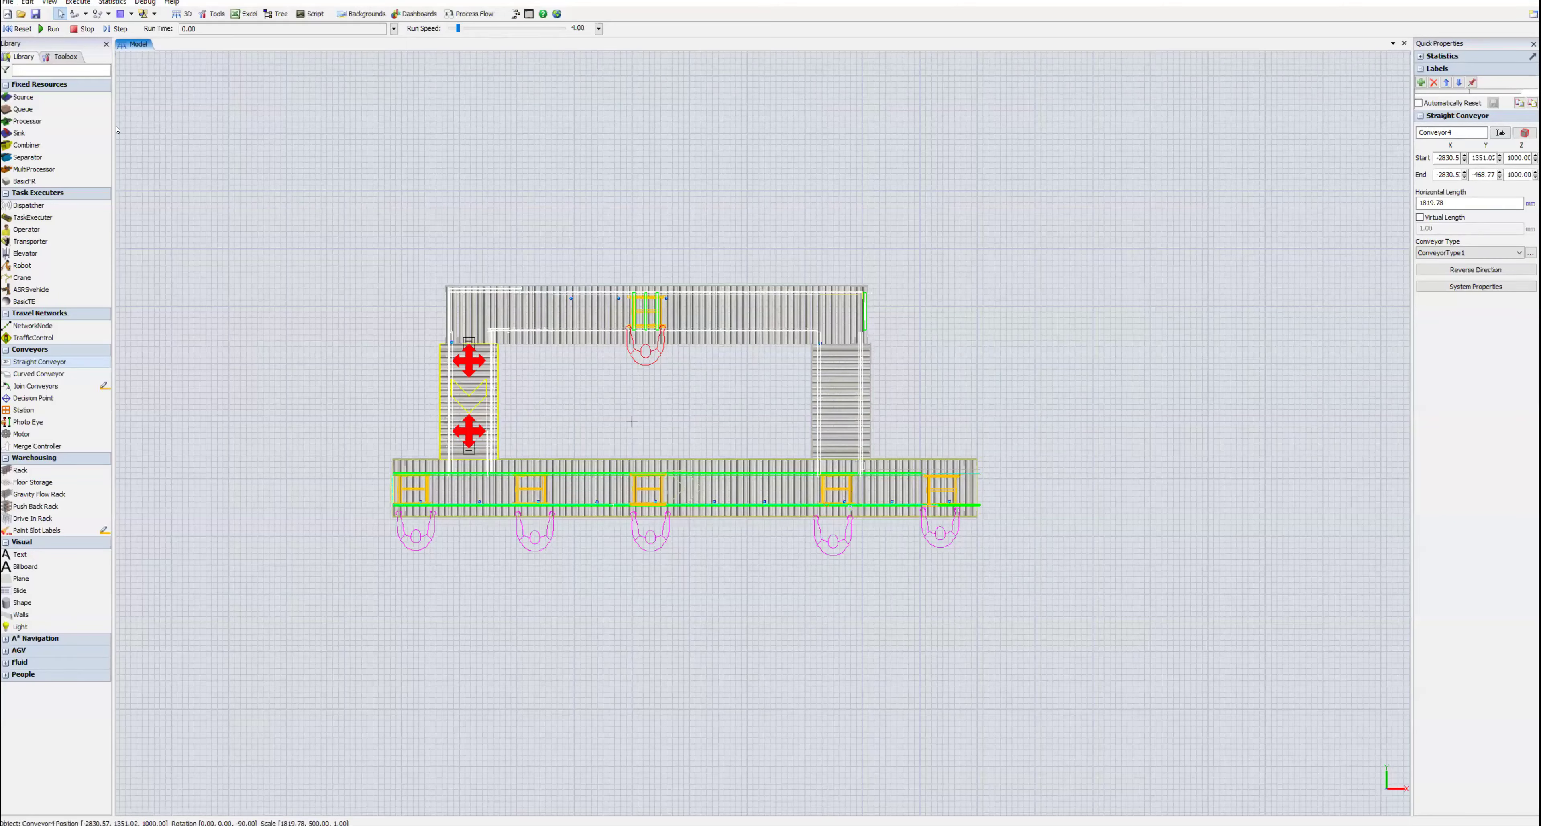
Step: Set the visual width of ConveyorType1 to 550 mm
click(65, 57)
double_click(80, 167)
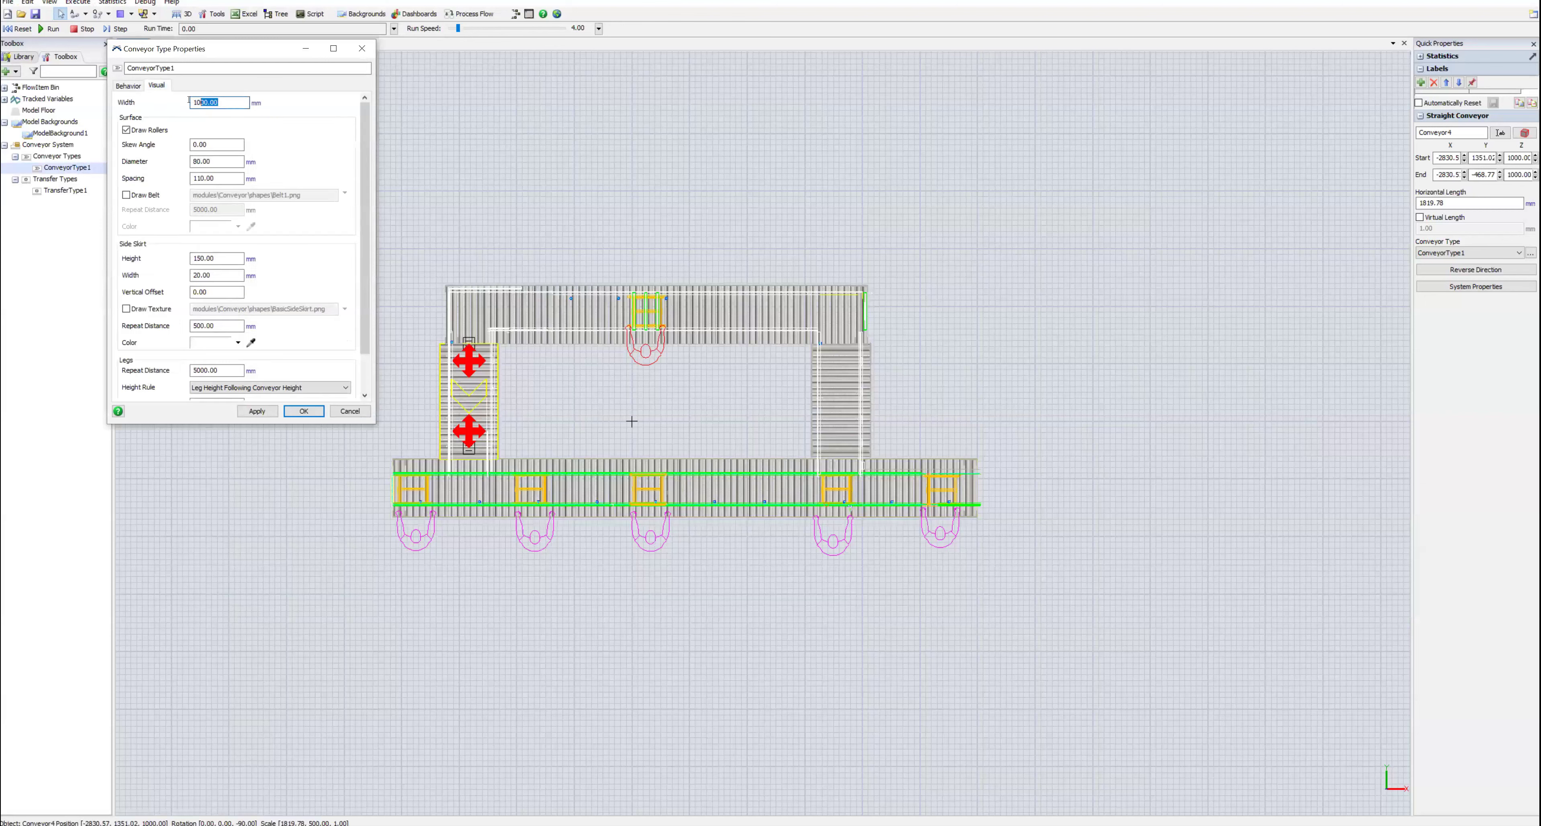
text(550)
key(Return)
Step: Extend the right vertical conveyor at both ends to meet the upper and lower conveyors, reaching about 2446 mm
click(848, 356)
drag(844, 352, 842, 341)
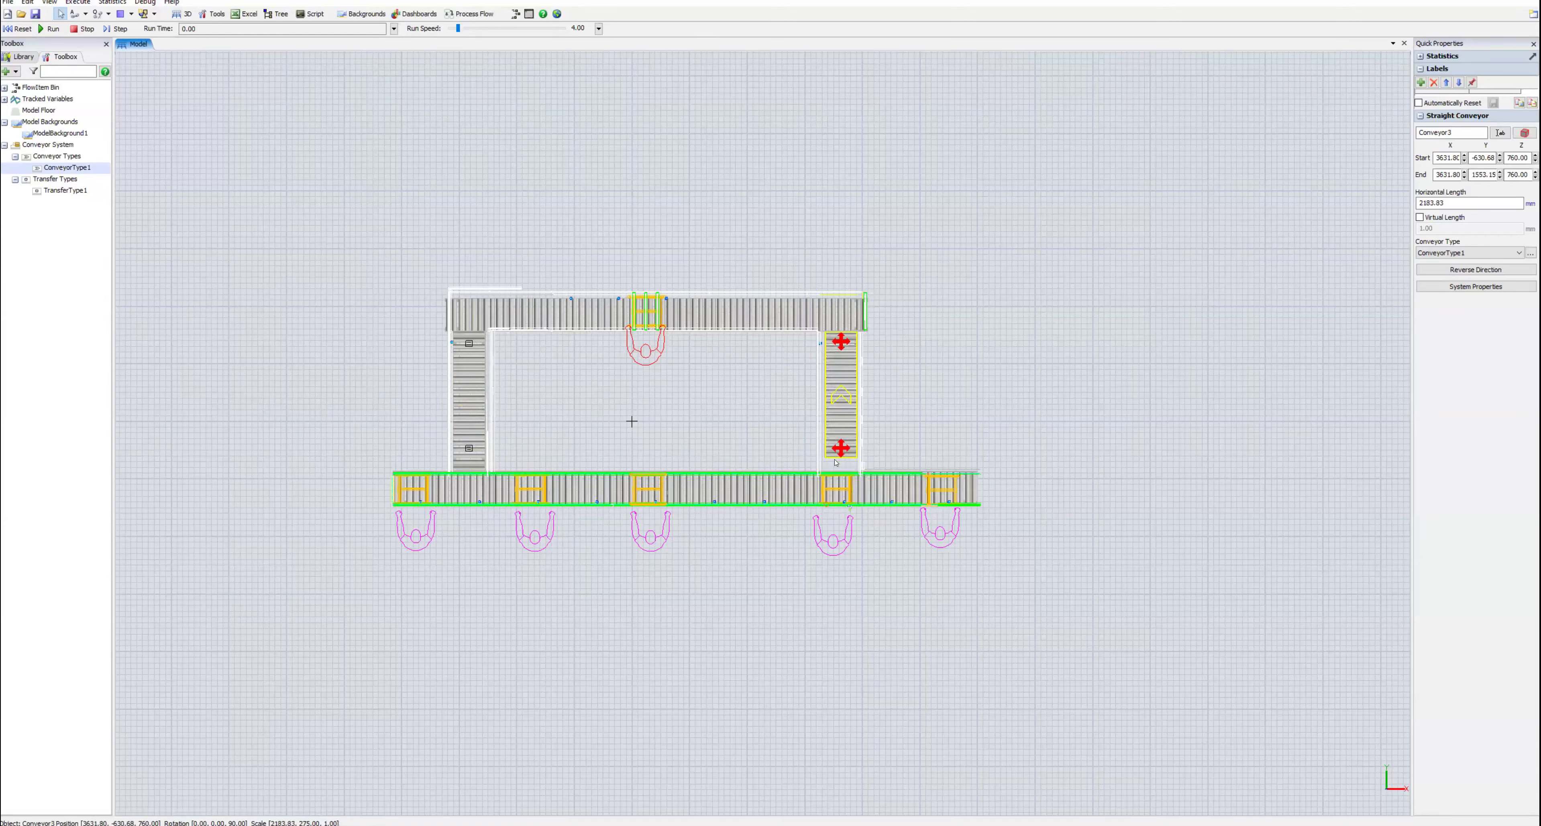
drag(842, 451, 840, 467)
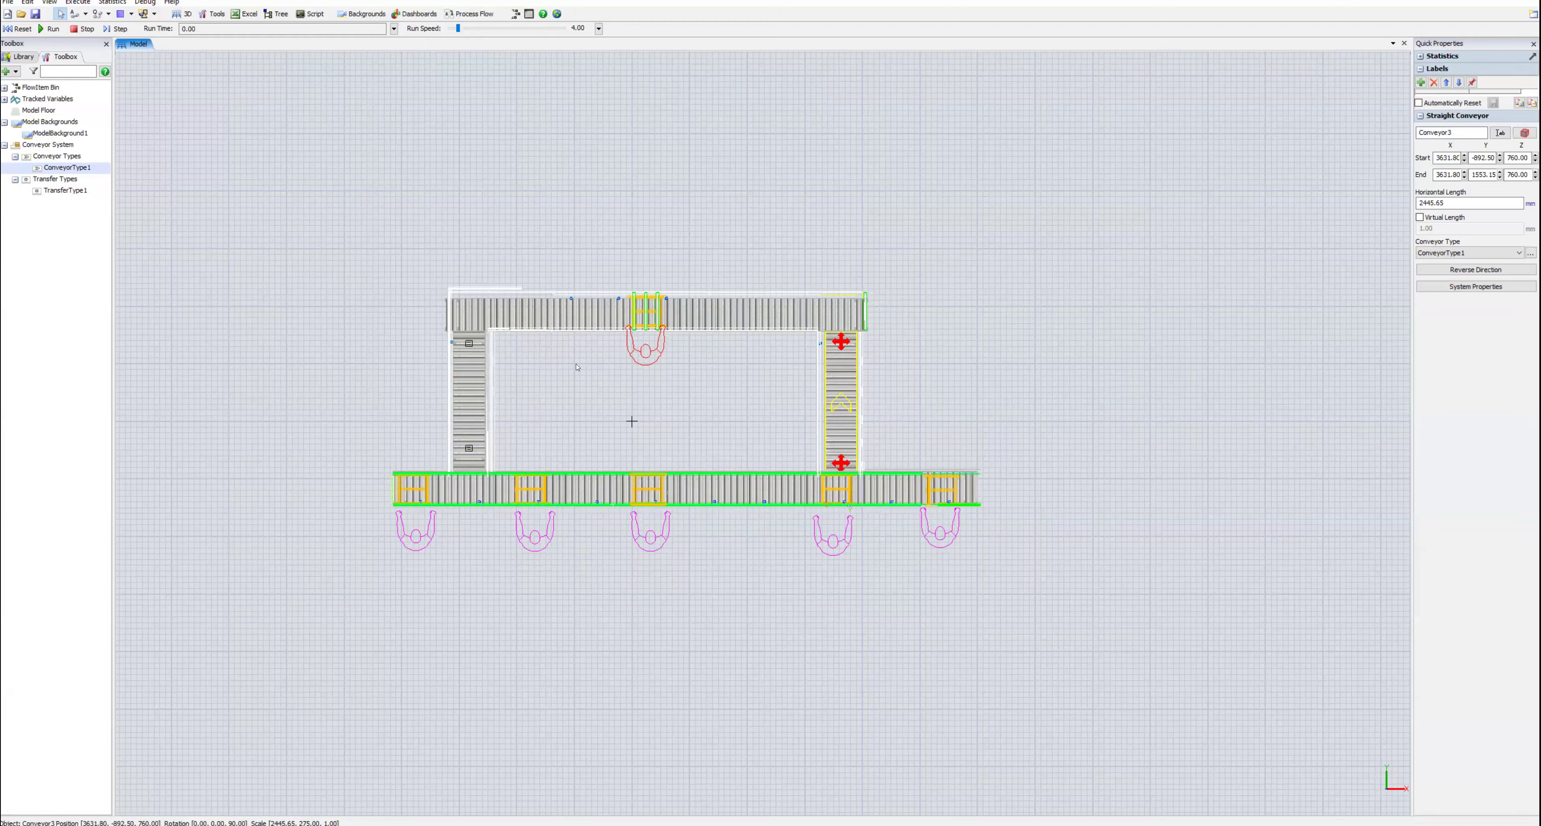
Step: Extend the left vertical conveyor at both ends until it meets the upper and lower conveyors
click(475, 372)
drag(470, 351, 470, 339)
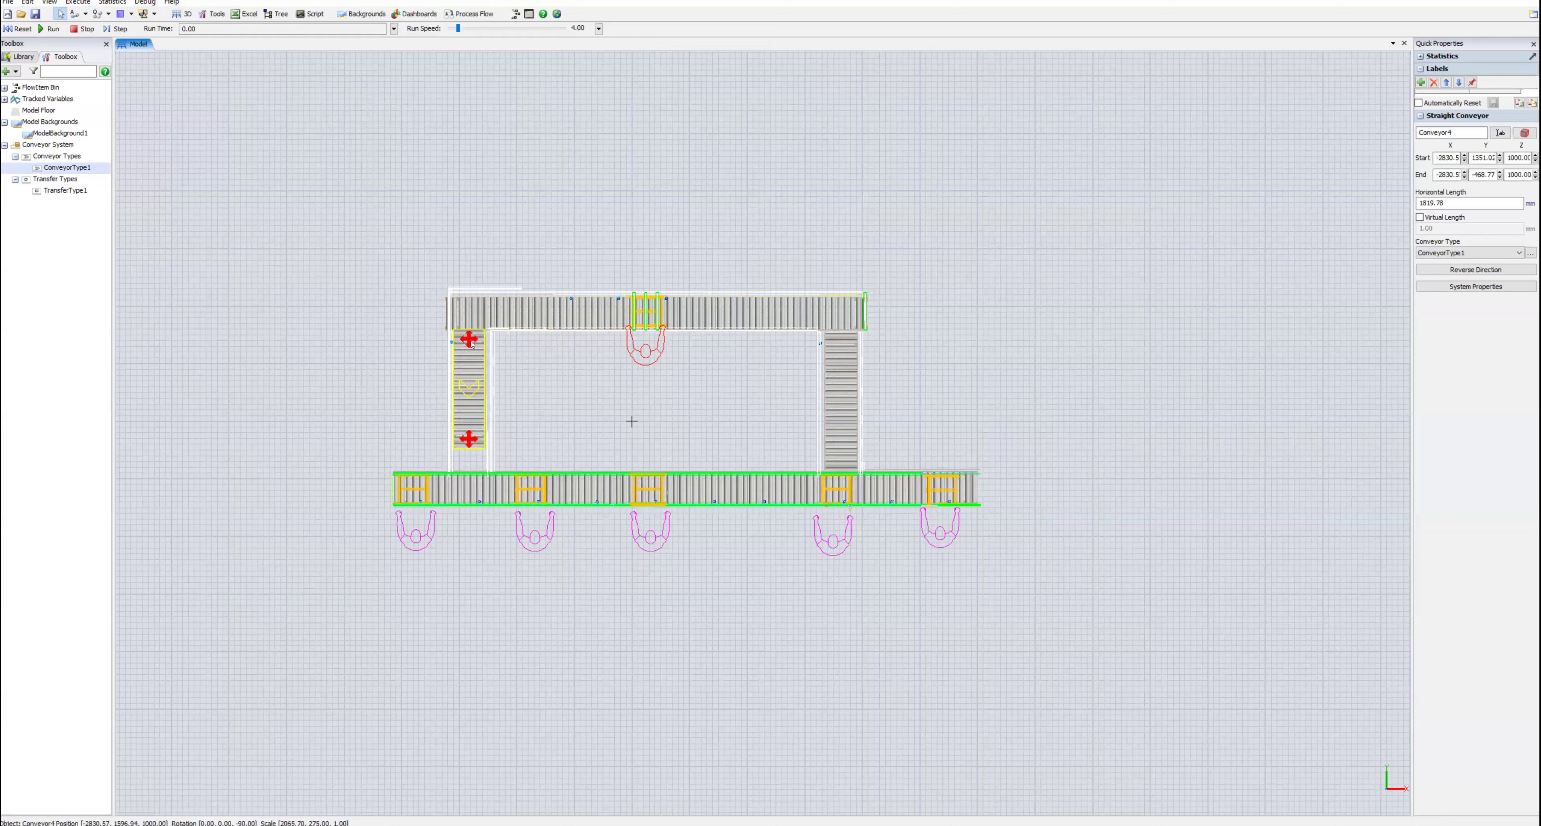
drag(469, 441, 469, 461)
click(528, 411)
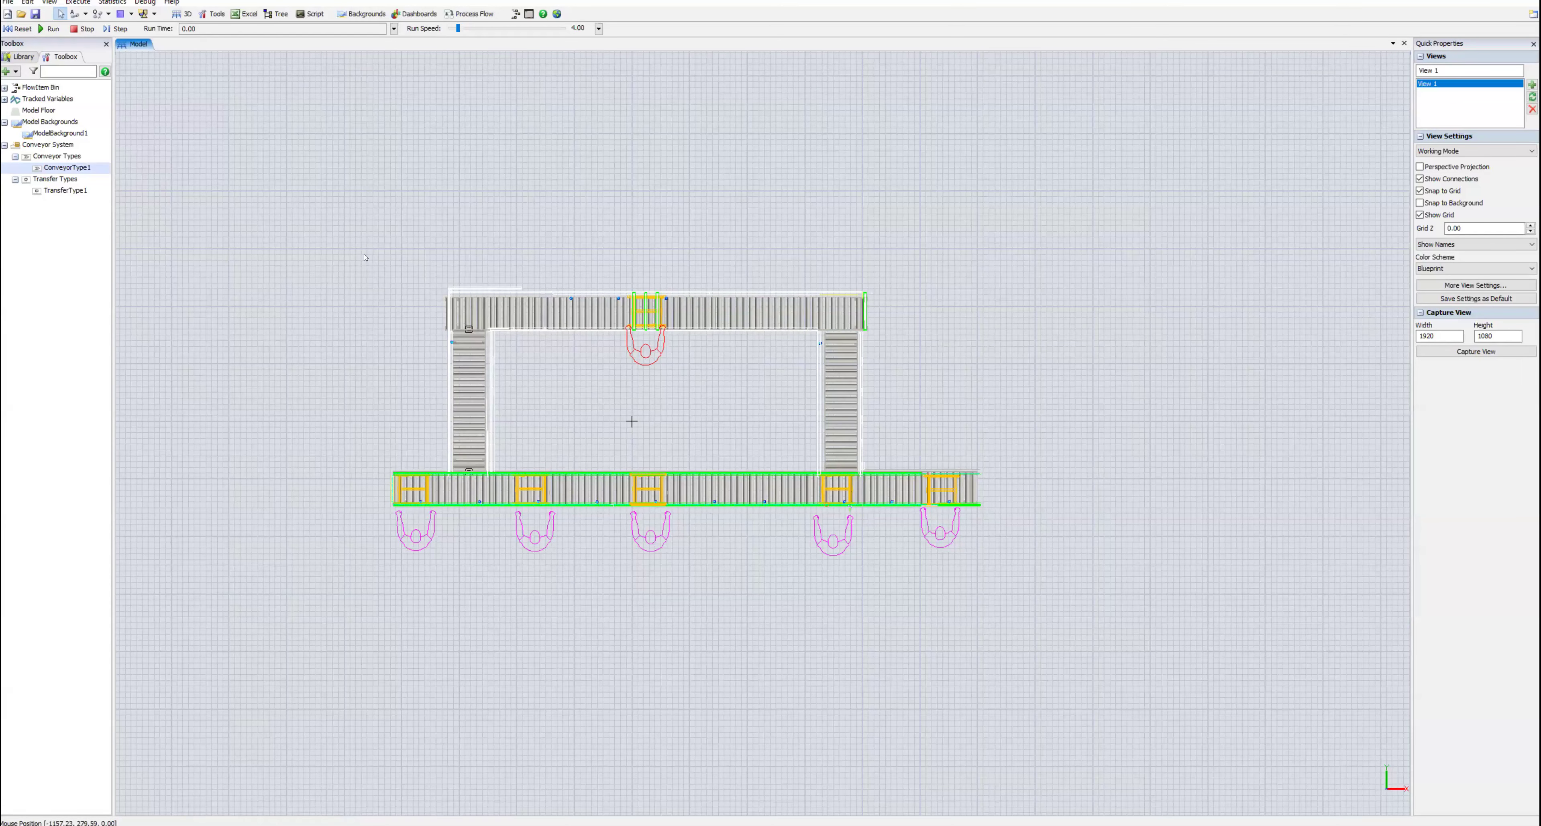
Step: Place an Operator on the leftmost person symbol below the lower conveyor and rotate it to 91 degrees so it faces the conveyor
drag(366, 257, 453, 241)
click(24, 57)
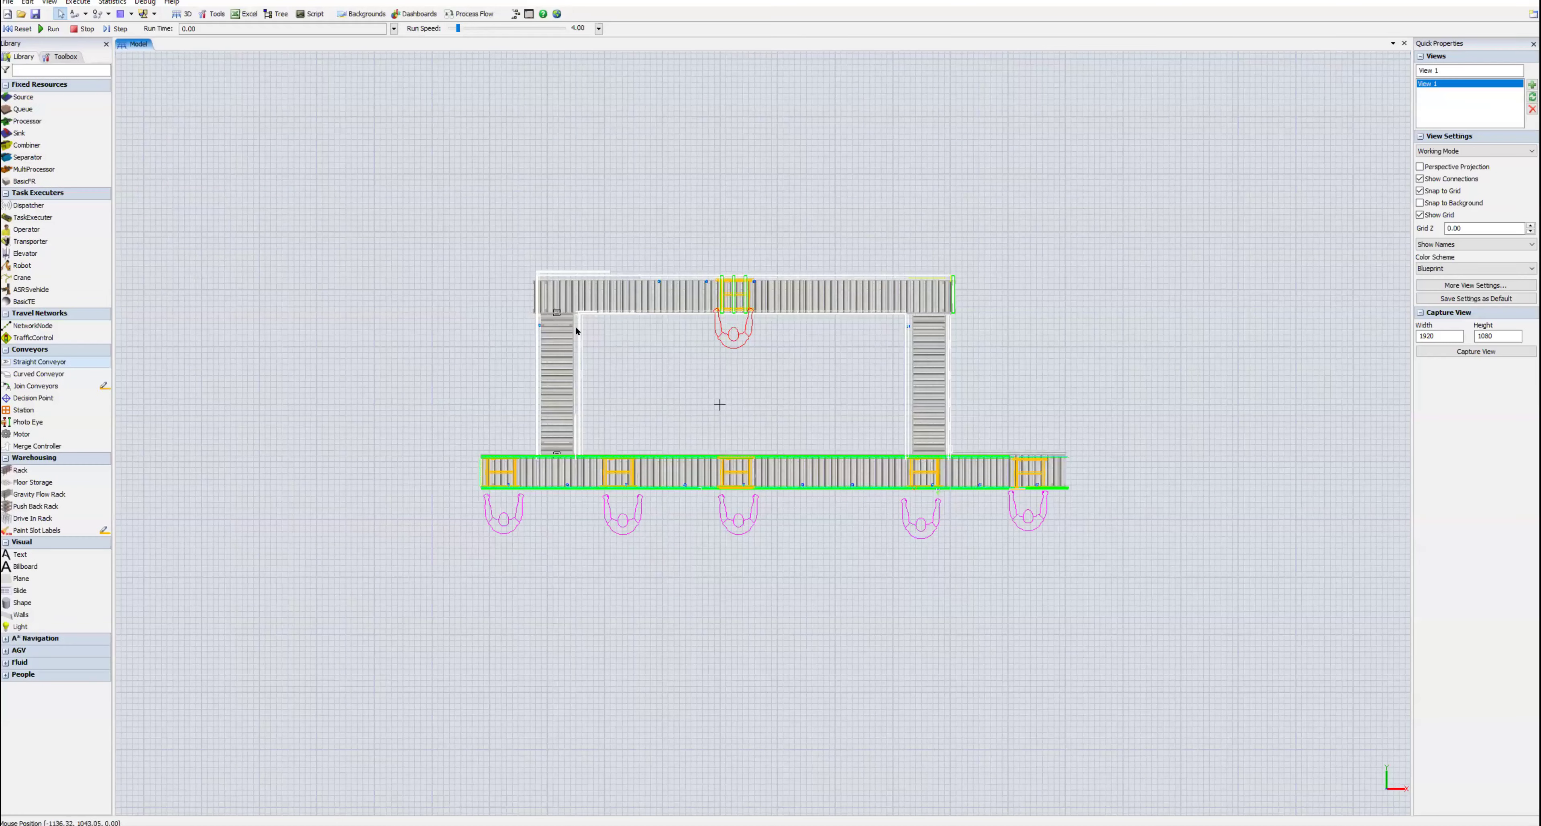
mouse_move(440, 825)
drag(67, 229, 159, 246)
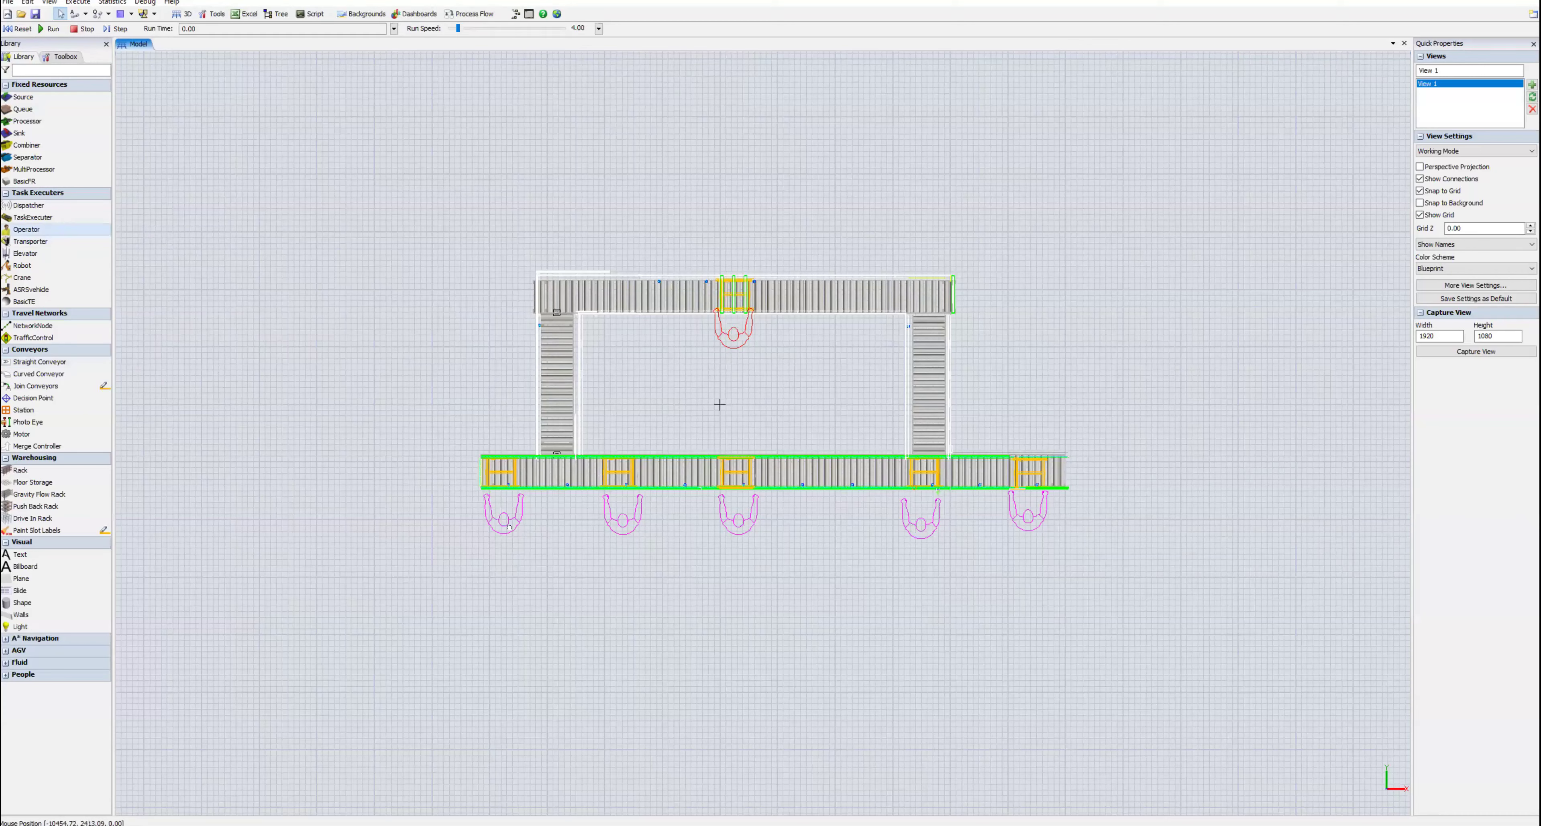
click(511, 540)
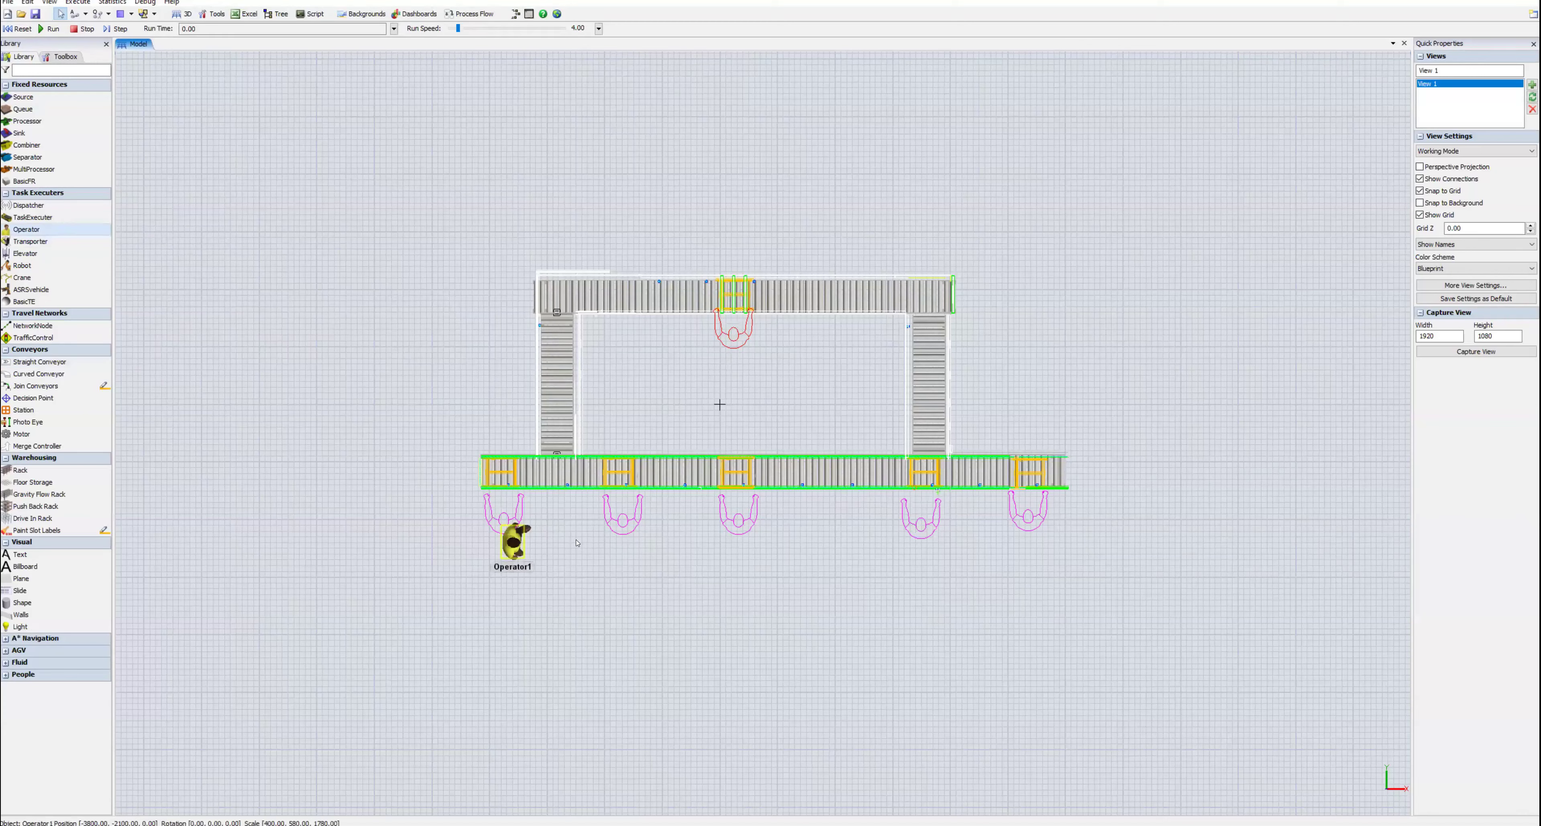
click(506, 553)
right_drag(512, 564, 525, 600)
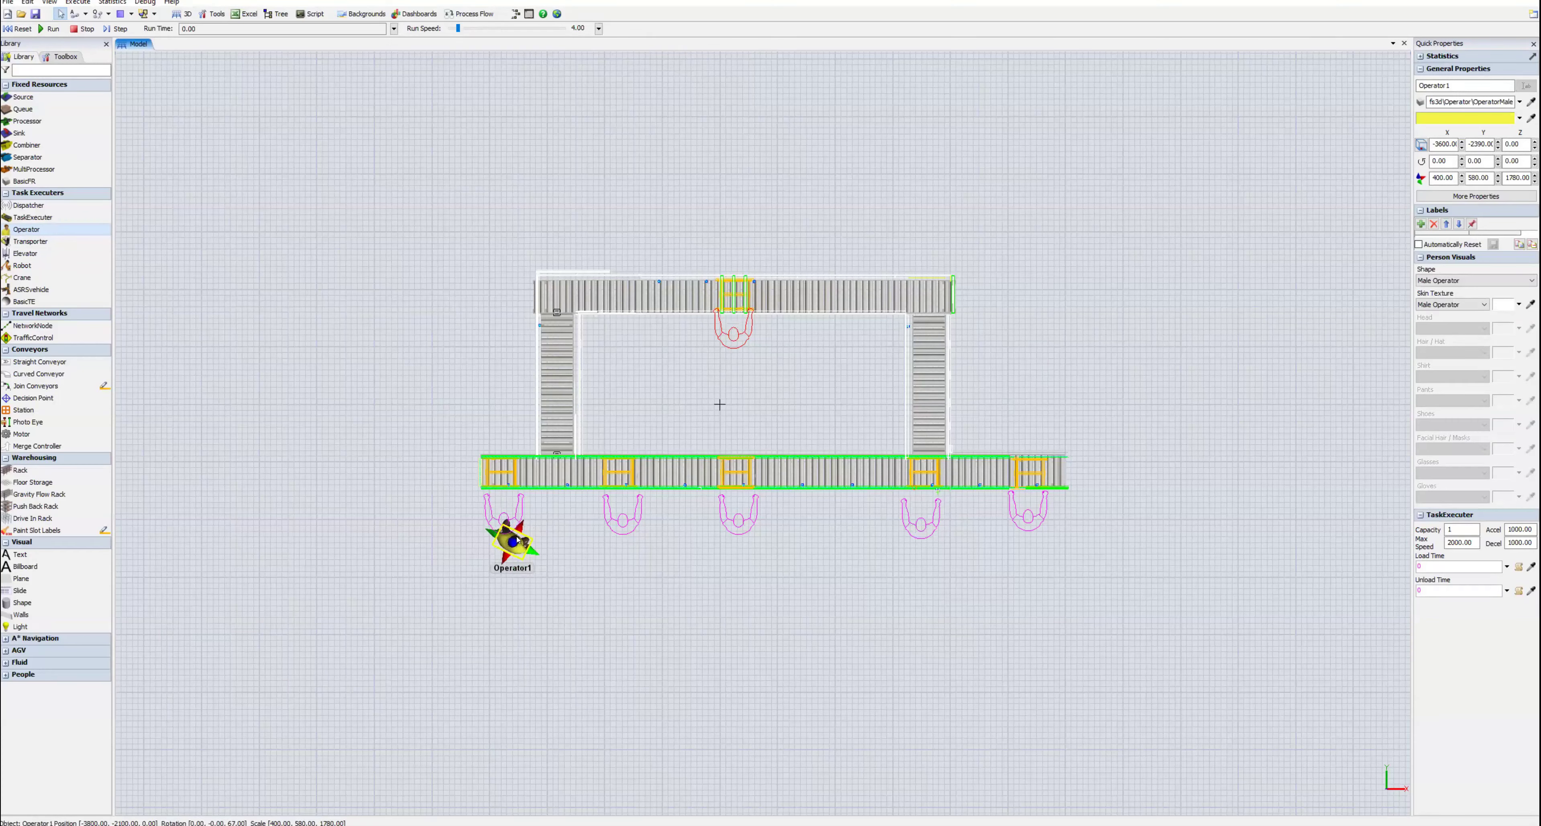
drag(517, 541, 512, 531)
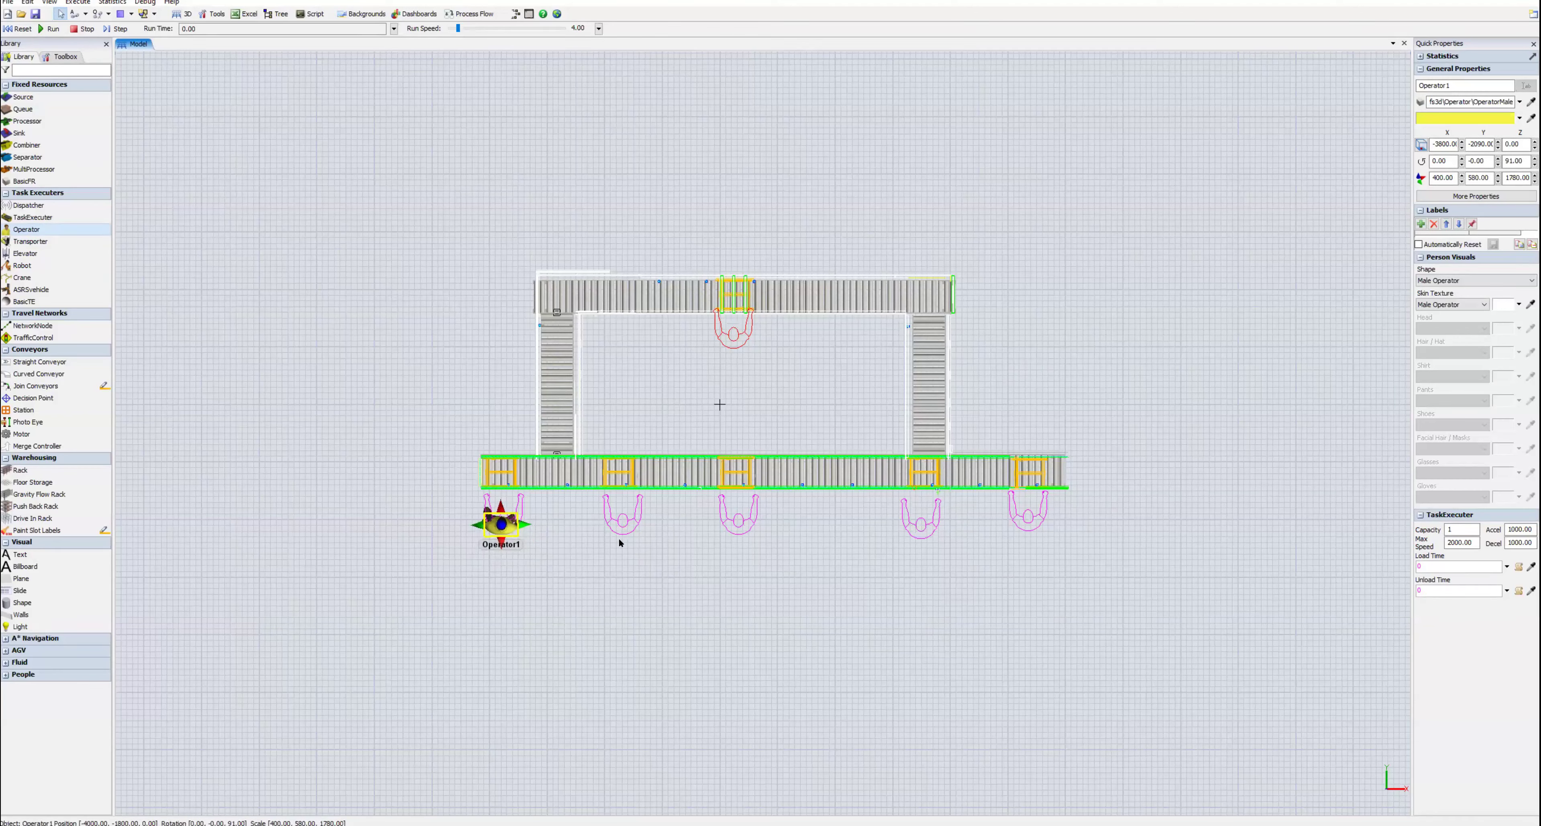
Step: Paste four copies of the operator near the remaining person symbols below the lower conveyor
click(617, 557)
key(ctrl+v)
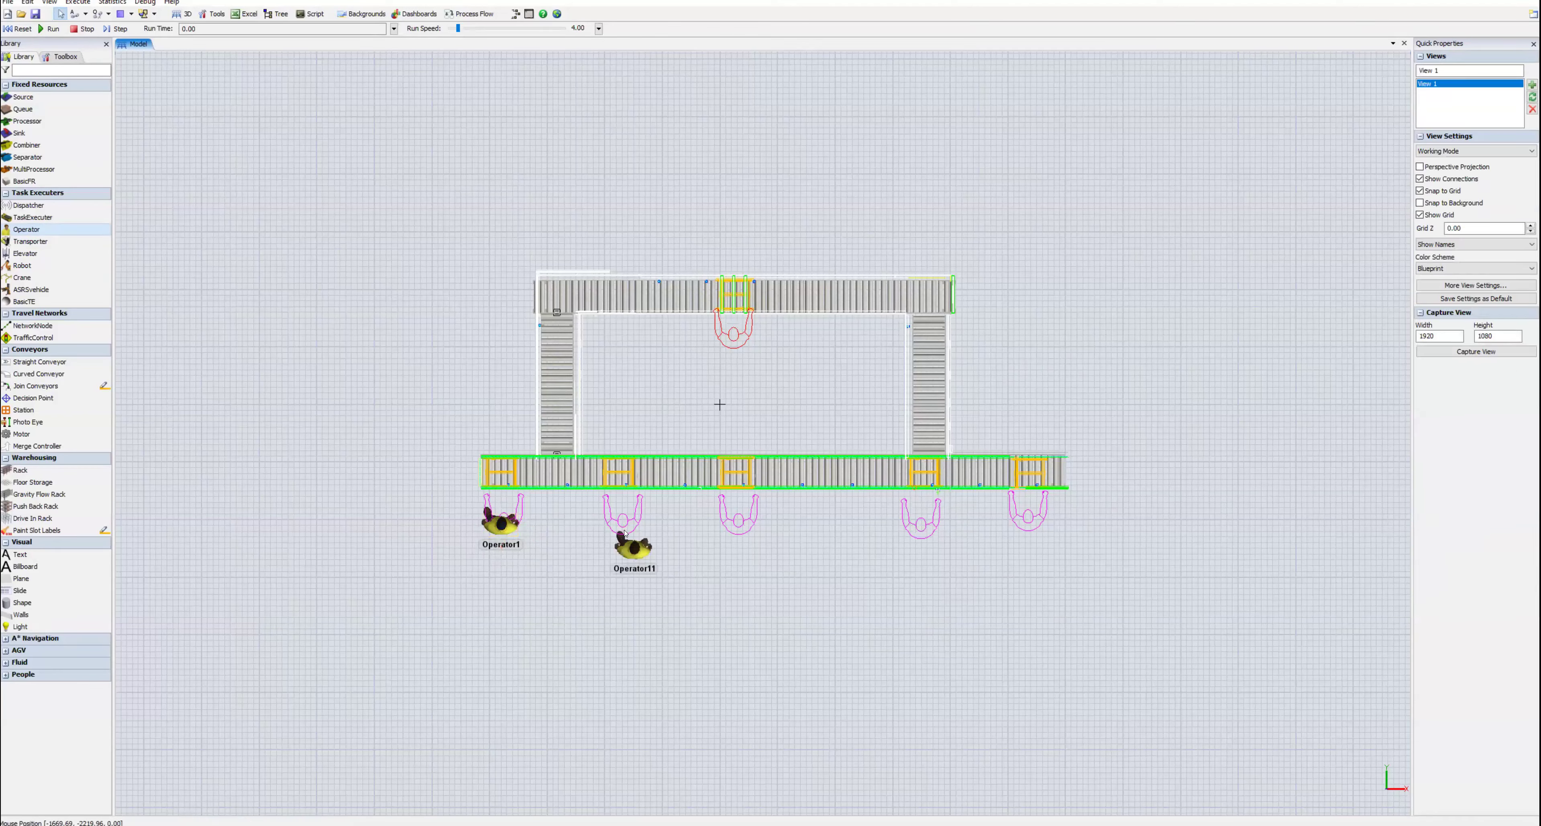
key(ctrl+v)
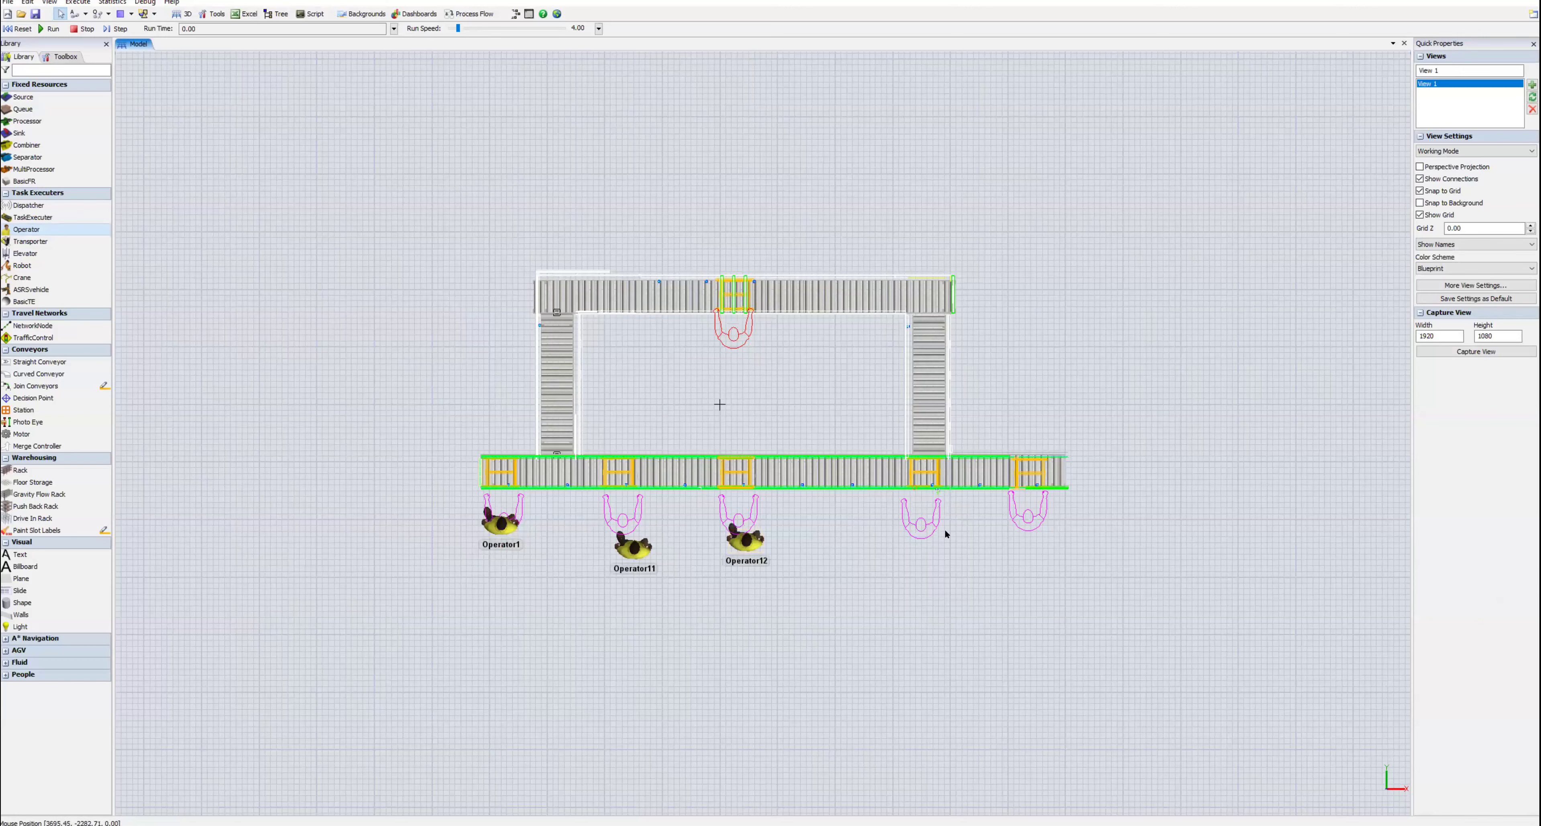
key(ctrl+v)
key(ctrl+v)
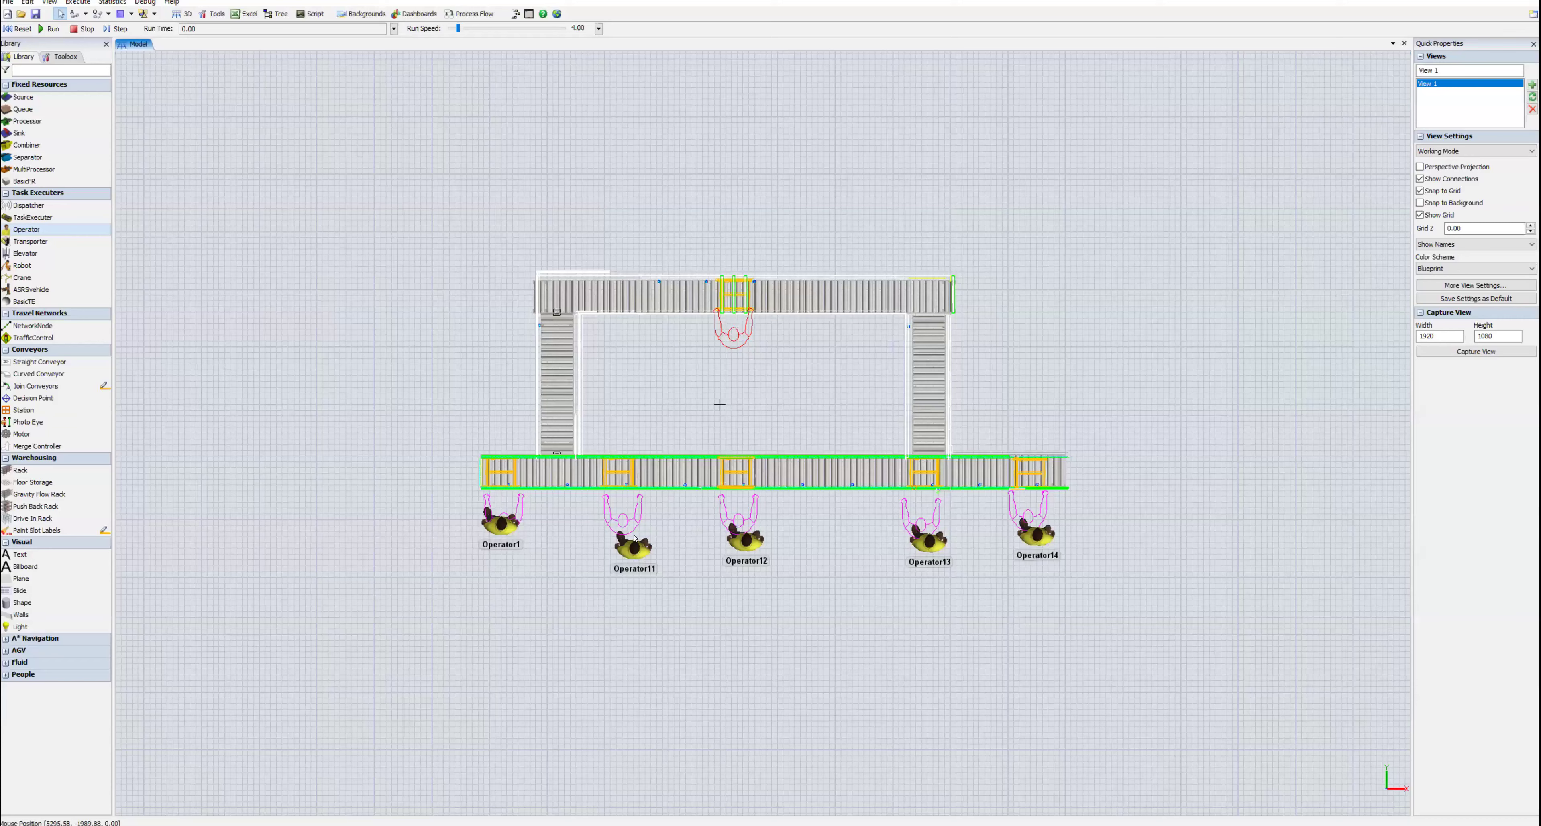
Step: Align the four copied operators with their person symbols along the lower conveyor
drag(628, 534, 629, 531)
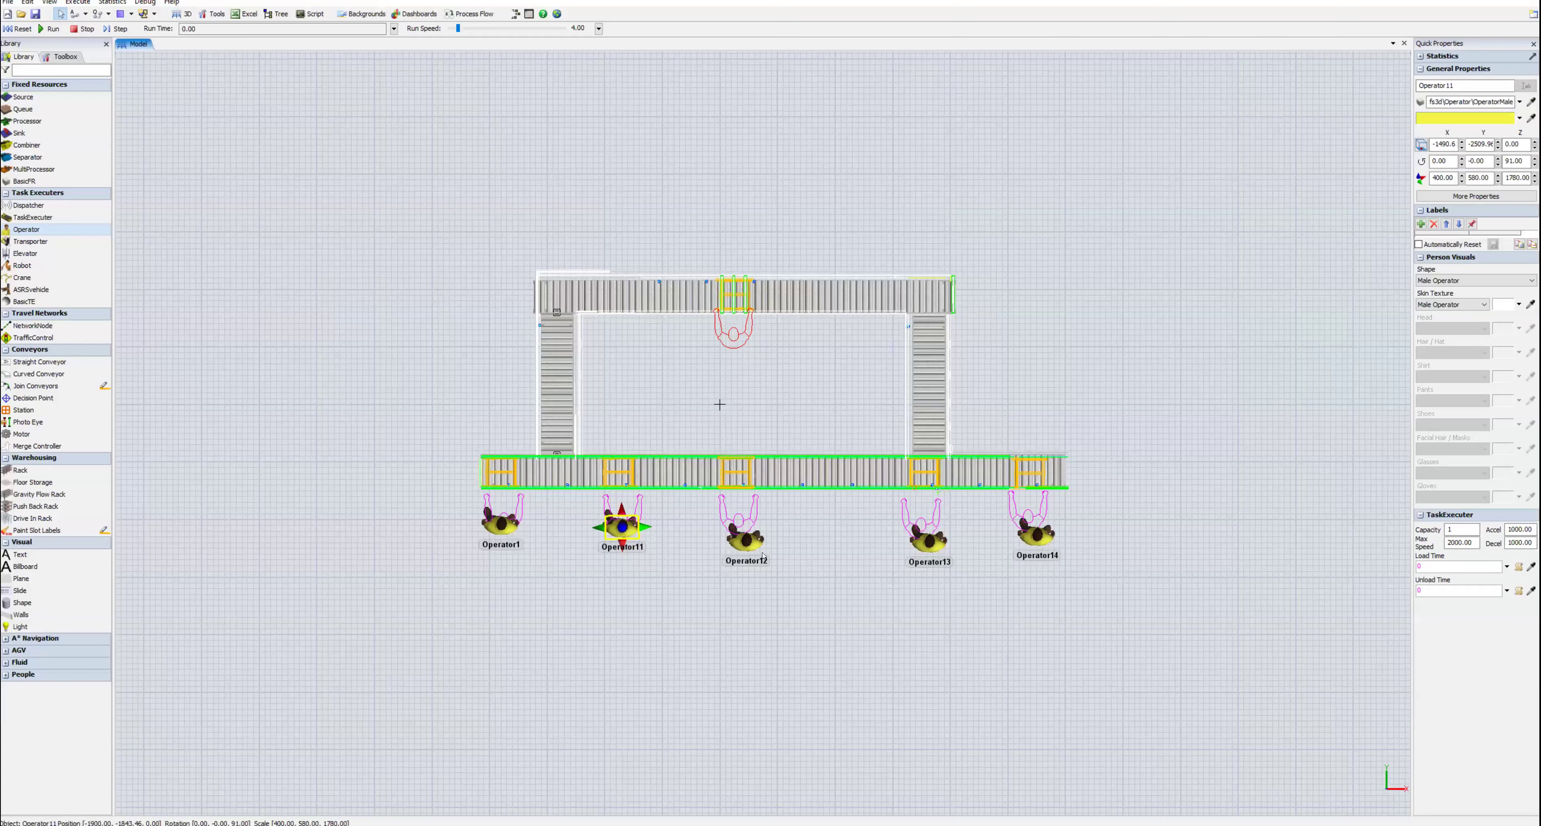
drag(753, 546, 745, 528)
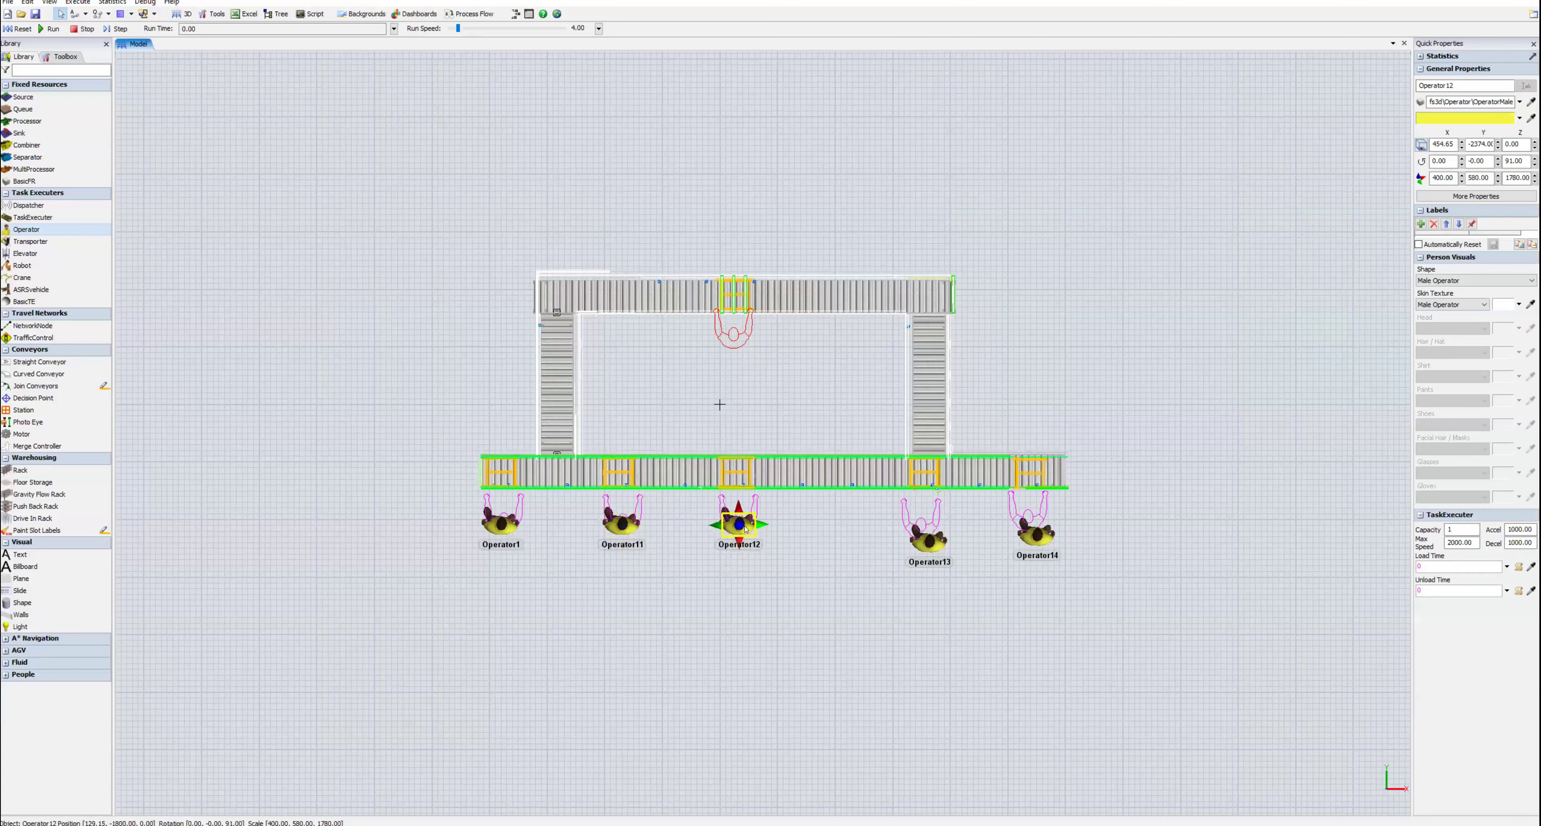
drag(925, 554, 921, 535)
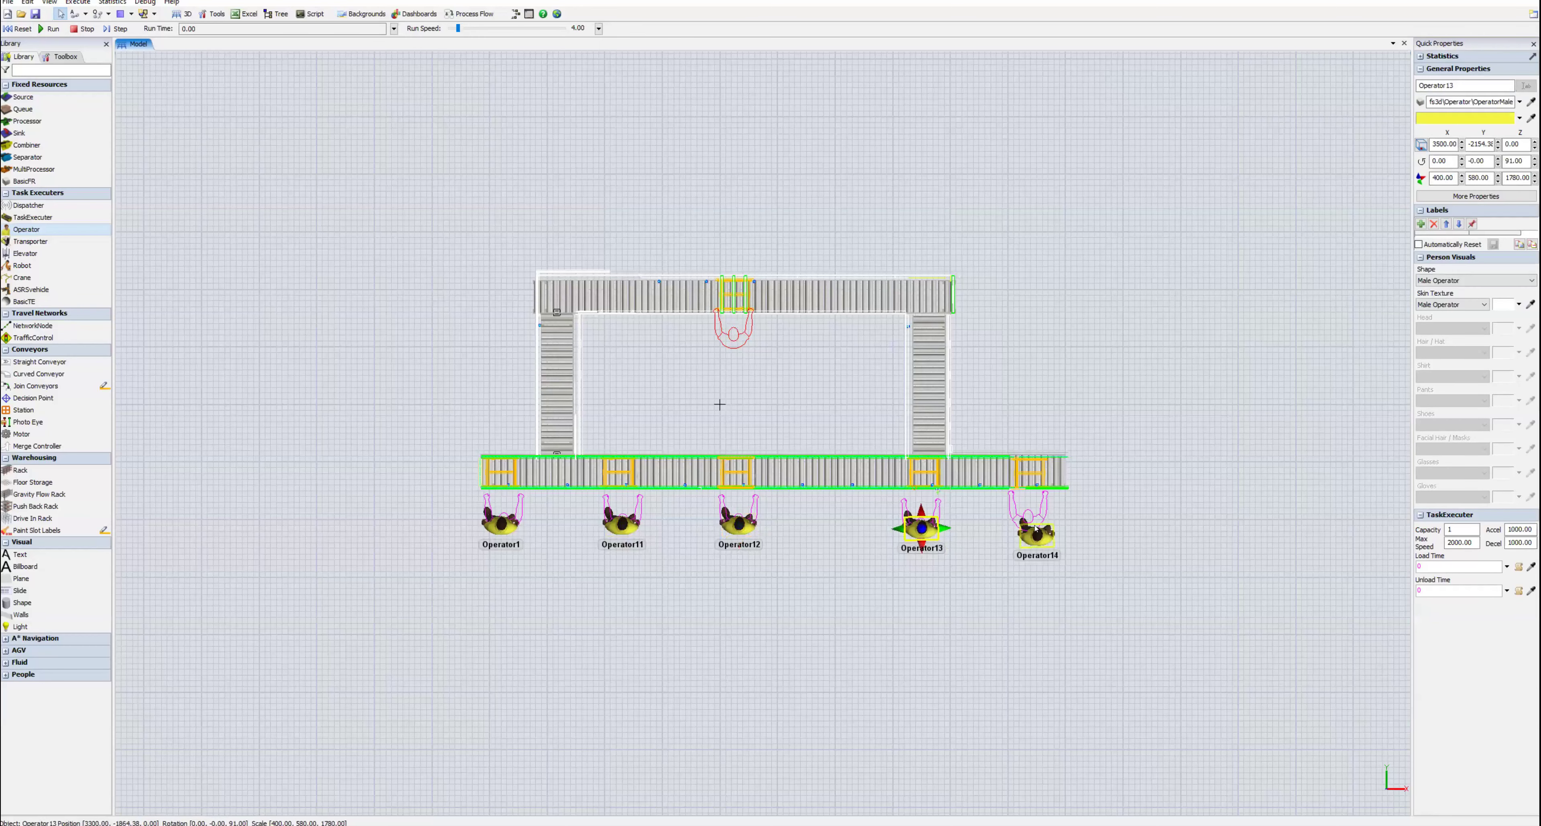
drag(1036, 529, 1035, 529)
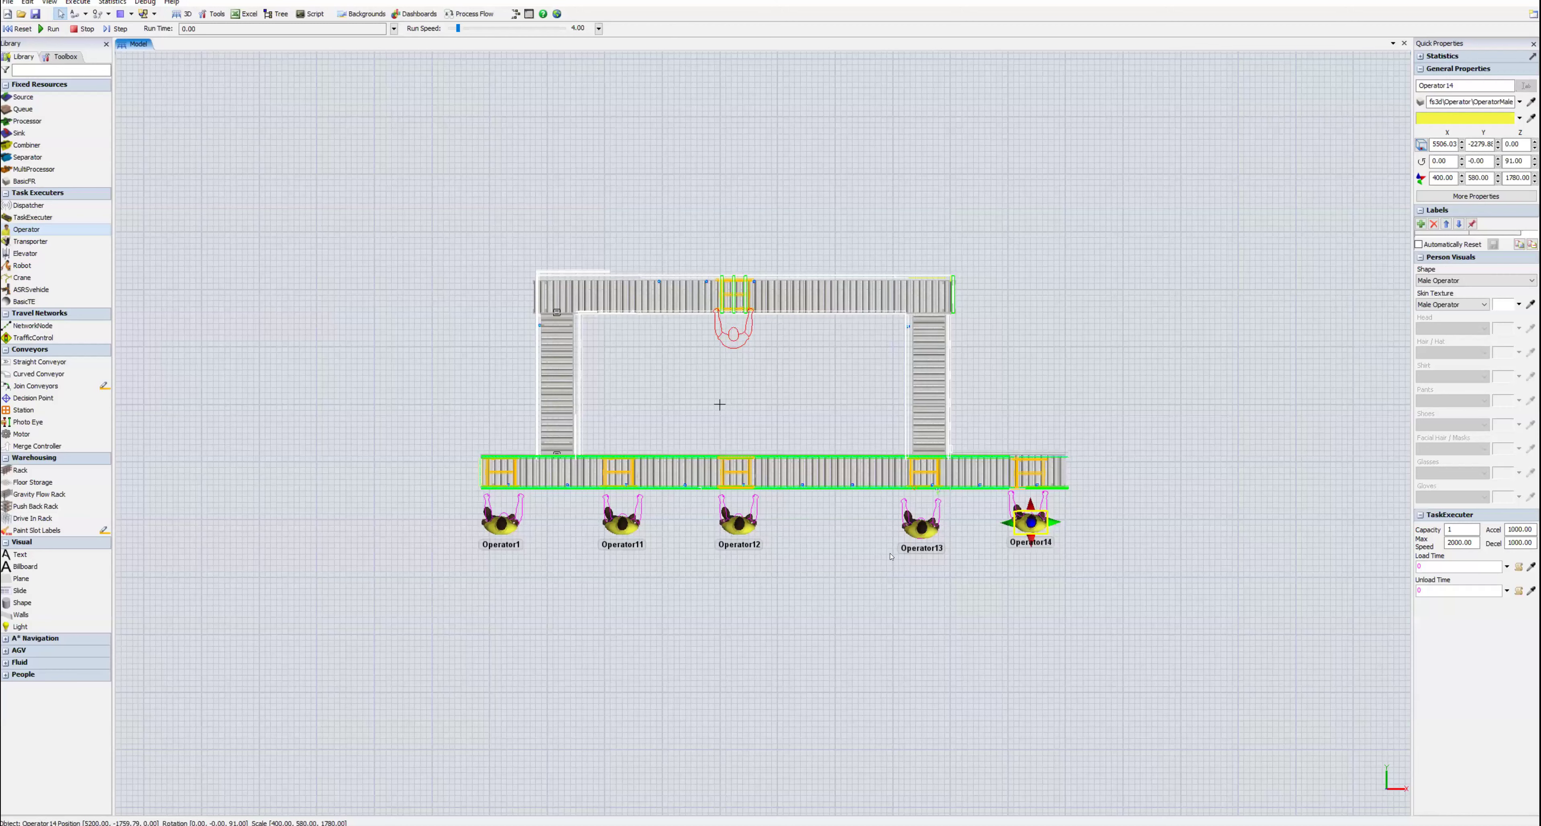
Step: Change the shape of the second and fifth operators along the lower conveyor to Female Operator
click(619, 530)
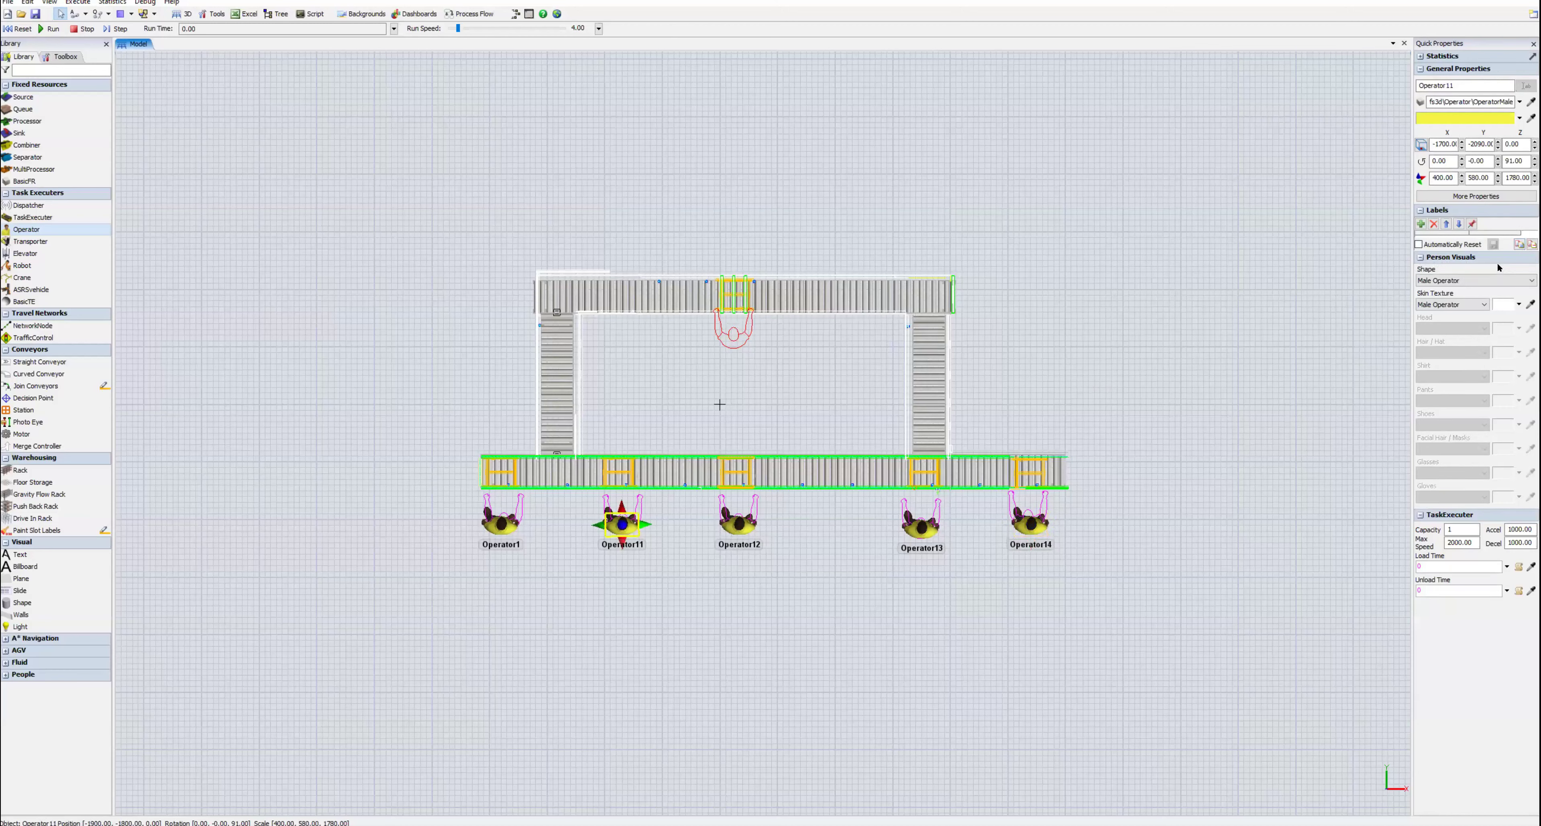
click(1487, 281)
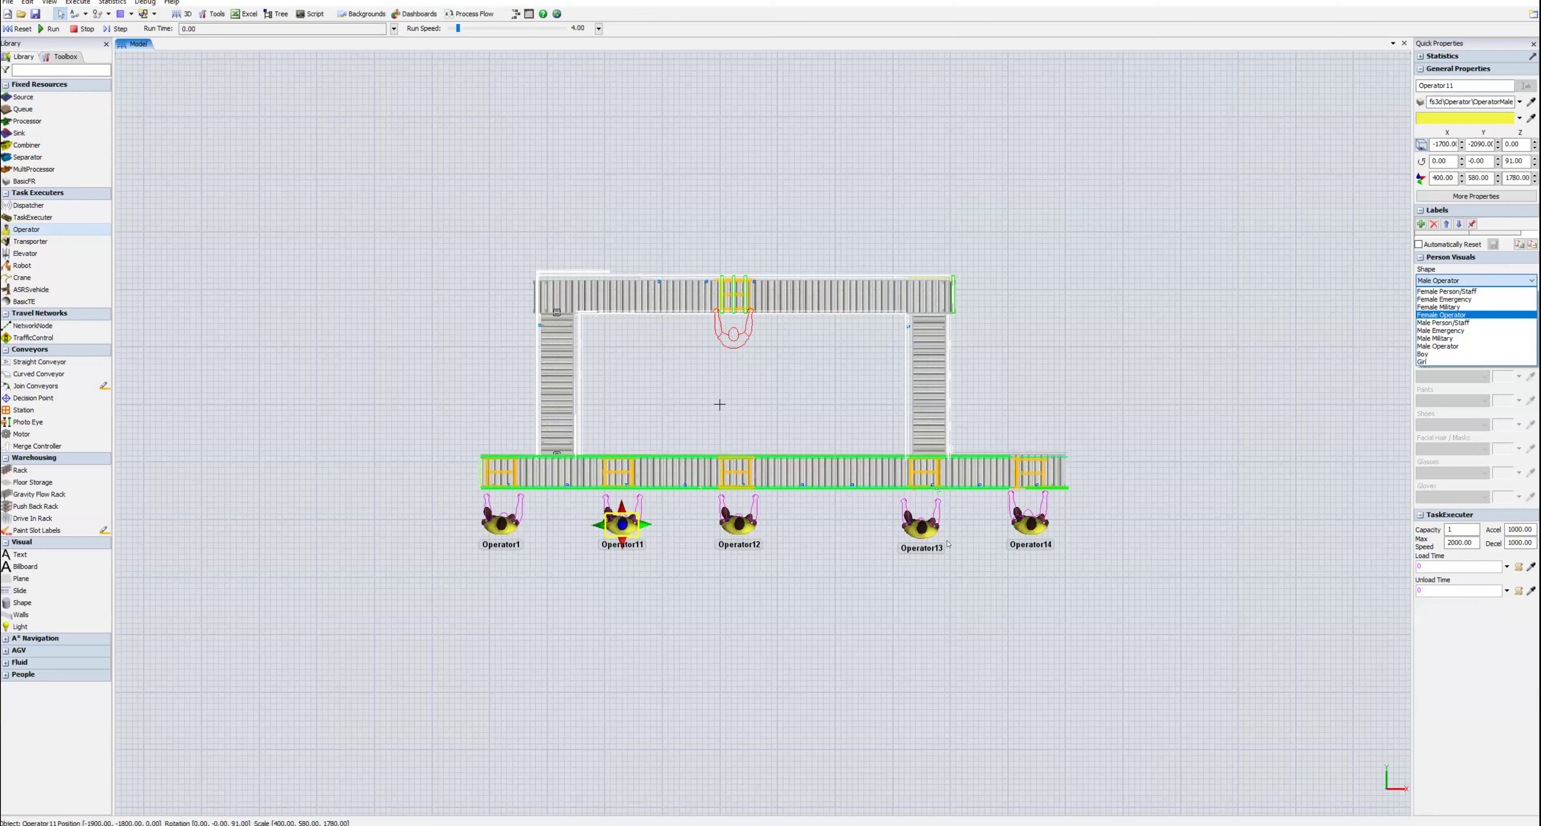
key(Return)
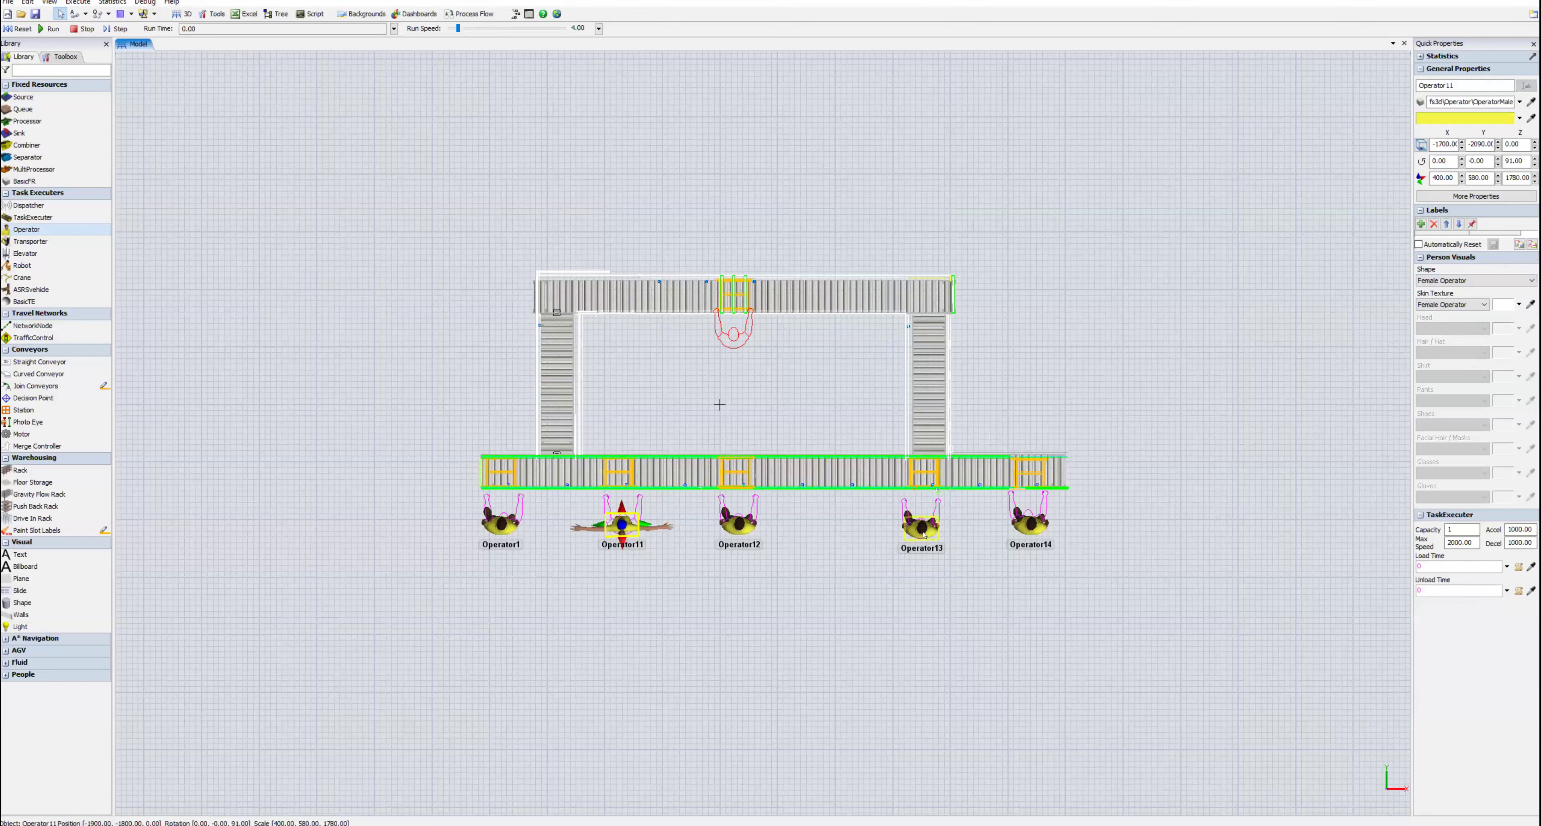
click(1030, 524)
click(1444, 283)
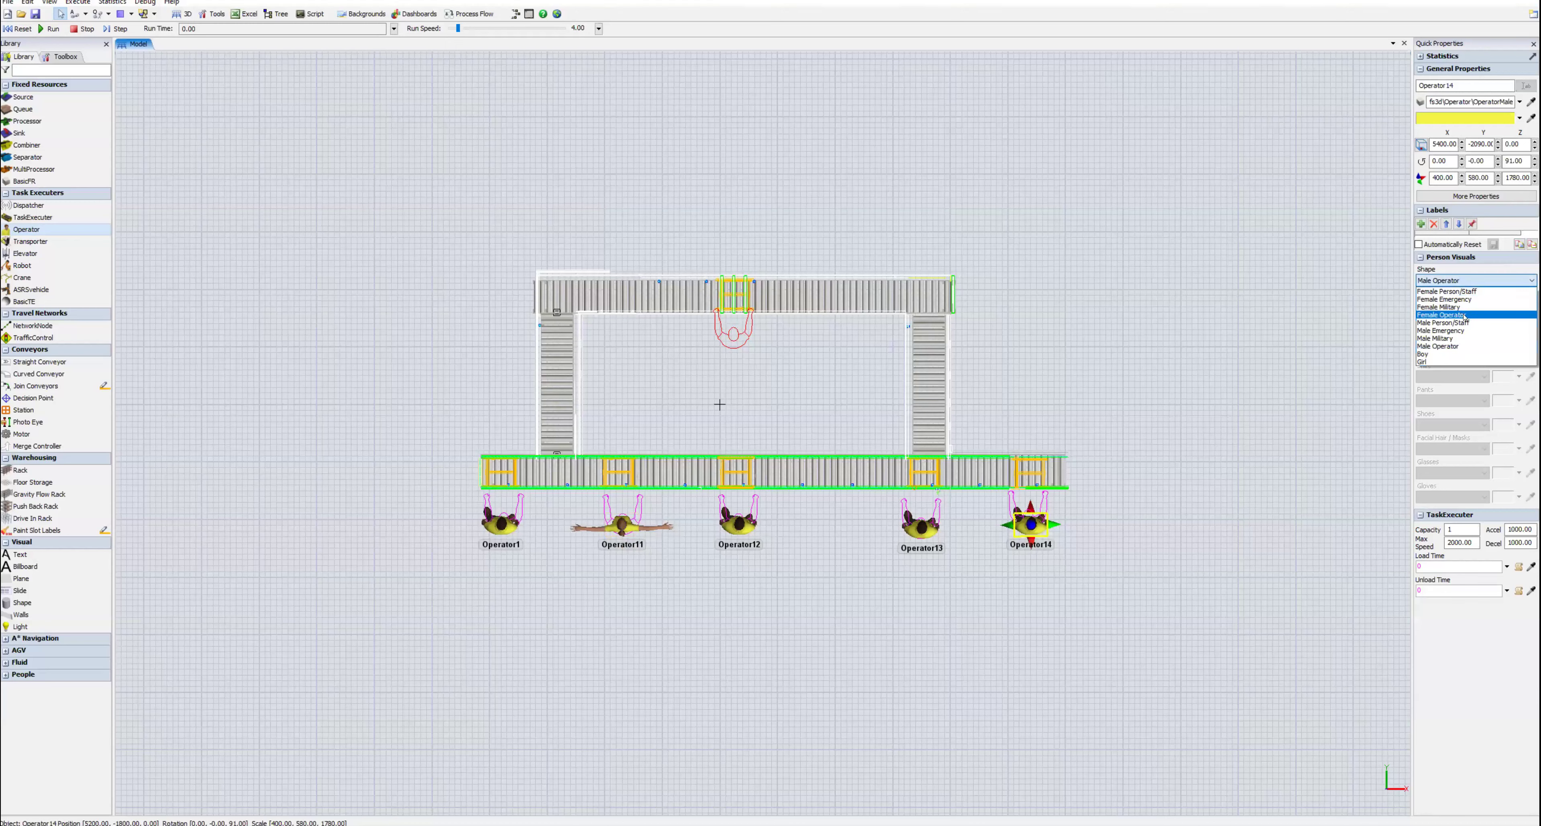
click(1464, 315)
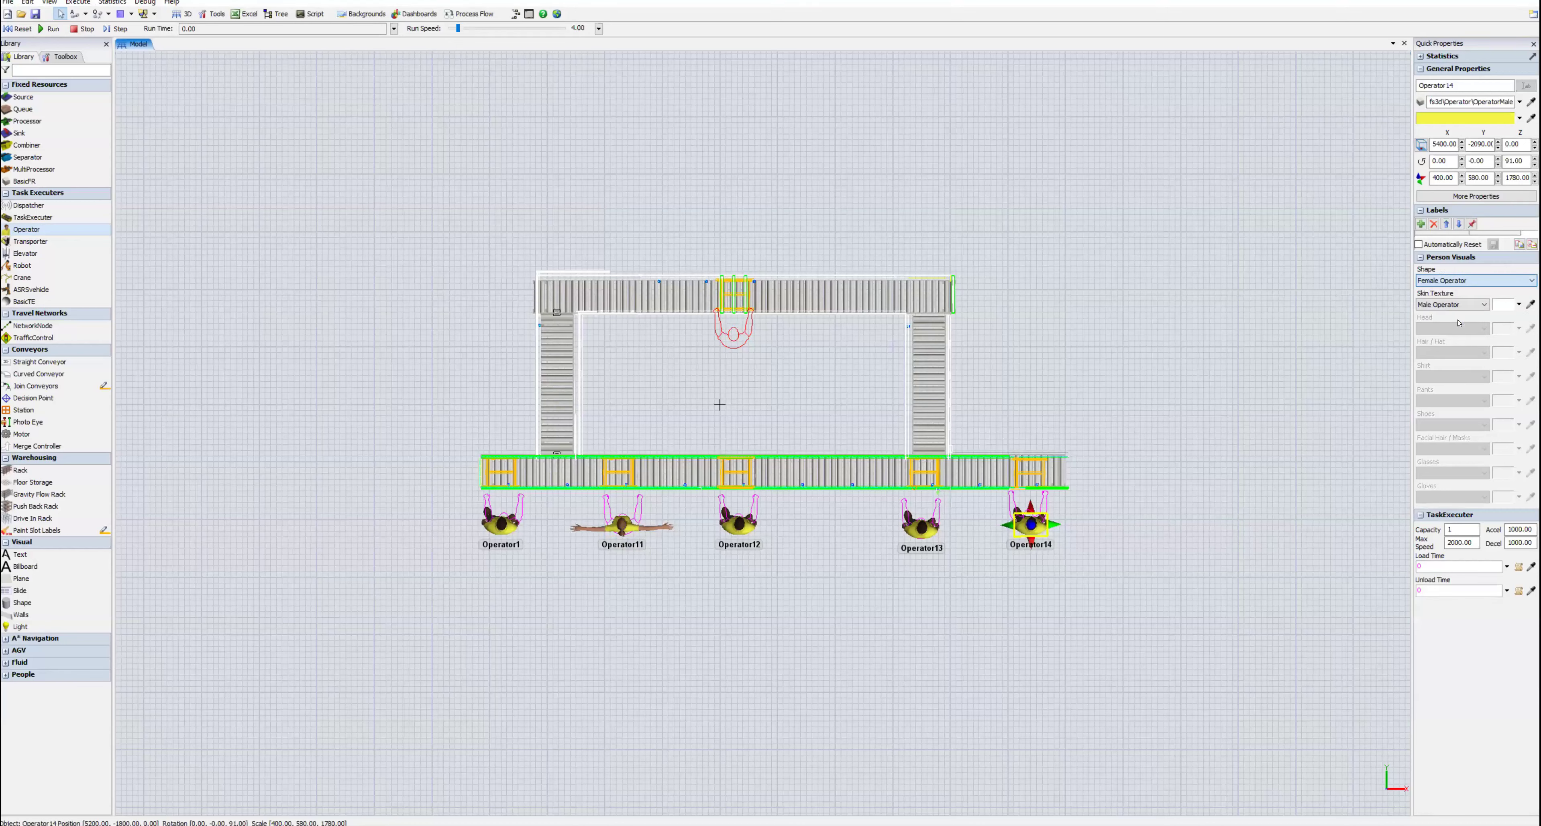
click(1087, 515)
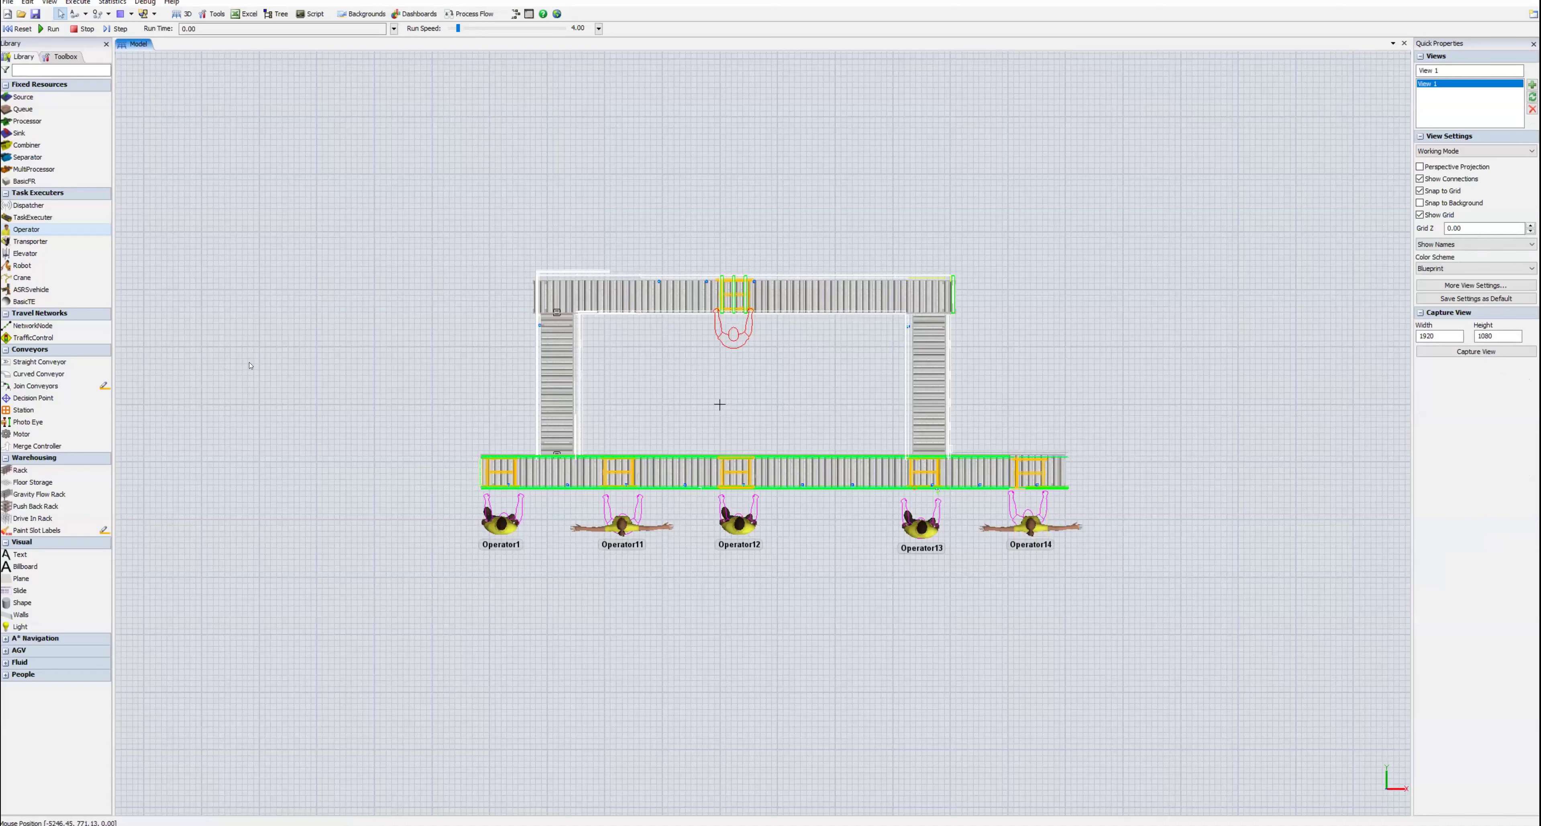
Step: Add an operator facing the upper conveyor at its person symbol, and place a Source left of the lower conveyor's start
drag(41, 230, 736, 350)
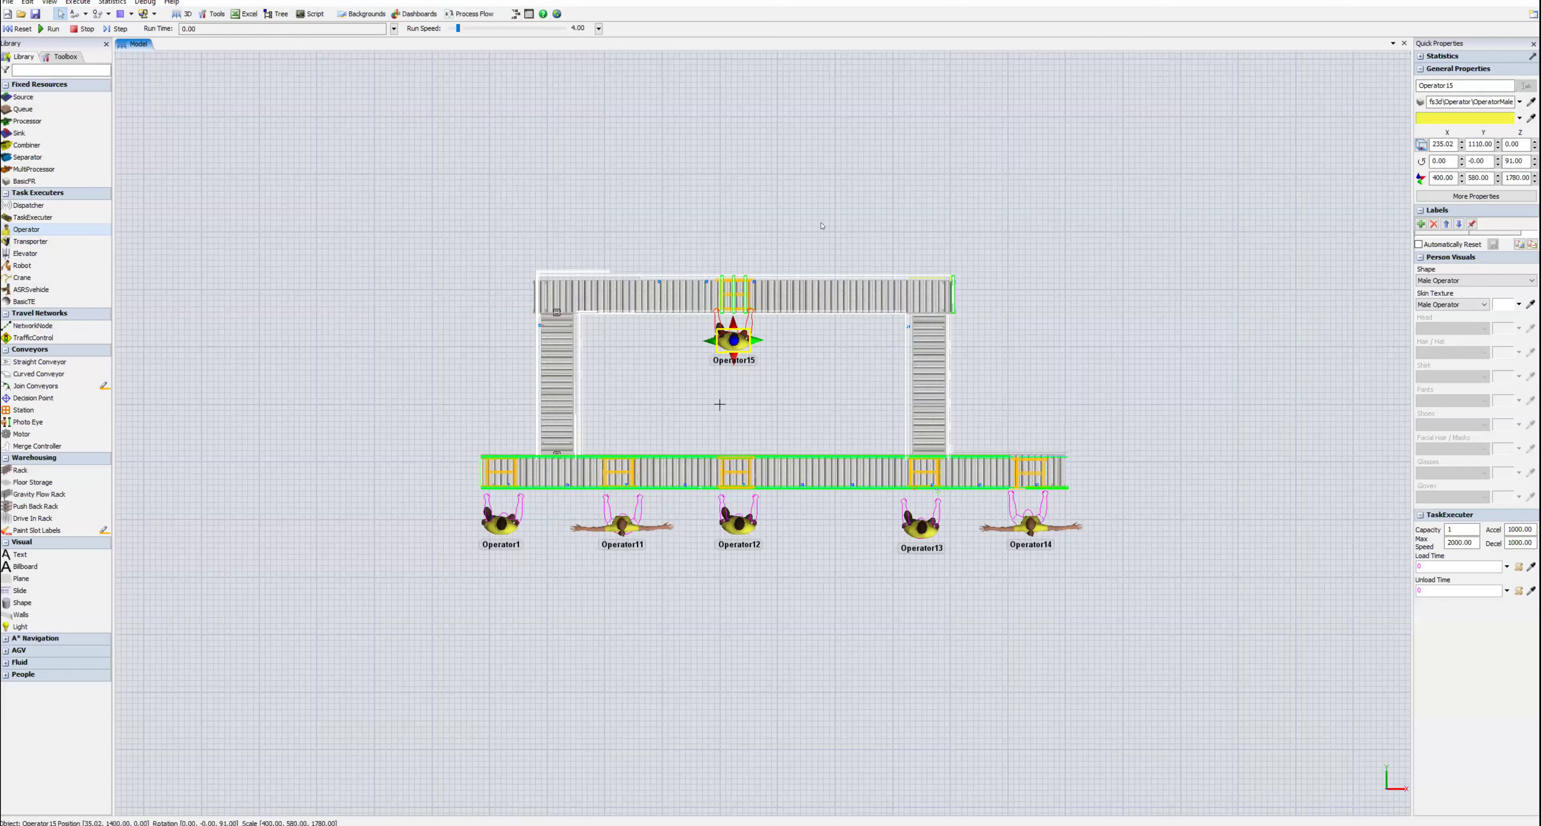
click(44, 97)
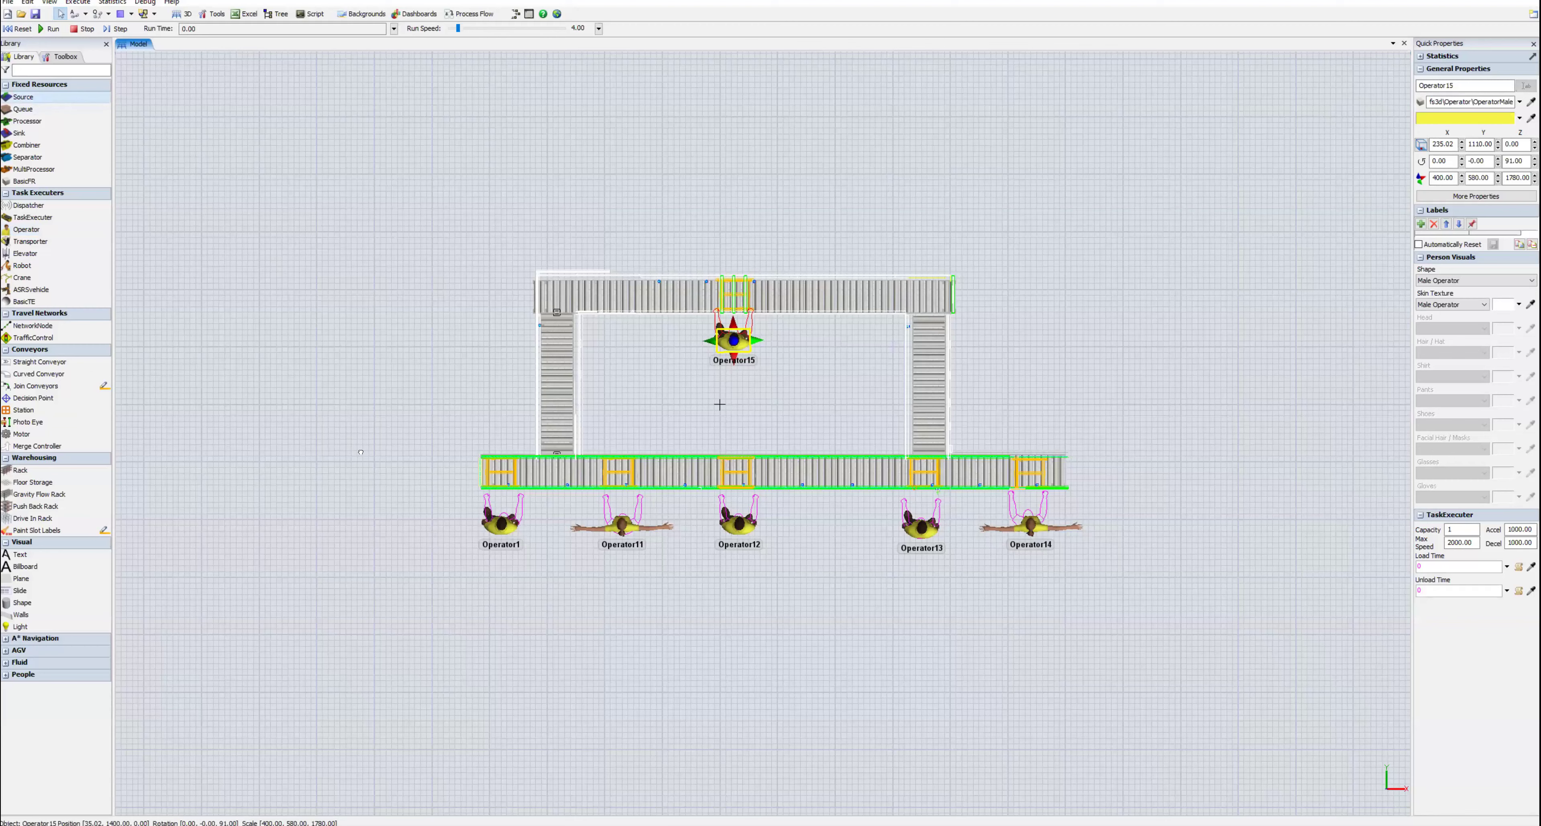
click(383, 485)
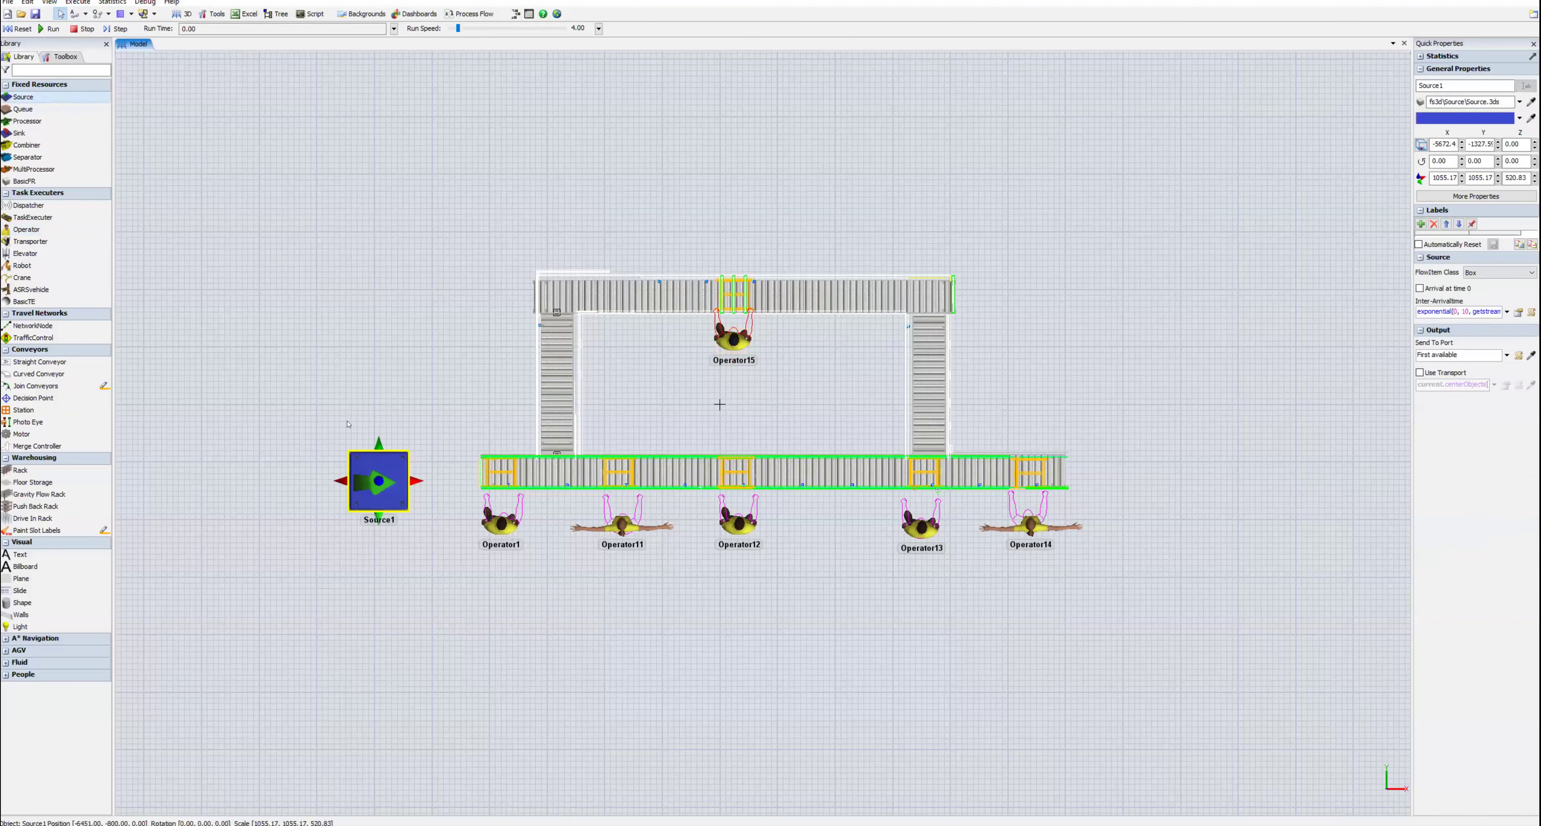
Step: Place a Sink beyond the end of the lower conveyor, roughly level with the Source
click(54, 133)
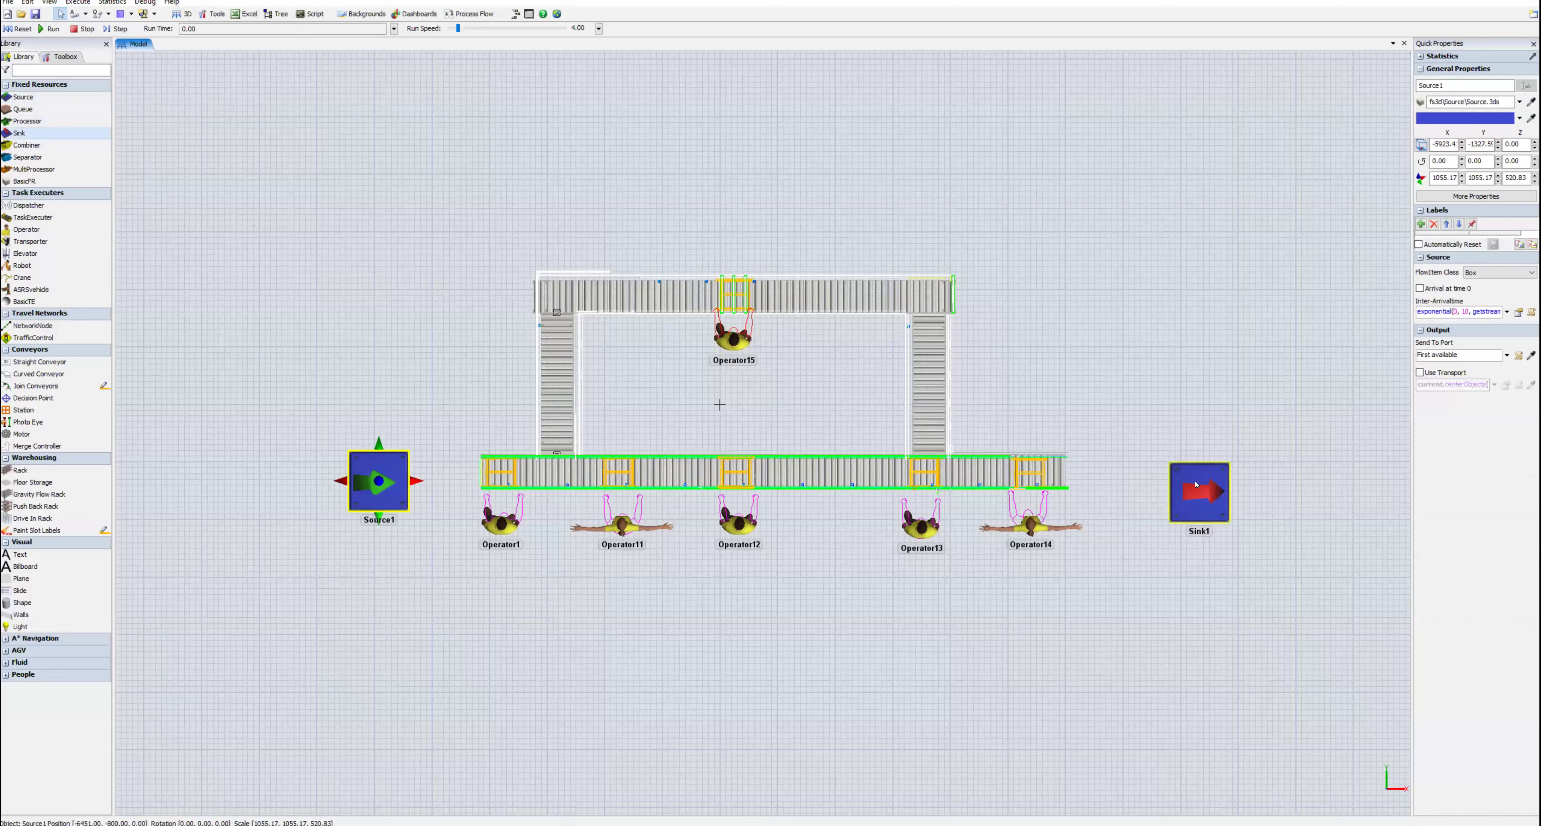
click(1205, 466)
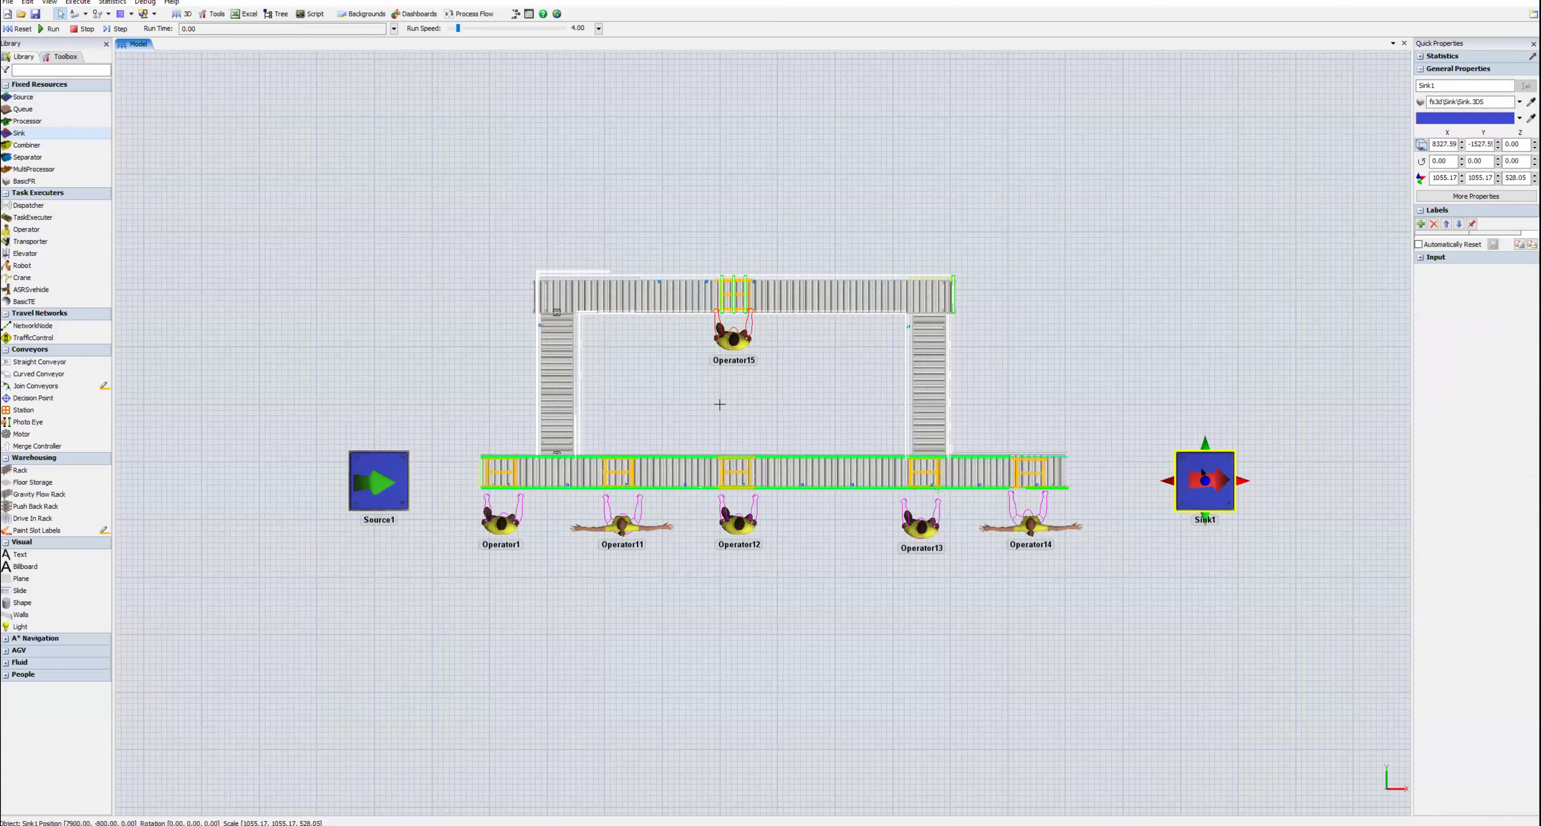
click(1156, 415)
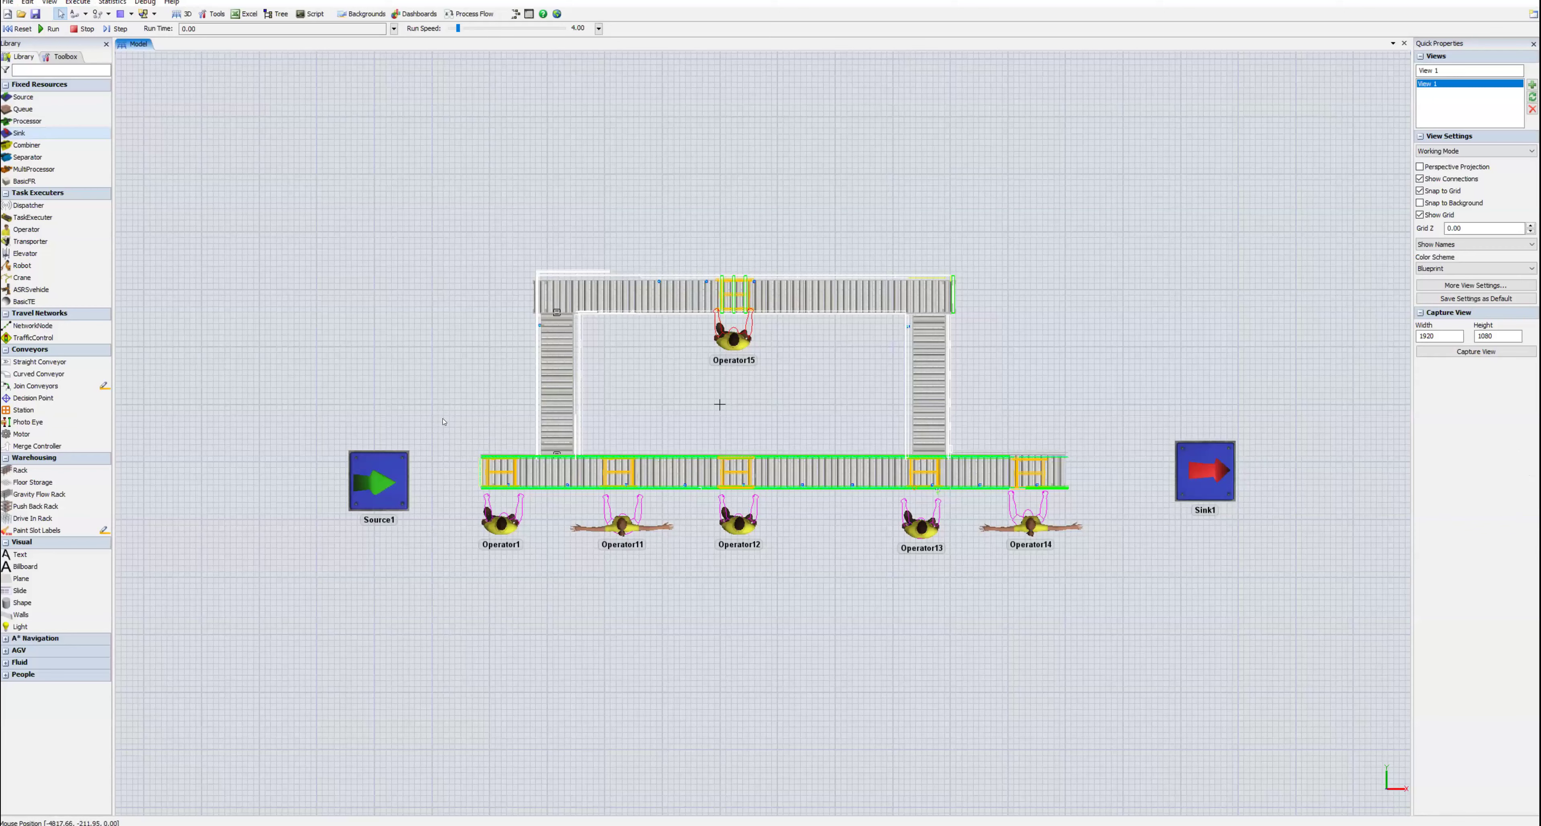
Step: Connect the Source to the start of the lower conveyor and the conveyor's end to the Sink
key(a)
click(395, 475)
drag(395, 475, 501, 479)
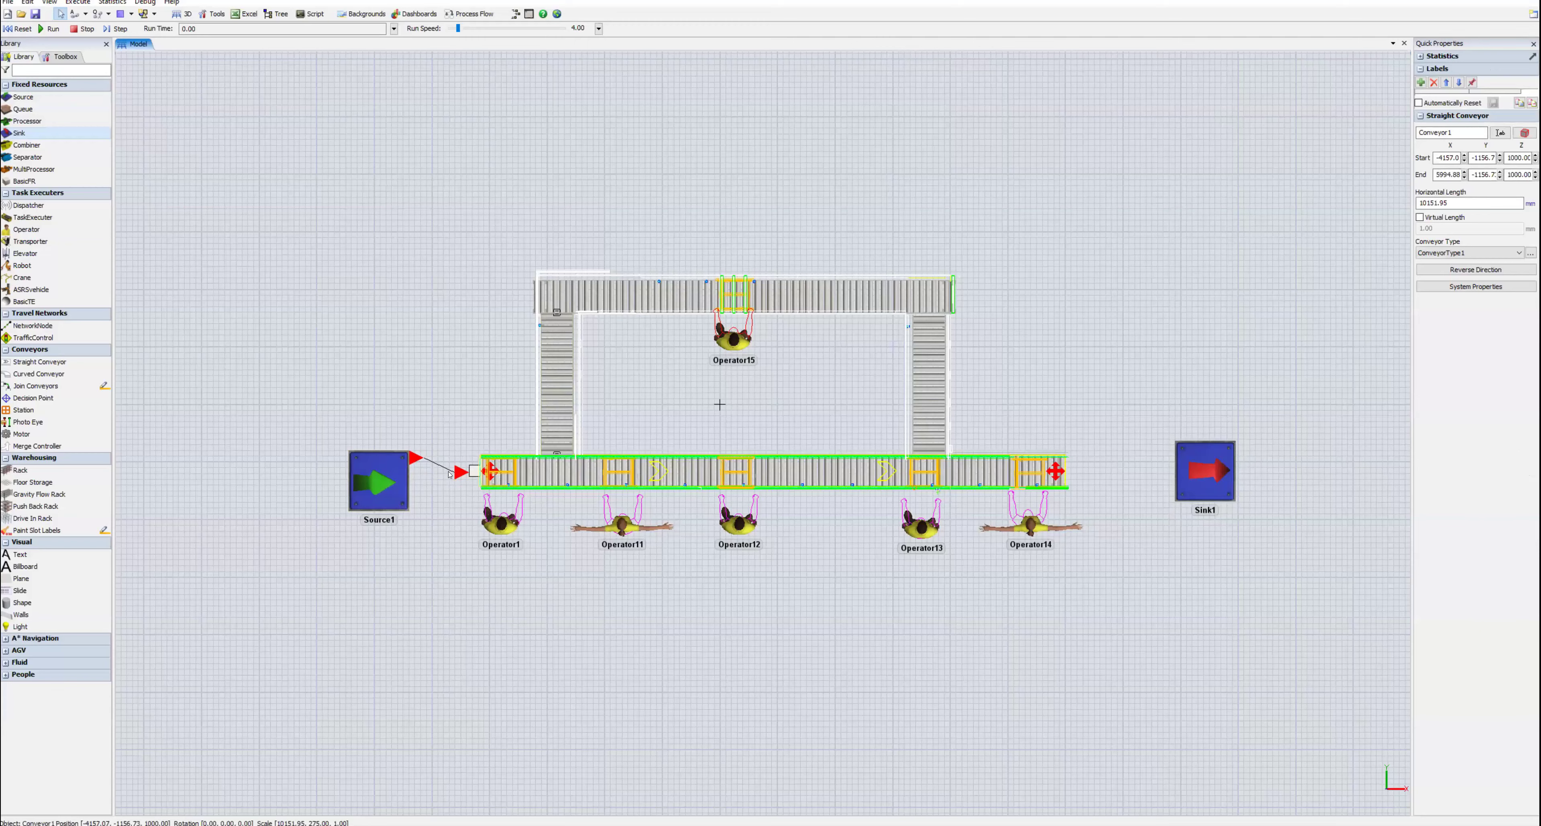
click(1084, 427)
drag(1069, 475, 1202, 478)
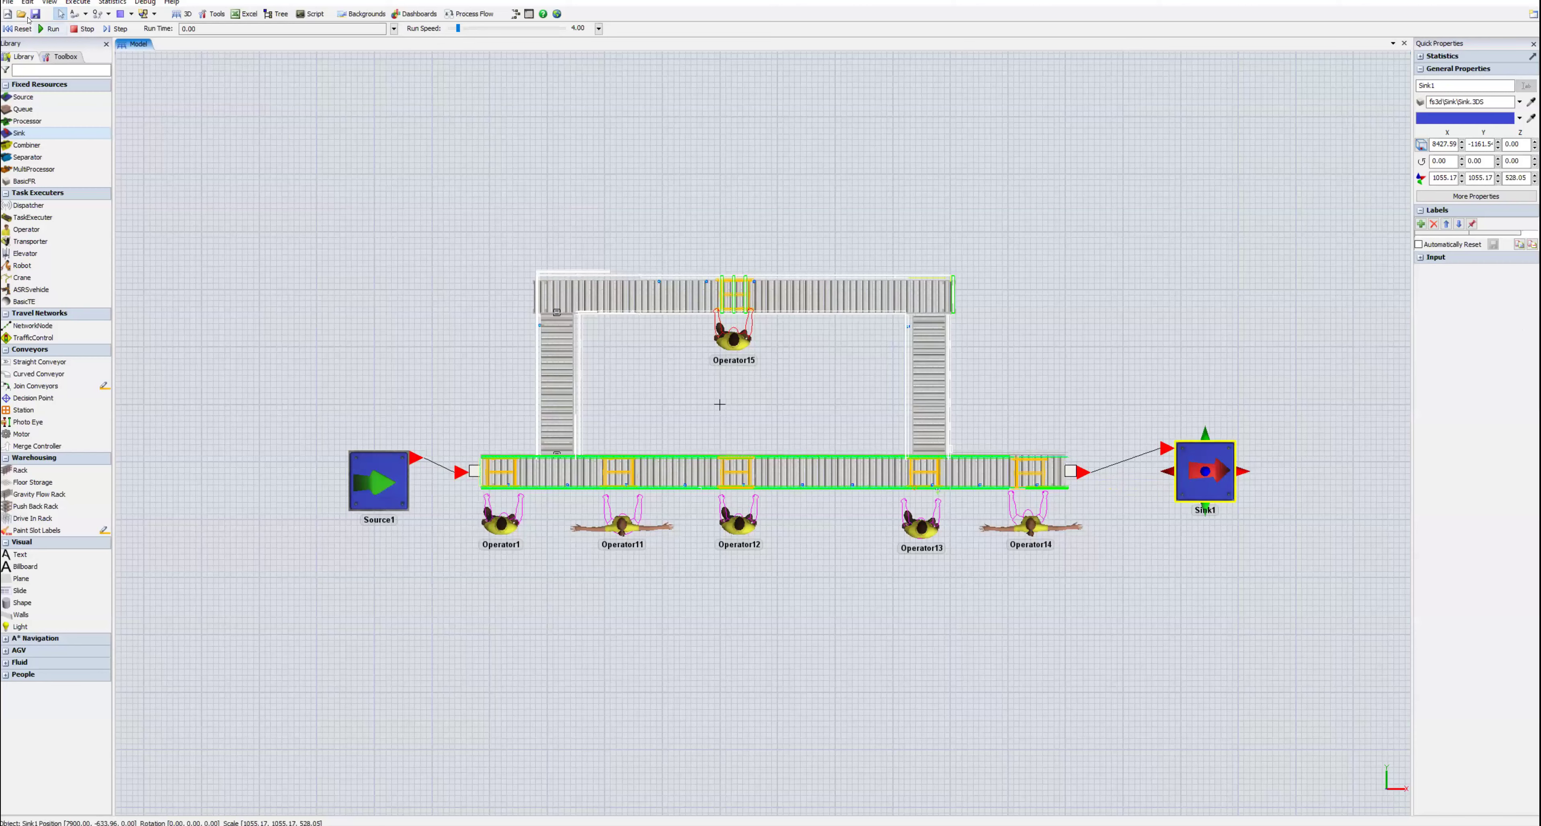
Step: Reset and run the model at varying run speeds to watch the boxes travel to the Sink, then stop it
click(22, 29)
click(51, 29)
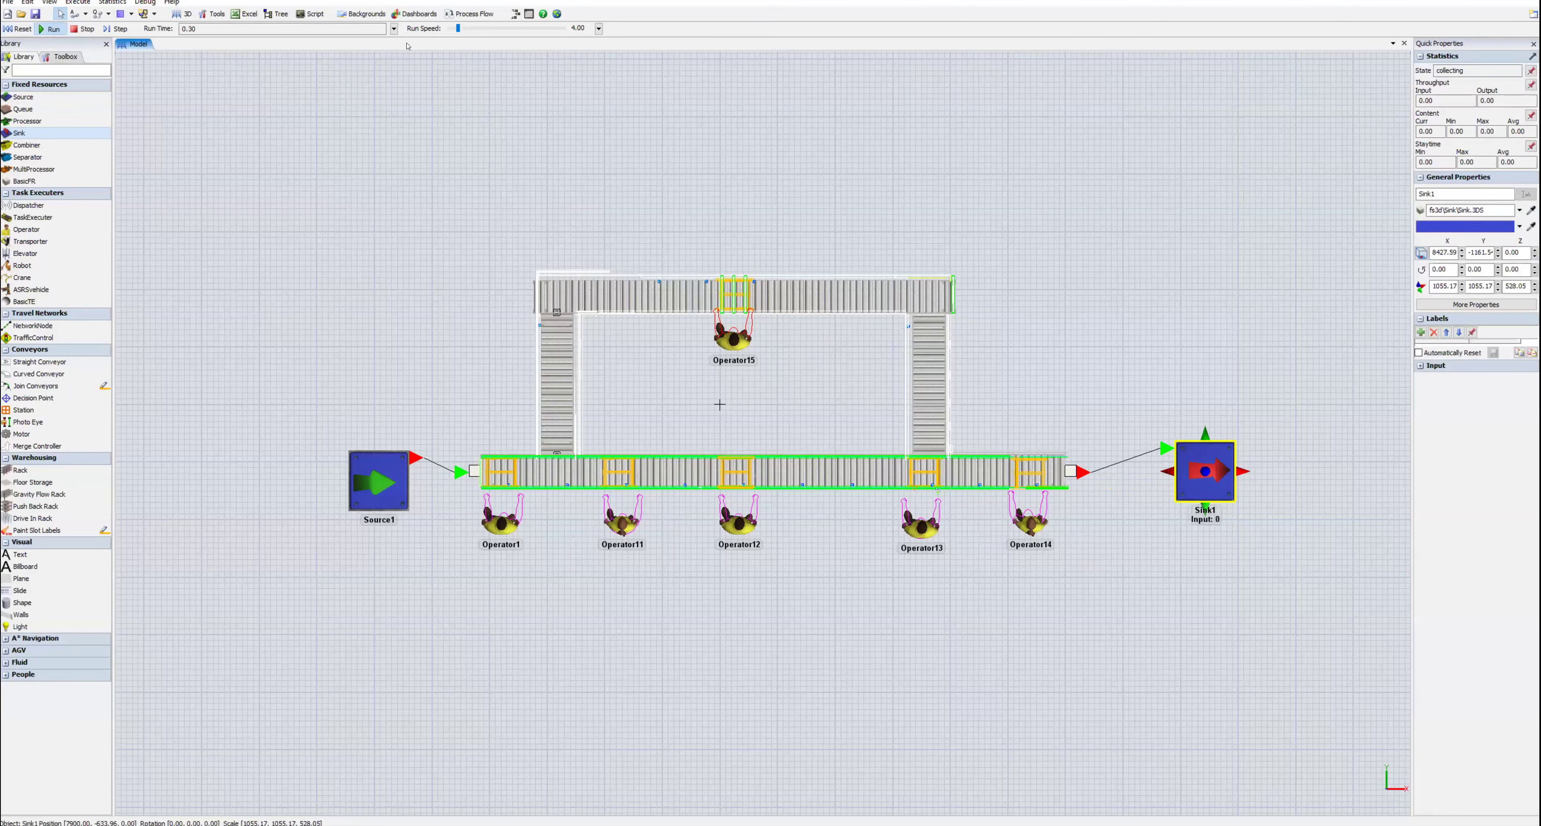
drag(458, 28, 461, 28)
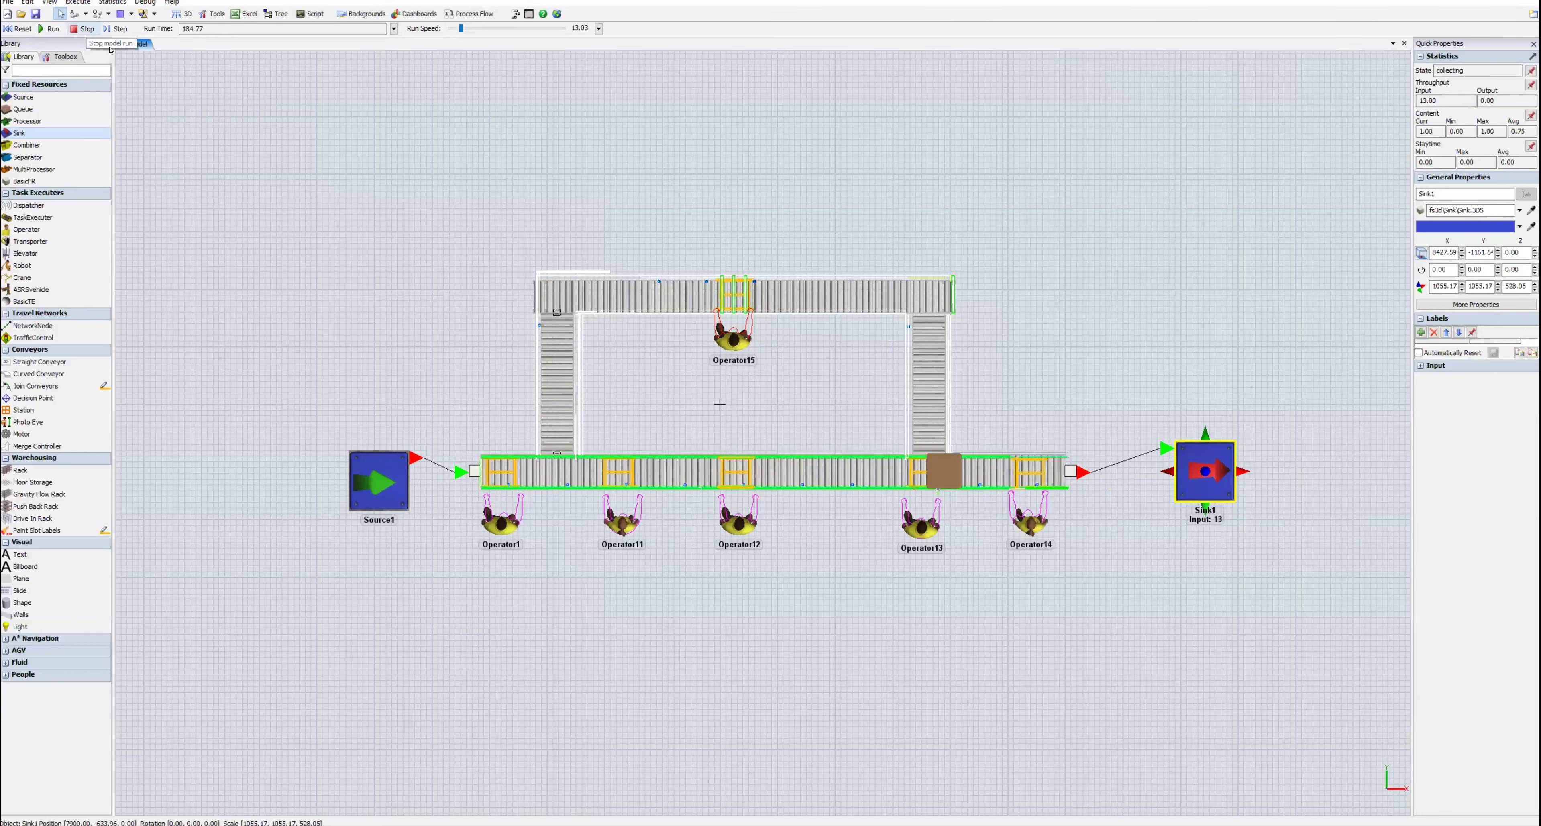
click(453, 30)
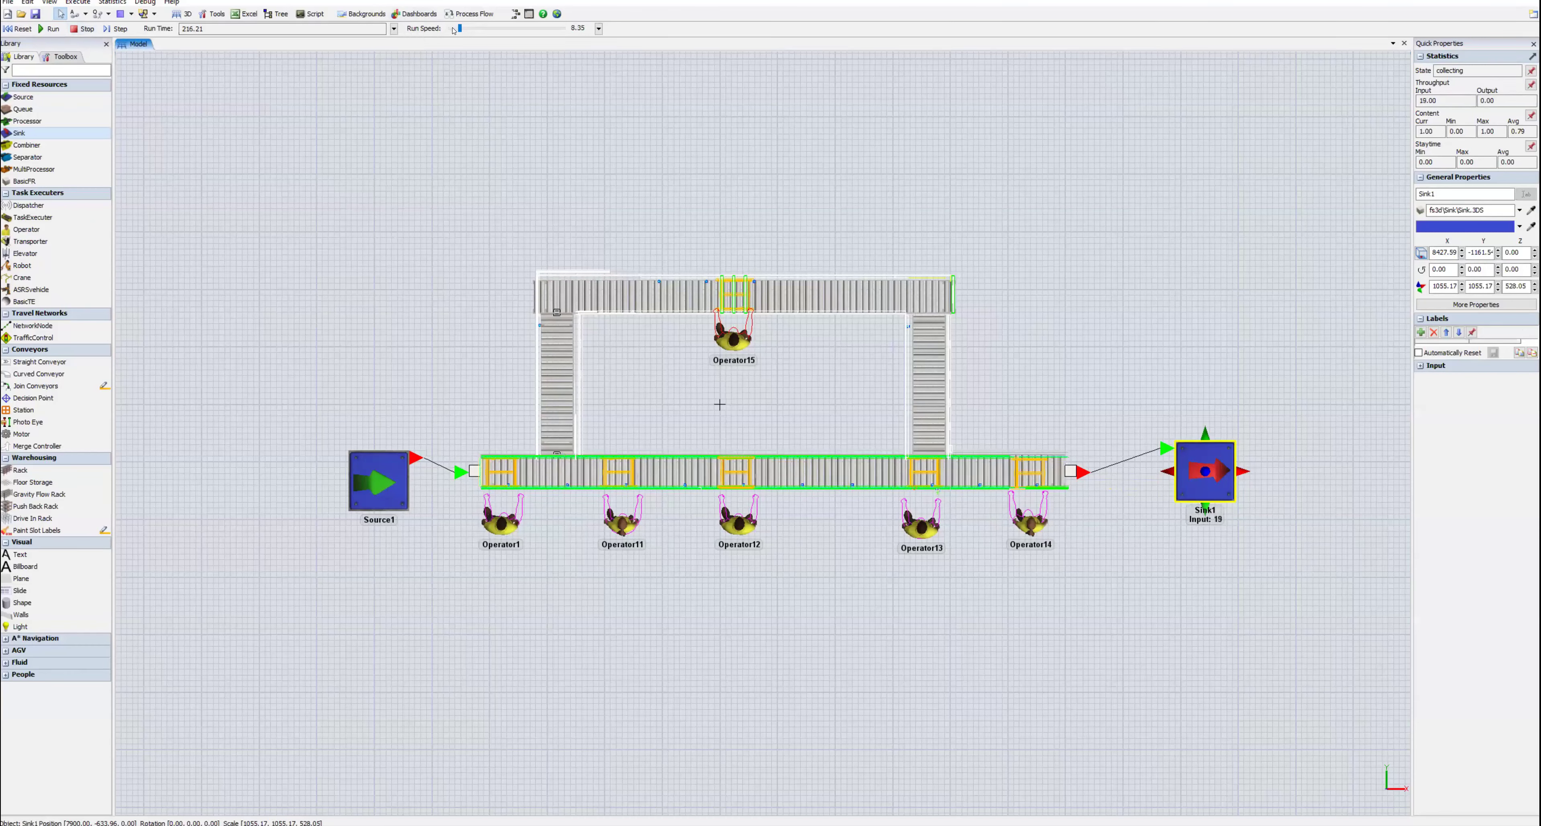
click(454, 30)
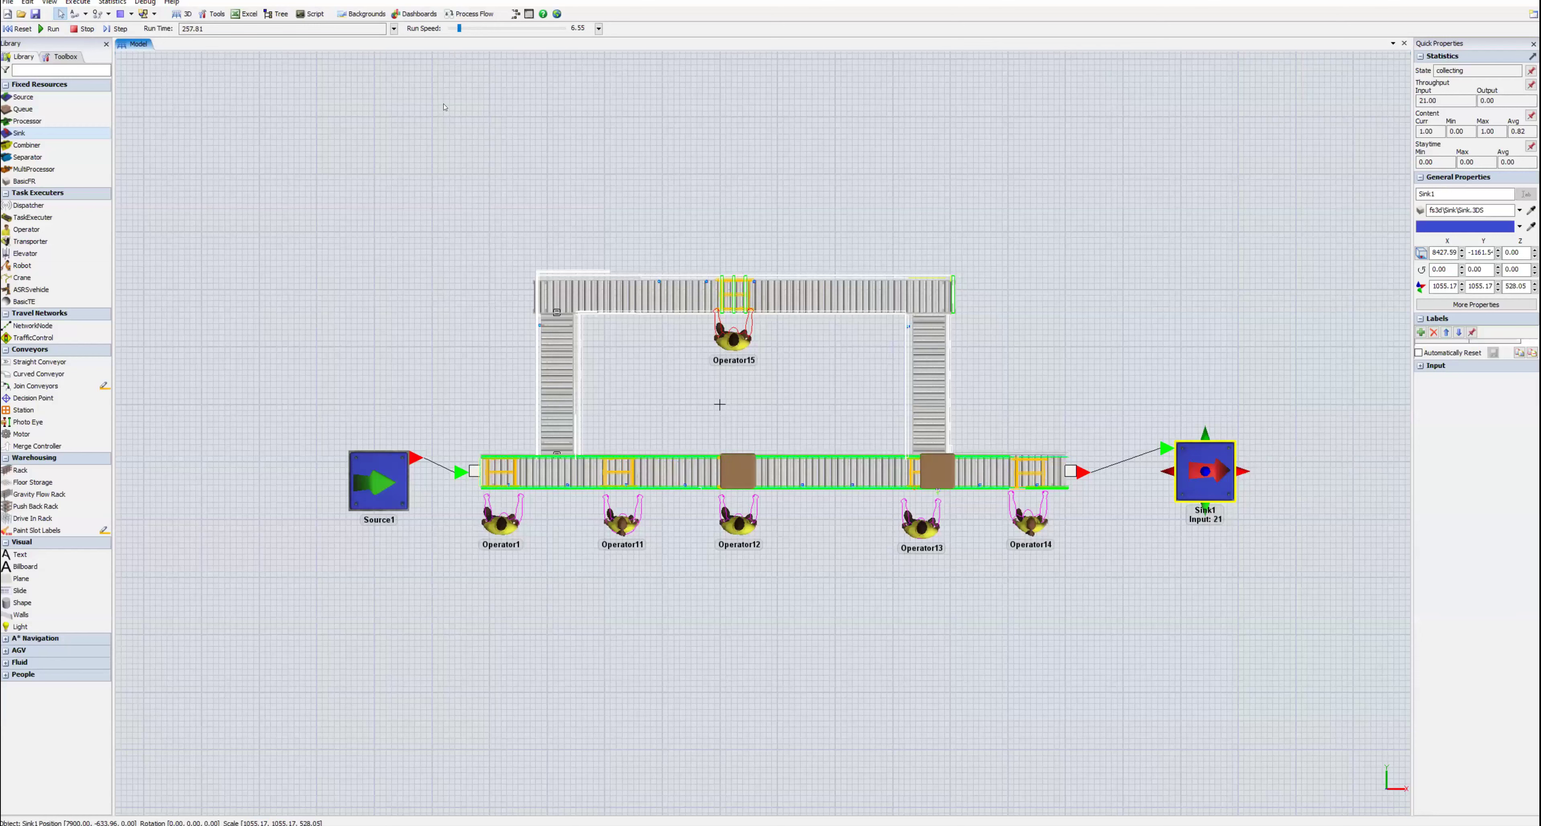
click(87, 30)
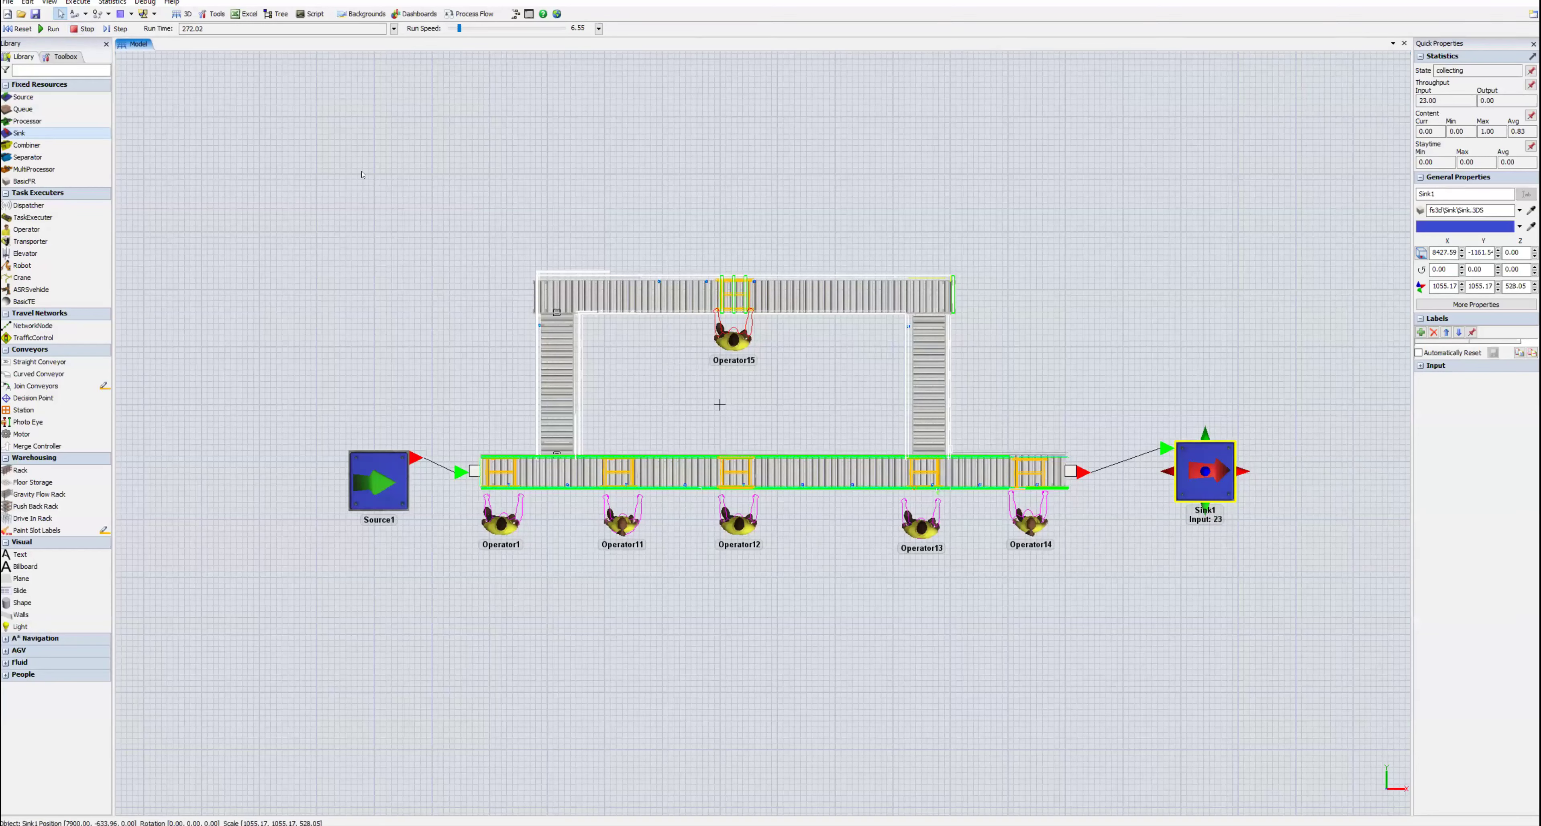
Step: Add a new basic flow item to the FlowItem Bin and name it cafetera
click(516, 14)
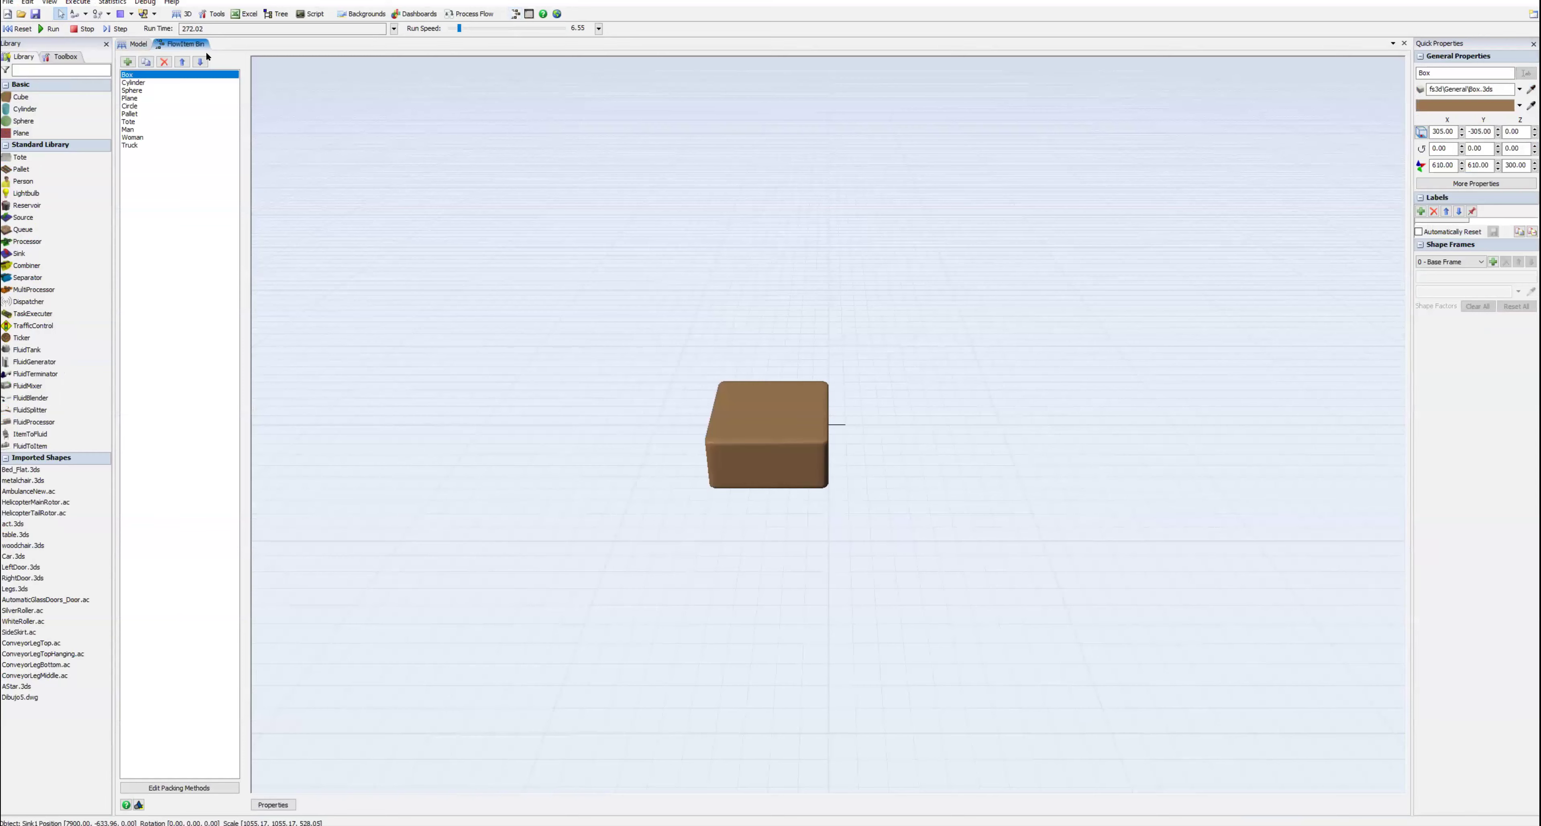
click(126, 62)
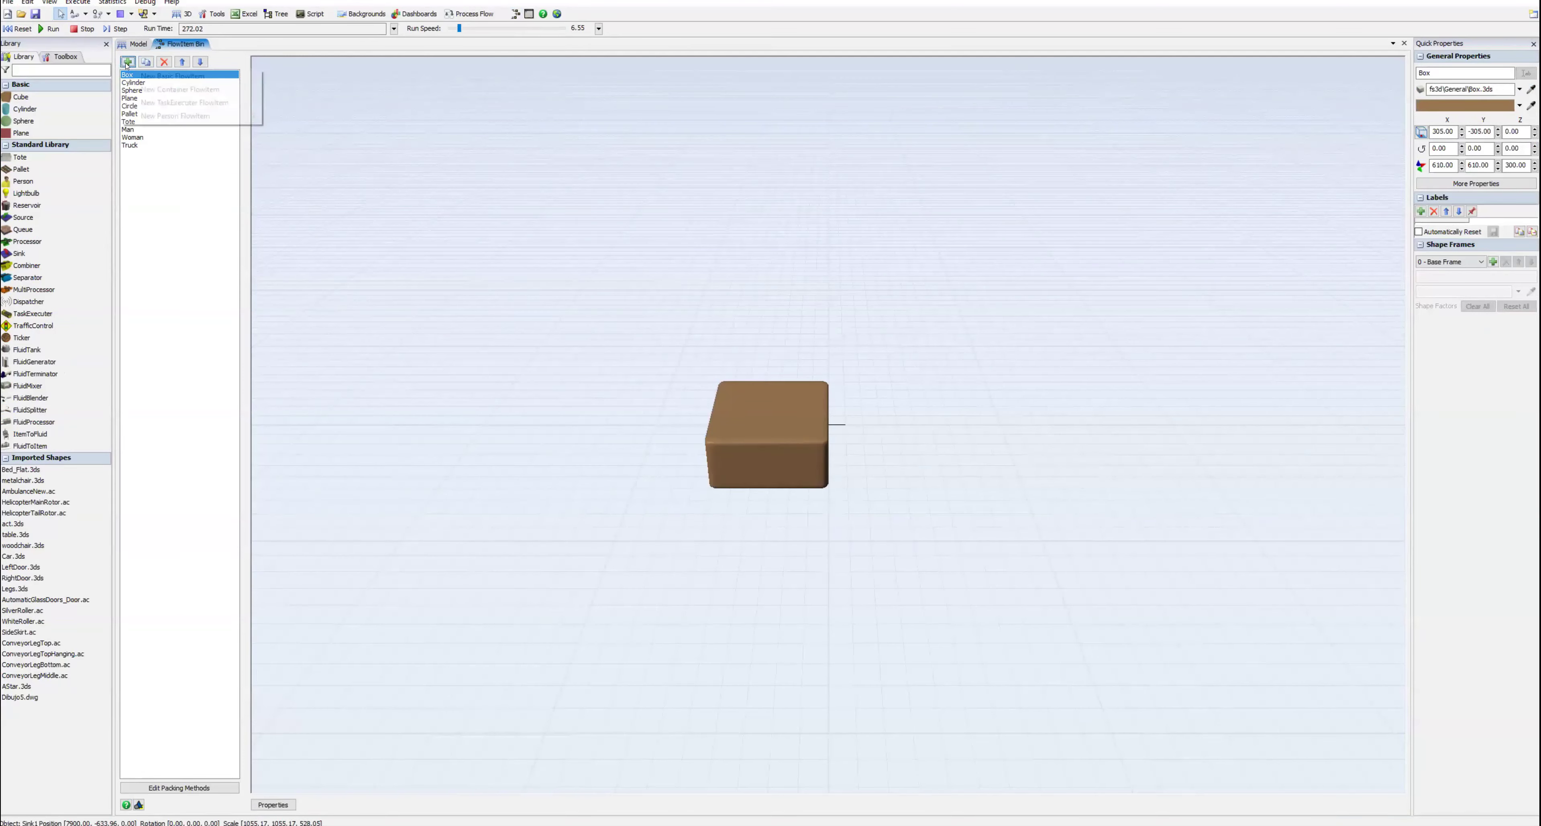
click(171, 76)
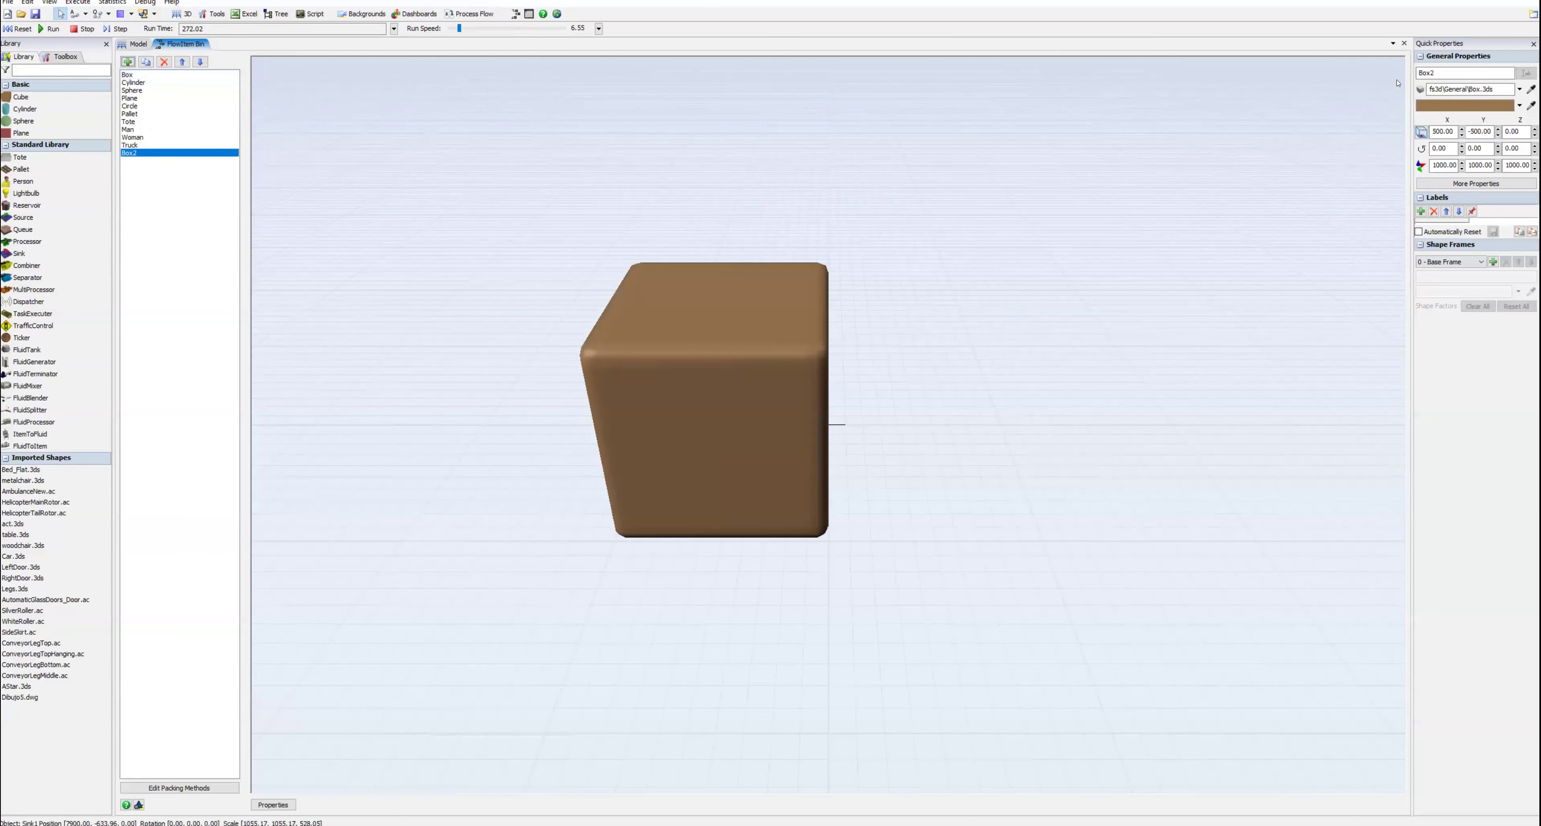
double_click(1440, 74)
text(cafetera)
click(1053, 327)
Step: Replace the cafetera item's box shape with the cafetera SKP file from the 100 WEBINARS media folder
click(798, 362)
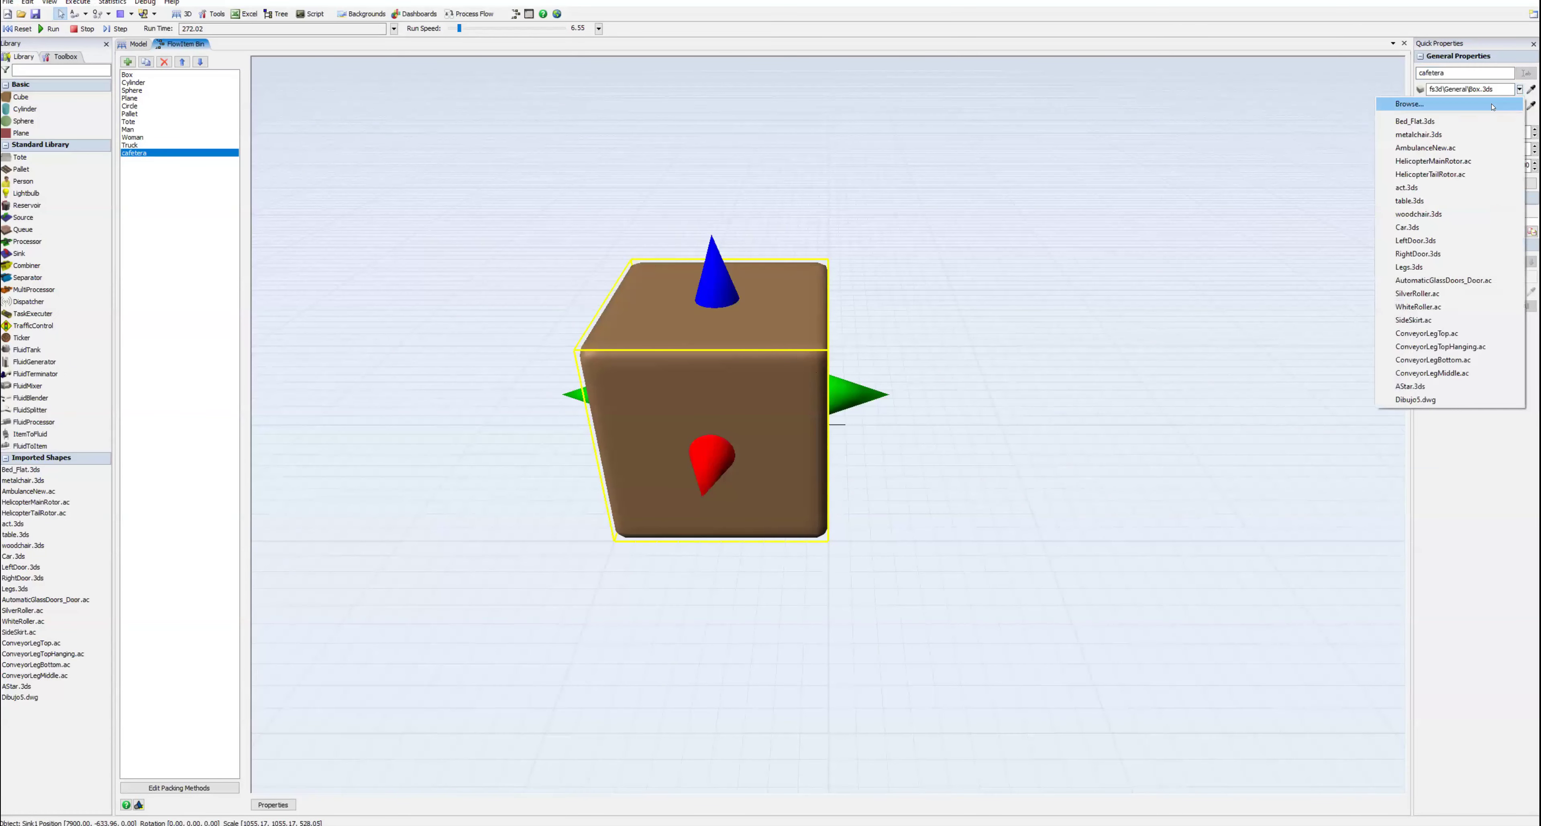
click(1491, 108)
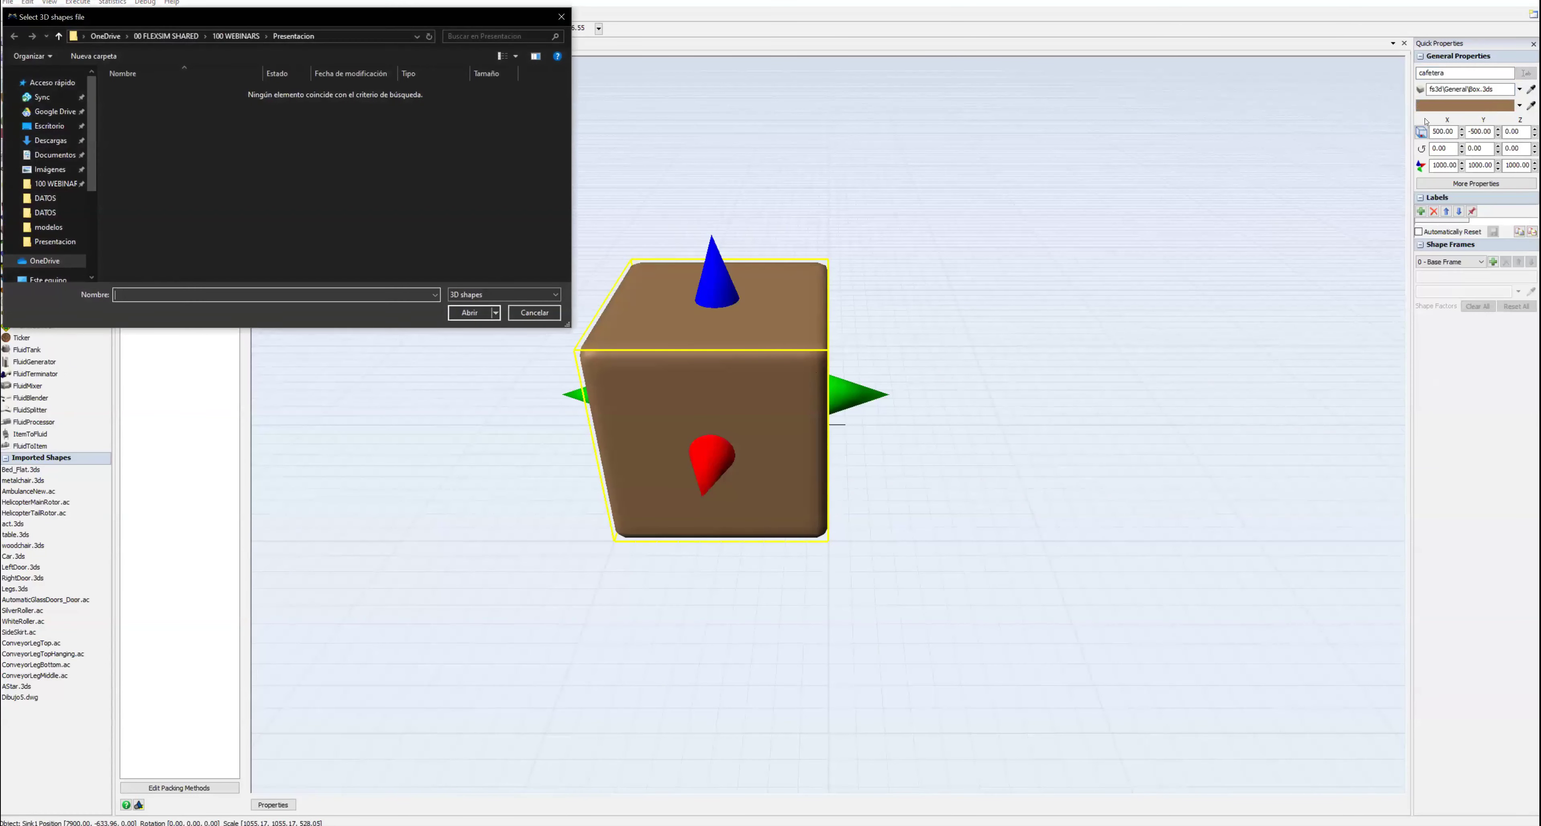
click(240, 36)
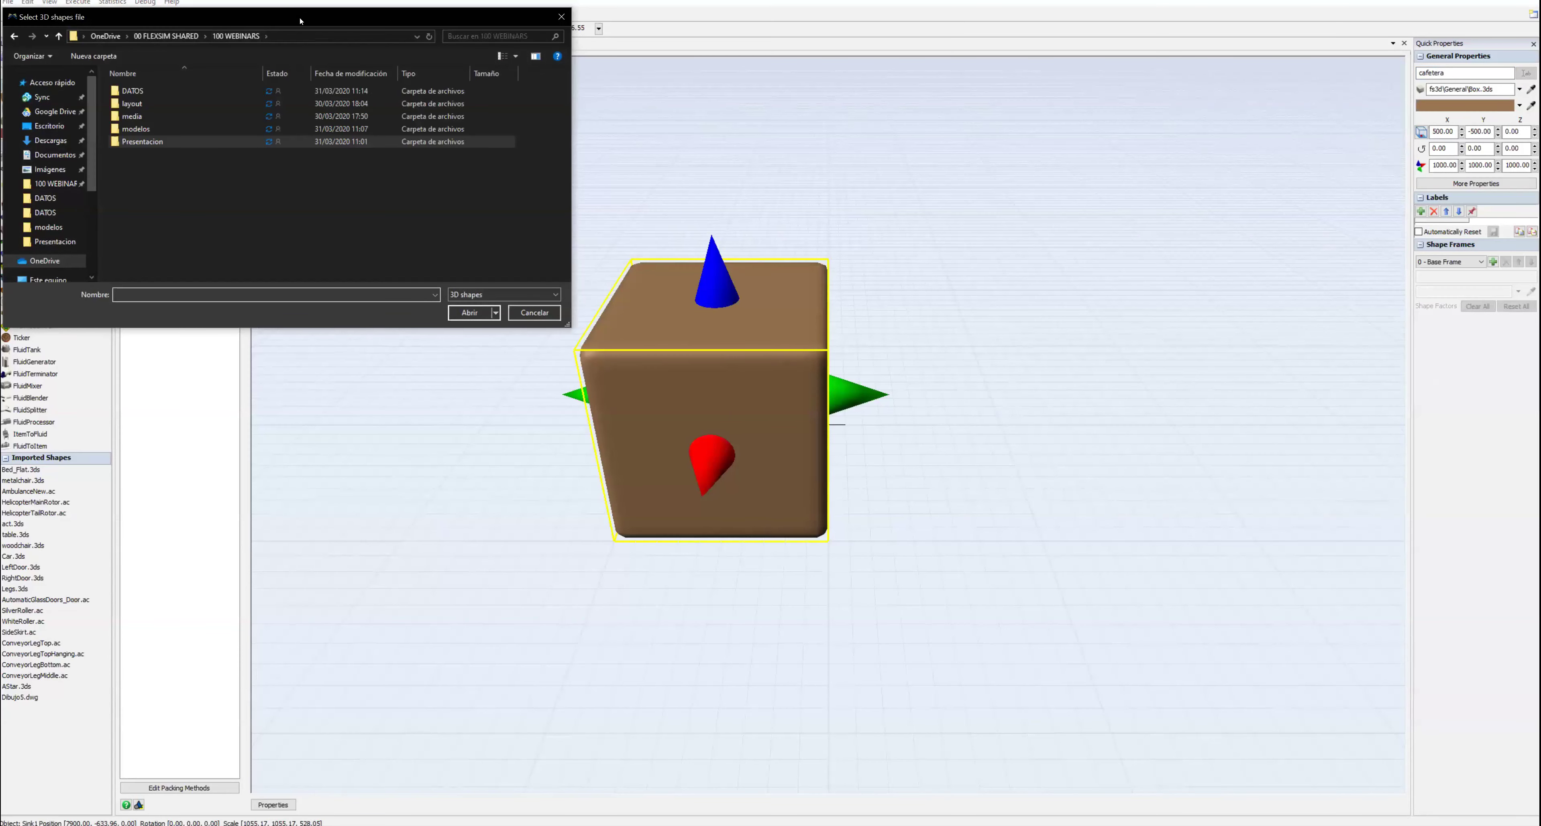
drag(300, 21, 320, 33)
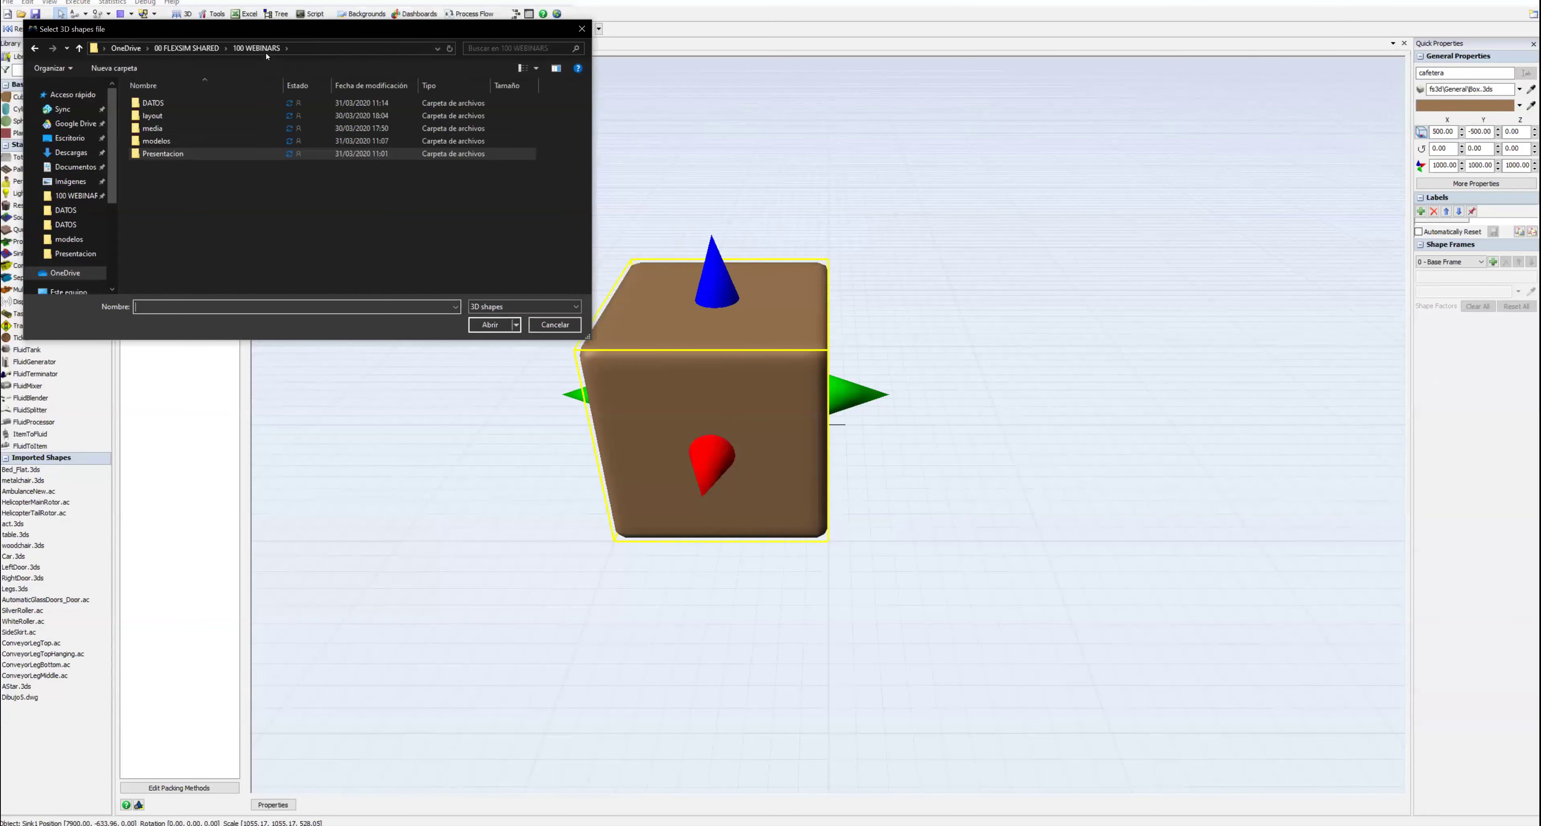
double_click(152, 129)
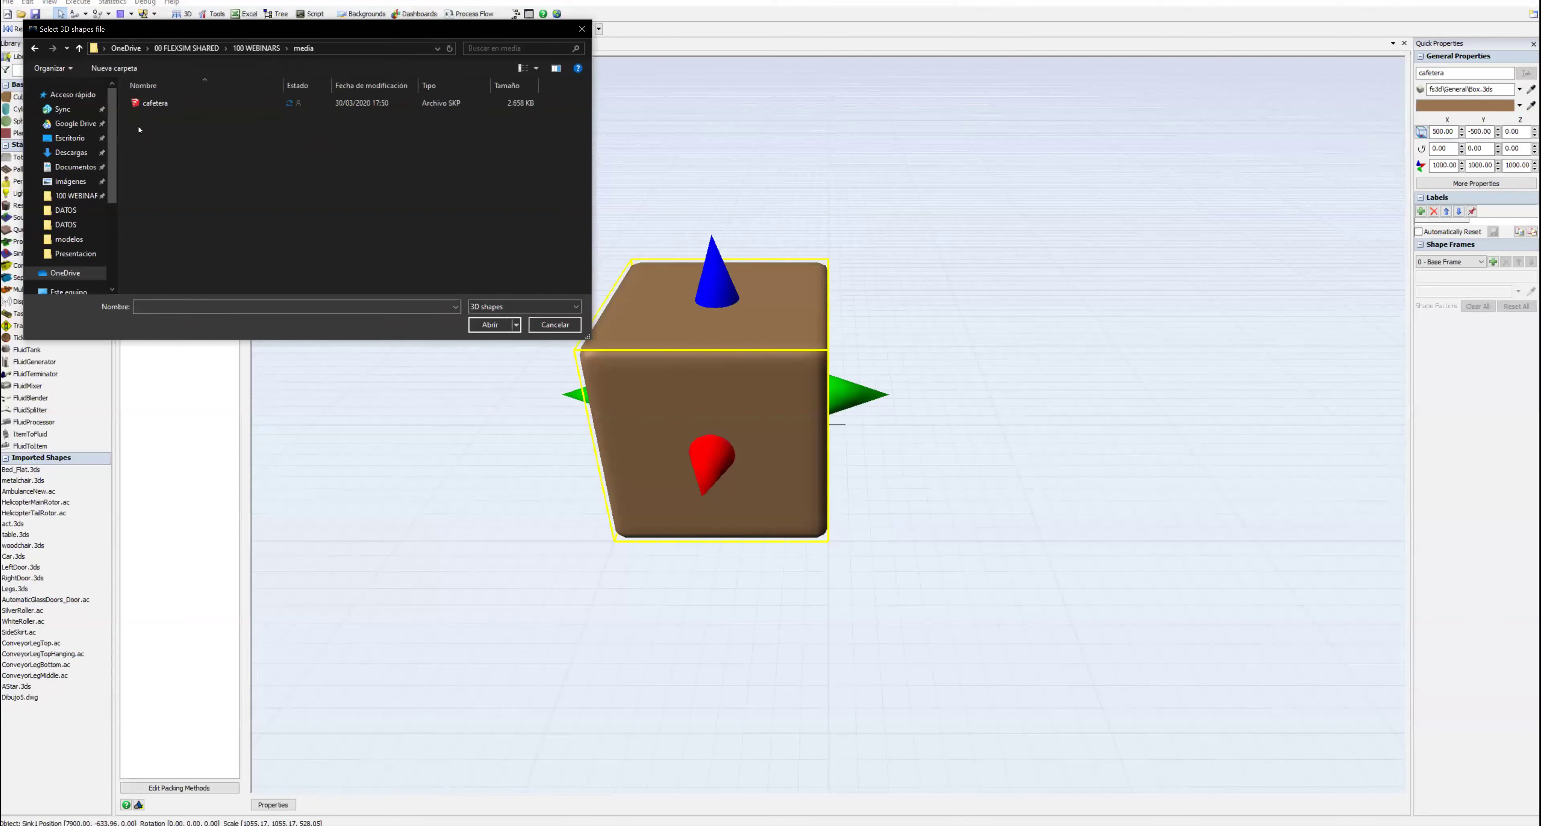
double_click(137, 107)
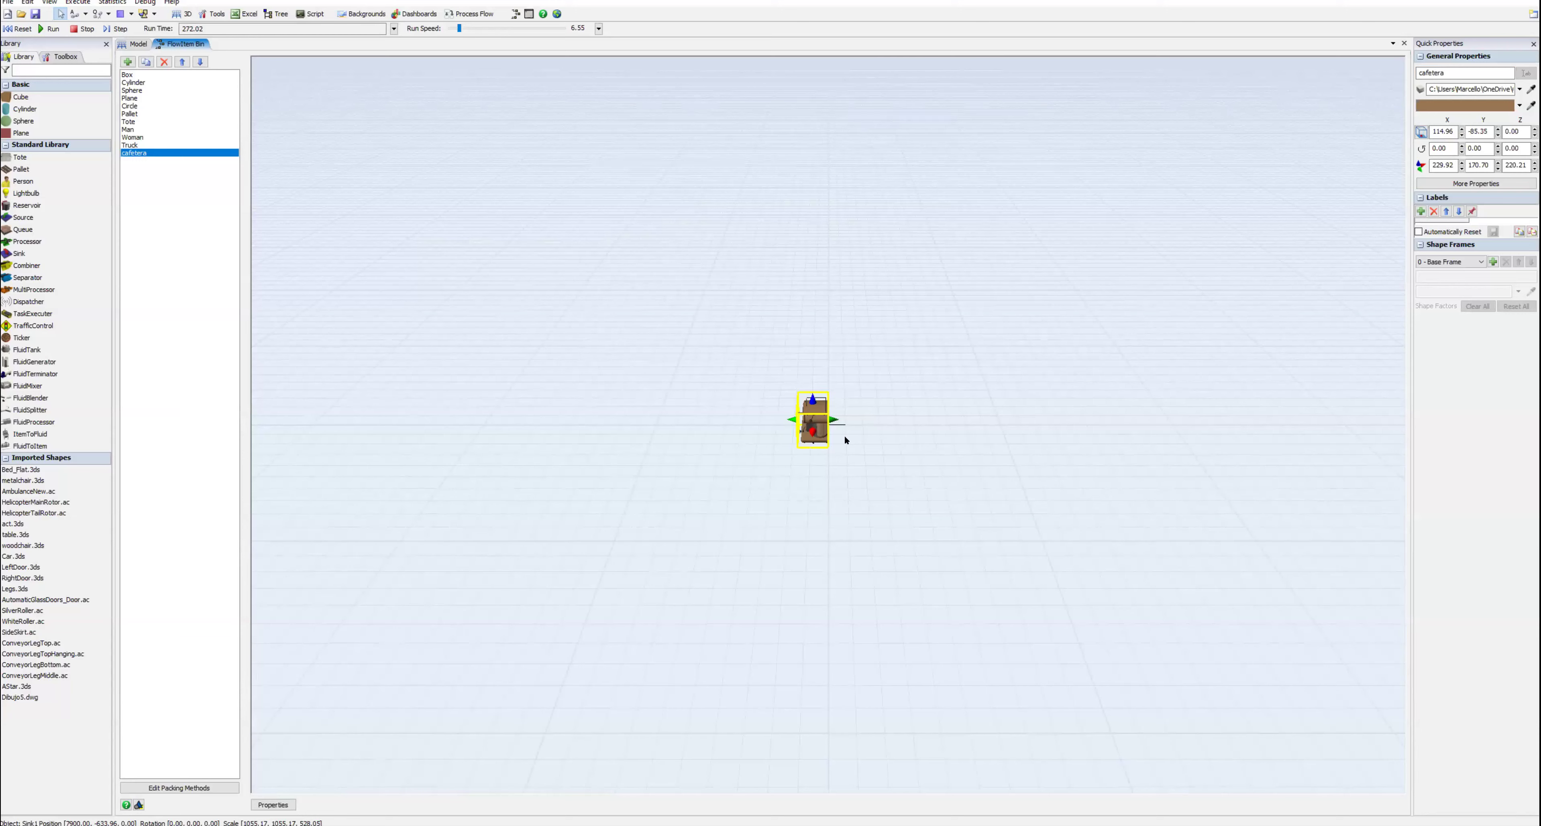
Step: Enlarge the cafetera flow item proportionally to about 478 × 355 × 458 mm and inspect its shape up close
ctrl+click(819, 419)
scroll(891, 457, up, 2)
scroll(890, 456, up, 4)
scroll(890, 456, up, 4)
scroll(890, 456, up, 4)
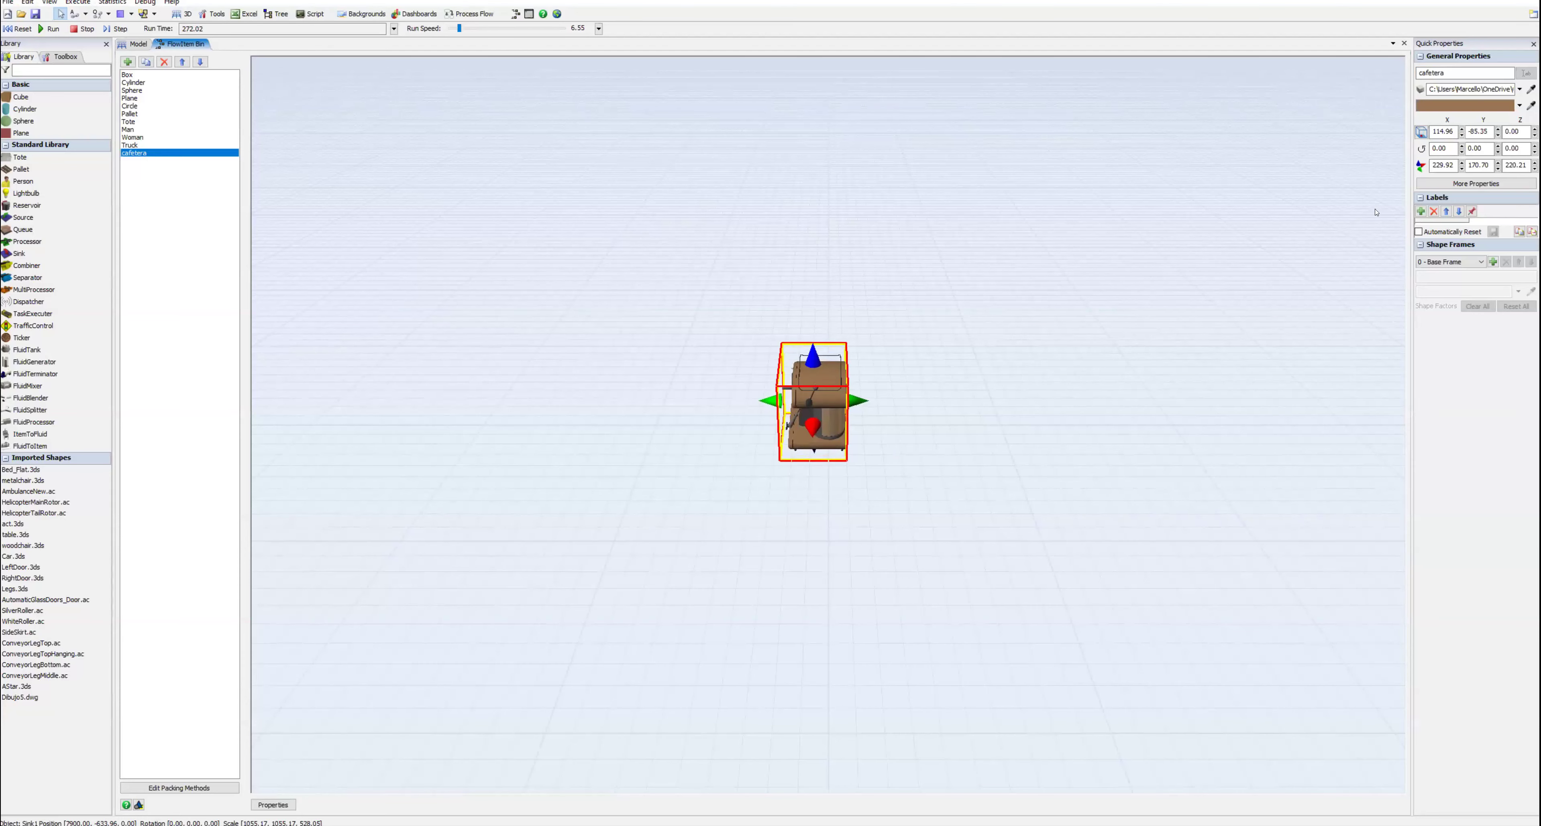
click(929, 464)
right_drag(901, 455, 933, 441)
click(903, 456)
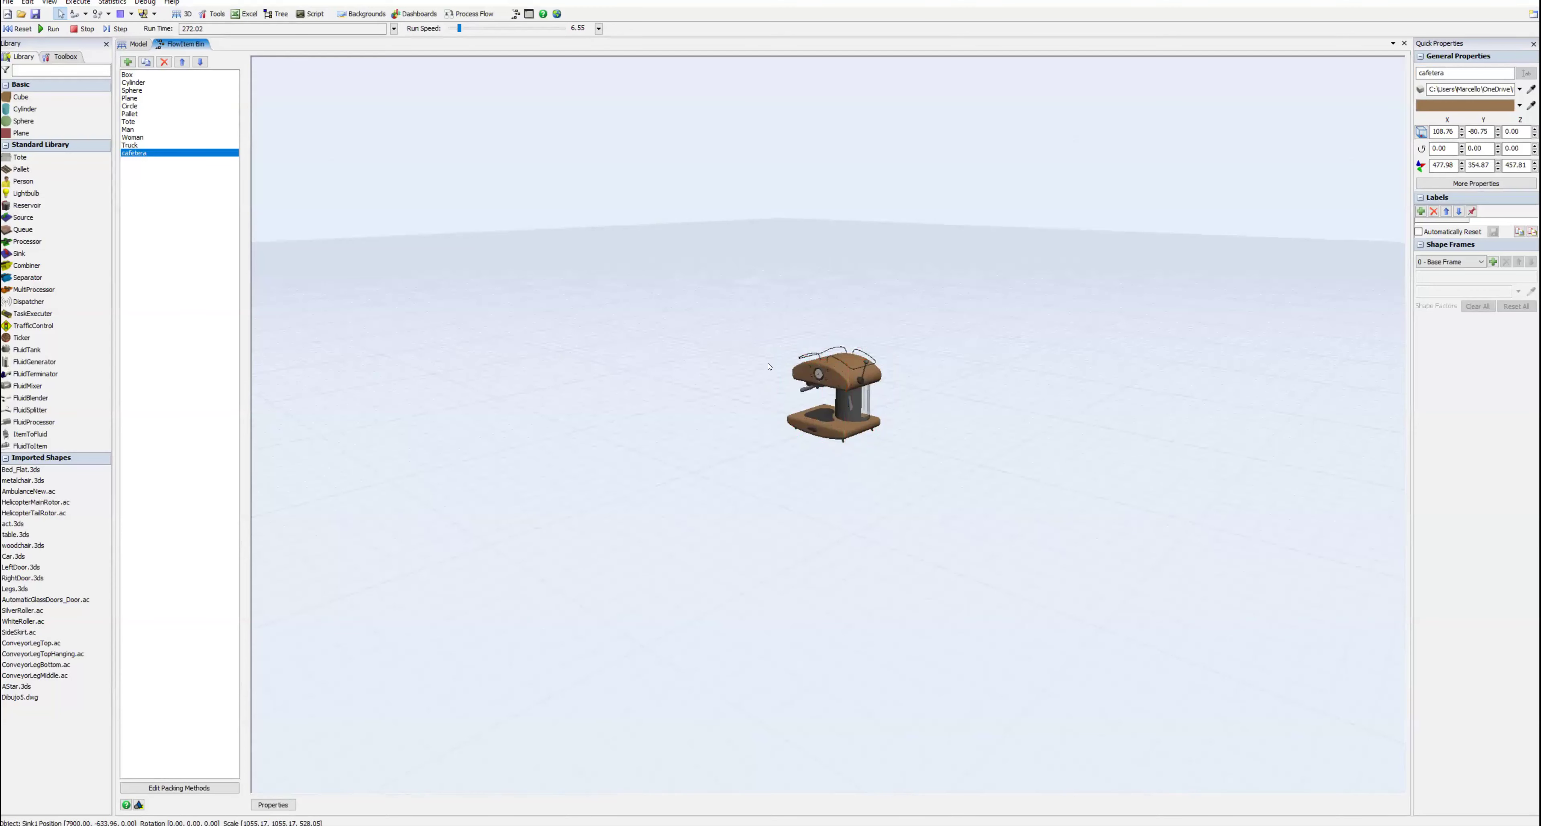
scroll(769, 366, up, 10)
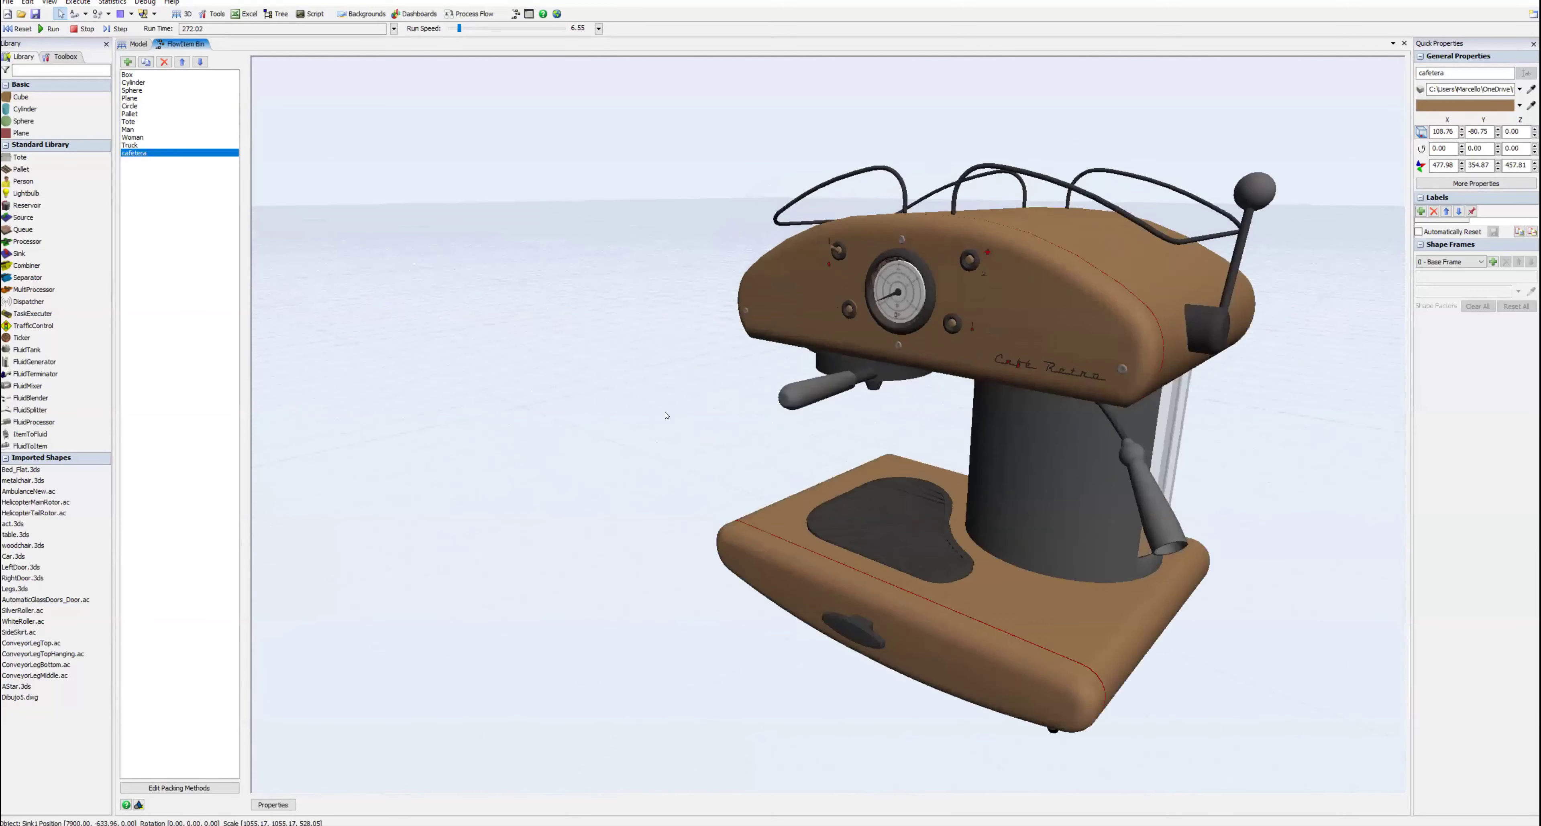
right_drag(665, 415, 639, 419)
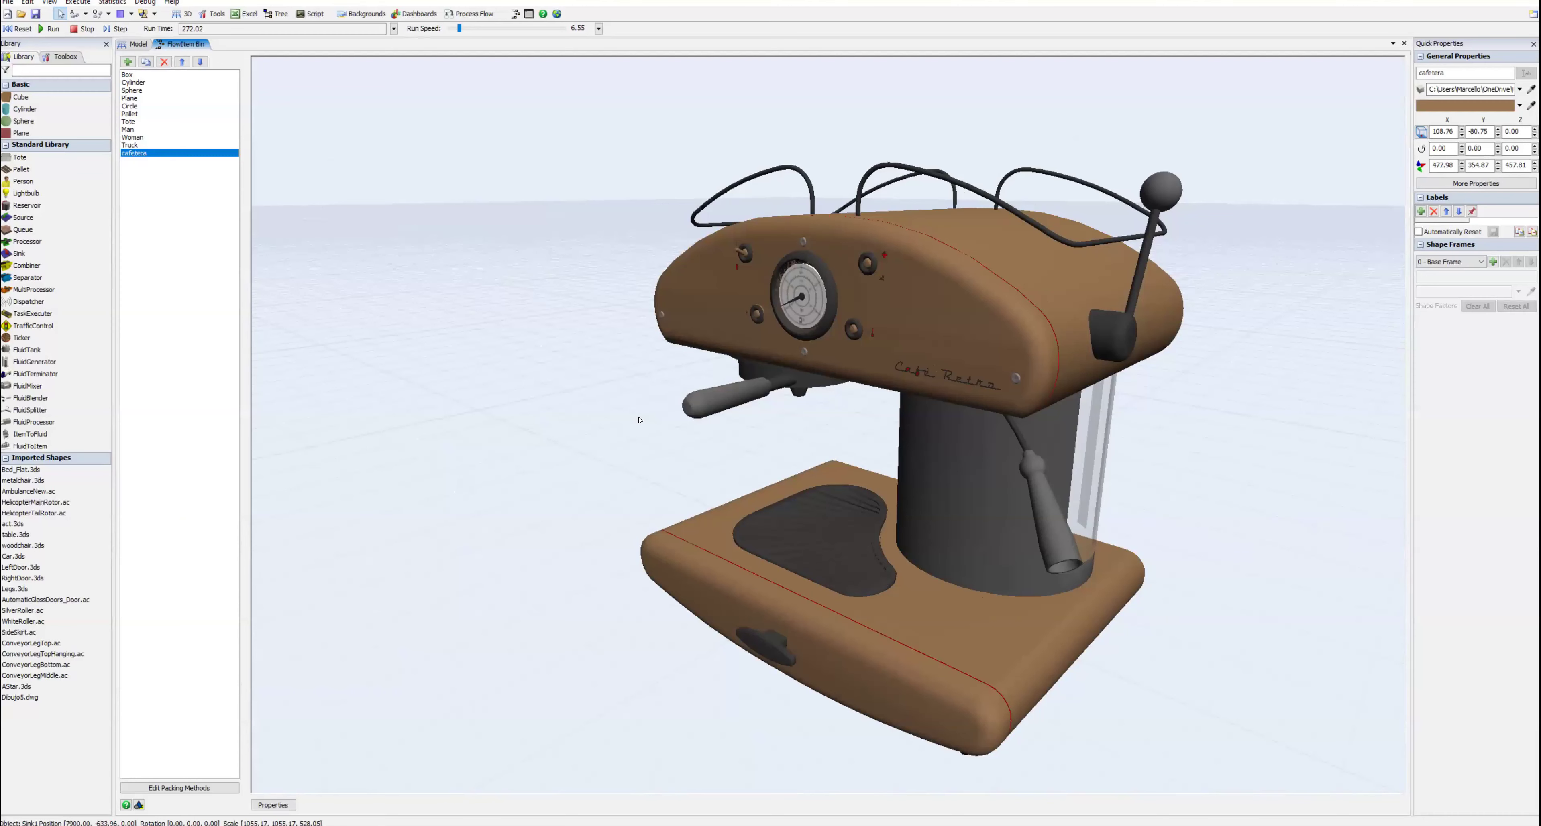
Step: Set the FlowItem Class of the Source in the model to cafetera
click(139, 46)
click(391, 470)
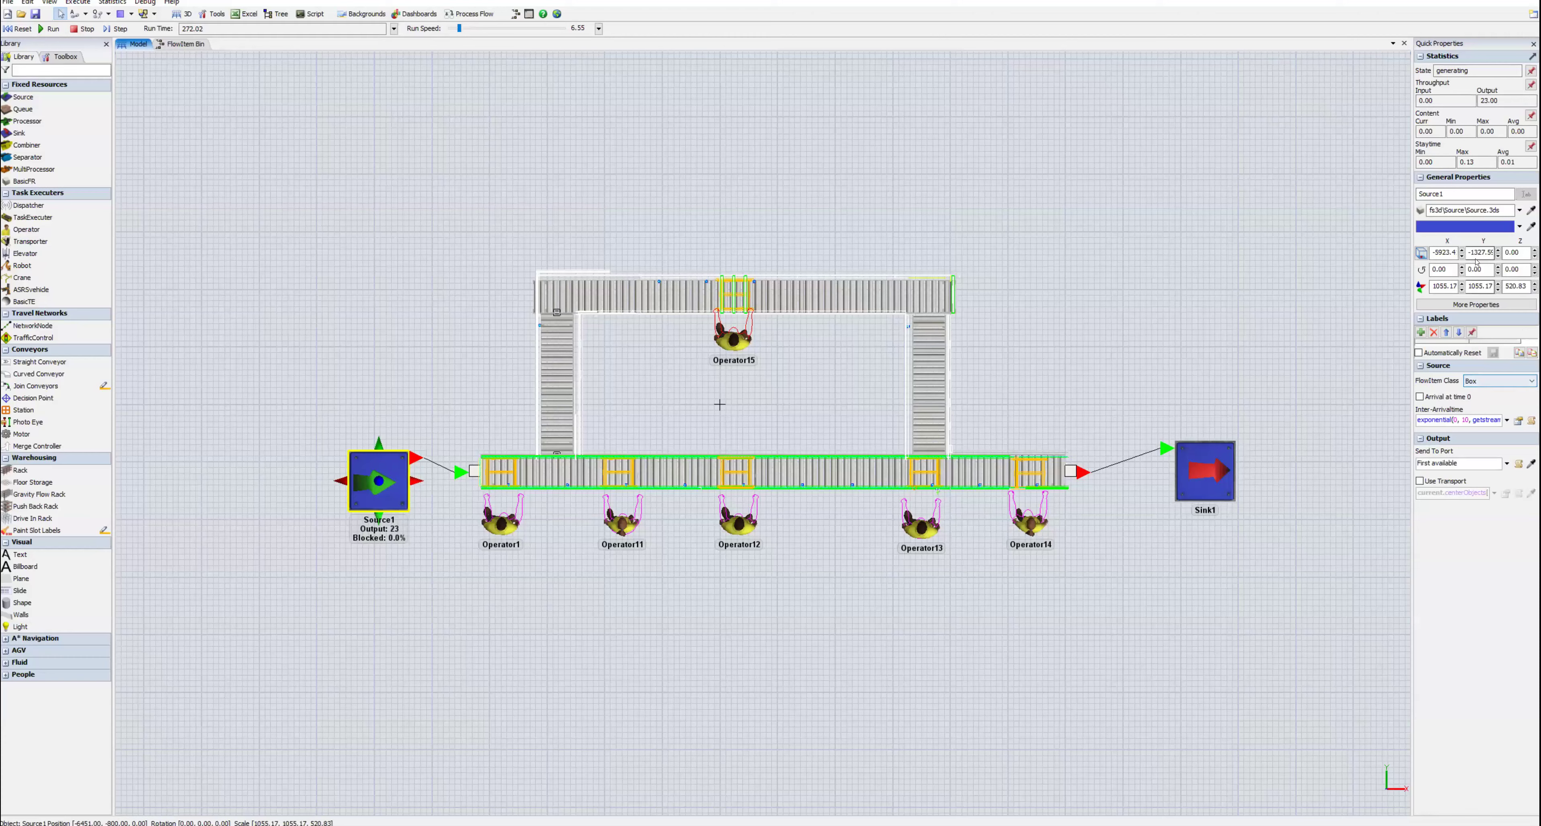
click(1497, 383)
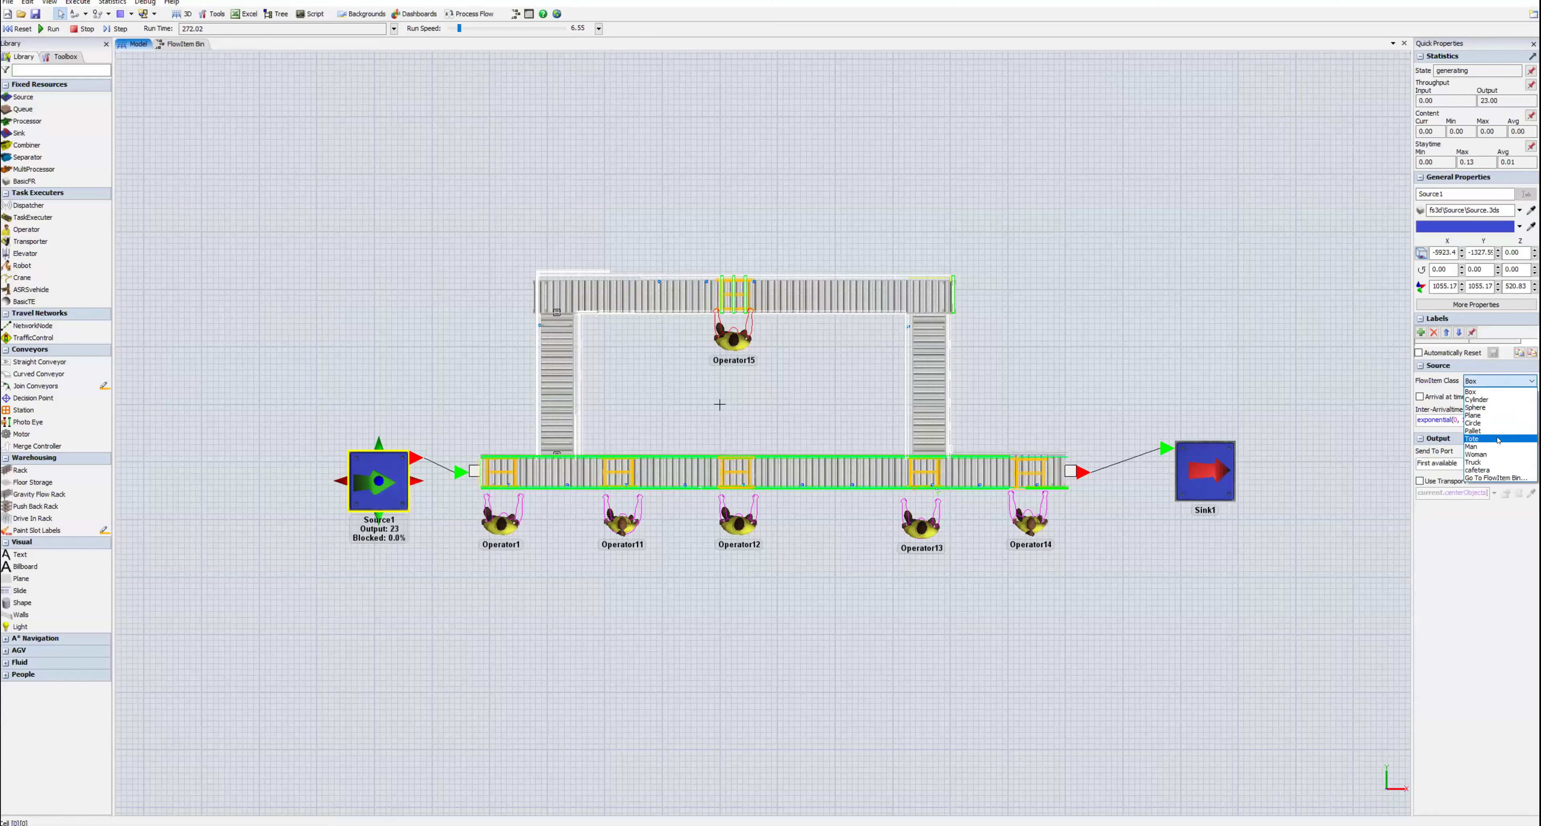
click(1493, 471)
click(1169, 345)
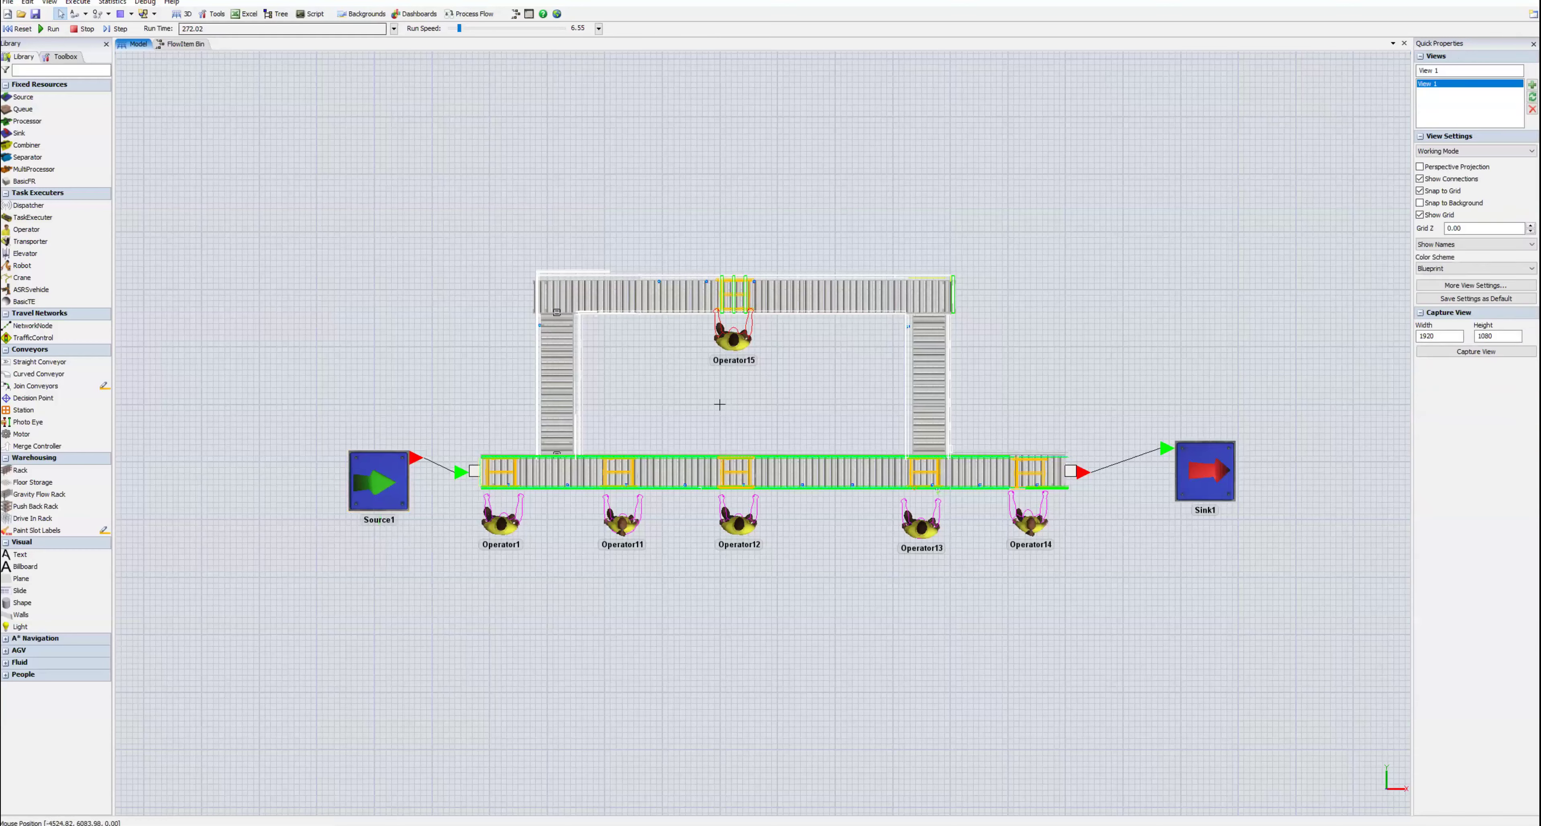
Step: Run the model from zero, pause it with run speed 0 to examine the coffee makers up close, then restore View 1 and reset
click(18, 28)
click(51, 28)
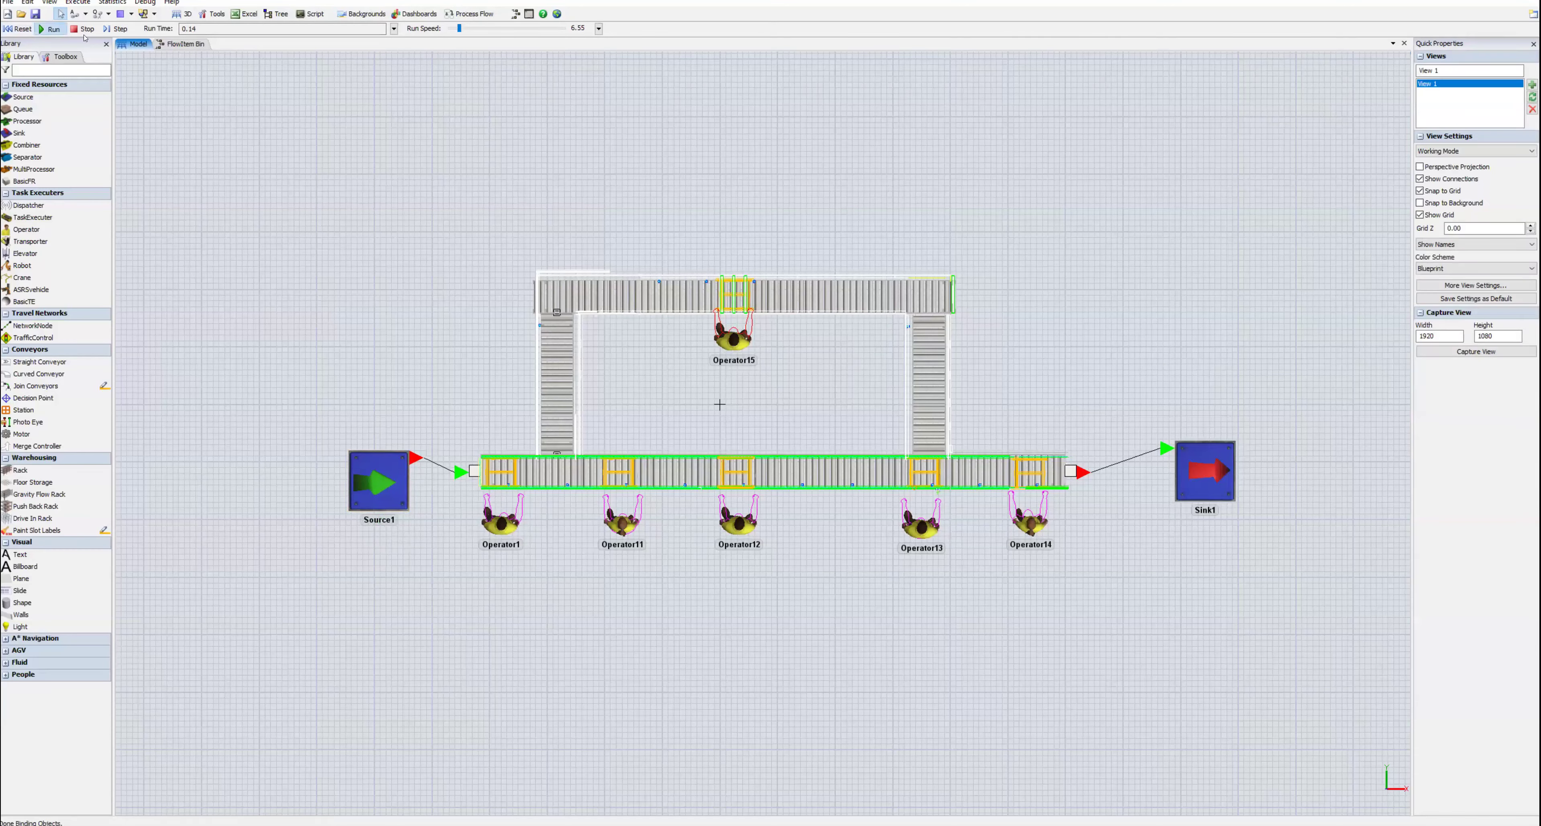
drag(456, 29, 464, 32)
drag(461, 31, 431, 31)
right_drag(604, 413, 686, 311)
scroll(630, 407, up, 8)
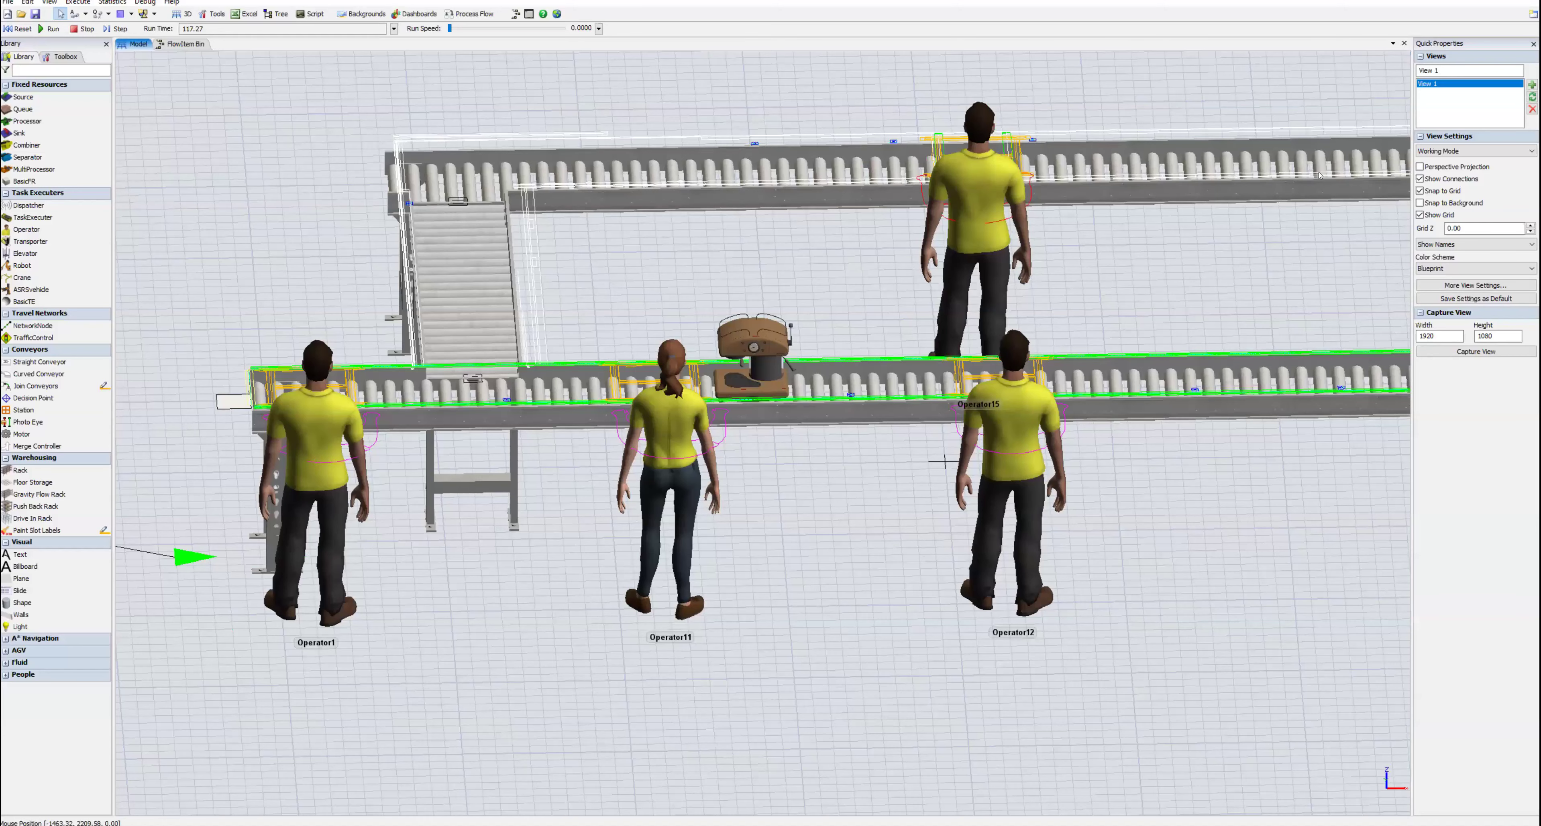
click(1427, 87)
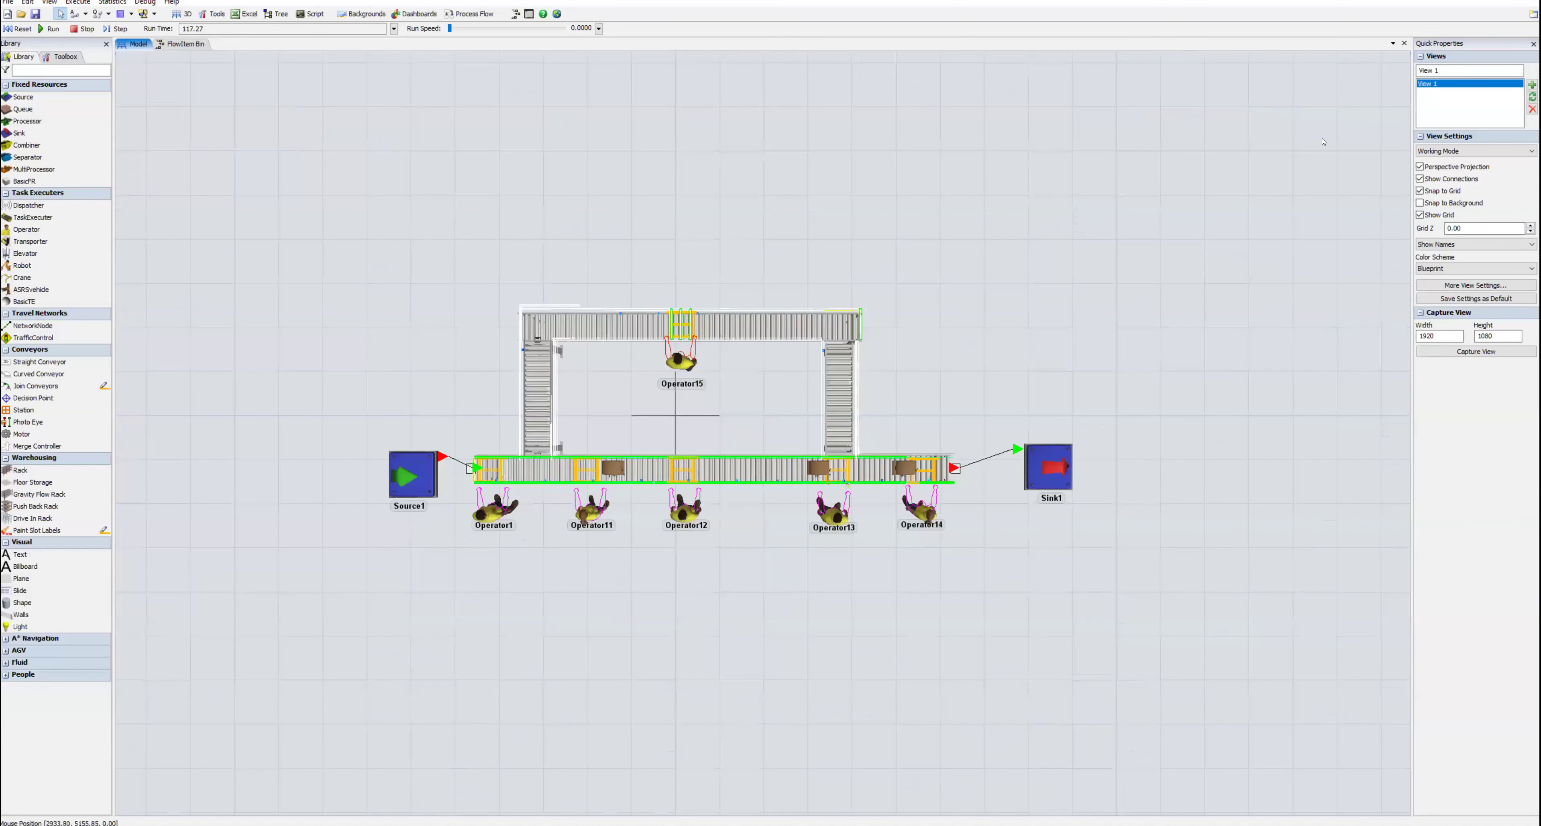
click(18, 28)
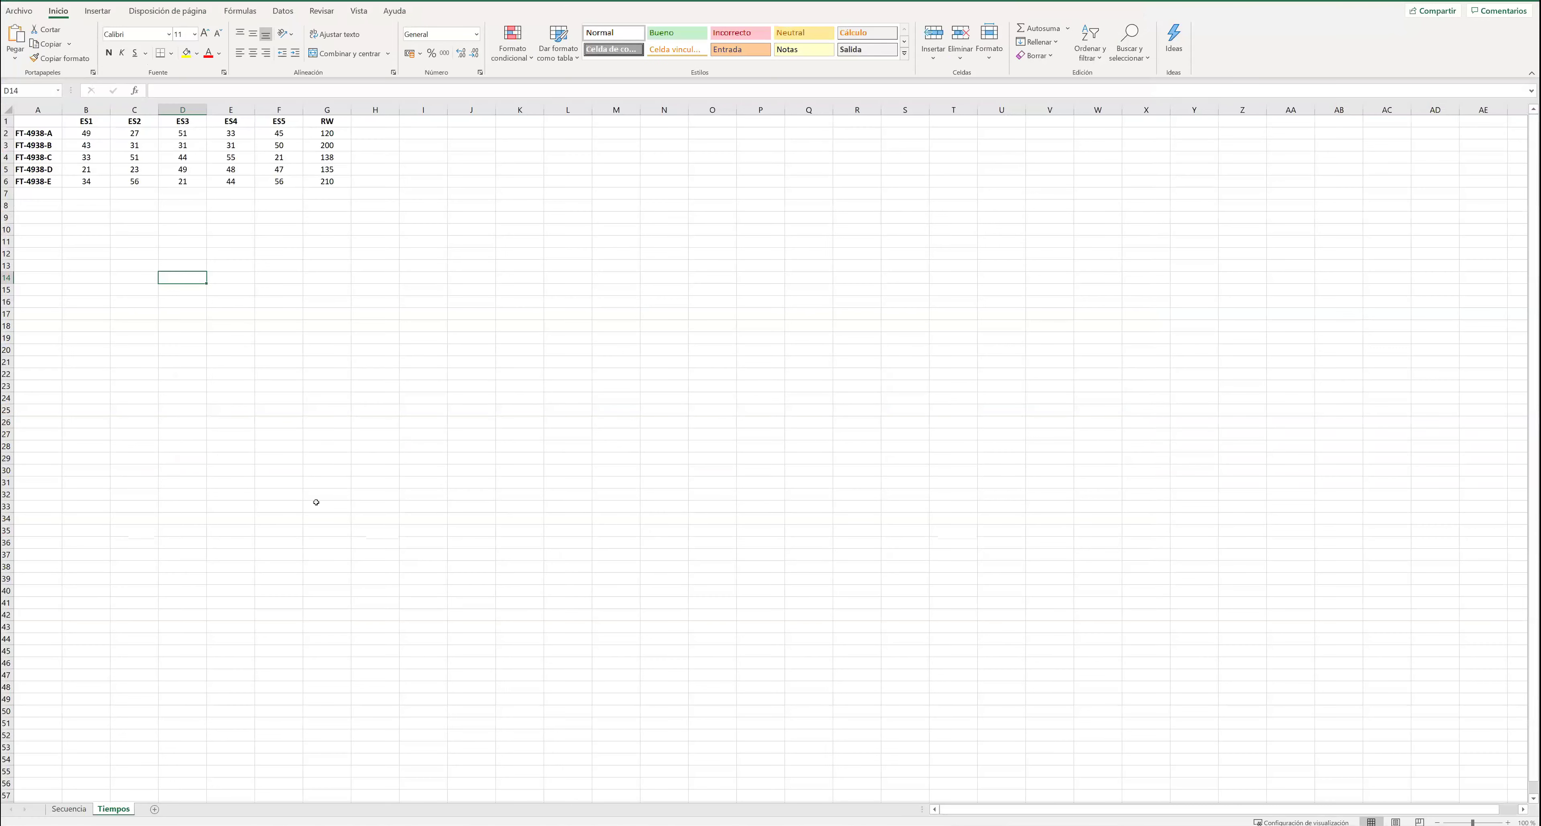
Step: In the Excel workbook, examine the order of product references in the referencia column of the Secuencia sheet
click(83, 810)
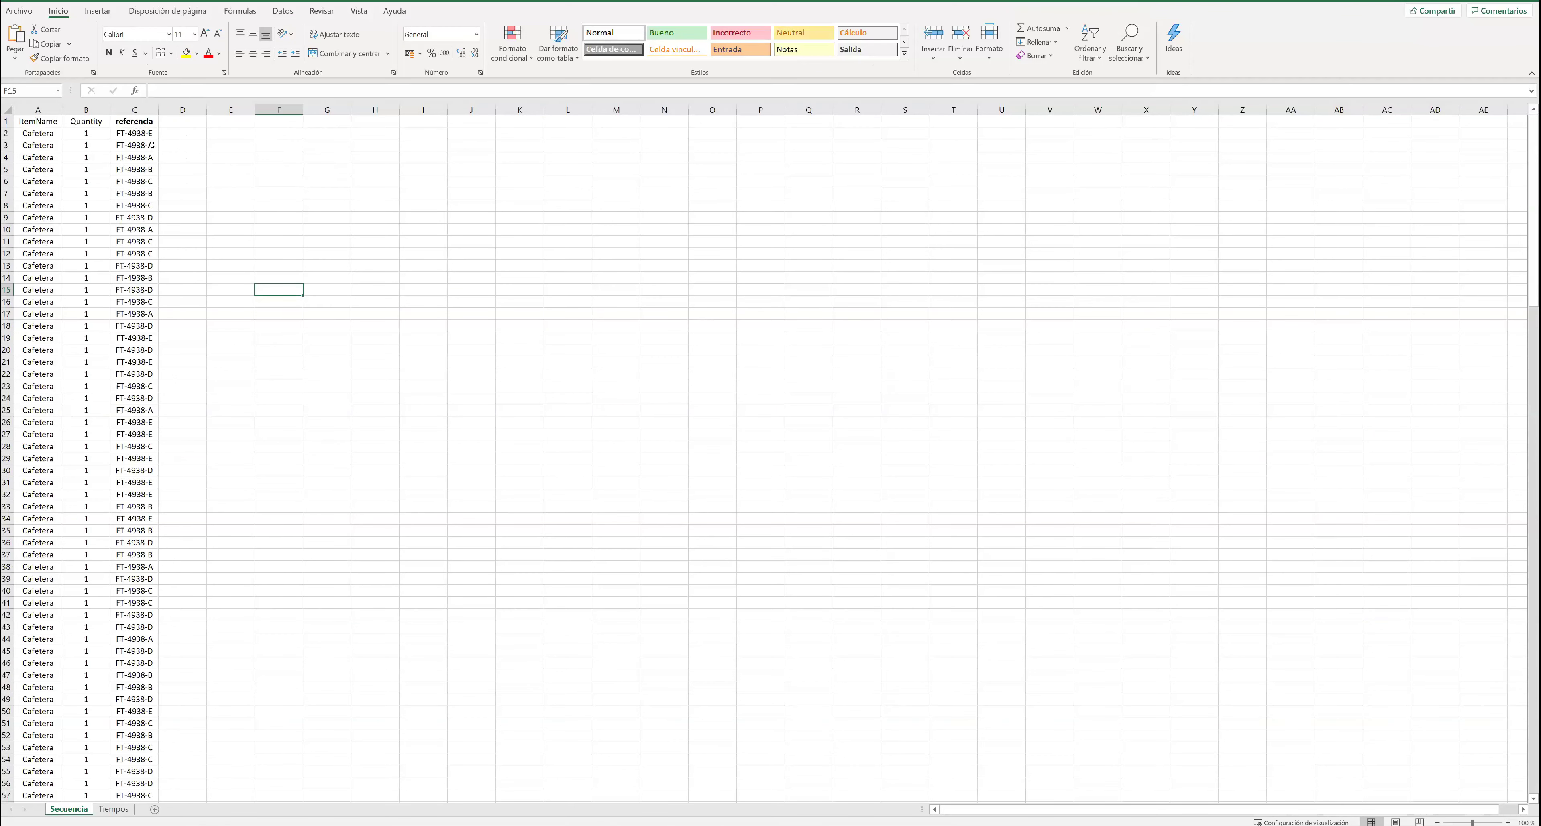
drag(147, 133, 143, 304)
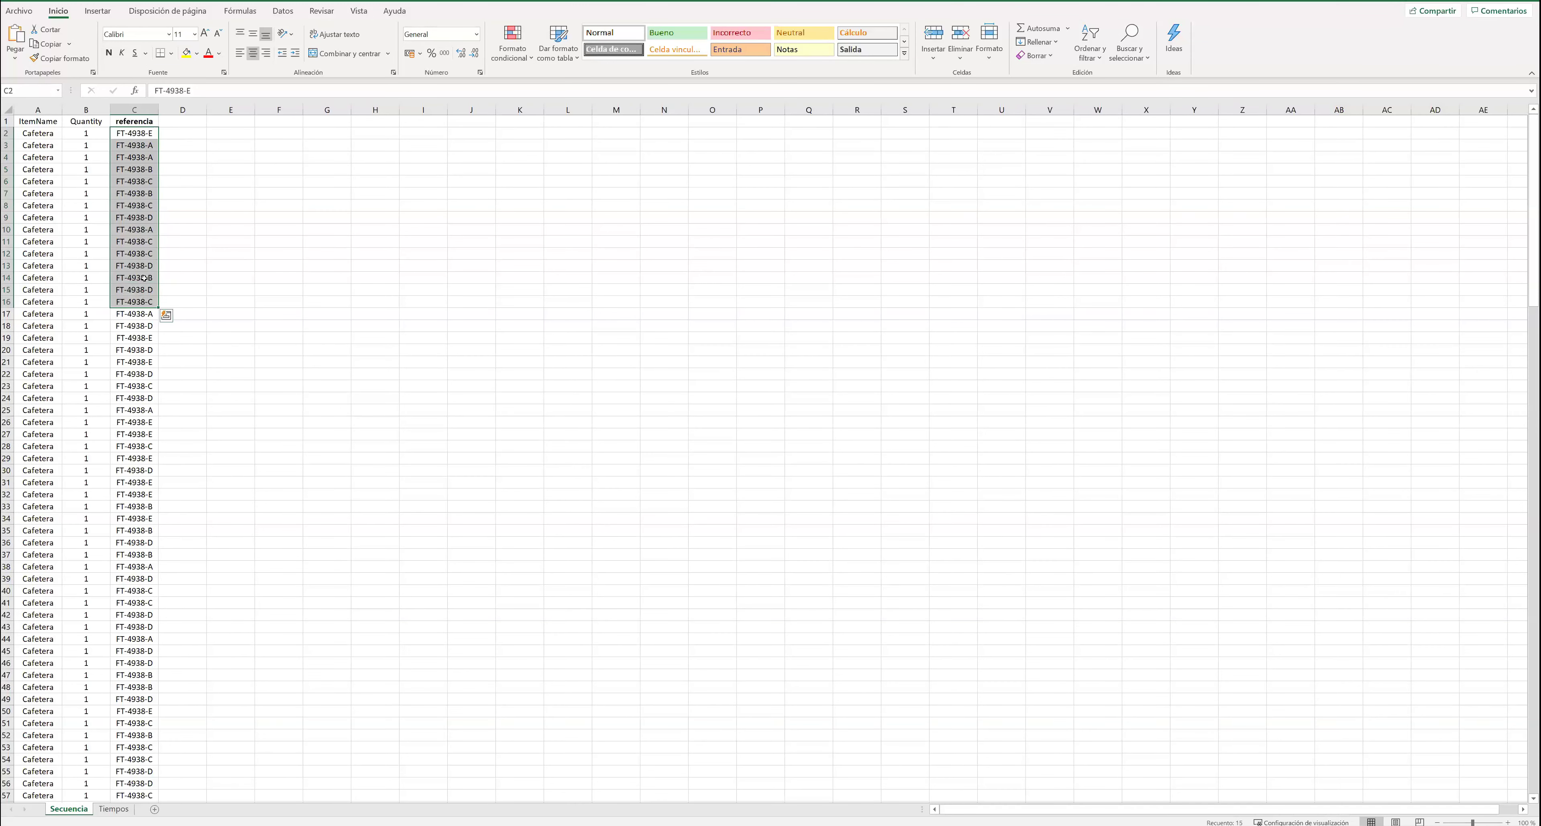
click(155, 145)
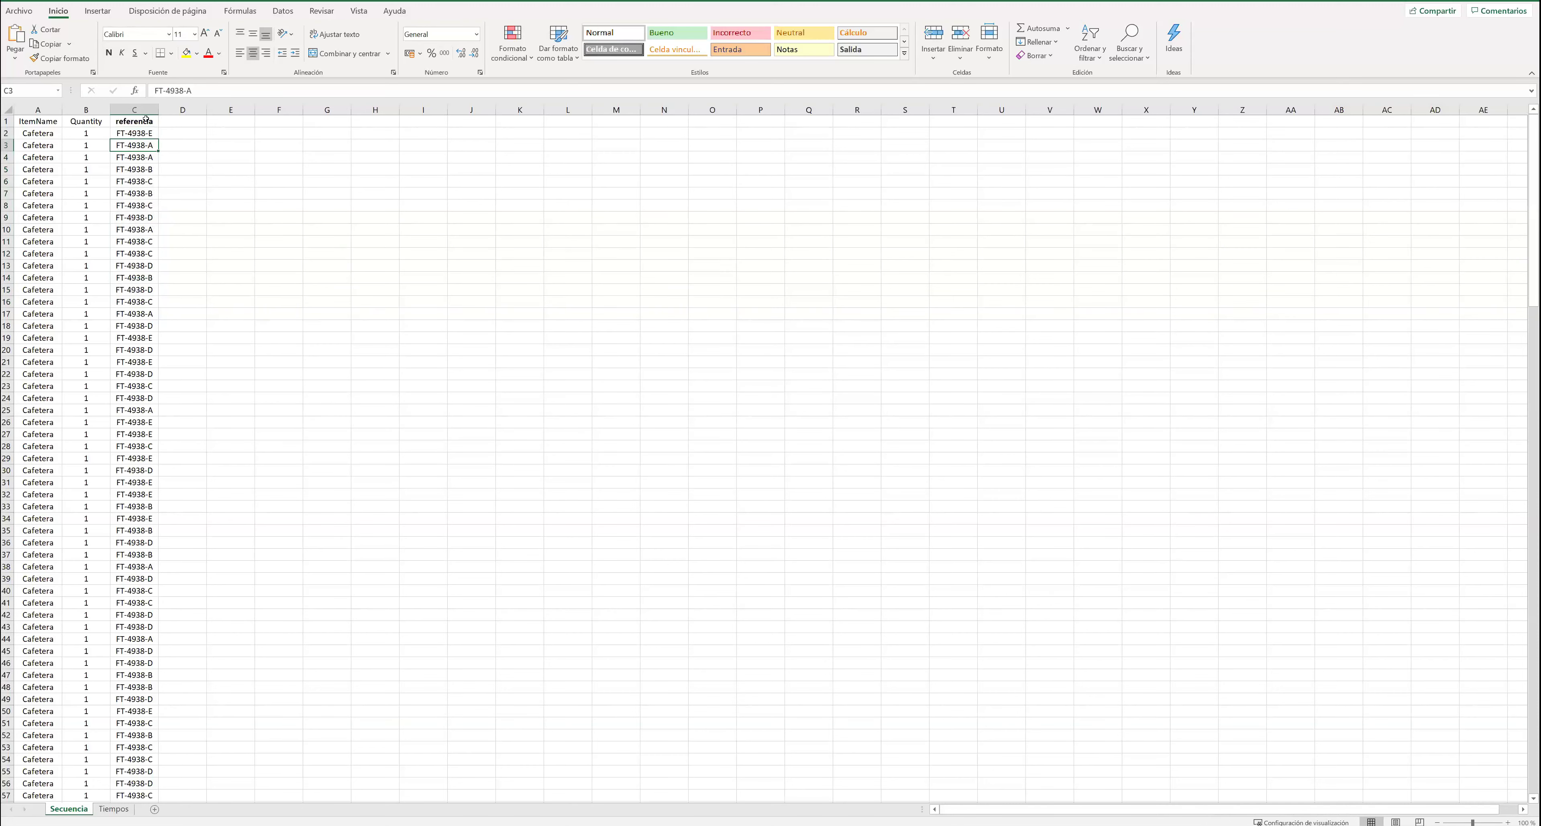
drag(146, 133, 144, 354)
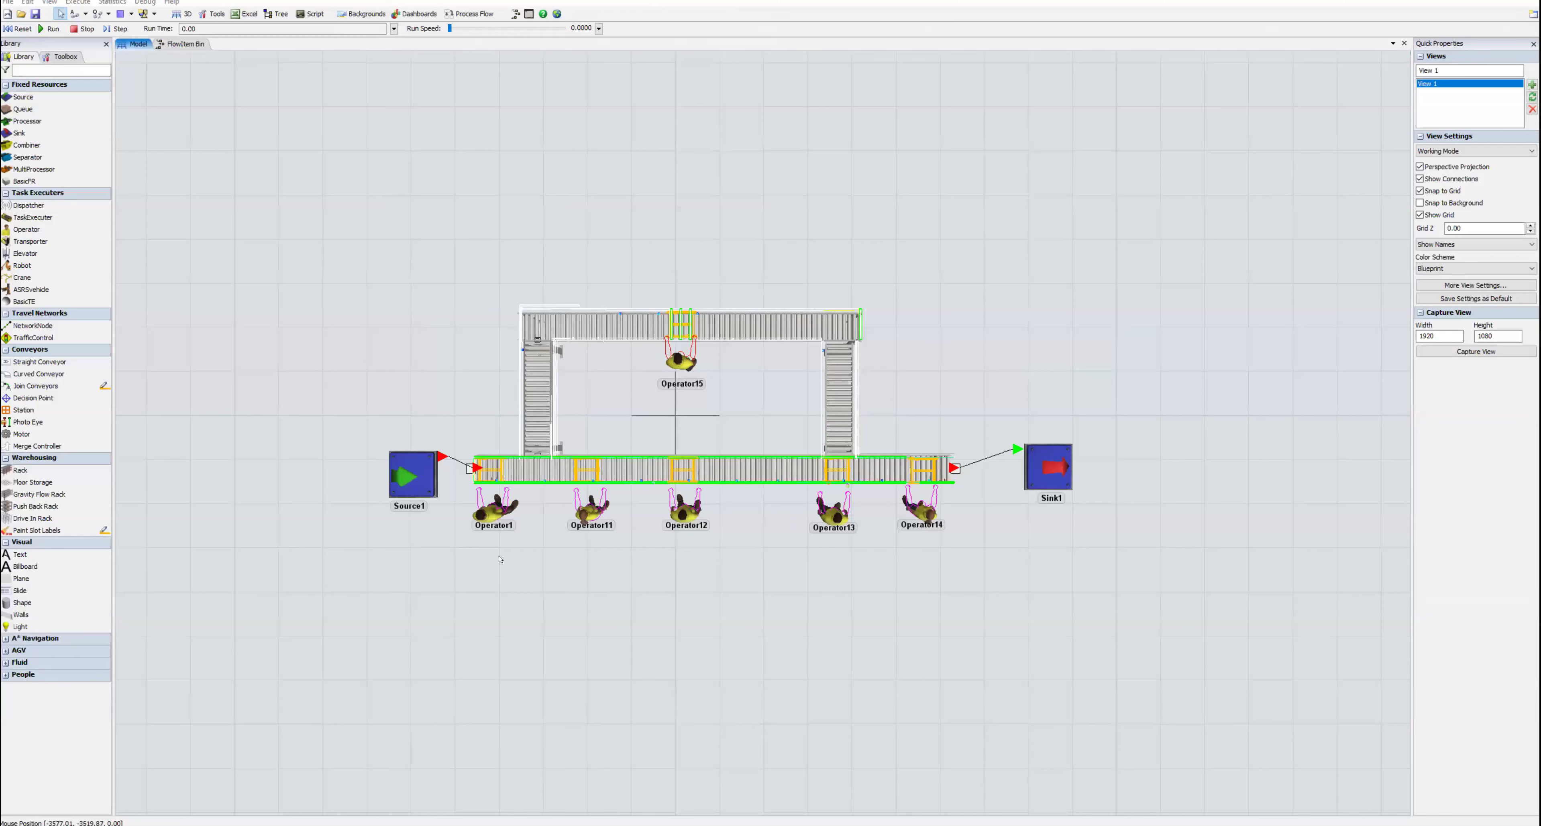
Step: Set the Arrival Style of the Source to Arrival Schedule
double_click(417, 478)
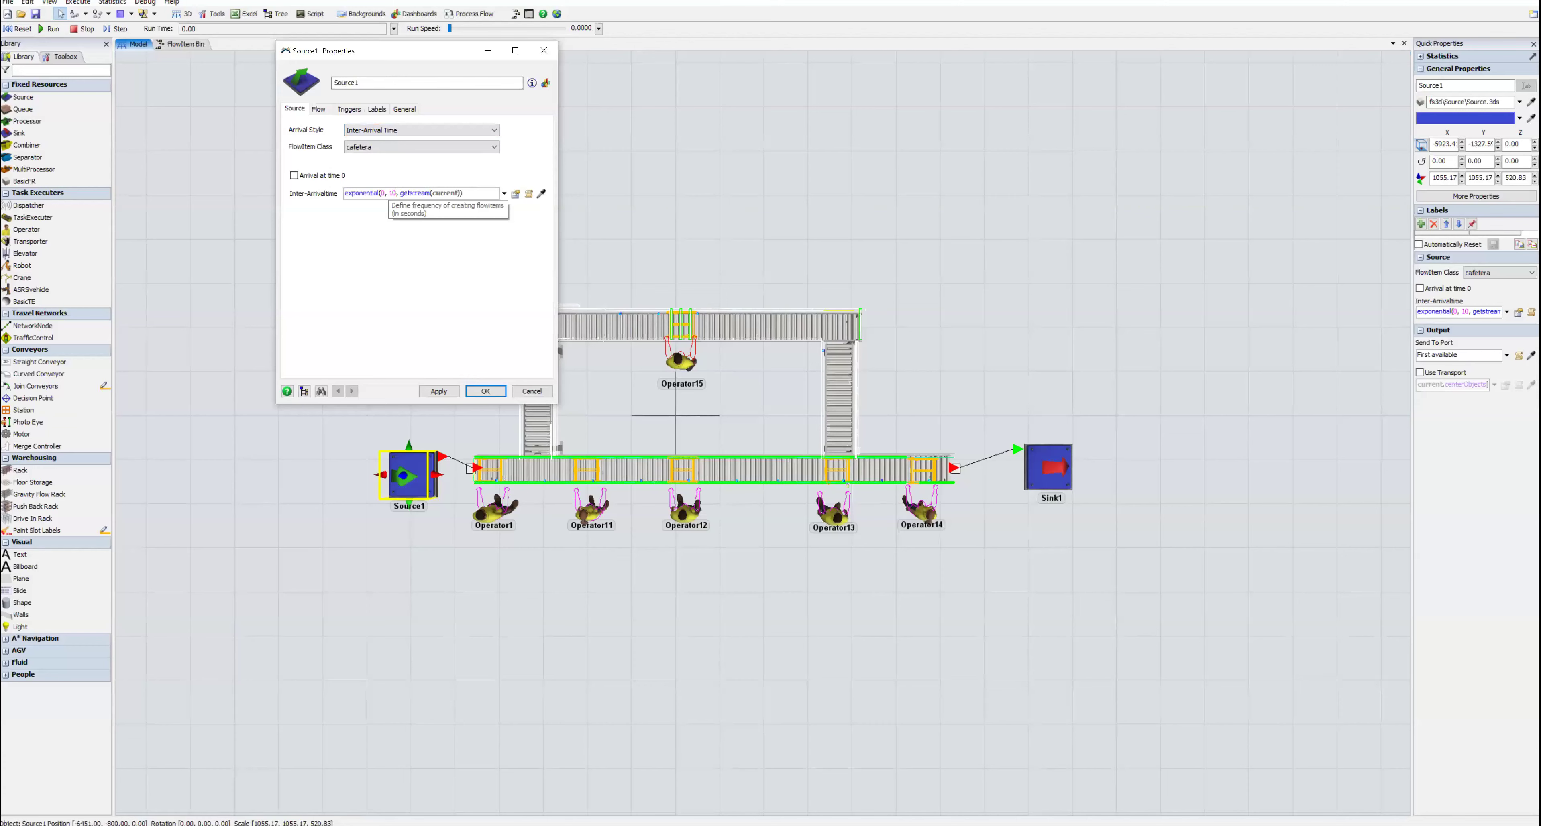
click(423, 132)
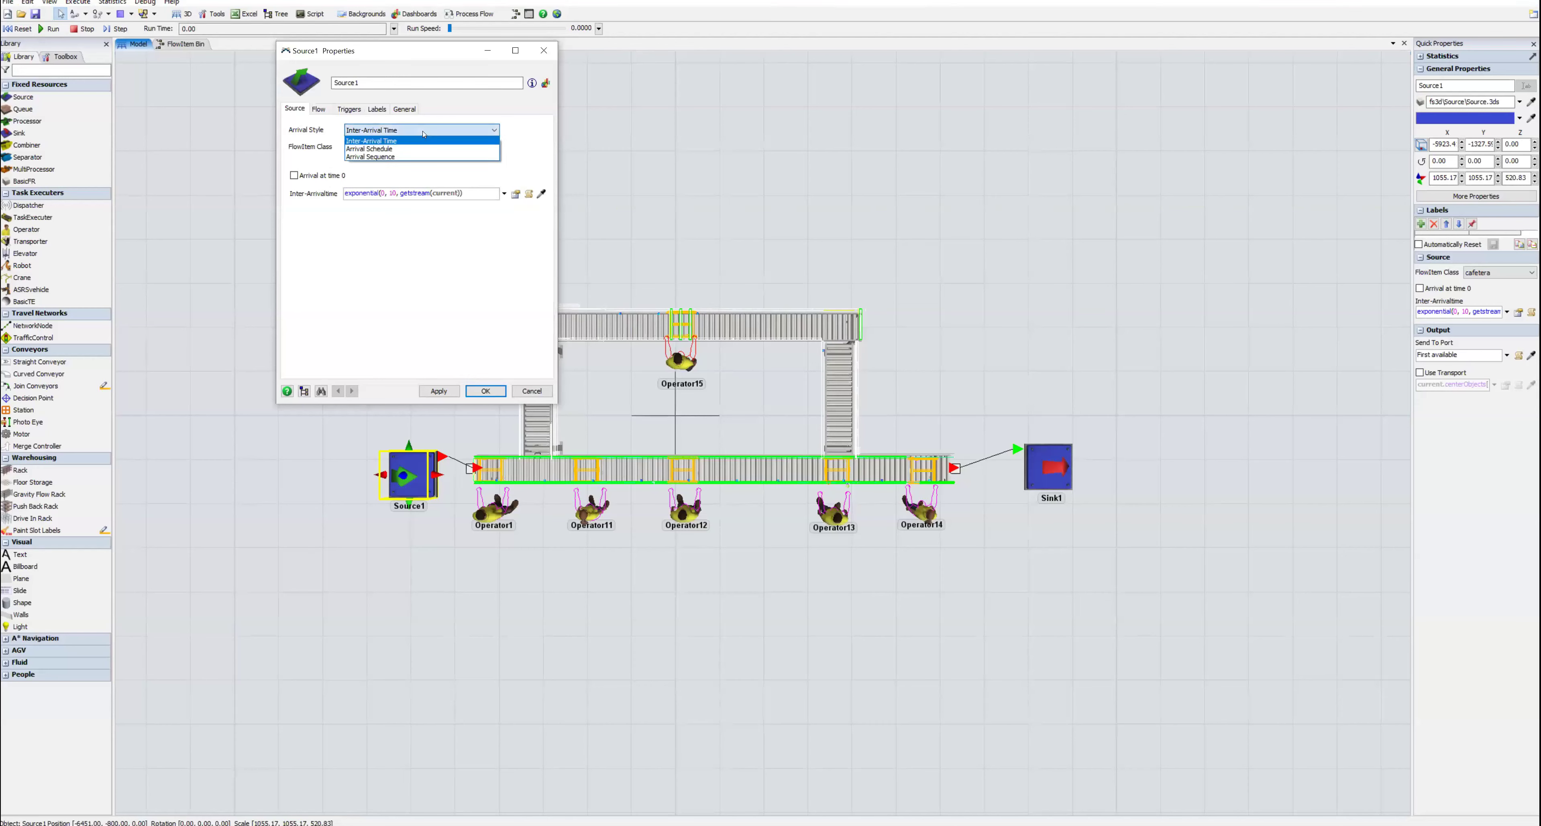
click(417, 149)
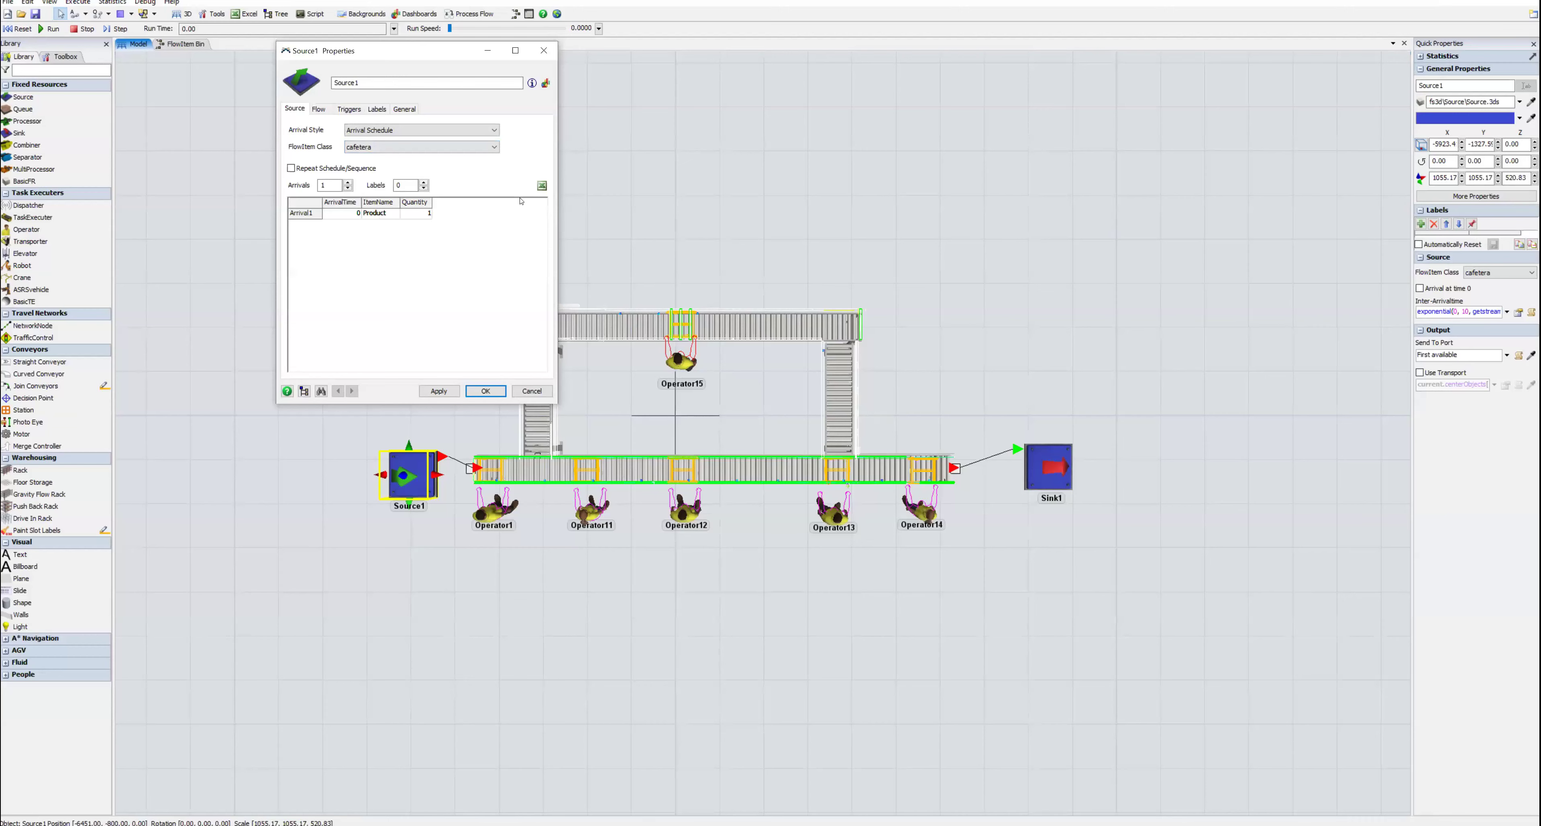
Step: Import the Excel sheet Sequence into the Source's Arrival Sequence table through ImportLine3 and apply the Source properties
click(542, 185)
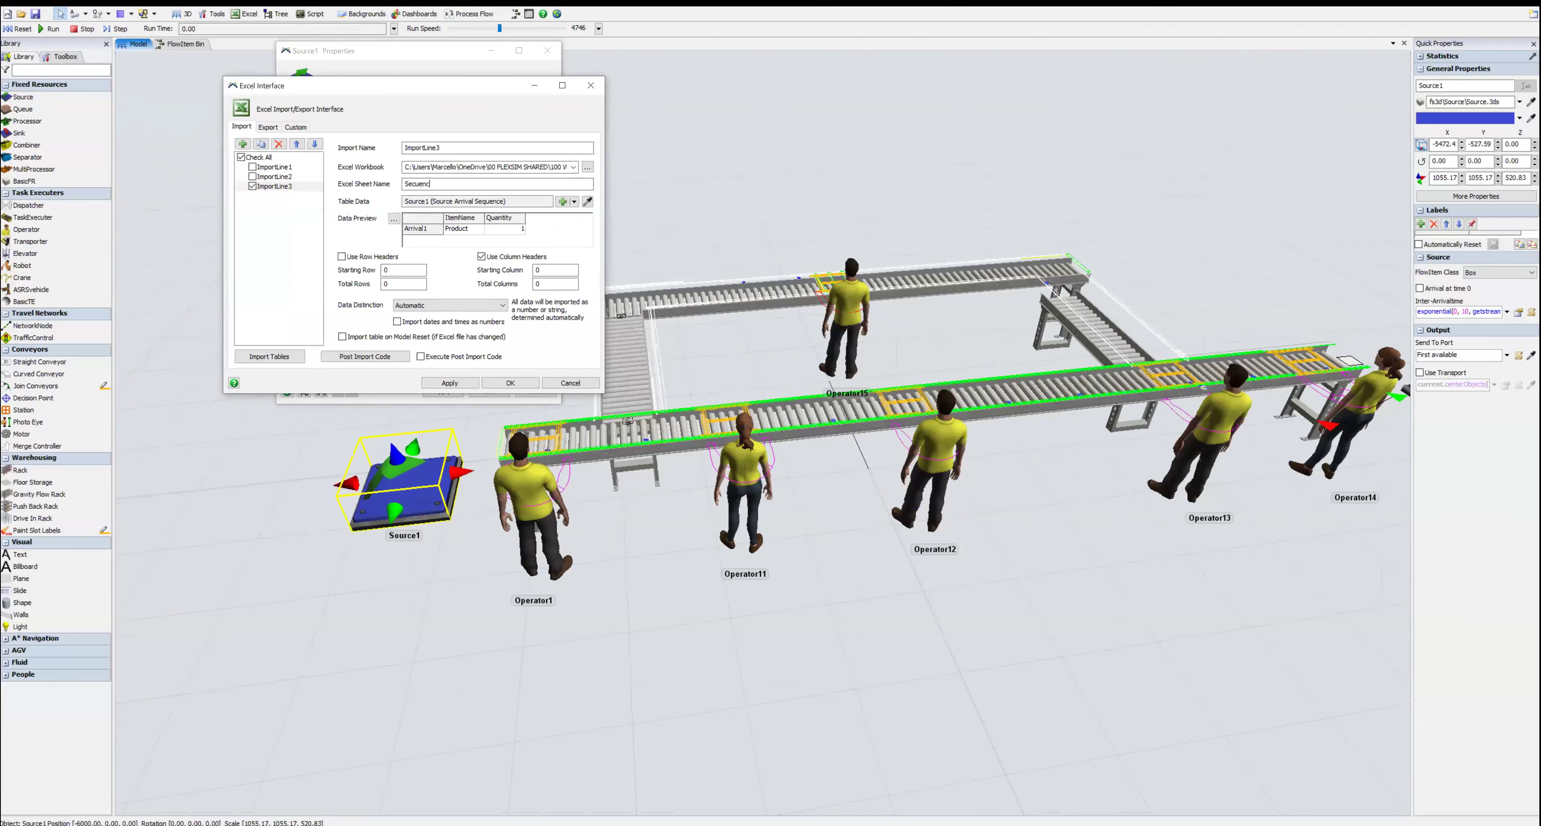
text(ia)
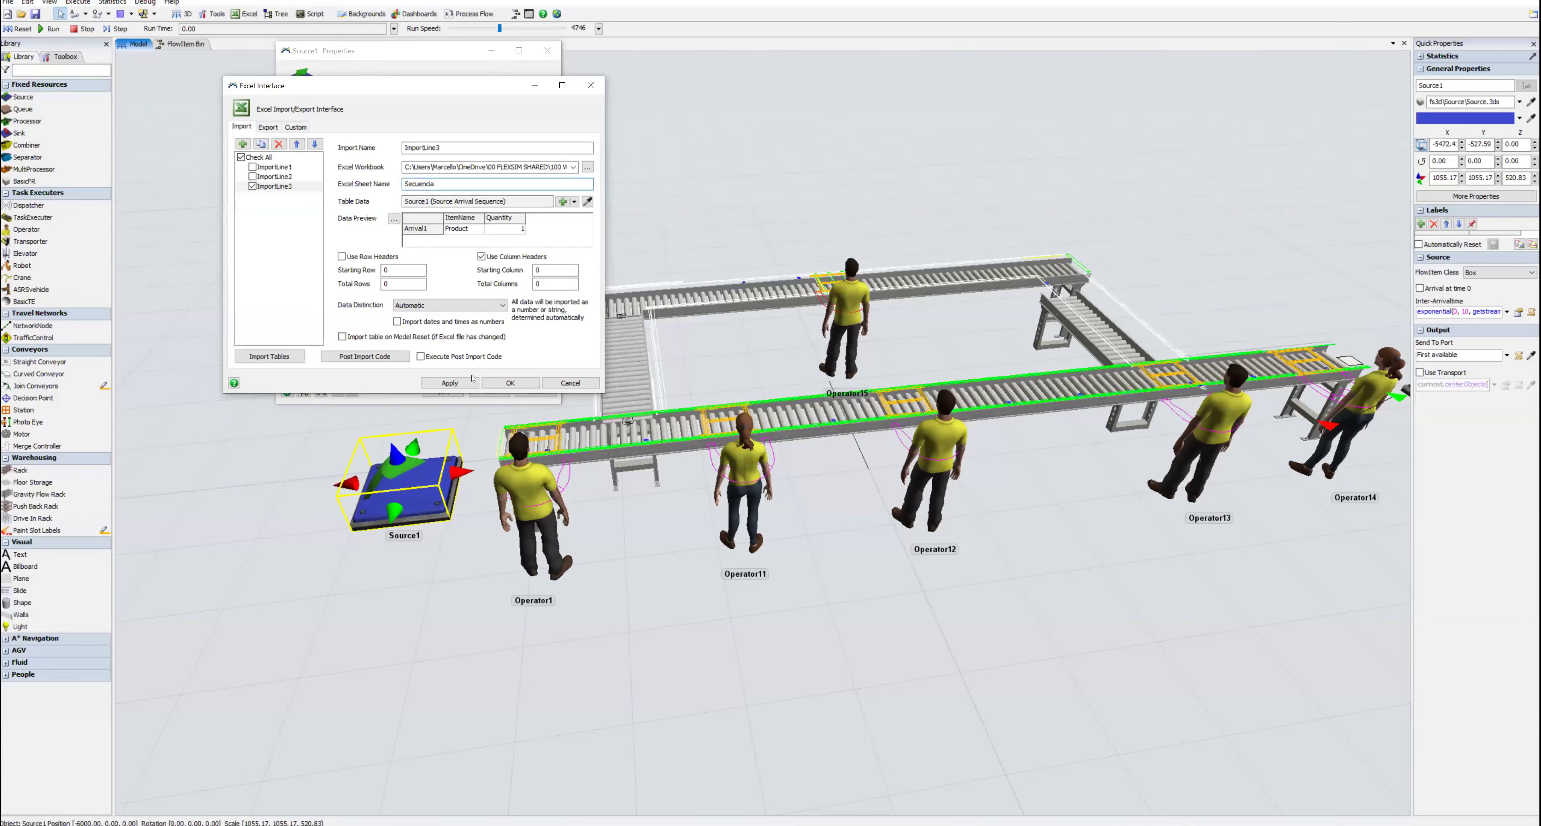
click(268, 357)
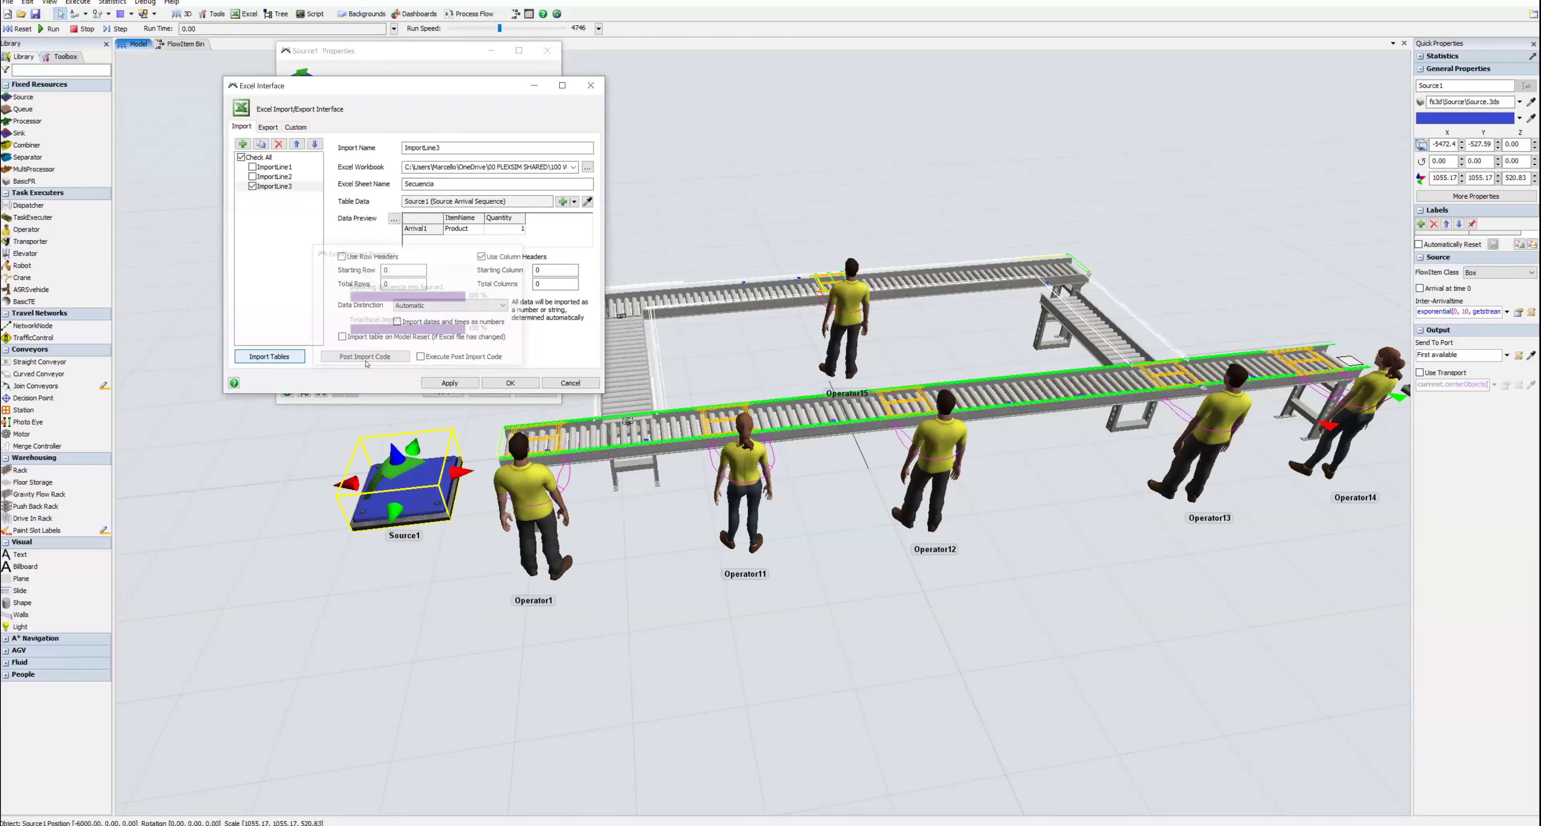
click(503, 384)
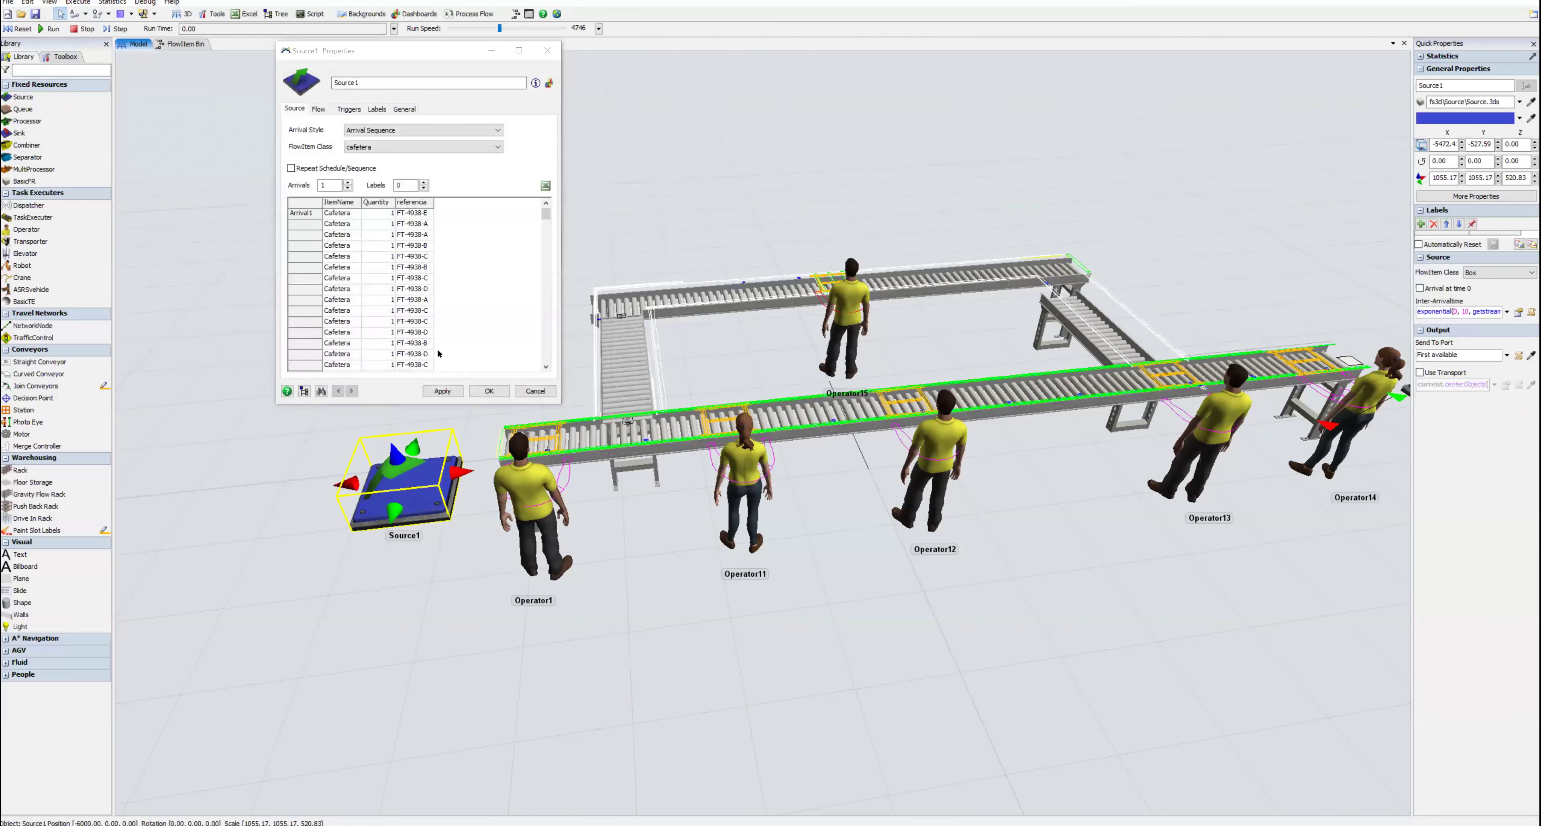
click(446, 392)
click(482, 393)
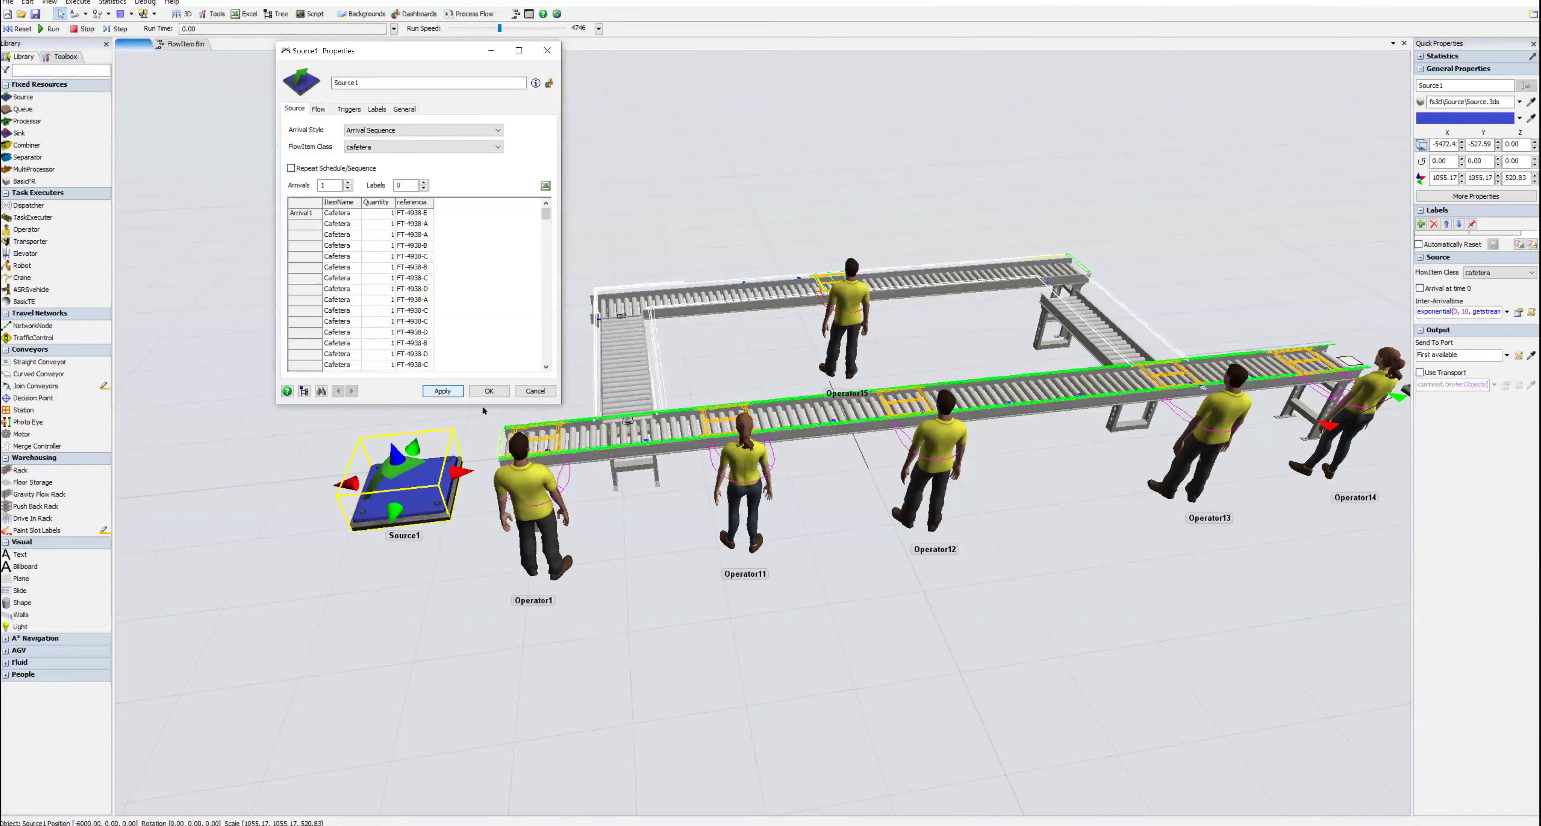
click(480, 416)
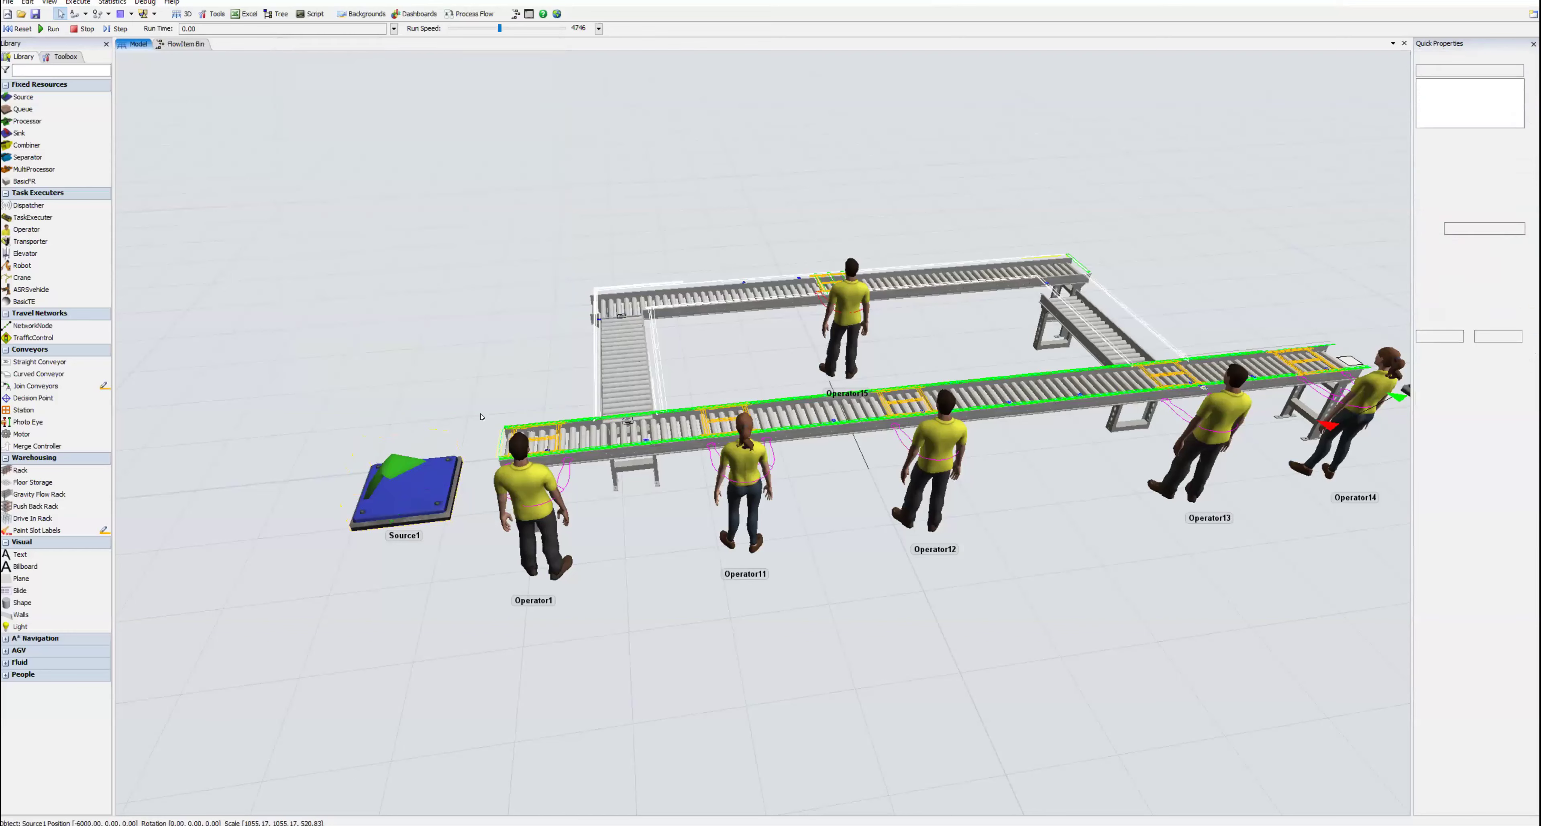
Step: Connect the Source to the entrance of the long front conveyor and run the model from zero
click(433, 482)
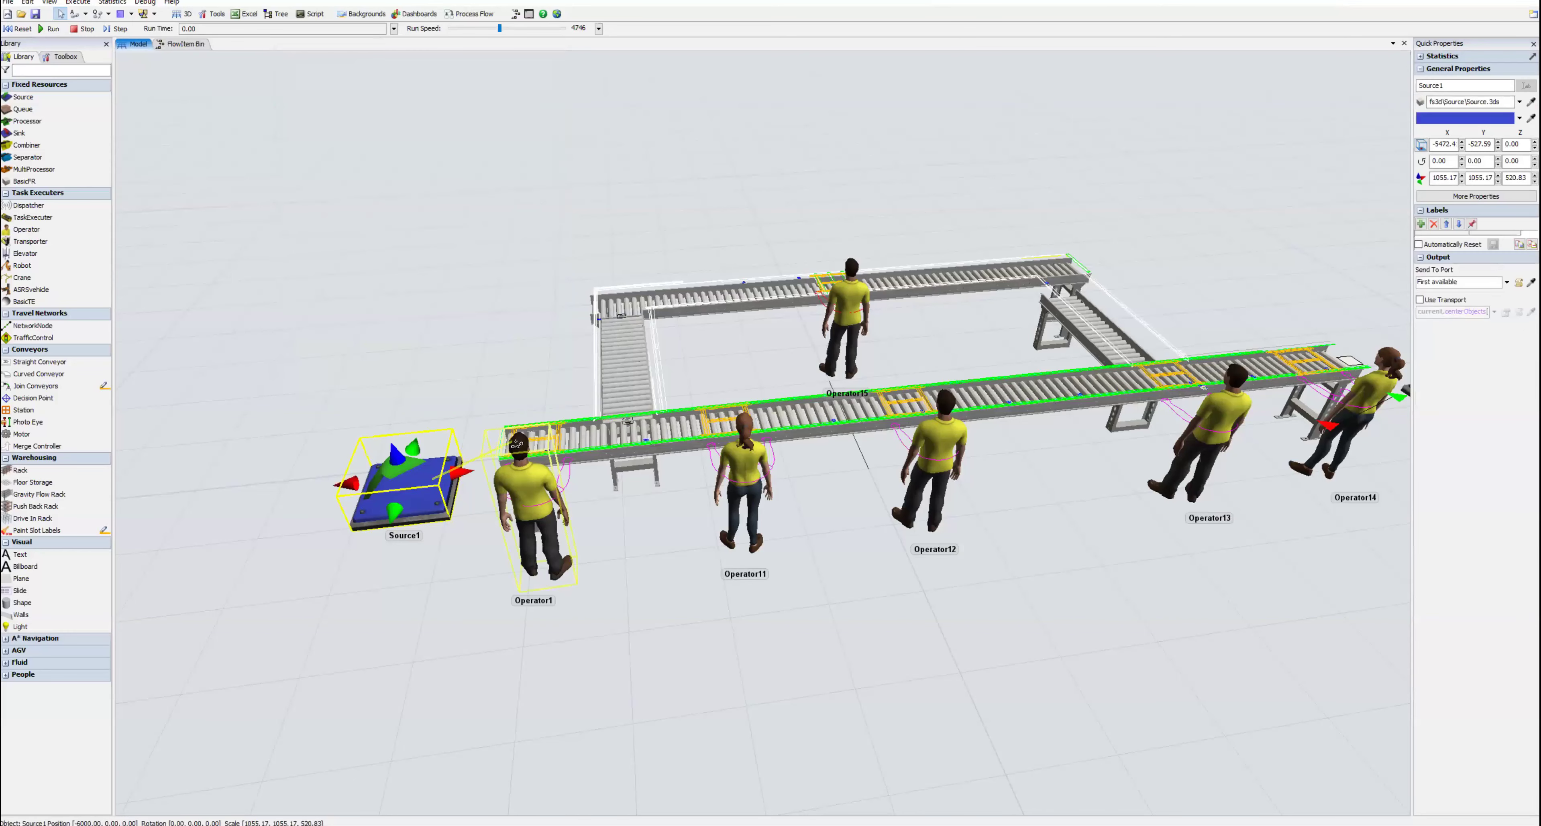
click(567, 441)
click(21, 29)
click(51, 29)
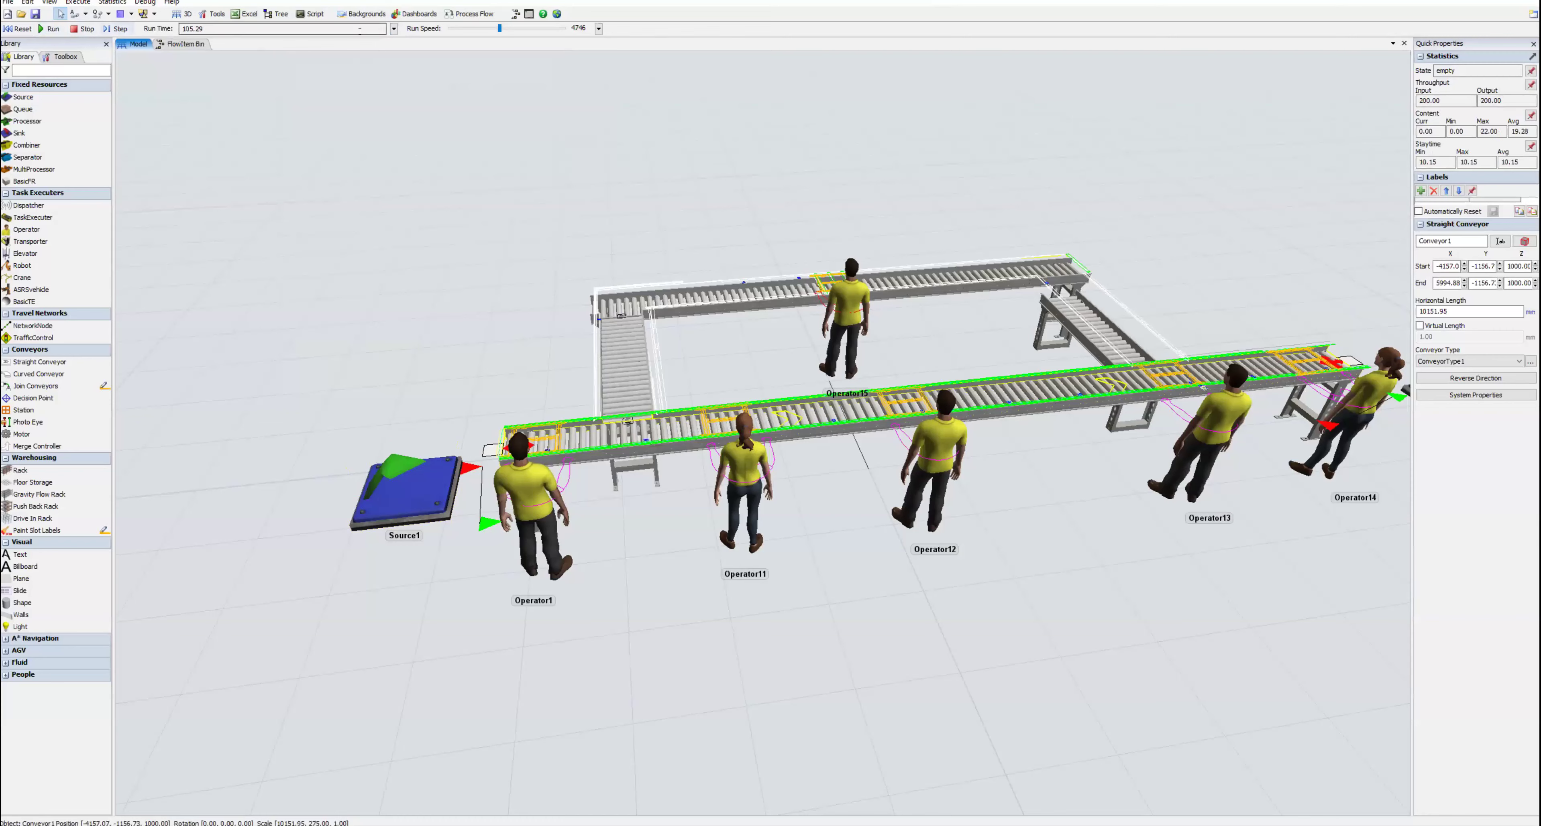
Step: Reduce the run speed to about 16 and run the model again from zero
click(451, 28)
click(18, 29)
click(51, 29)
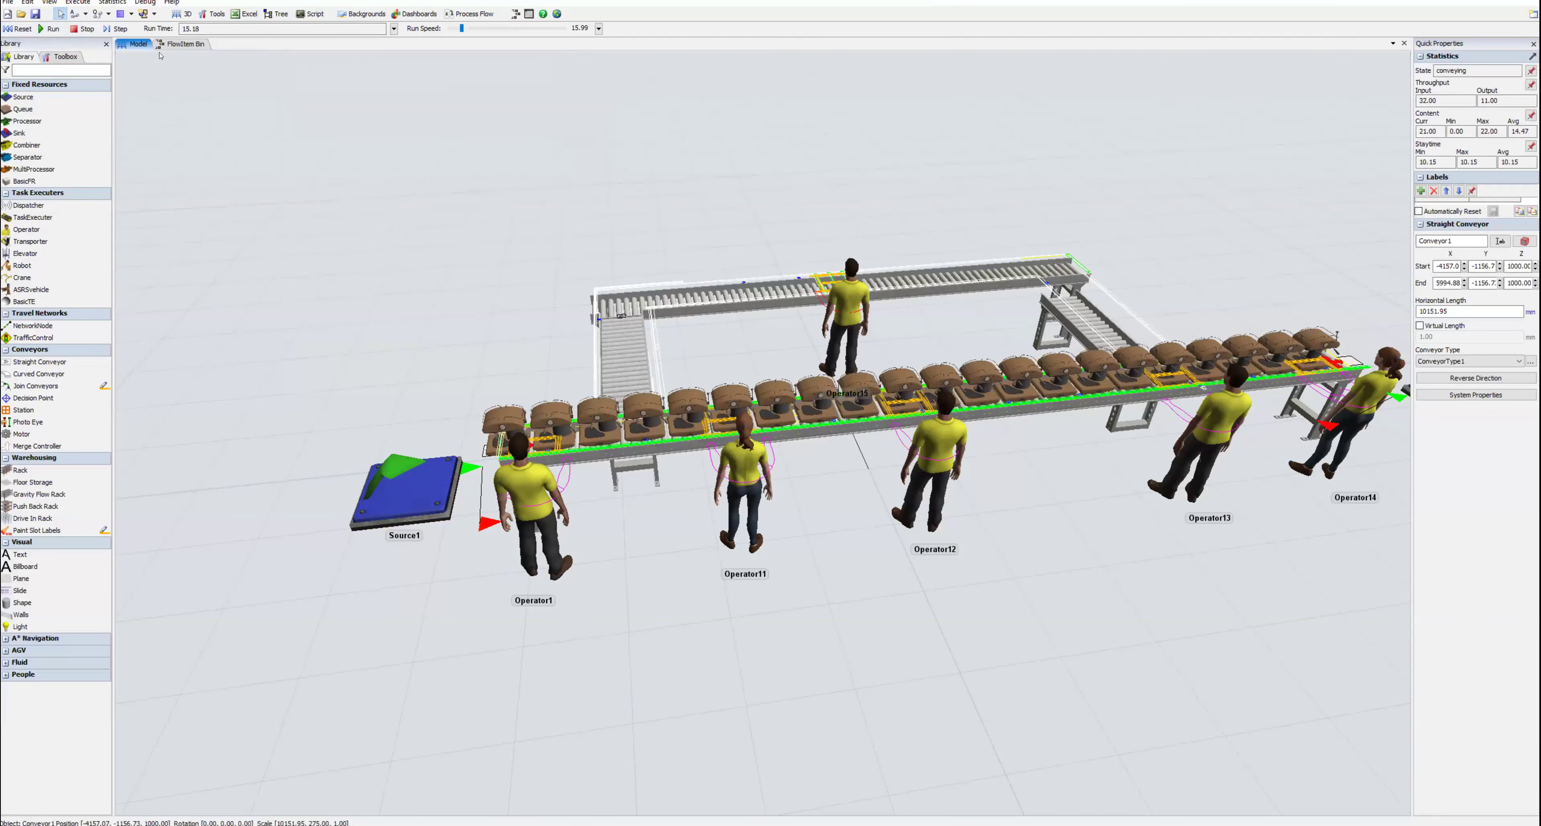
Step: Inspect the referencia label of several individual coffee makers along the front conveyor
click(669, 409)
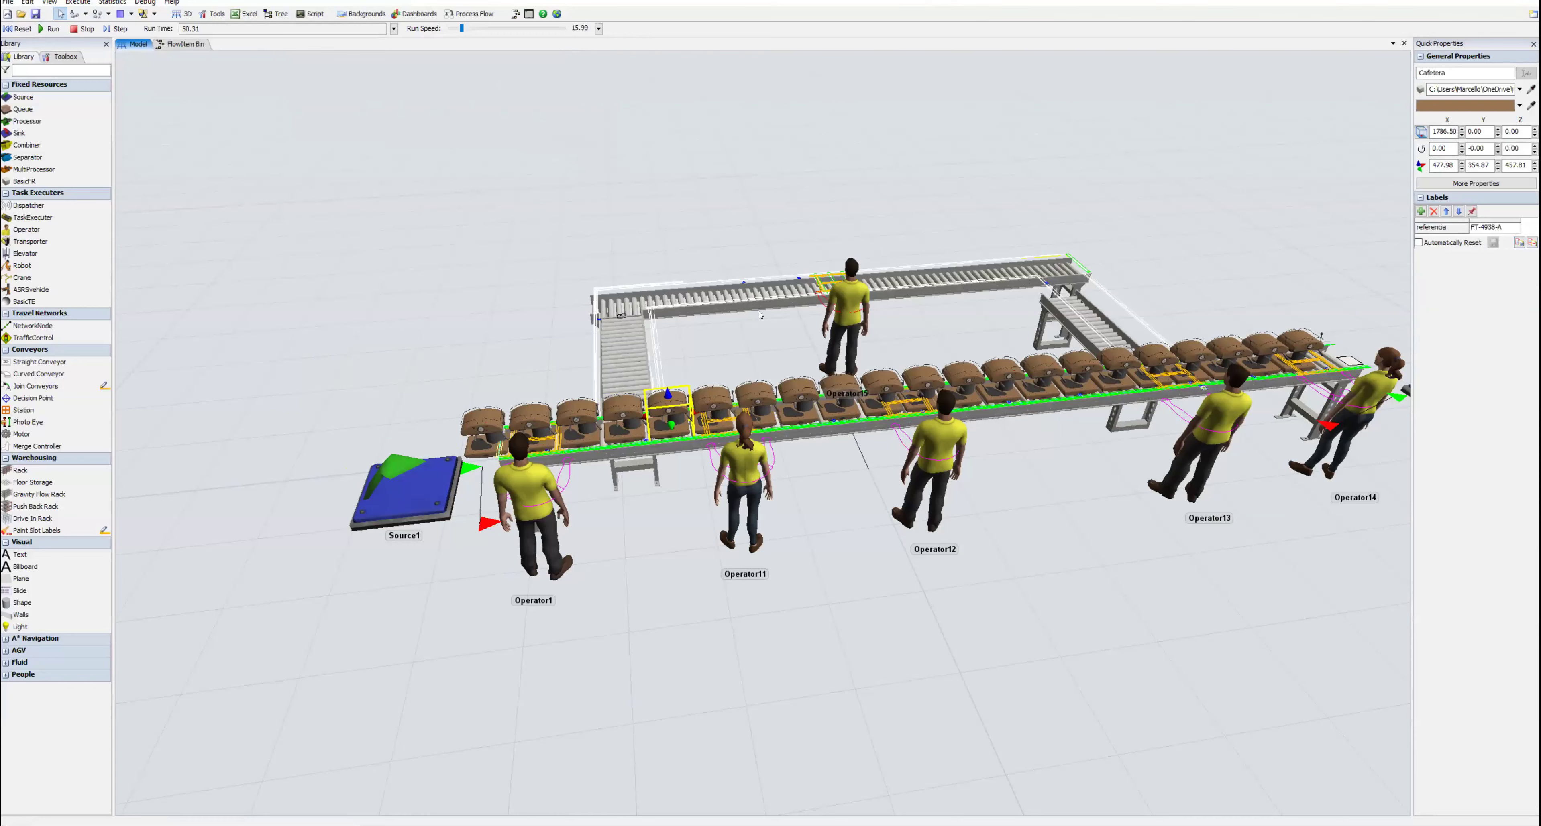
click(715, 406)
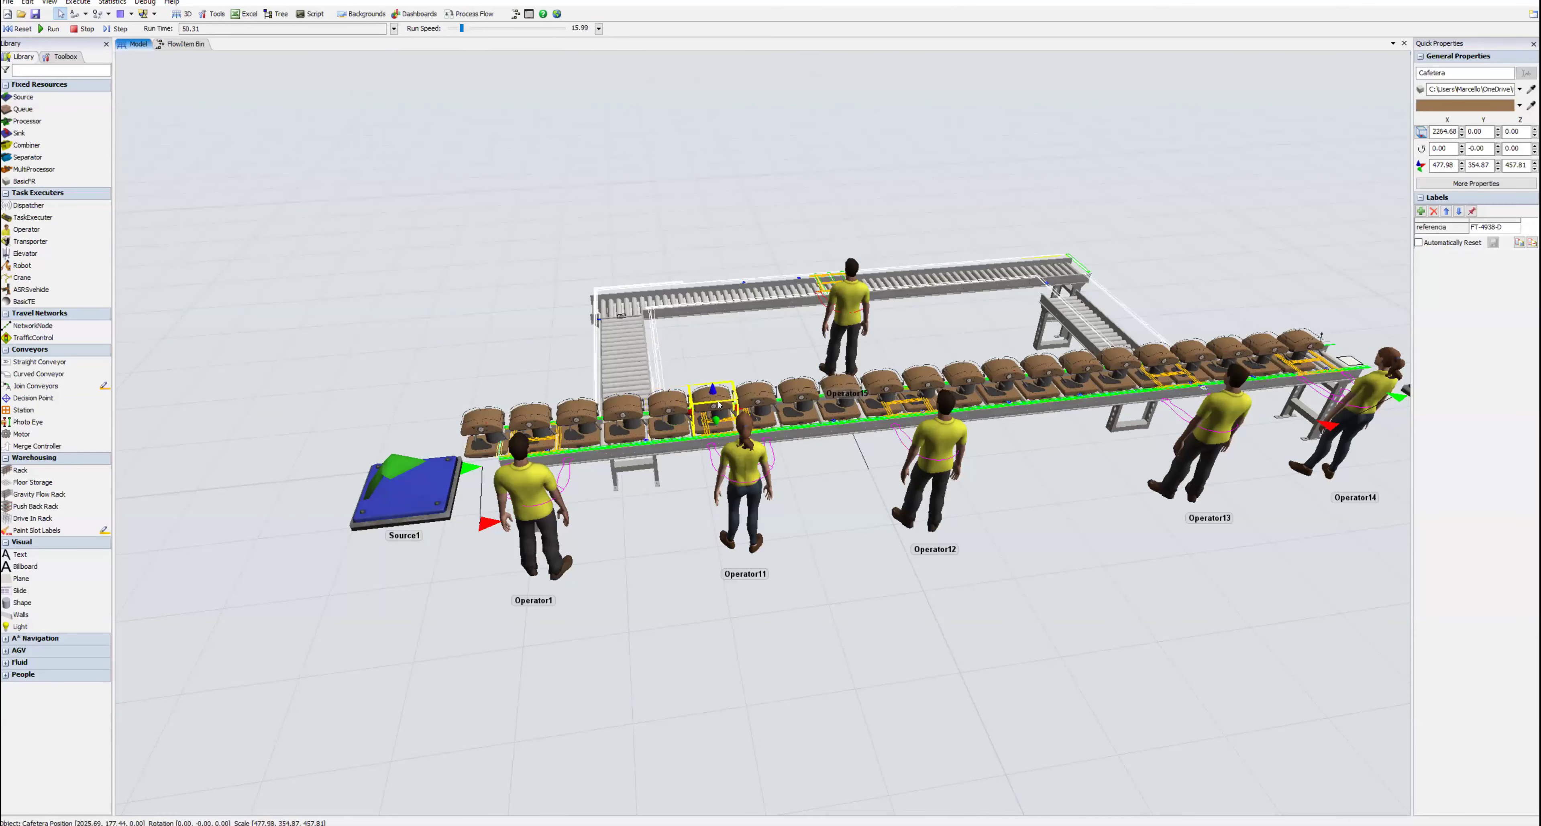
click(760, 402)
click(810, 395)
click(496, 422)
click(540, 418)
click(585, 416)
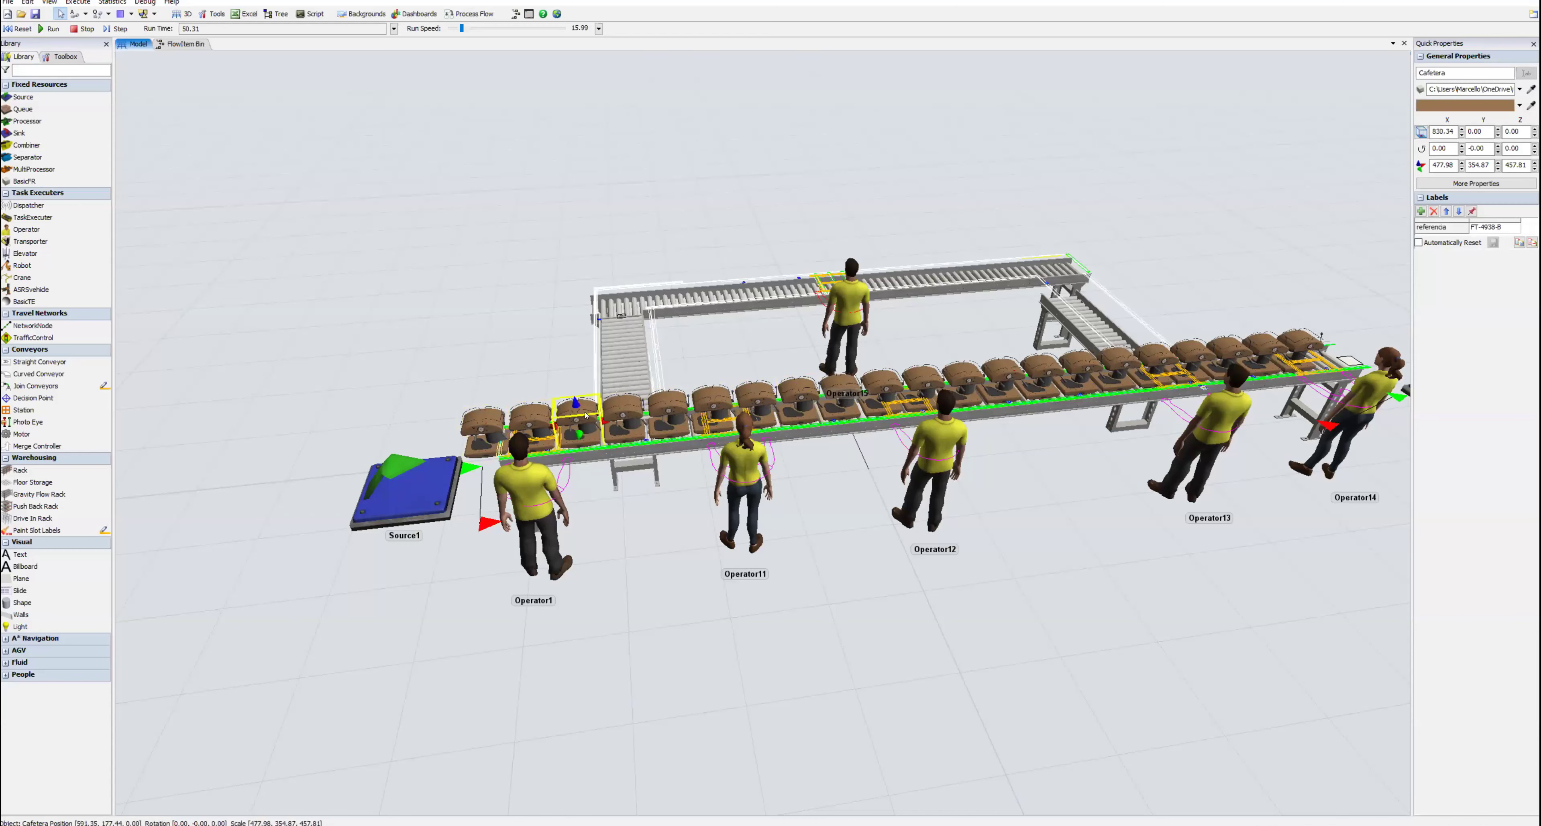
Step: Restore View 1 and move the Source away from the conveyor entrance to about X -6122, Y -1001
click(545, 358)
right_click(544, 358)
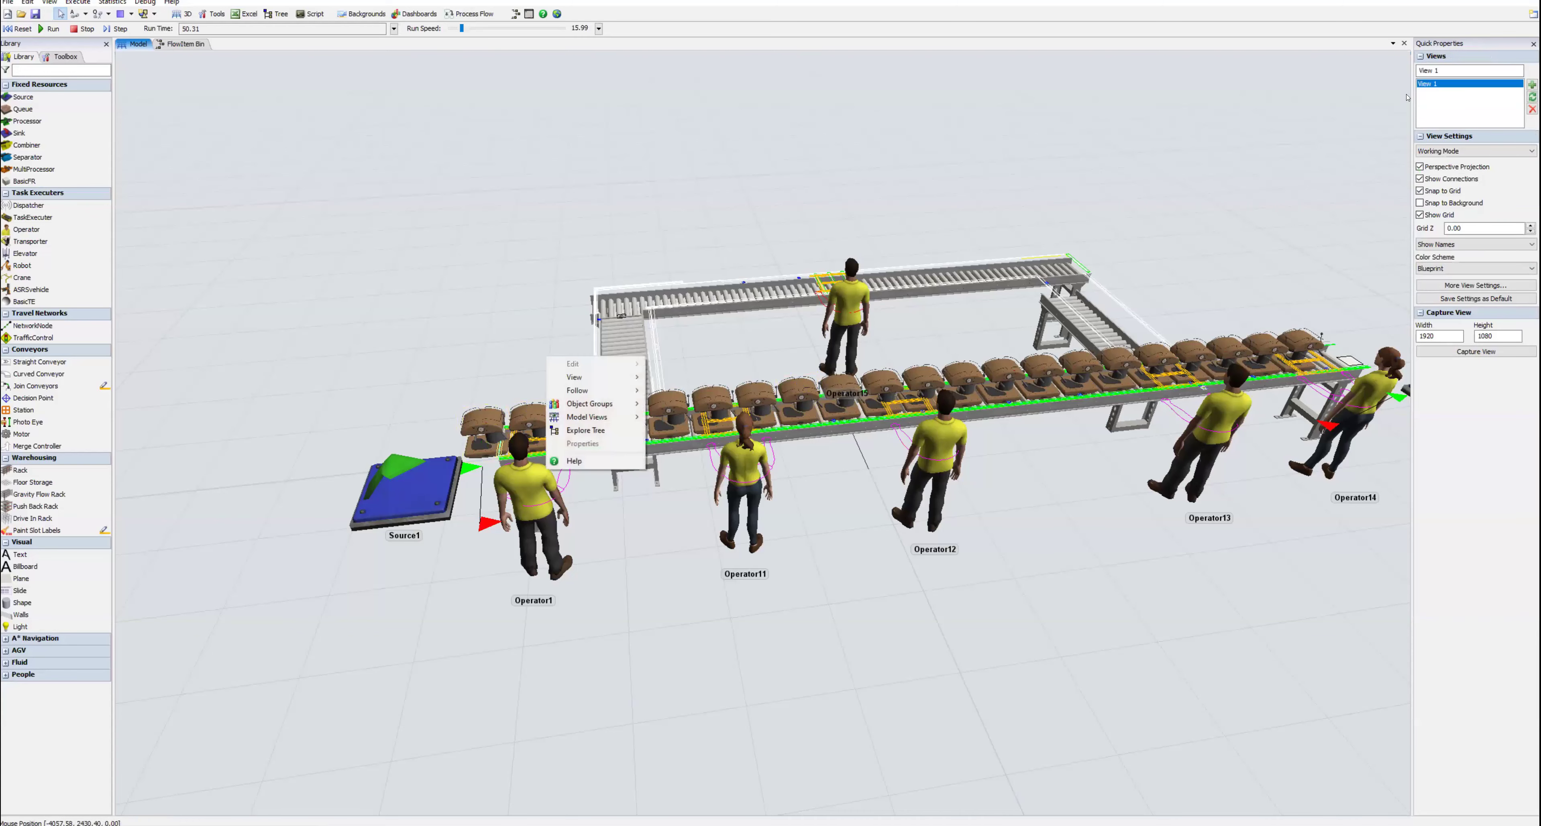
click(1430, 85)
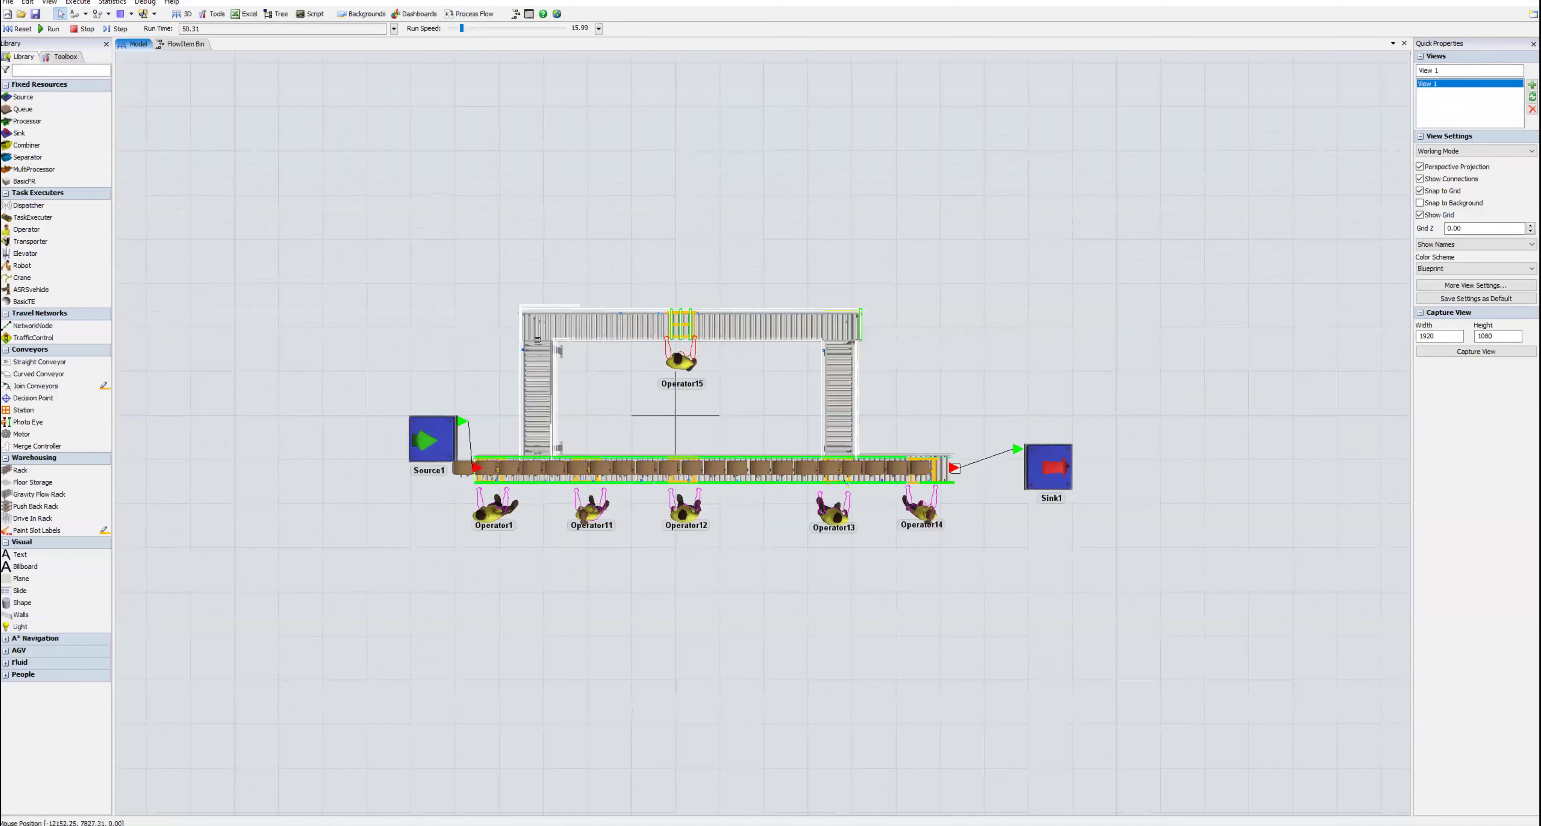
drag(451, 434, 538, 411)
click(488, 435)
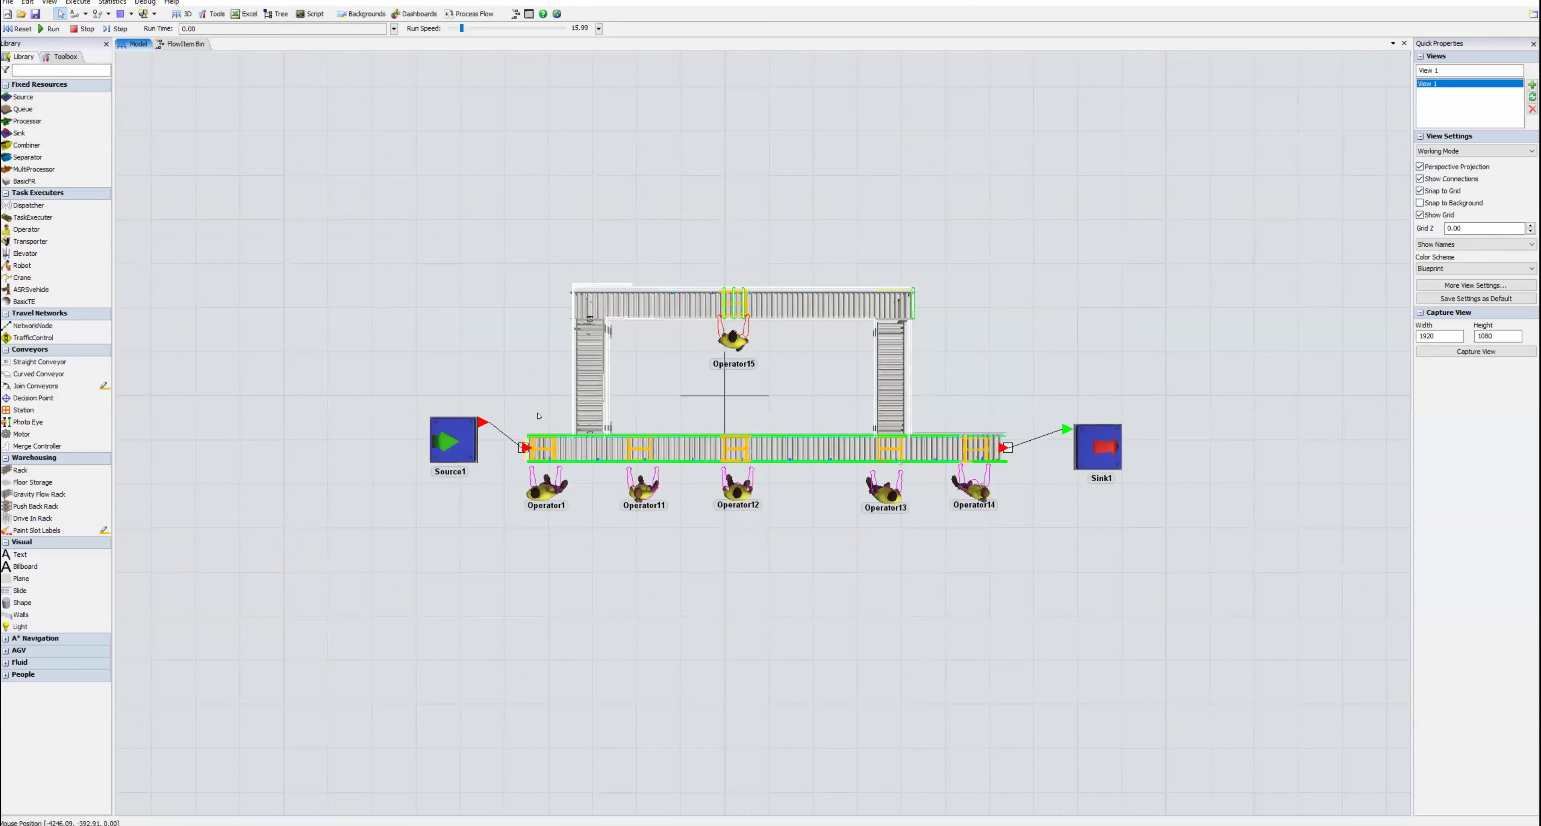
click(472, 453)
Step: Run the model from zero and check the referencia label of the coffee maker at the conveyor entrance
click(22, 28)
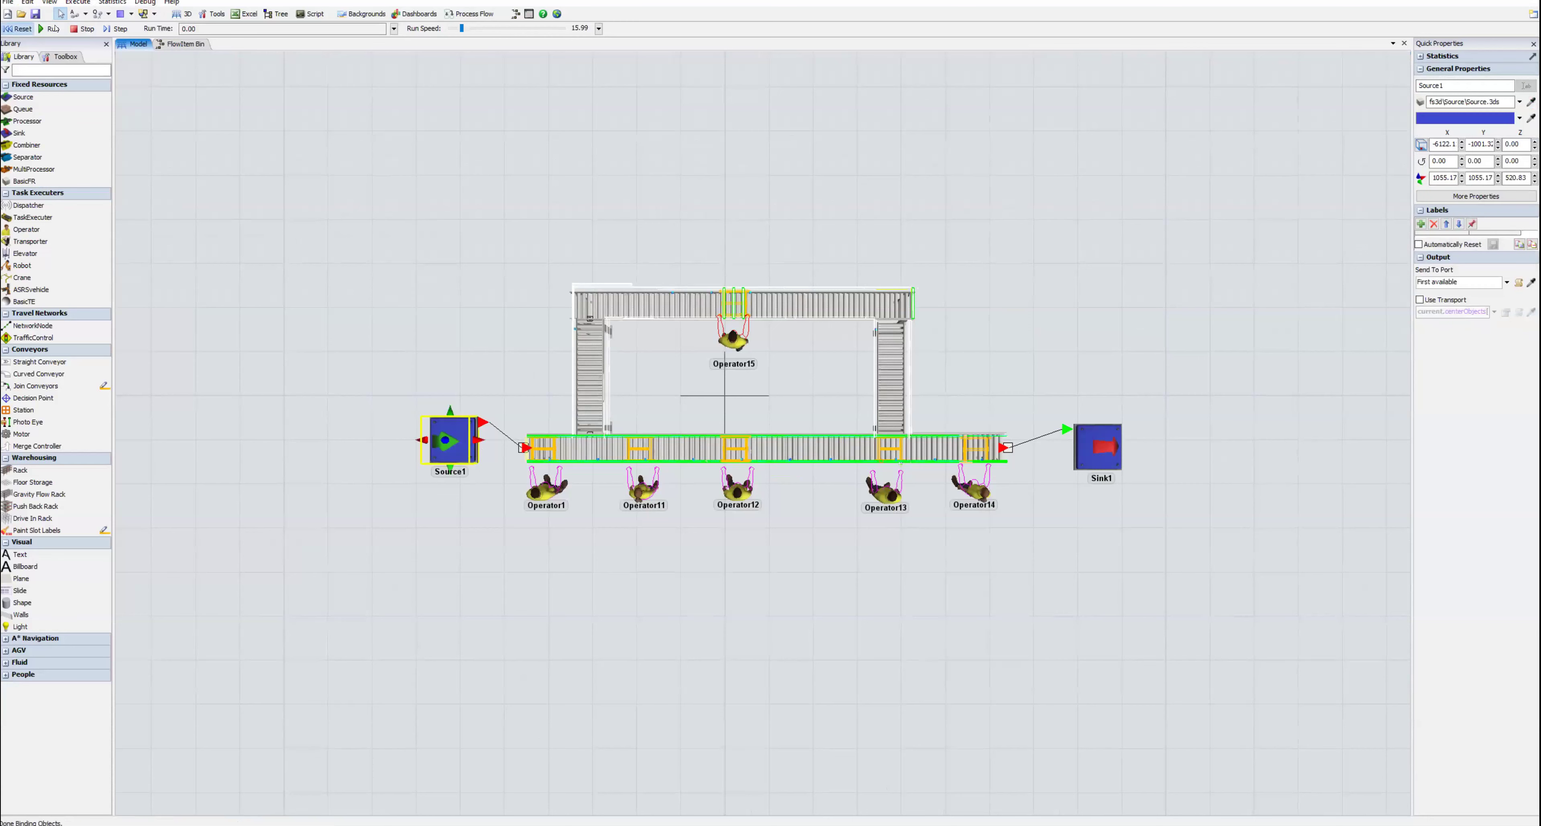
click(51, 28)
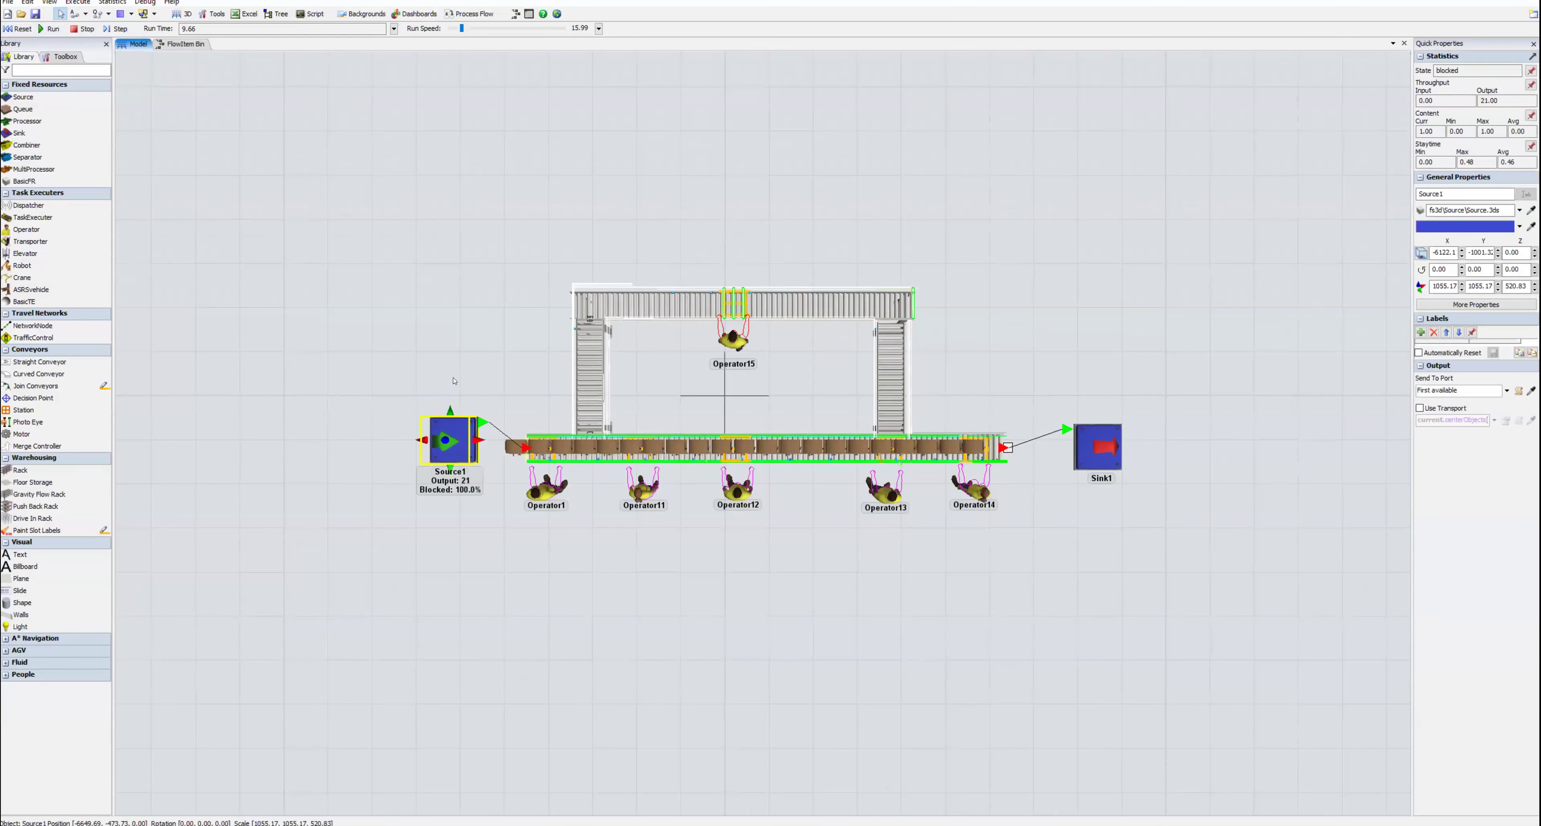
right_drag(522, 409, 523, 394)
scroll(529, 401, up, 2)
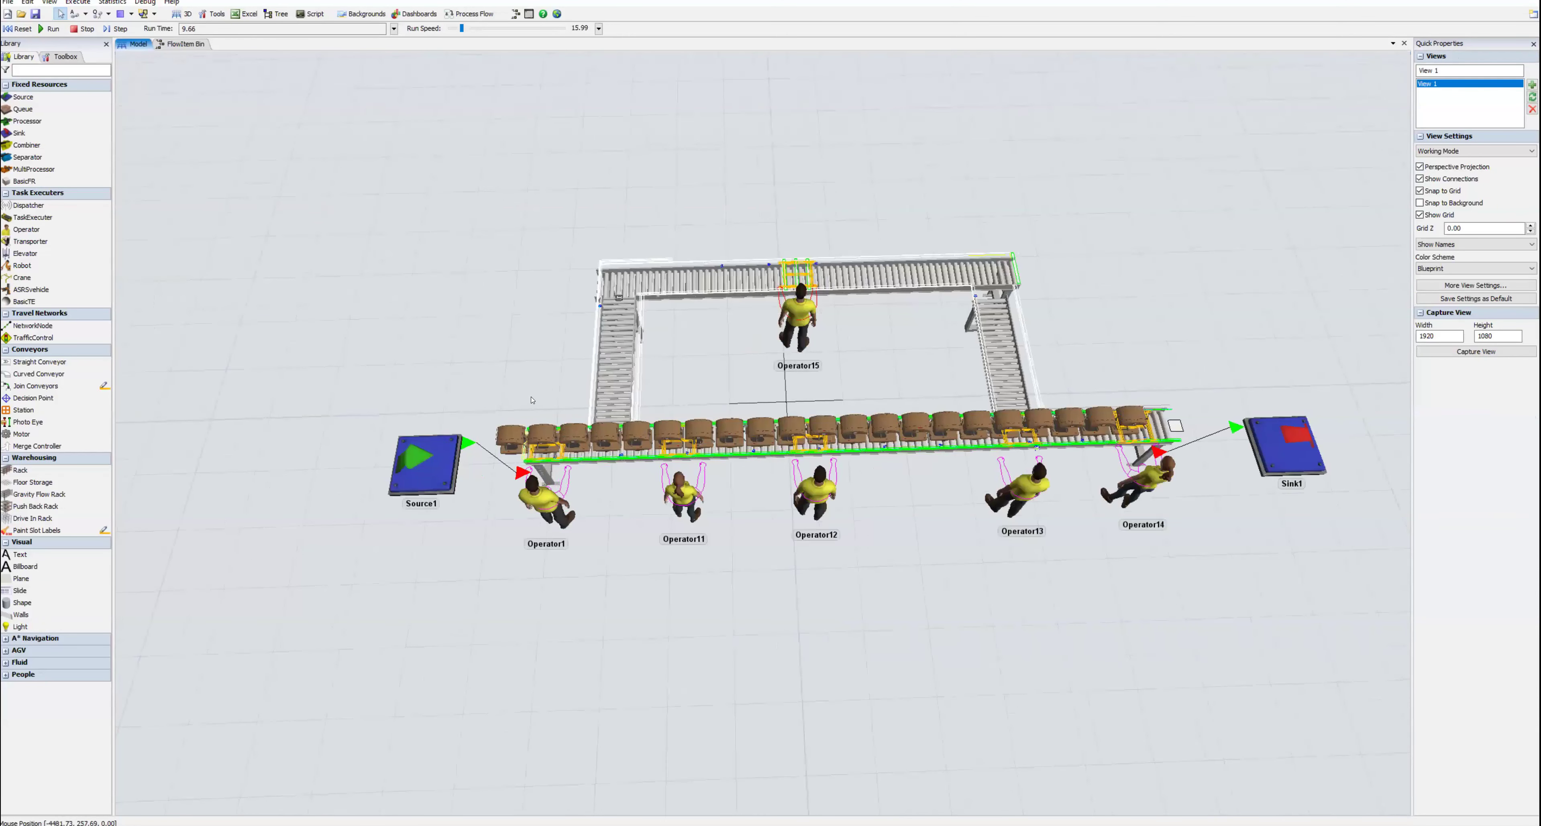
click(509, 435)
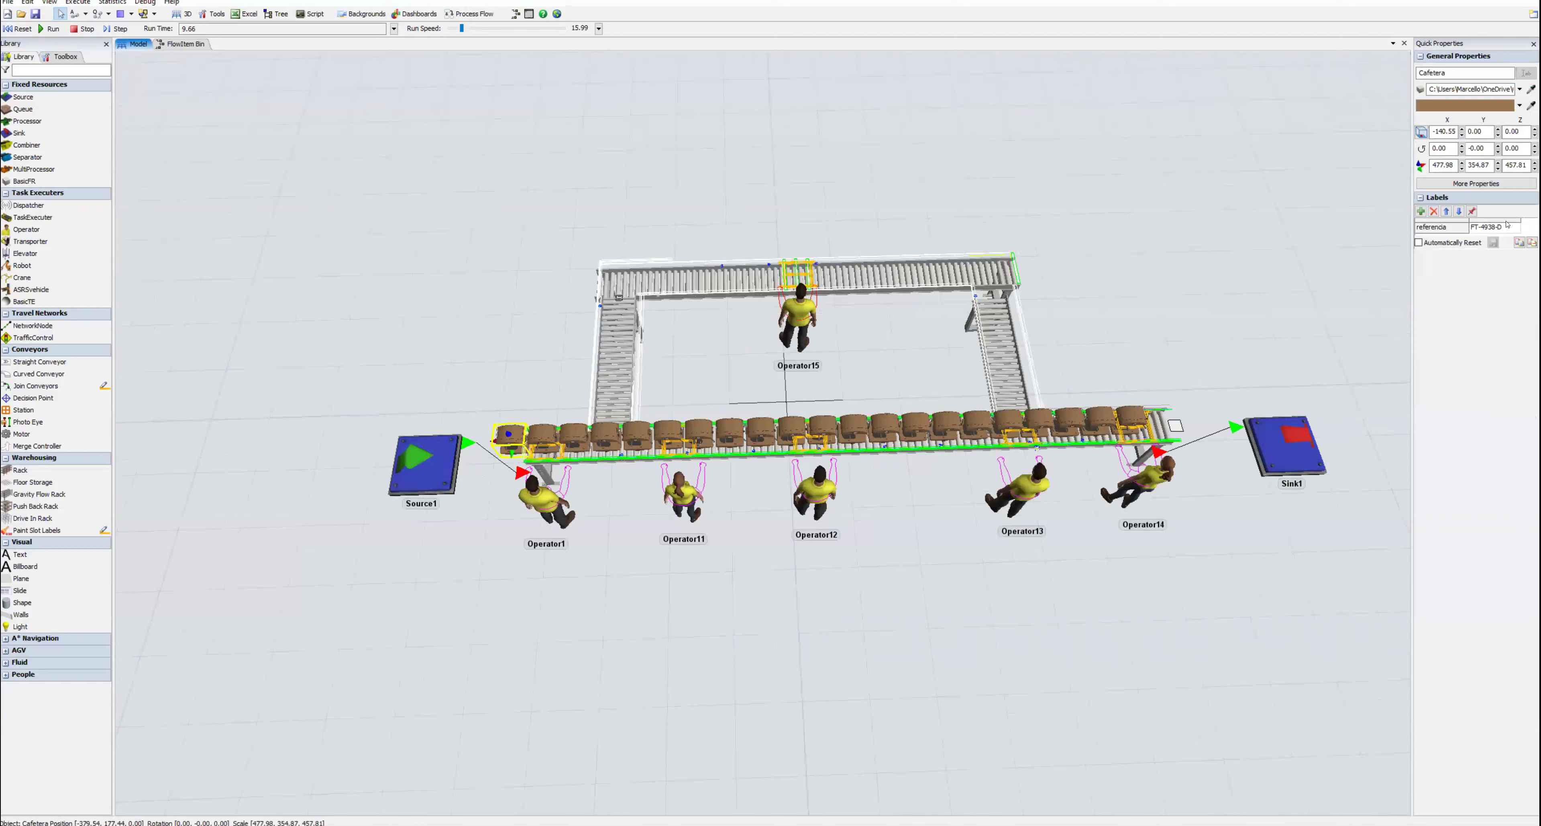
double_click(1503, 228)
Step: Add an On Creation trigger to the Source with the visual option Set Color By Case
click(460, 436)
click(441, 453)
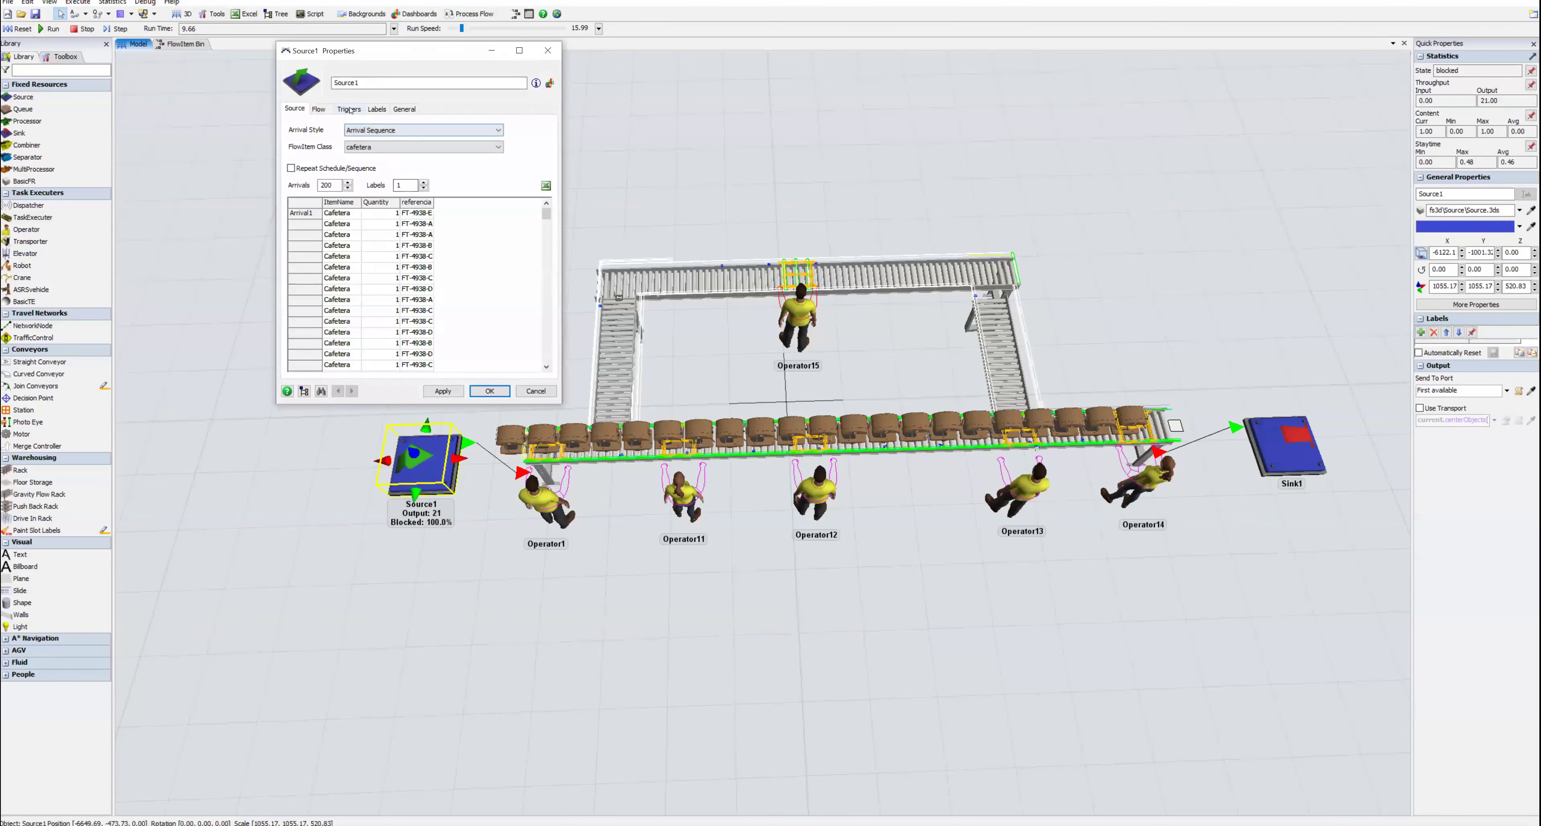
click(350, 110)
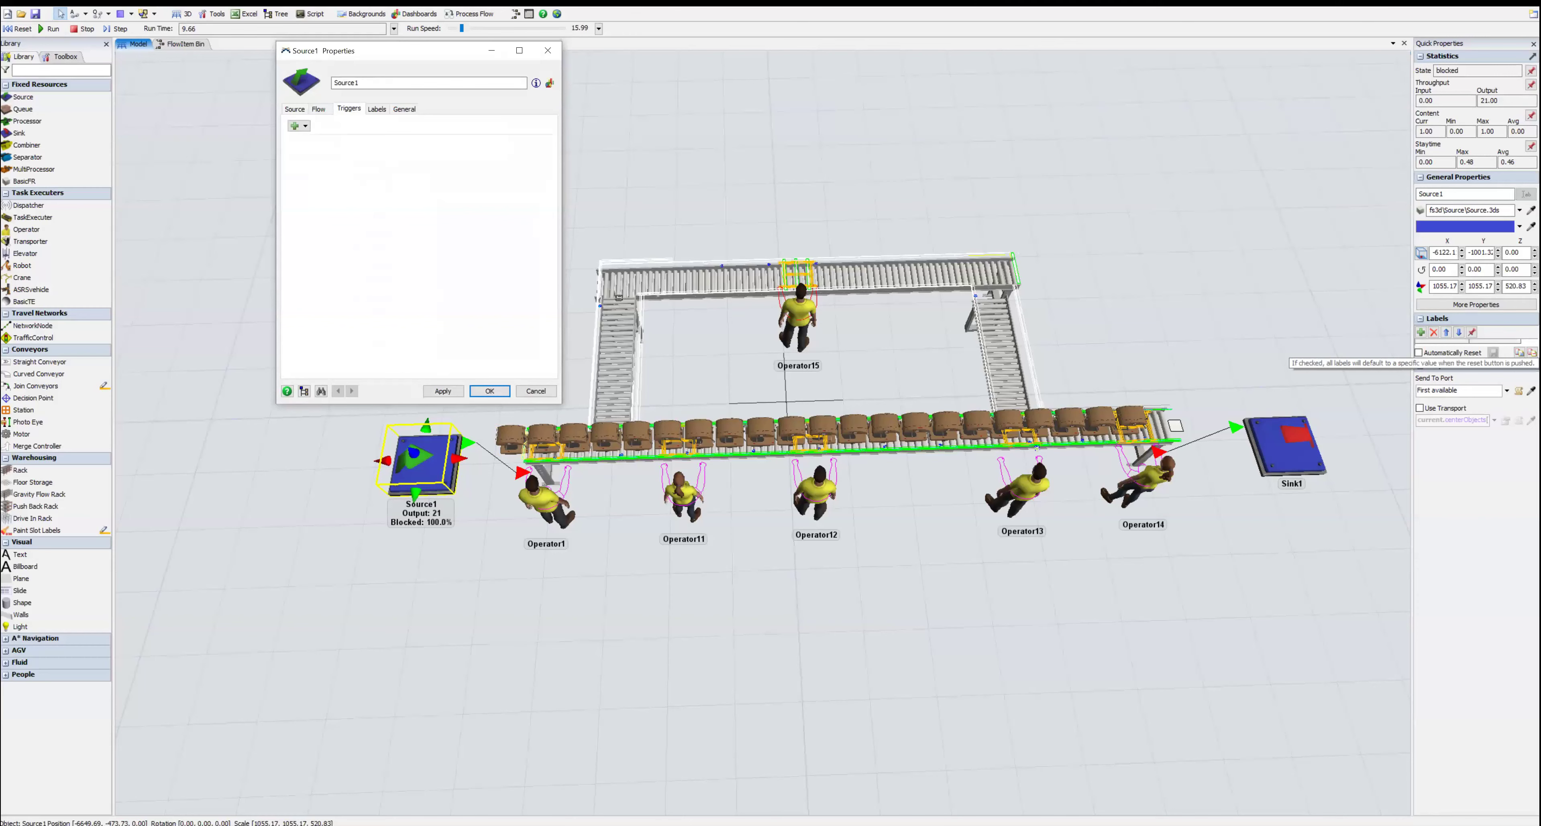
click(299, 126)
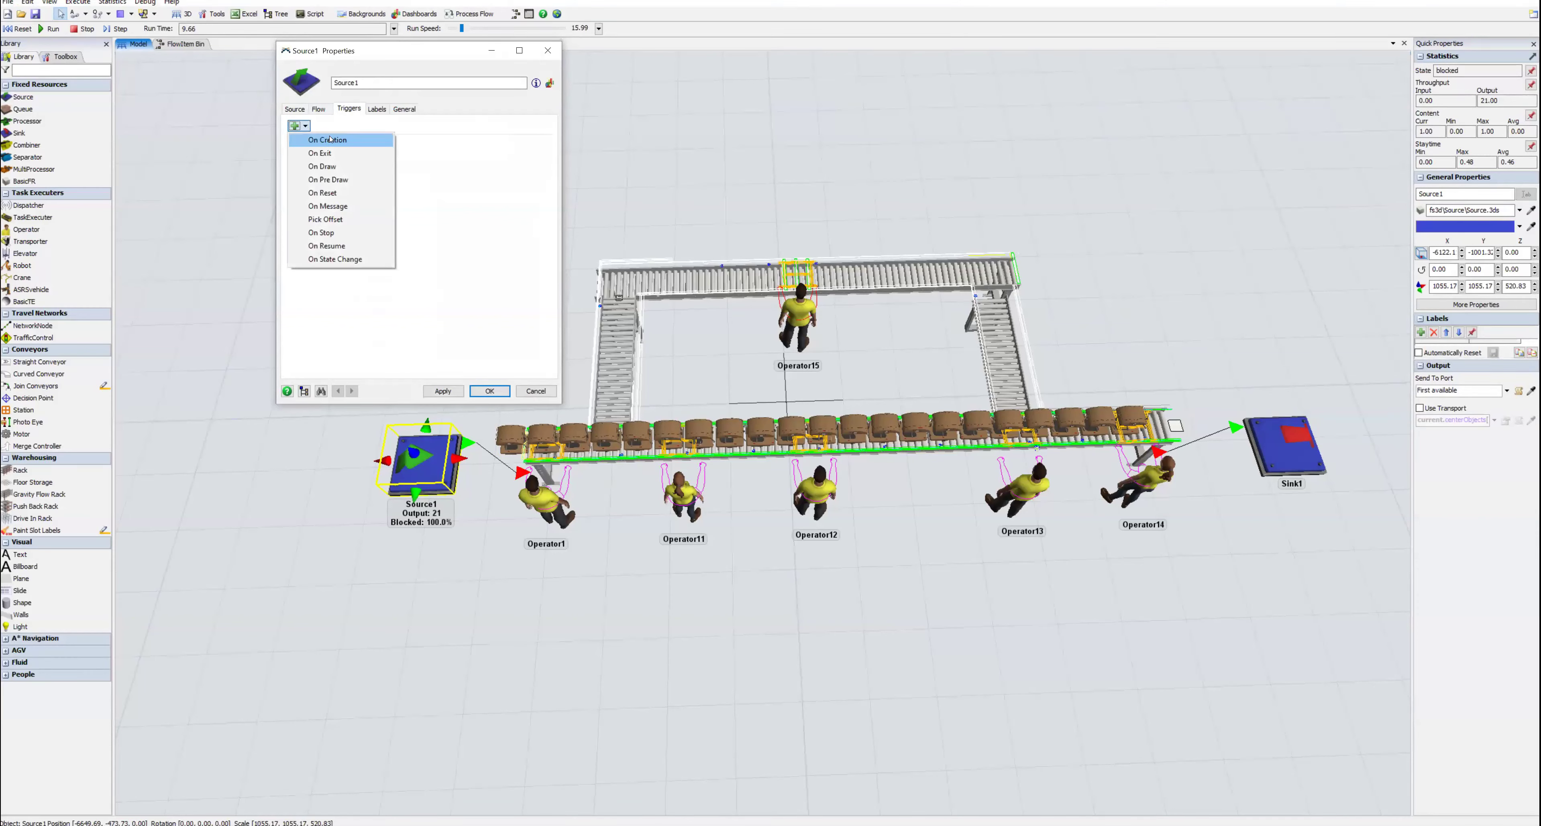
click(329, 139)
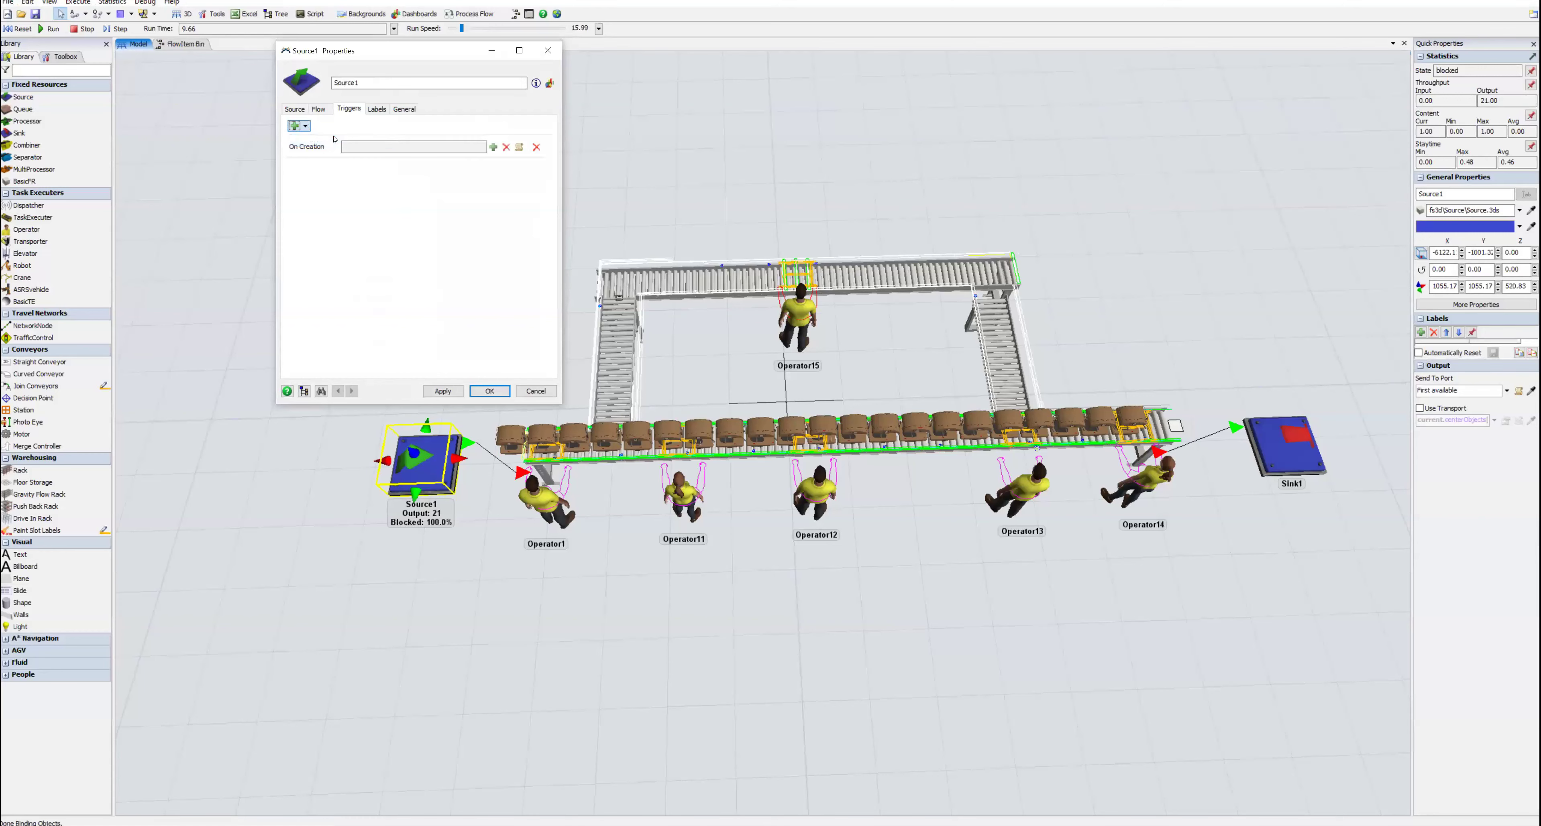
click(493, 146)
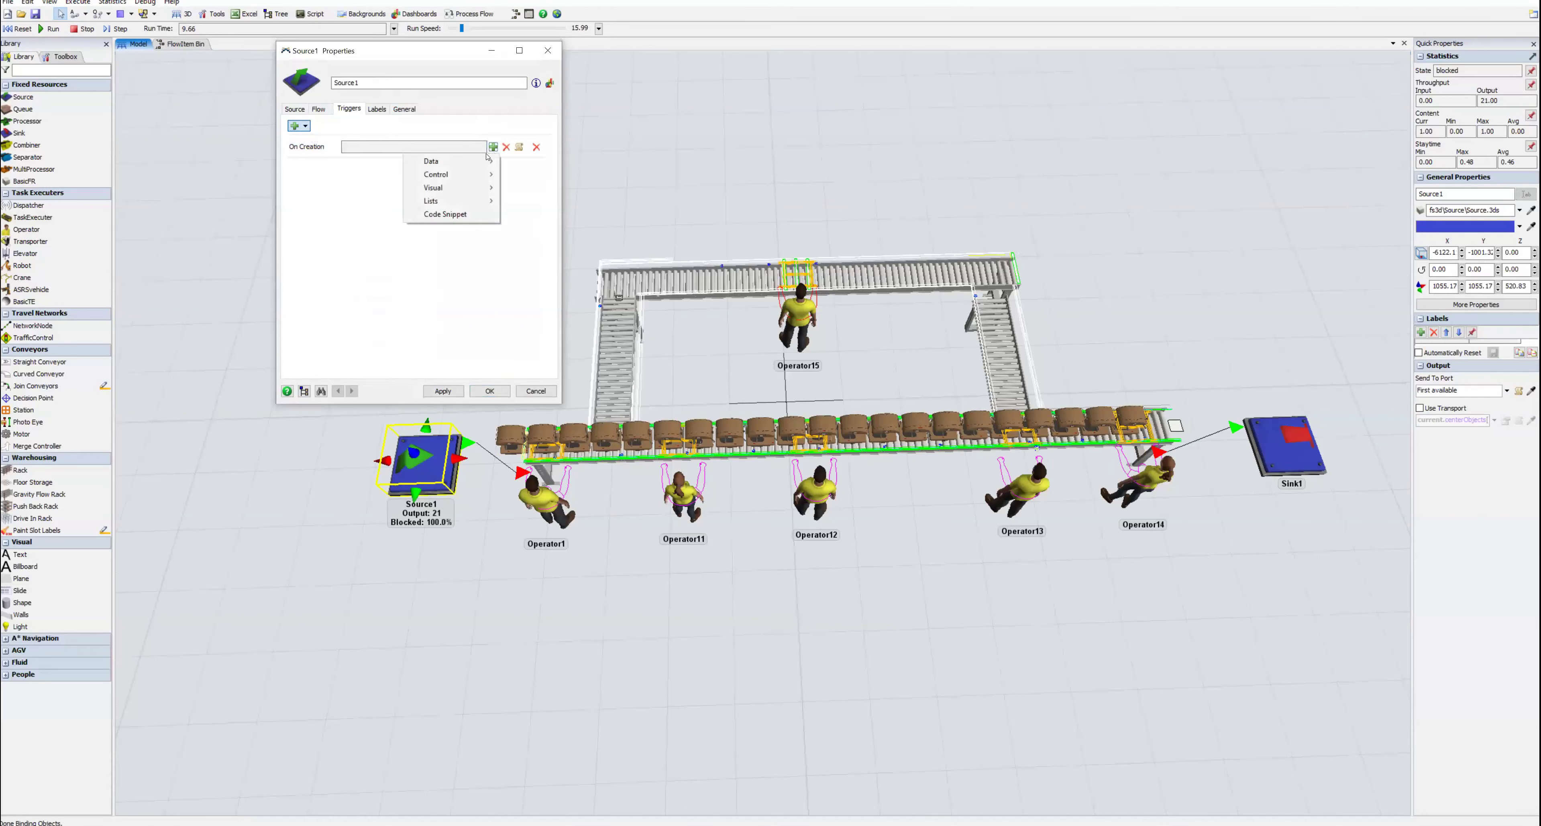
mouse_move(472, 188)
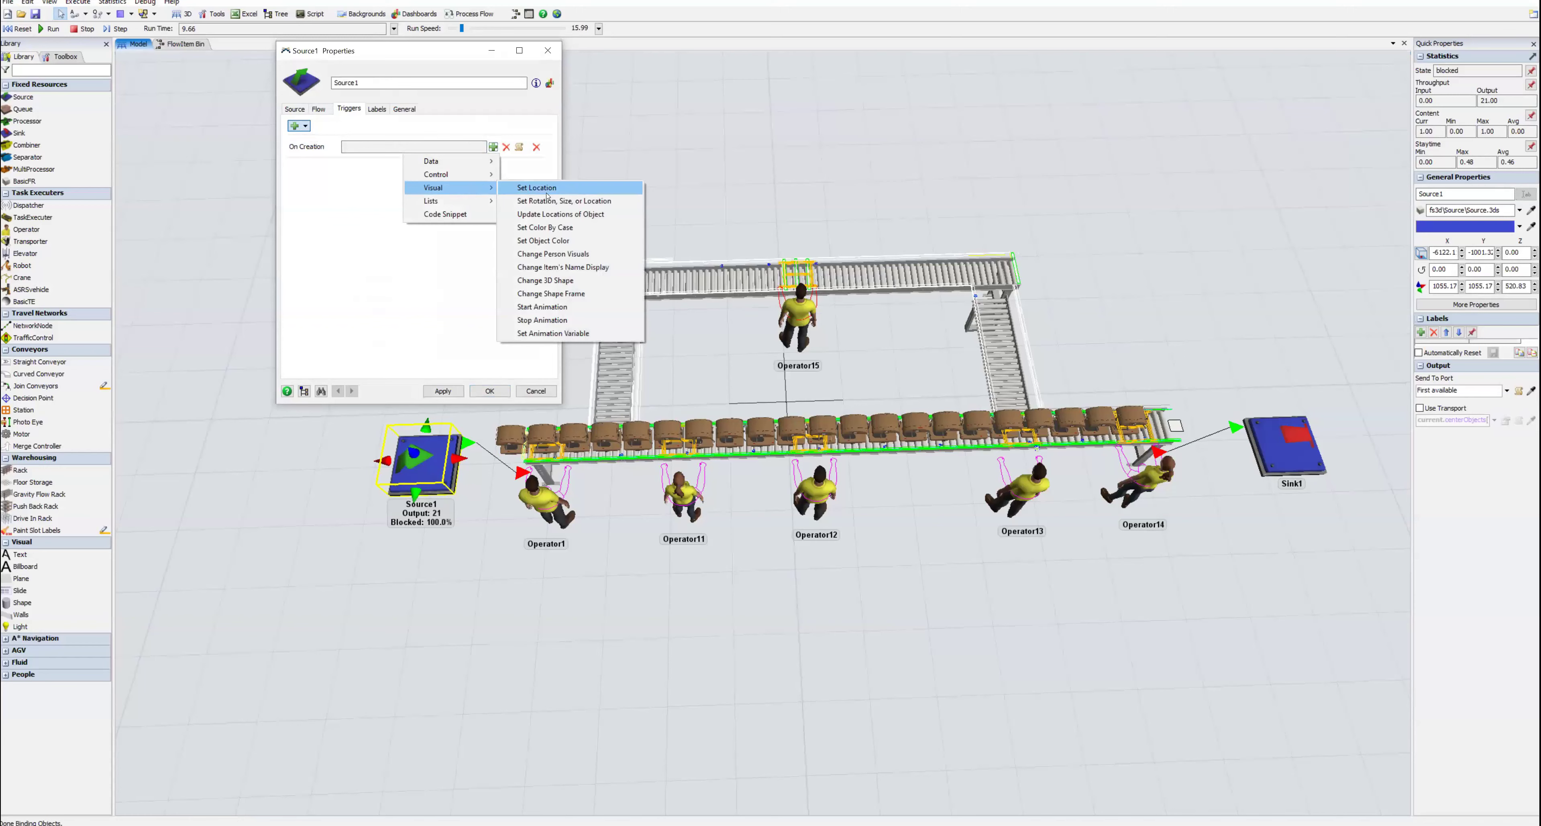
click(556, 228)
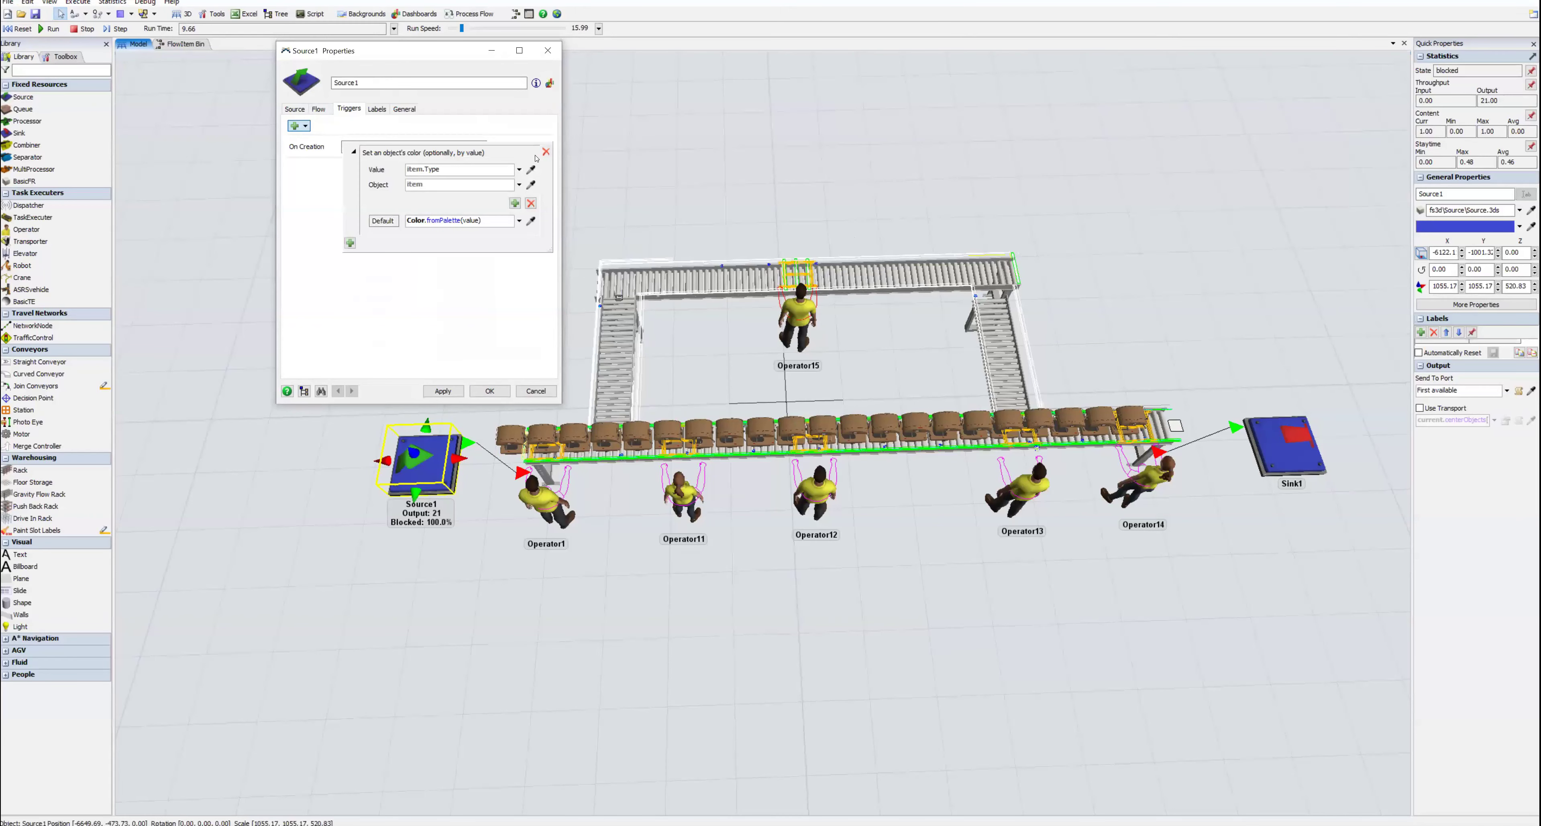
Step: Set the color trigger's Value to item.referencia and add five cases below the default
double_click(432, 169)
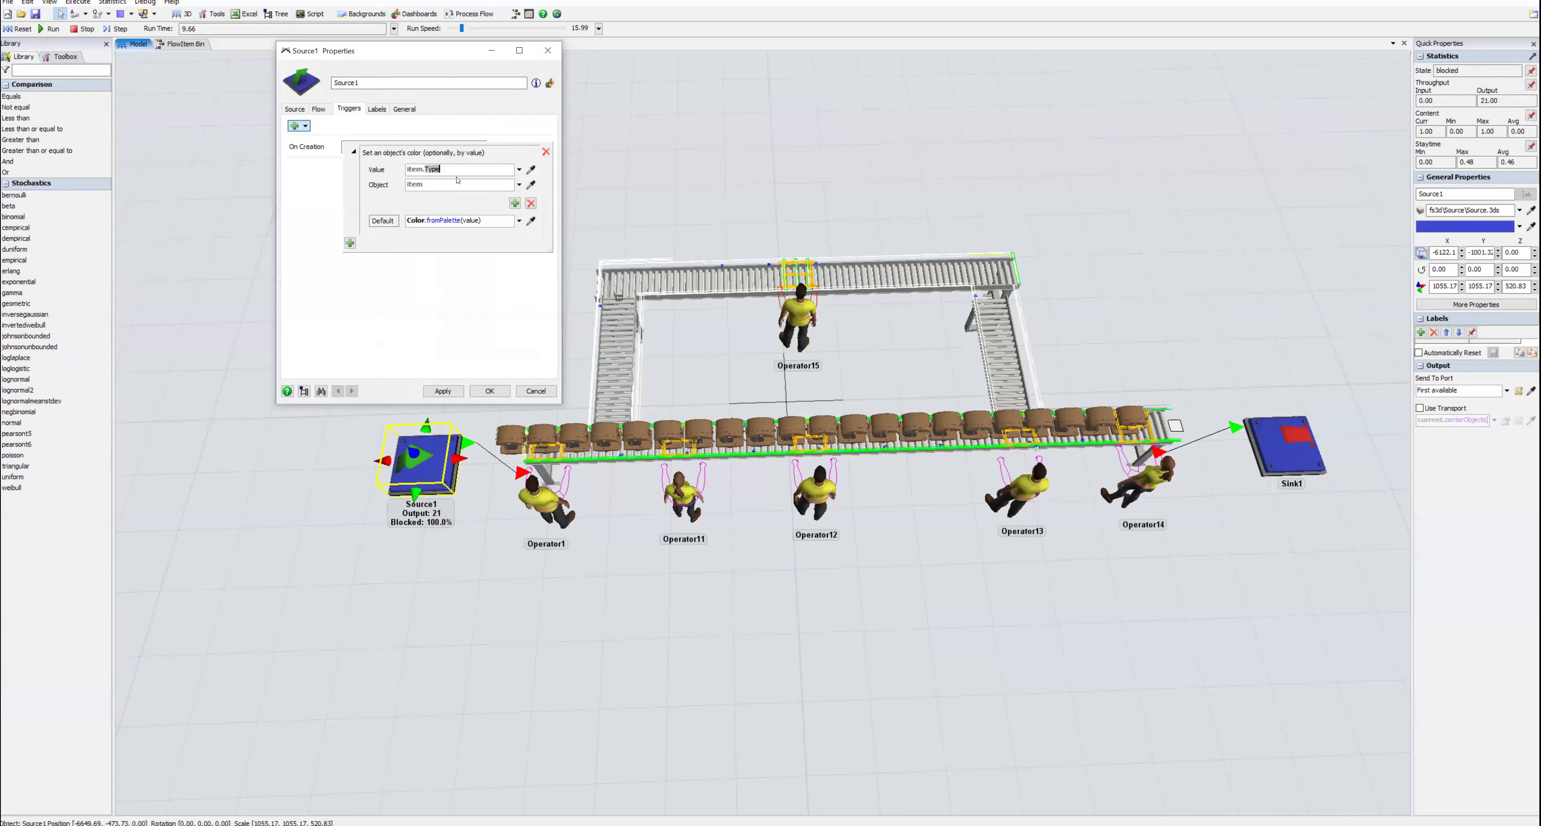
text(refere)
click(515, 205)
click(515, 204)
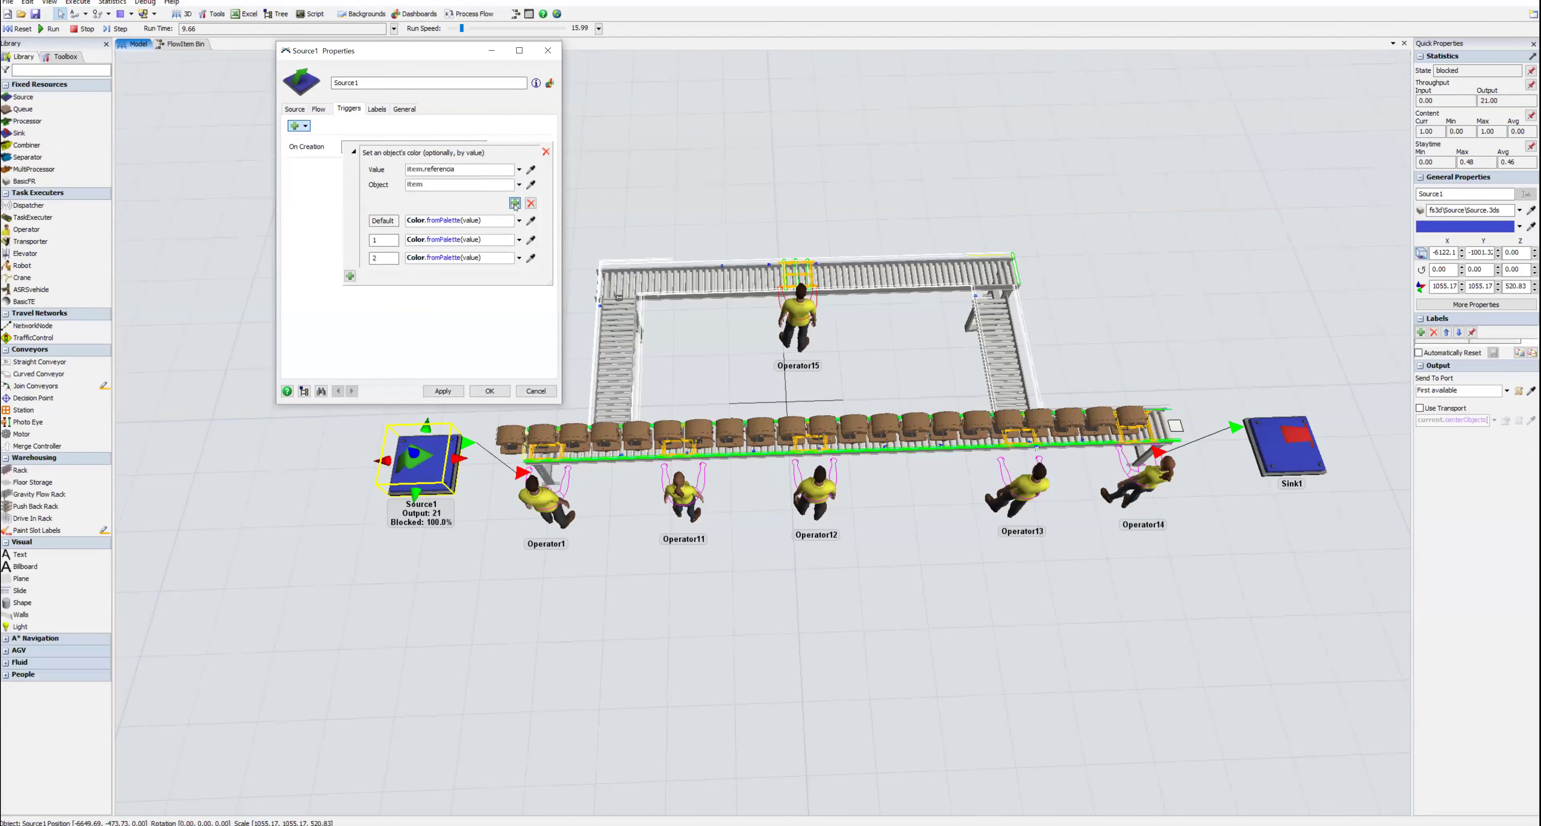
click(515, 204)
click(515, 204)
click(515, 204)
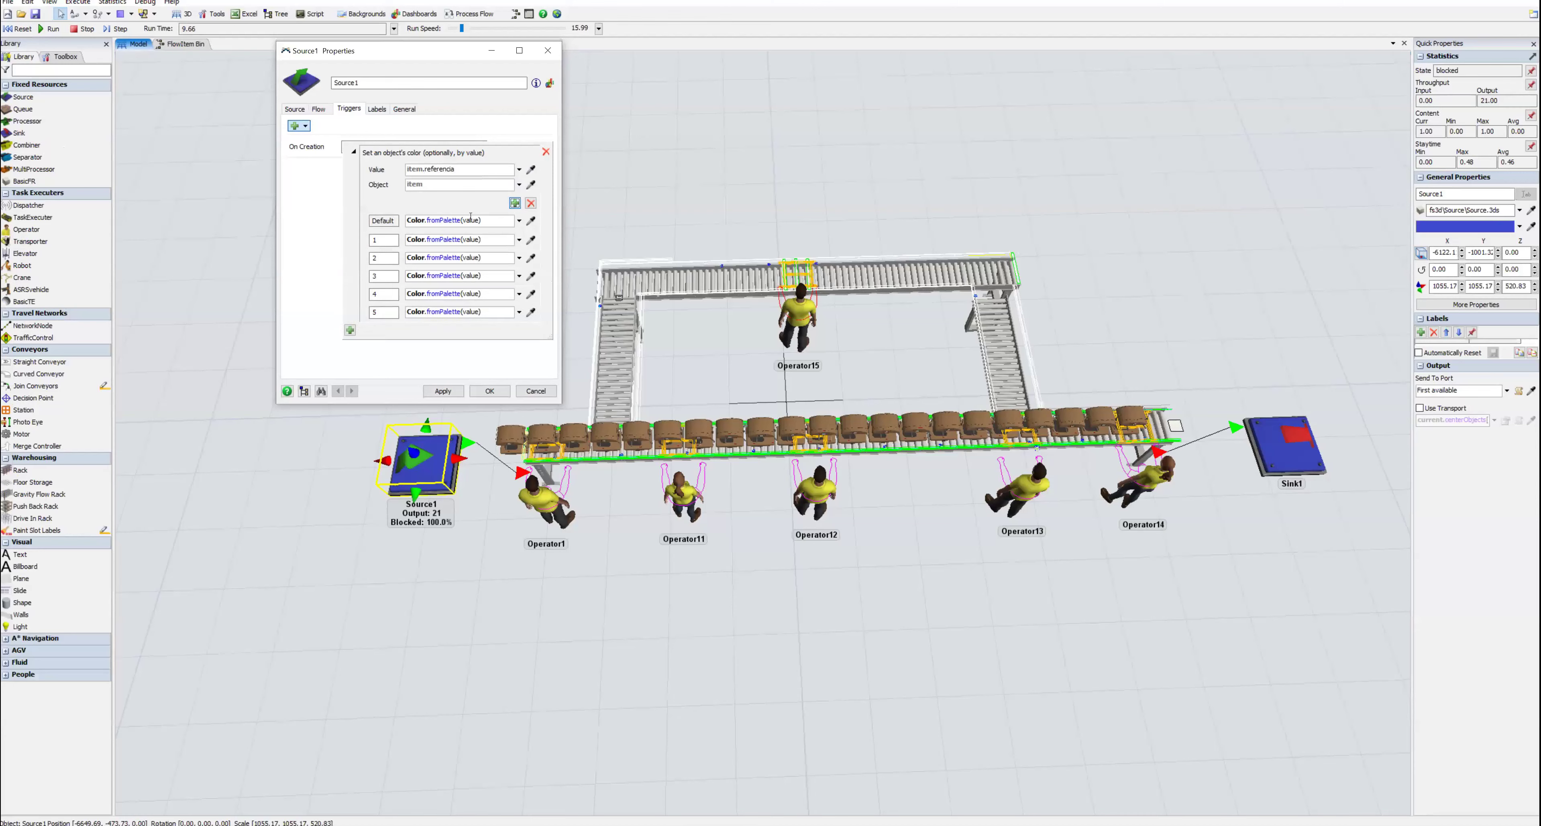
Step: Set the first color case to "FT-4938-A" in quotation marks and choose Color.byNumber(value) as its color
click(389, 241)
text(-4938-D)
key(BackSpace)
text(A)
key(shift+Home)
key(Home)
text(")
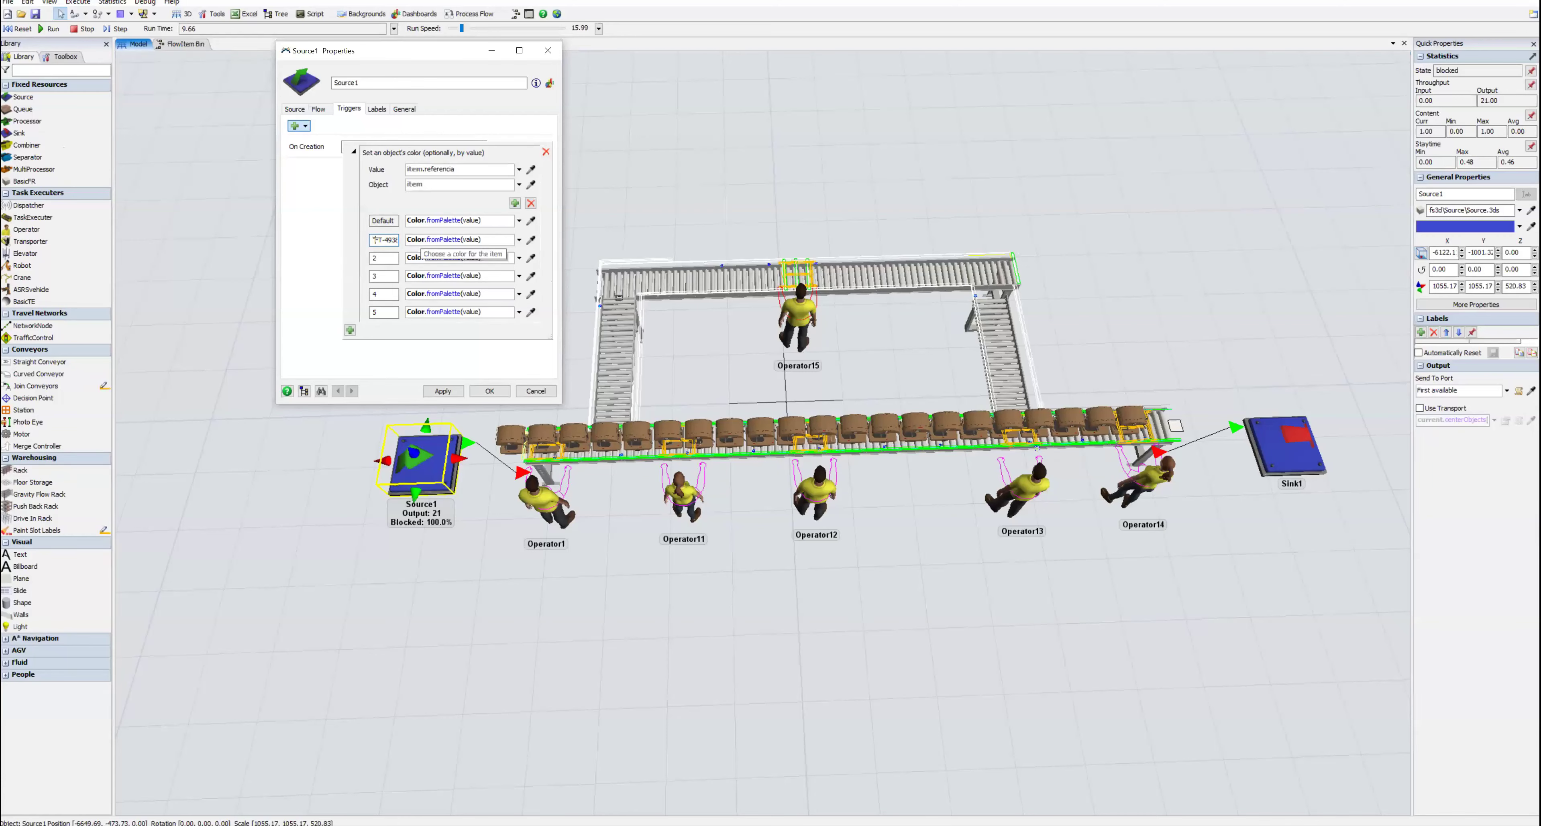
click(519, 240)
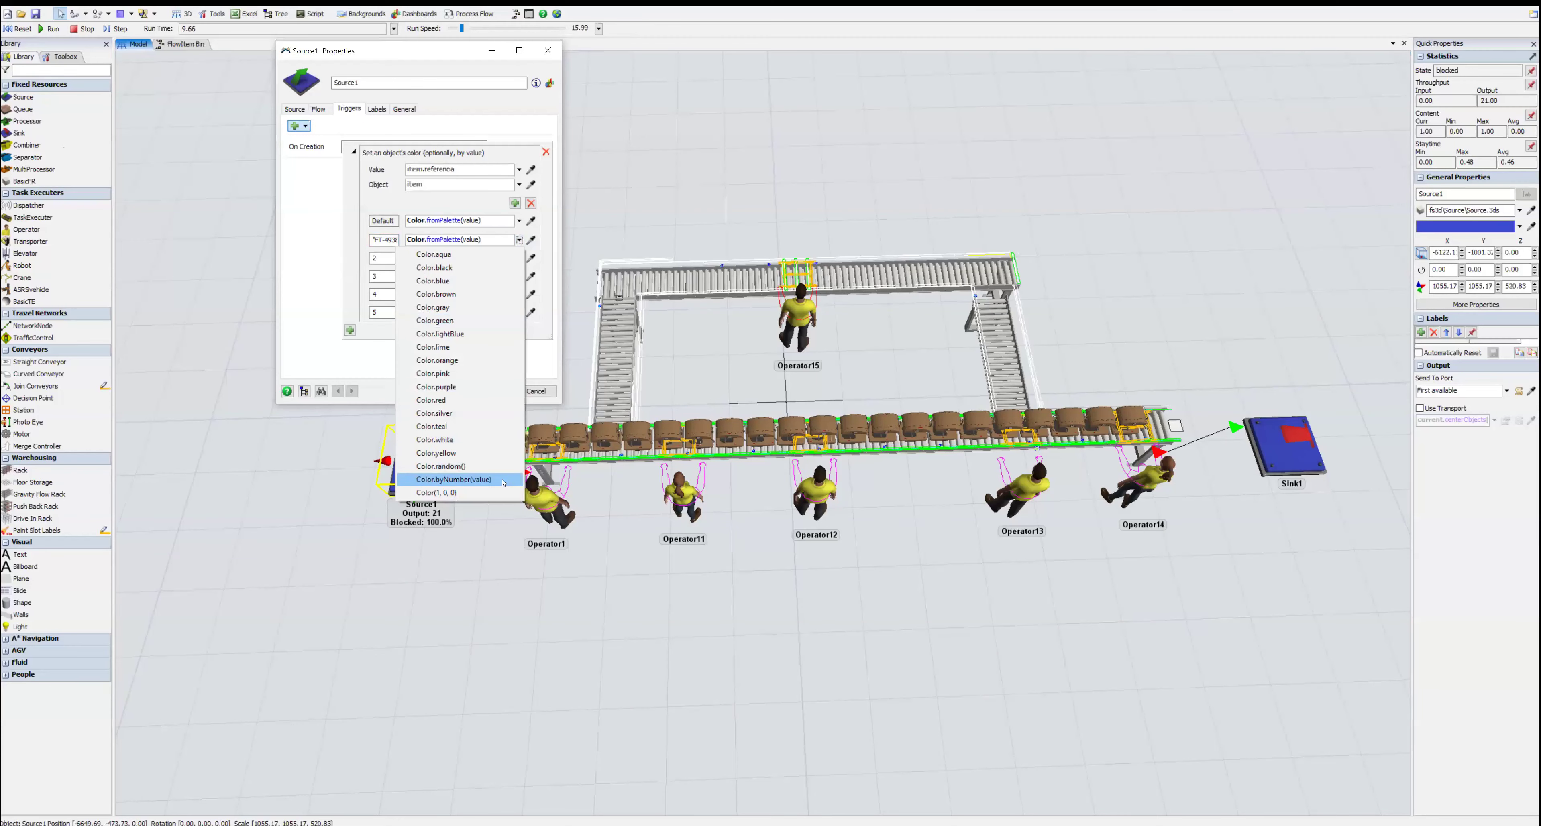
click(453, 479)
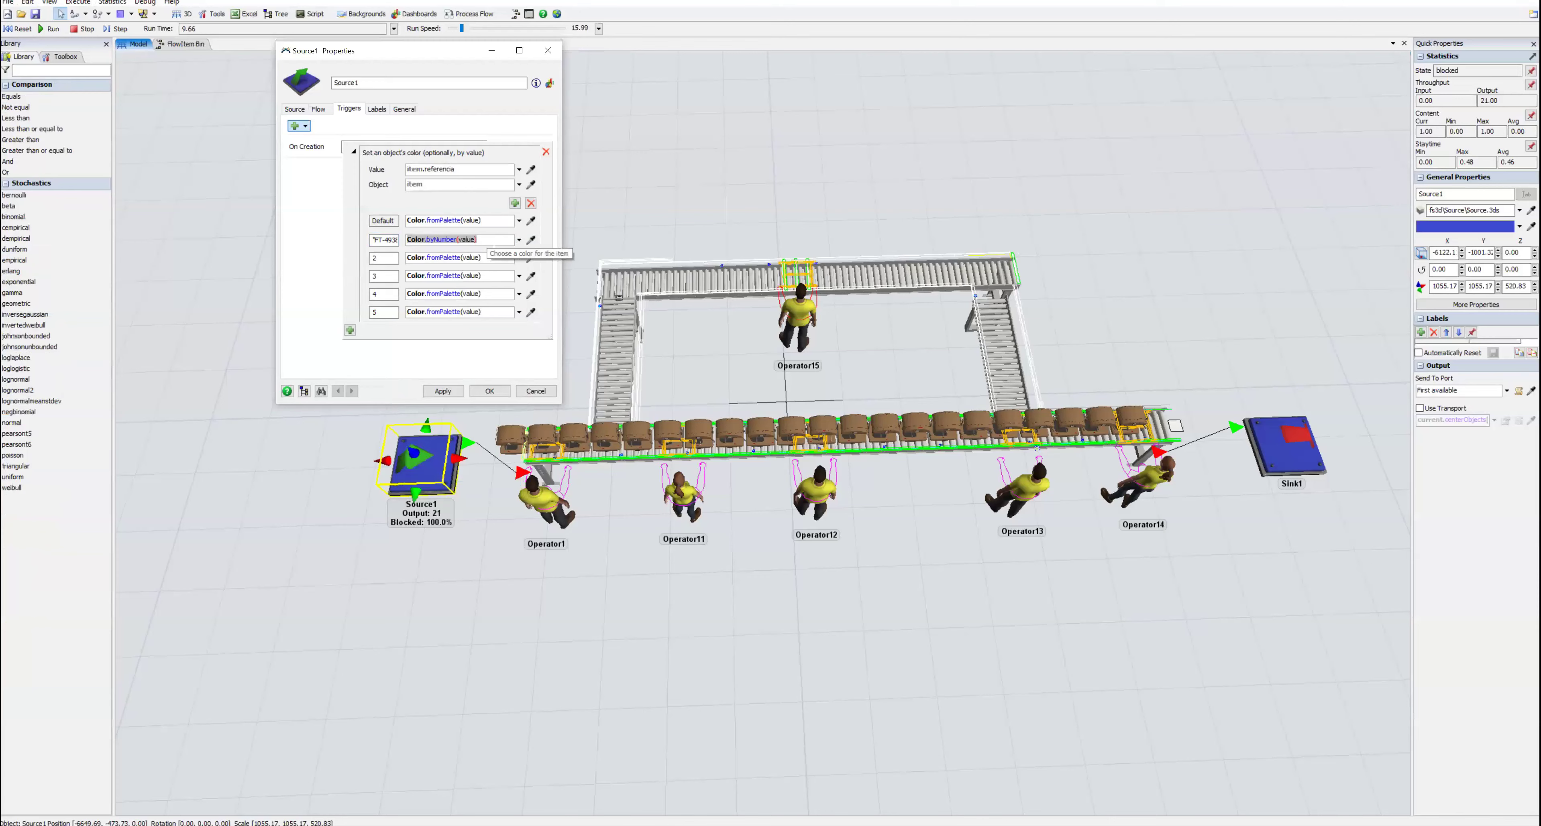
Step: Set the color of the default and of cases 2 to 5 to Color.byNumber(value) in the color trigger
click(486, 221)
key(ctrl+a)
text(Color.byNumber(value))
click(488, 257)
key(ctrl+a)
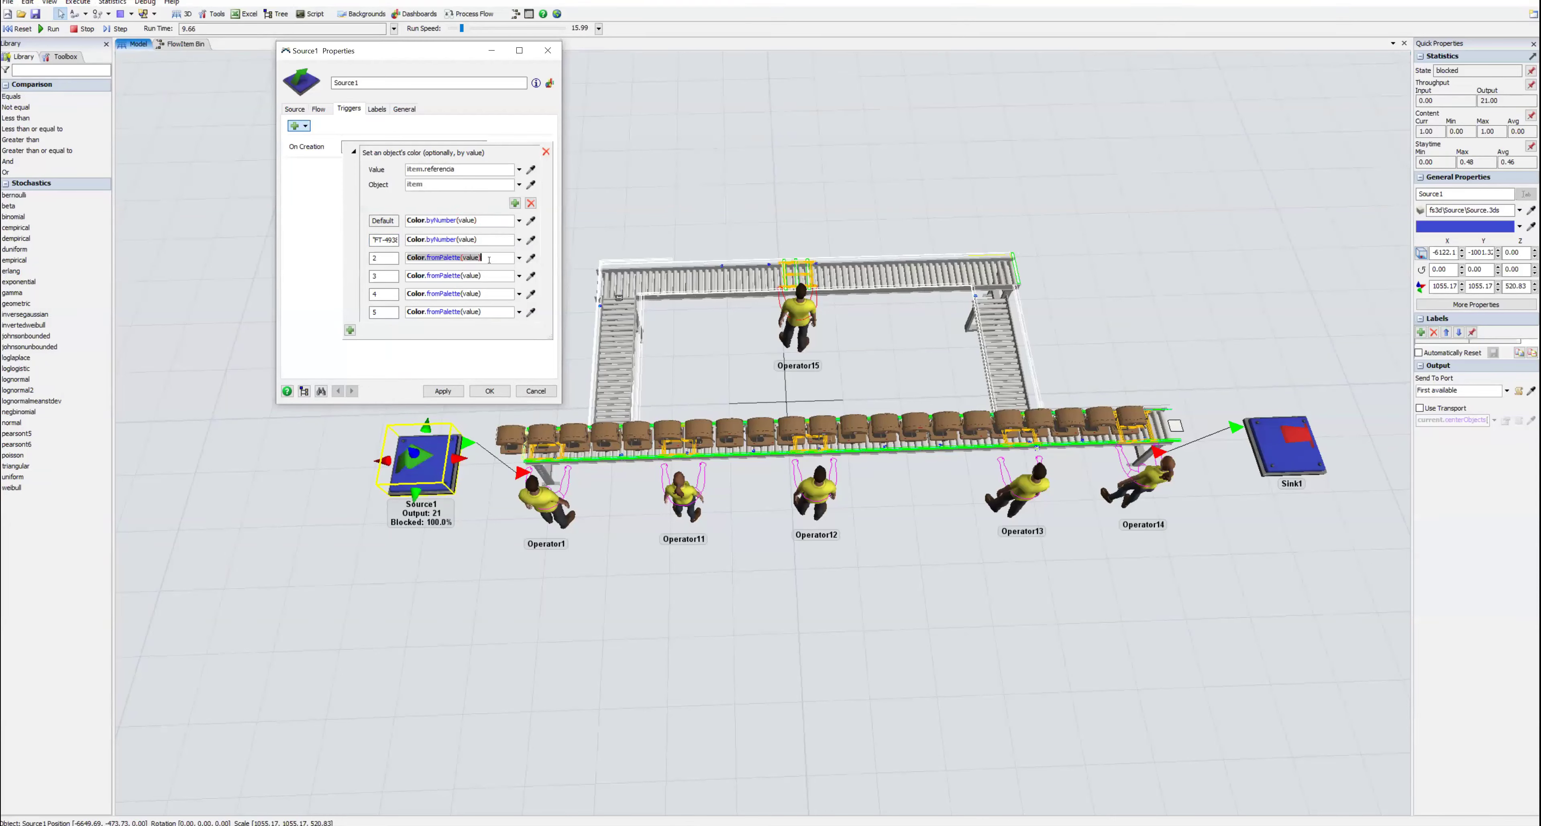
text(Color.byNumber(value))
click(518, 275)
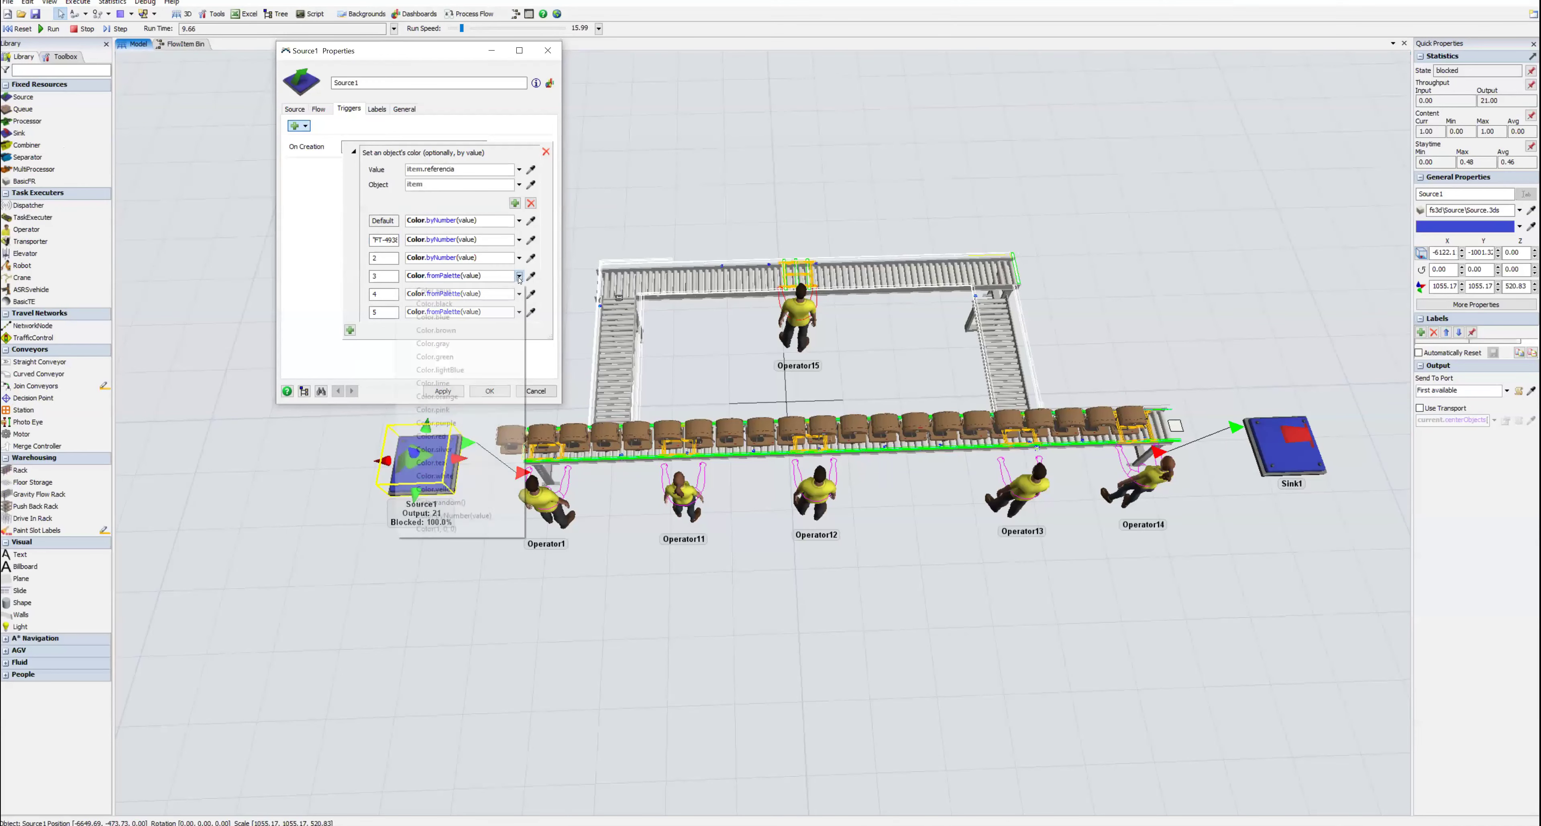
click(489, 516)
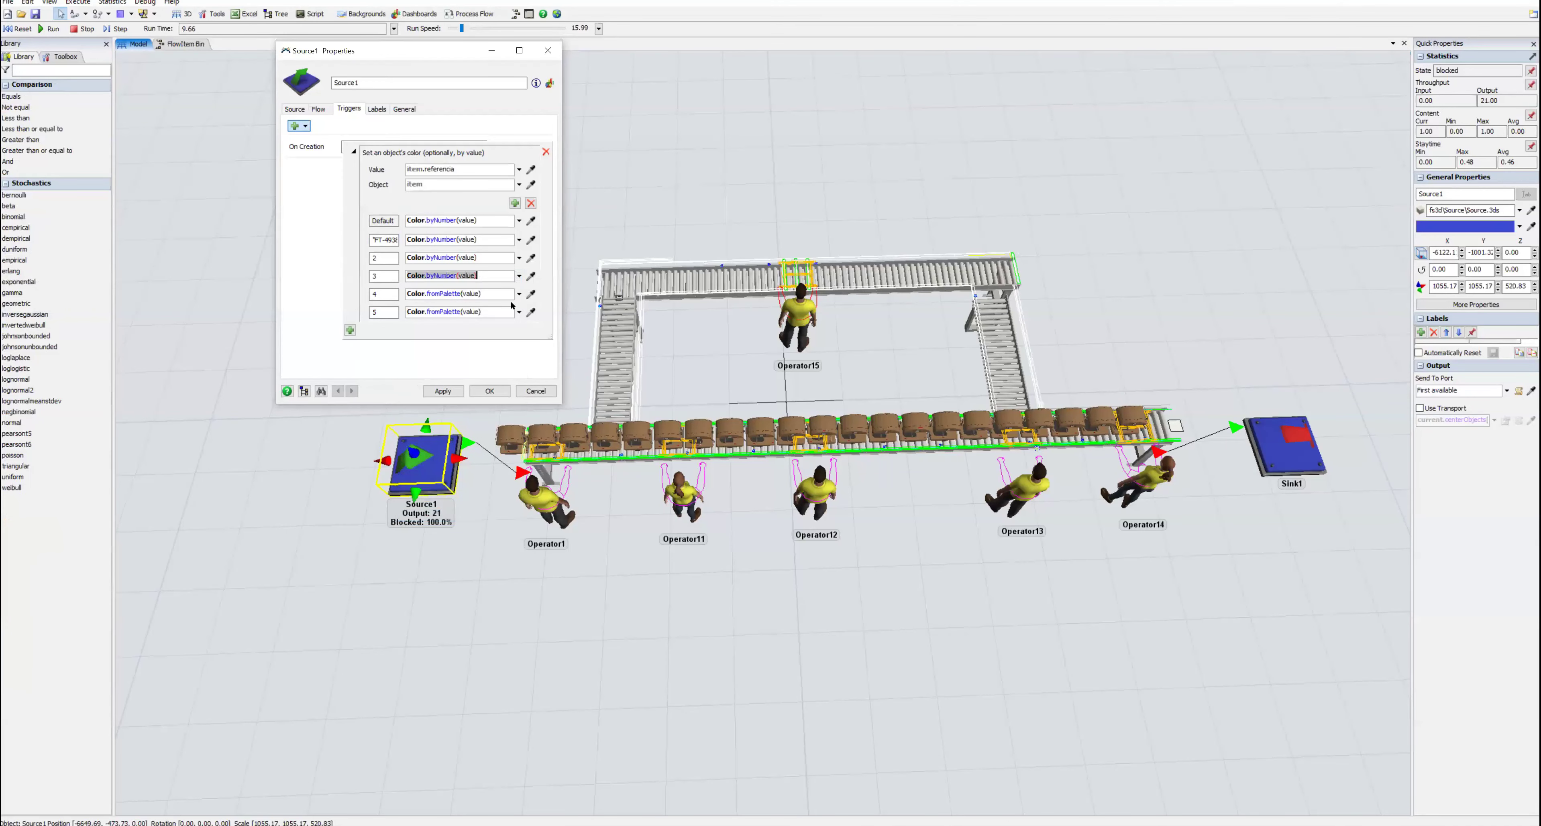
click(518, 293)
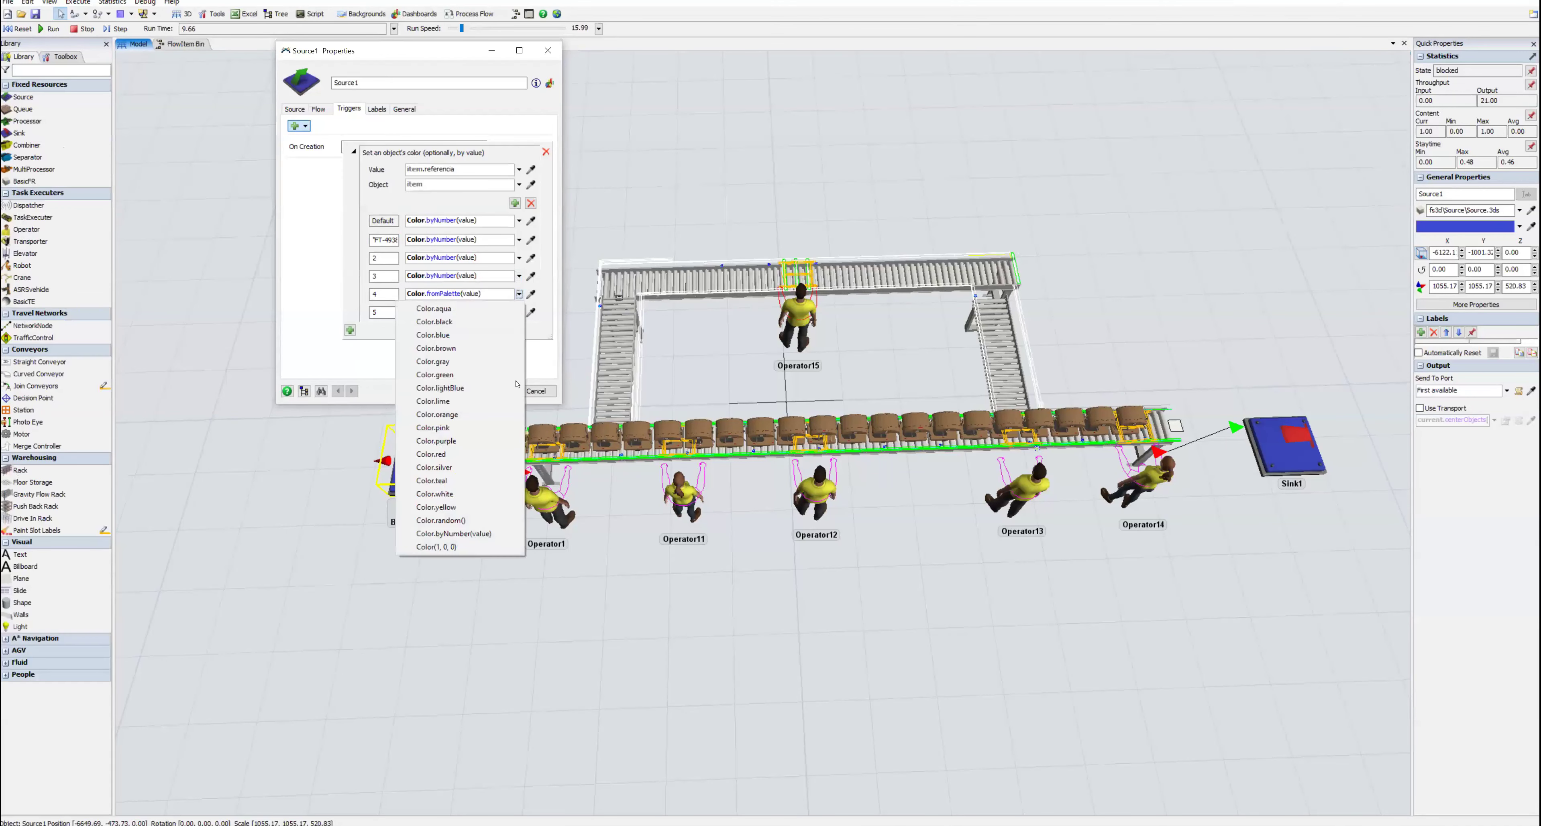
click(489, 533)
click(519, 311)
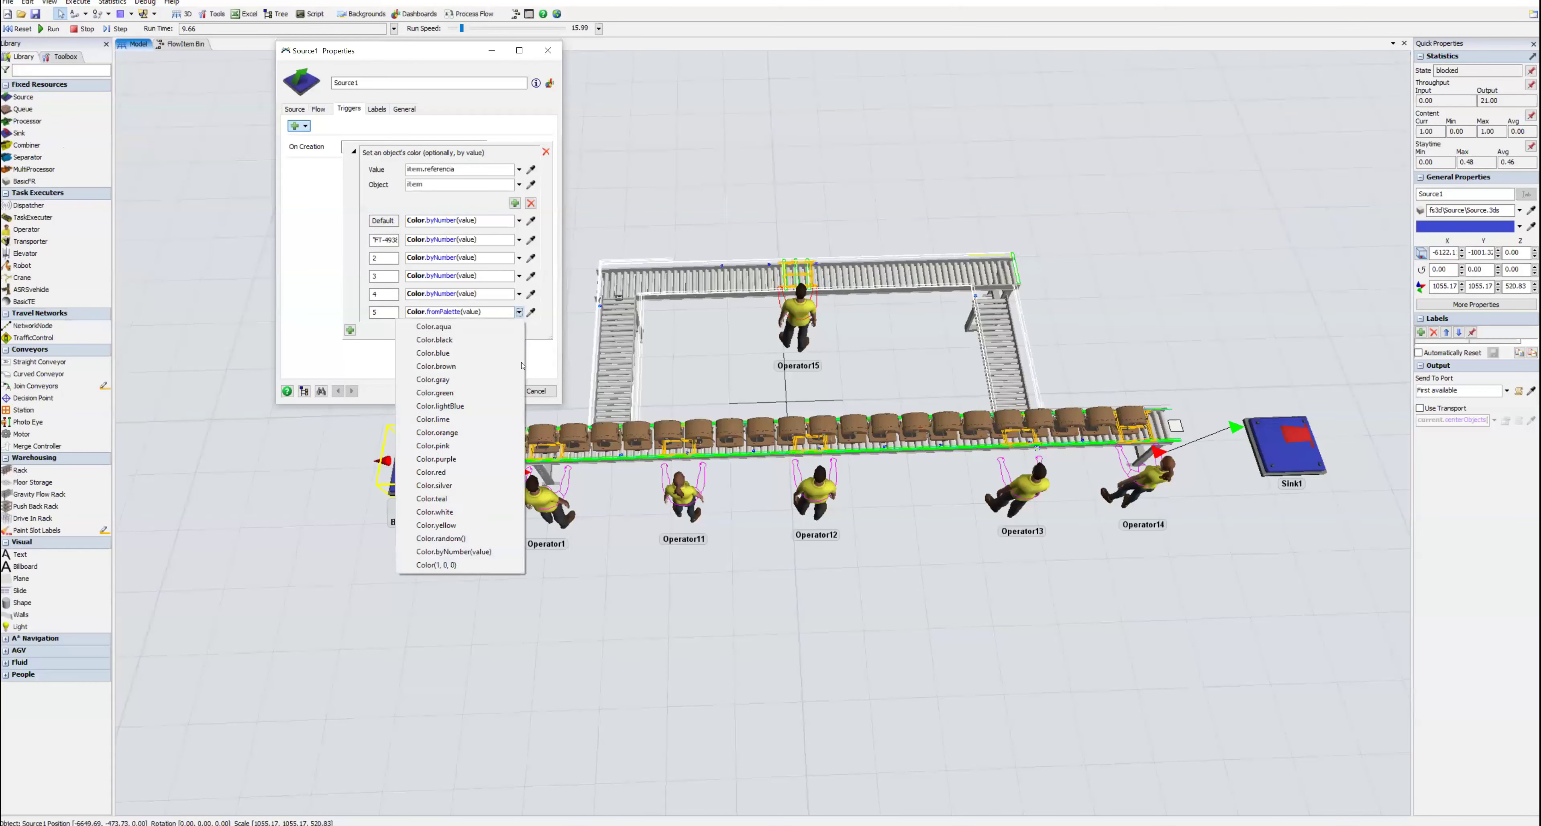
click(489, 551)
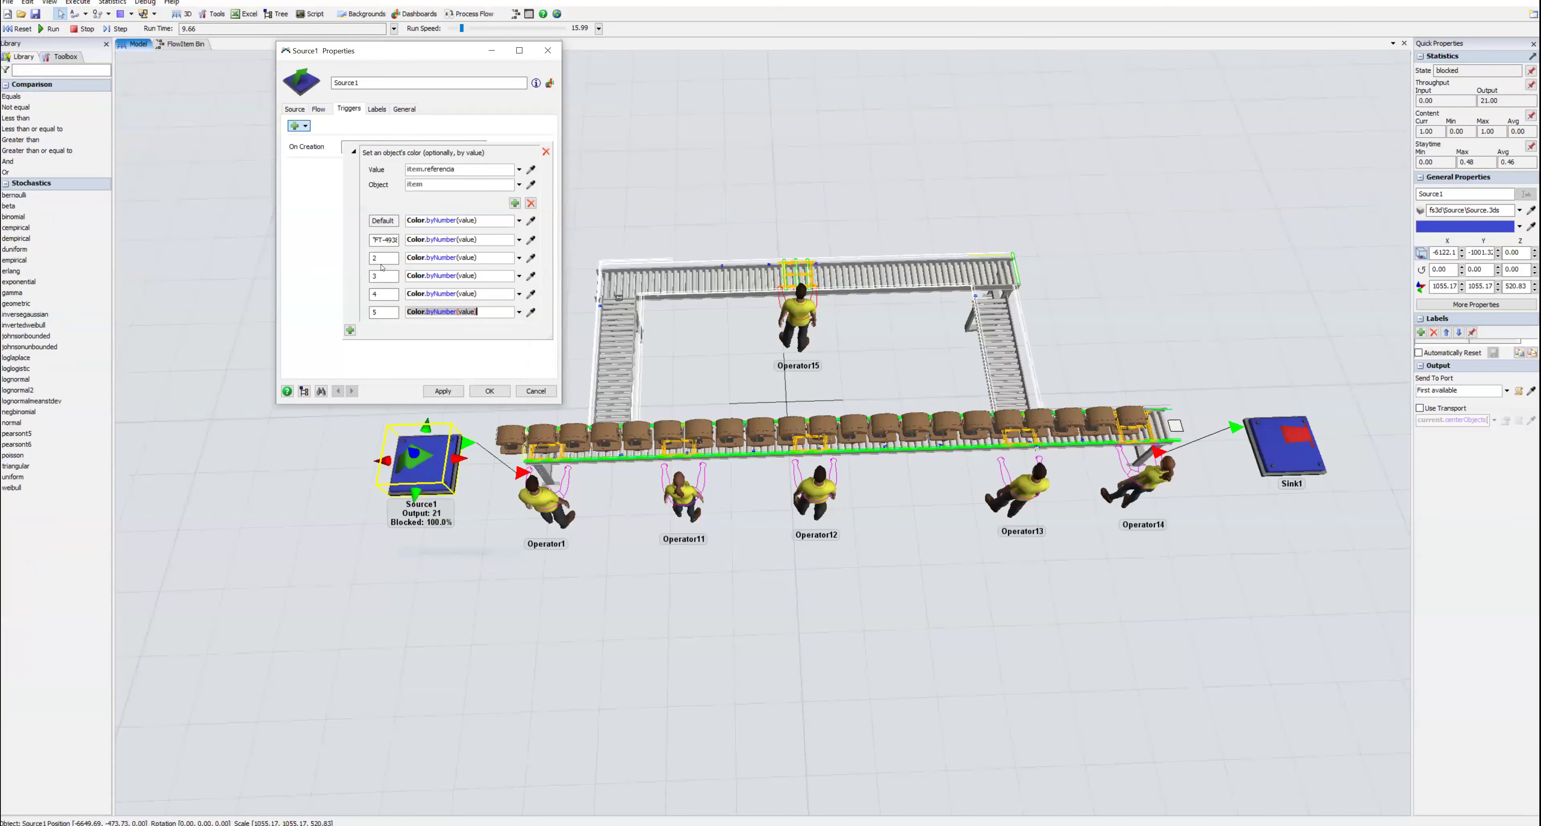
Step: Set cases 2 to 5 to "FT-4938-B", "FT-4938-C", "FT-4938-D" and "FT-4938-E", each in quotation marks
click(370, 239)
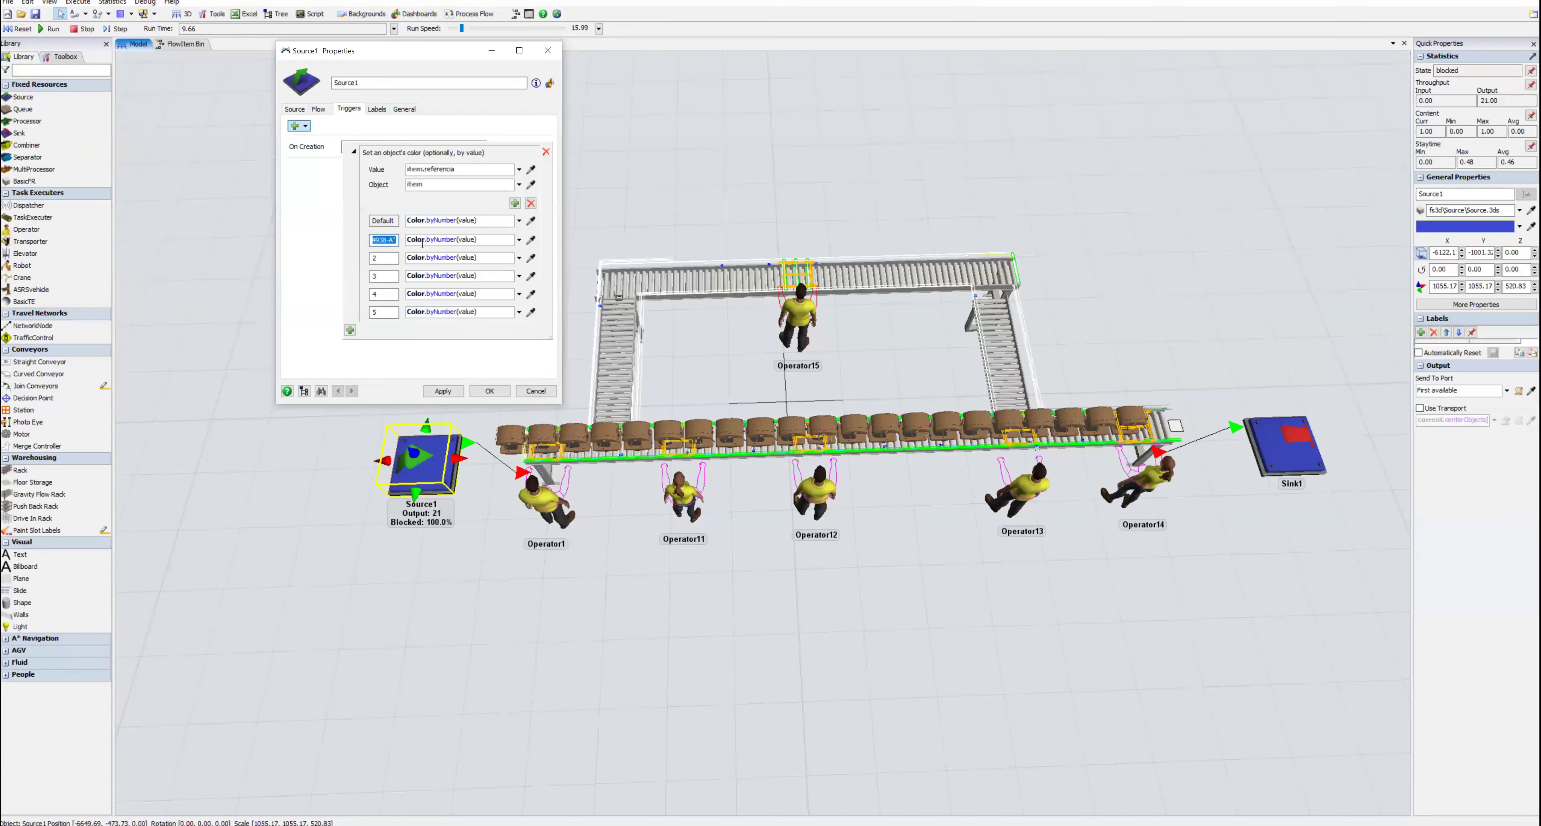
click(386, 259)
key(ctrl+v)
key(Left)
key(BackSpace)
text(B")
click(397, 275)
text(4938-A")
key(BackSpace)
text(C)
click(390, 296)
text("4938-D")
text("4938-A")
key(BackSpace)
text(E)
Step: Change the default color and the FT-4938-A case color to Color.byNumber(1)
double_click(472, 220)
key(BackSpace)
text(1)
double_click(469, 239)
text(1)
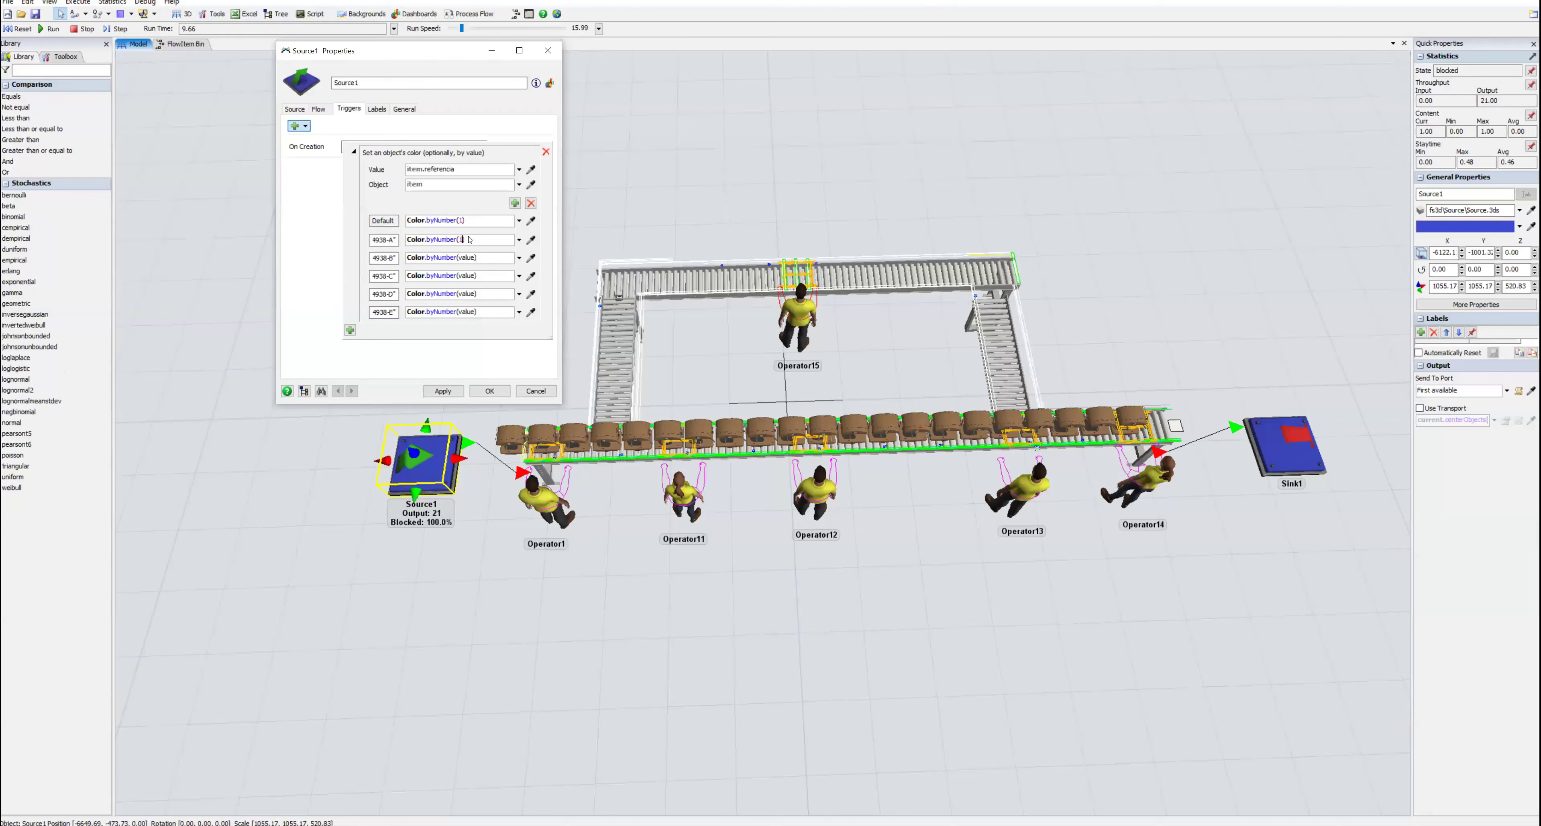
Step: Set the Color.byNumber values of cases B, C, D and E to 37, 26, 59 and 76 and apply the trigger
double_click(467, 258)
text(37)
double_click(466, 275)
text(26)
double_click(467, 294)
text(59)
double_click(465, 311)
text(76)
click(458, 391)
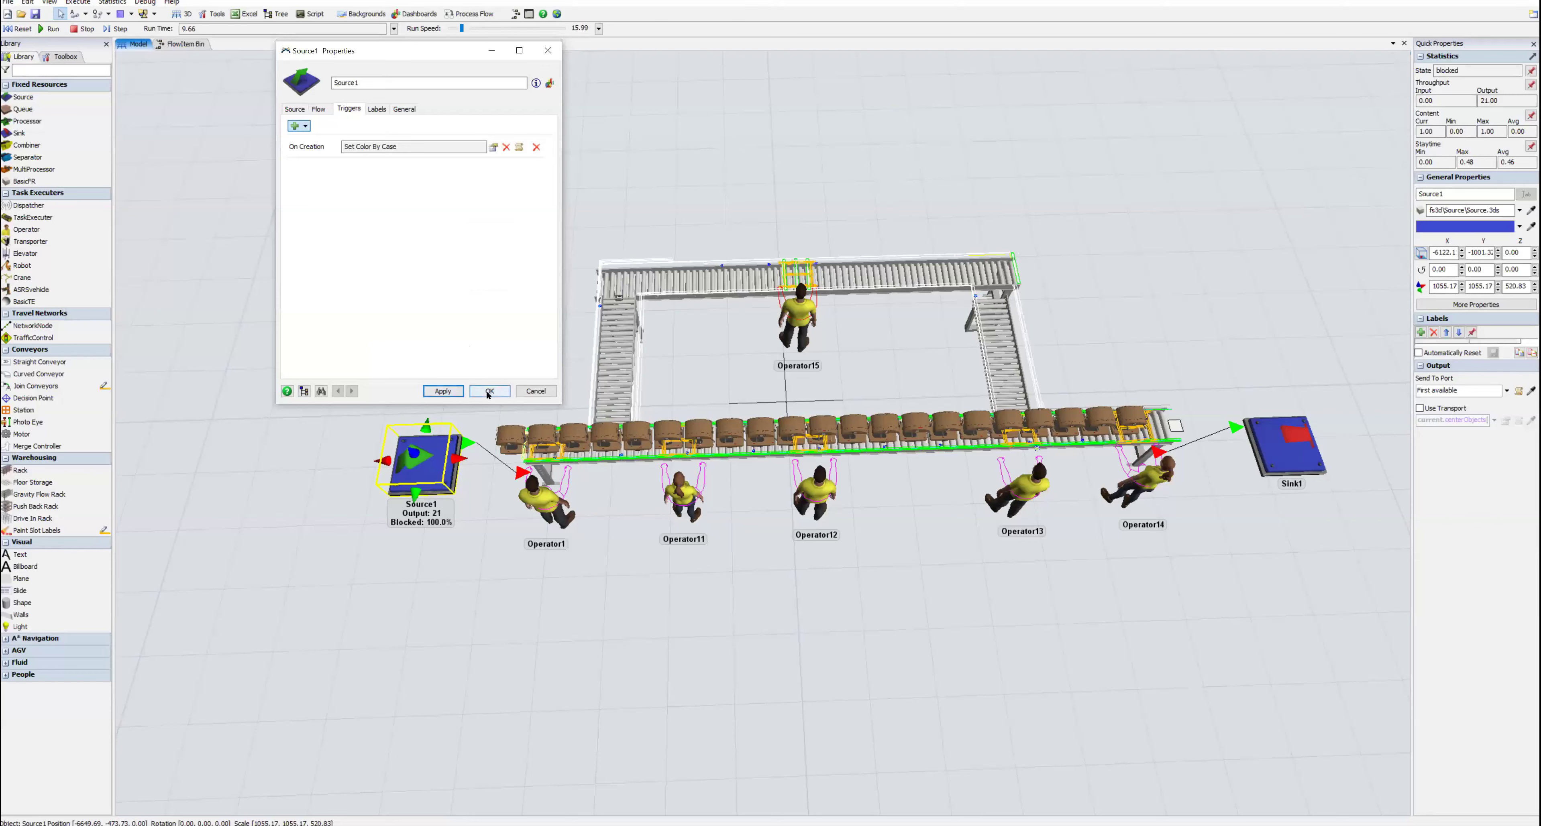
Step: Run the model from zero, slow it to about 0.66, check the coffee makers' colors on the conveyor, and reset the model
click(23, 28)
click(51, 29)
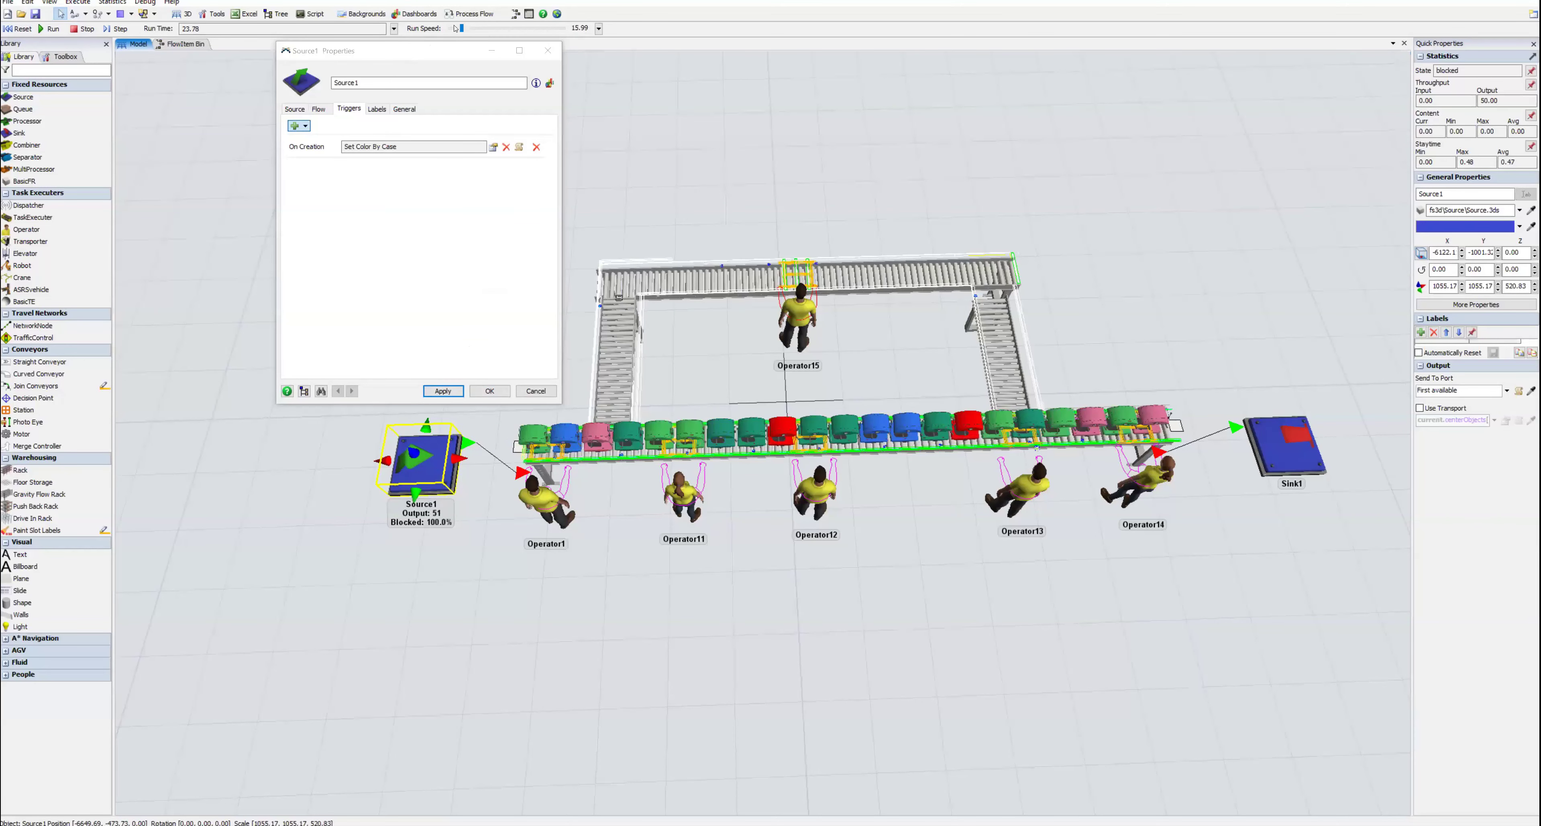
drag(461, 28, 455, 28)
click(464, 589)
right_drag(463, 589, 509, 508)
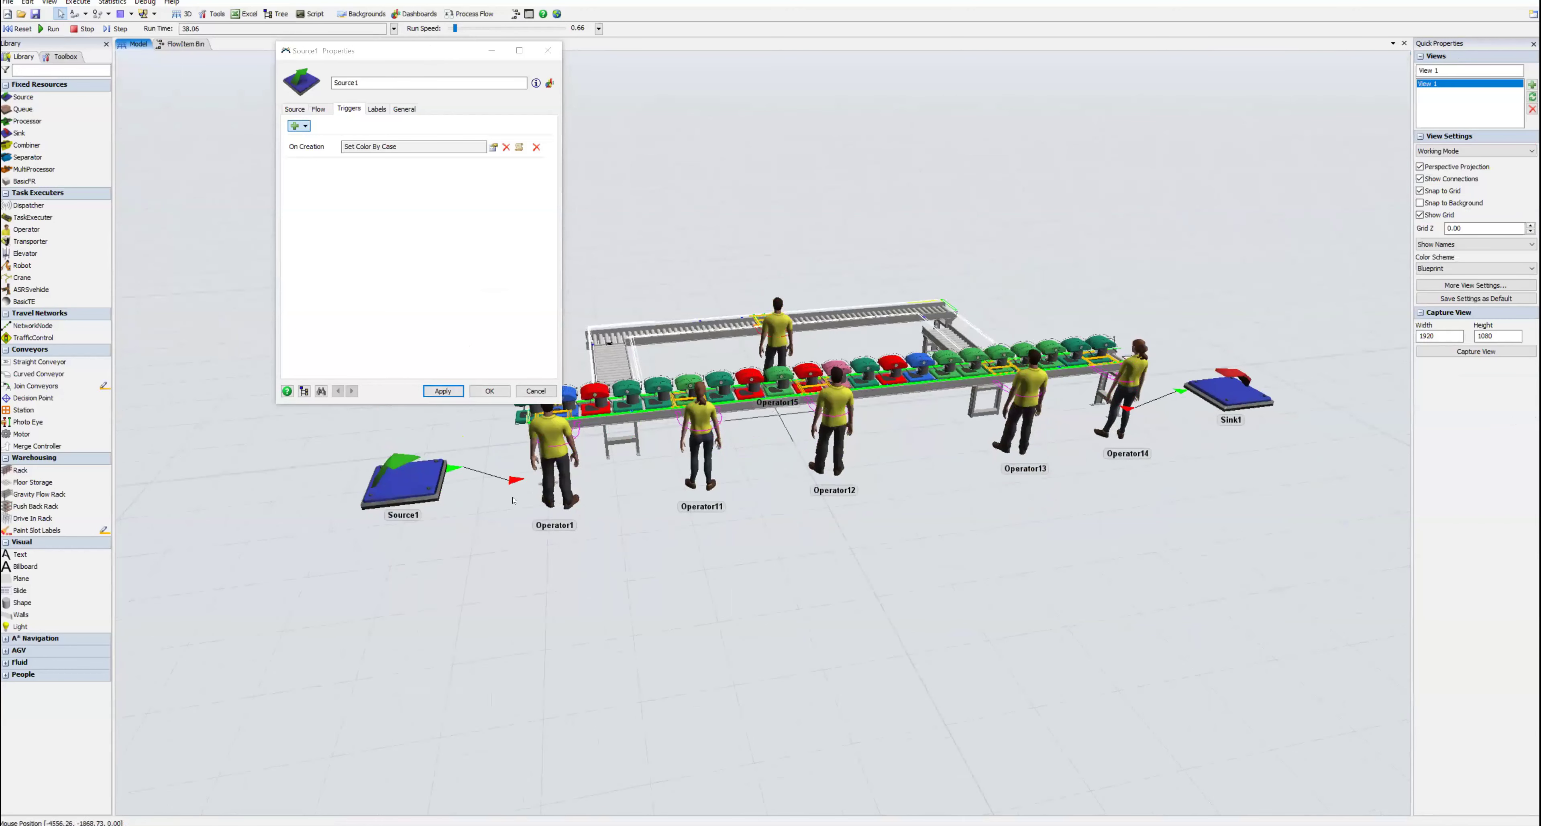
click(490, 391)
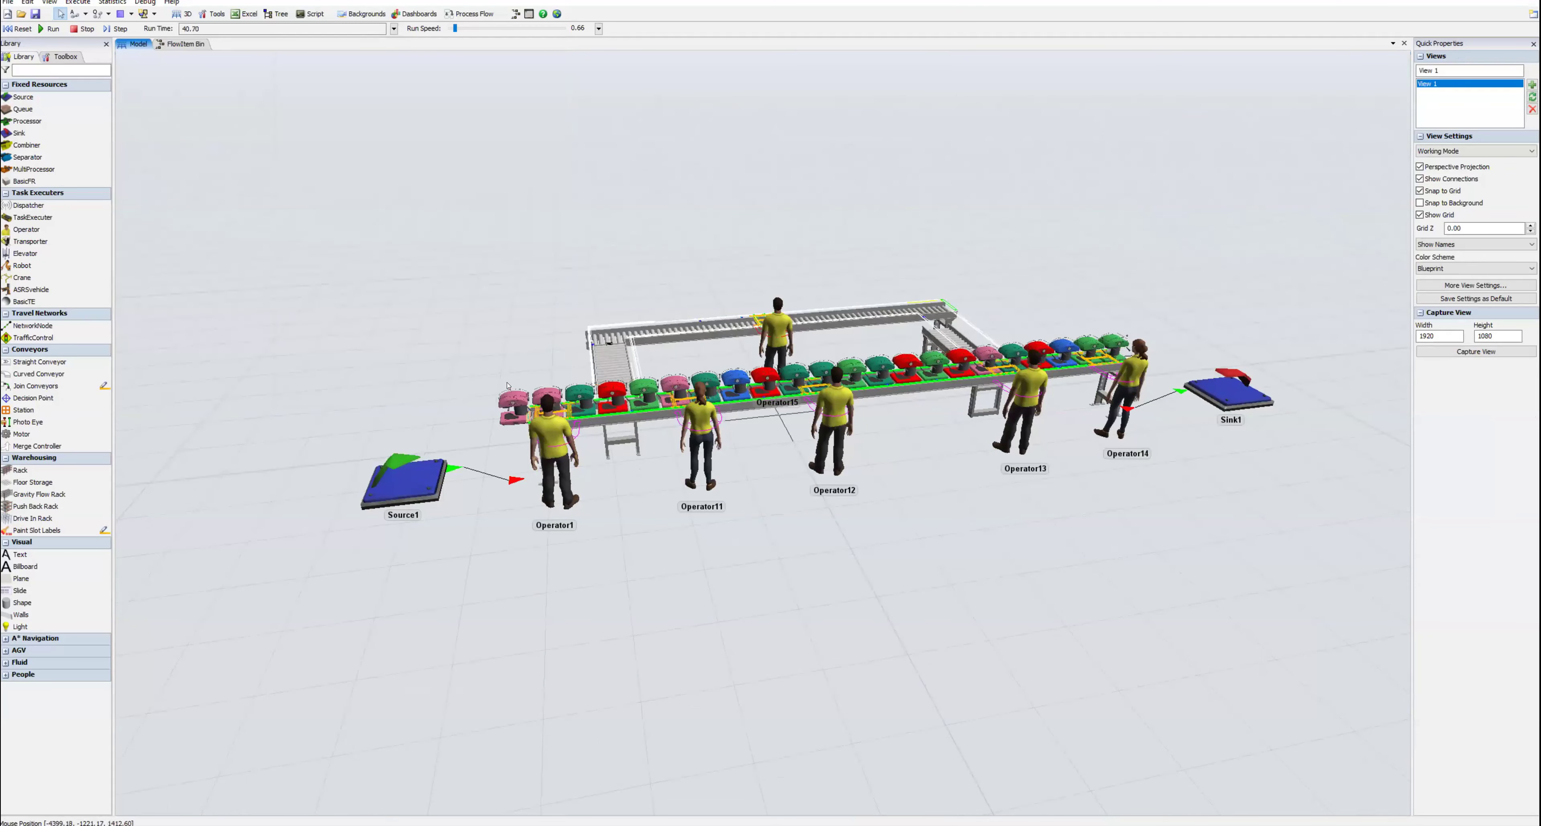
scroll(564, 367, up, 3)
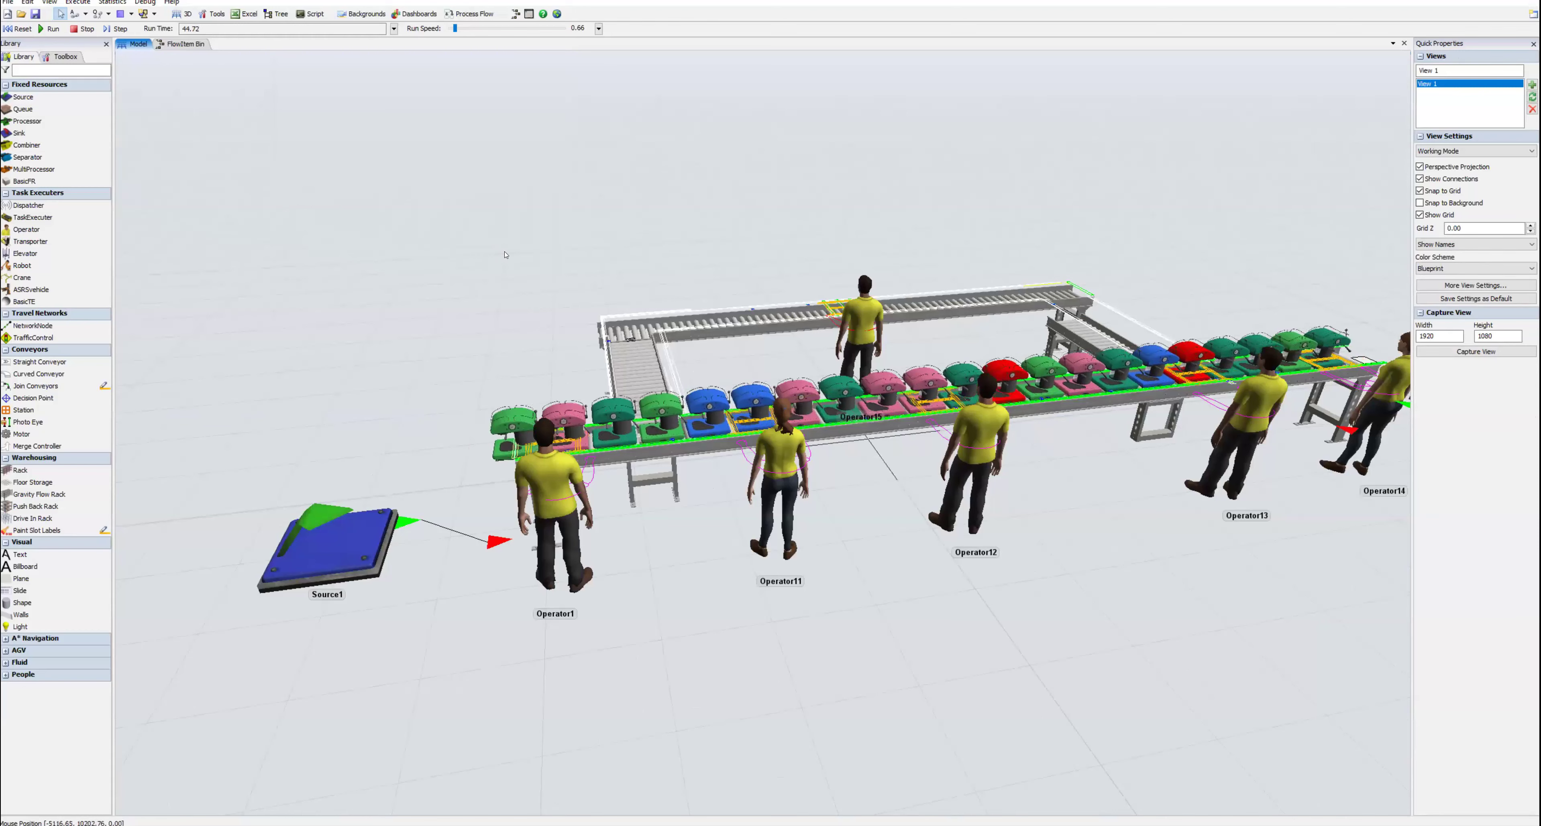
click(87, 30)
click(18, 28)
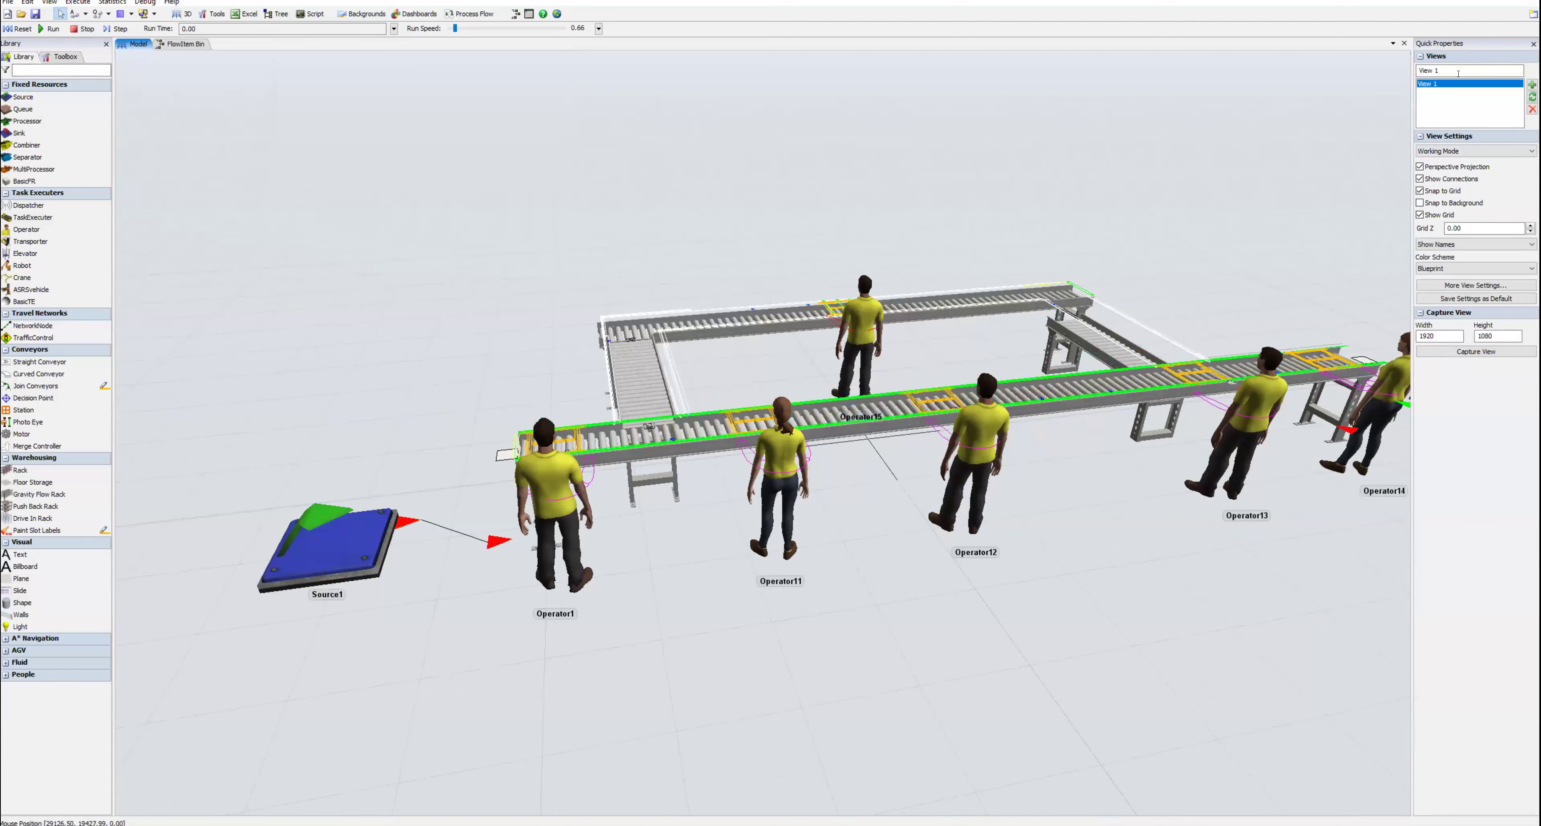
Step: Place a Station on the main conveyor in front of Operator1, about 328 along the conveyor
click(1445, 83)
drag(970, 364, 1019, 361)
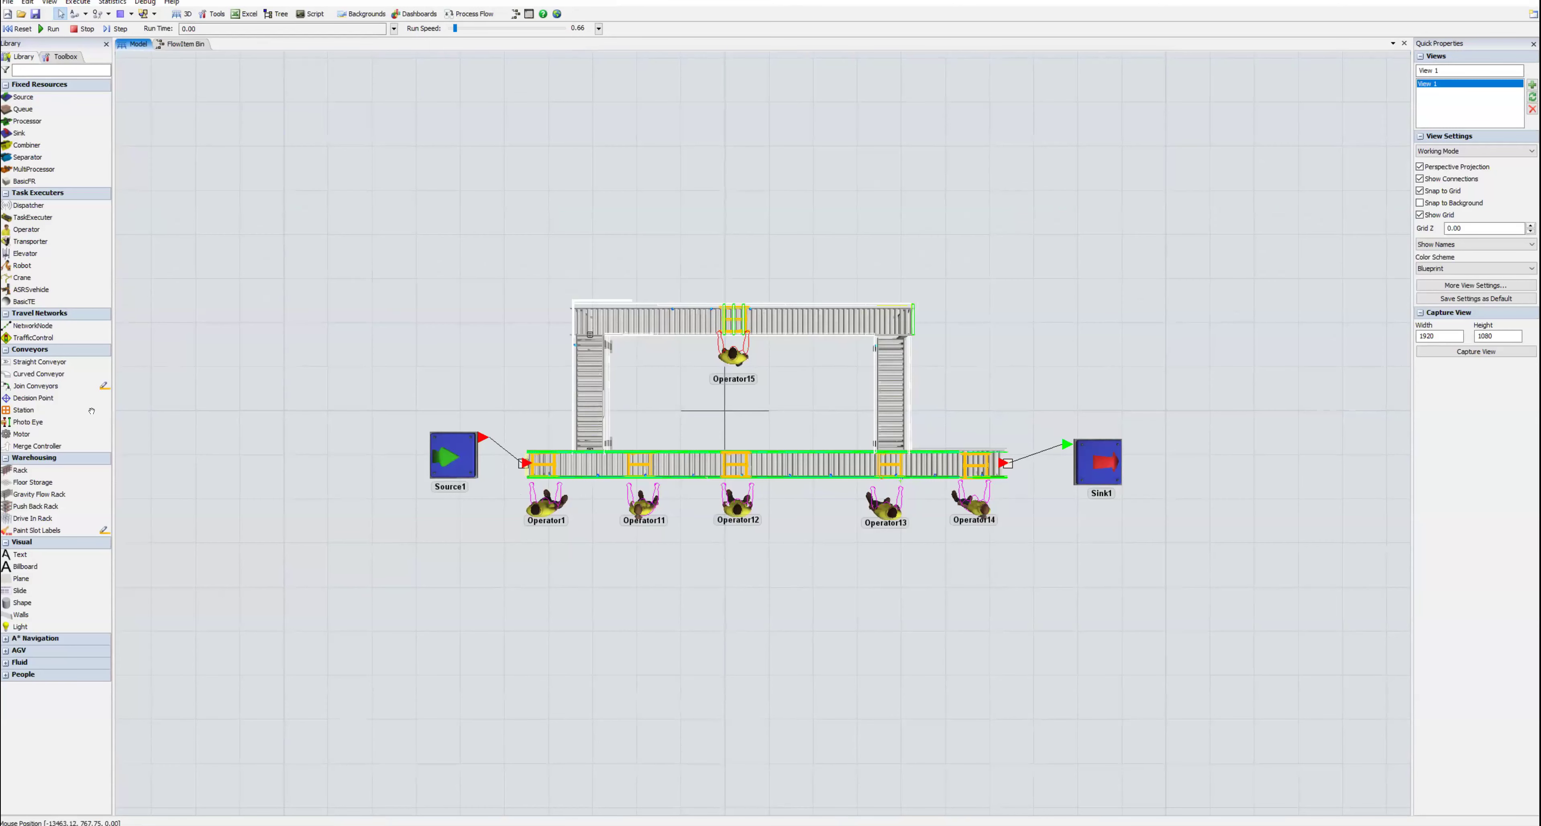
click(59, 413)
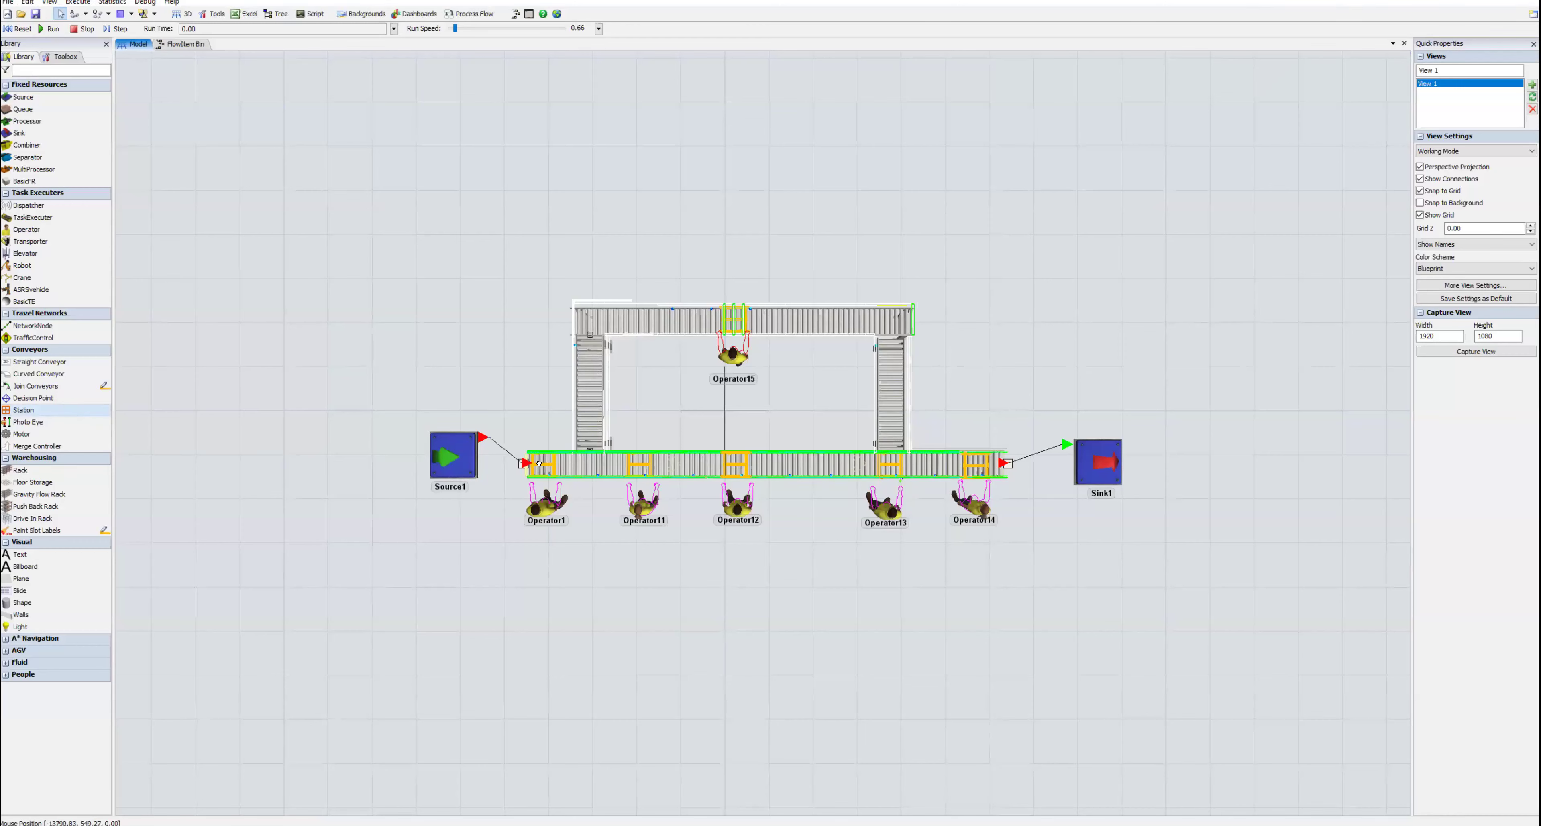
scroll(539, 464, up, 5)
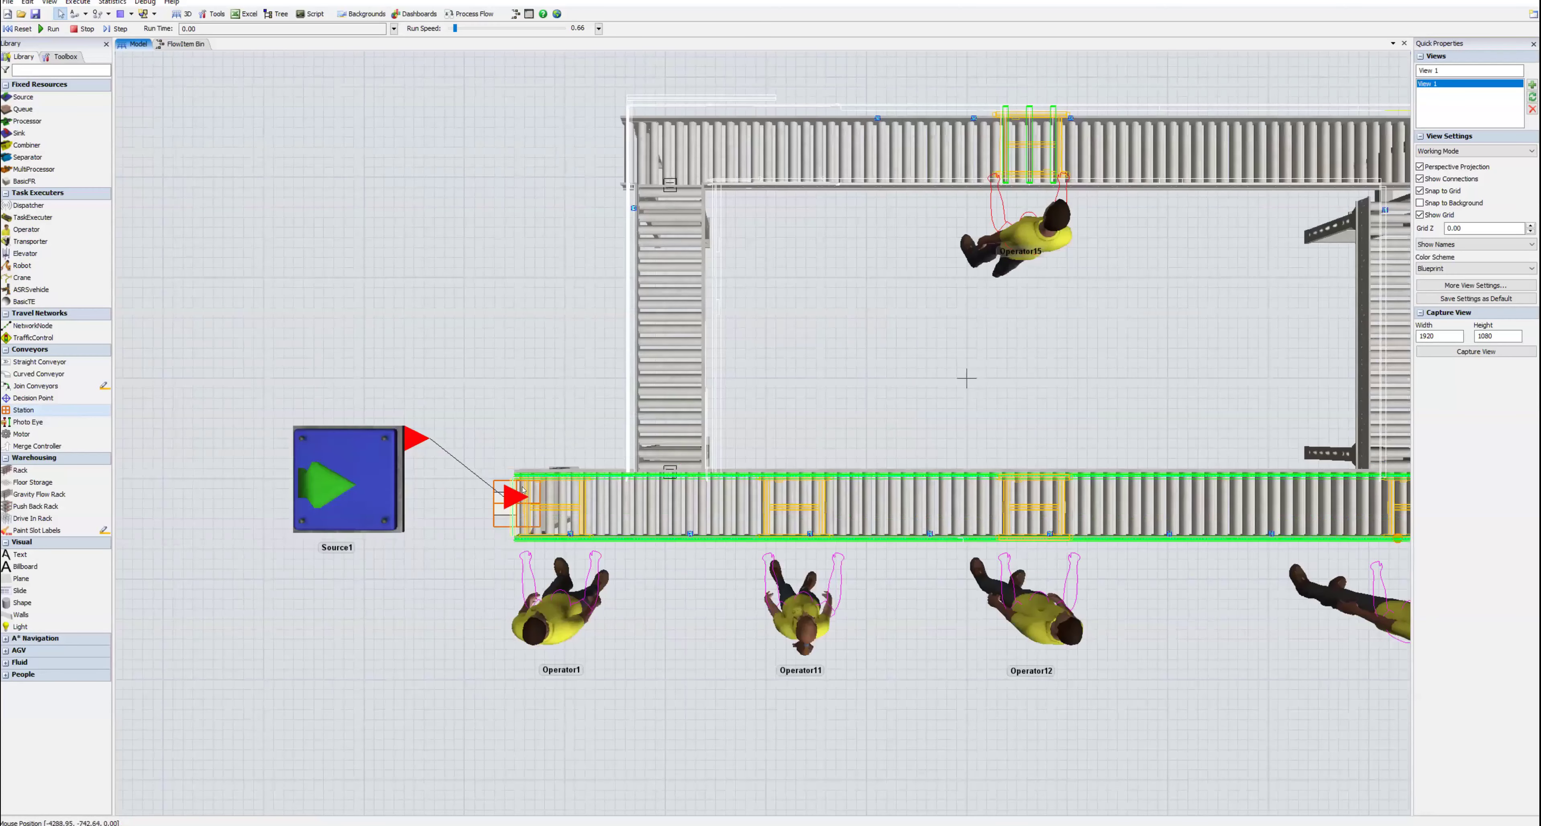
click(505, 525)
mouse_move(505, 526)
mouse_down()
mouse_move(541, 526)
mouse_move(517, 535)
mouse_up()
click(553, 508)
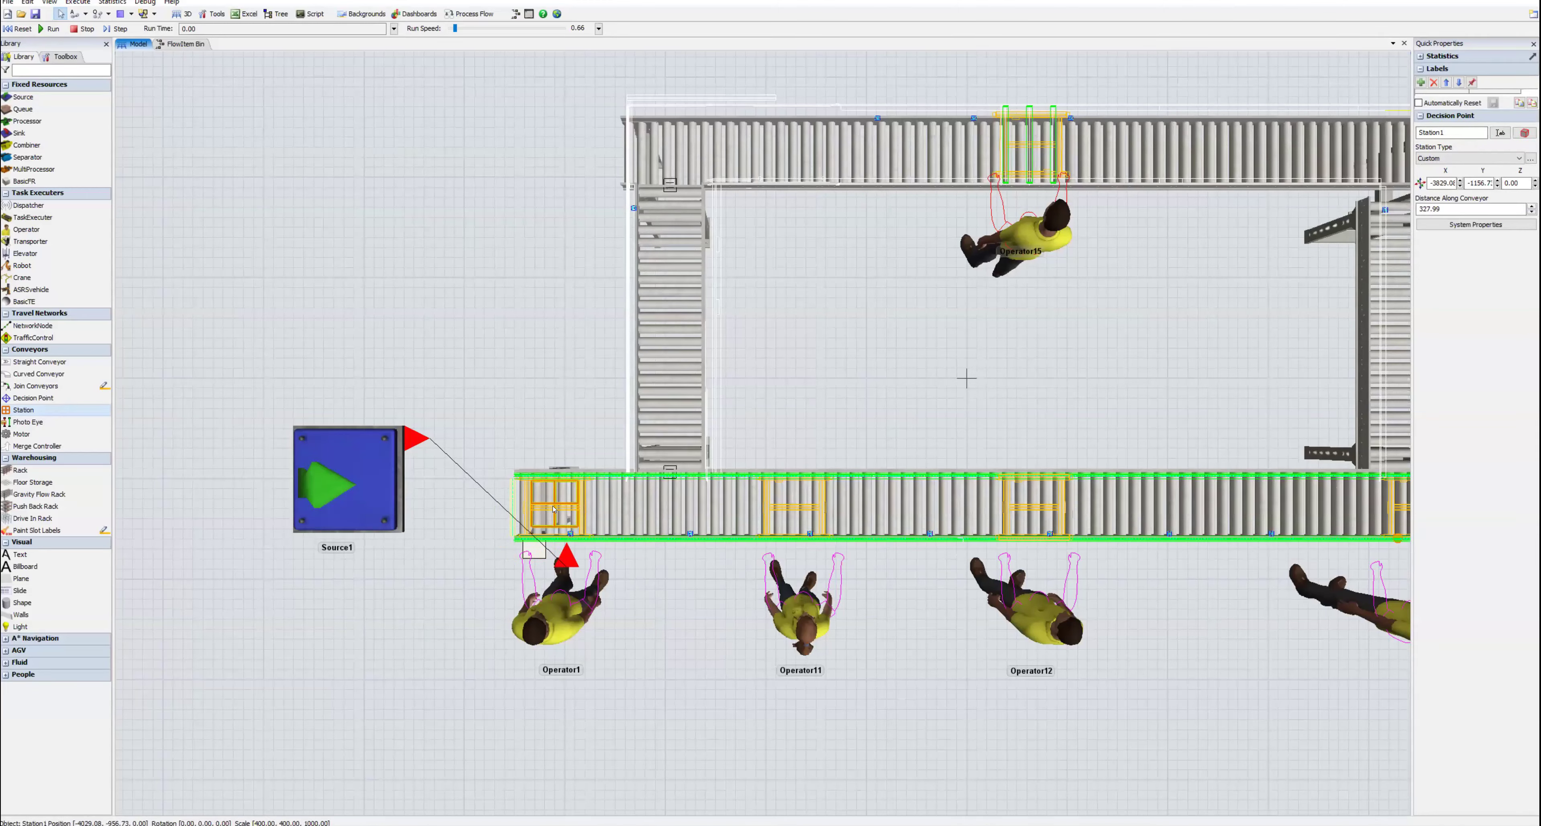
click(543, 424)
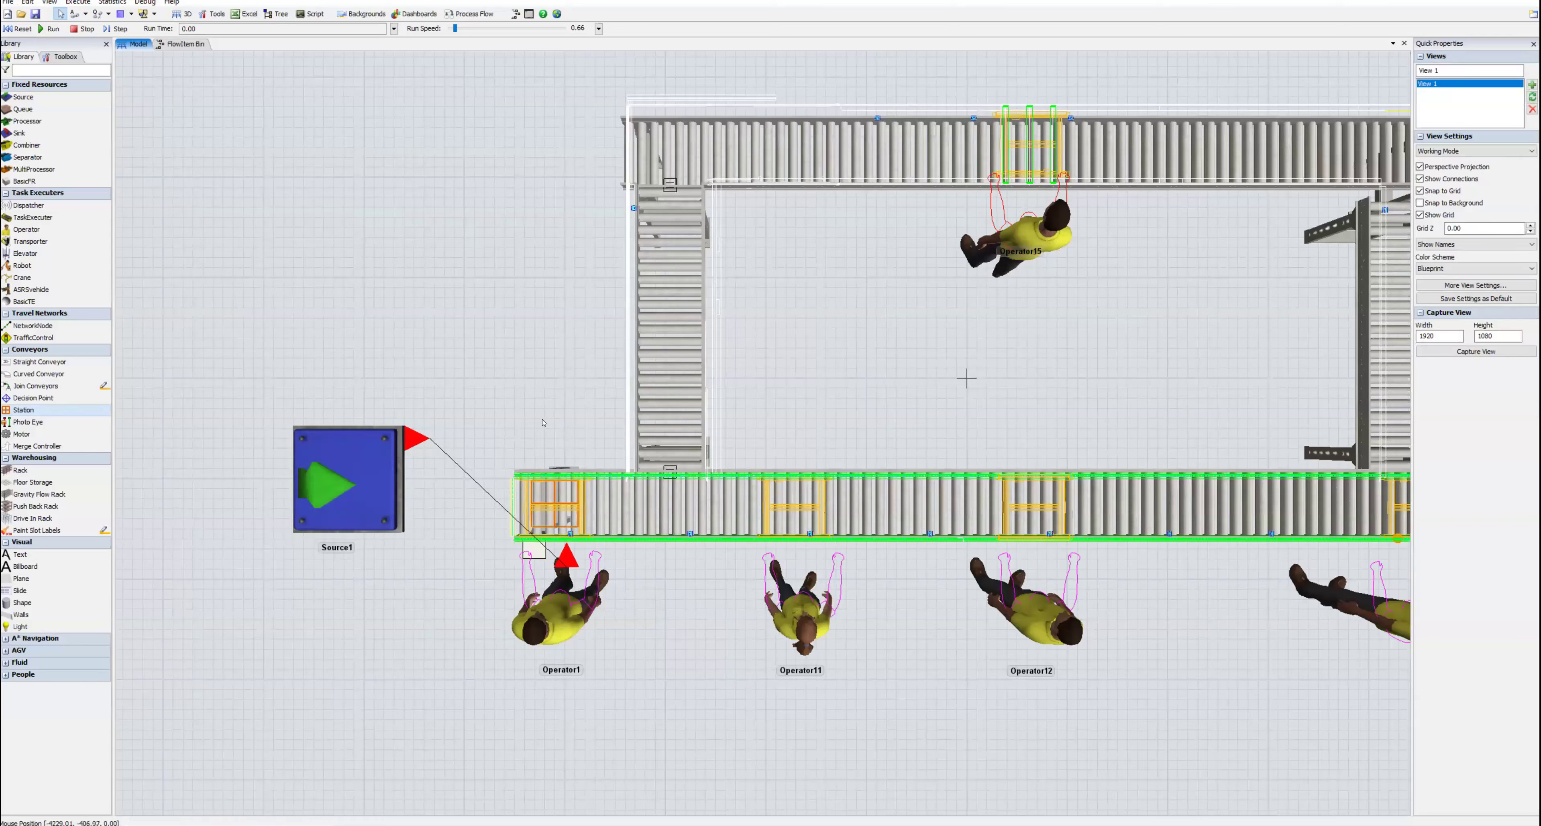
scroll(541, 424, down, 5)
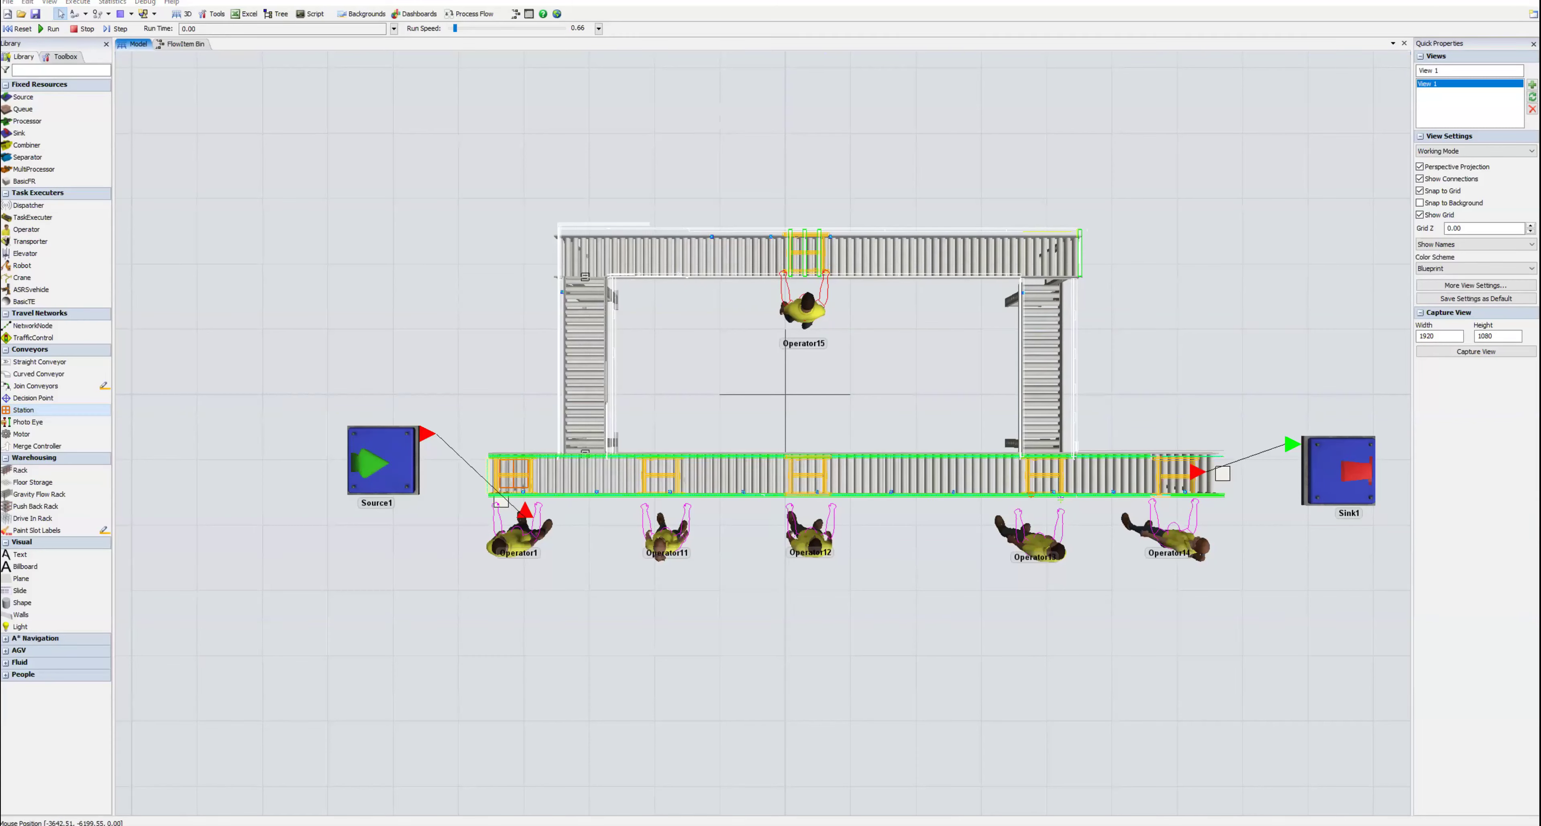
Step: Add a global table named tiempos with 5 rows and 6 columns
click(64, 56)
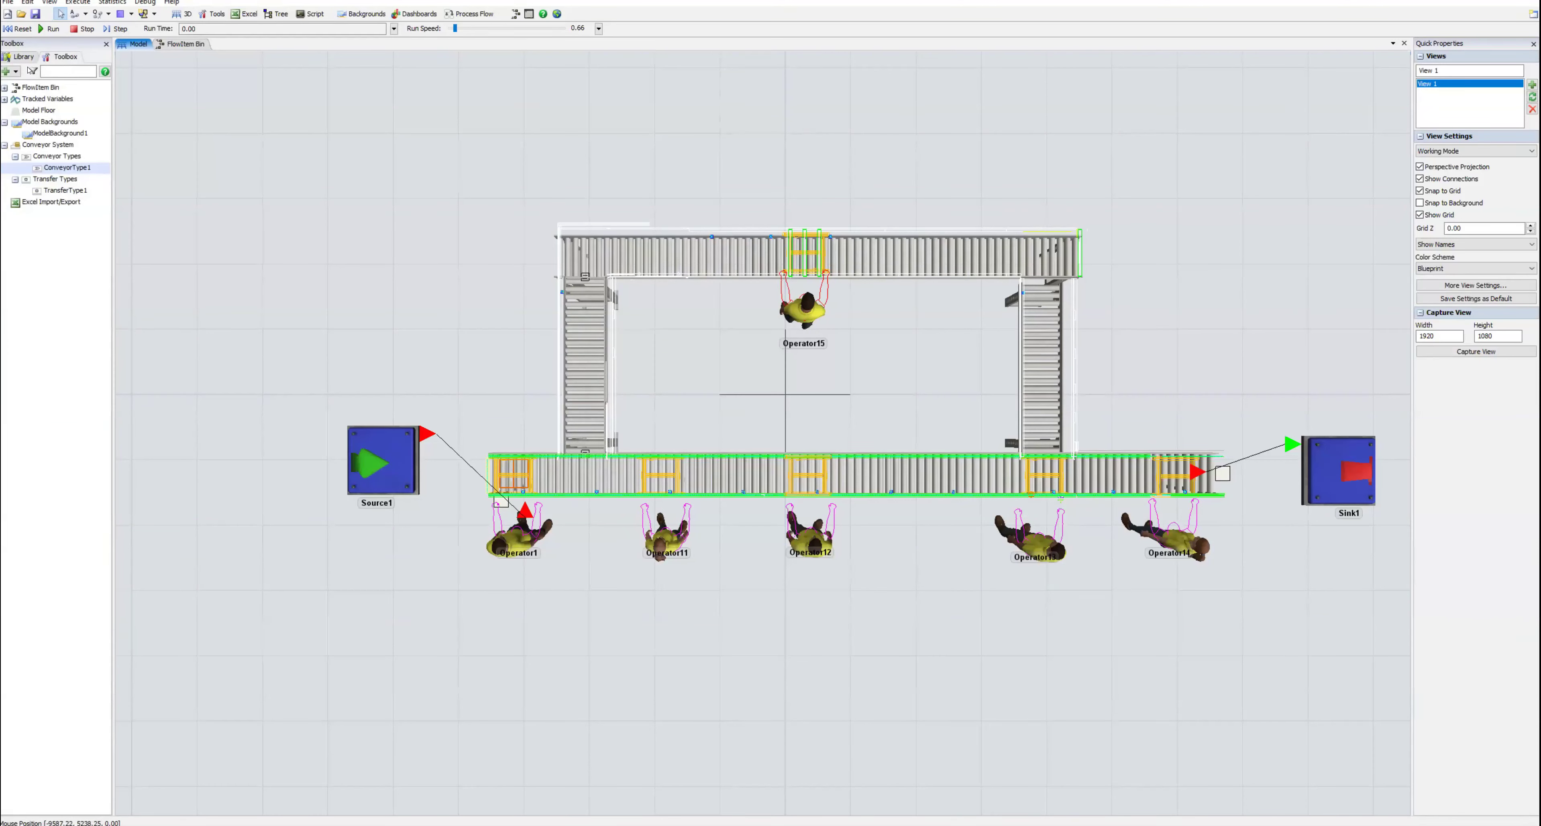
click(10, 72)
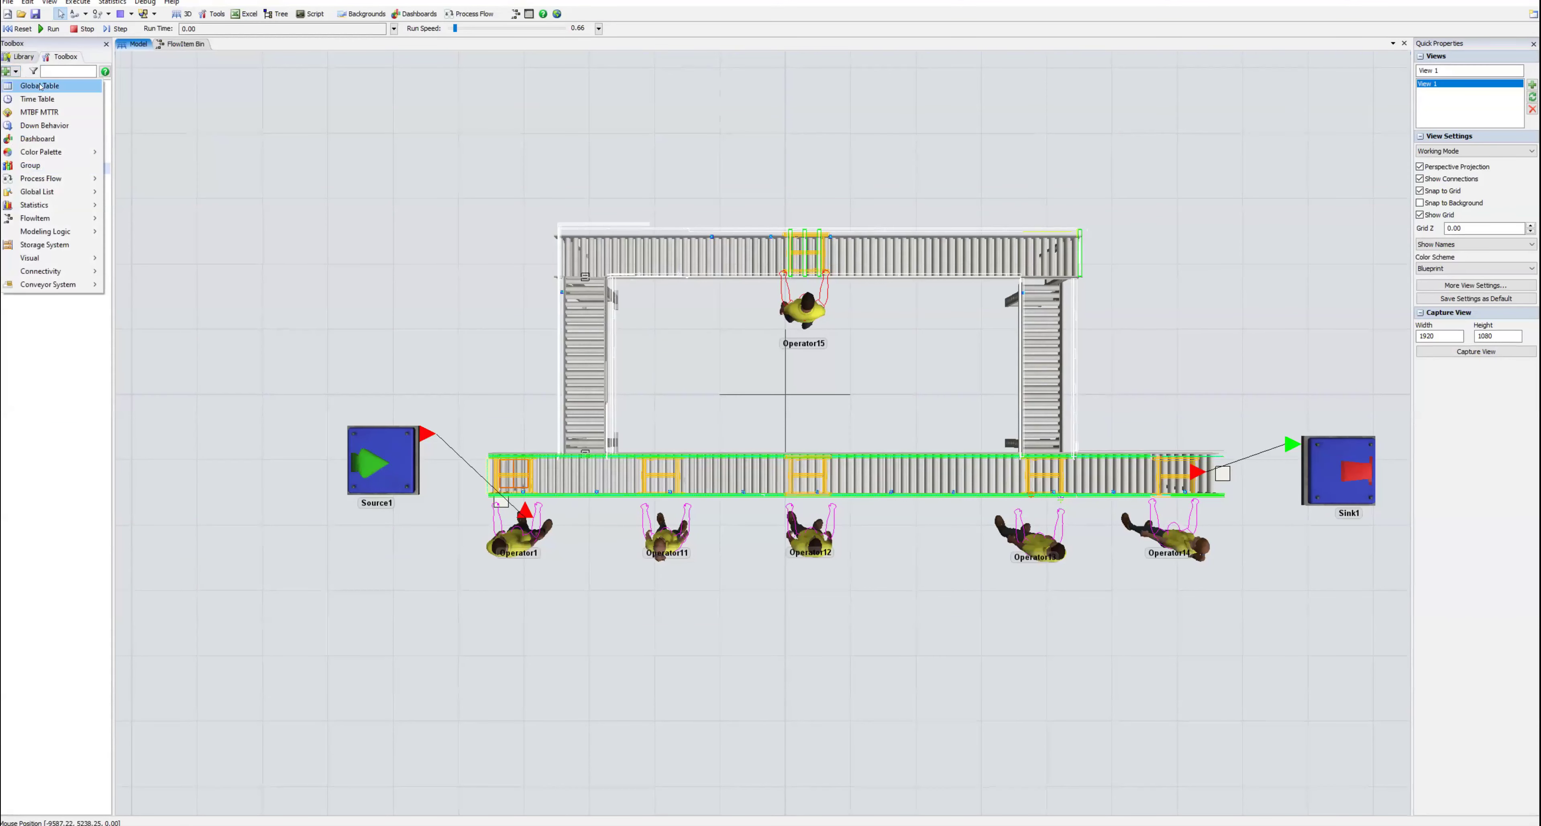
click(40, 88)
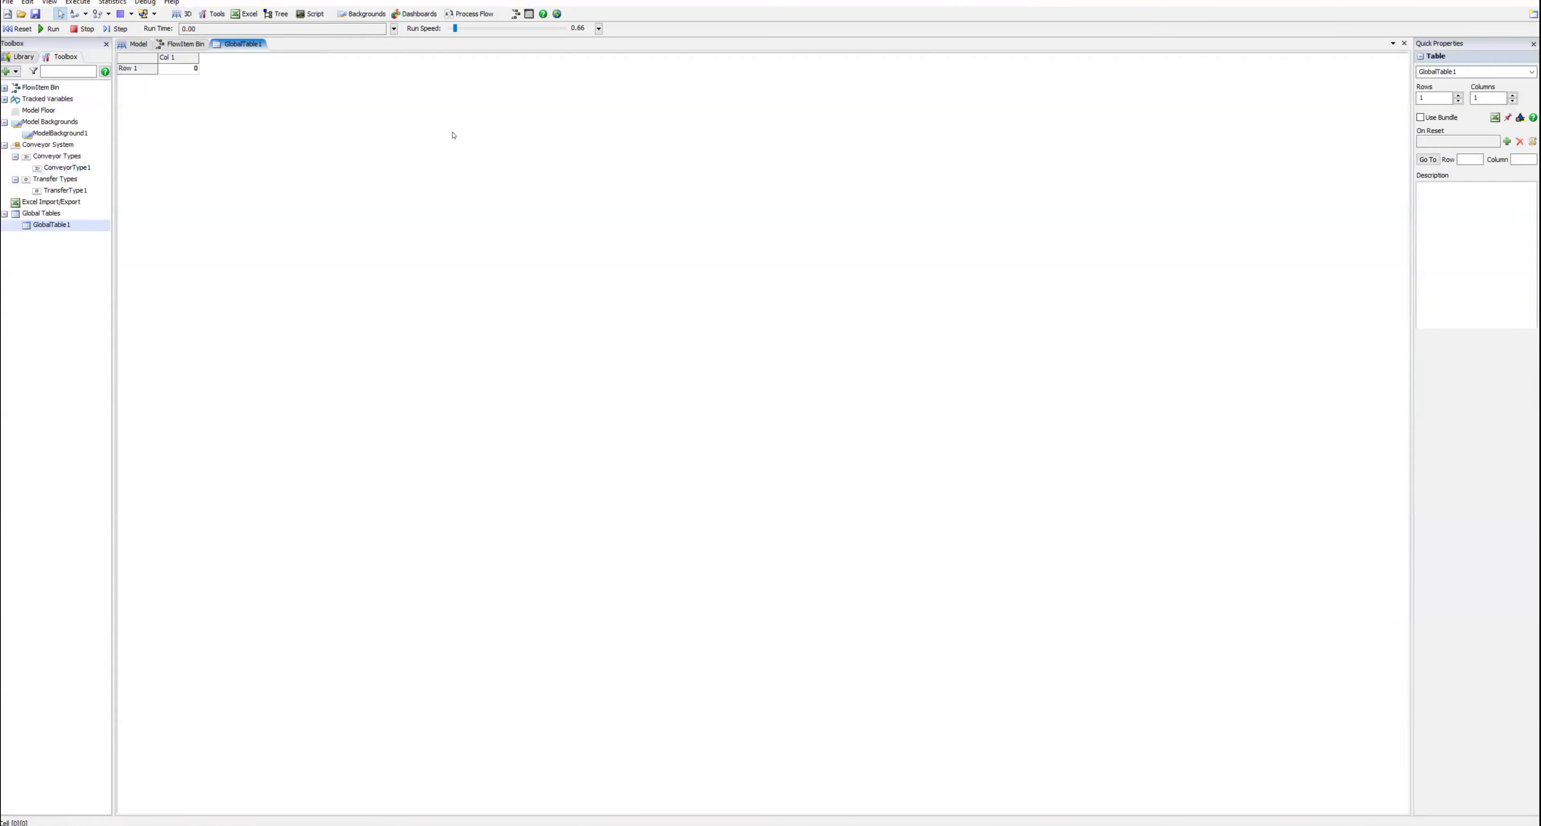
double_click(1456, 72)
text(t)
click(1441, 98)
text(5)
click(1501, 99)
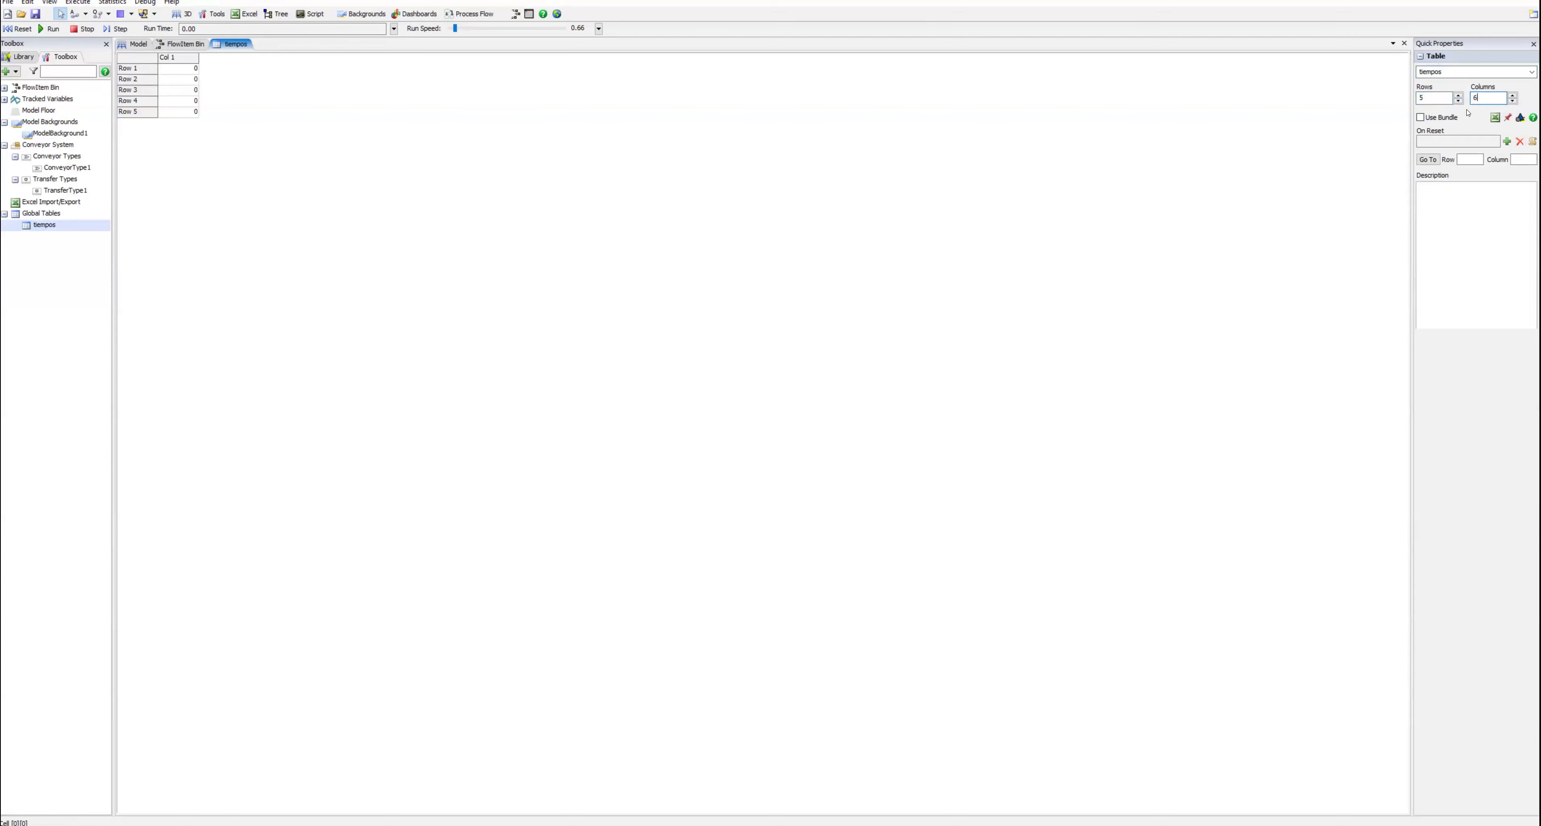
text(6)
key(Return)
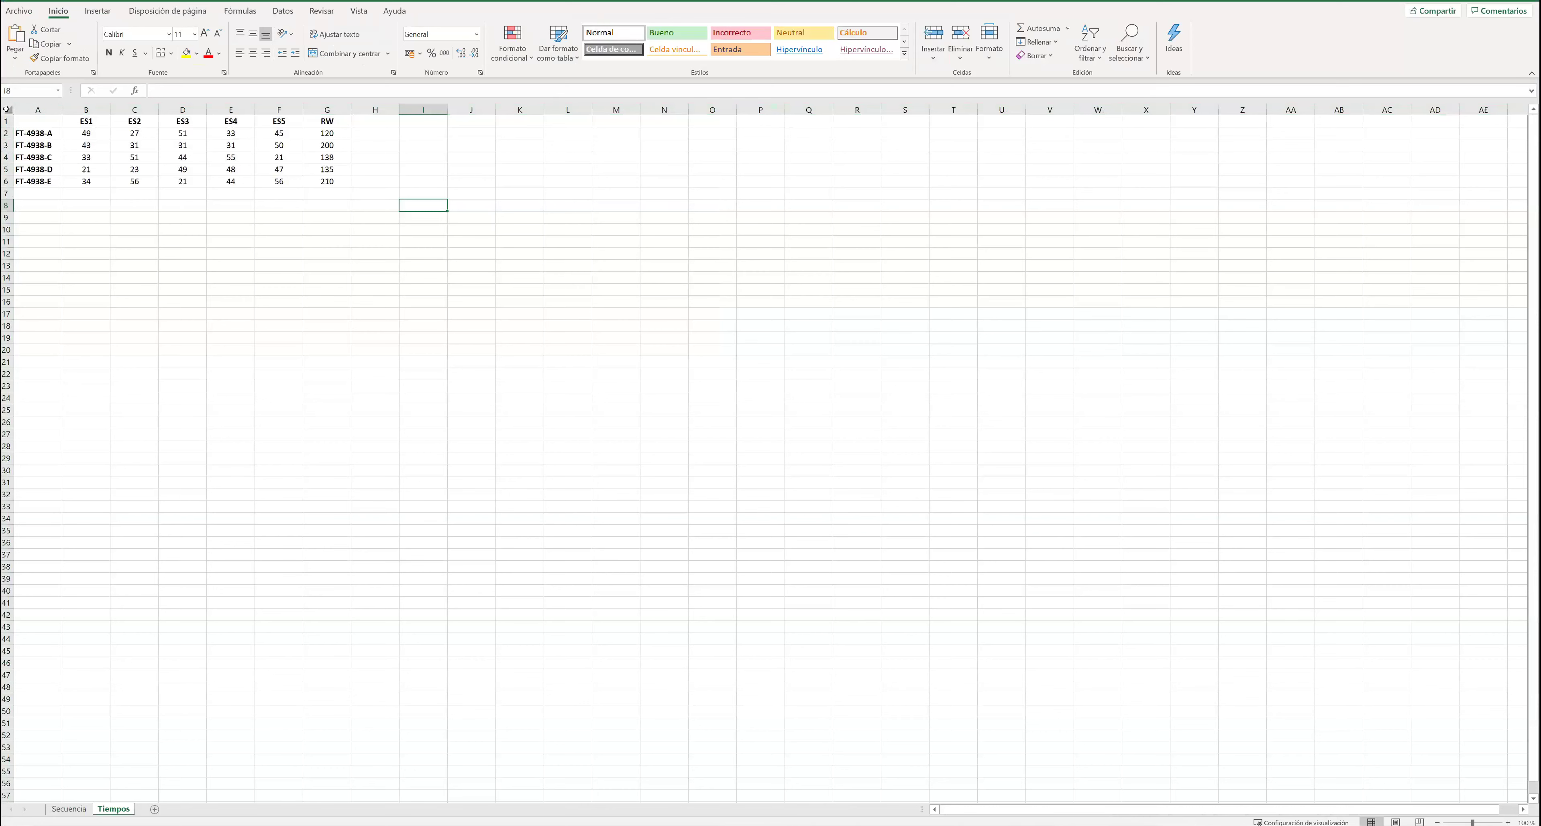
Step: Copy the whole Tiempos sheet in Excel and paste it with its headers into FlexSim's tiempos global table
click(8, 110)
key(ctrl+c)
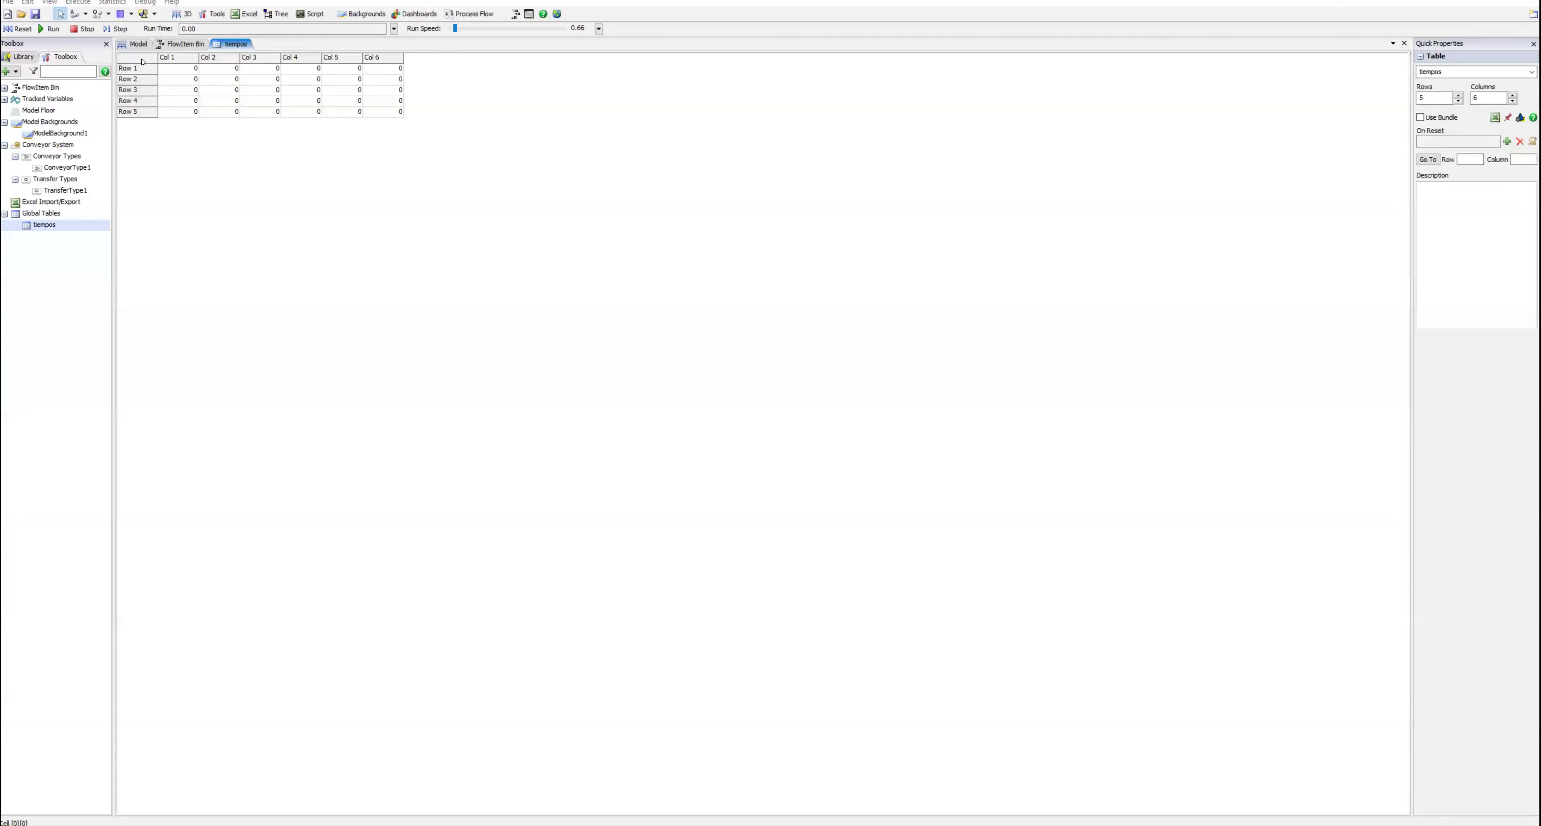
click(147, 59)
key(ctrl+v)
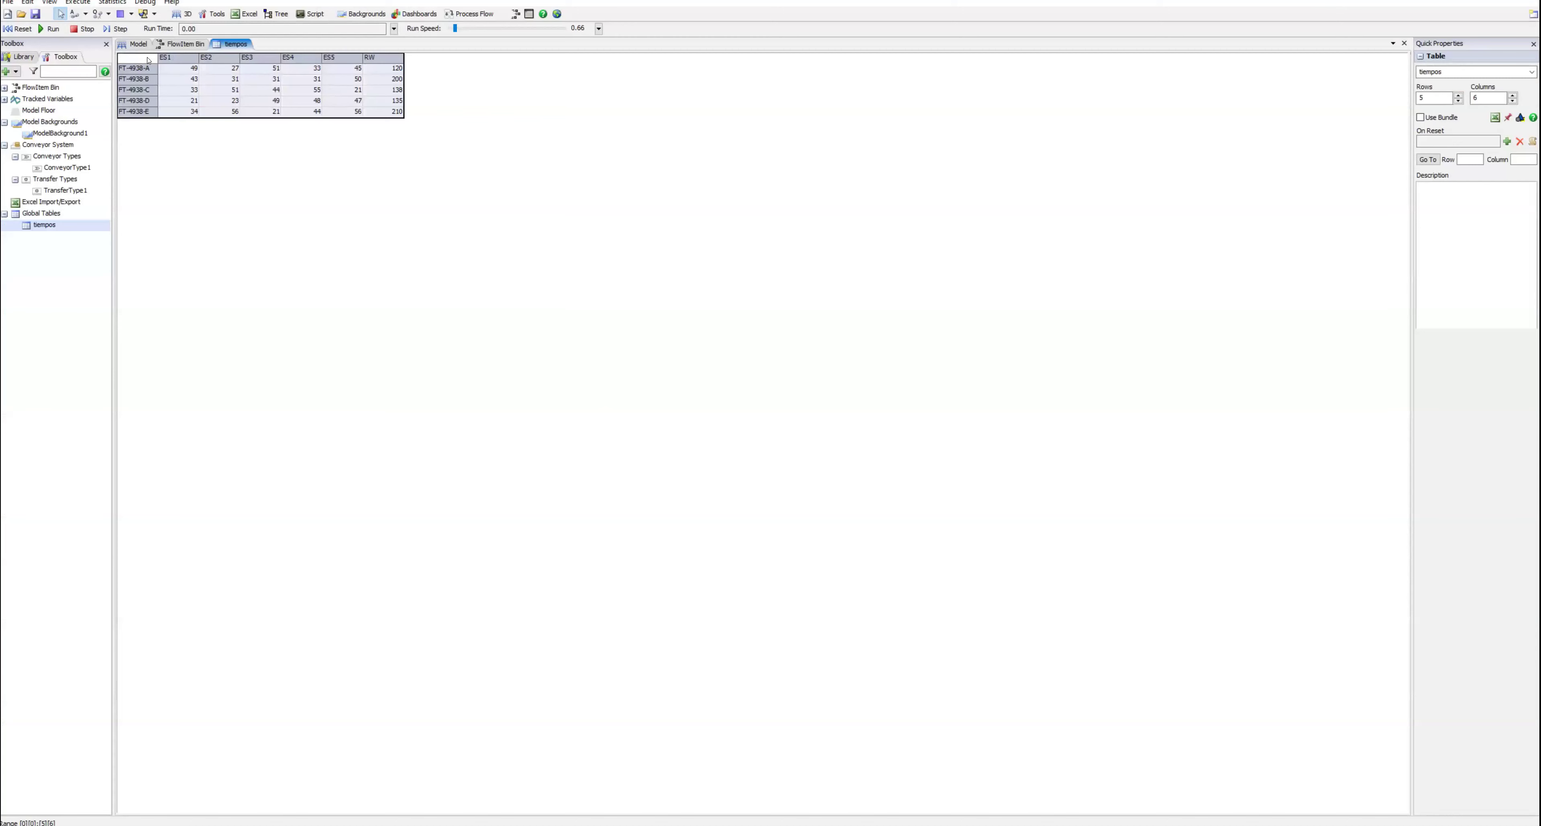
click(193, 191)
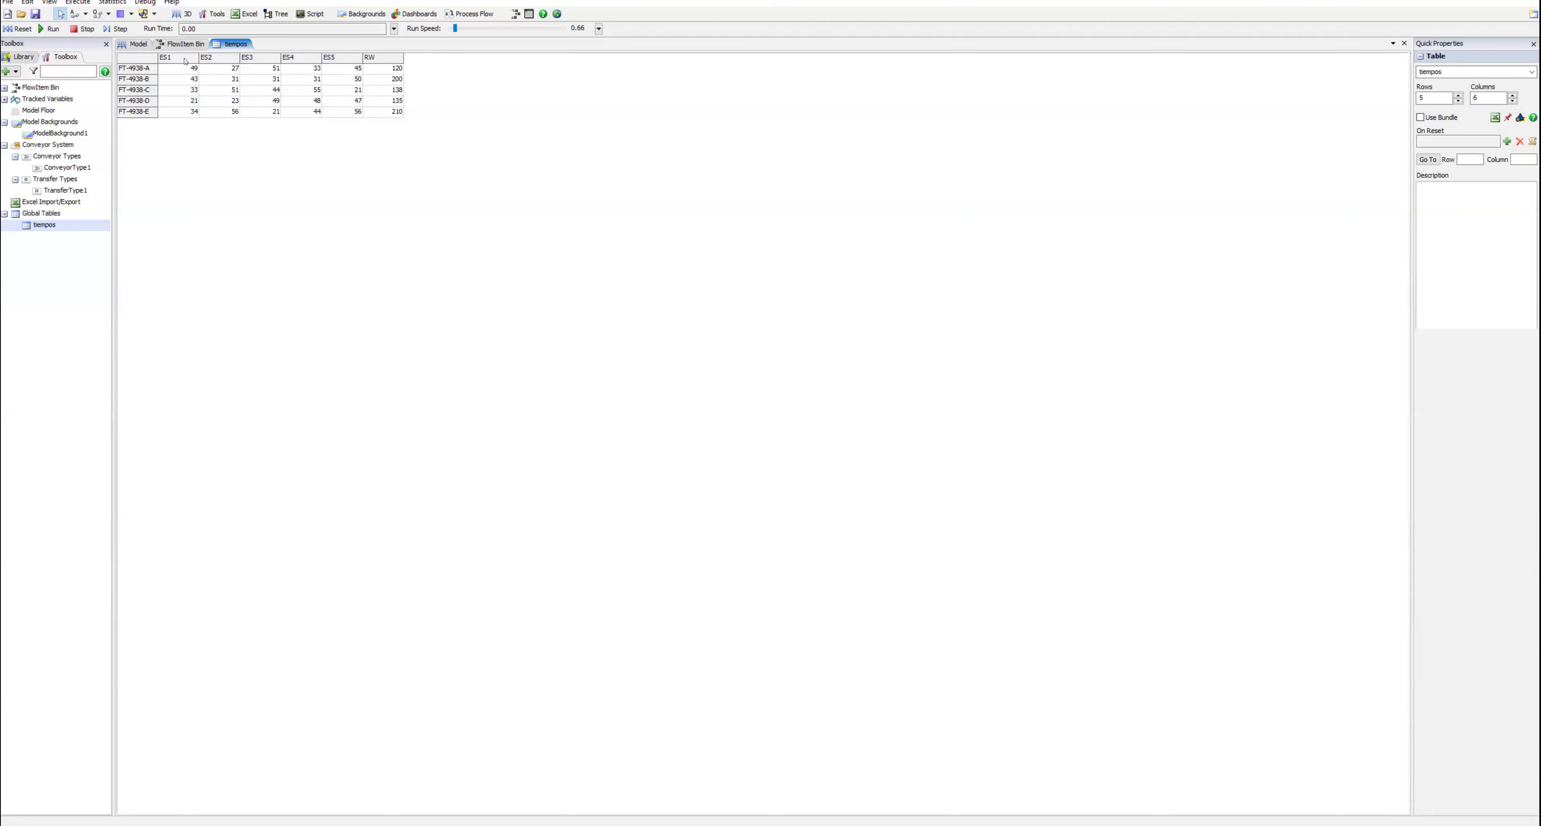
click(192, 70)
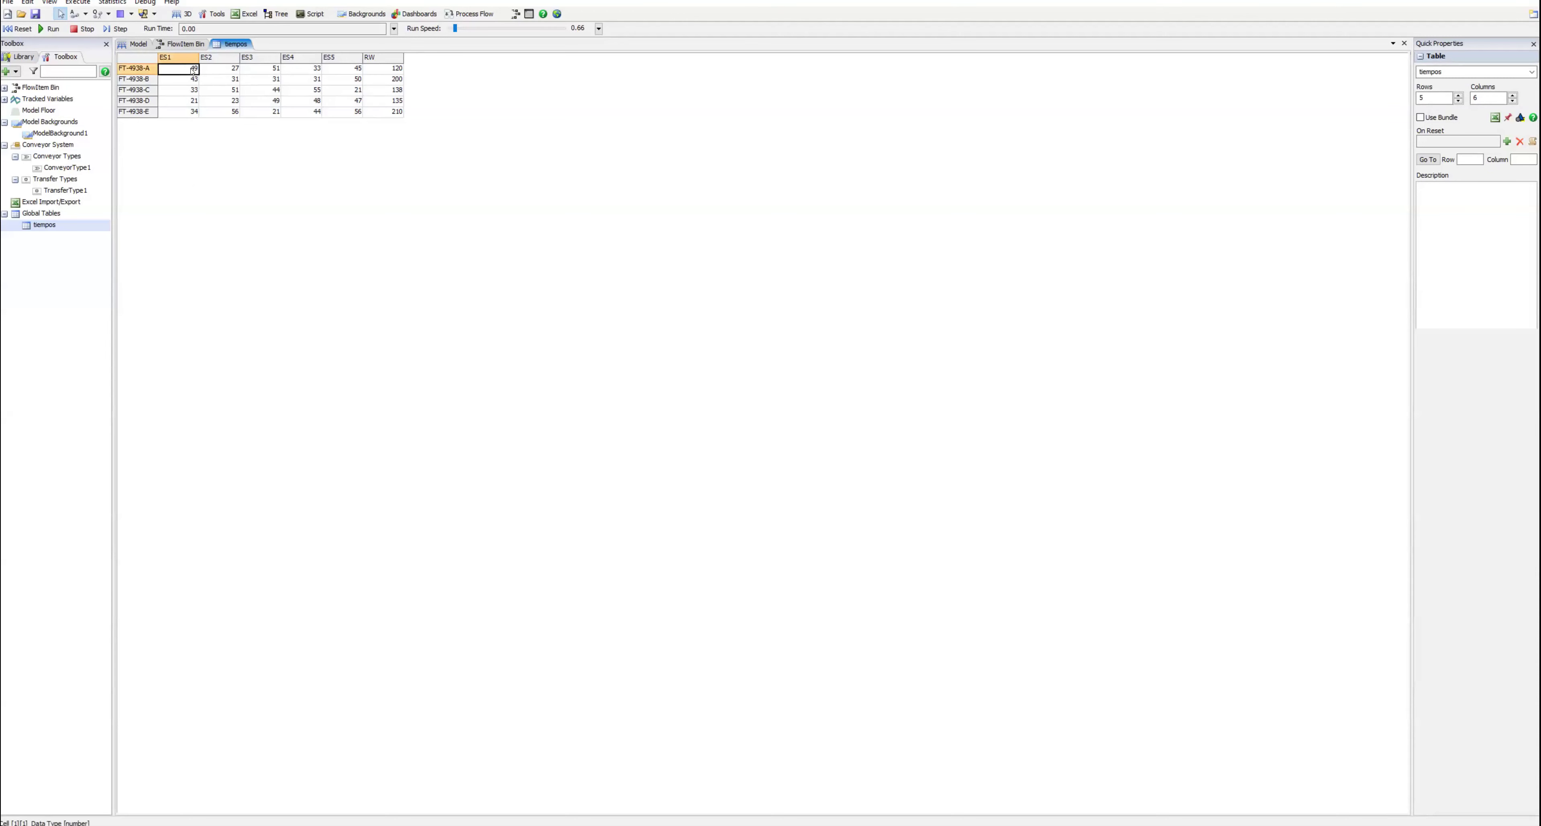
click(221, 72)
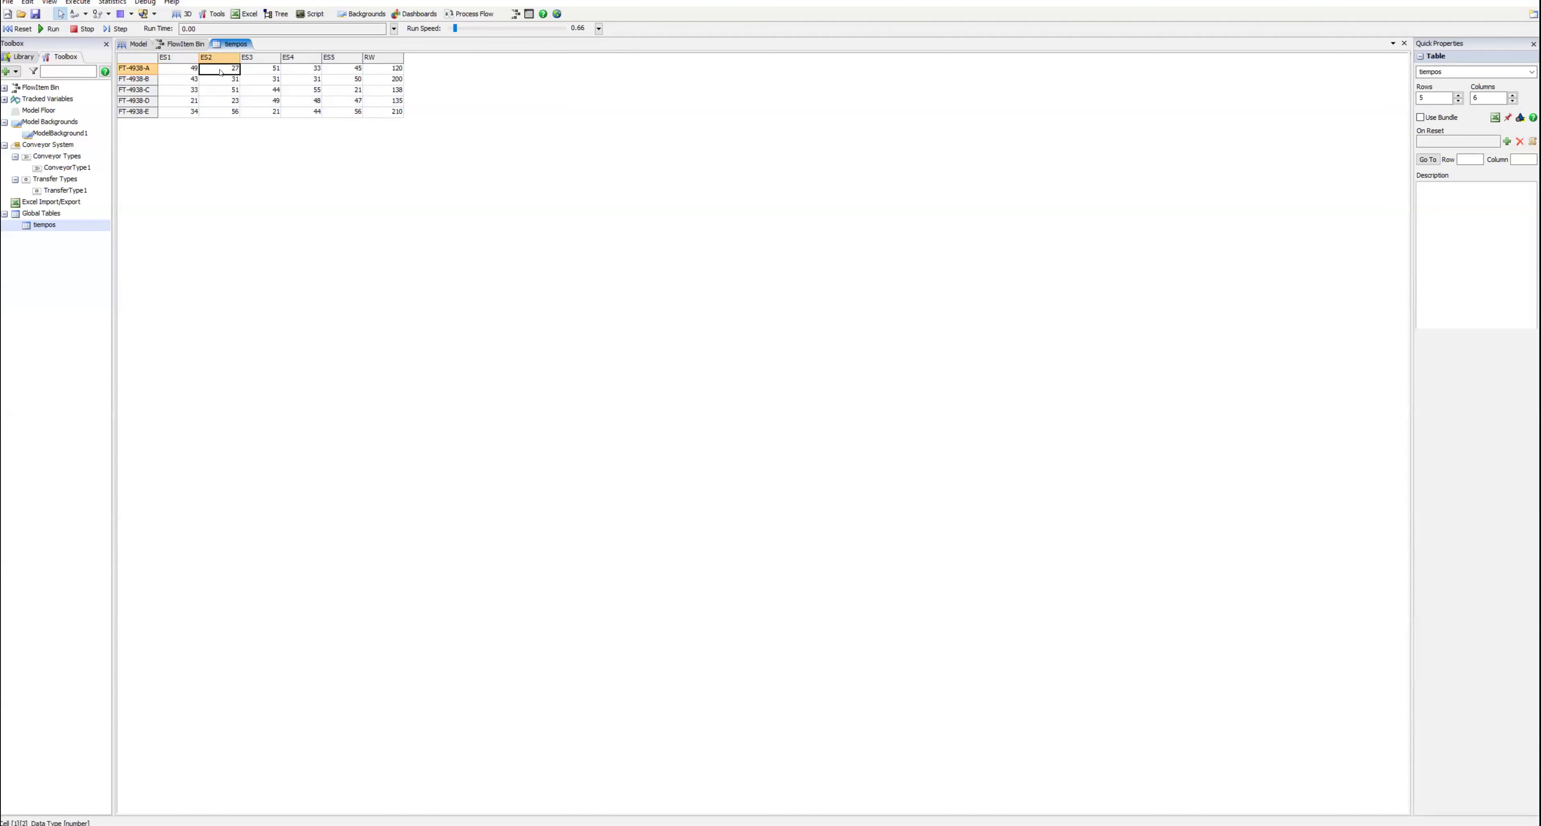
click(266, 73)
click(300, 70)
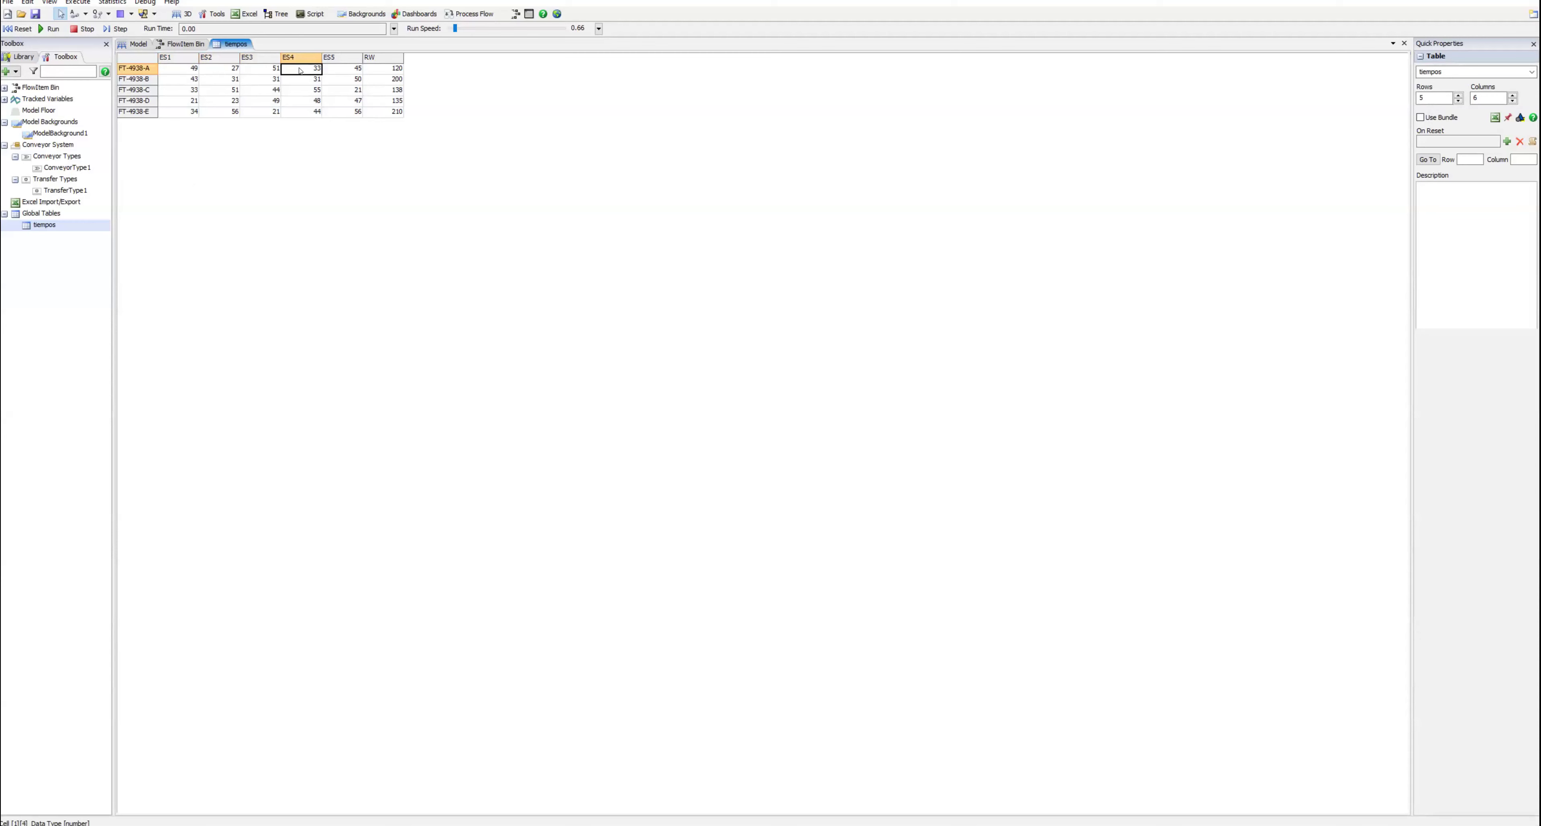
click(339, 74)
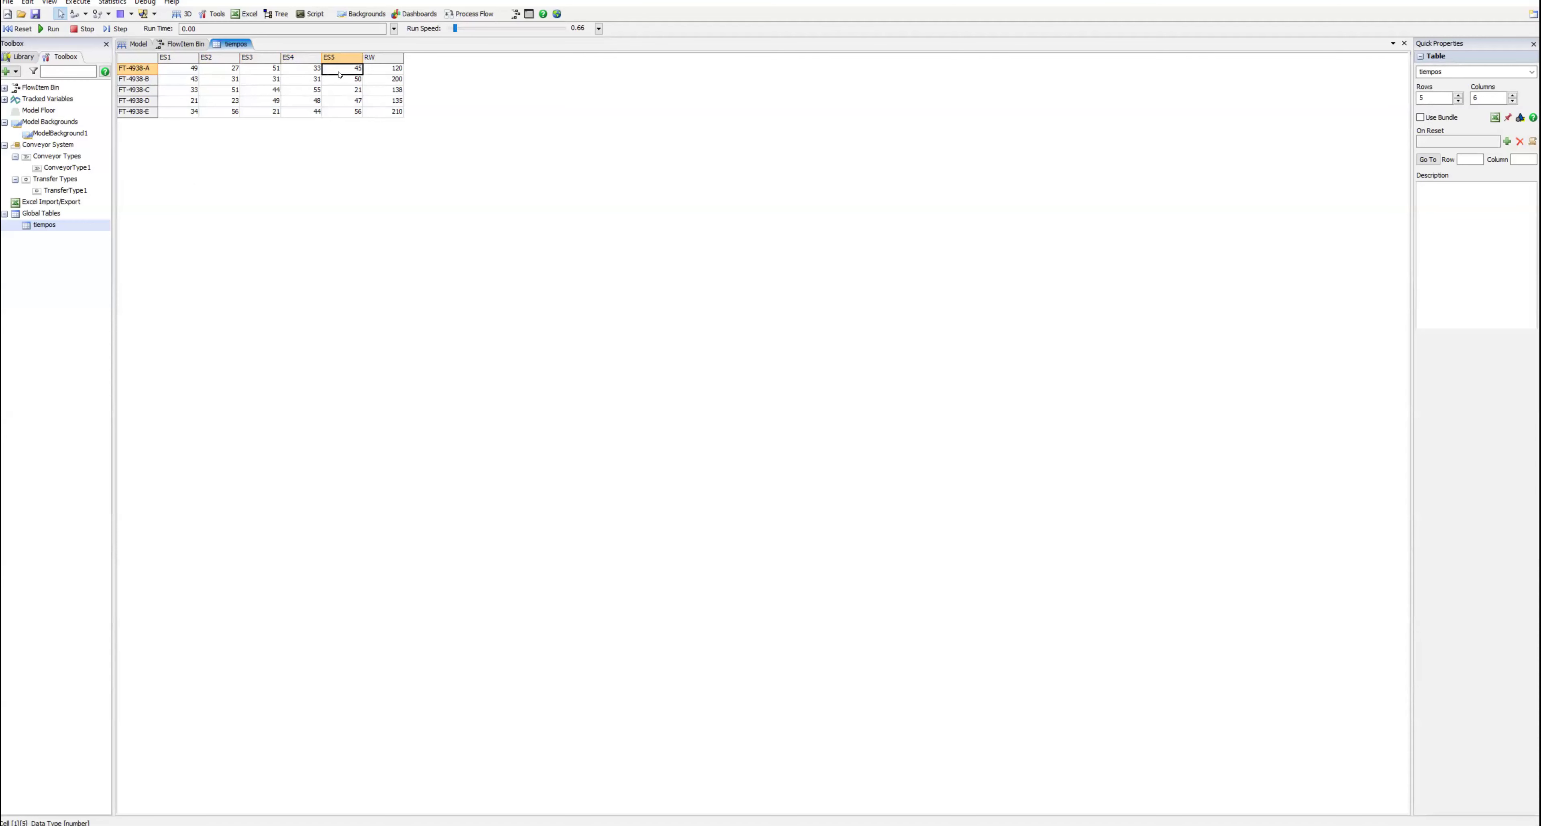
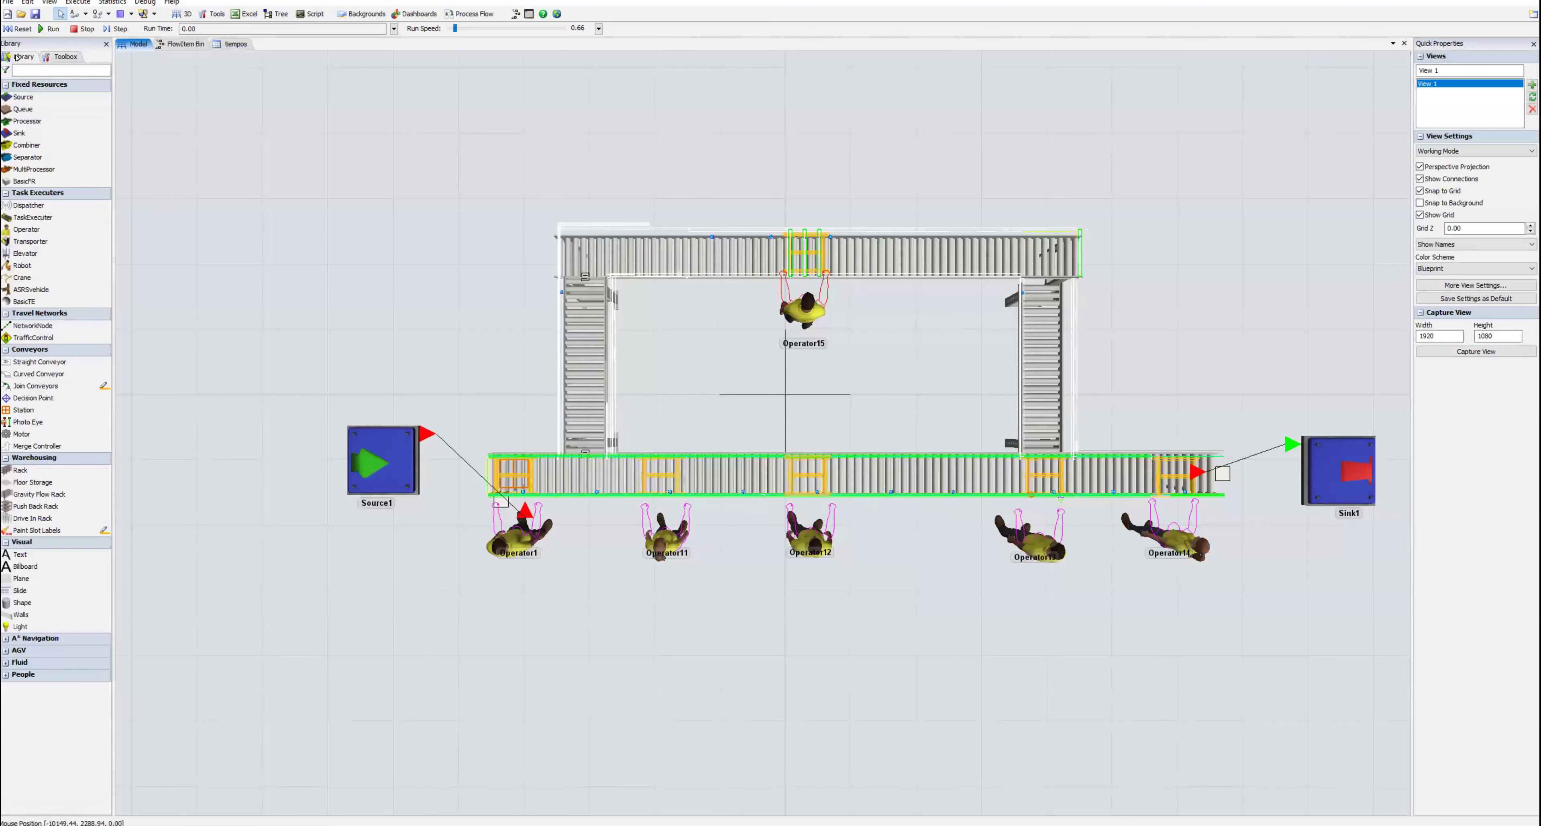
Step: Rename the station in front of Operator1 as ES1
click(518, 476)
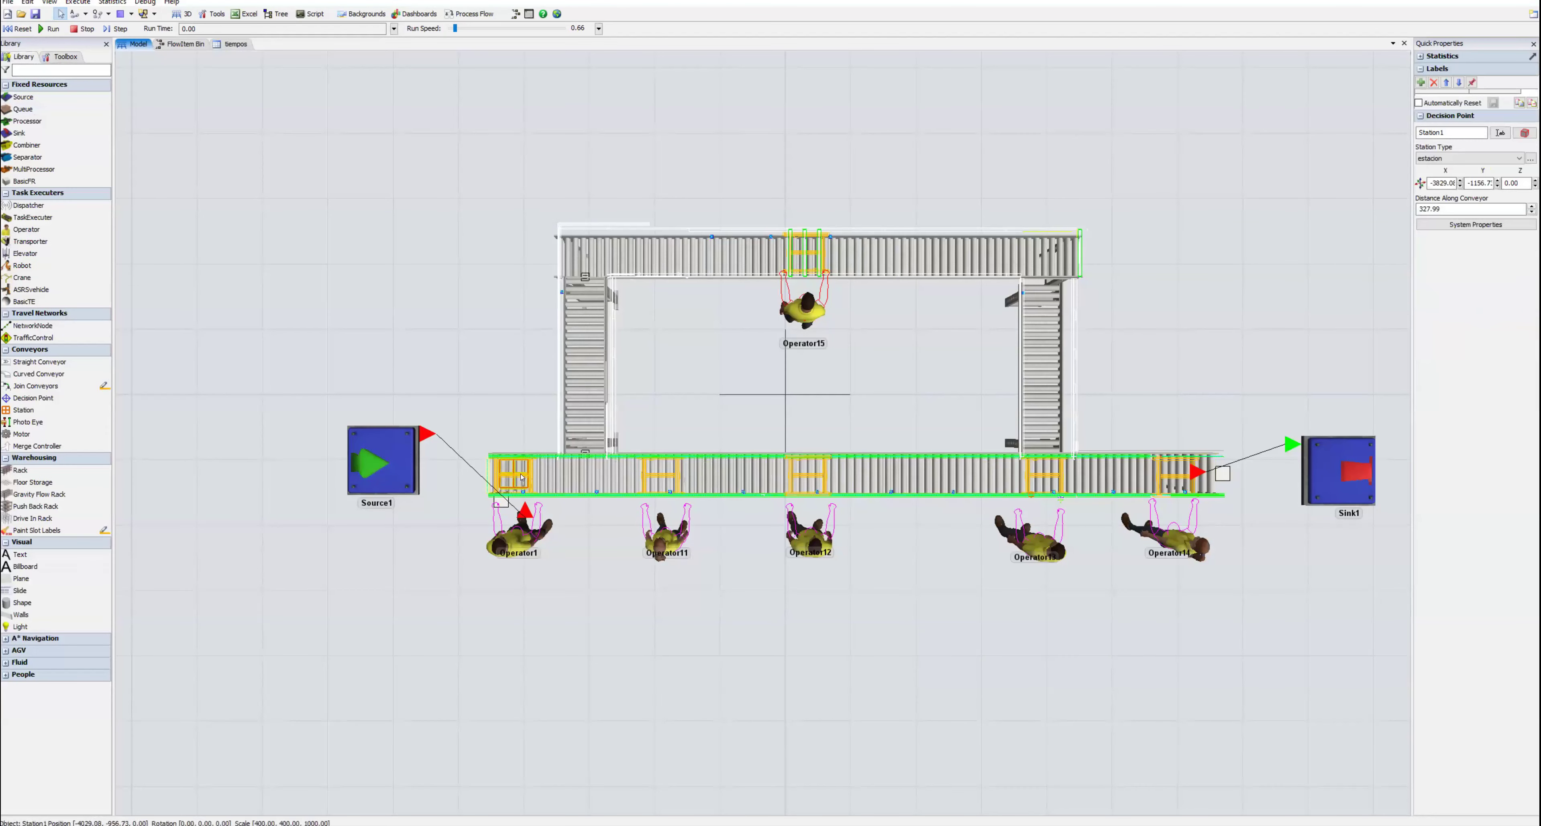
drag(1448, 134, 1422, 133)
text(ES1)
click(448, 376)
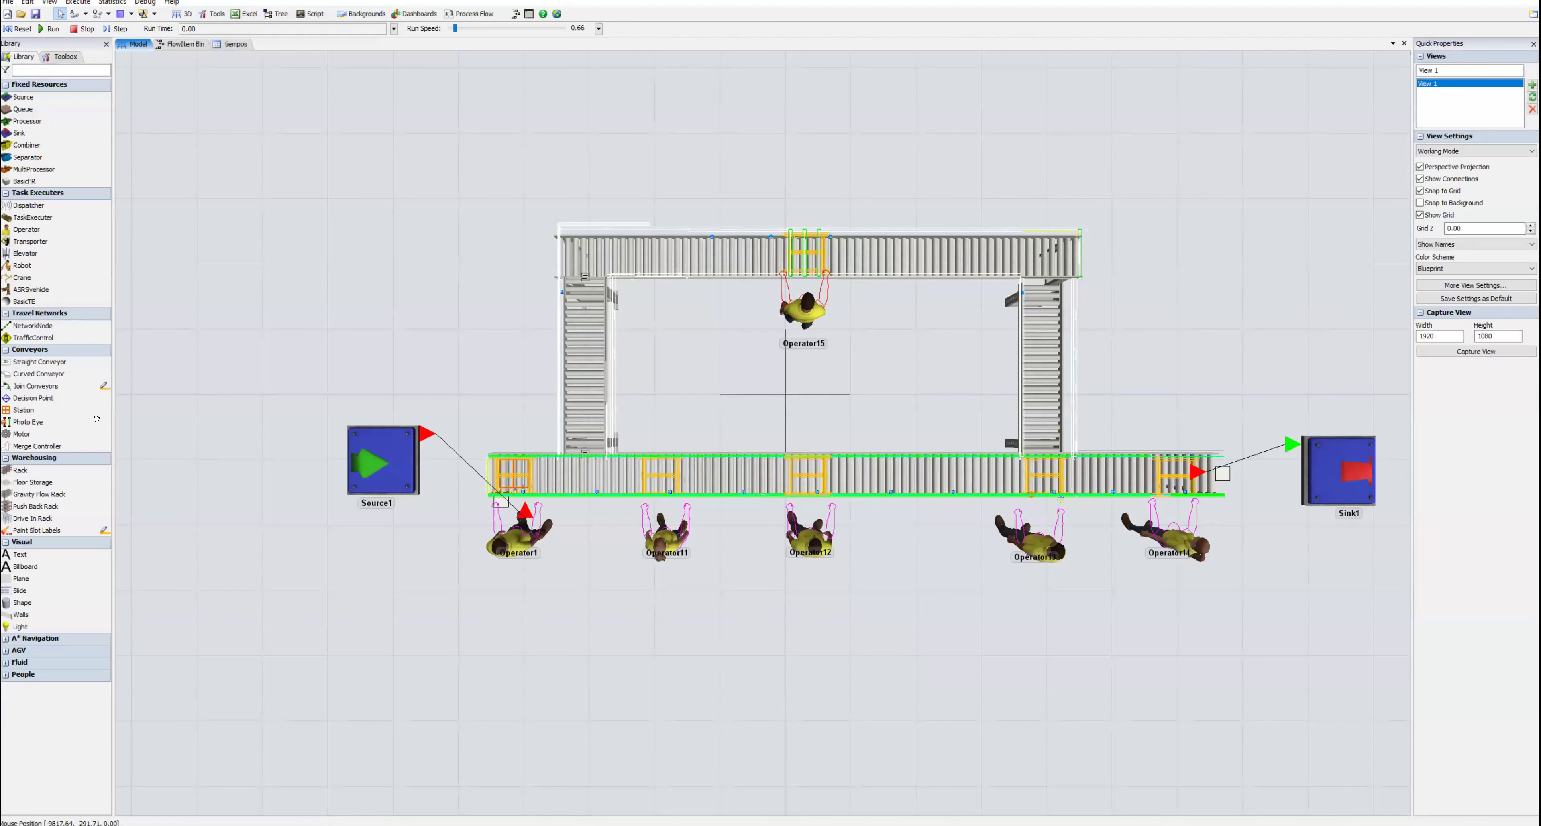
Step: Place Stations on the main conveyor in front of Operator11, Operator12, Operator13 and Operator14, about 2362, 4430, 7747 and 9595 along it
drag(51, 412, 661, 481)
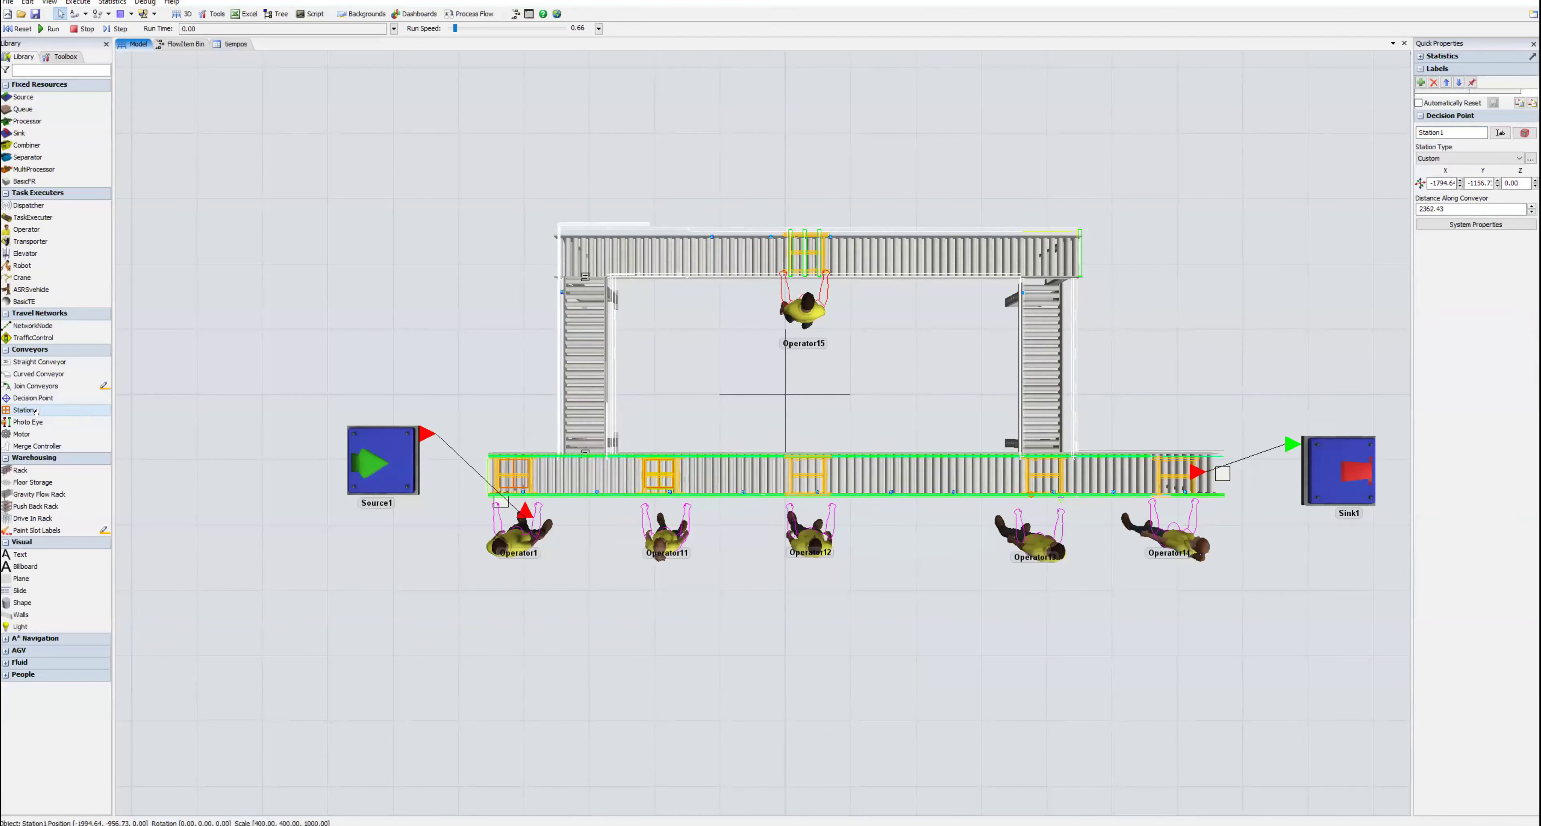
drag(809, 476, 877, 482)
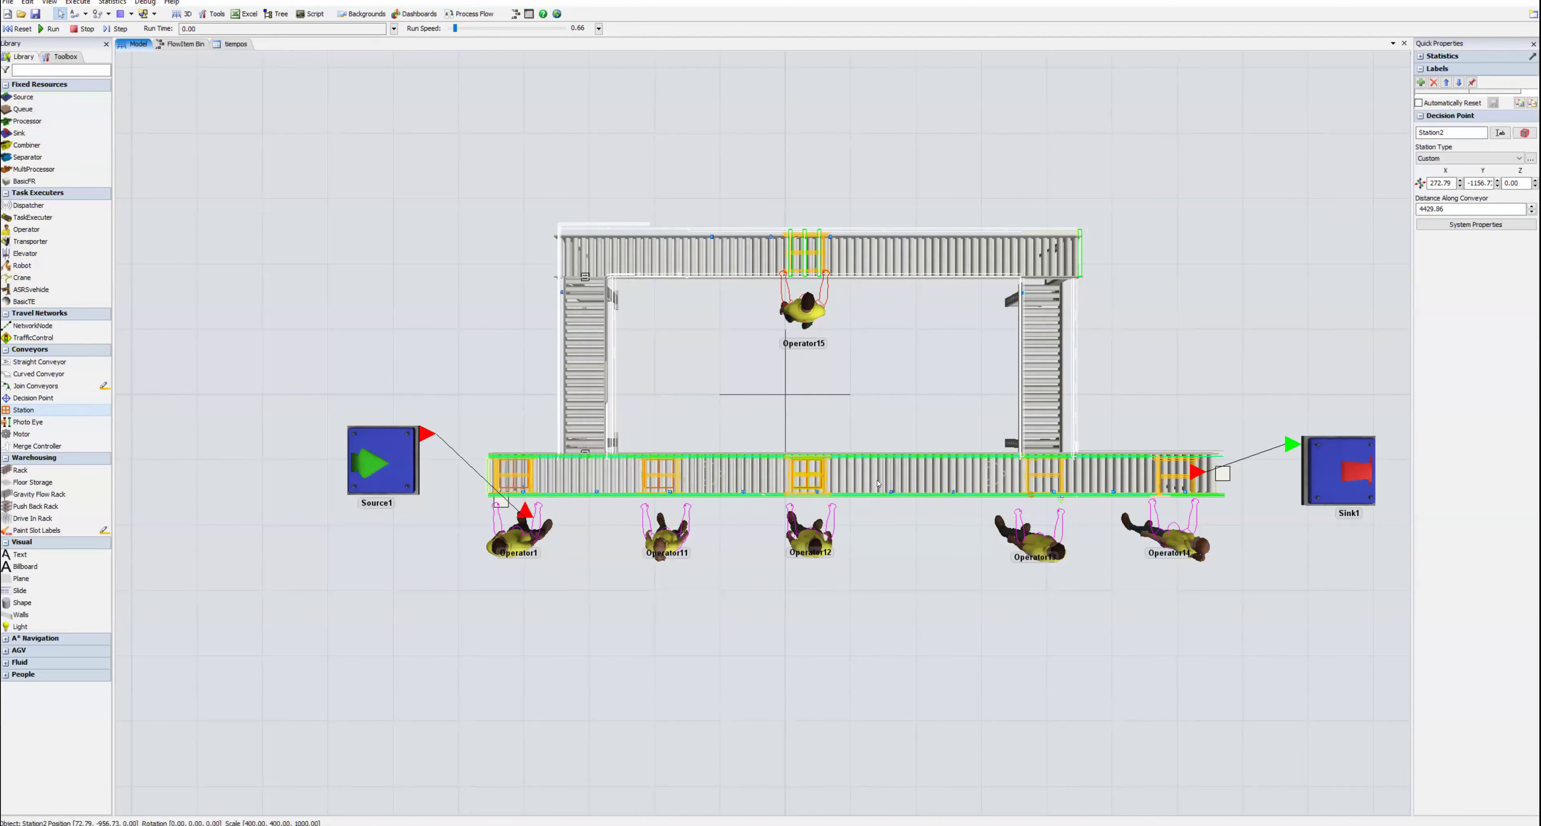
click(1048, 478)
click(1058, 478)
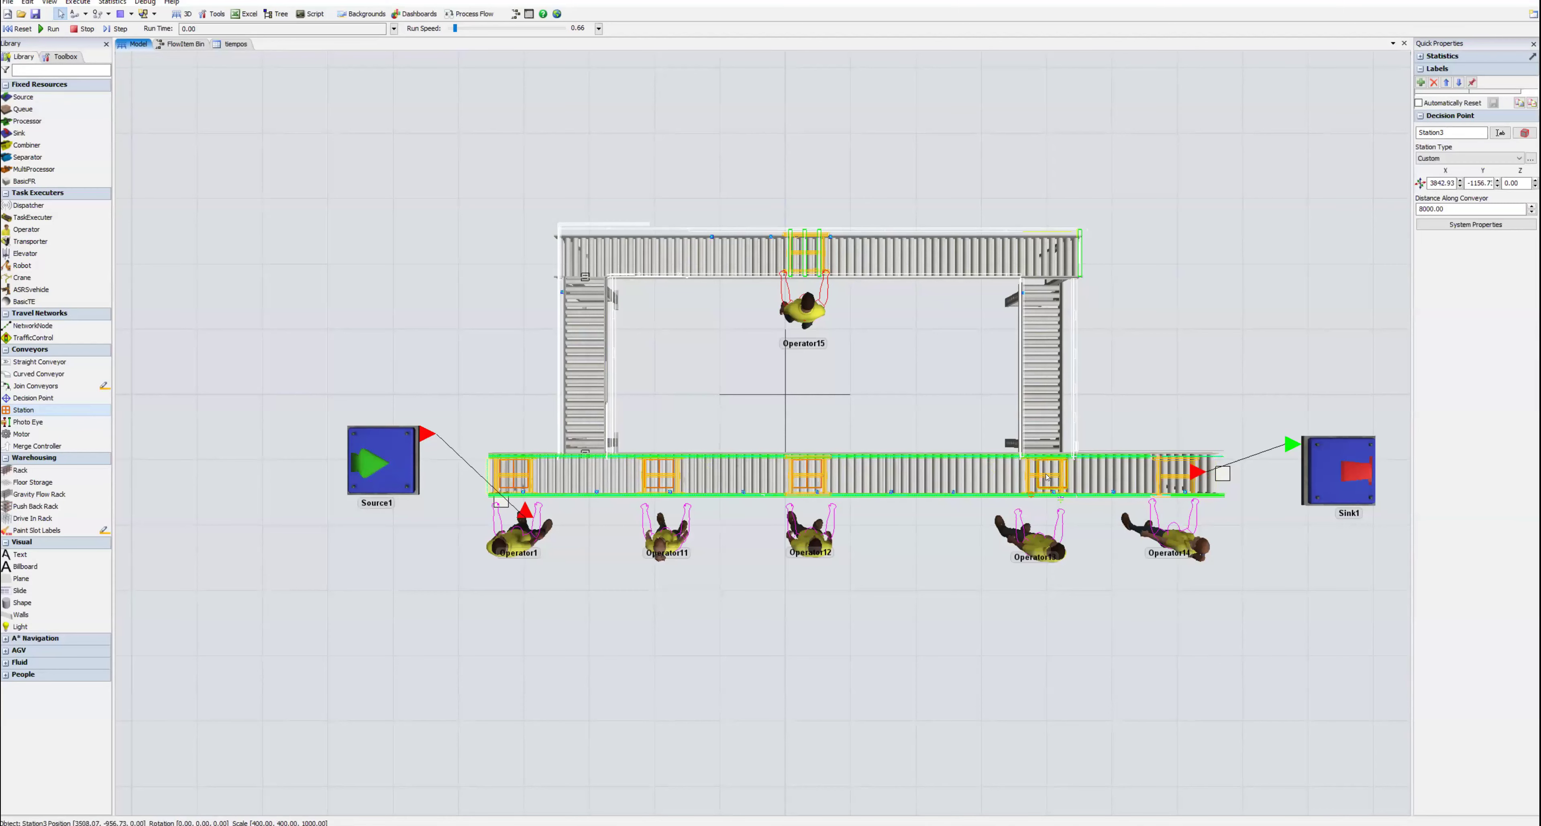
click(1175, 477)
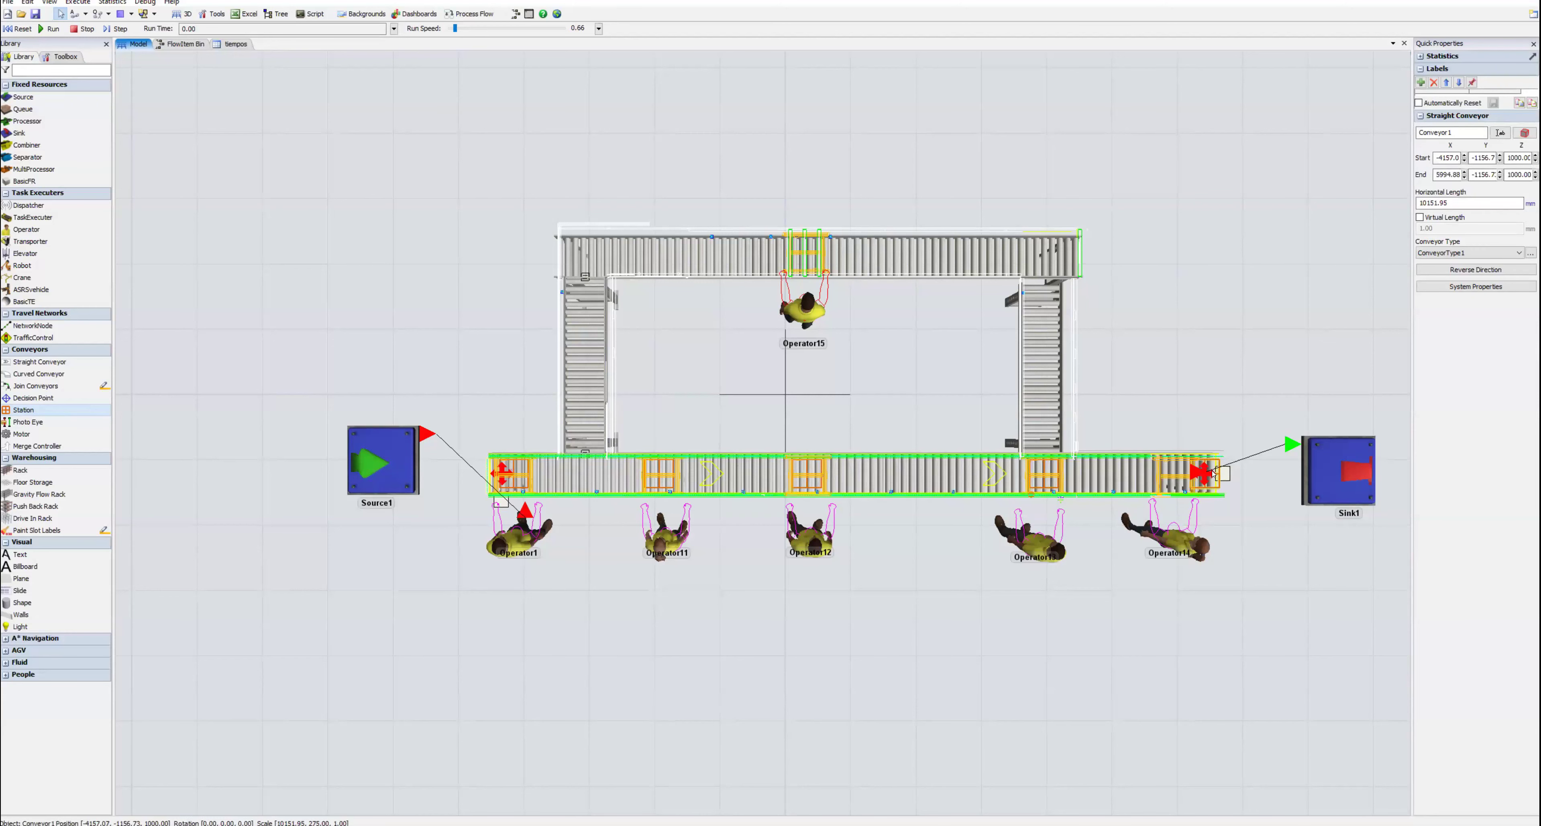
click(1181, 489)
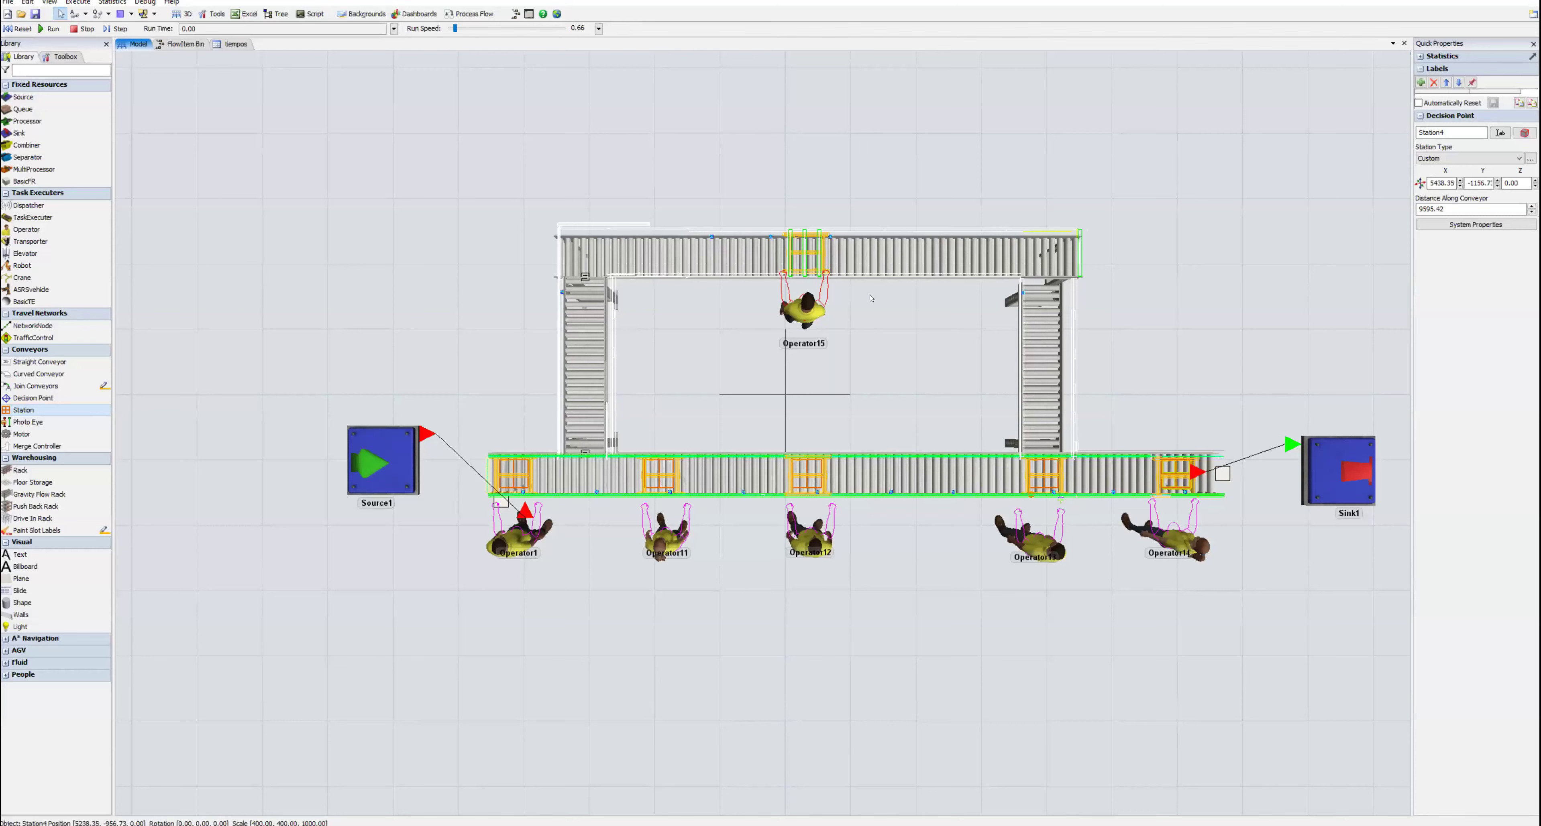
Step: Place a Station on the upper conveyor in front of Operator15, about 3840 along it, and turn off perspective projection
click(803, 257)
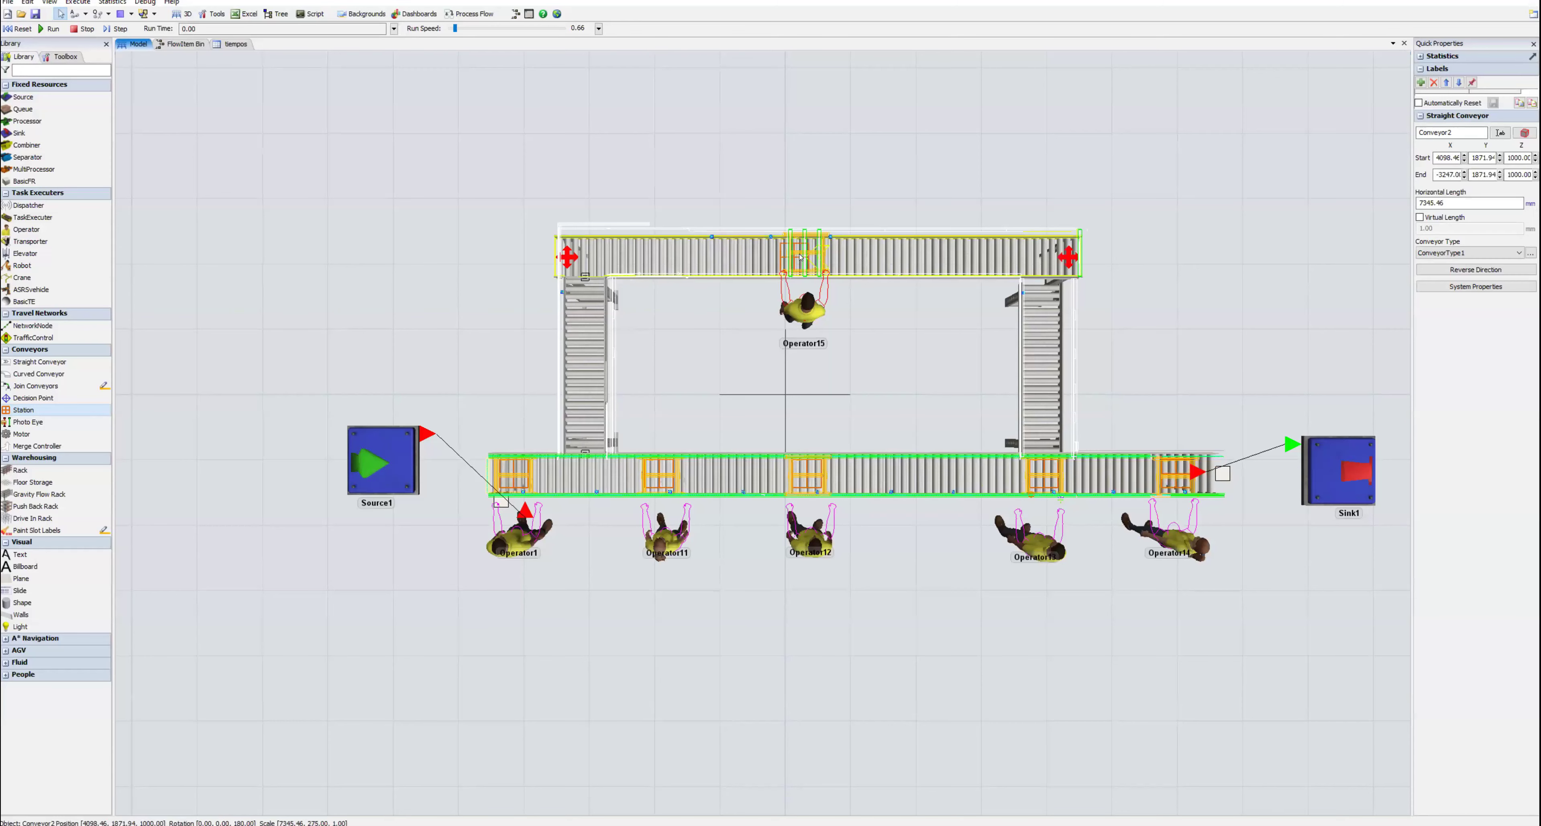
click(799, 259)
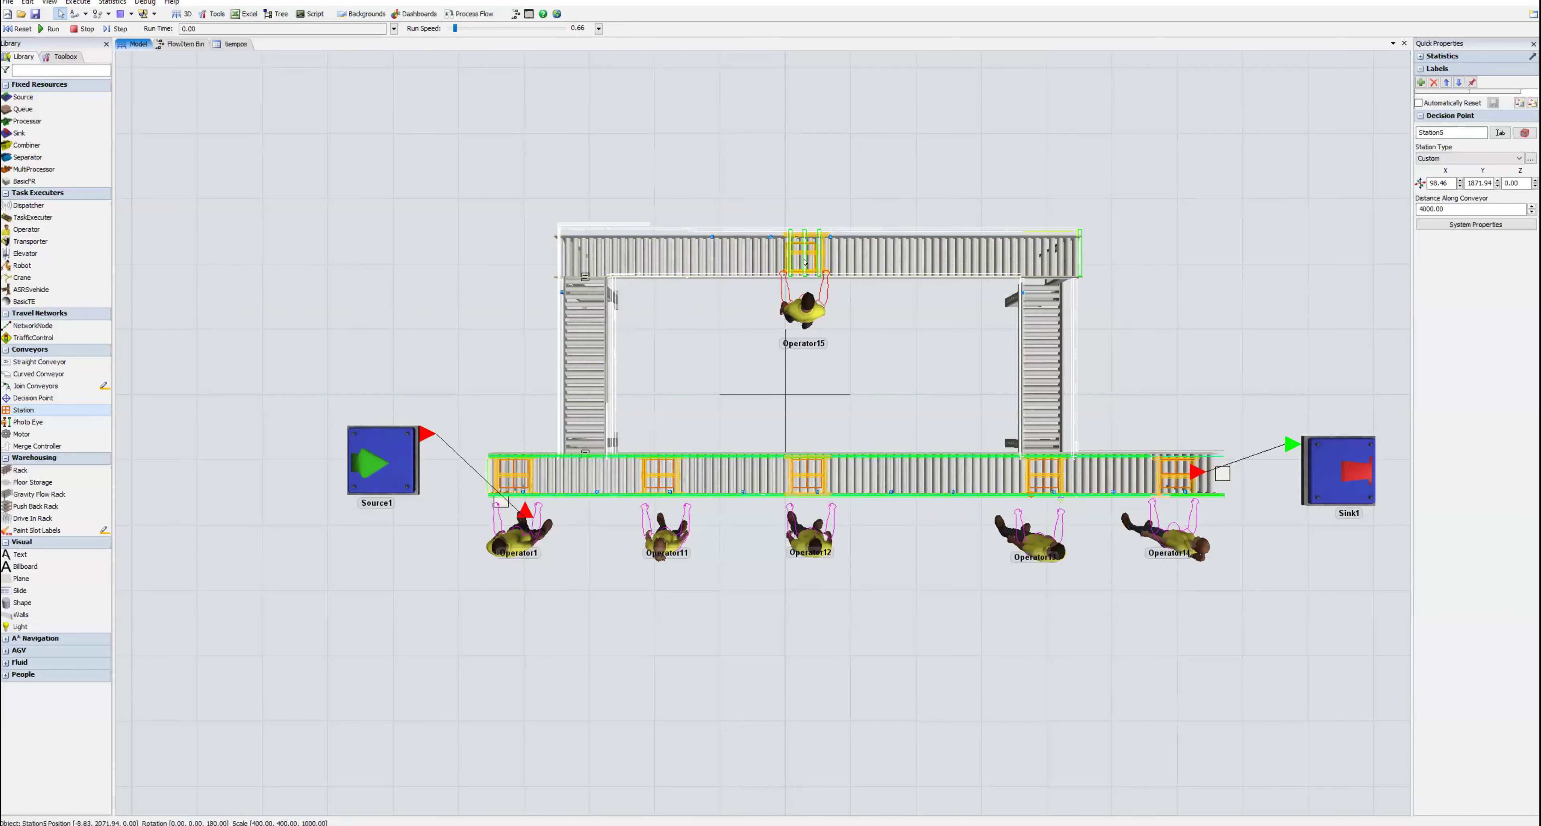
drag(808, 263, 807, 266)
click(907, 350)
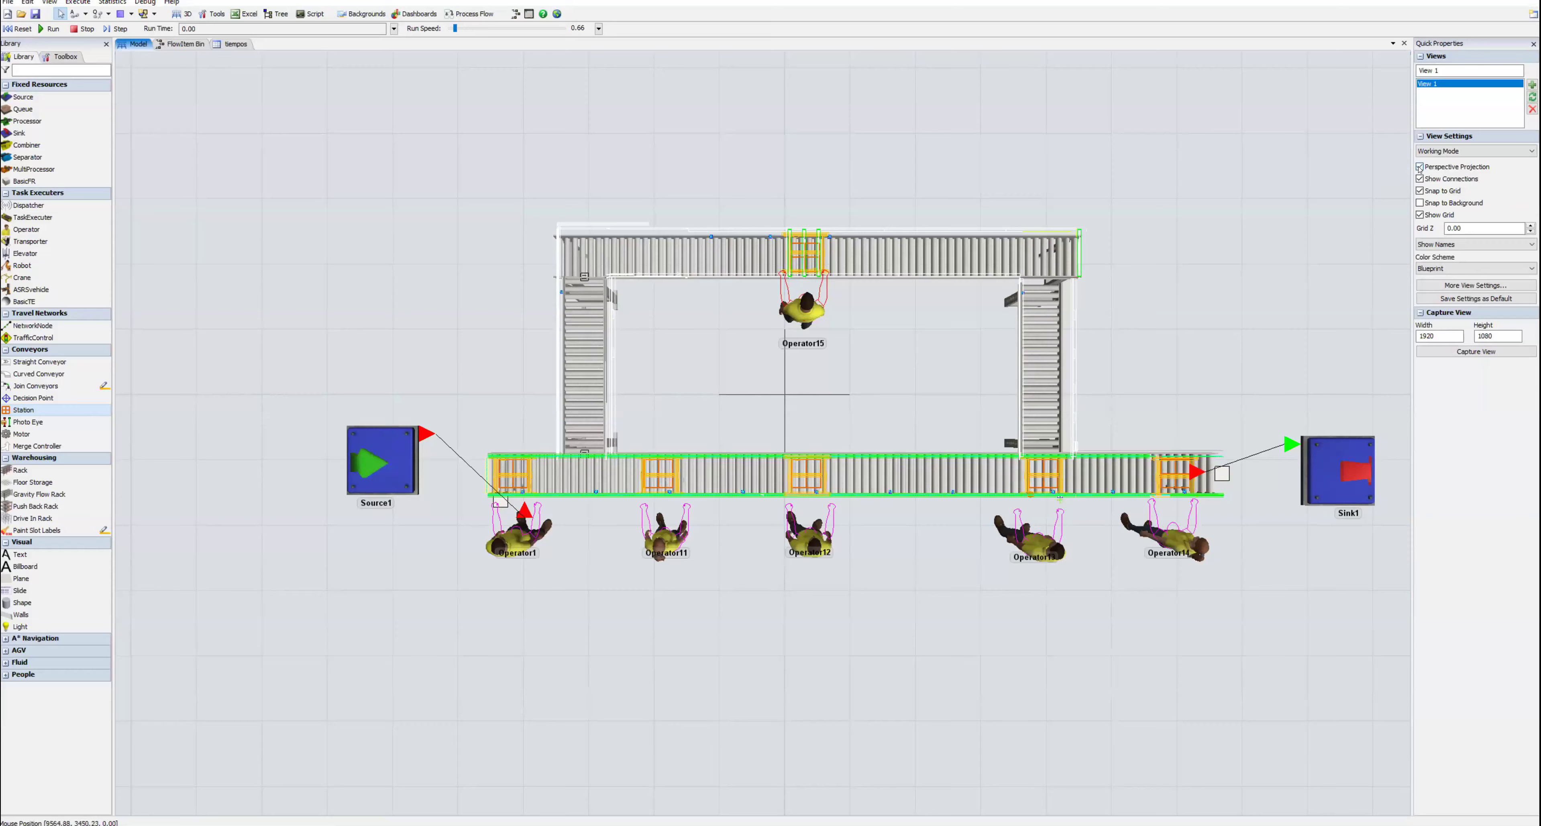
click(1419, 167)
scroll(792, 425, up, 5)
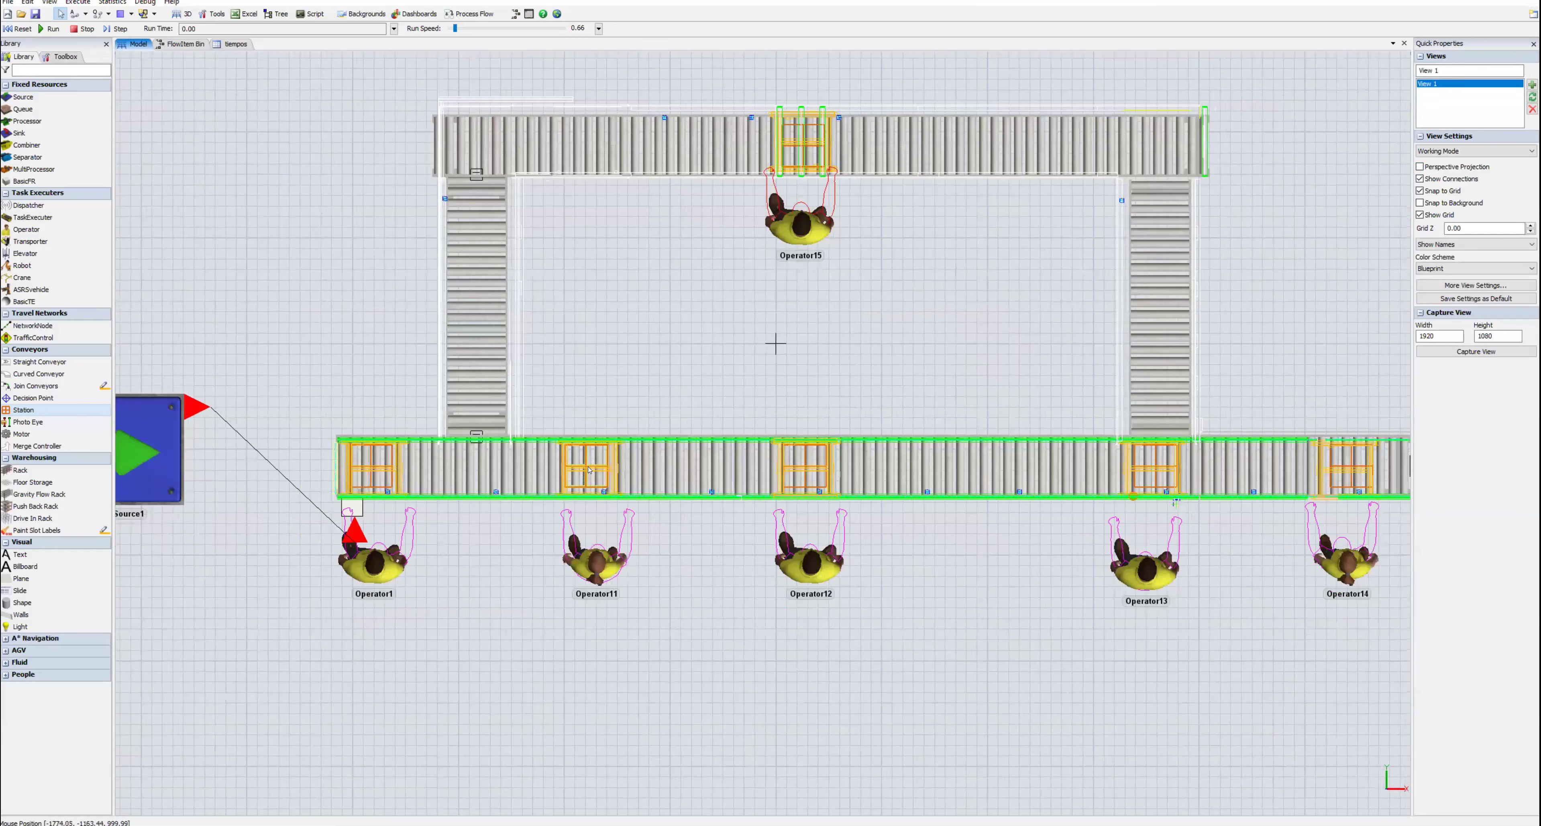
Step: Assign the estacion station type to the station in front of Operator11 and rename it ES2
click(584, 482)
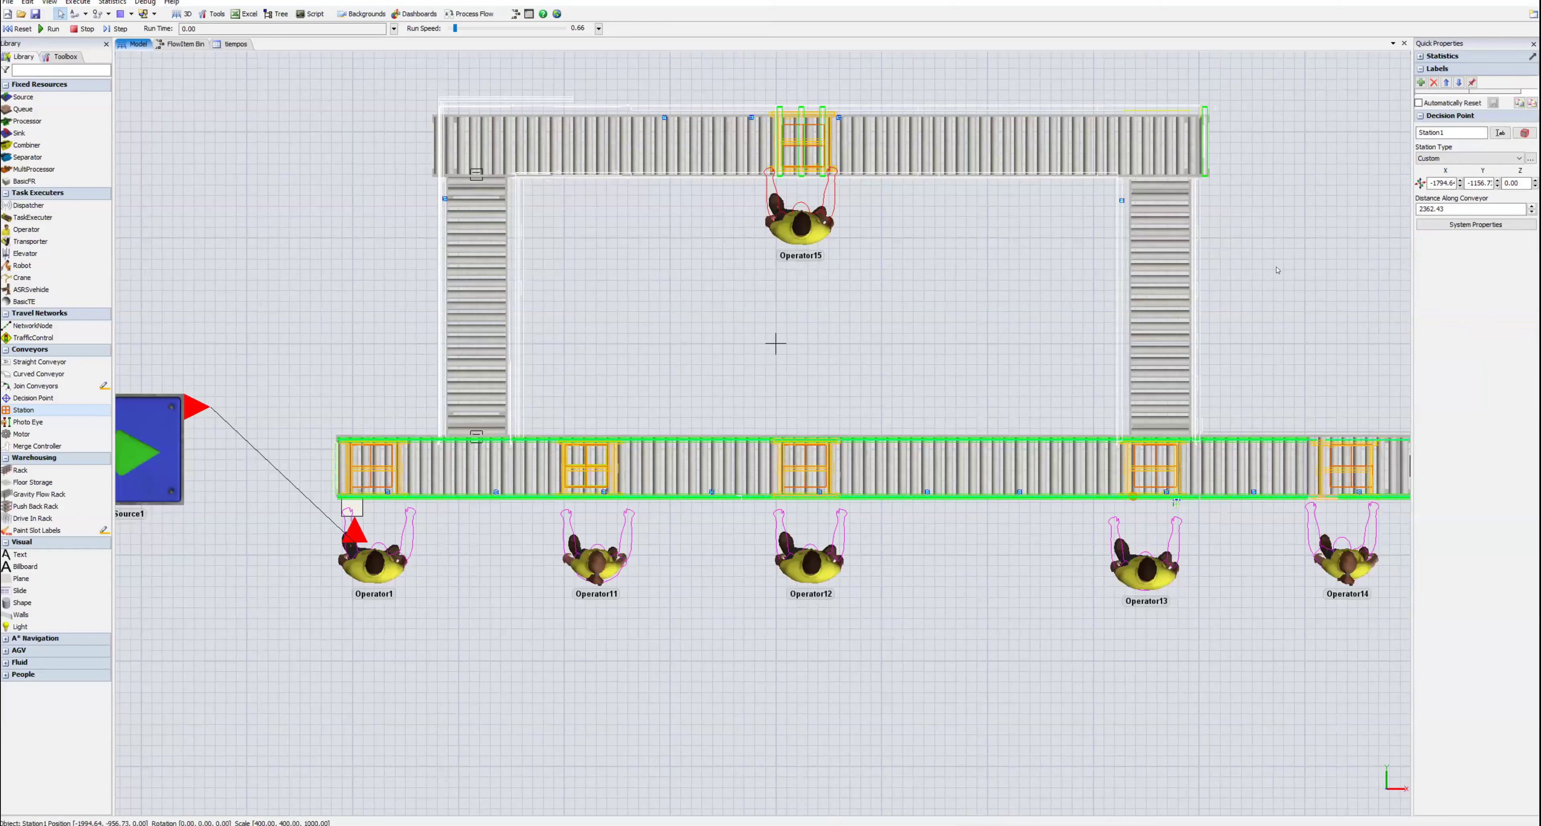
click(1471, 160)
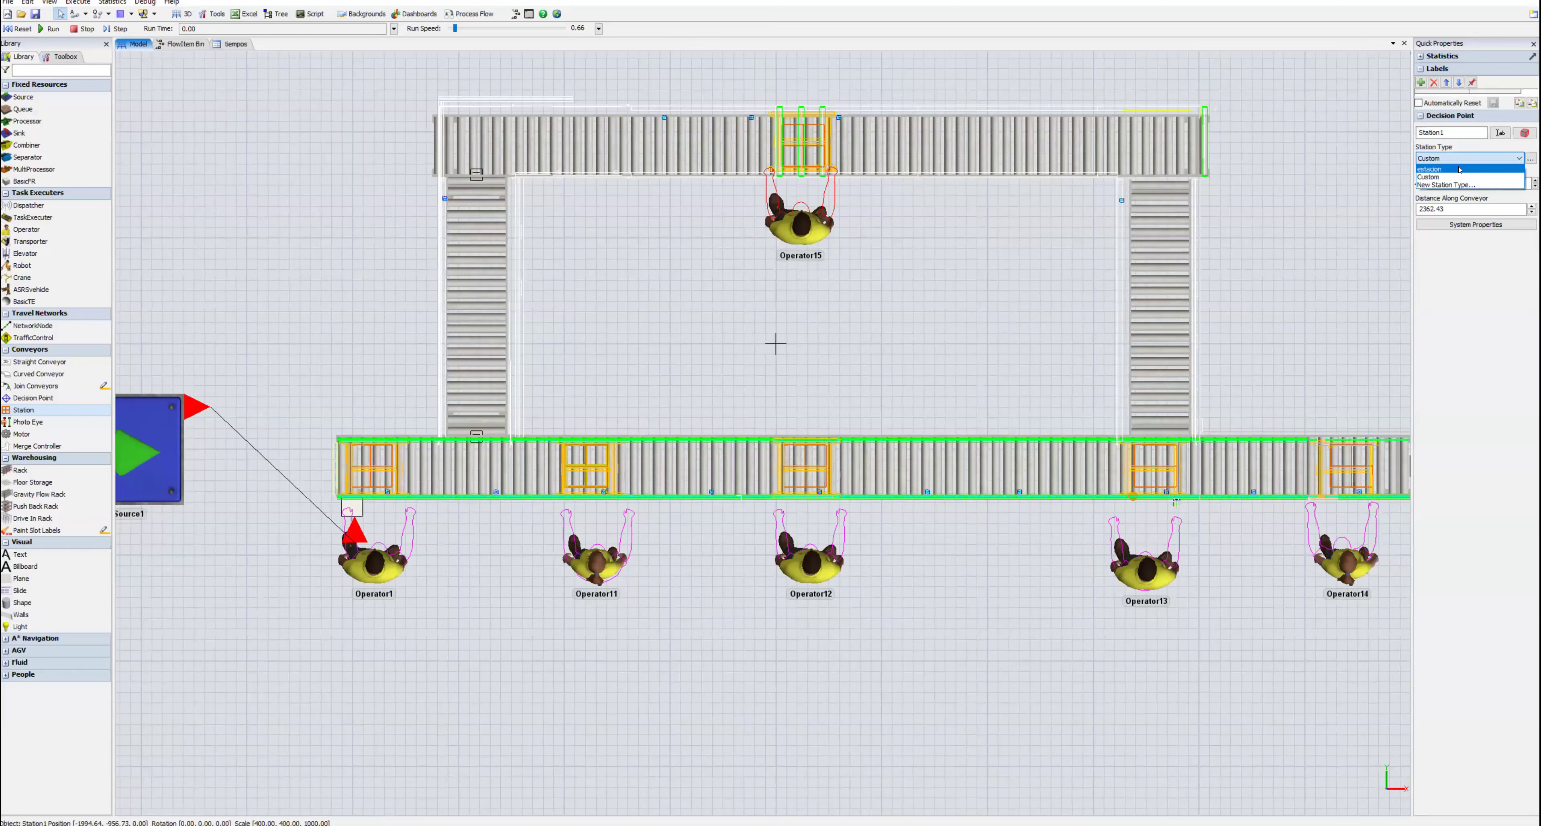
click(1459, 170)
double_click(1431, 133)
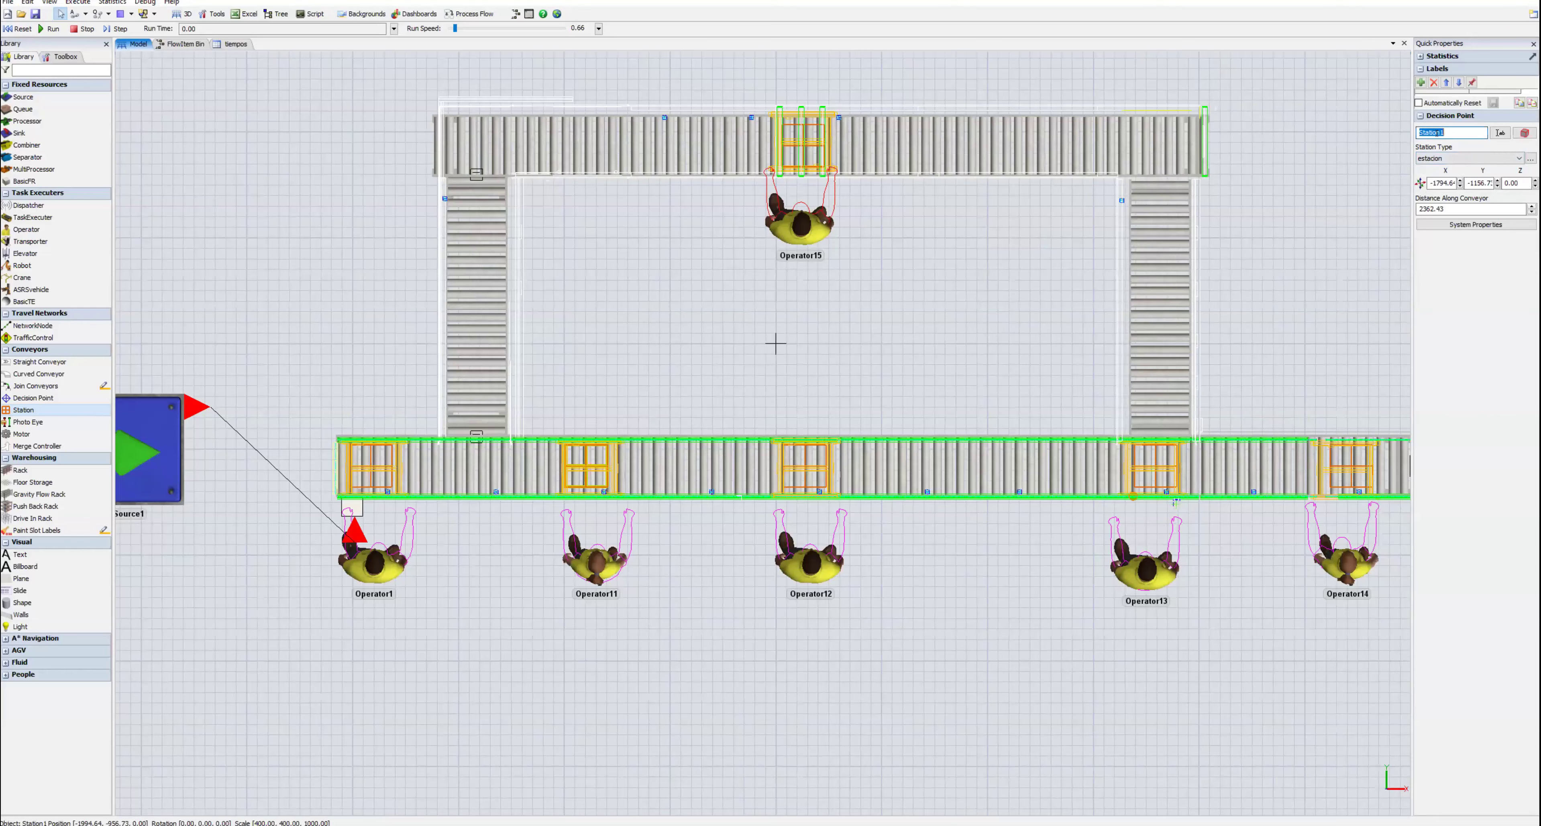
text(ES2)
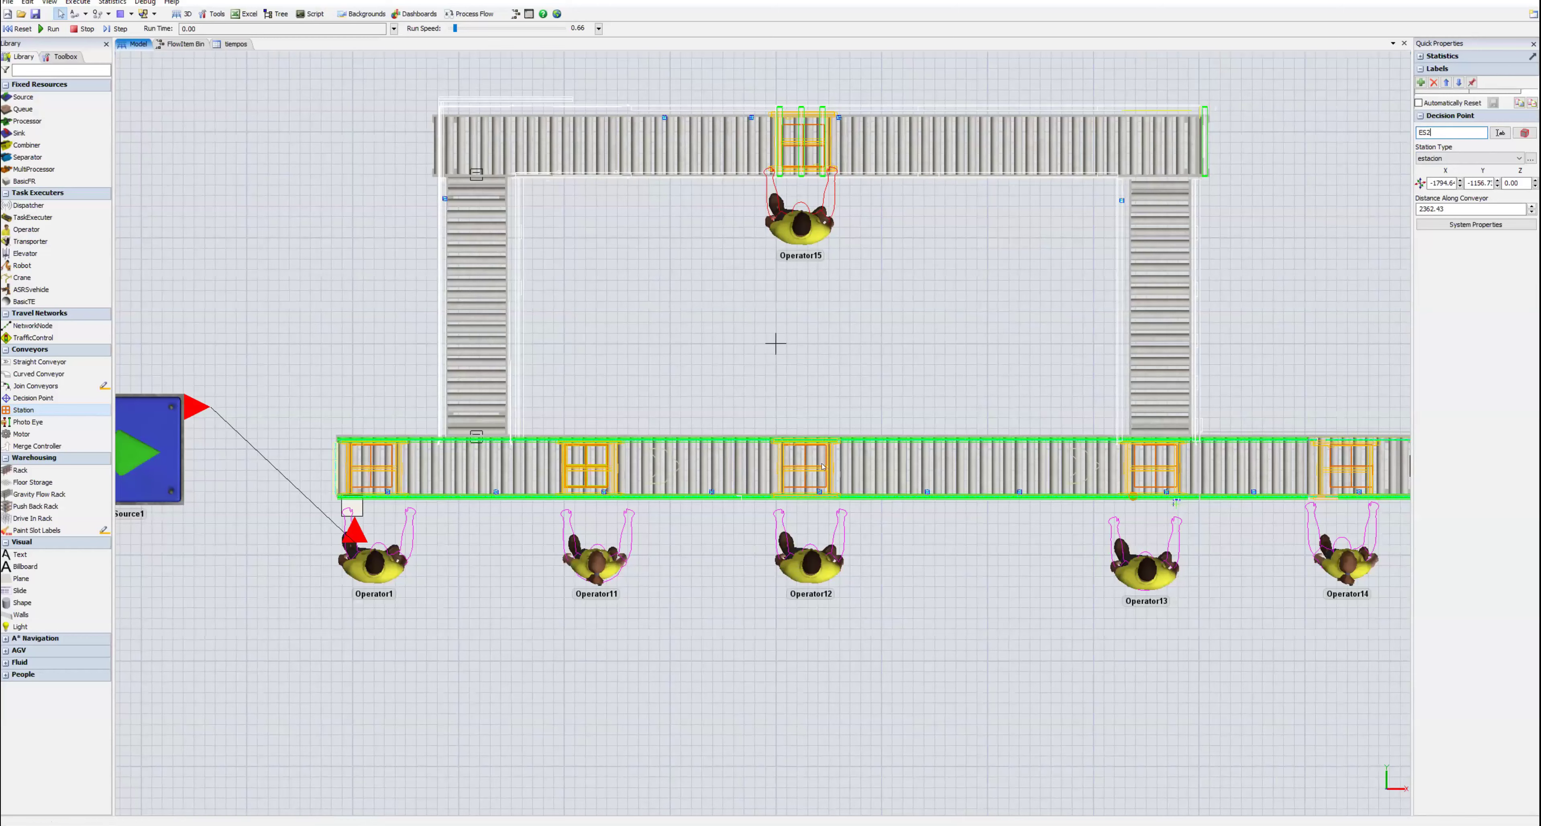
Step: Rename the station in front of Operator12 as ES3 and give it the estacion station type
click(834, 464)
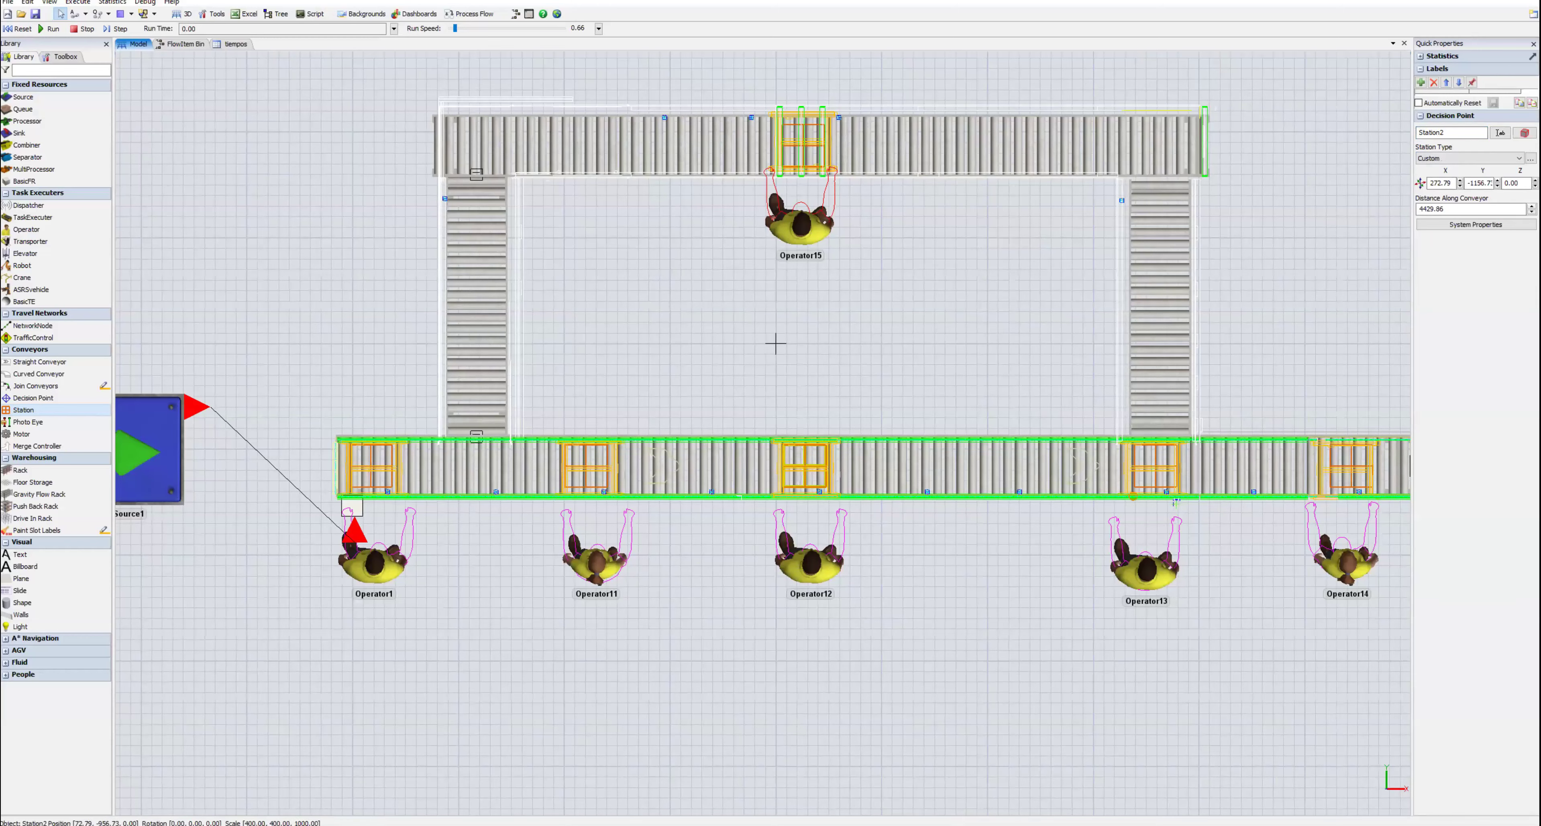
double_click(1429, 132)
text(ES3)
click(1154, 468)
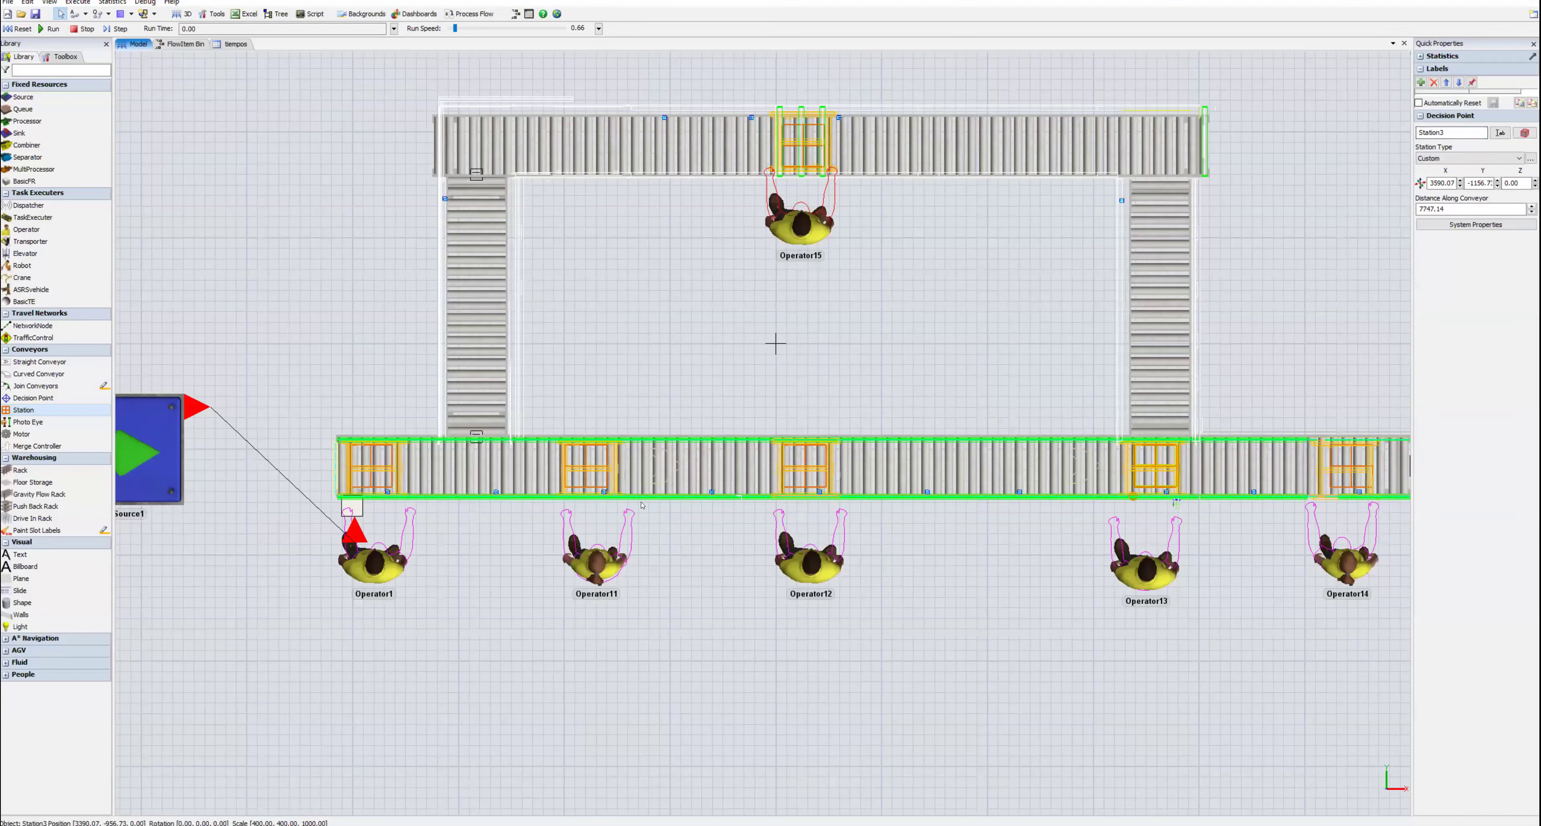
click(795, 473)
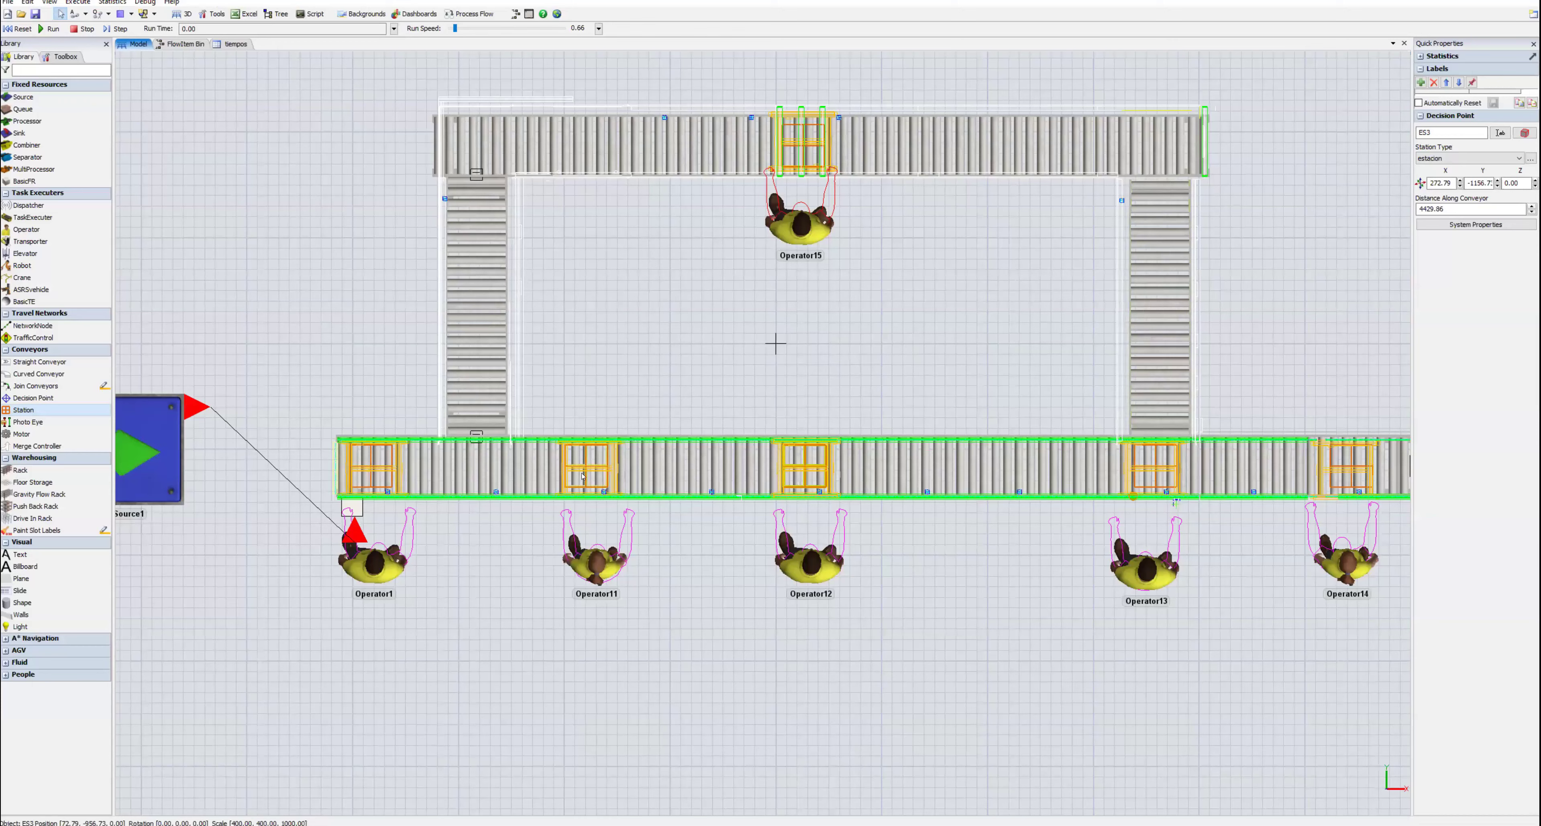
Step: Rename the station in front of Operator13 as ES4 and give it the estacion station type
click(1157, 471)
click(1157, 472)
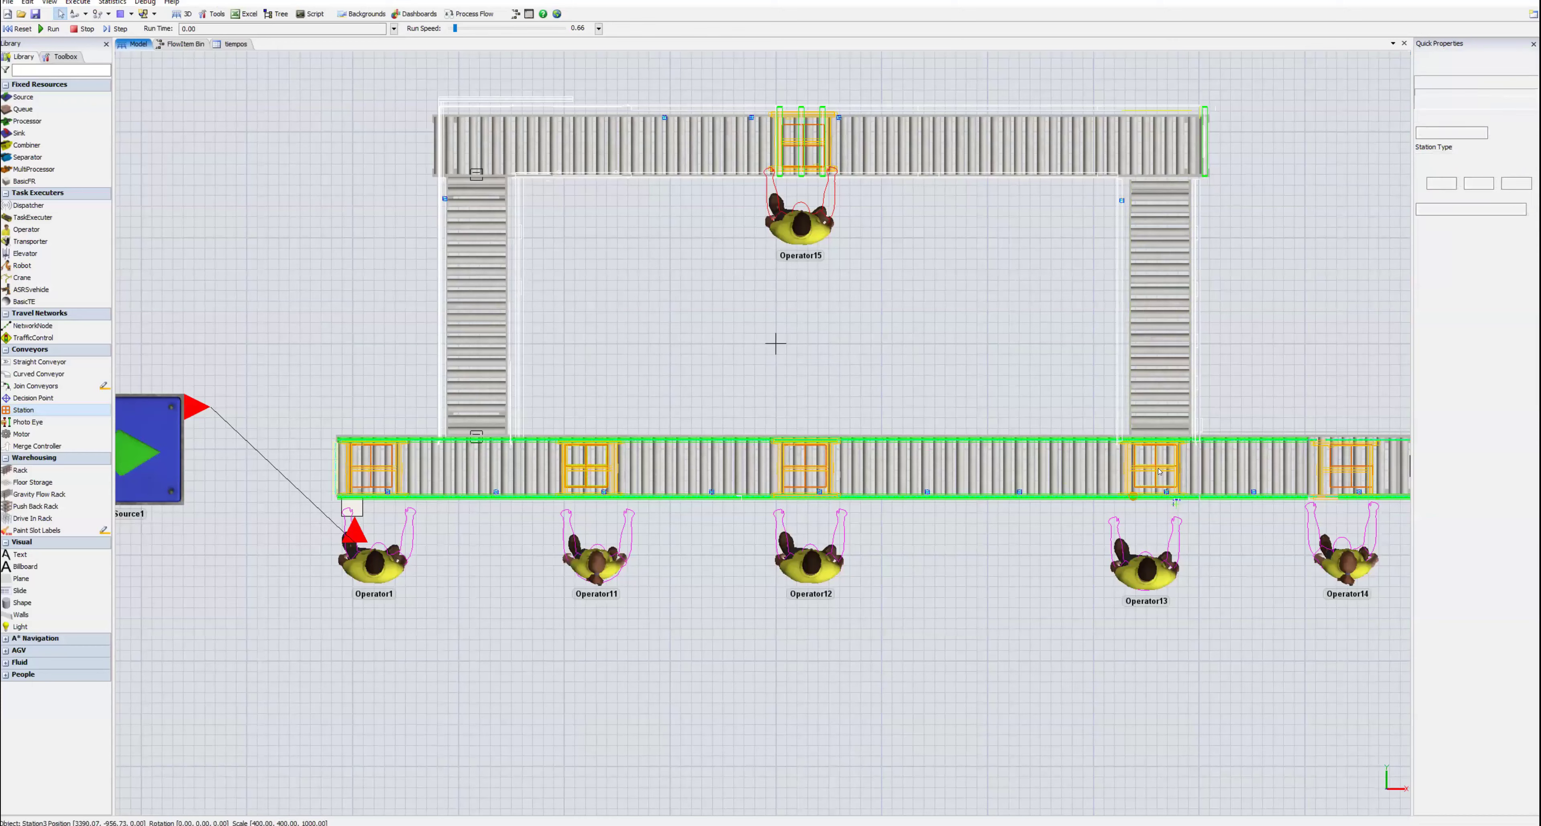
double_click(1435, 133)
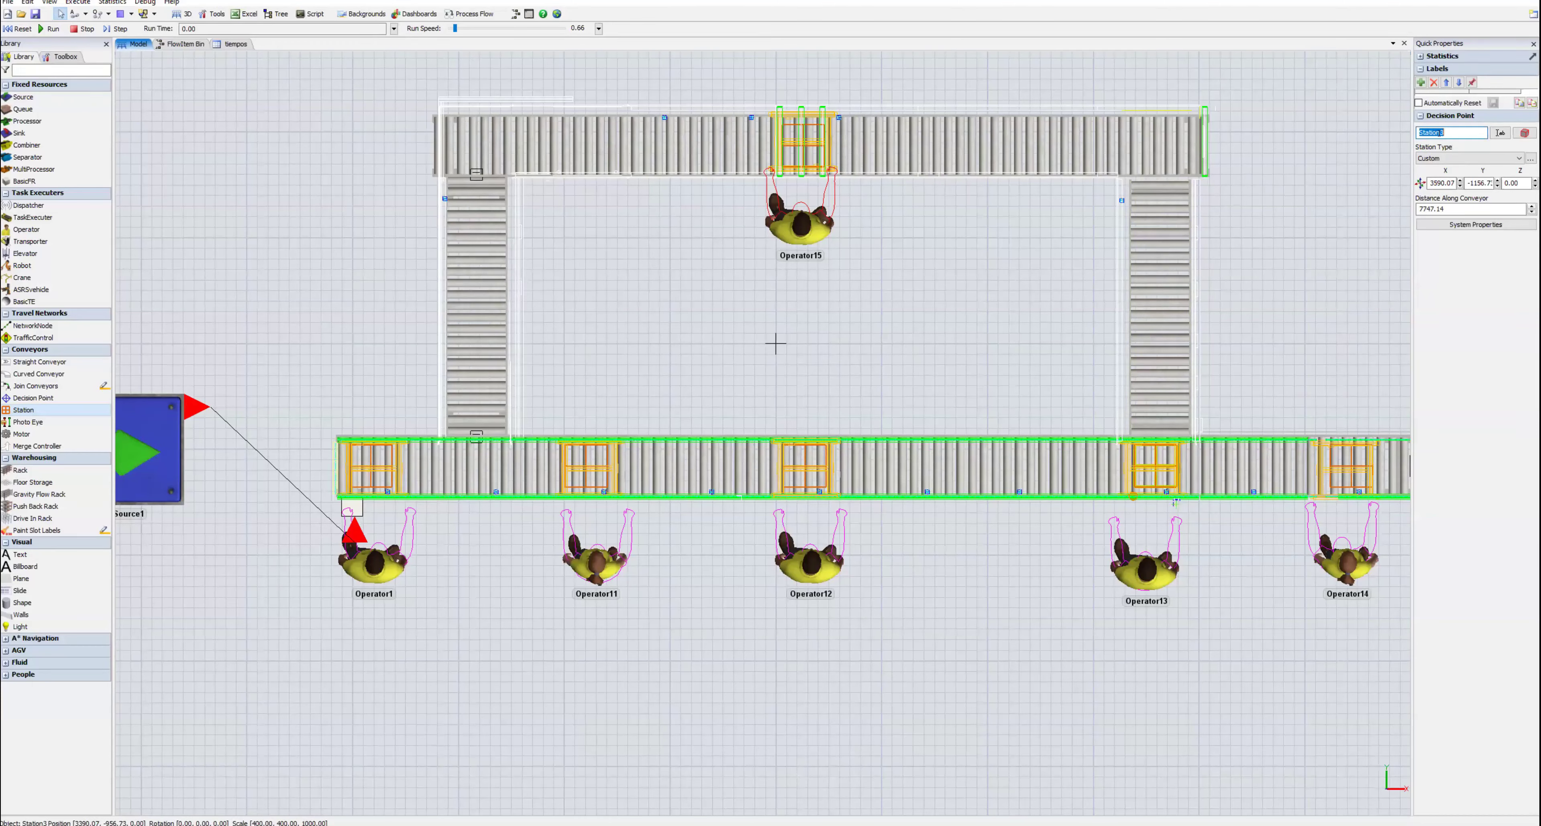
text(ES4)
click(1468, 157)
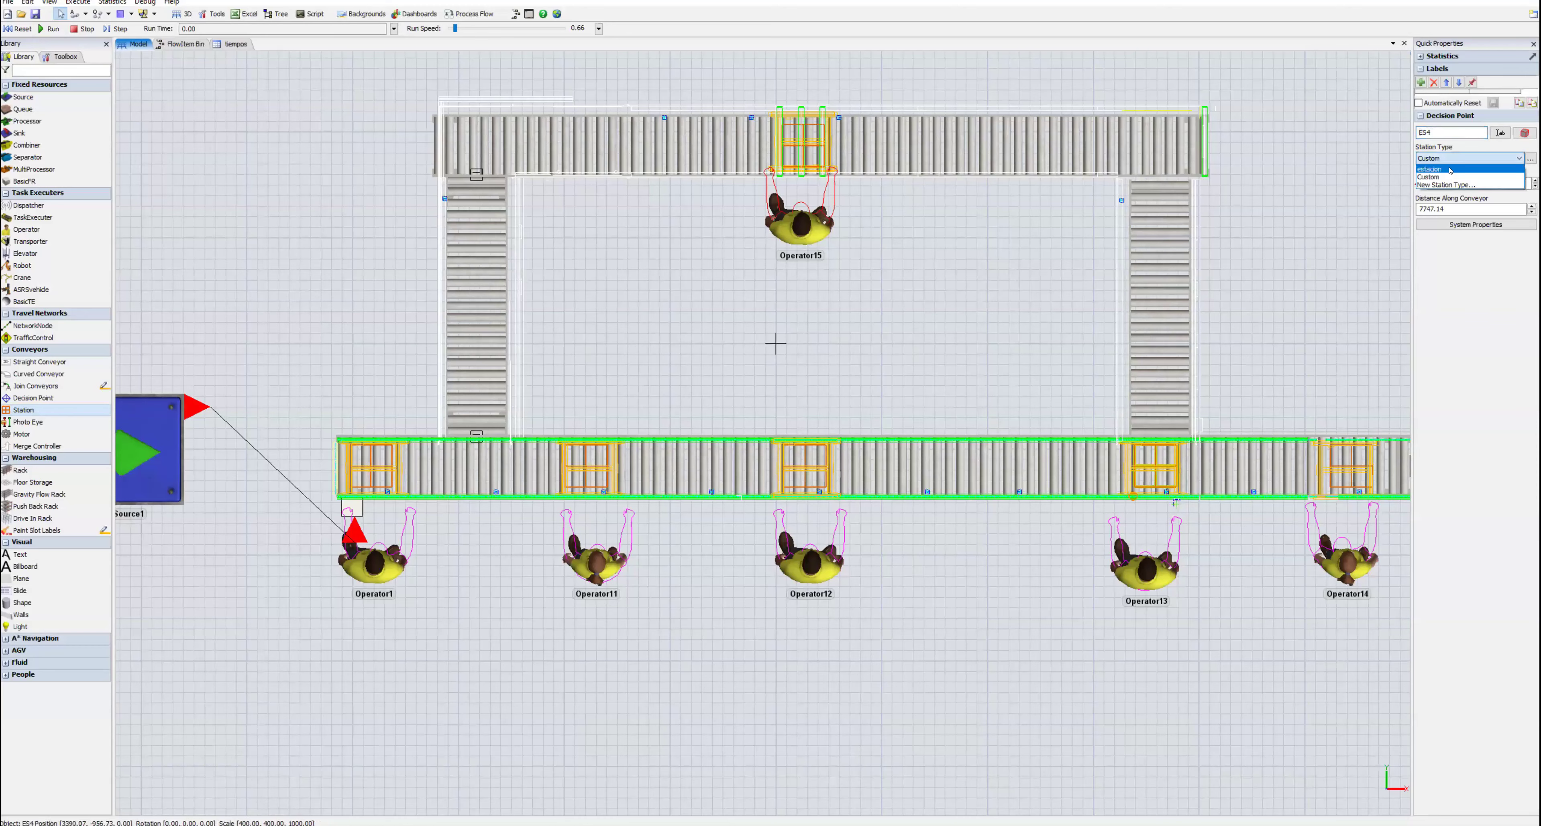
click(1448, 170)
Step: Rename the station in front of Operator14 as ES5 and the station on the upper conveyor as RW
click(1358, 466)
double_click(1433, 132)
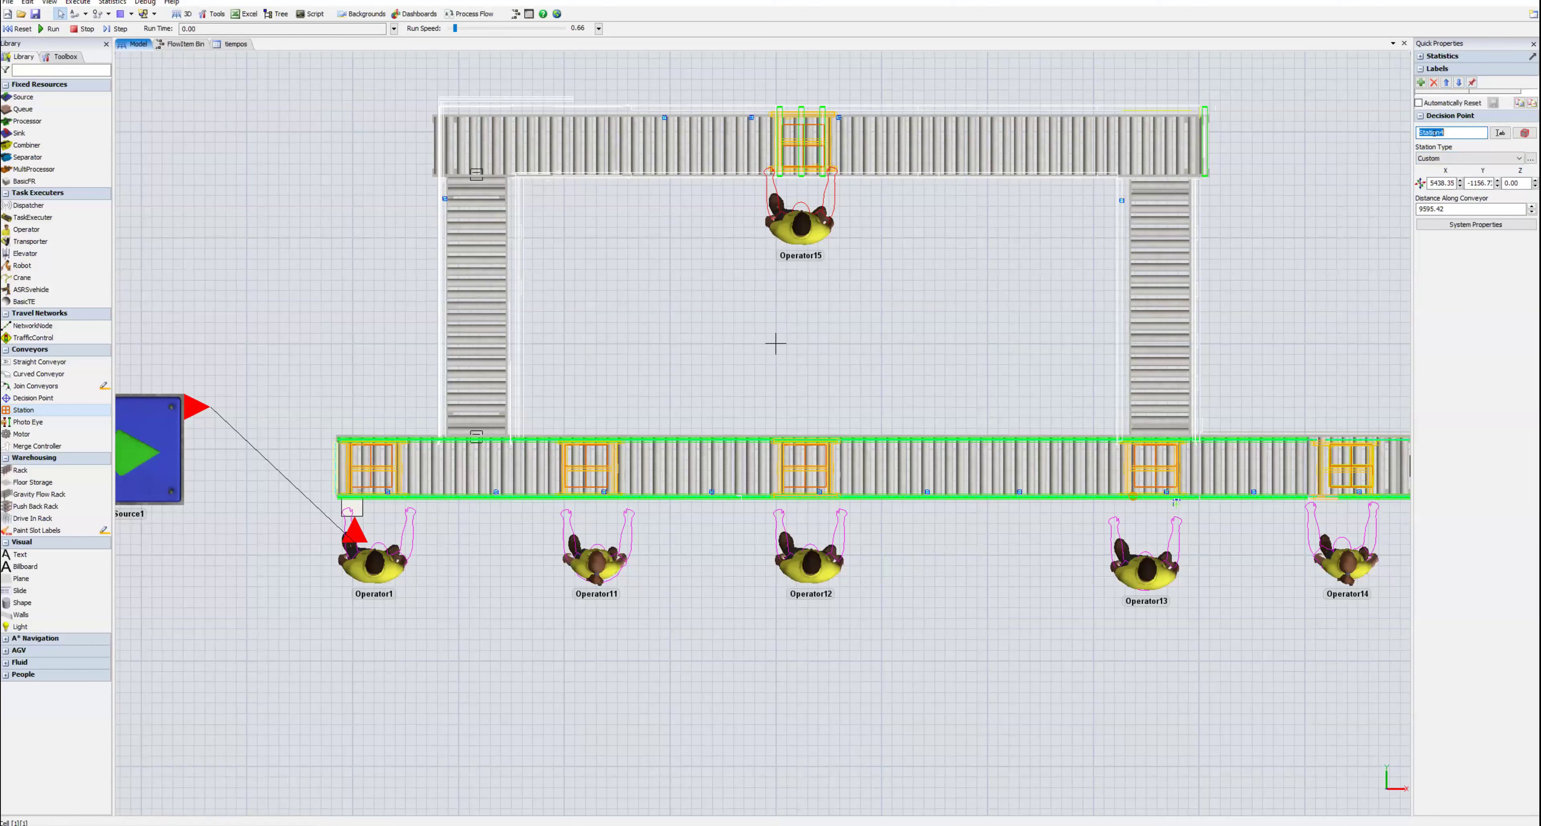
text(ES5)
click(803, 145)
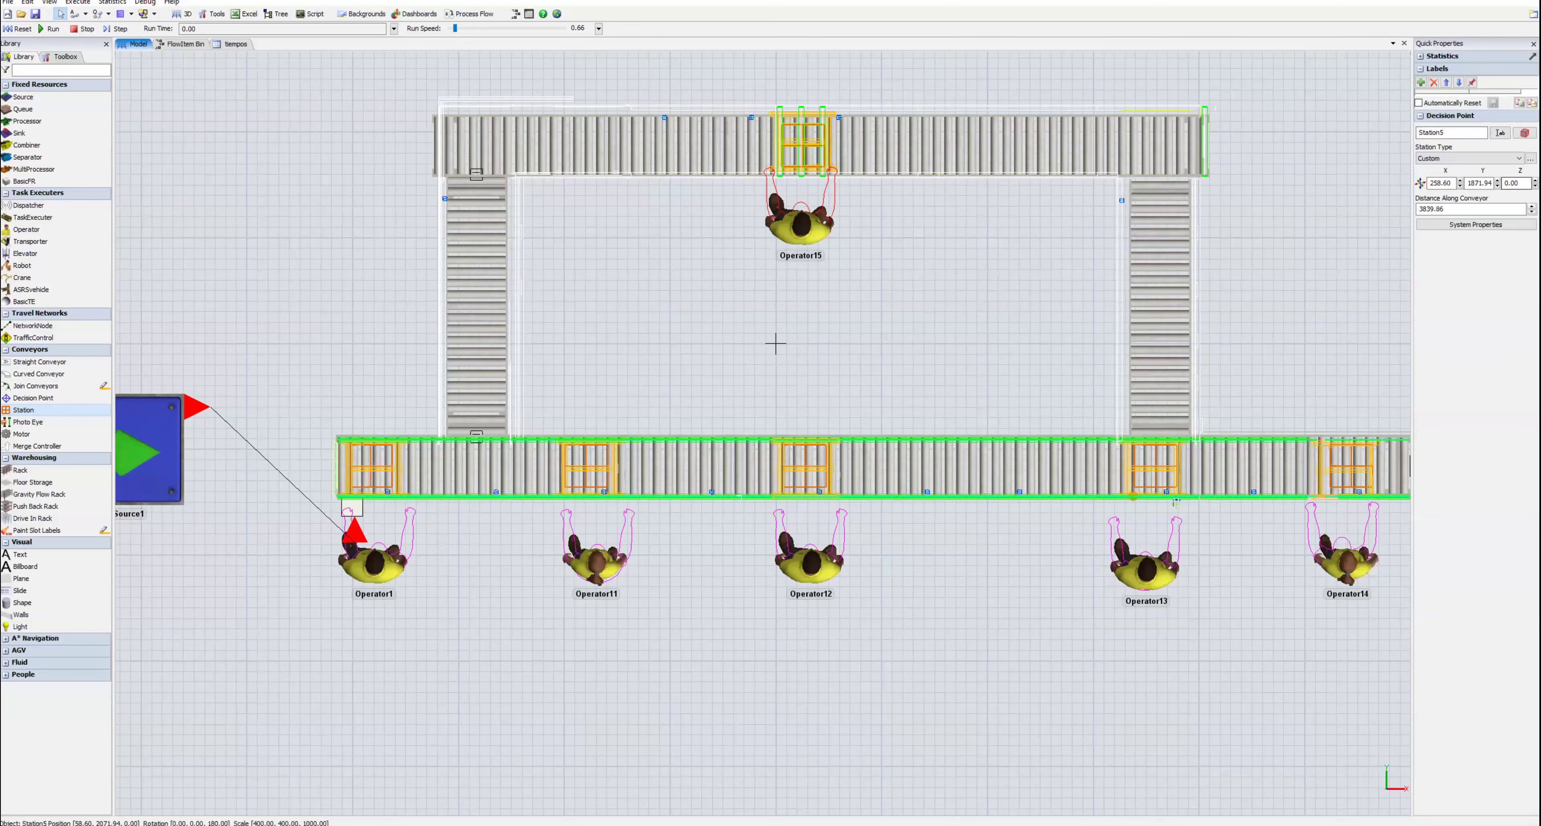
double_click(1464, 134)
text(RW)
Step: Run the model at a run speed of about 61.45 and examine in 3D how the coffee makers move through the stations
click(1183, 254)
scroll(1183, 254, down, 3)
drag(1107, 233, 1048, 234)
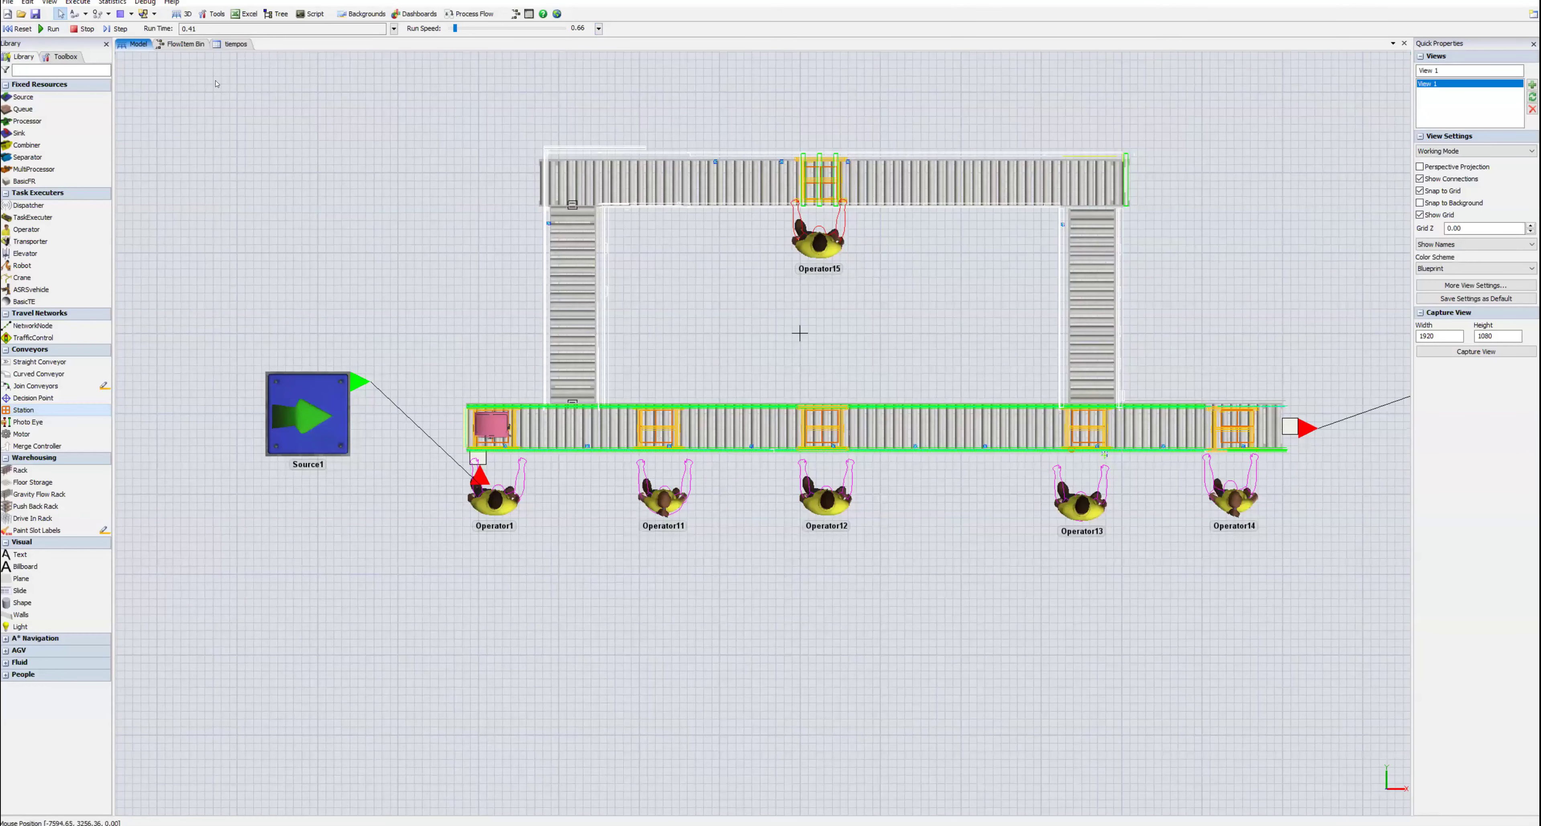
right_drag(426, 375, 458, 304)
scroll(458, 304, up, 2)
drag(455, 29, 466, 33)
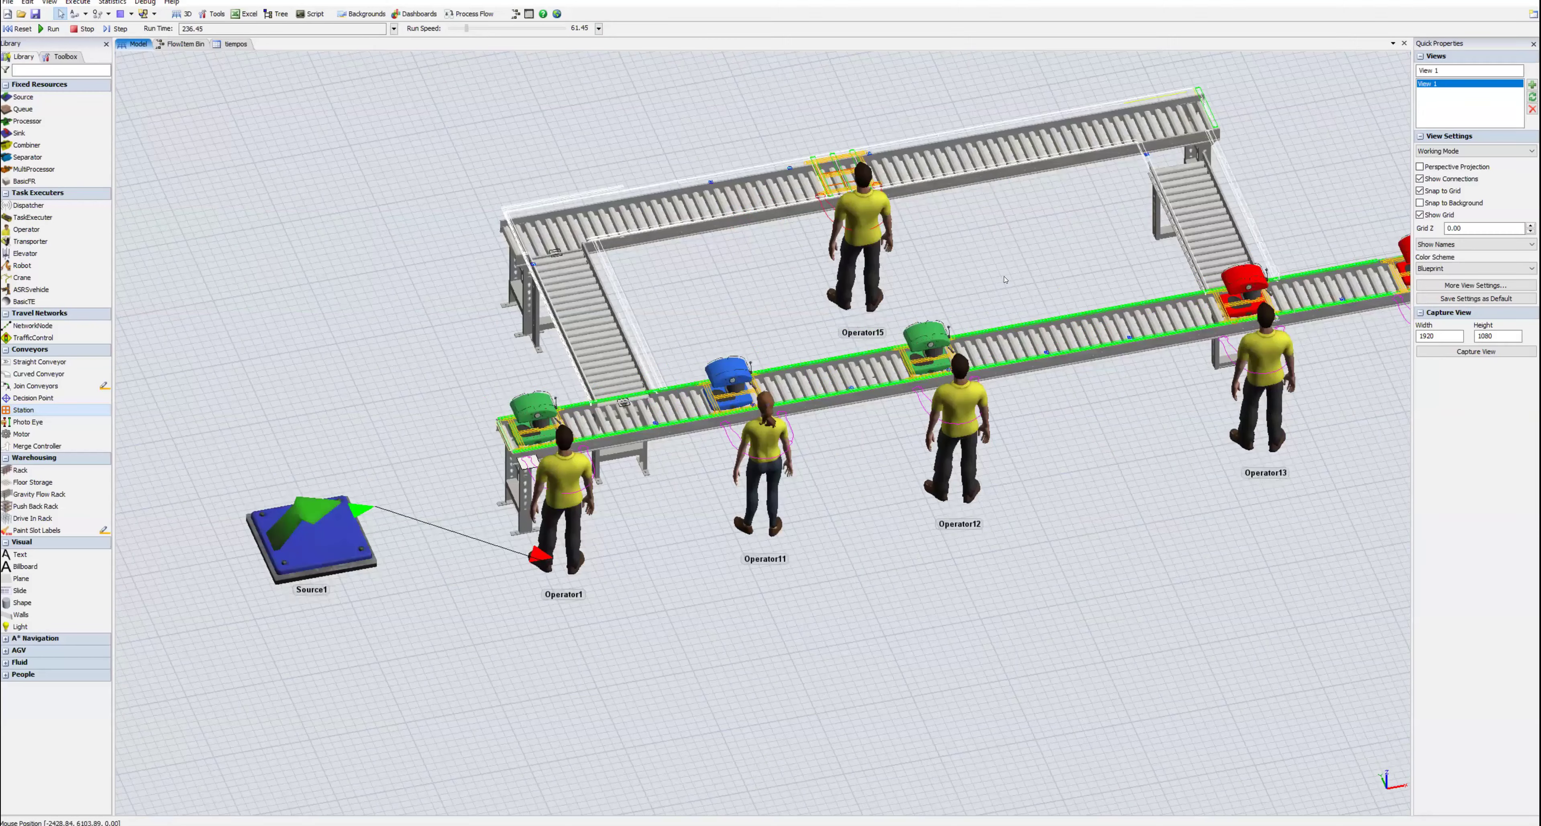
scroll(1005, 279, down, 2)
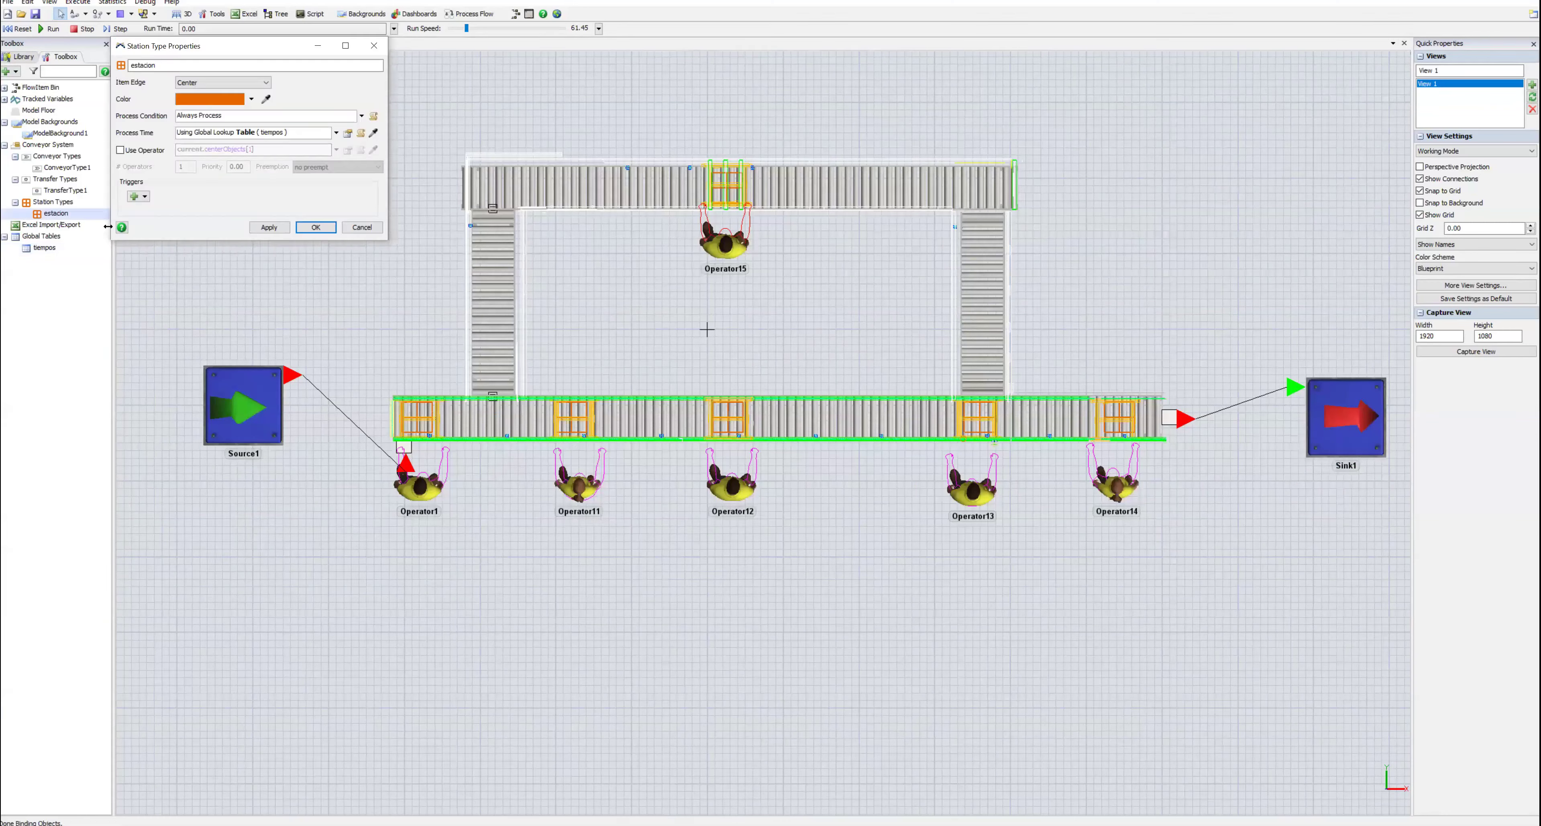
Step: Add an On Arrival trigger to the estacion station type that sets a label named proceso on the item
click(146, 197)
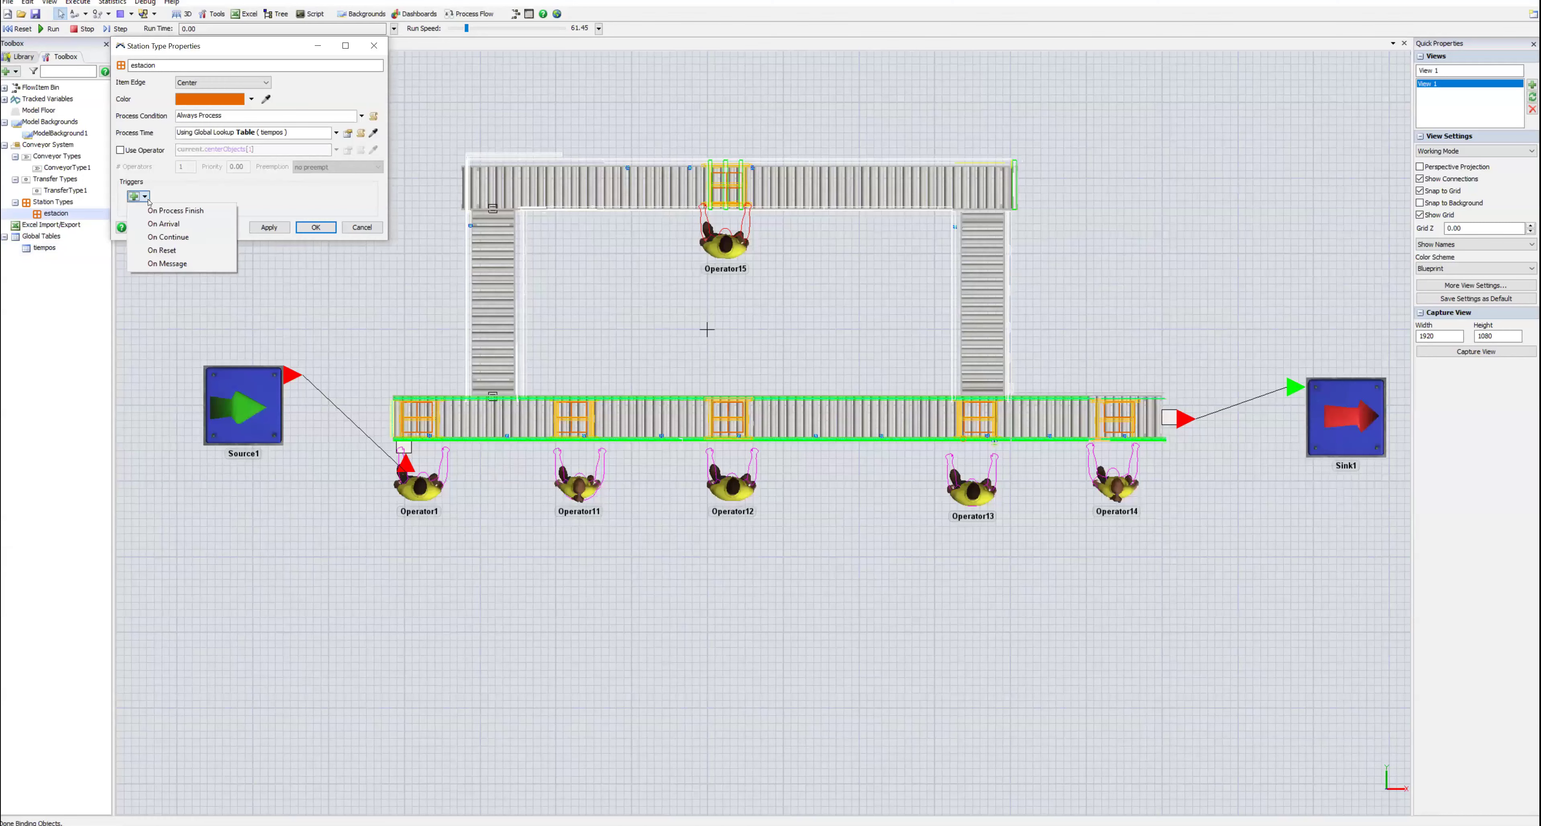
click(183, 225)
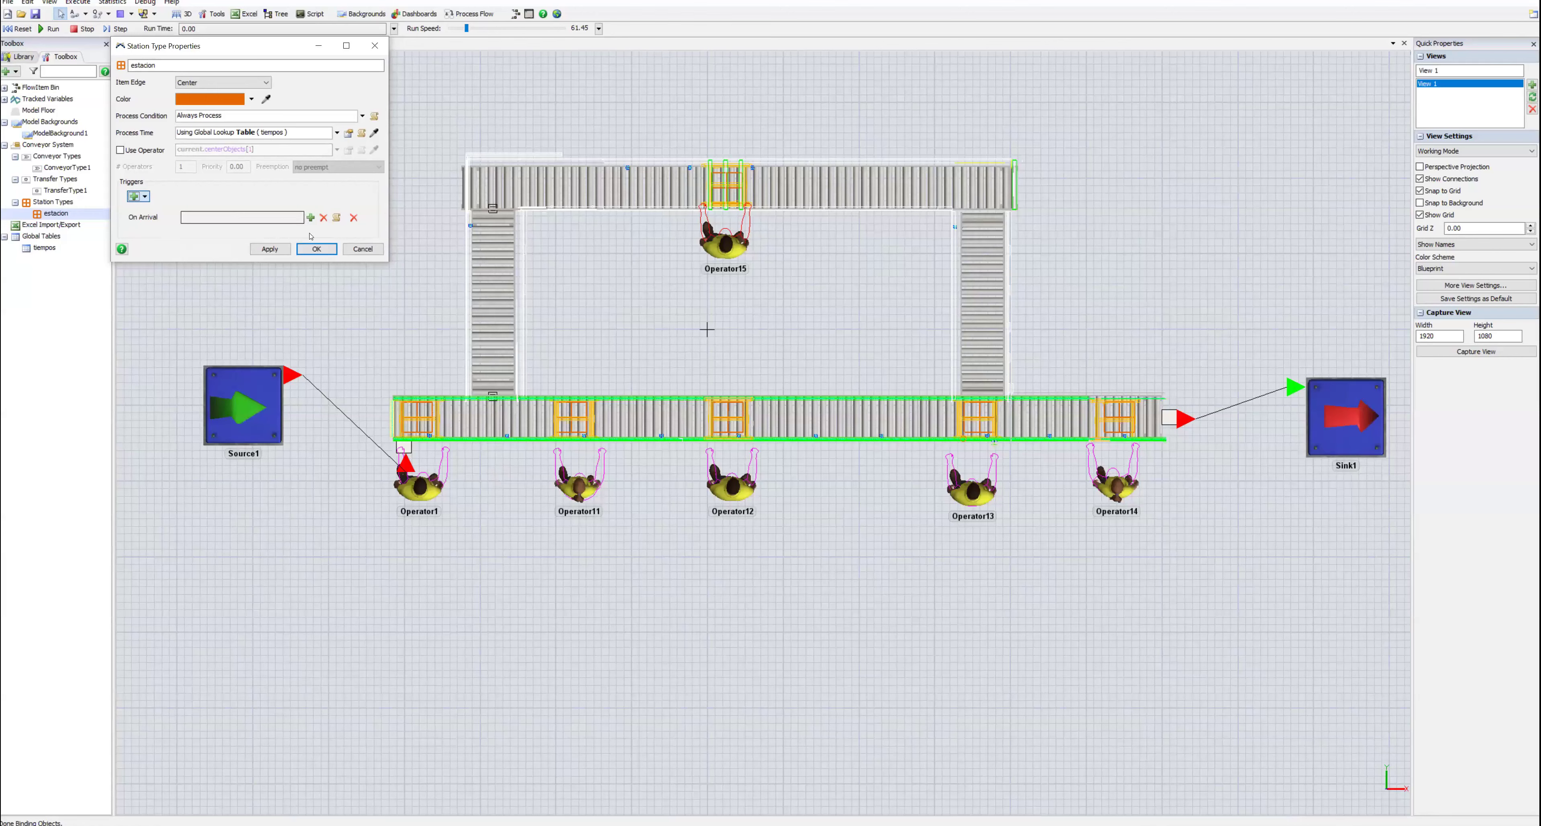
click(310, 218)
mouse_move(297, 303)
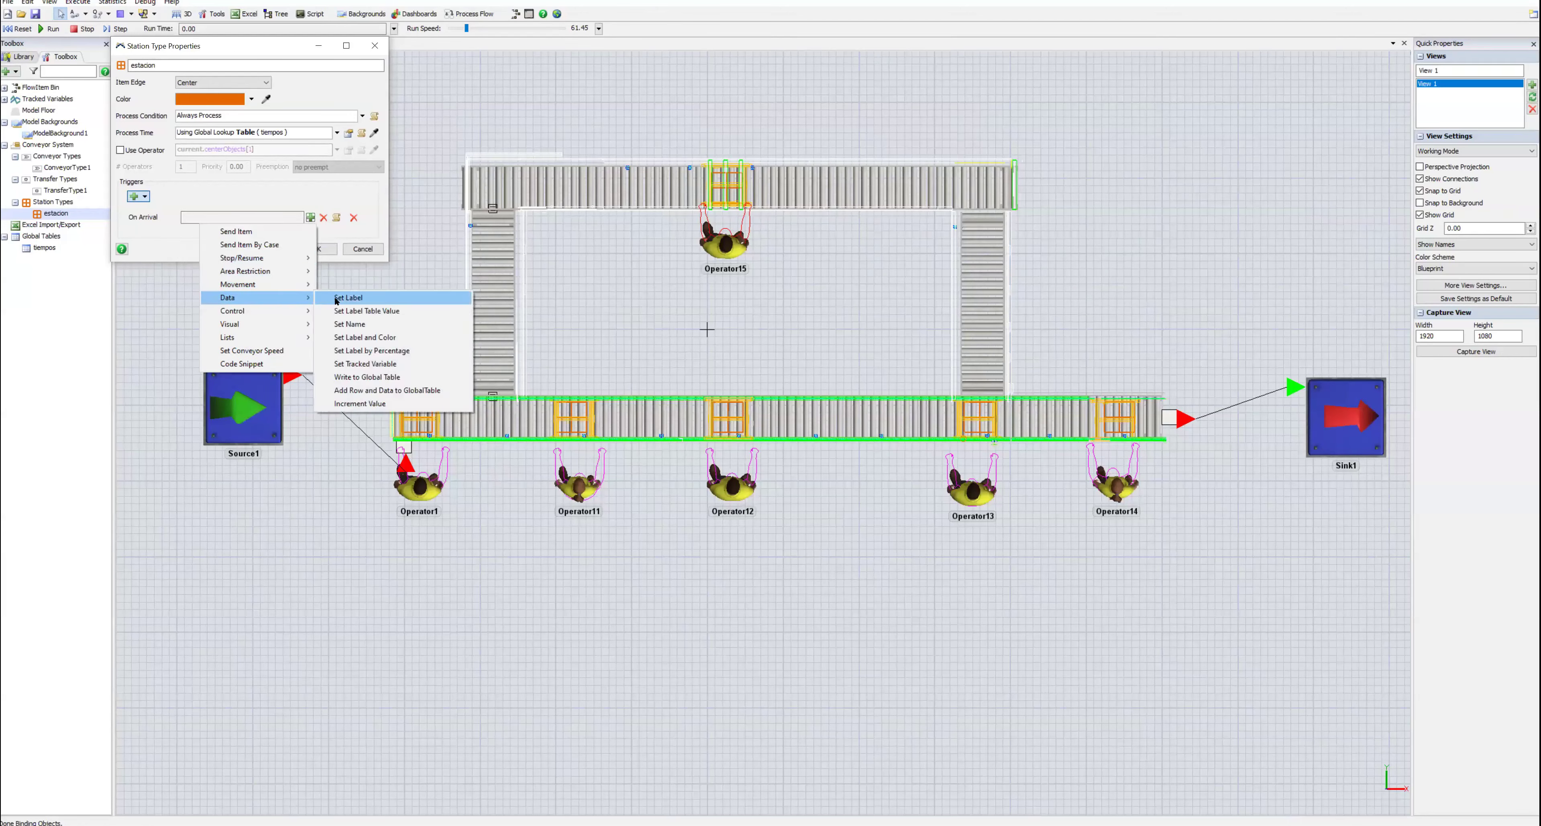
click(356, 299)
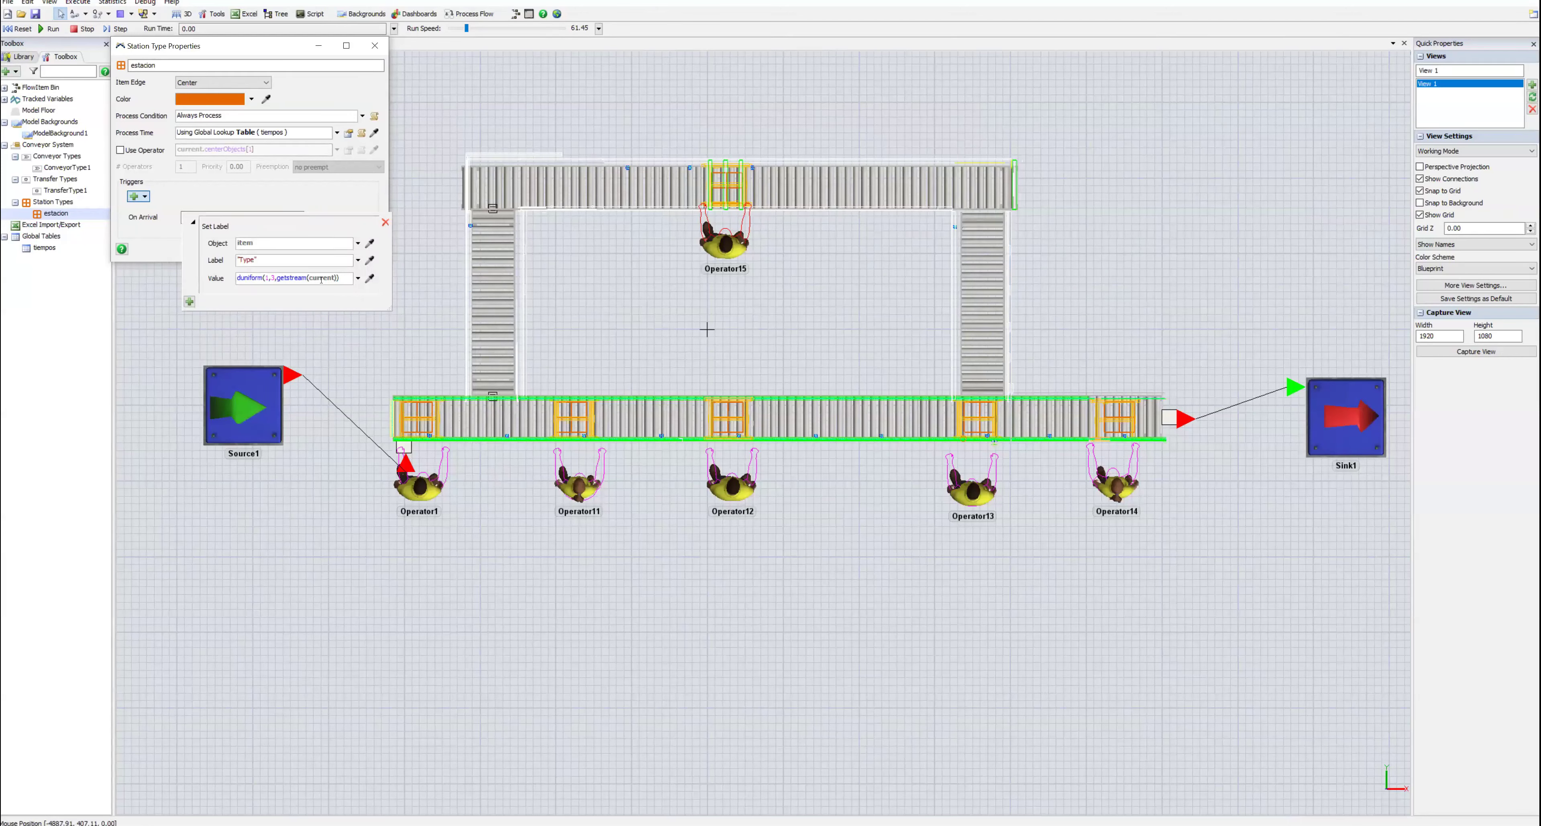
double_click(246, 261)
text(proceso)
Step: Set the proceso label's value to Table("tiempos")[item.referencia][current.name] and apply the change to the station type
drag(350, 277, 236, 281)
text(Tab)
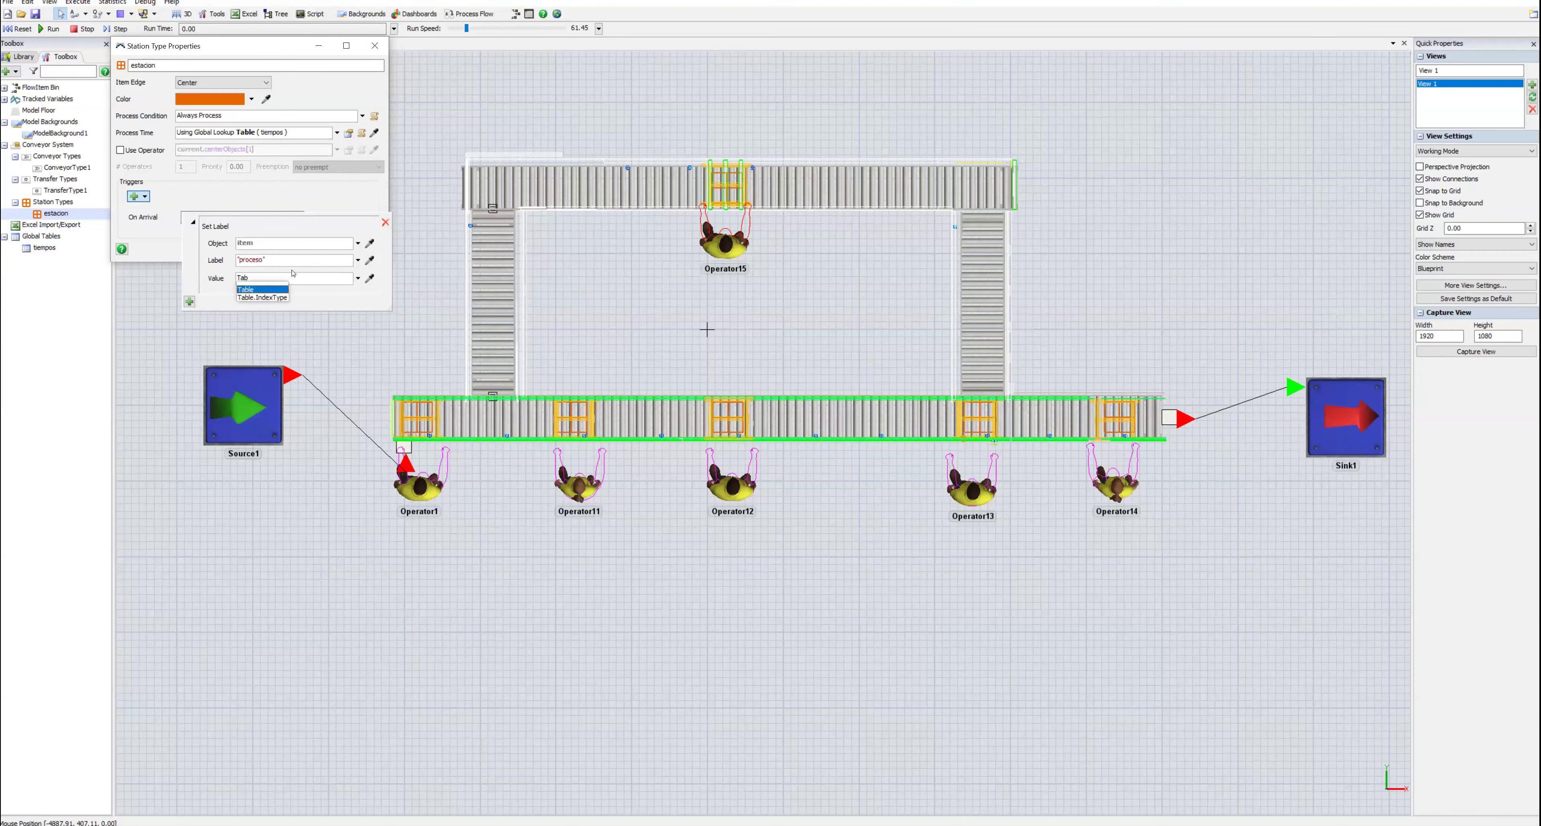
text(le()
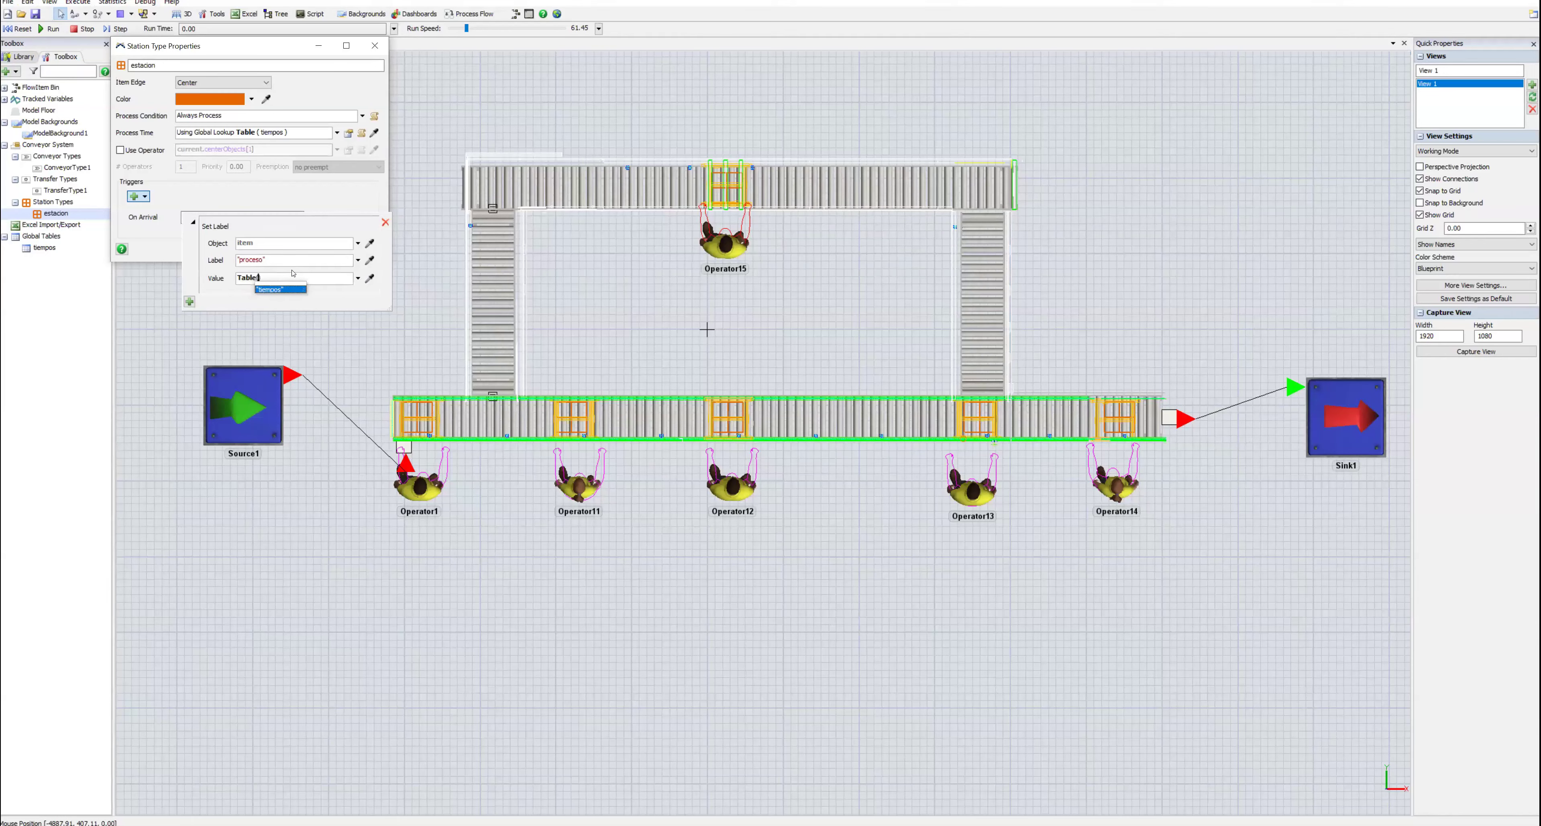
key(Return)
text())
key(Left)
text(item.re)
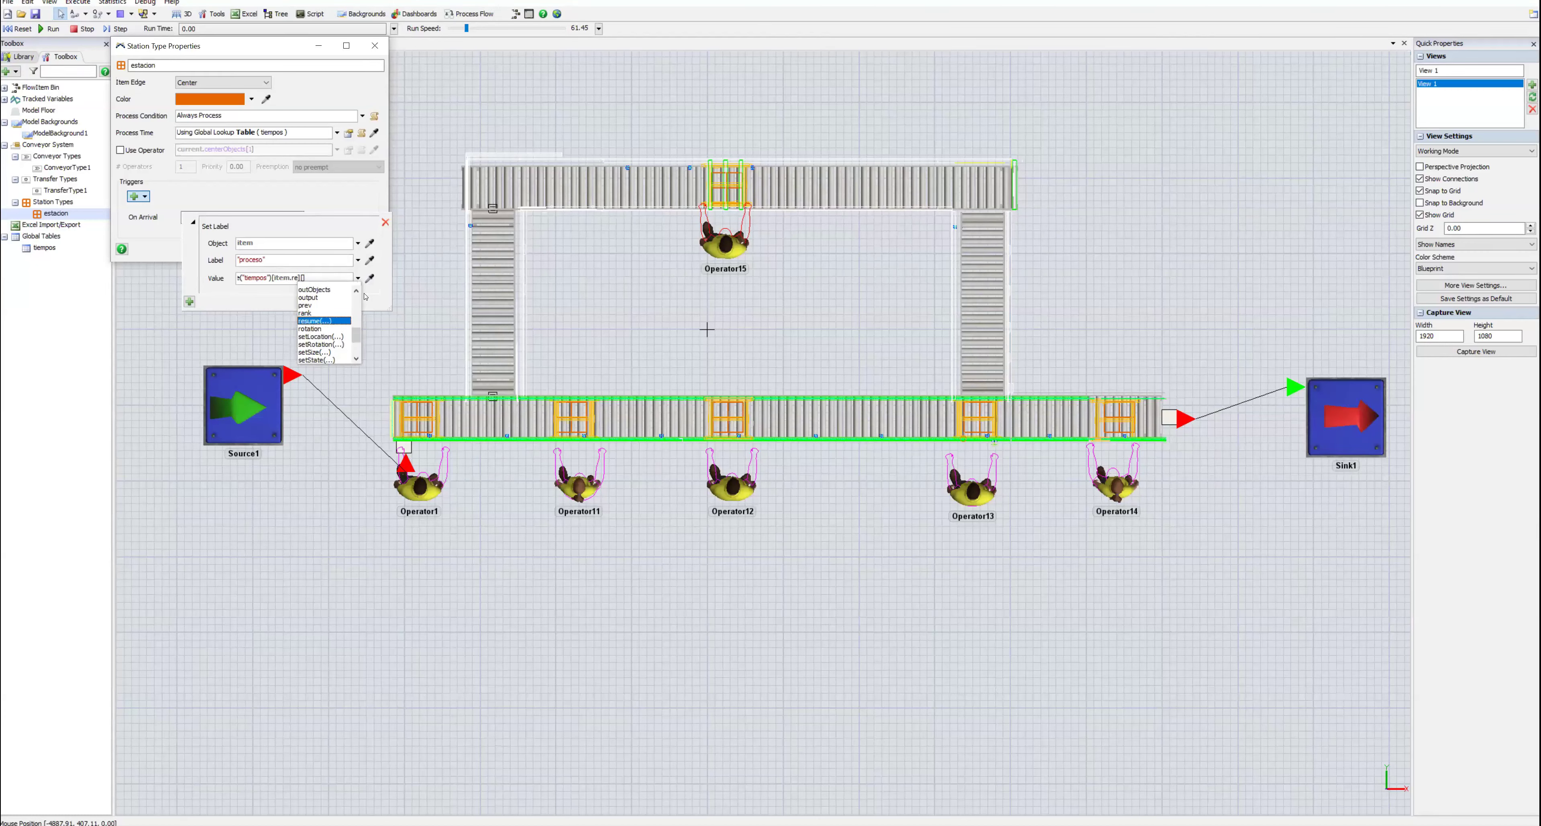
text(fere)
text(ncia)
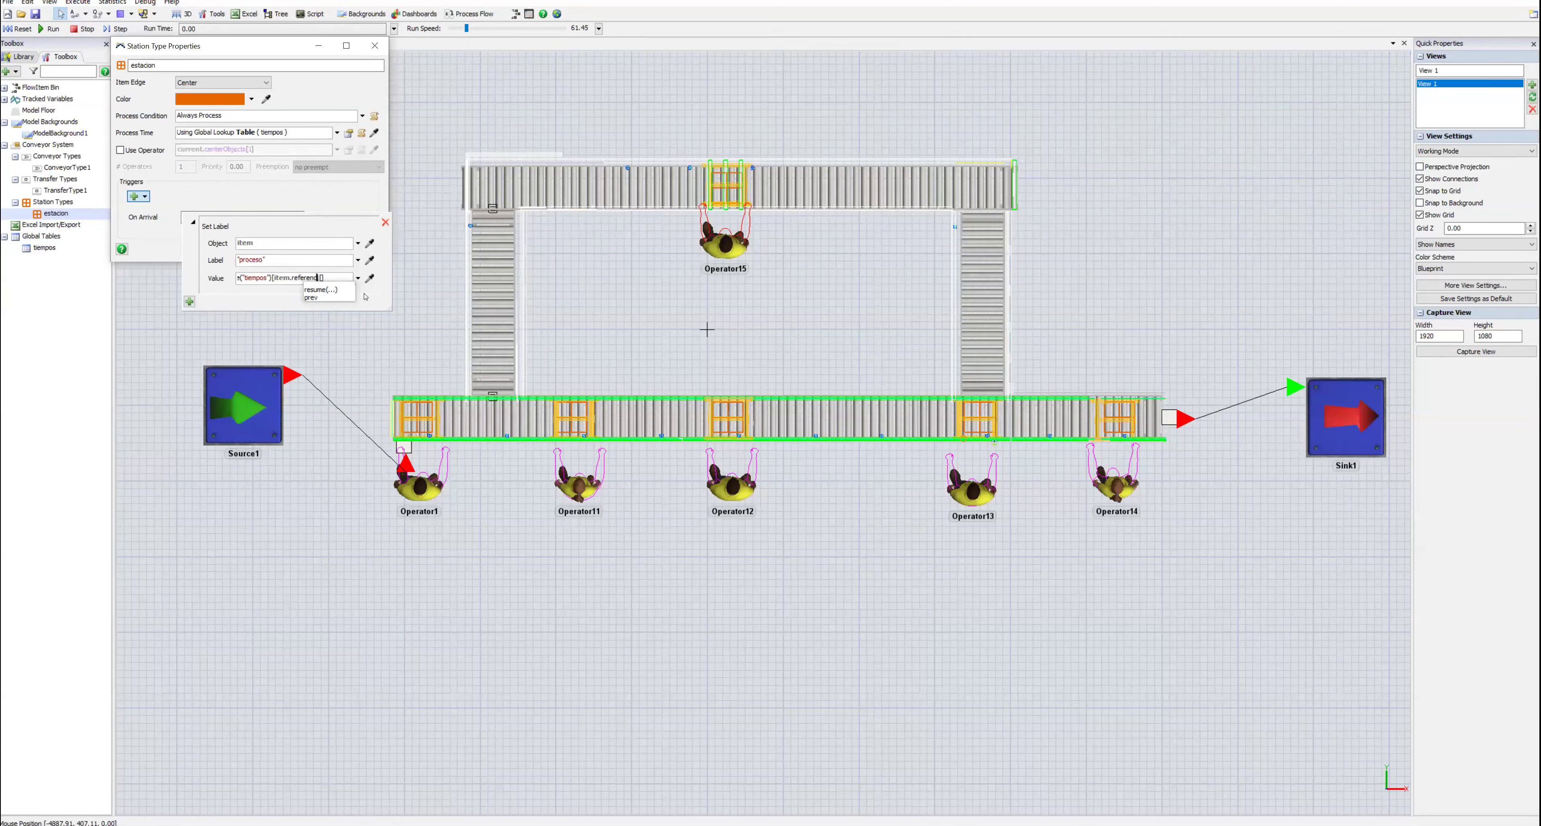
text(][cu)
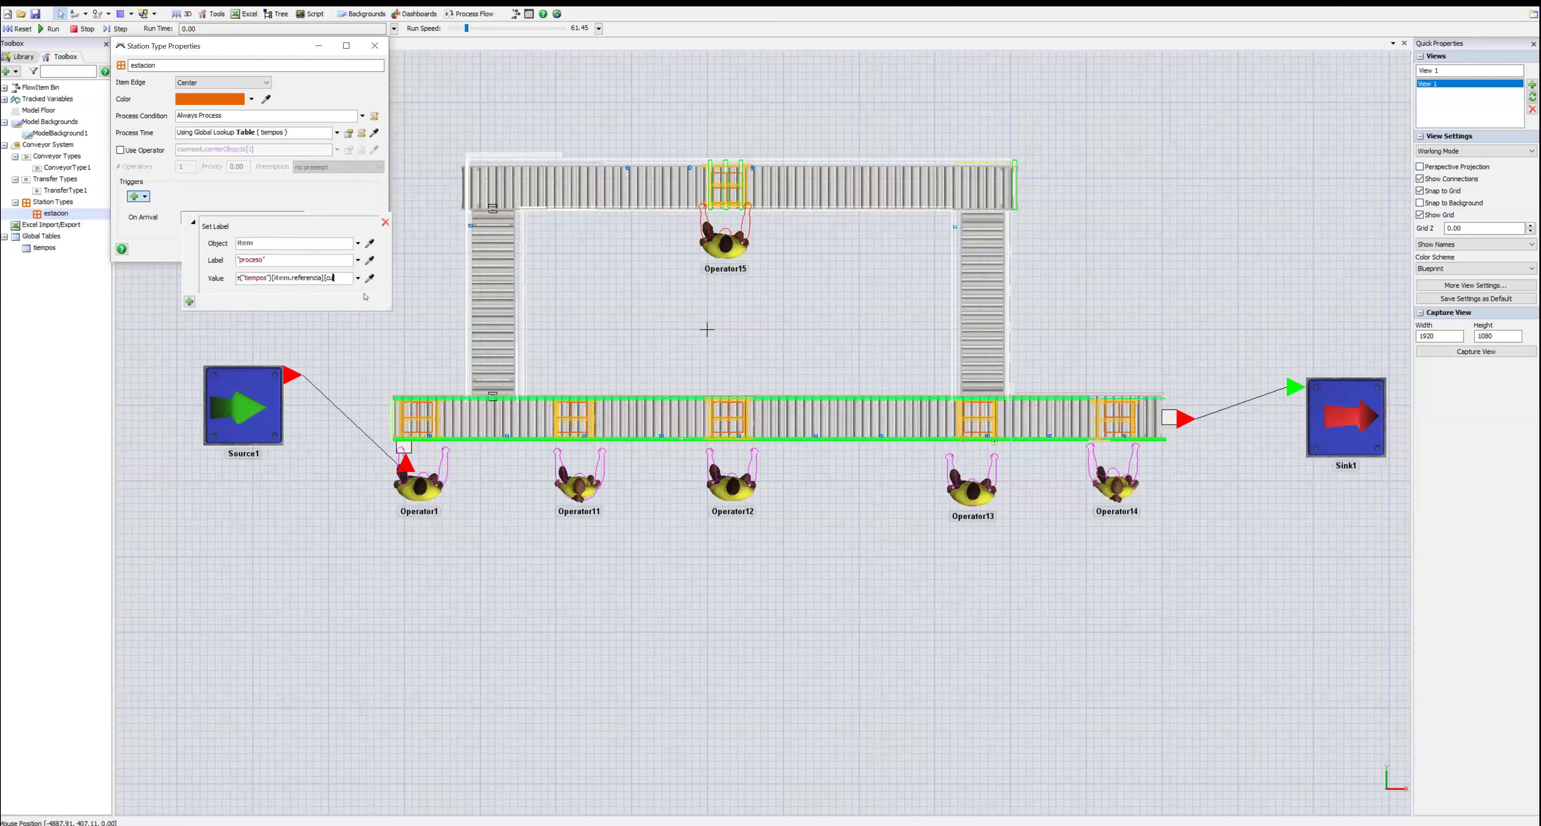
text(rrent.name)
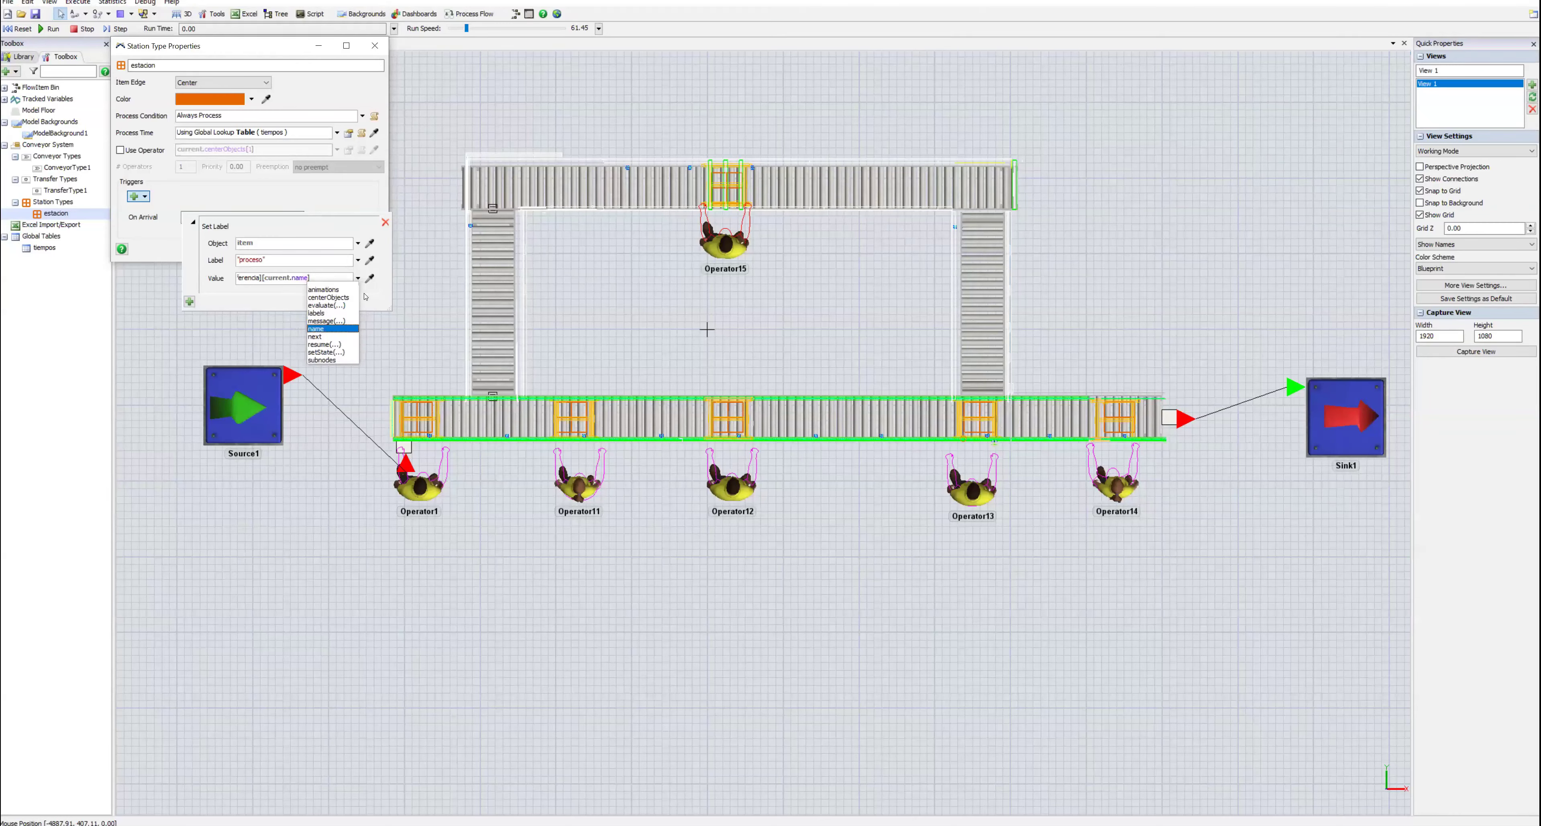
text(])
click(166, 248)
click(266, 248)
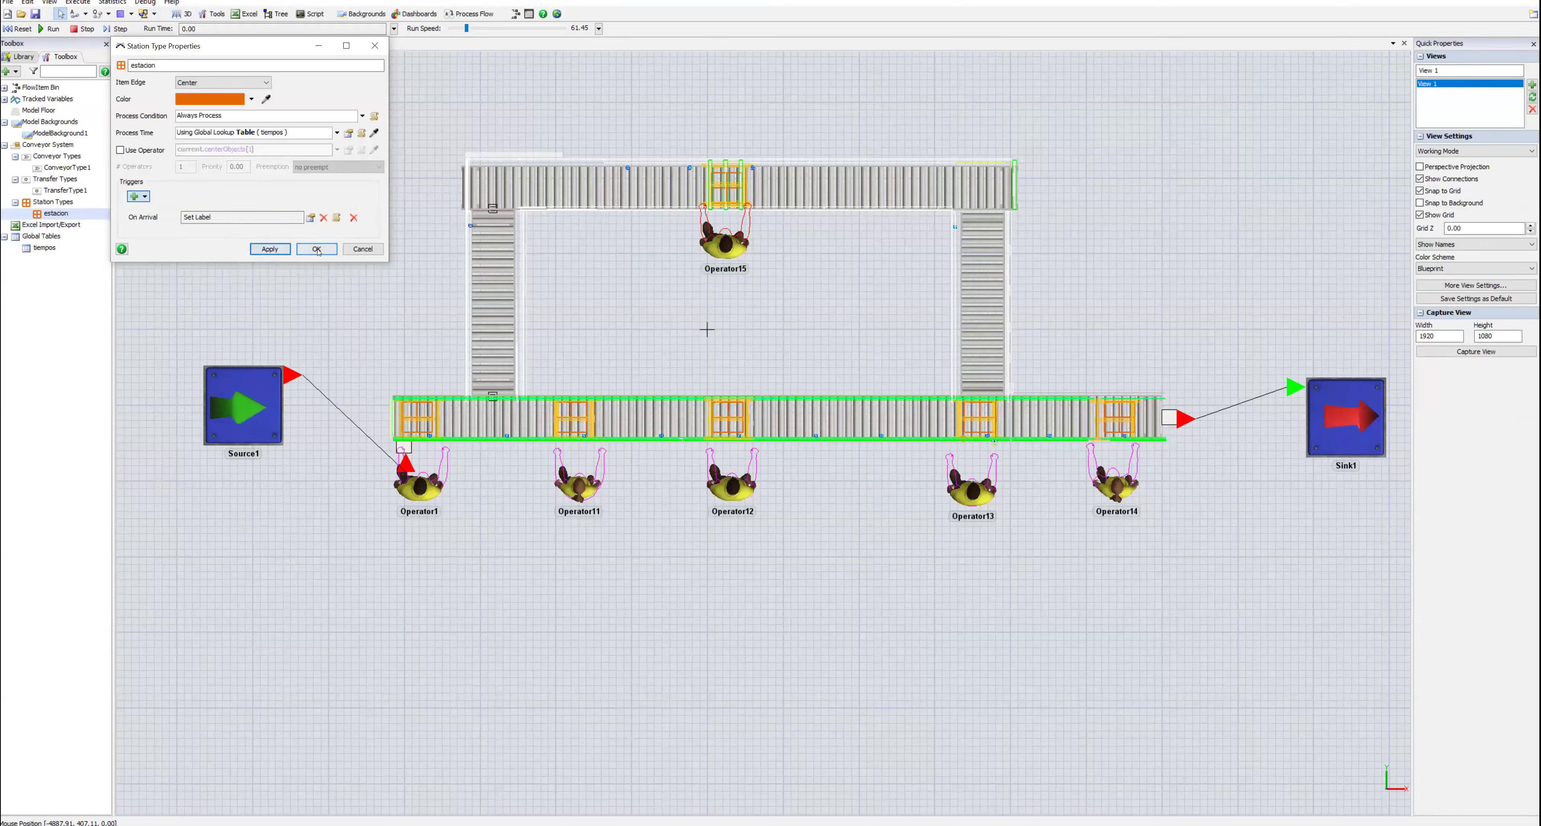
Step: Reset and run the model, then compare the proceso label of the coffee maker at ES2 with its time in the tiempos table
click(22, 28)
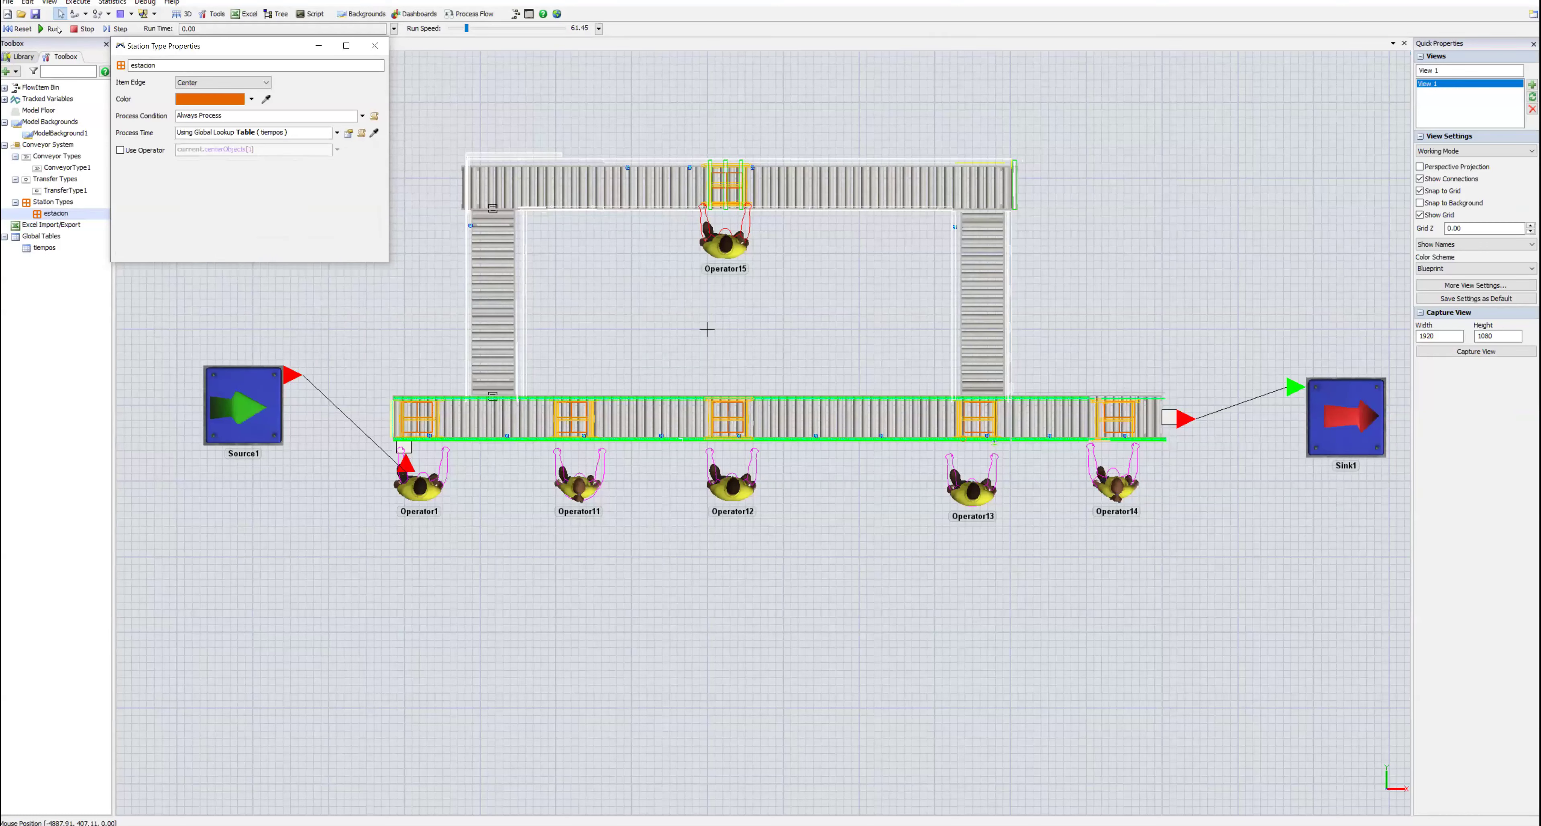
click(51, 29)
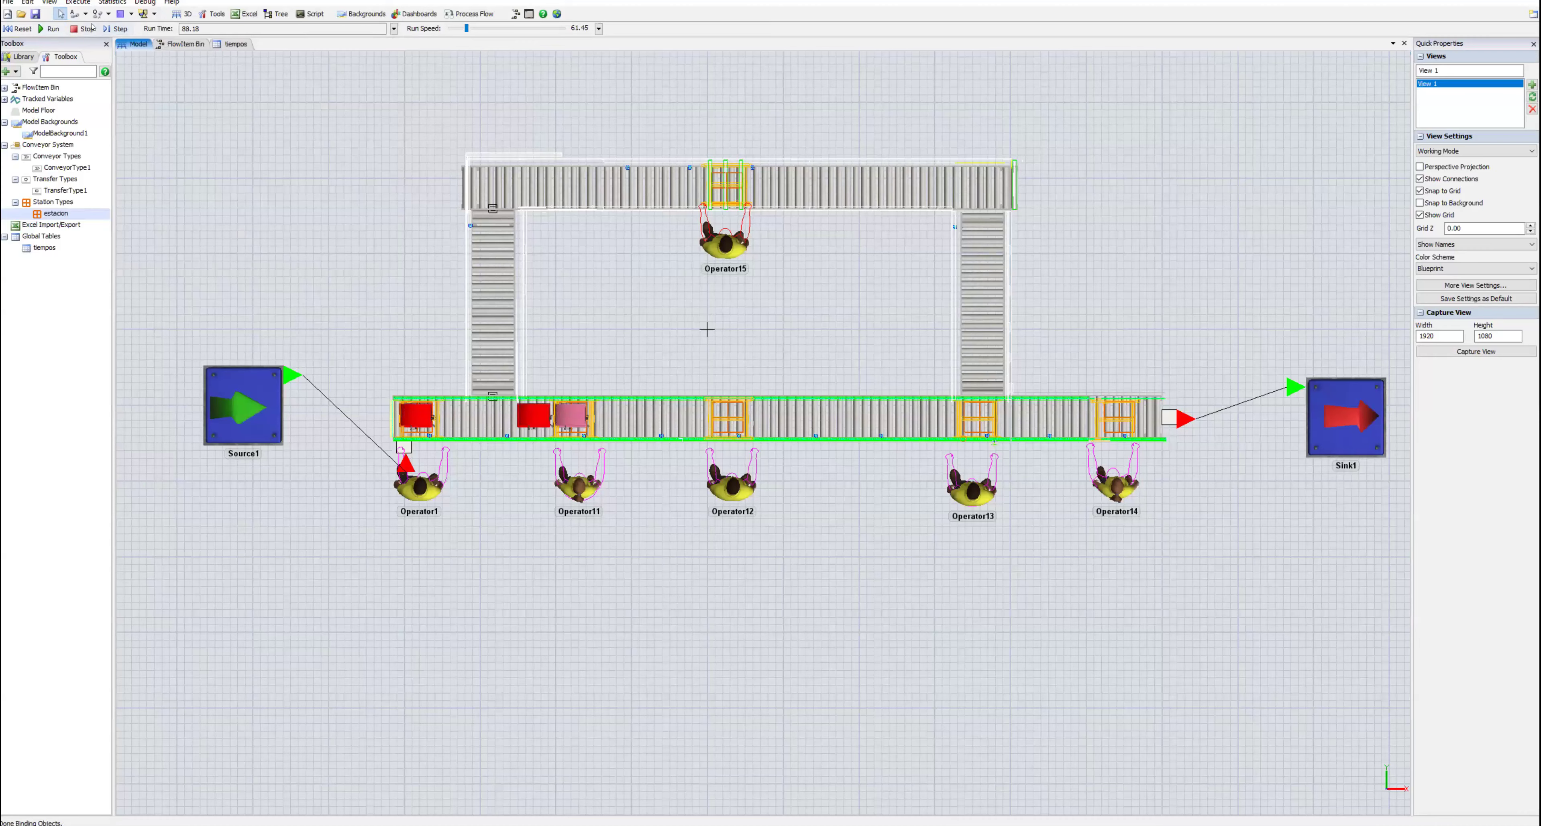
right_drag(628, 361, 572, 376)
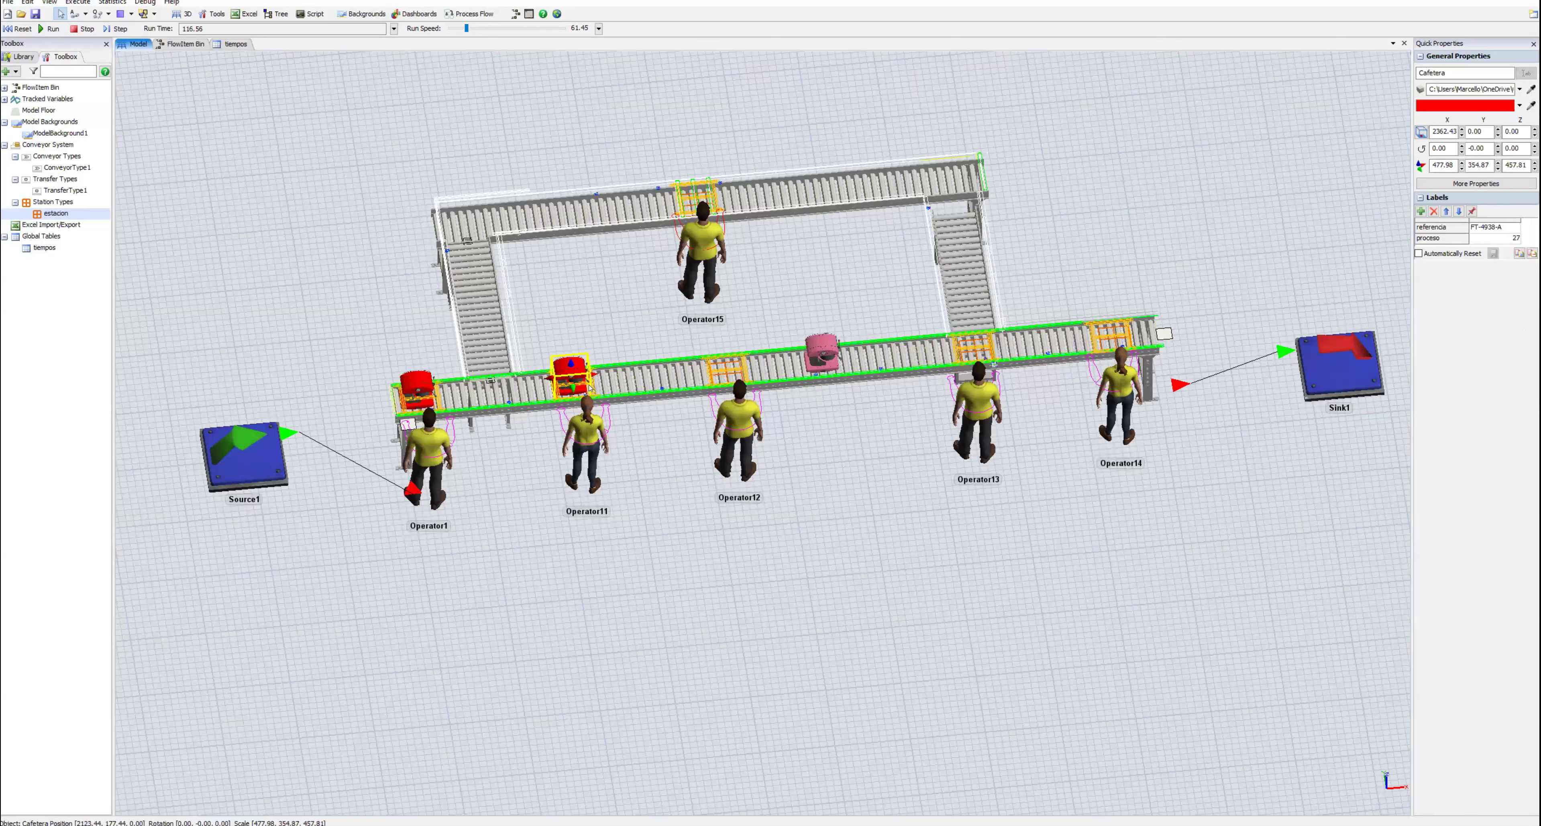
click(236, 44)
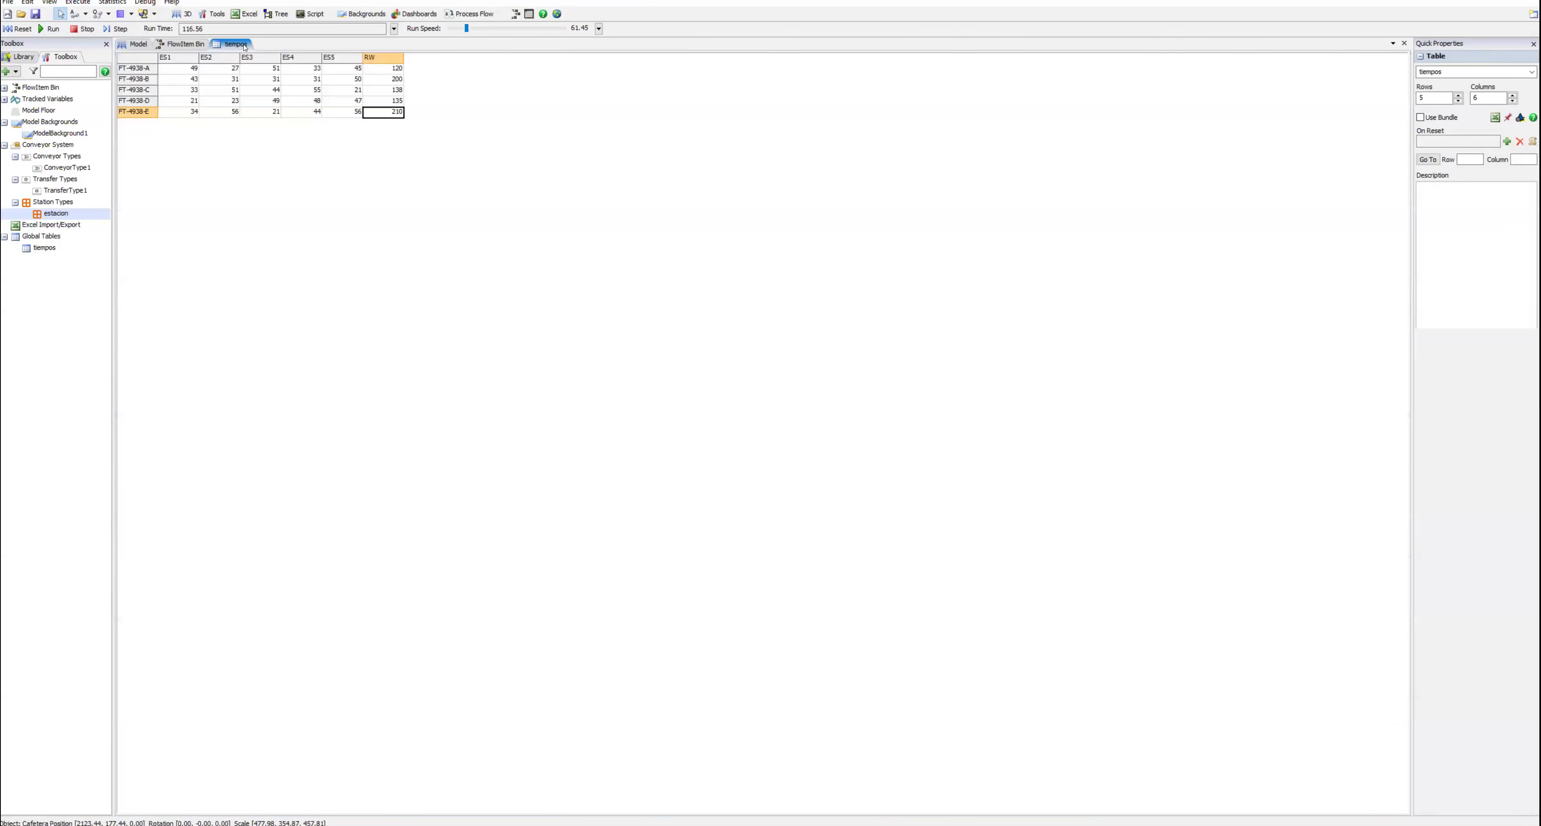
click(218, 70)
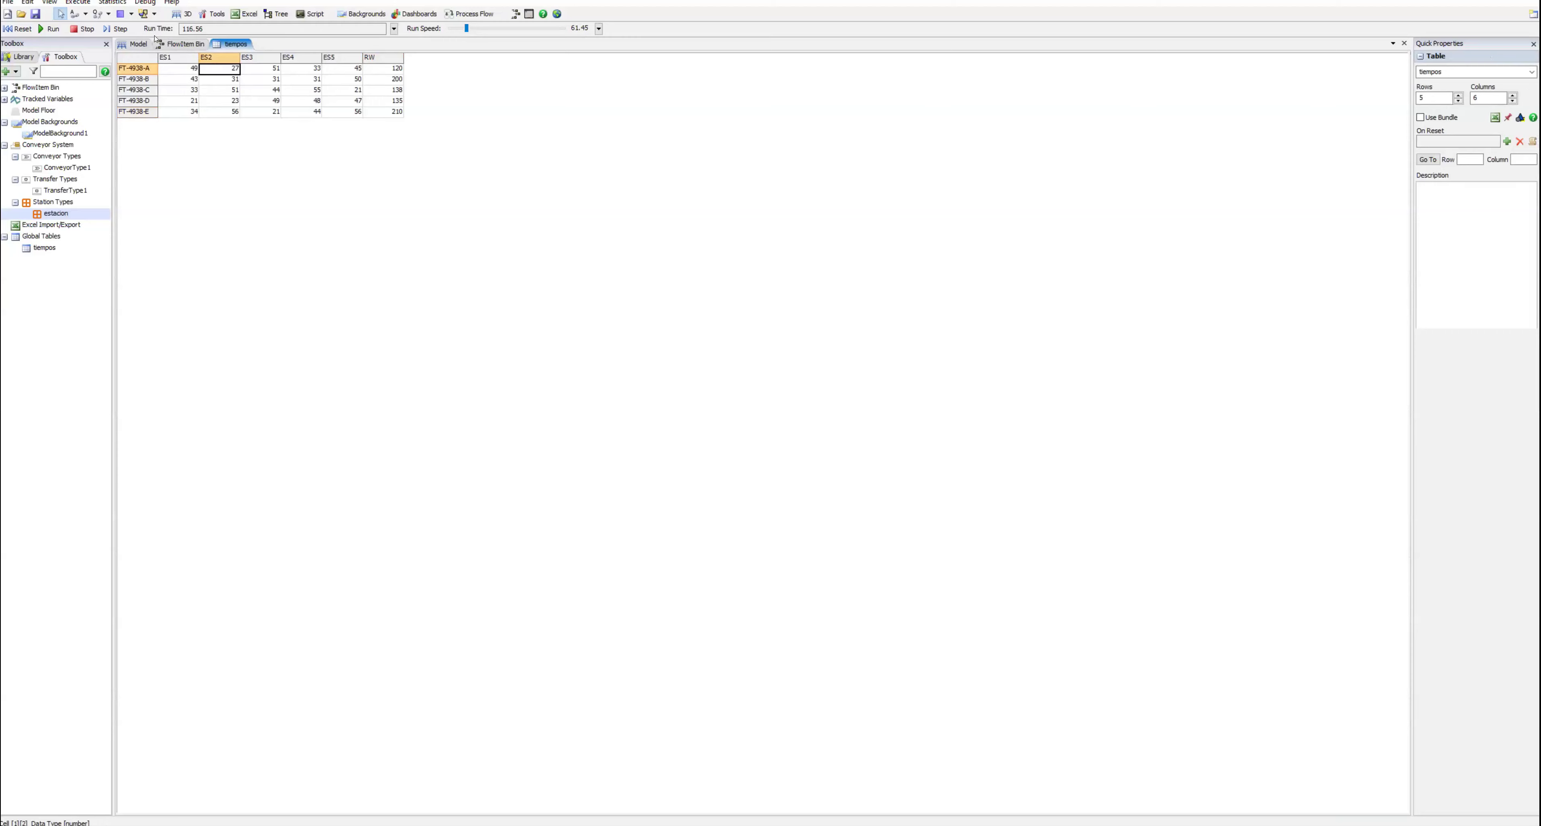
Step: Compare the proceso label of the red coffee maker in front of Operator13 with its ES4 time in the tiempos table
click(139, 45)
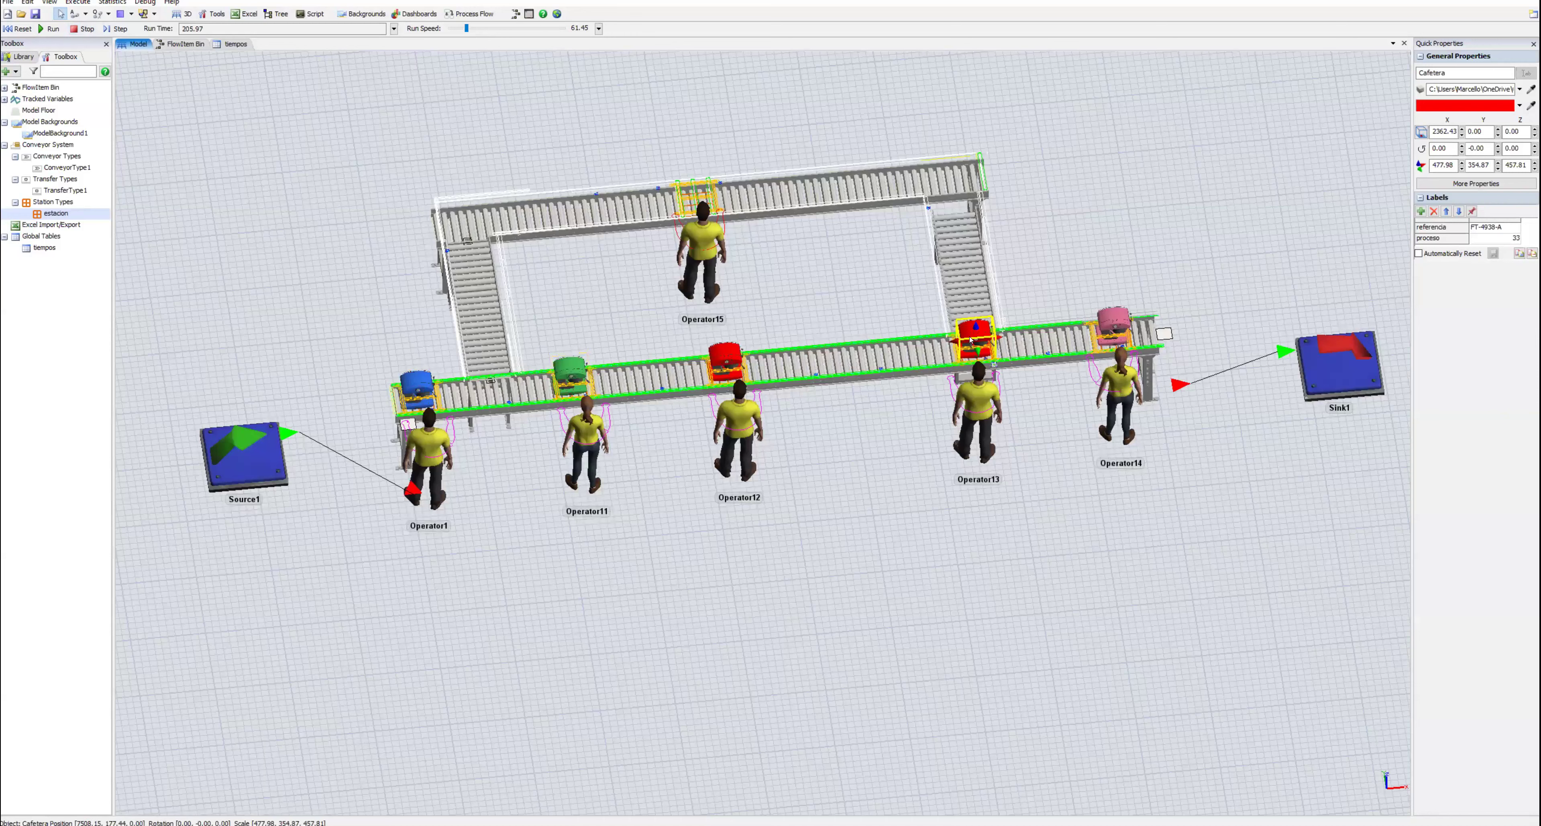
click(969, 337)
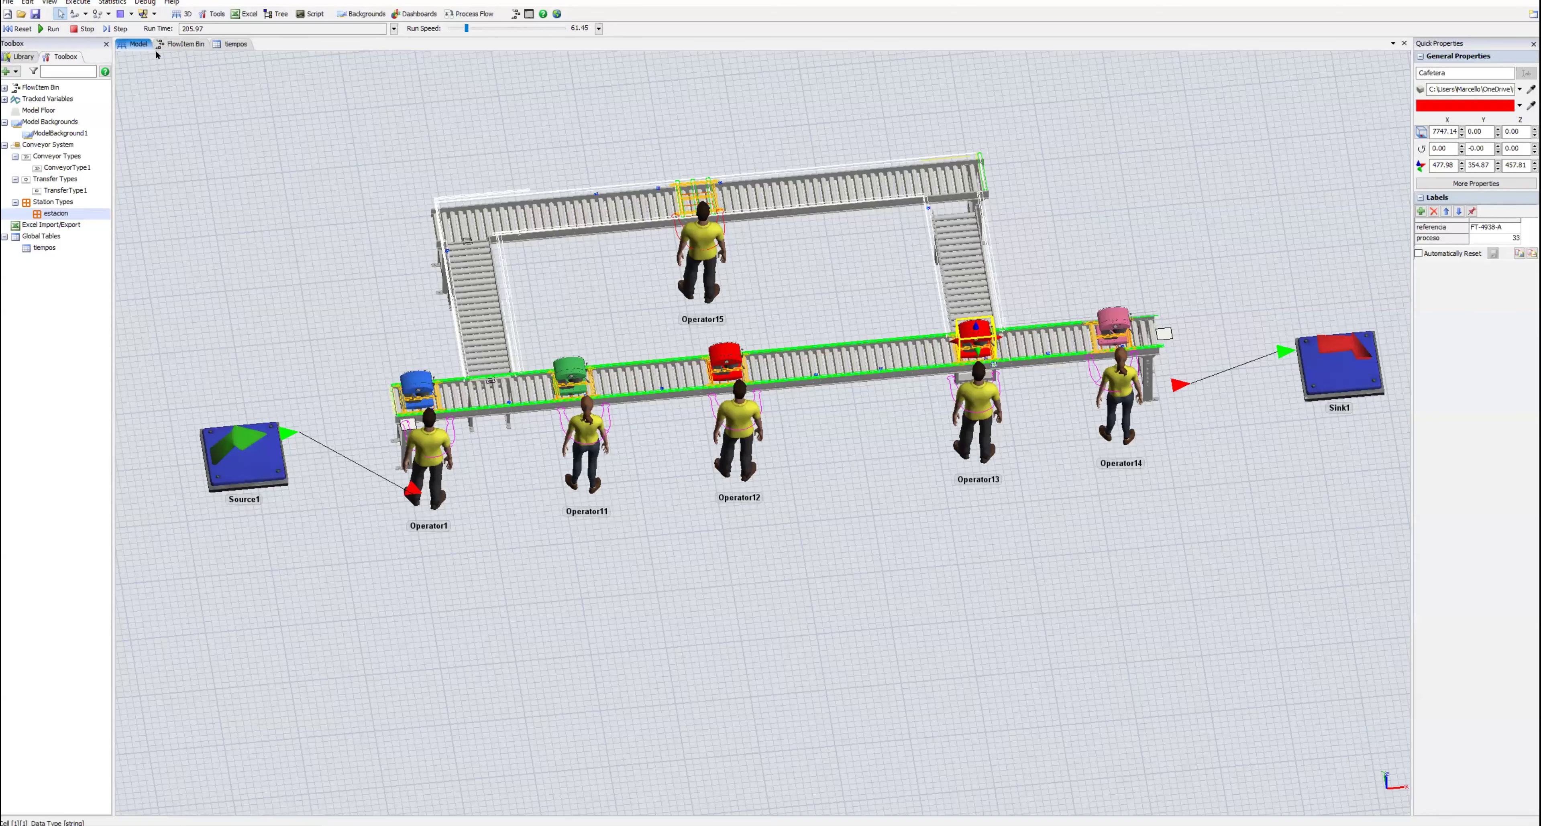
click(236, 44)
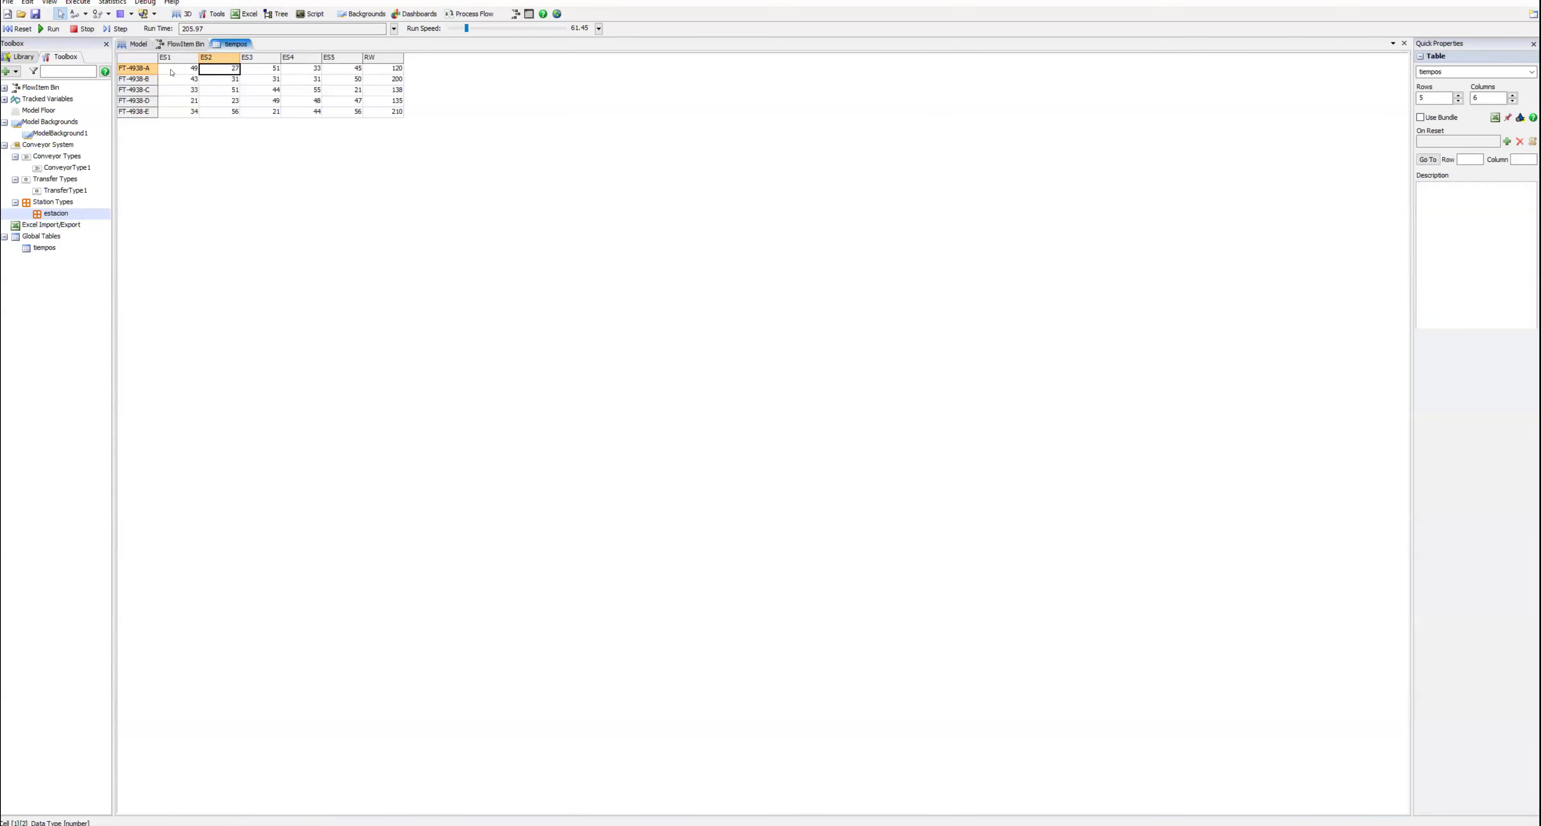
click(306, 70)
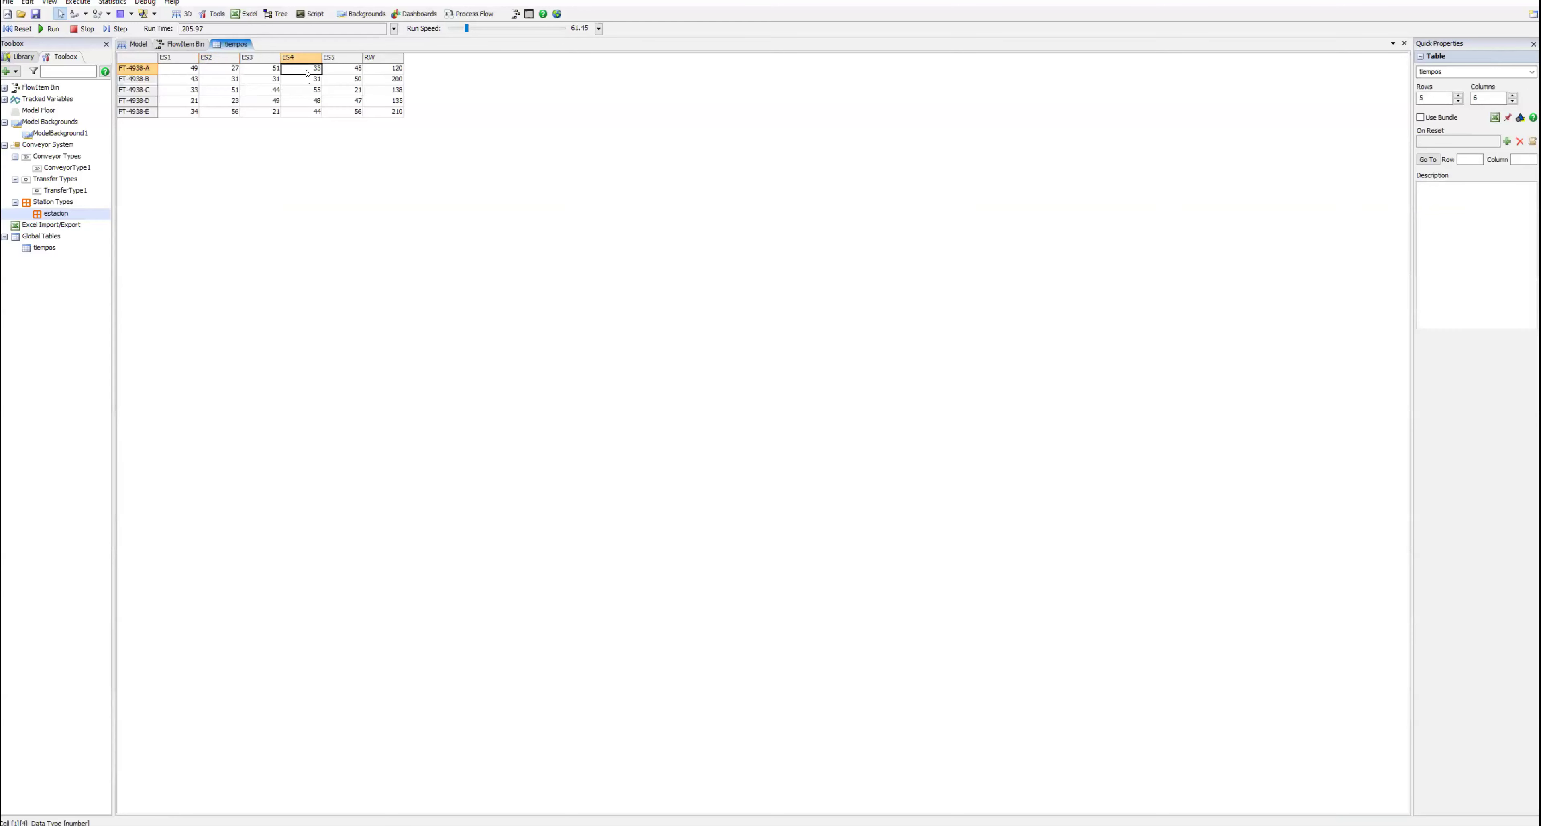
click(137, 45)
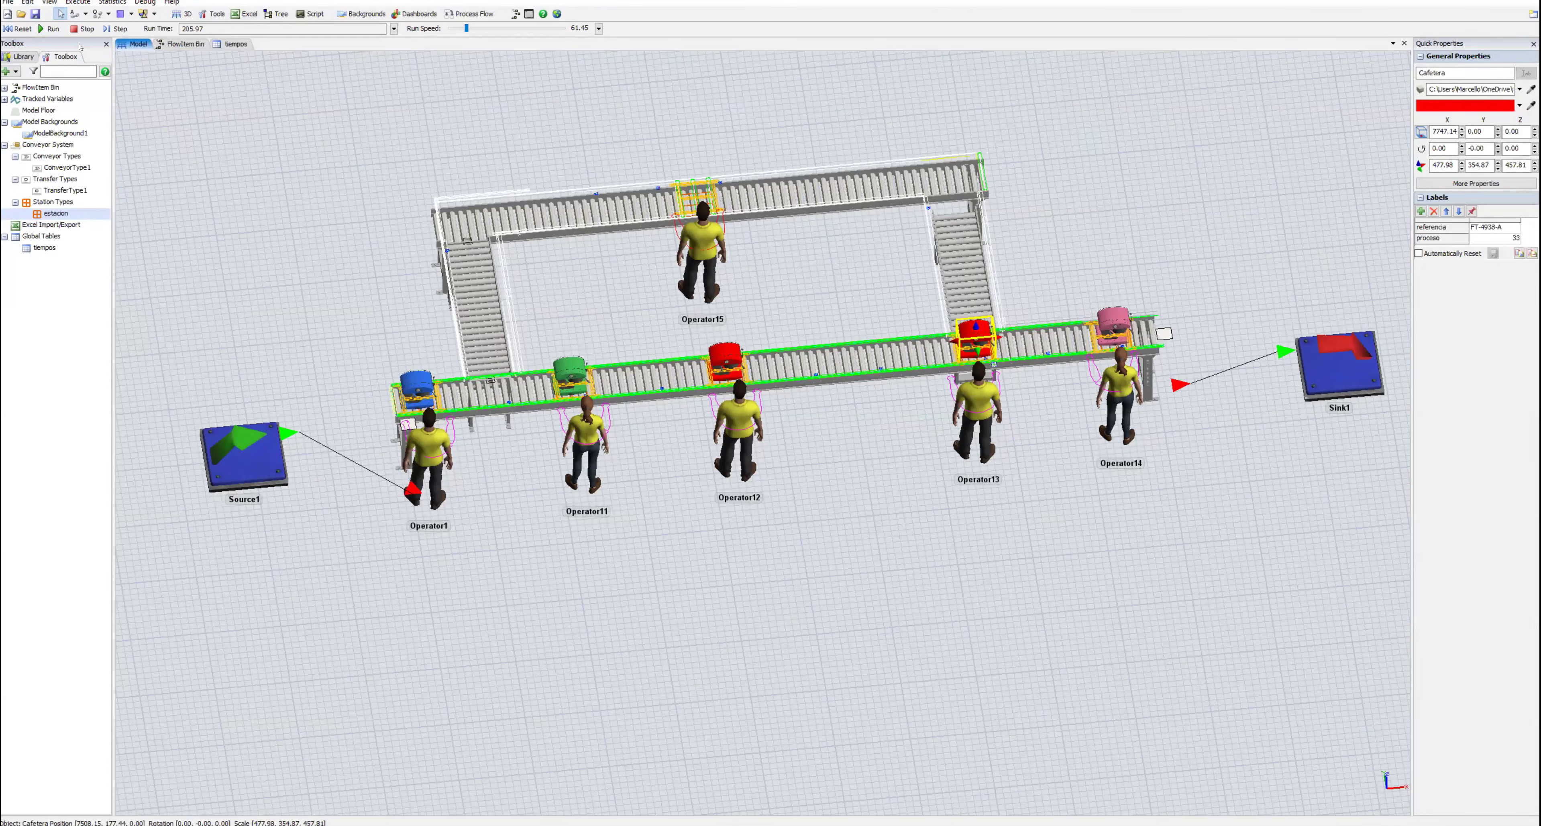
Step: Reset the model run and return the 3D view to a straight top-down orientation
click(20, 29)
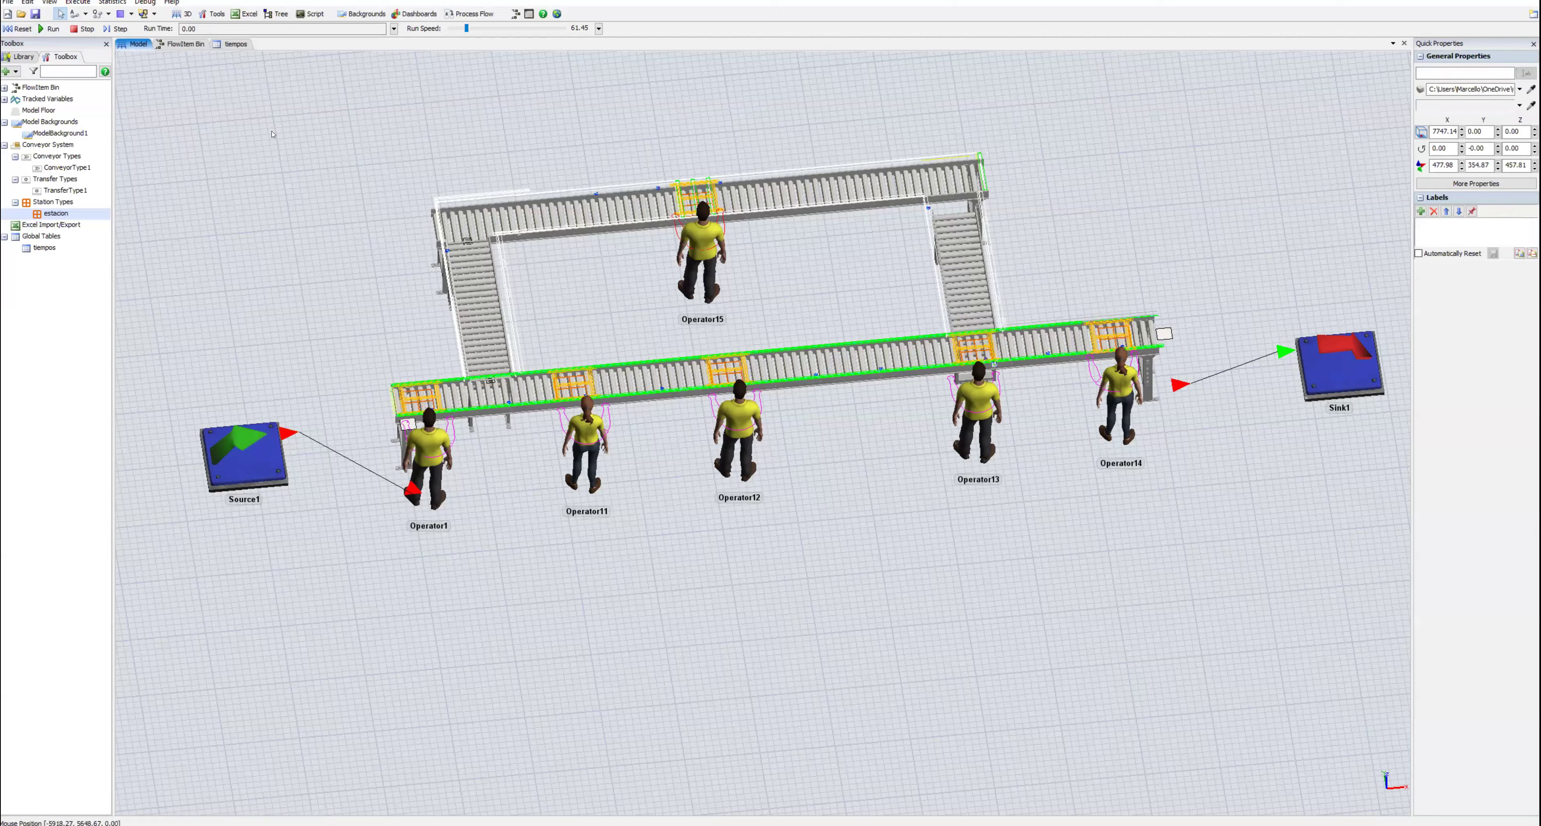
right_click(389, 222)
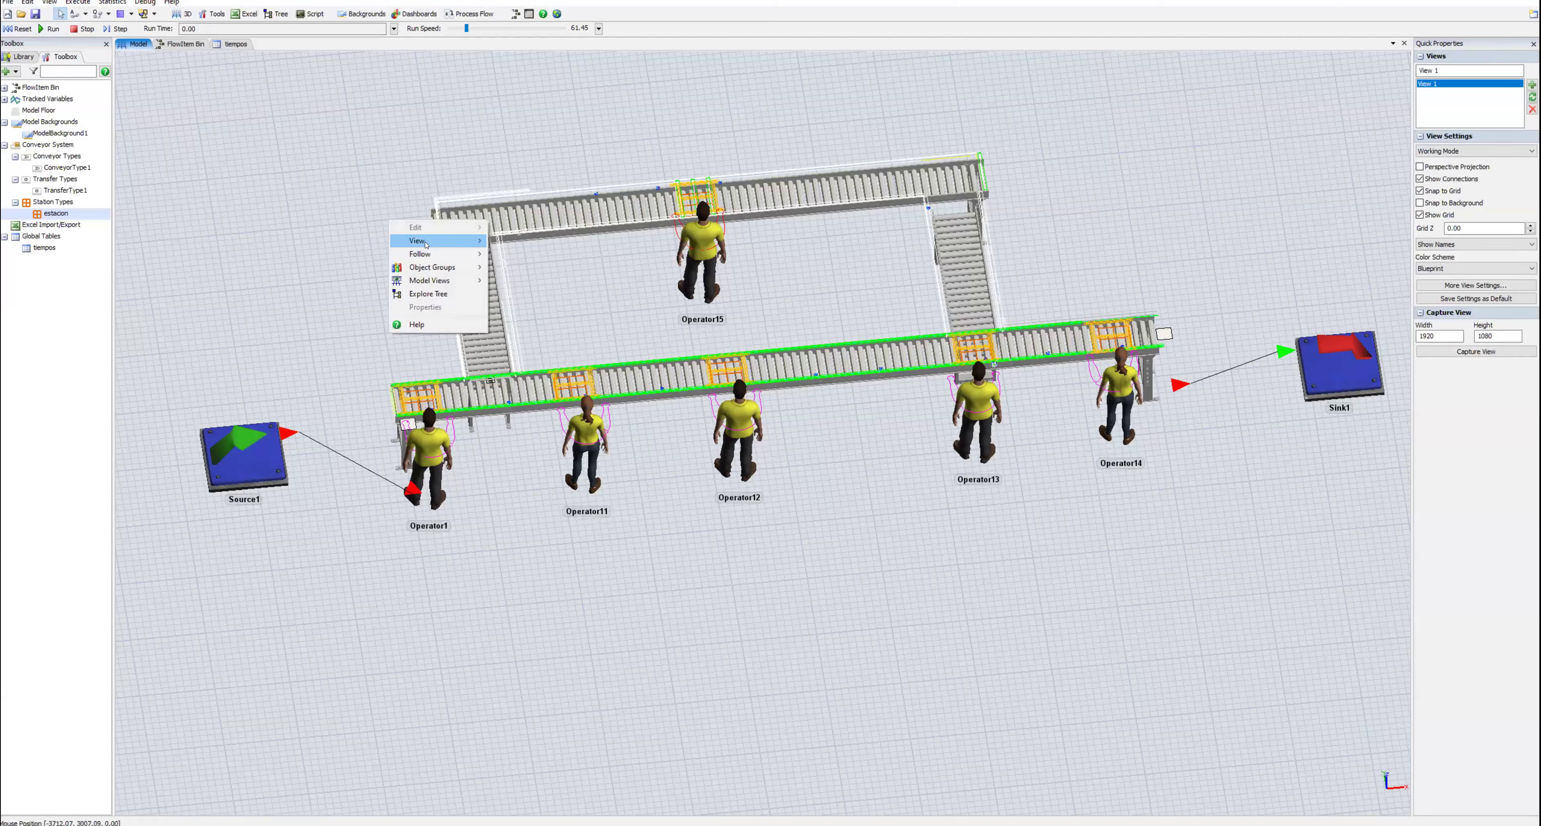
mouse_move(436, 240)
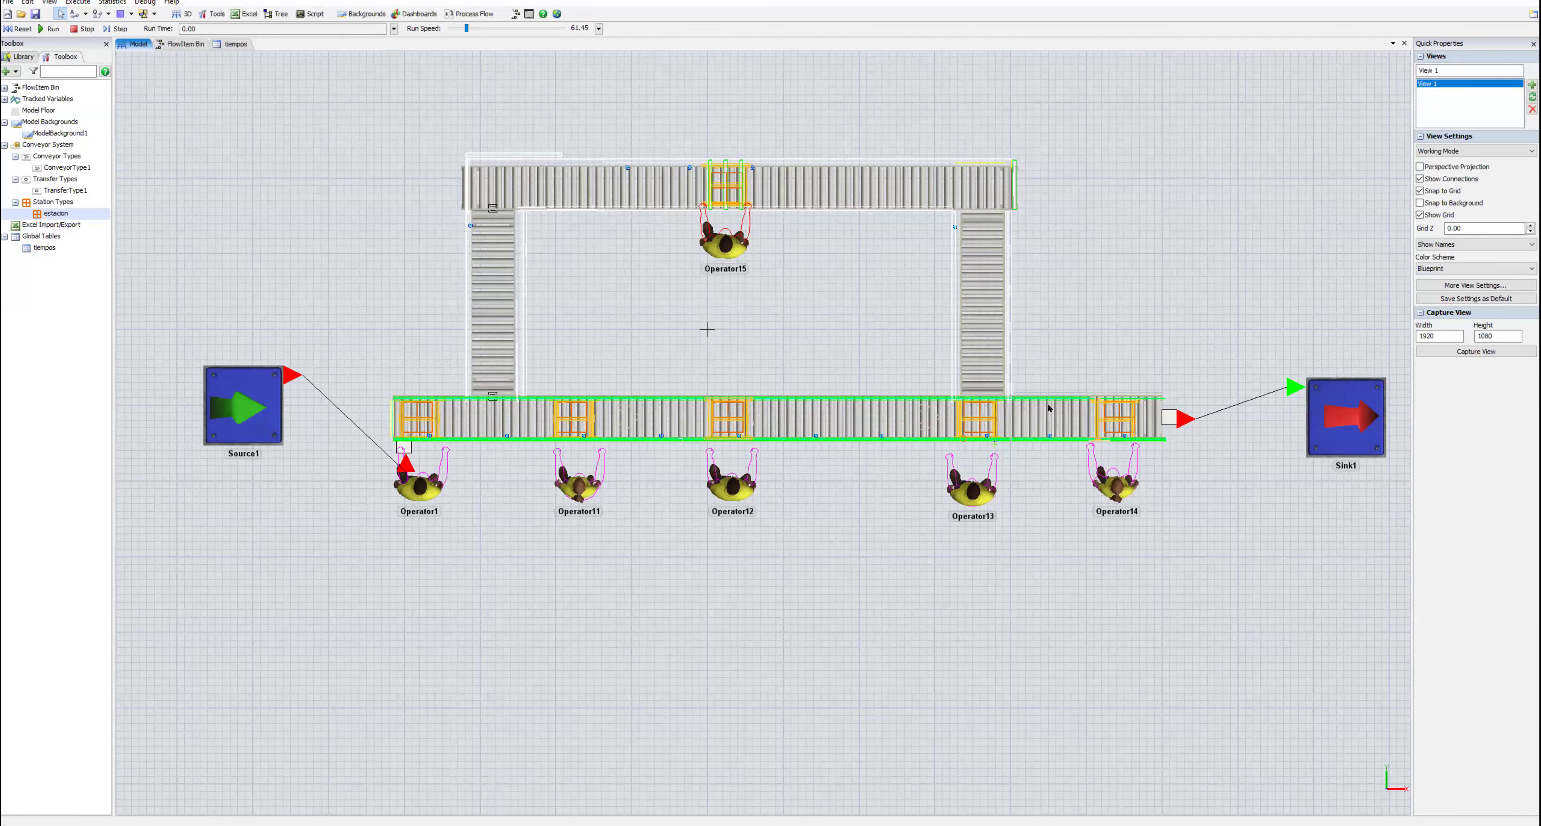
Step: Duplicate the estacion station type and name the copy estacion desvio
right_click(62, 217)
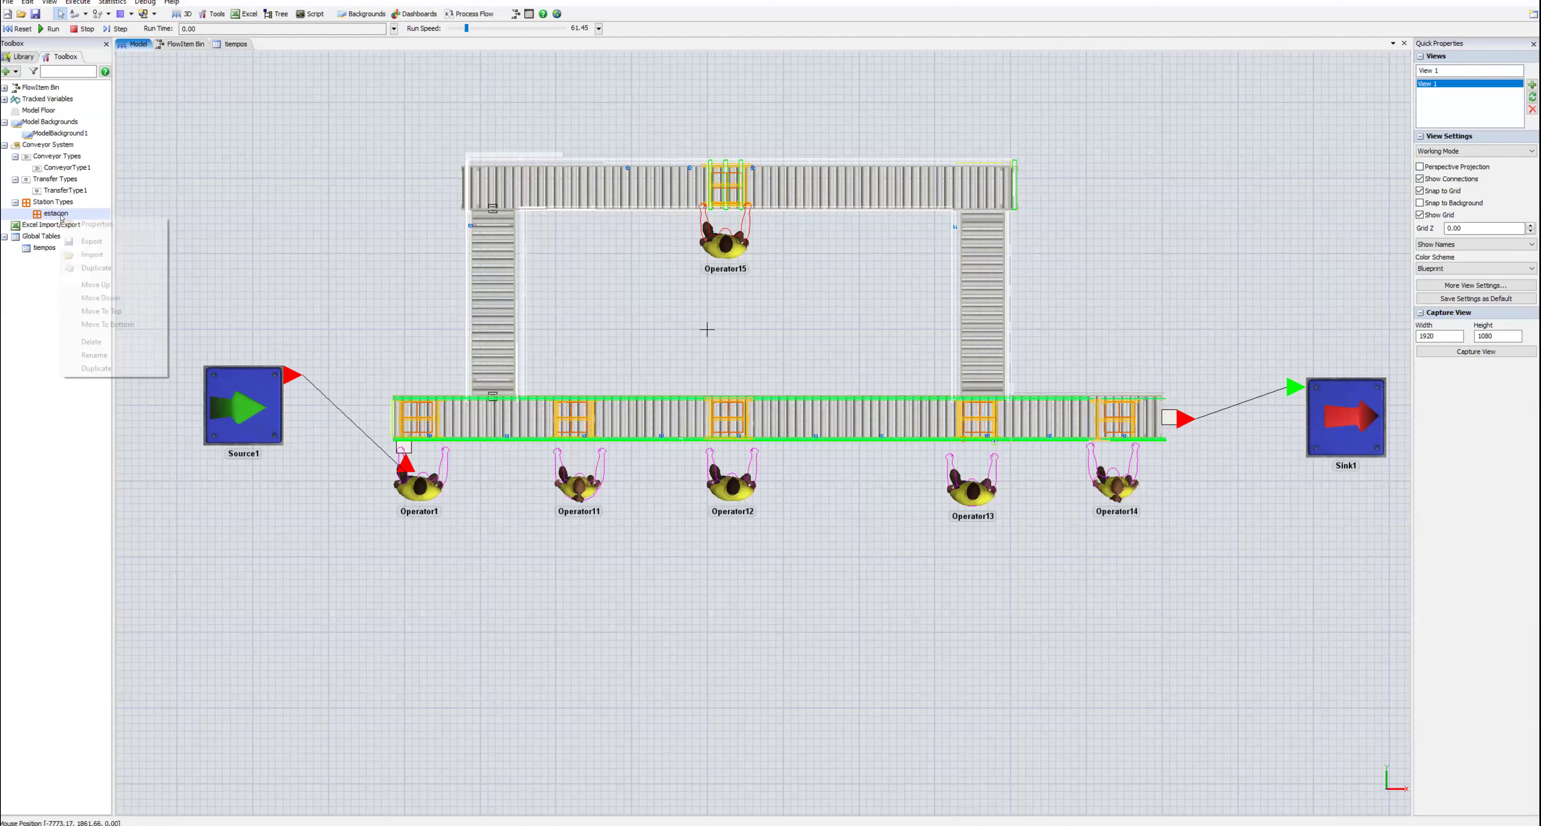
click(112, 369)
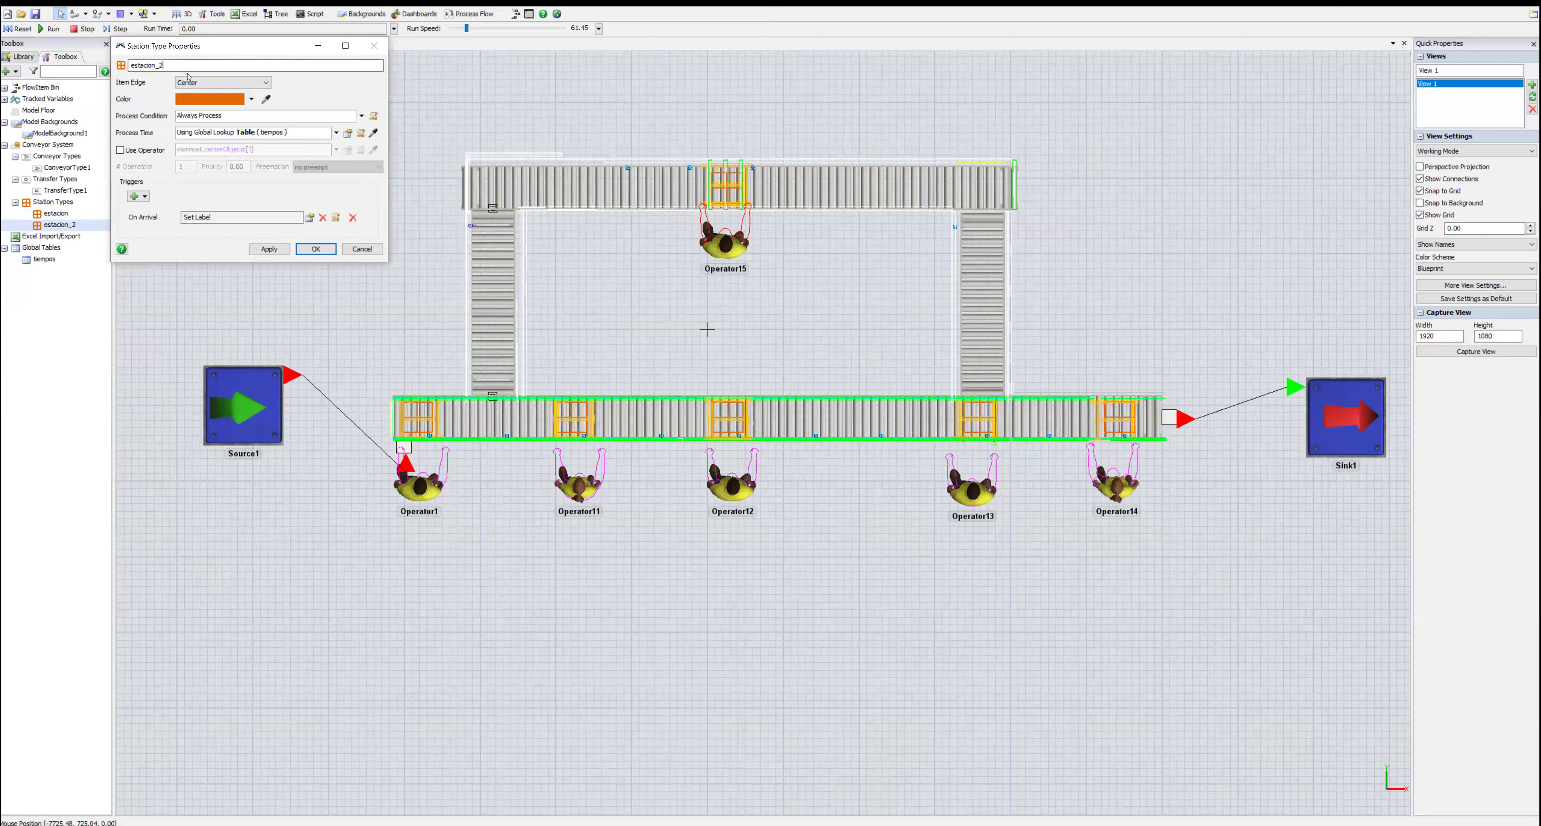
text(desvio)
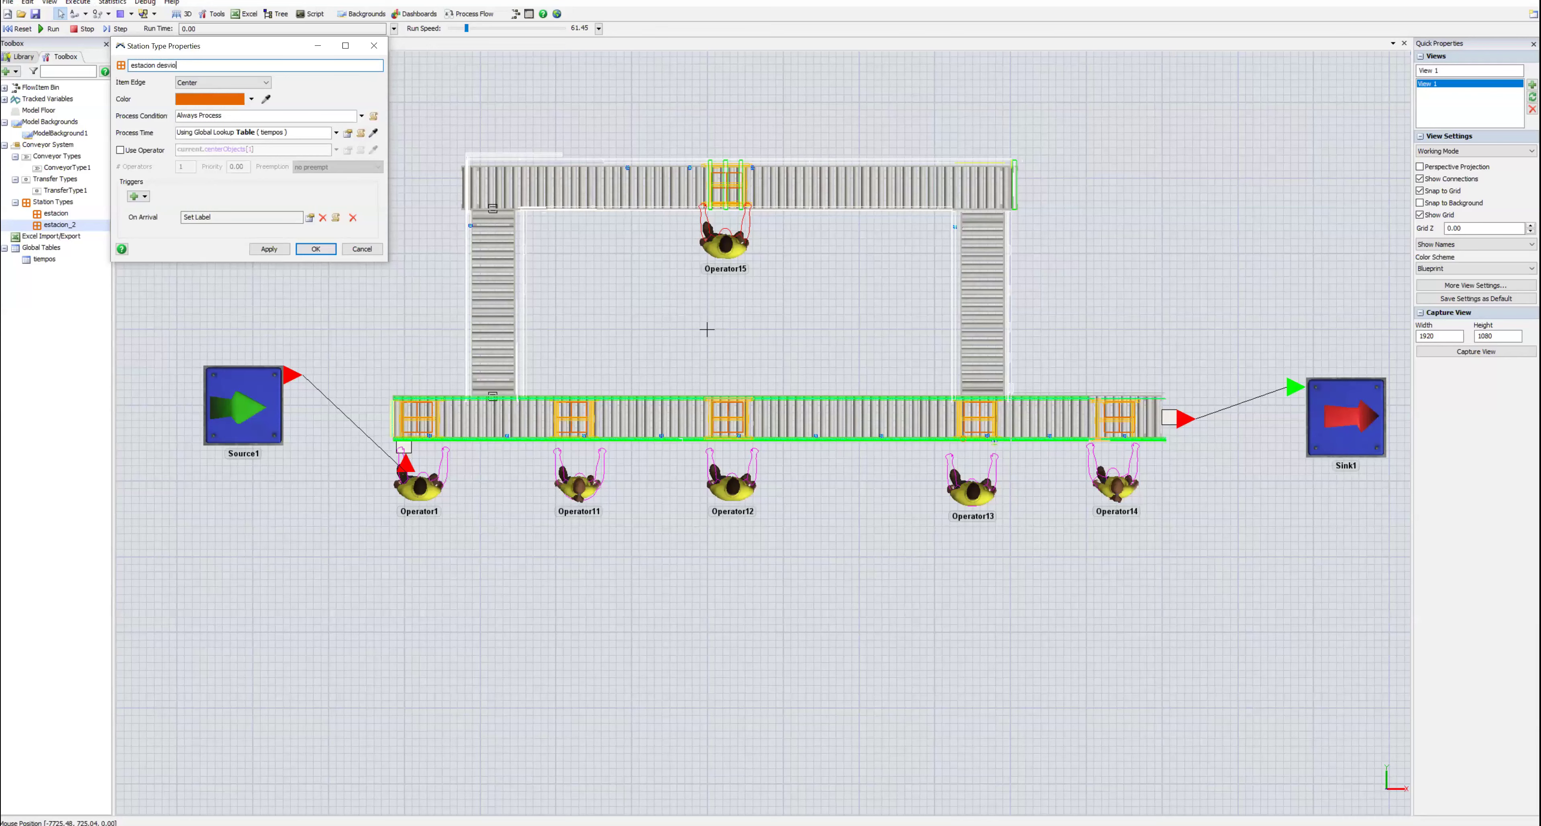
Step: Set the estacion desvio type's color to blue and its item edge to Leading Edge
click(251, 99)
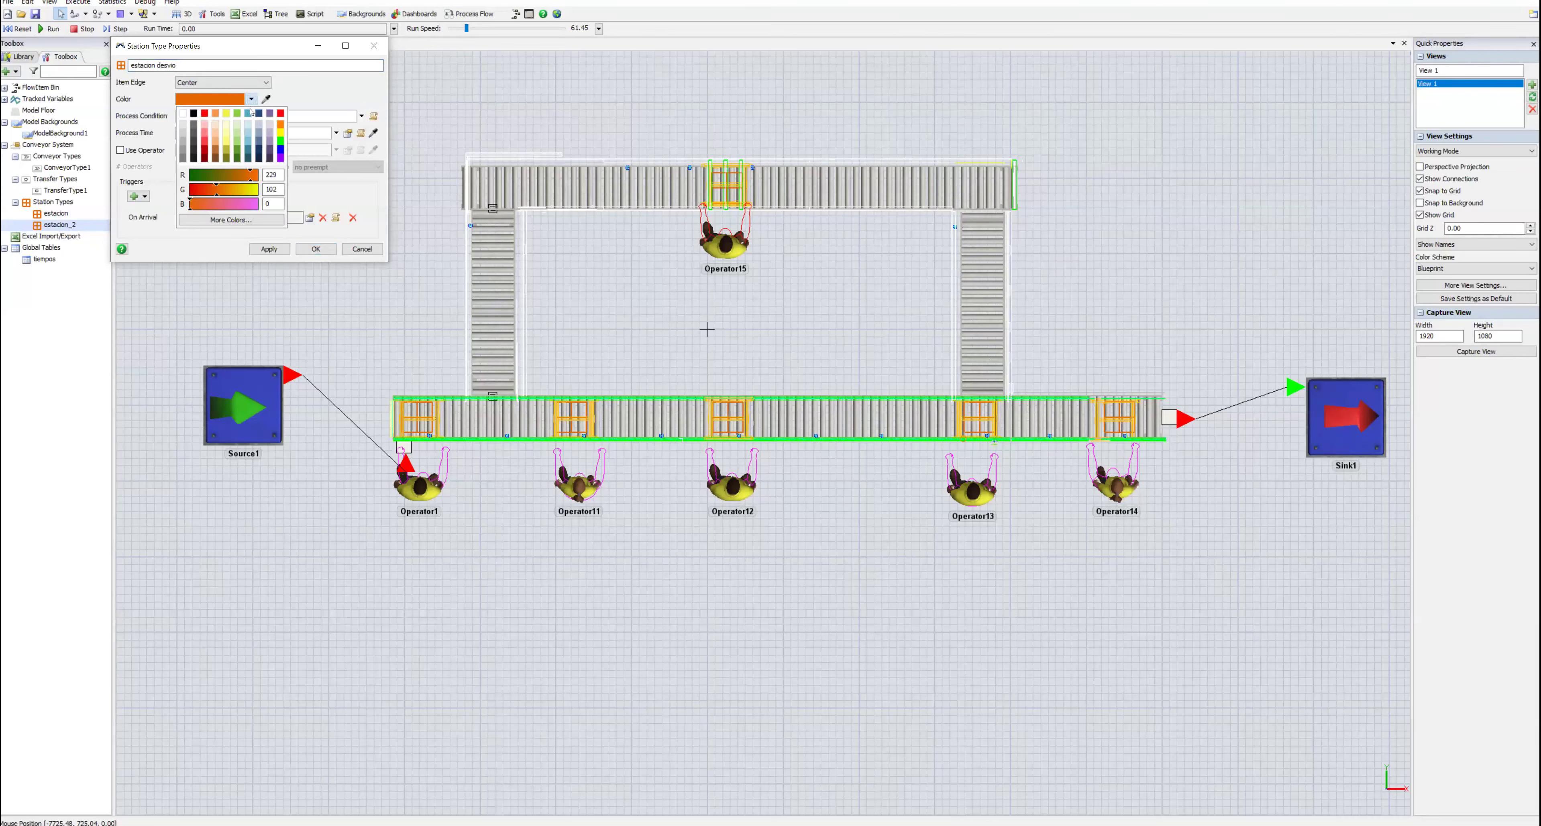
click(278, 149)
click(266, 89)
click(266, 88)
click(269, 100)
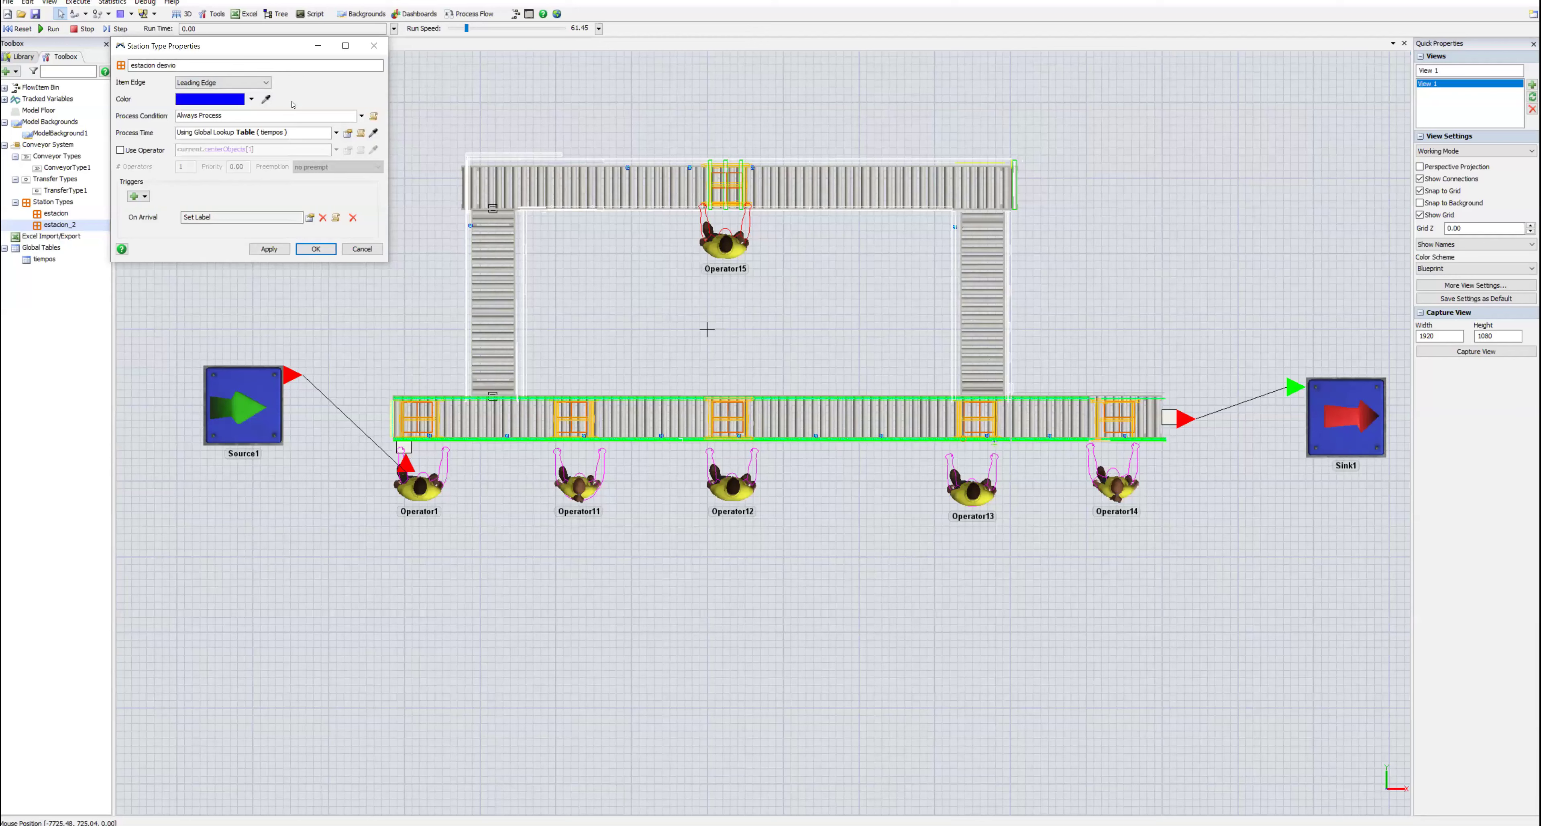
Step: Add an On Process Finish trigger to the estacion desvio type with the Set Label by Percentage option
click(145, 200)
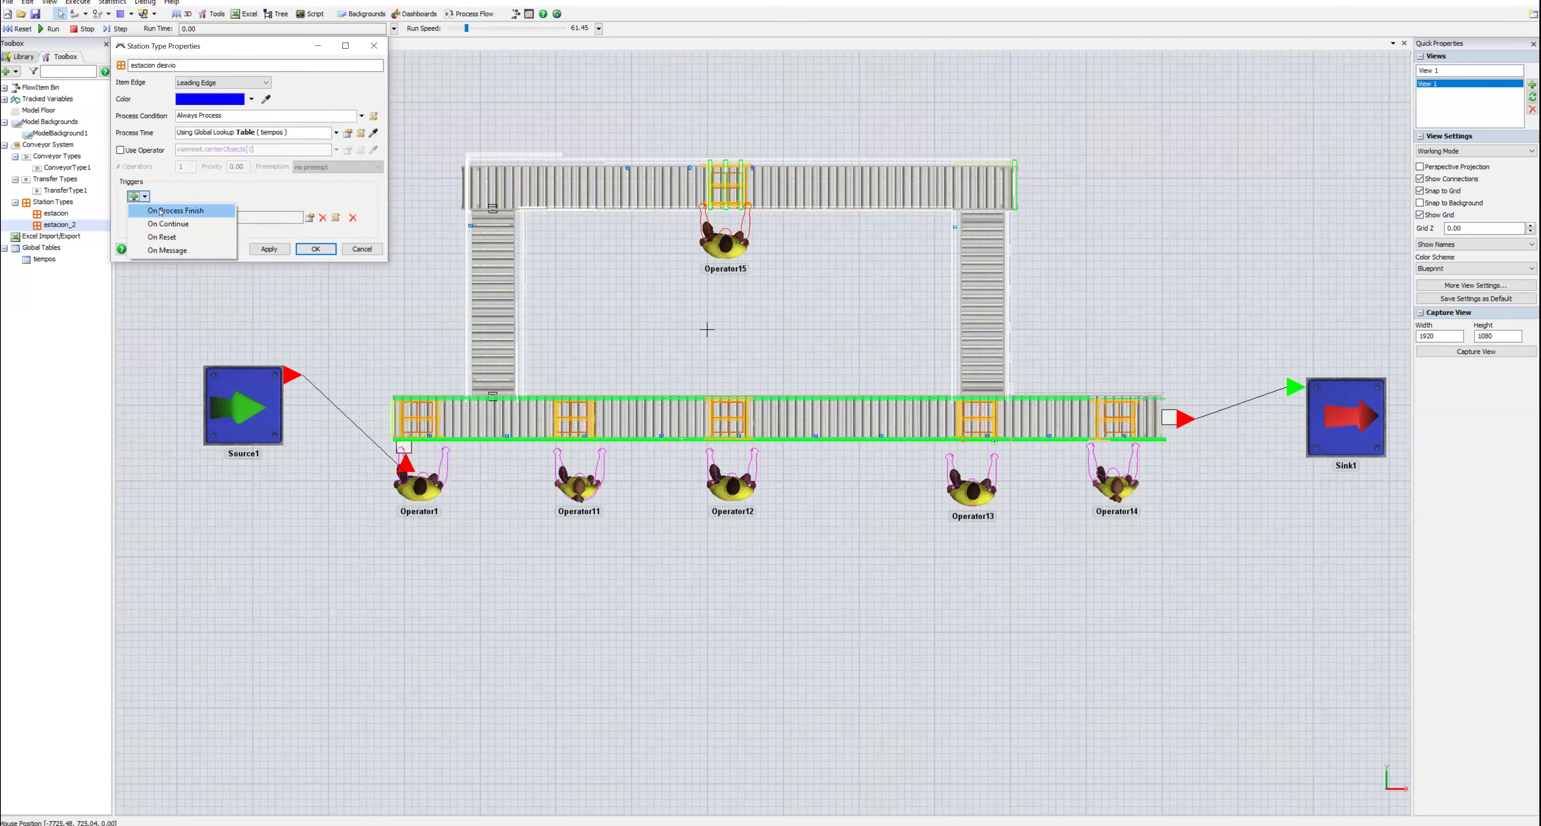
click(160, 211)
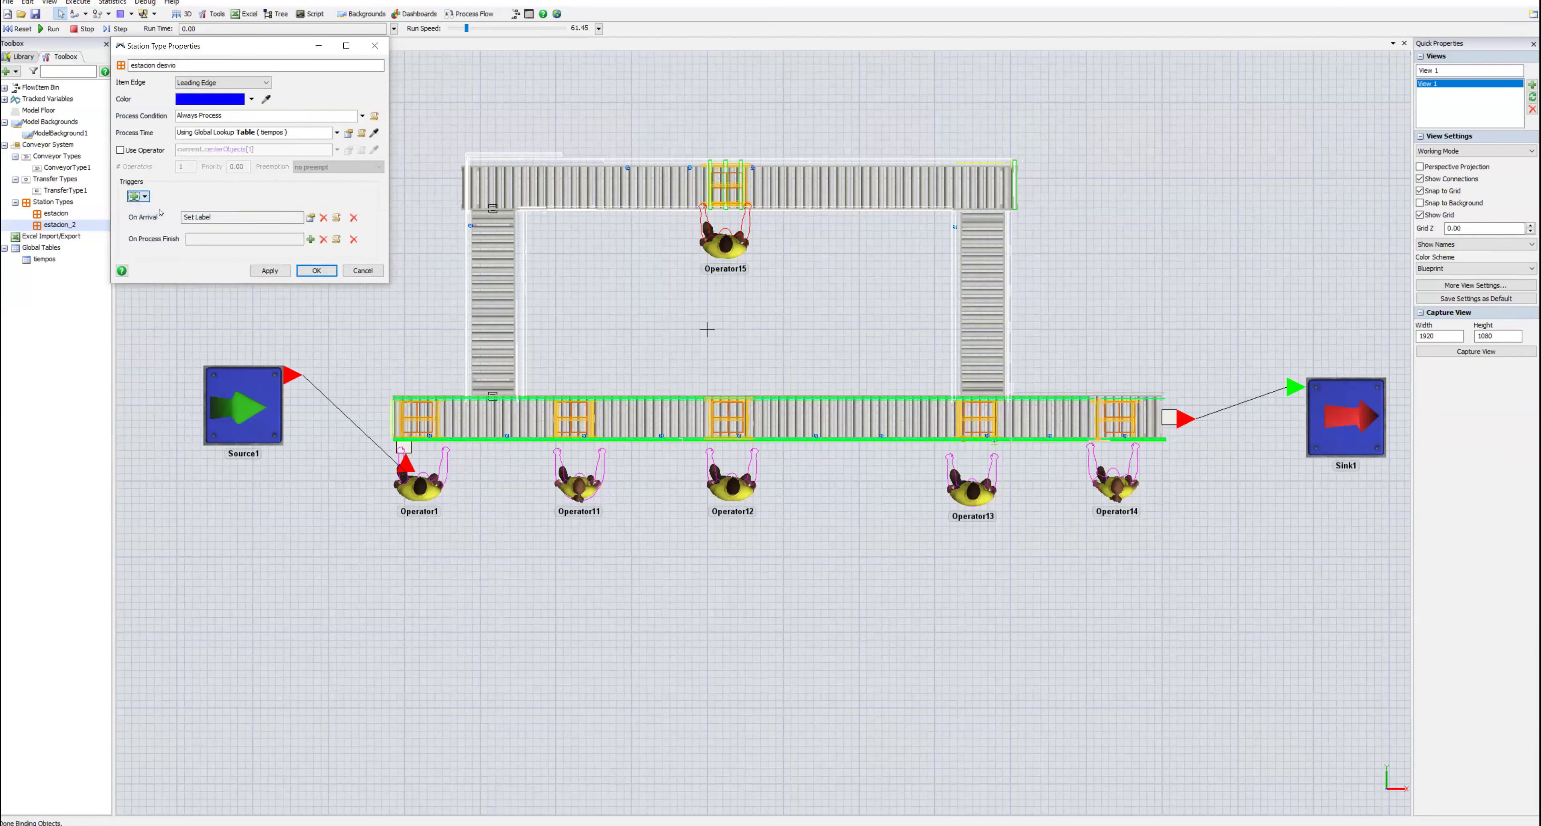
click(310, 239)
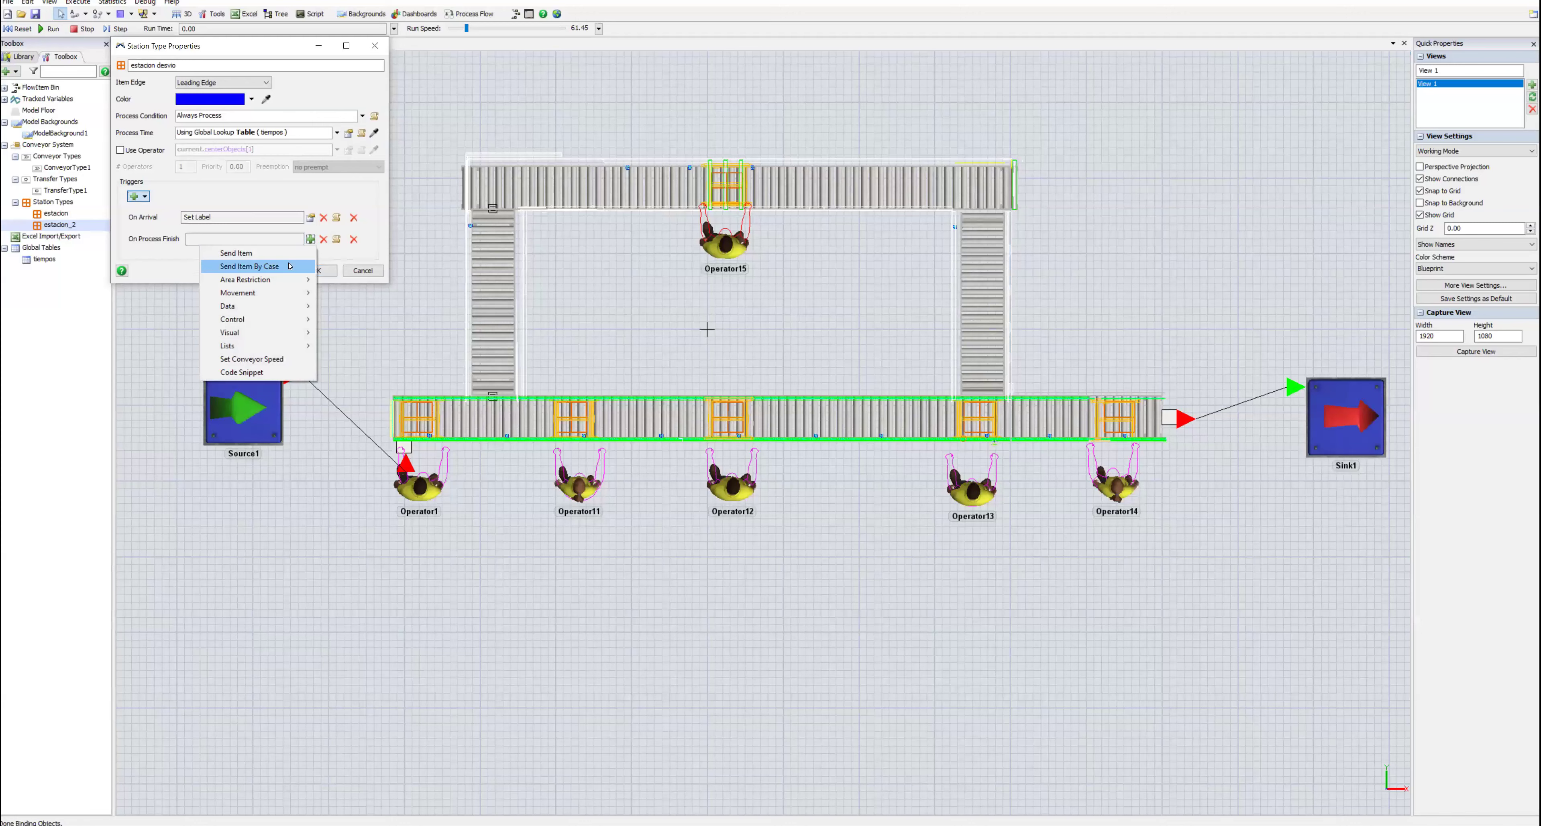
click(270, 195)
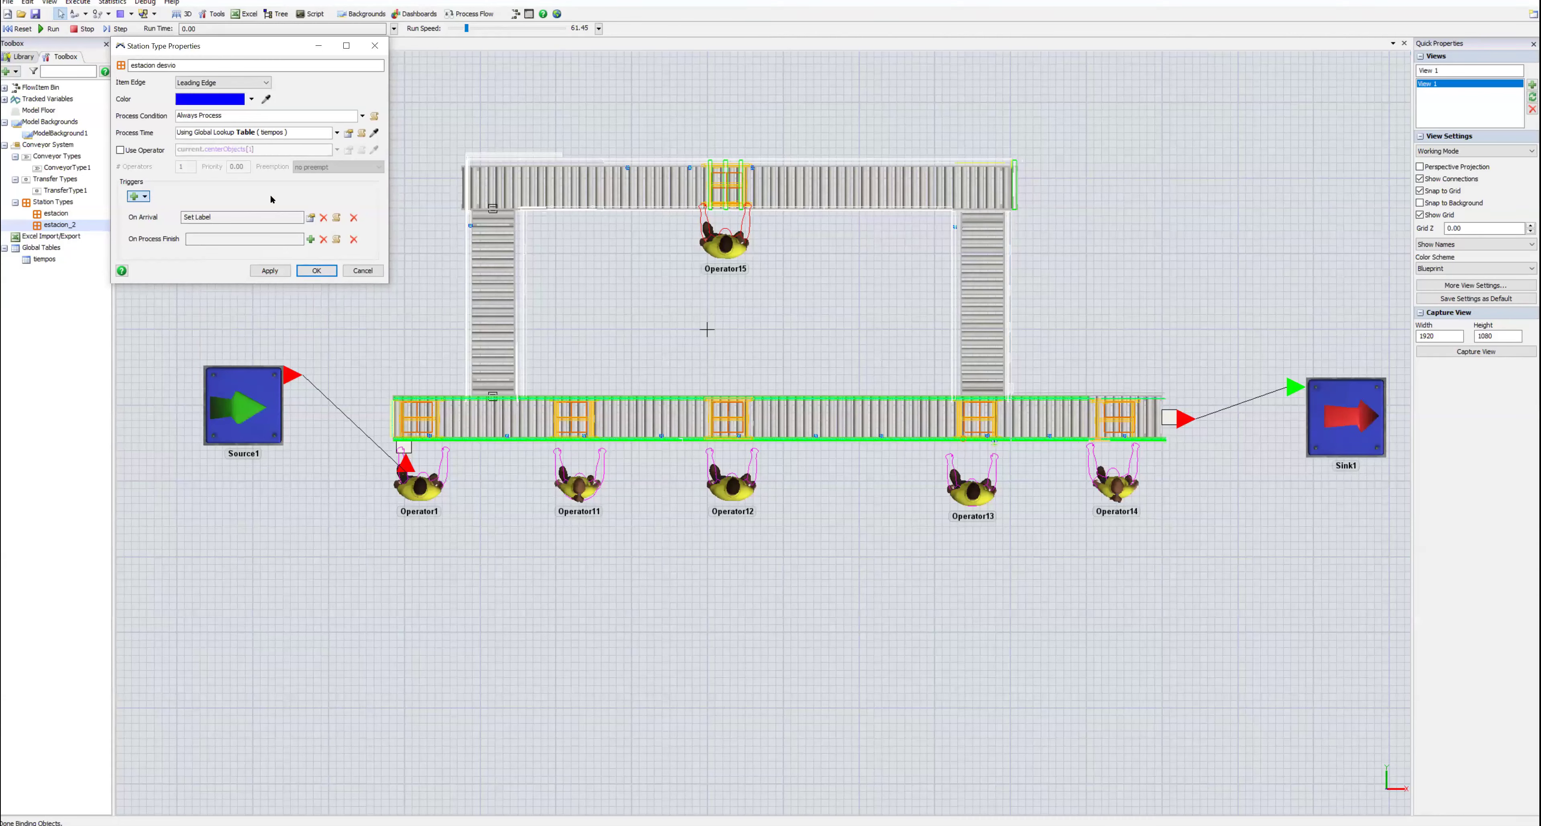
click(310, 239)
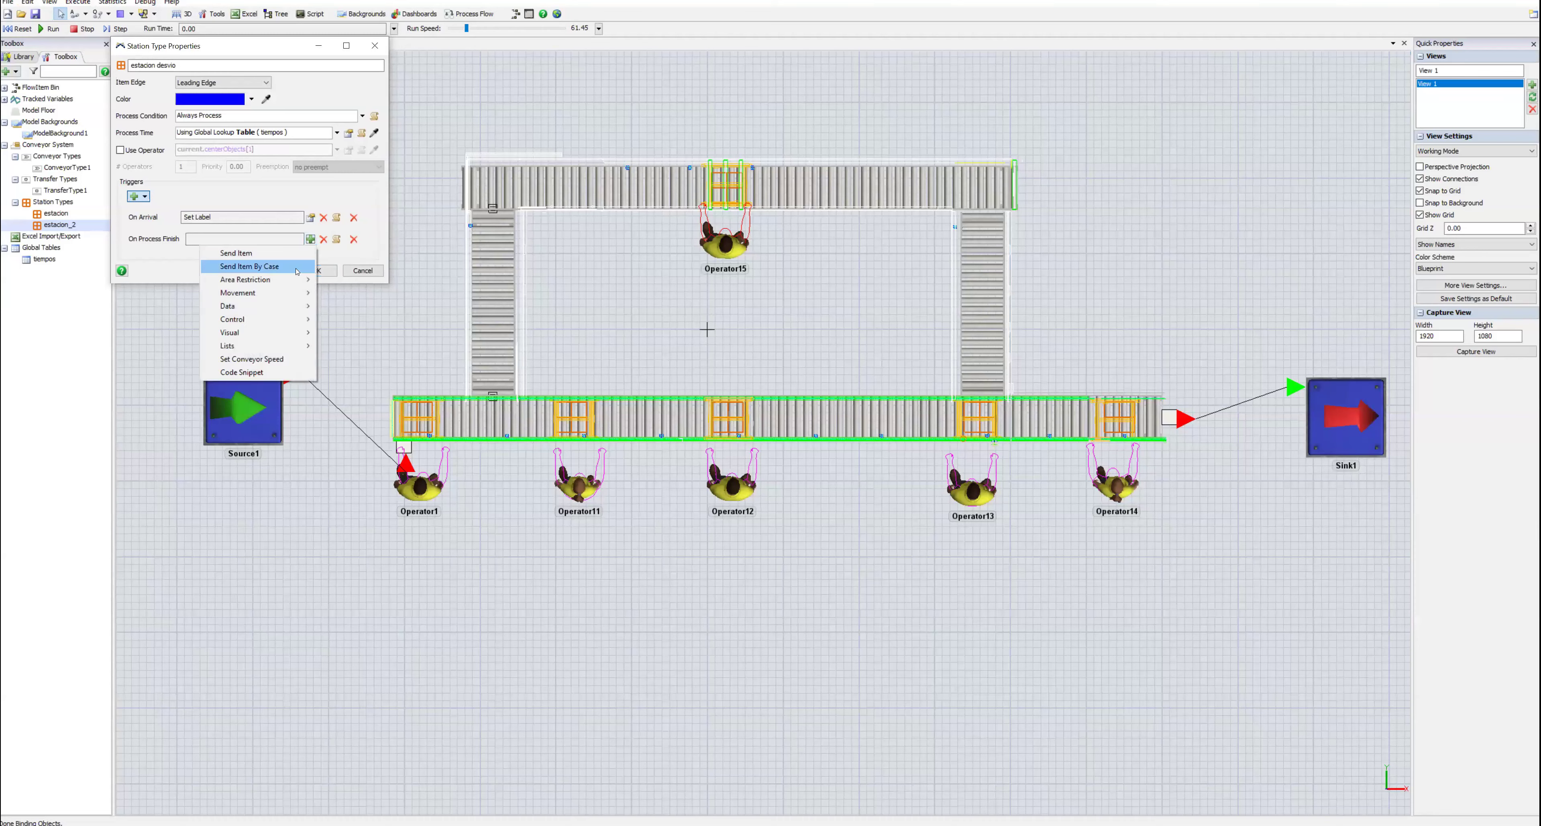
mouse_move(287, 307)
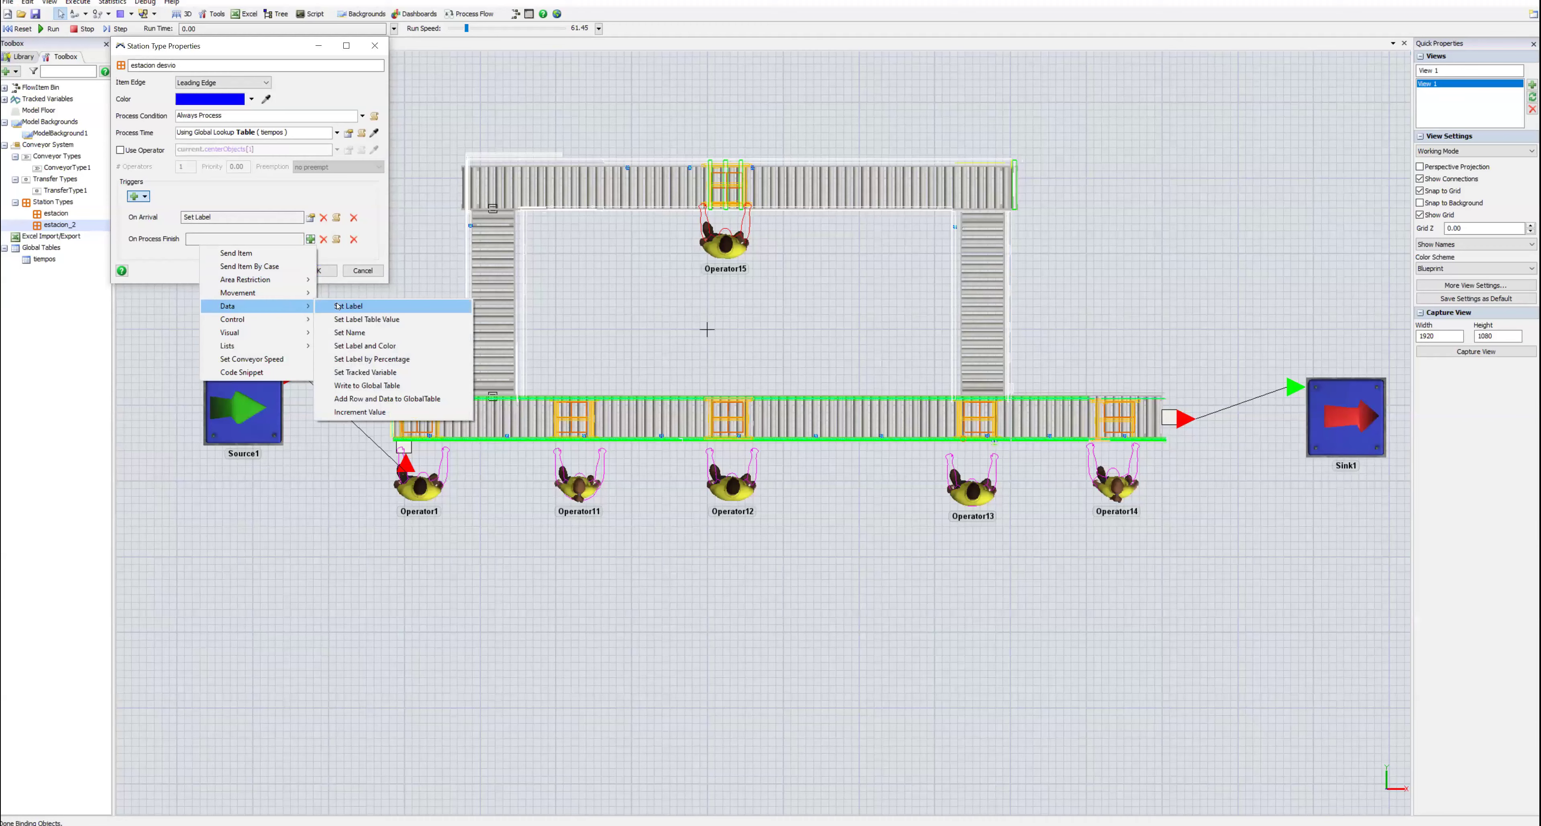
click(399, 360)
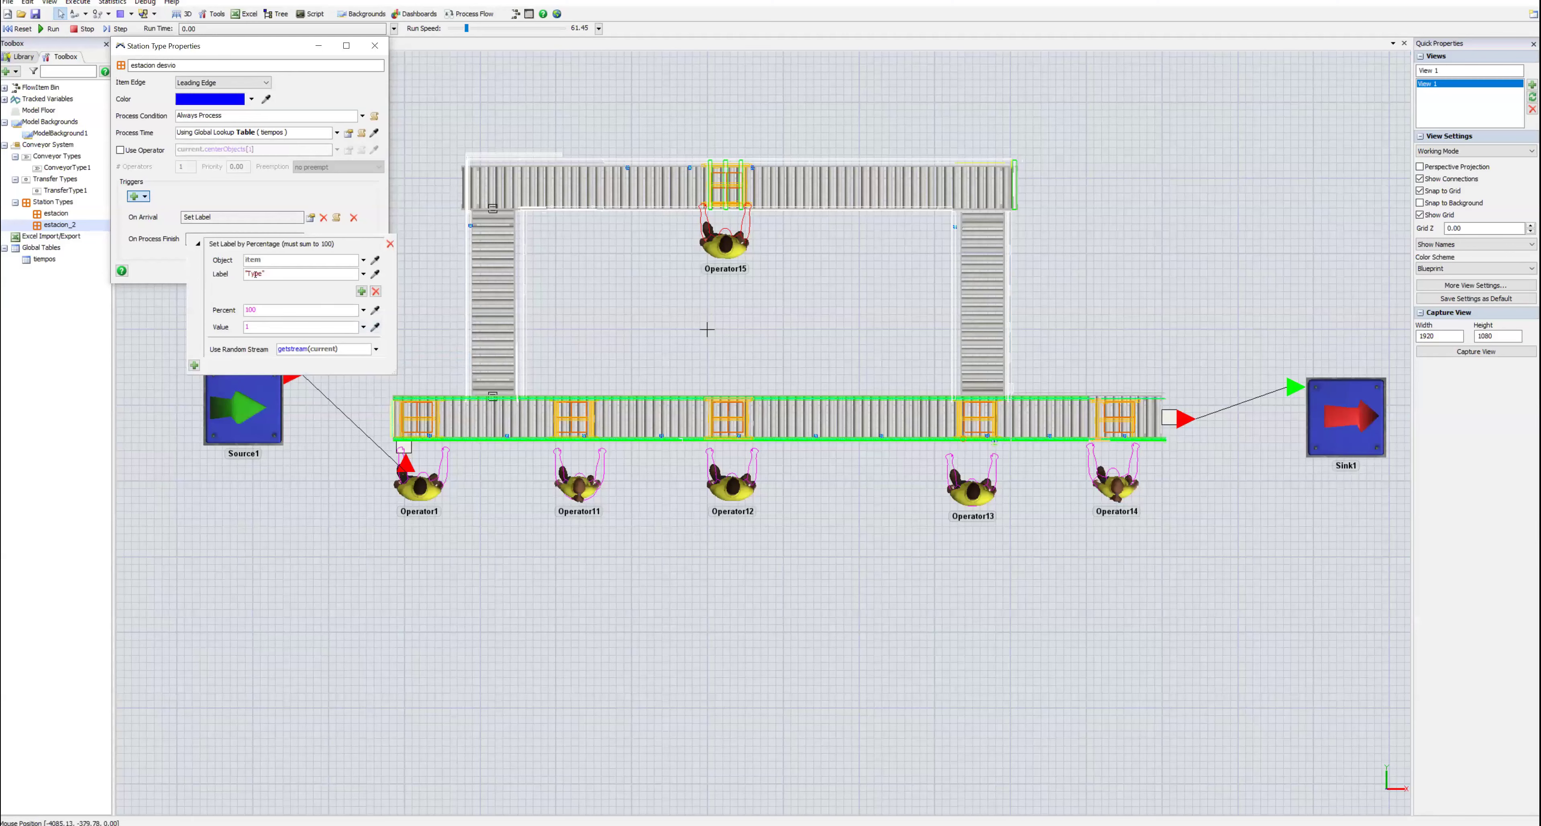
Step: Define the percentage label as "rework" with value 1 at 5 percent and value 0 at 95 percent, and apply it
double_click(254, 274)
text(rework)
click(361, 291)
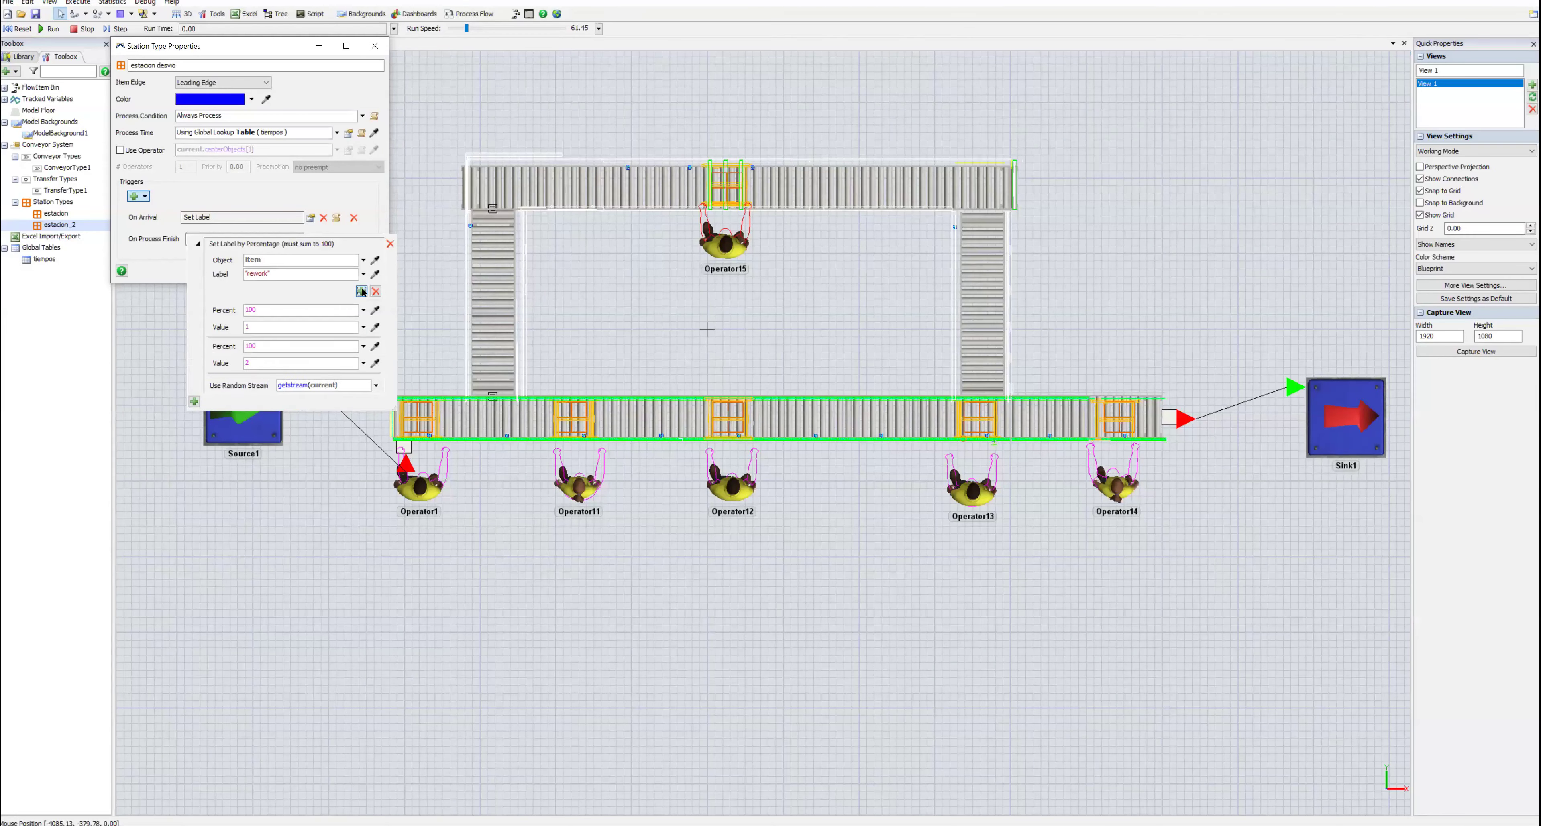
double_click(253, 310)
text(5)
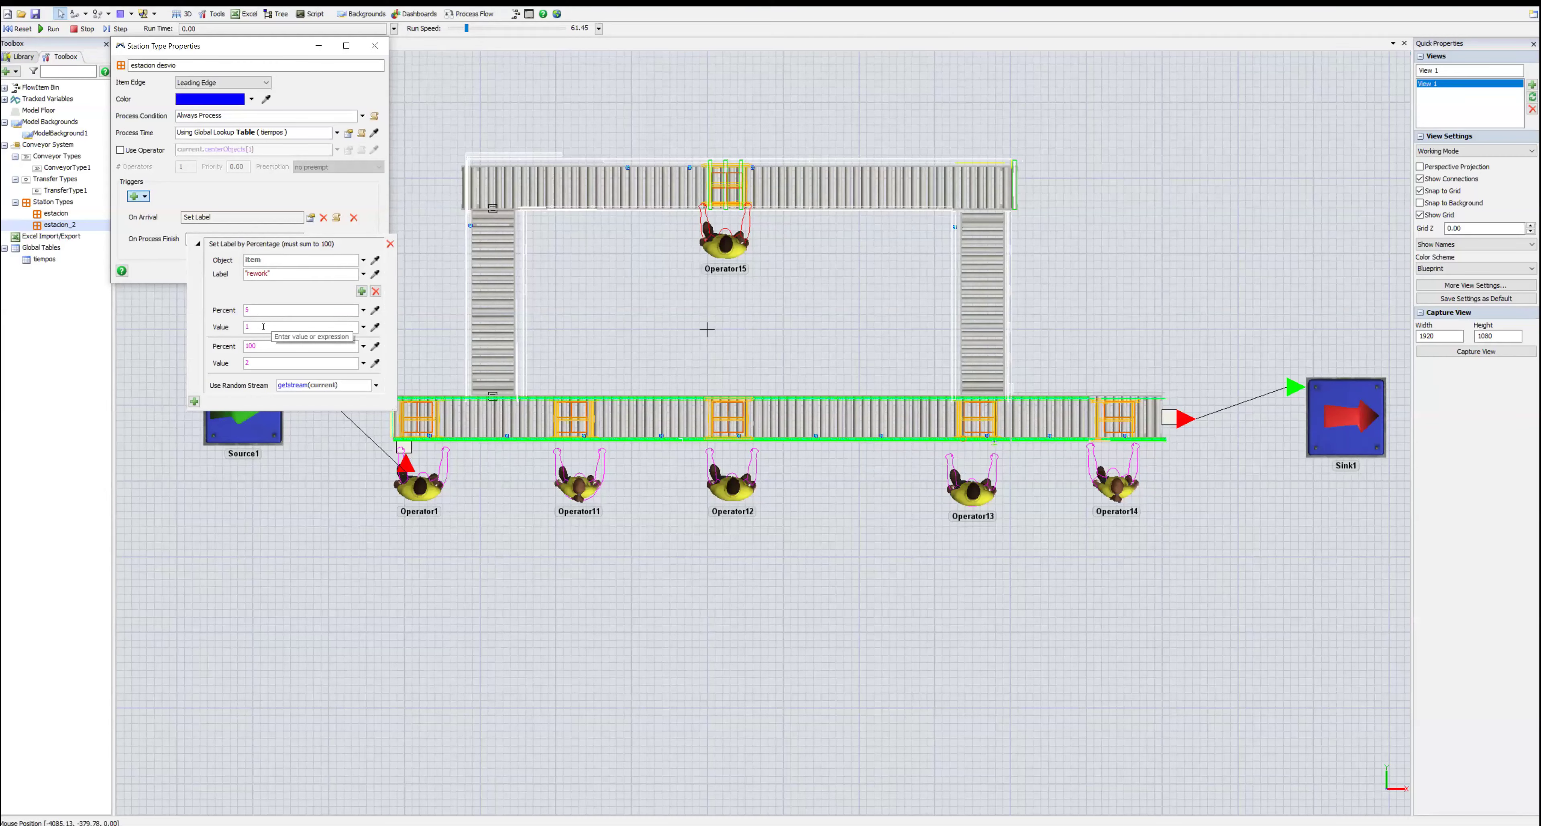
double_click(249, 347)
text(95)
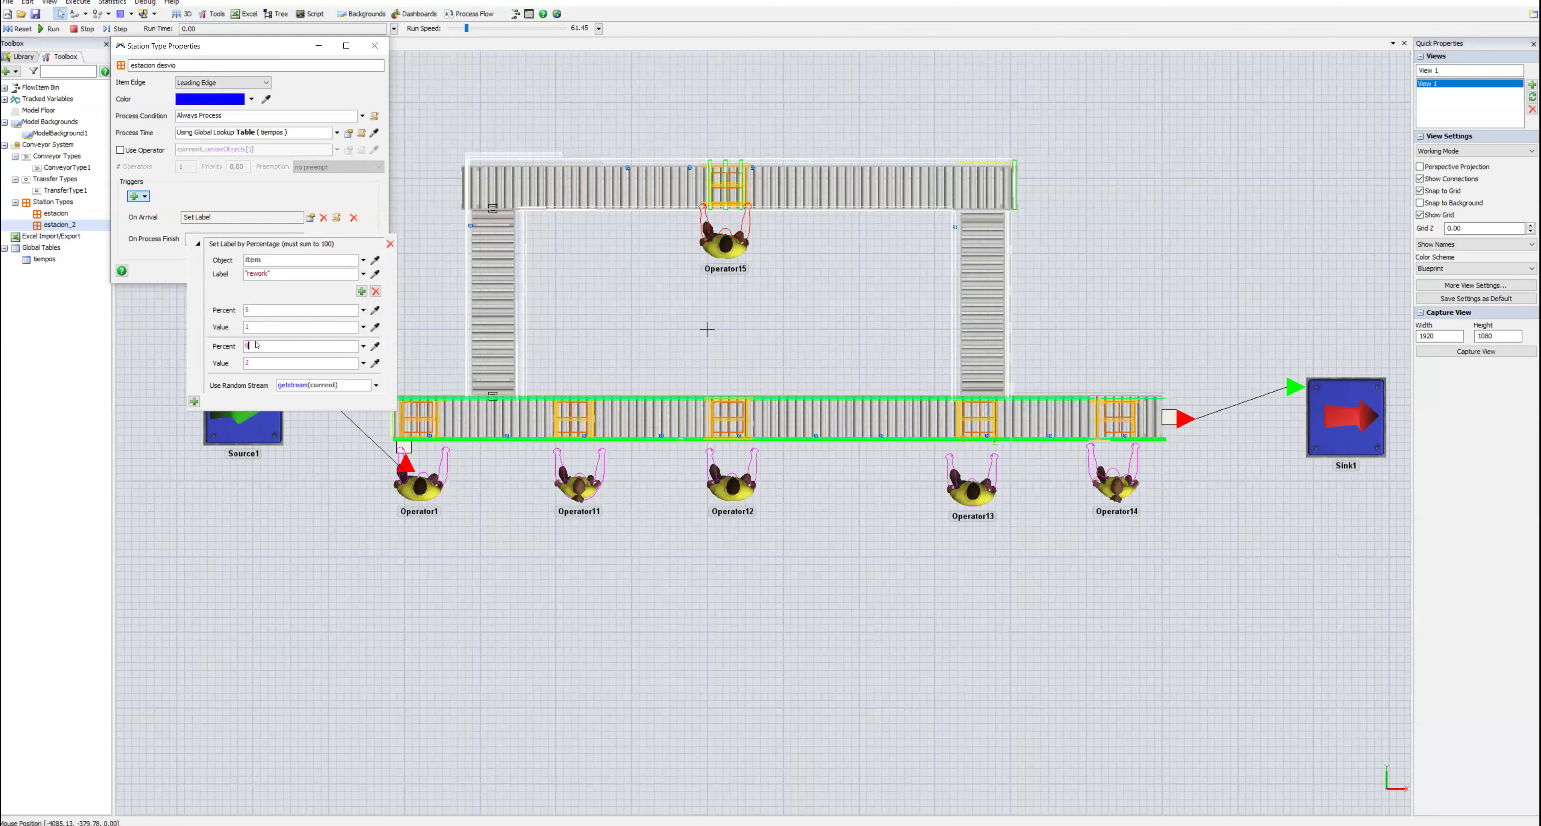
double_click(256, 363)
text(0)
click(174, 275)
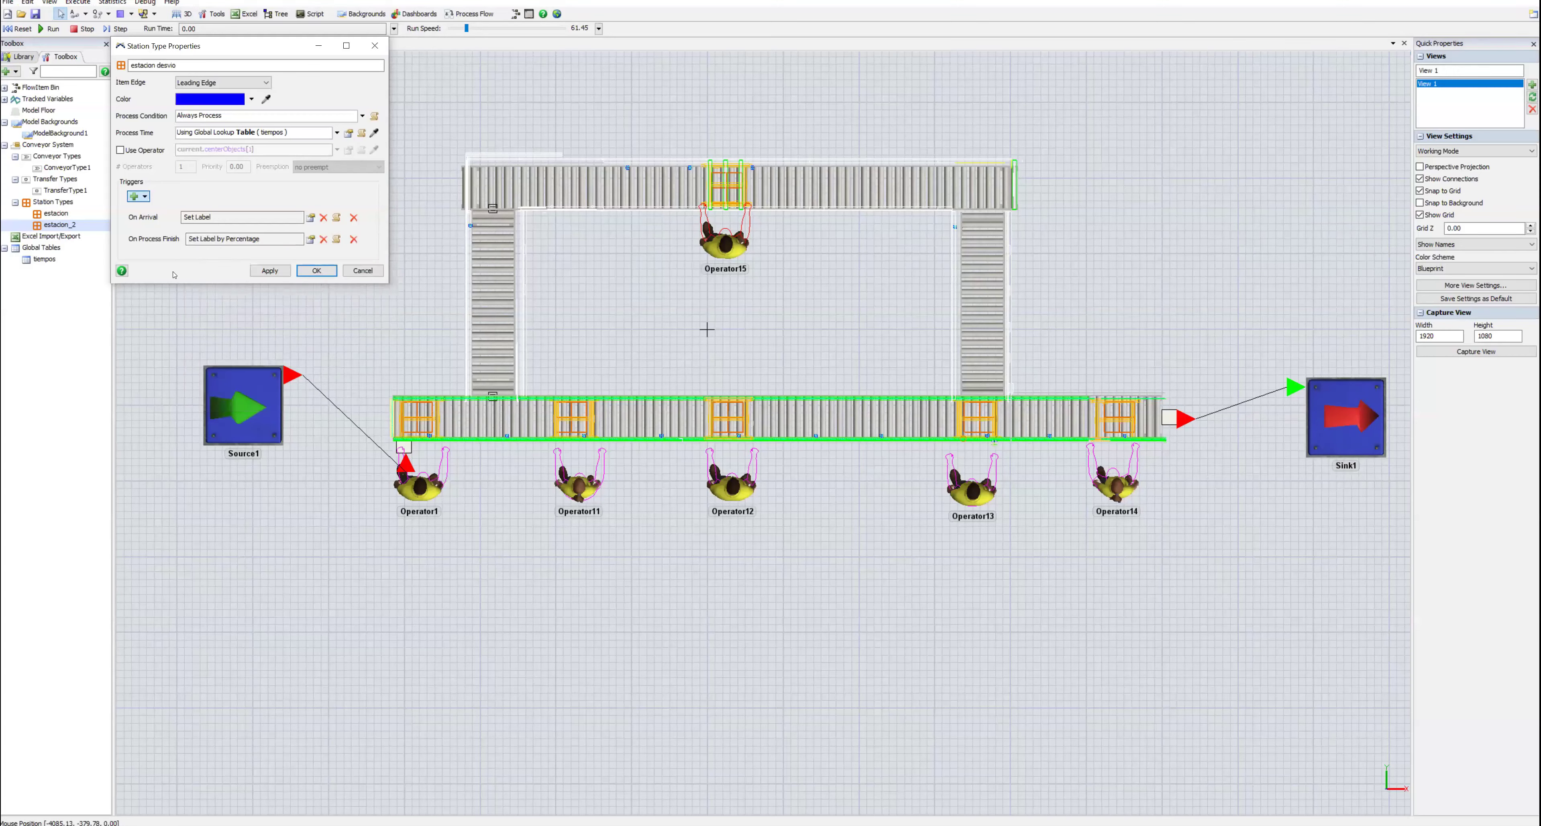
click(269, 271)
Step: Add a Send Item By Case action to the On Process Finish trigger, using item.rework as the case function and including case 1
click(310, 241)
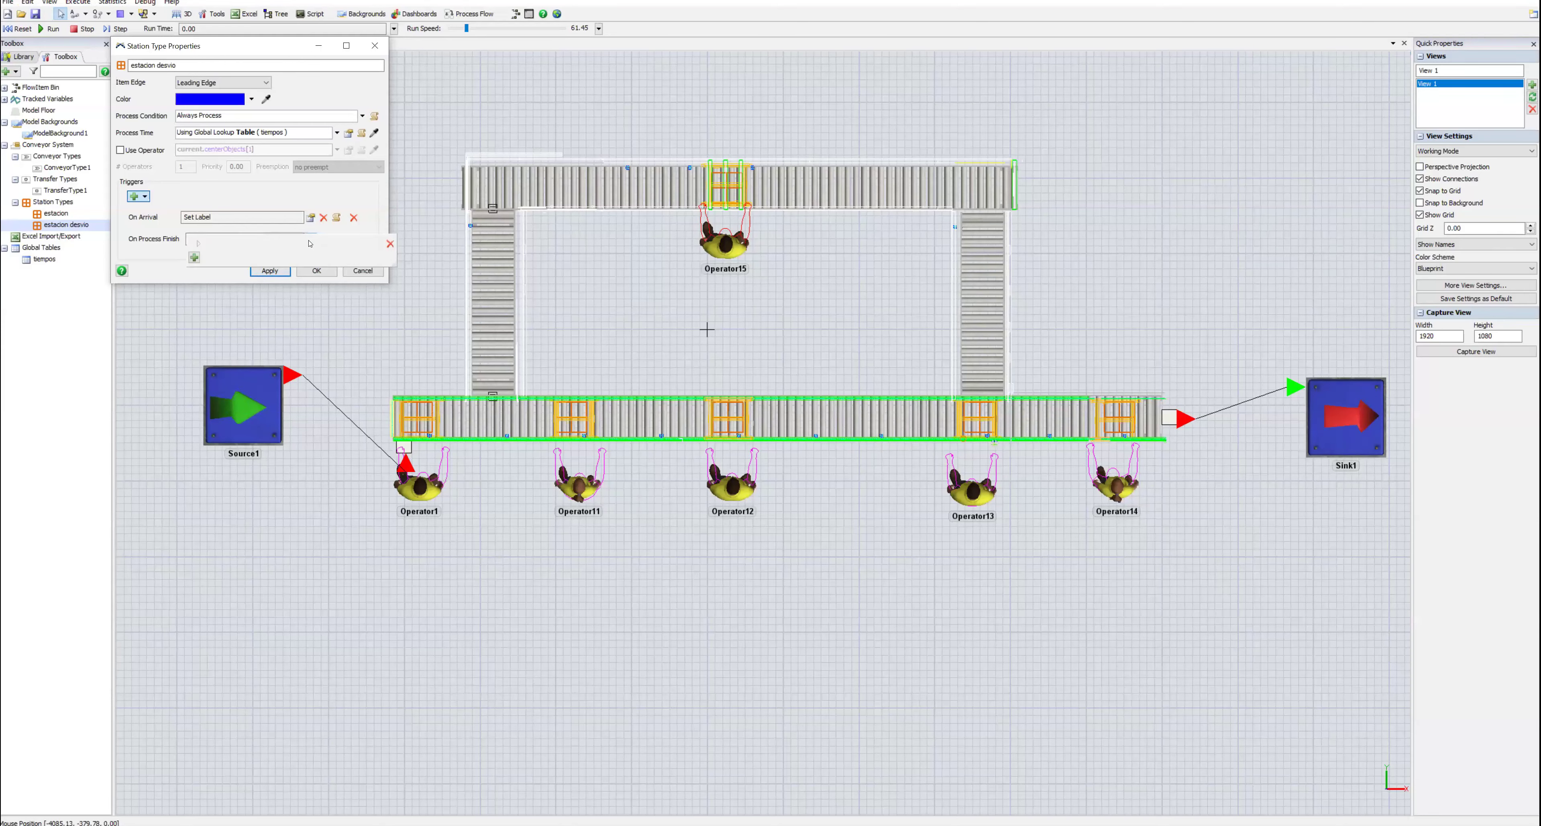
click(194, 402)
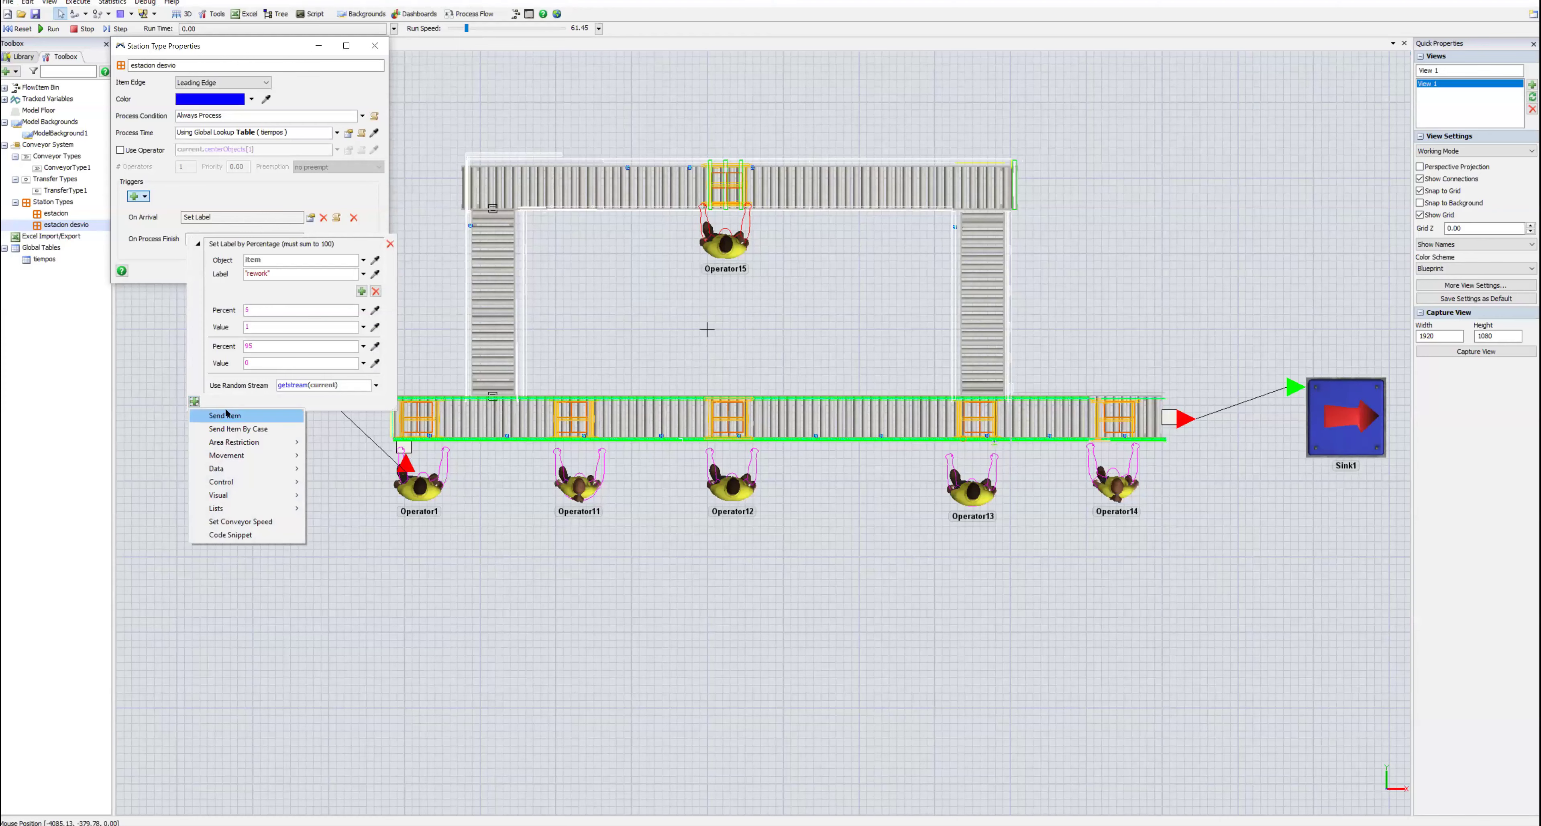
click(255, 429)
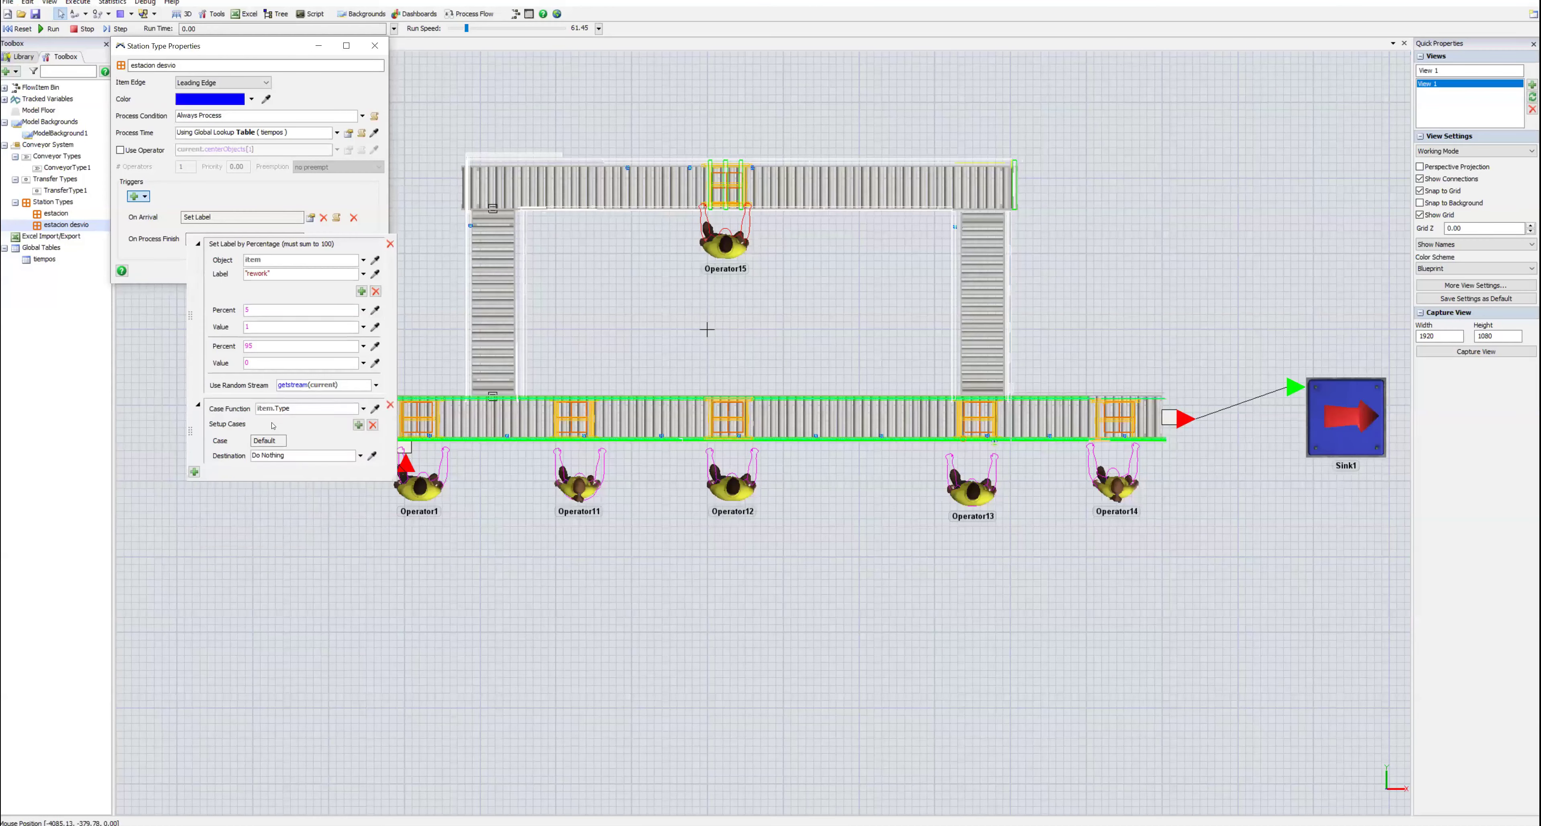
double_click(287, 408)
text(rework)
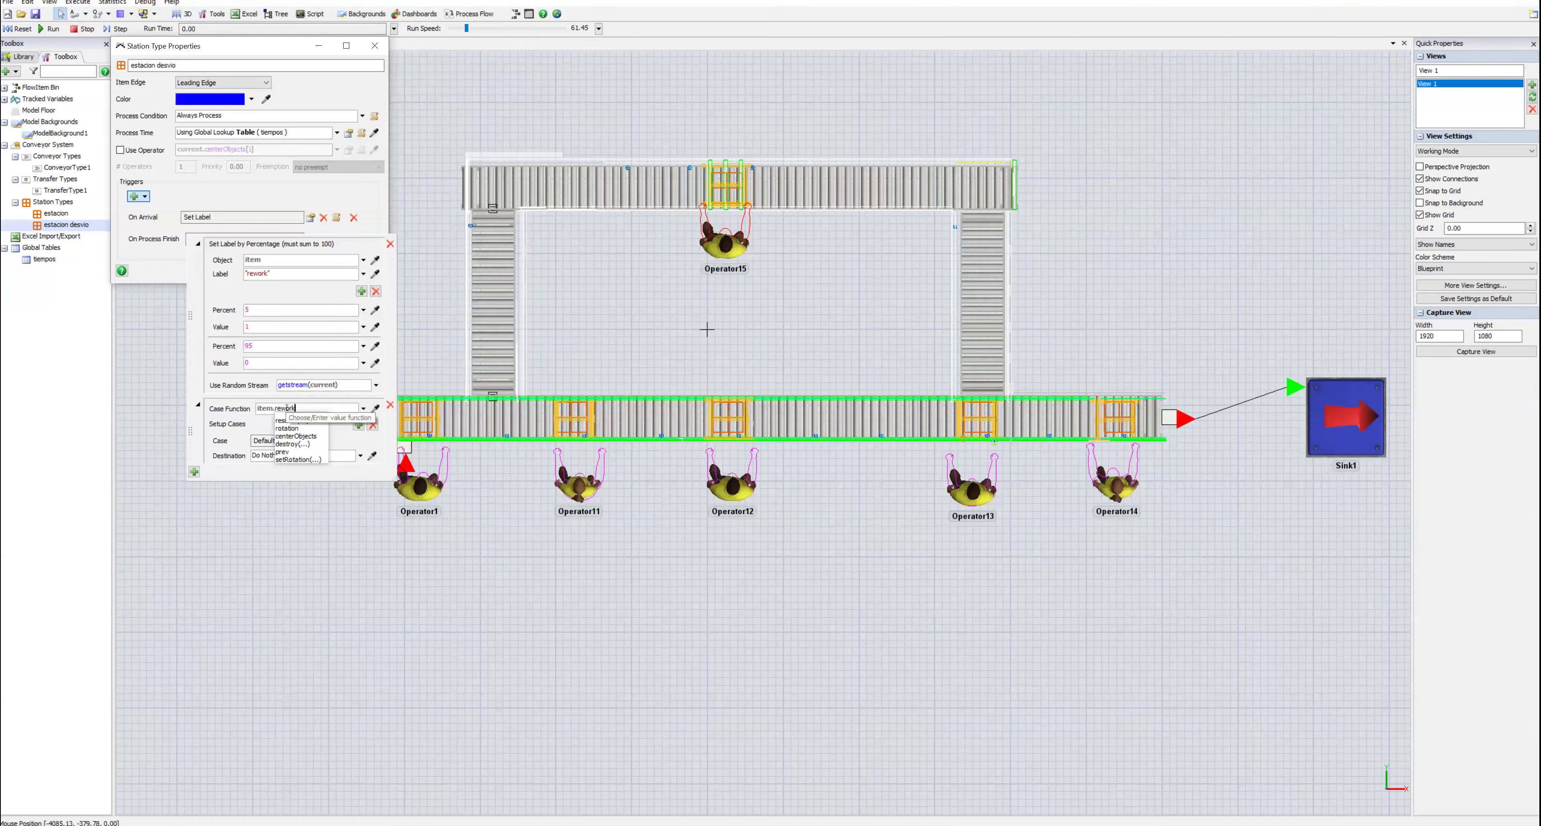
click(254, 431)
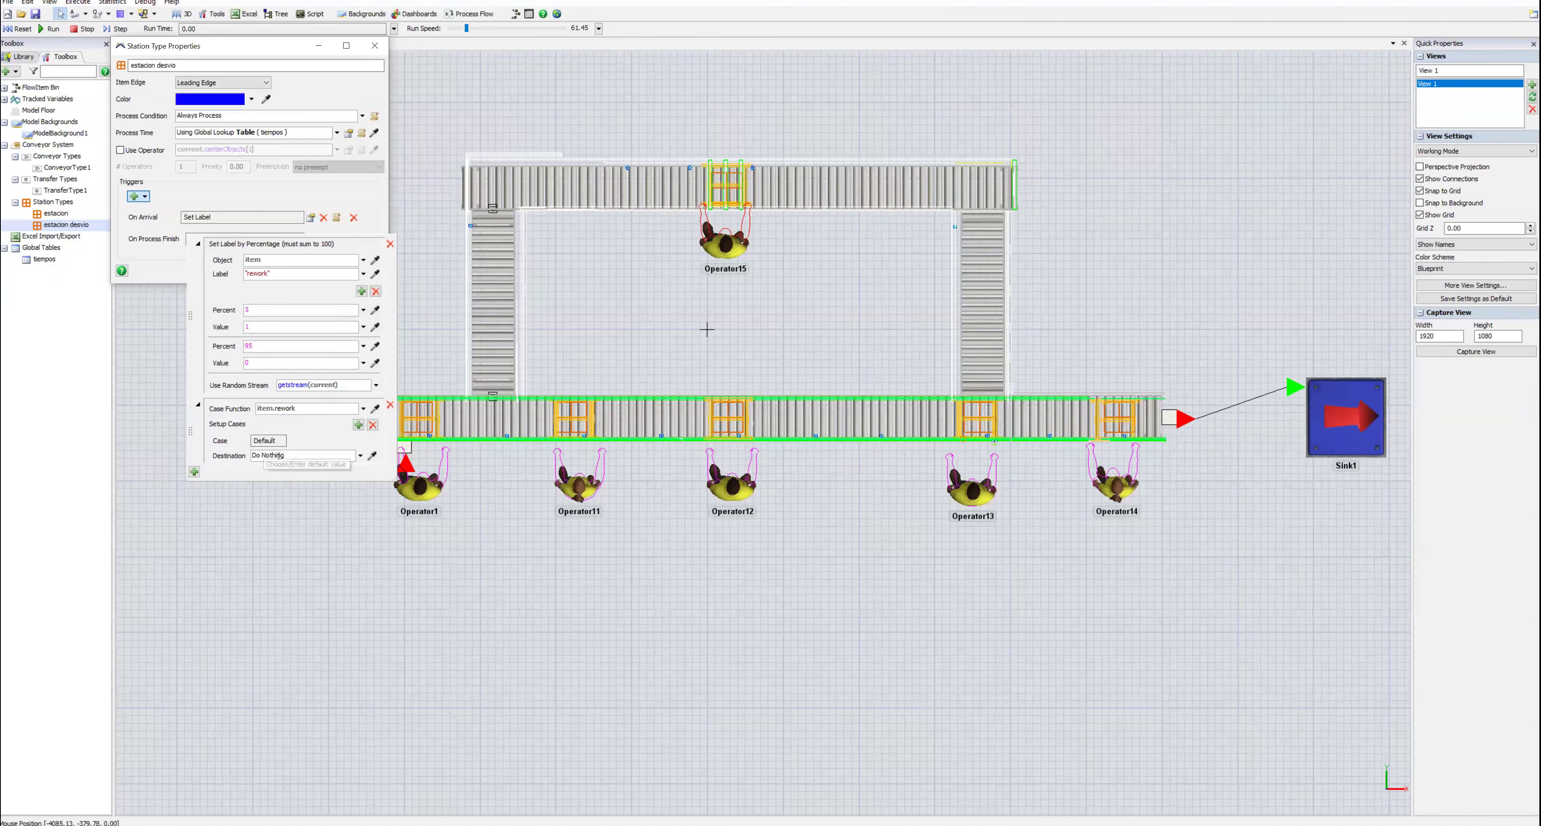
click(359, 425)
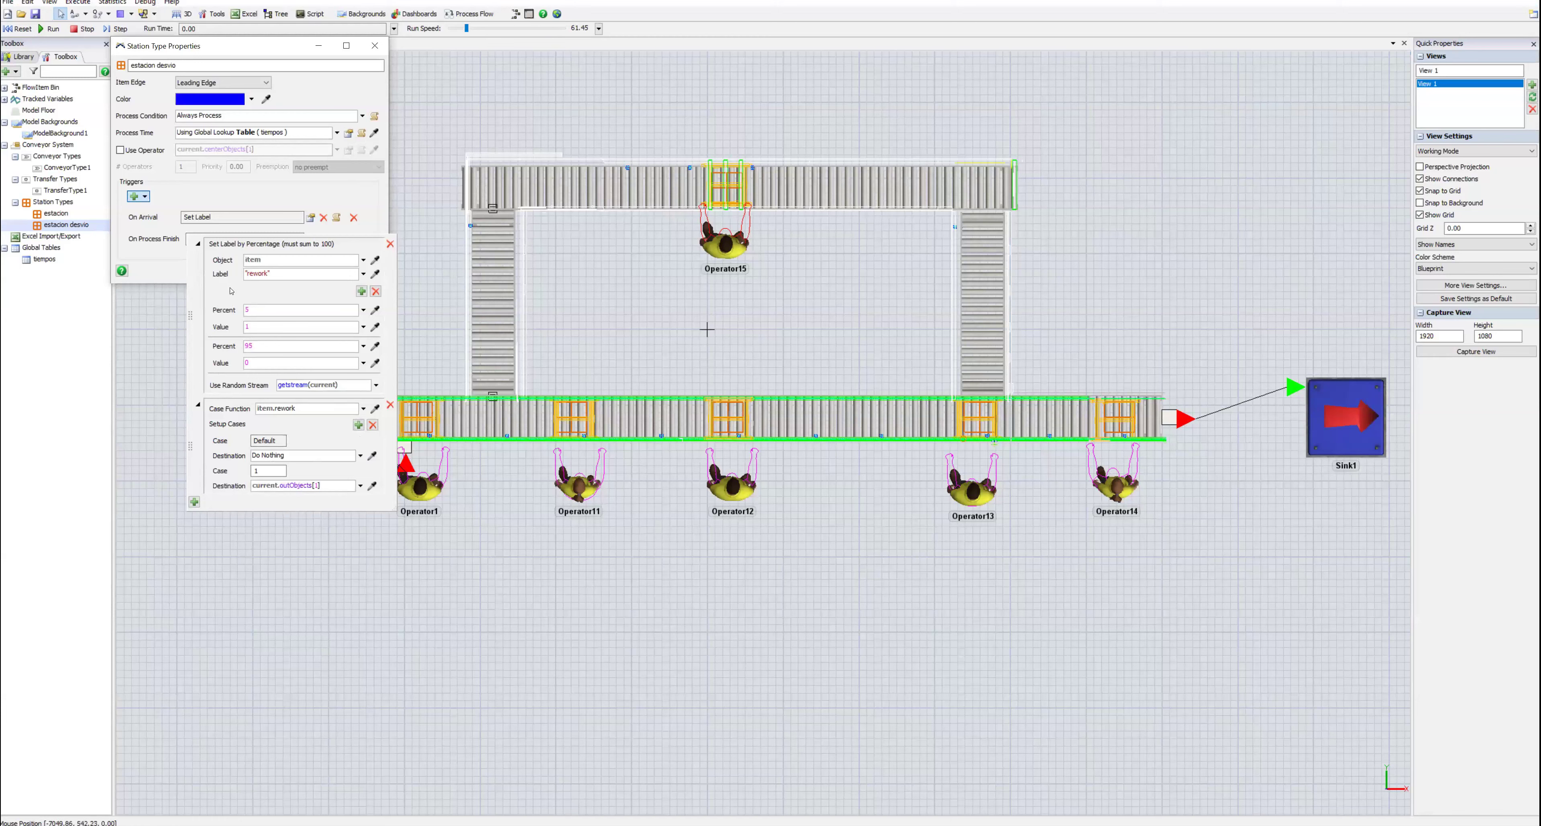
Step: Apply the trigger settings of estacion desvio and connect station ES4 on the main line to the rework station RW
click(245, 203)
click(270, 271)
click(781, 326)
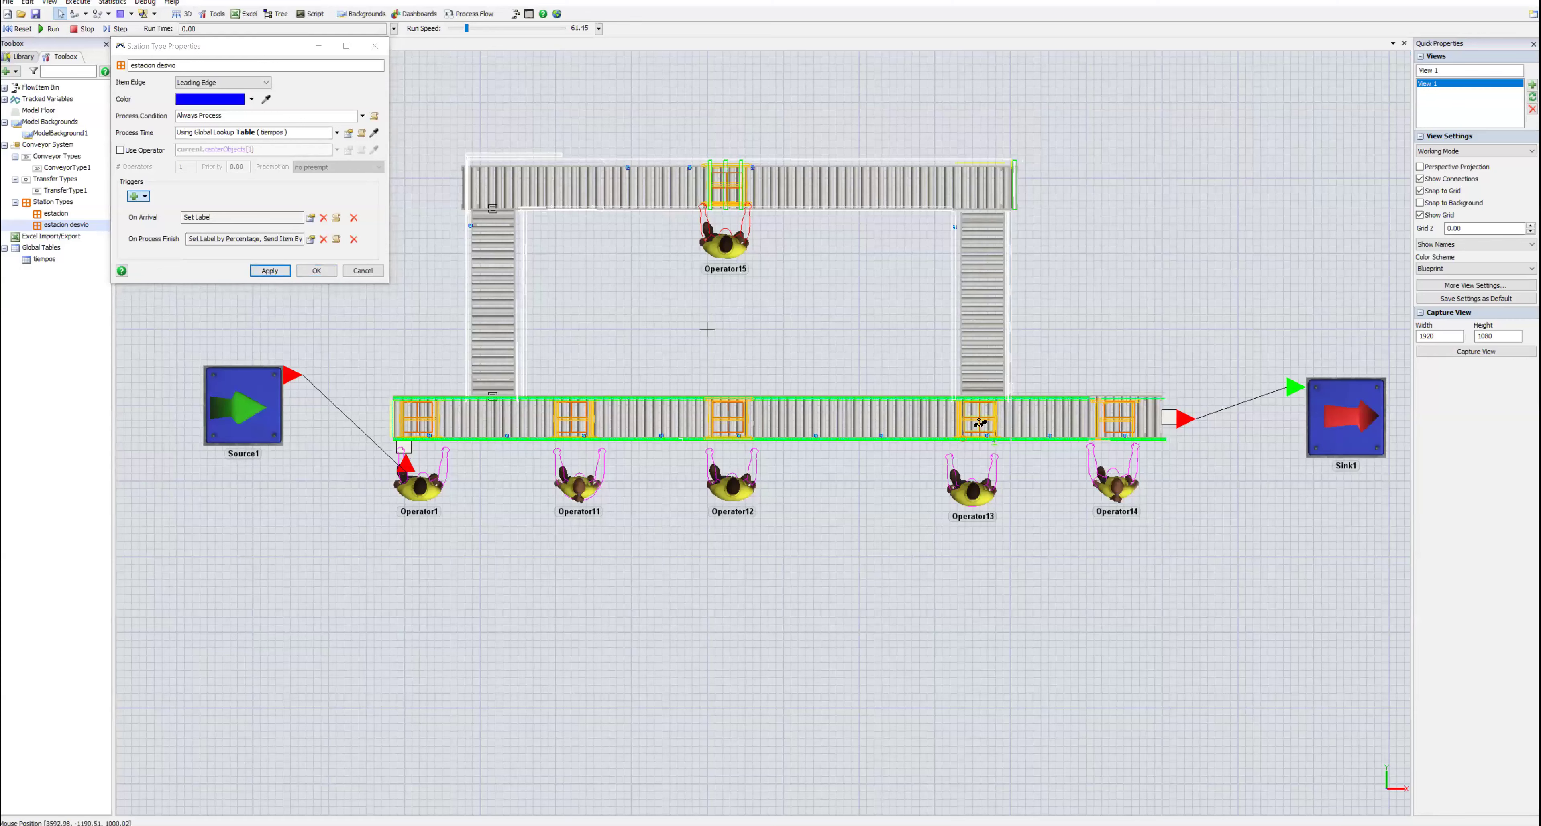
drag(979, 423, 743, 201)
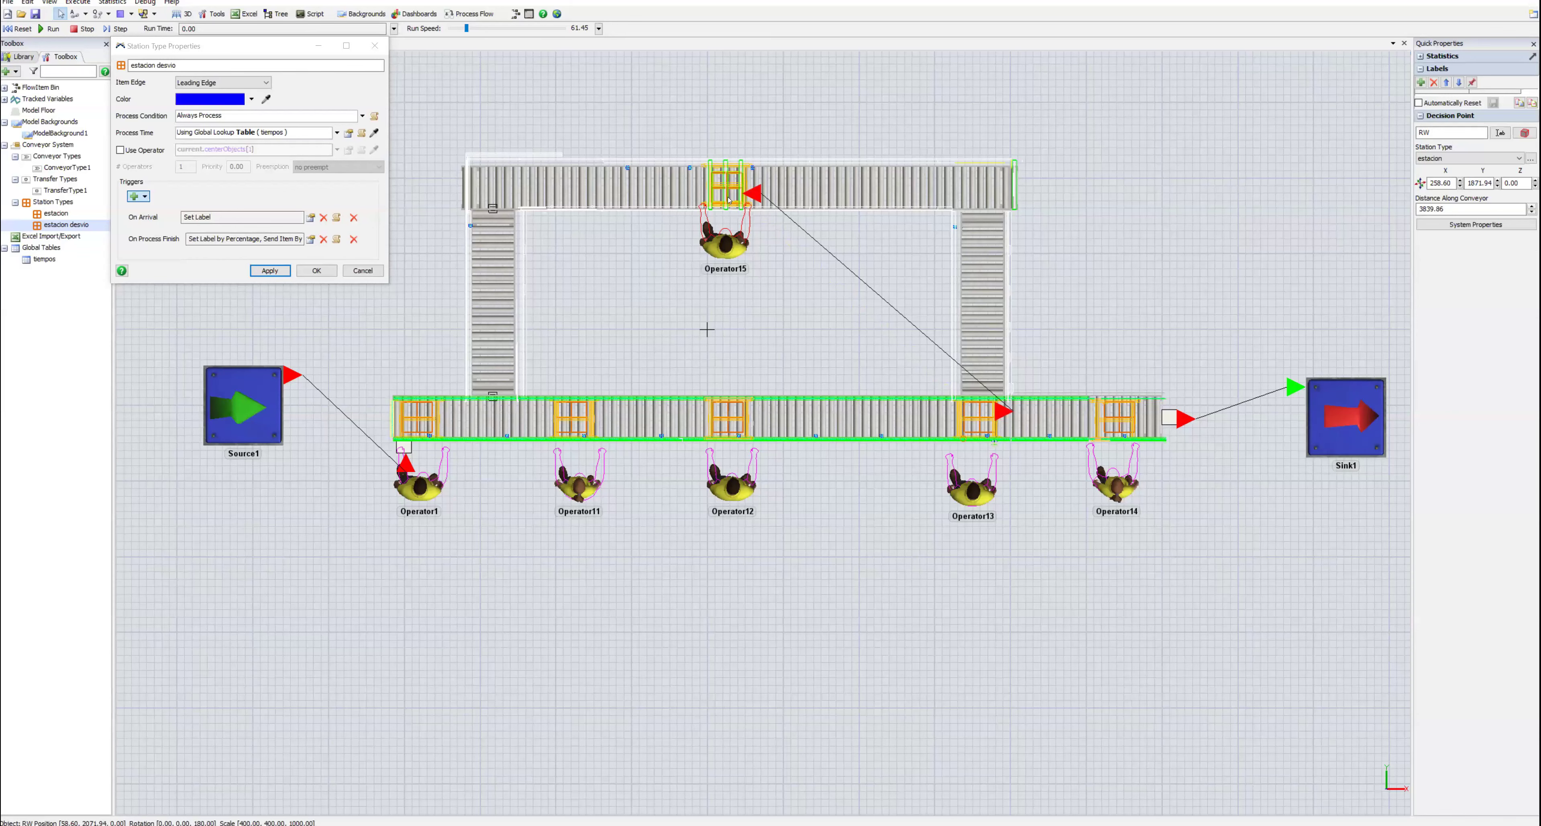
Step: Review the Send Item By Case action in the On Process Finish trigger and accept the estacion desvio properties
click(314, 240)
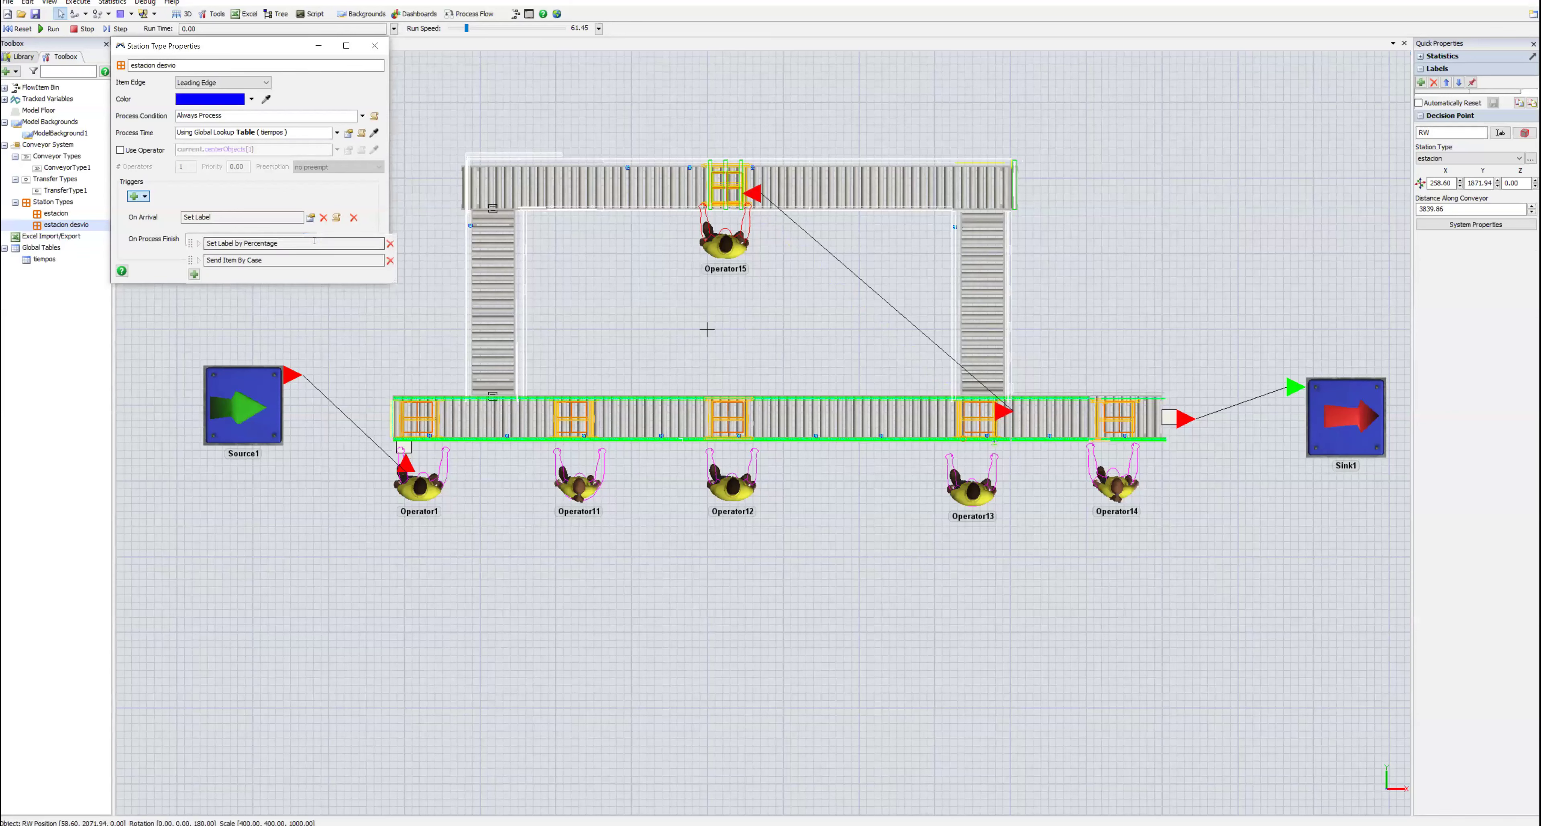
click(199, 261)
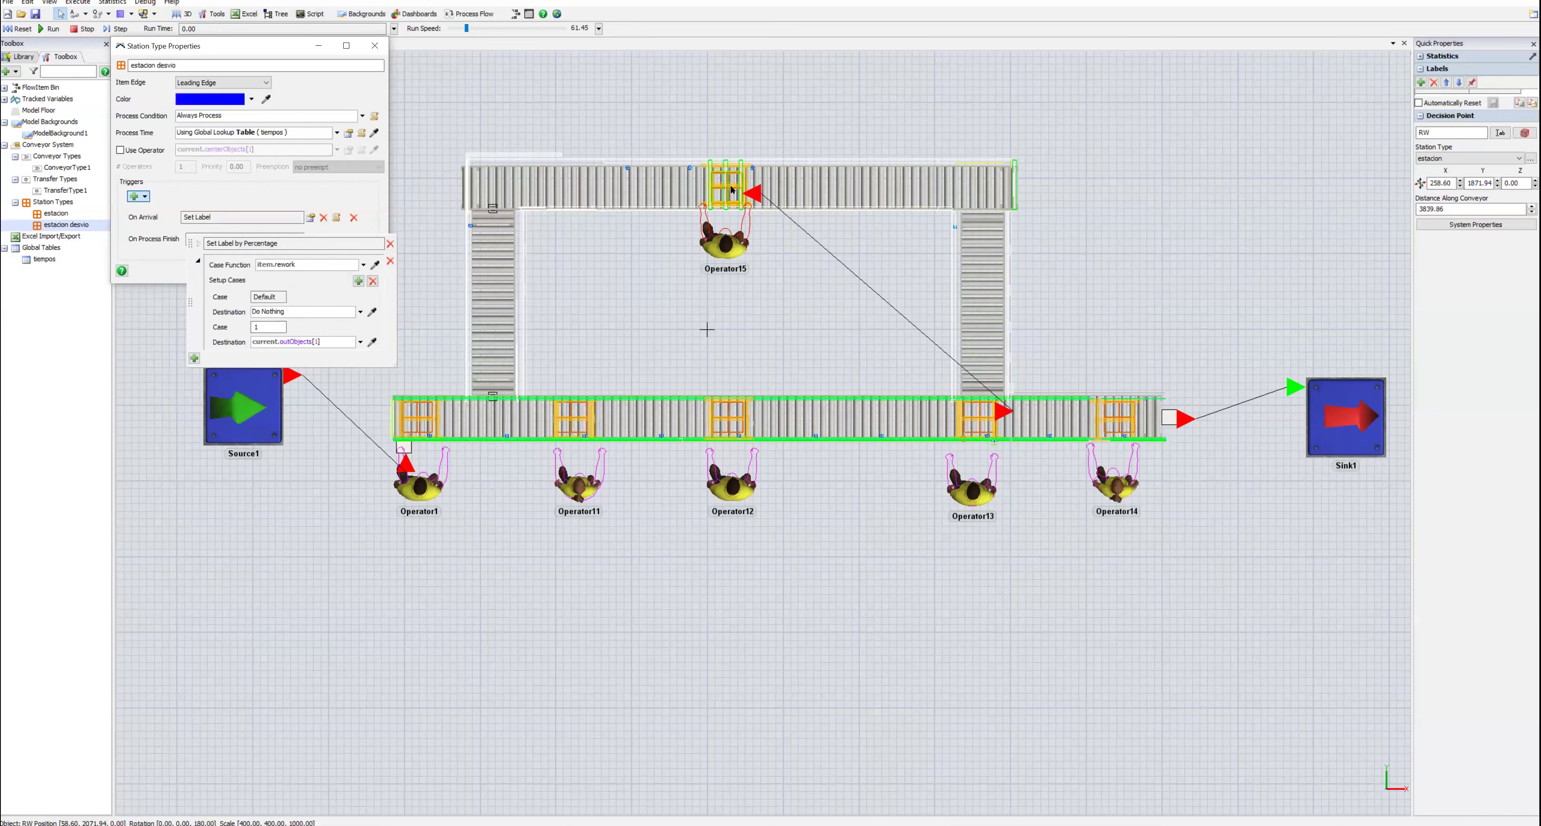
click(154, 324)
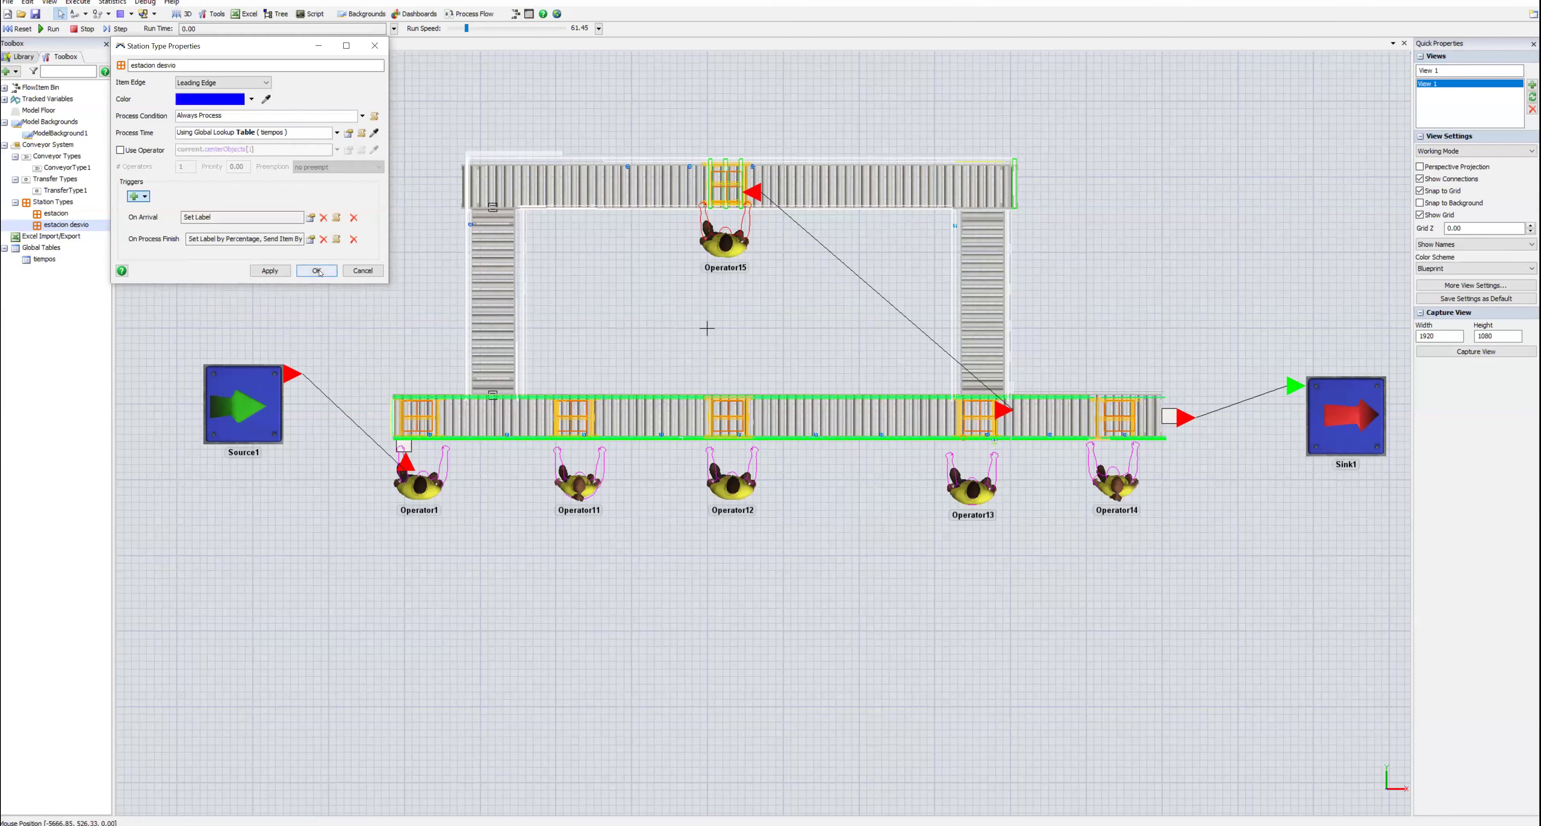
key(Return)
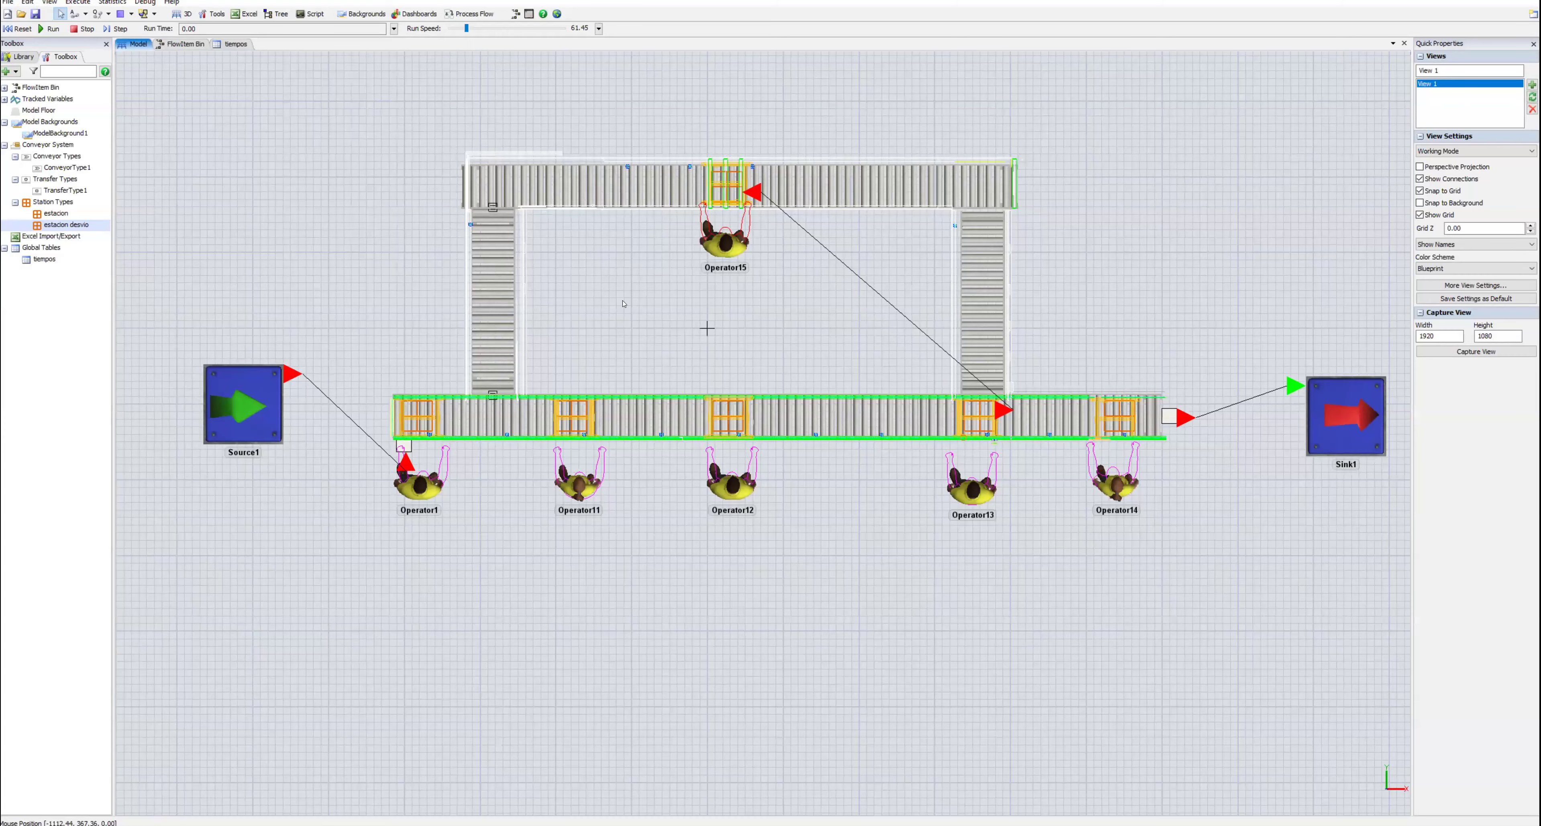
Step: Adjust the start of Conveyor3 next to the main line and set its start Z to 1000
click(982, 335)
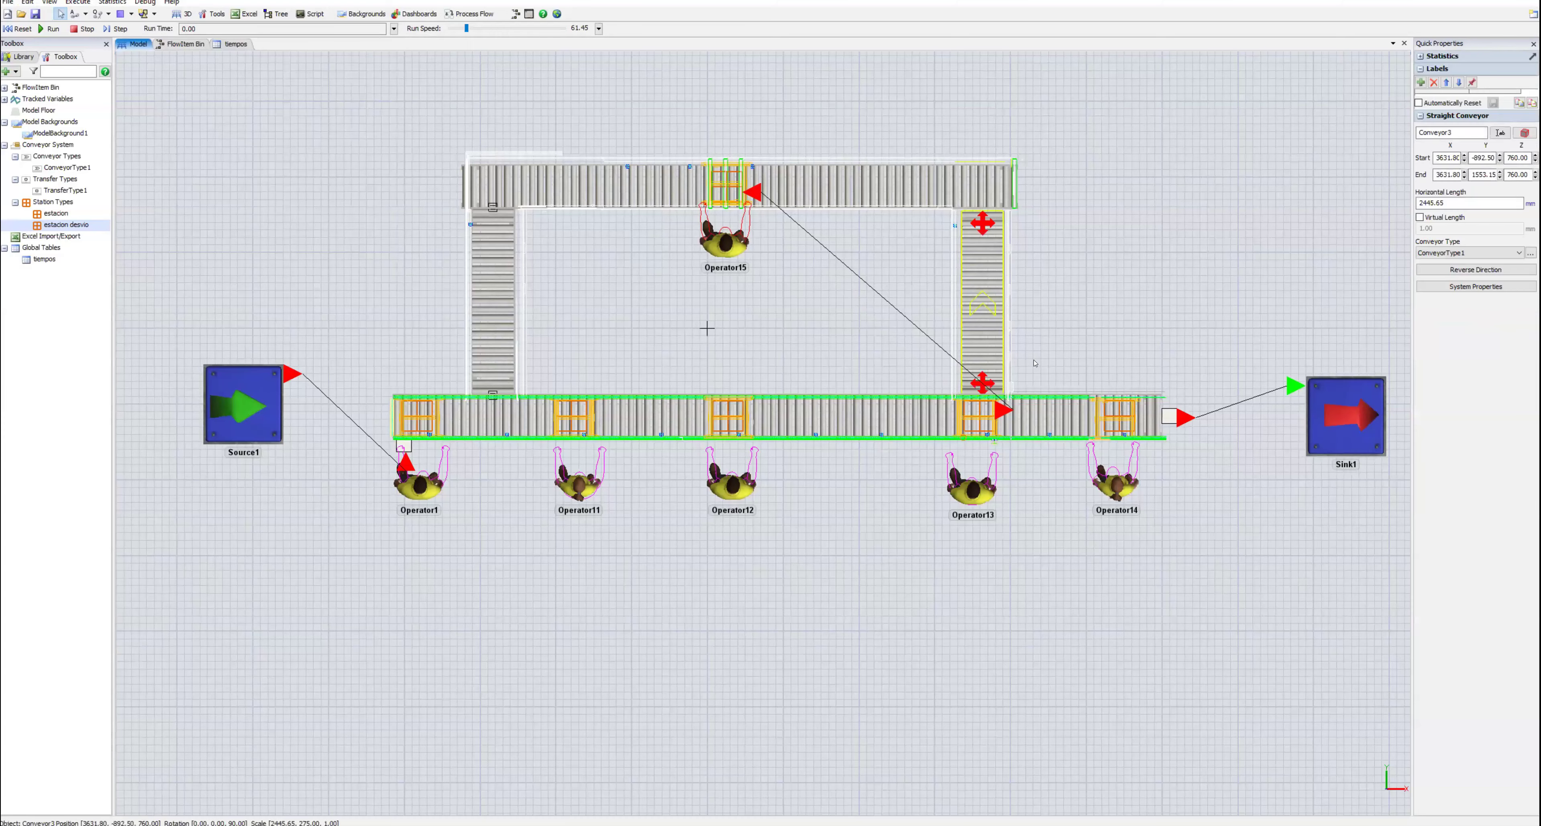
scroll(1070, 374, up, 3)
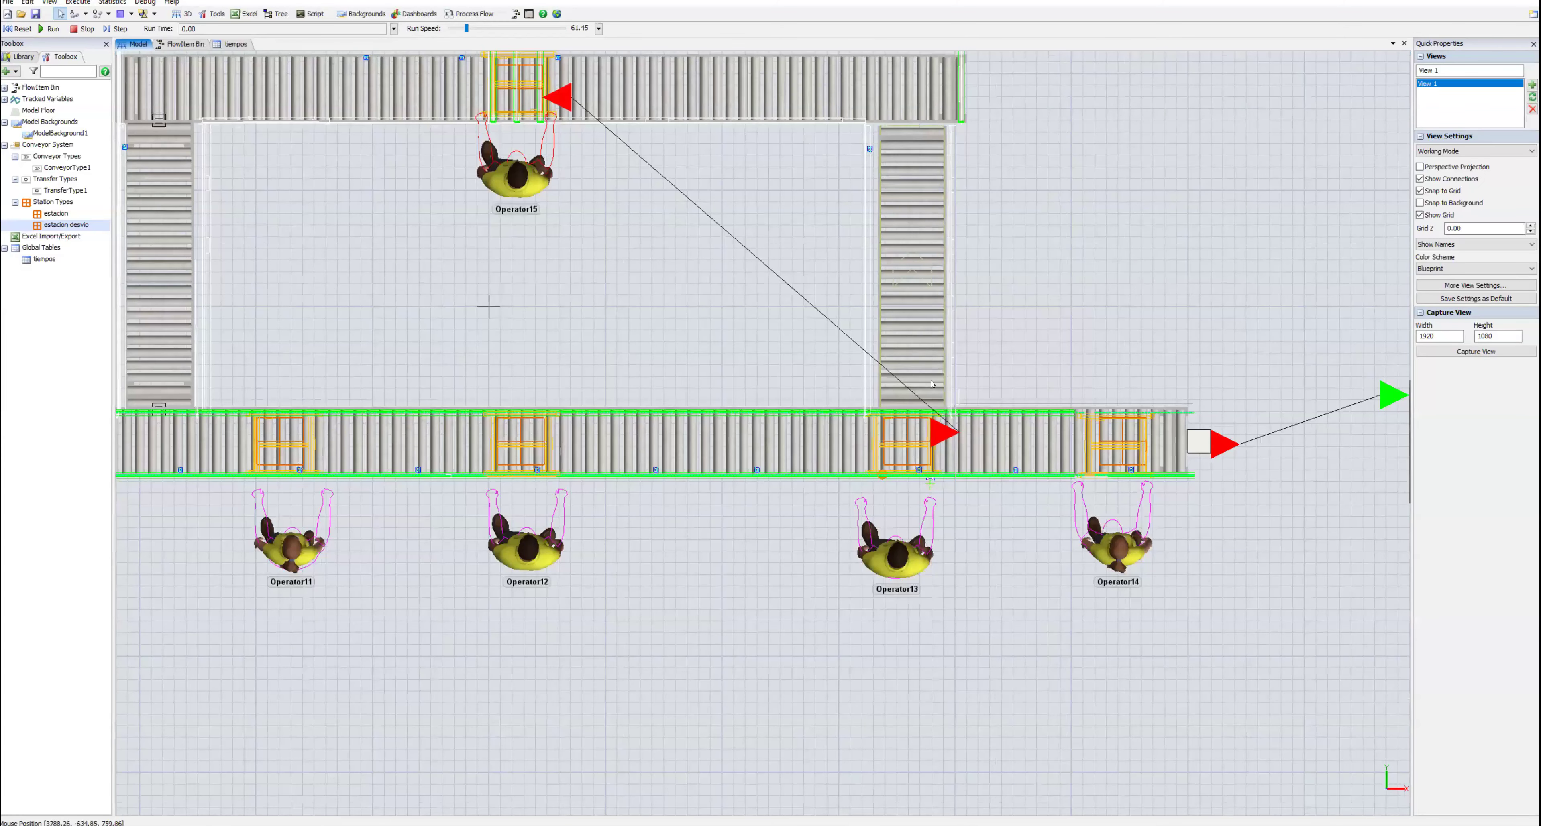
drag(915, 393, 916, 395)
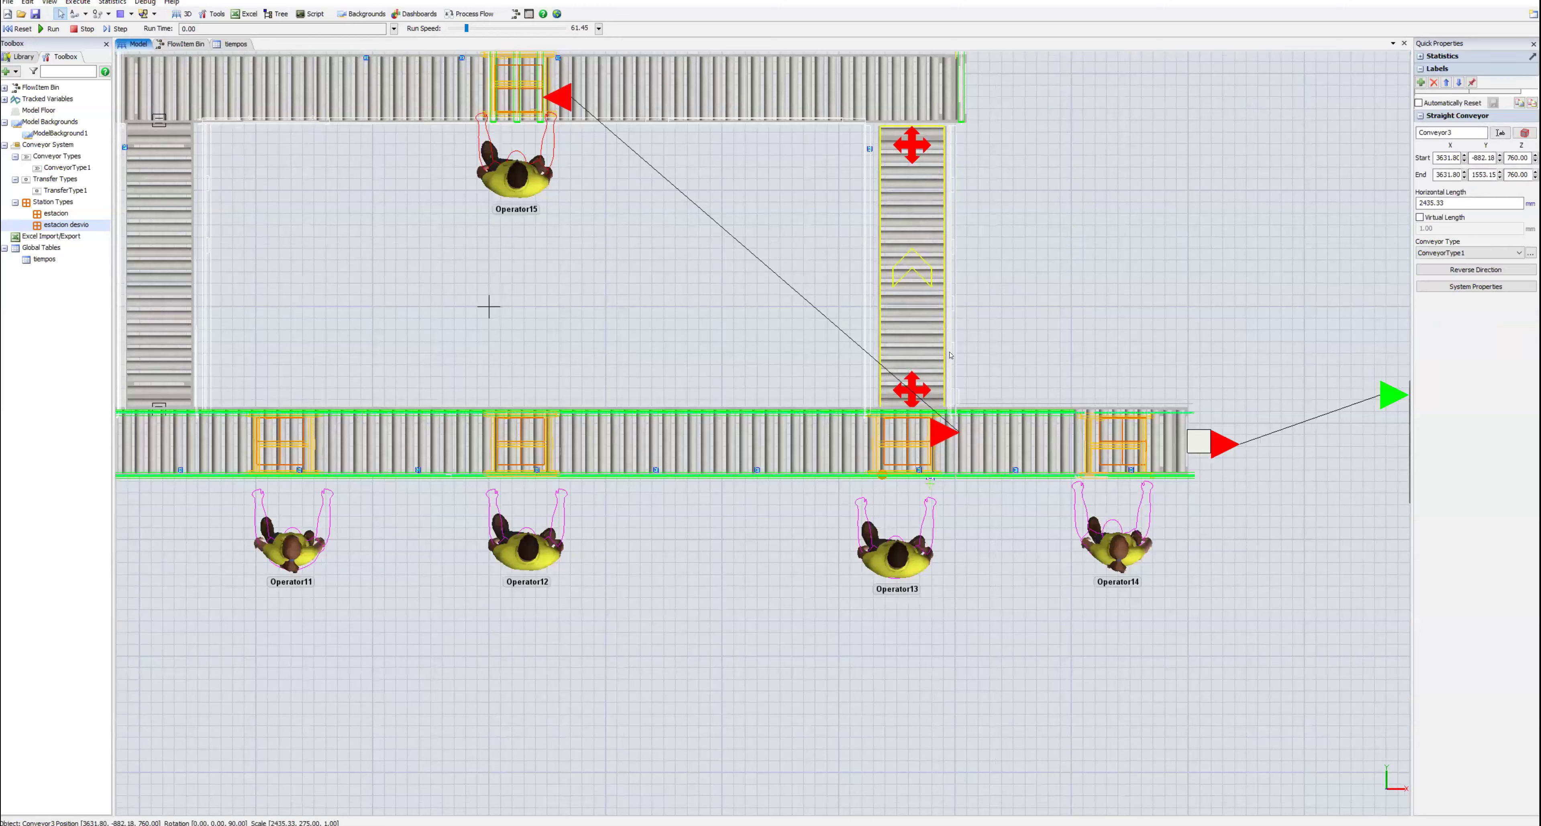
scroll(948, 346, up, 4)
click(950, 346)
click(922, 161)
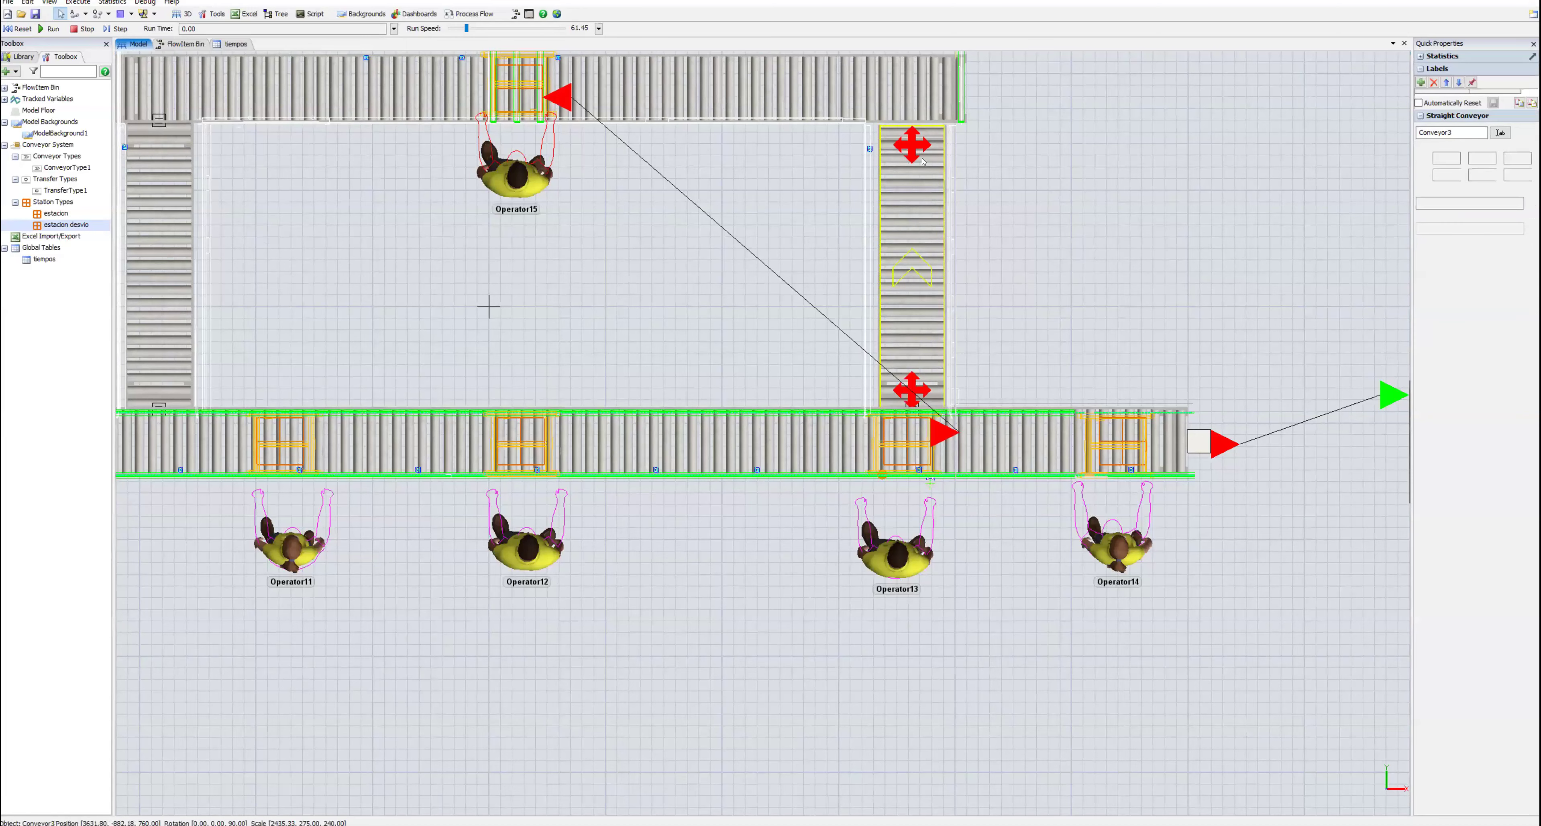
scroll(914, 144, up, 4)
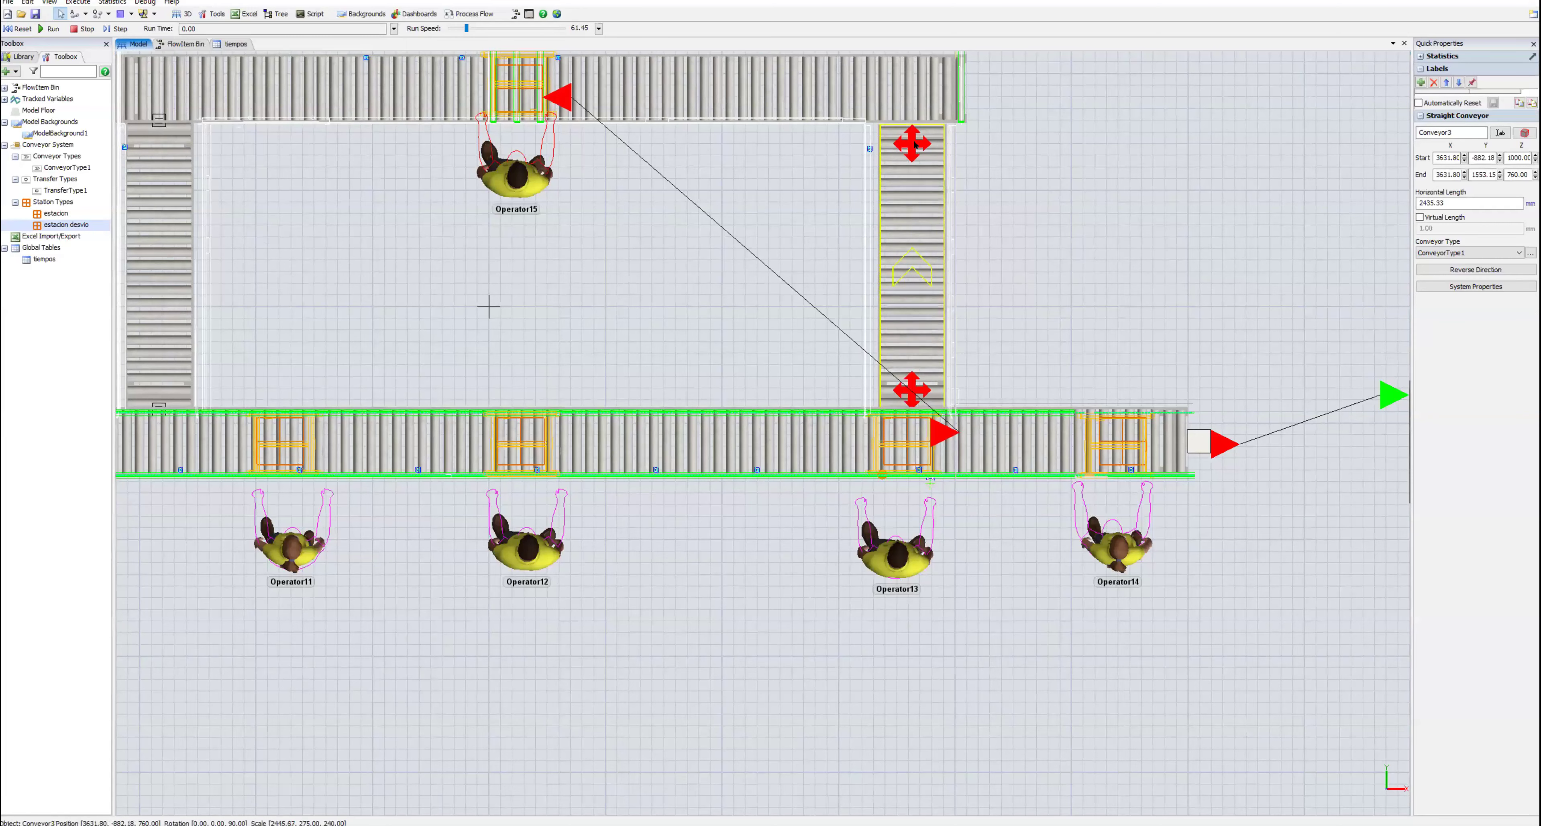
Step: Extend the far end of Conveyor3 to the rework line, about 2482 mm long in total, and set its end Z to 1000
click(895, 87)
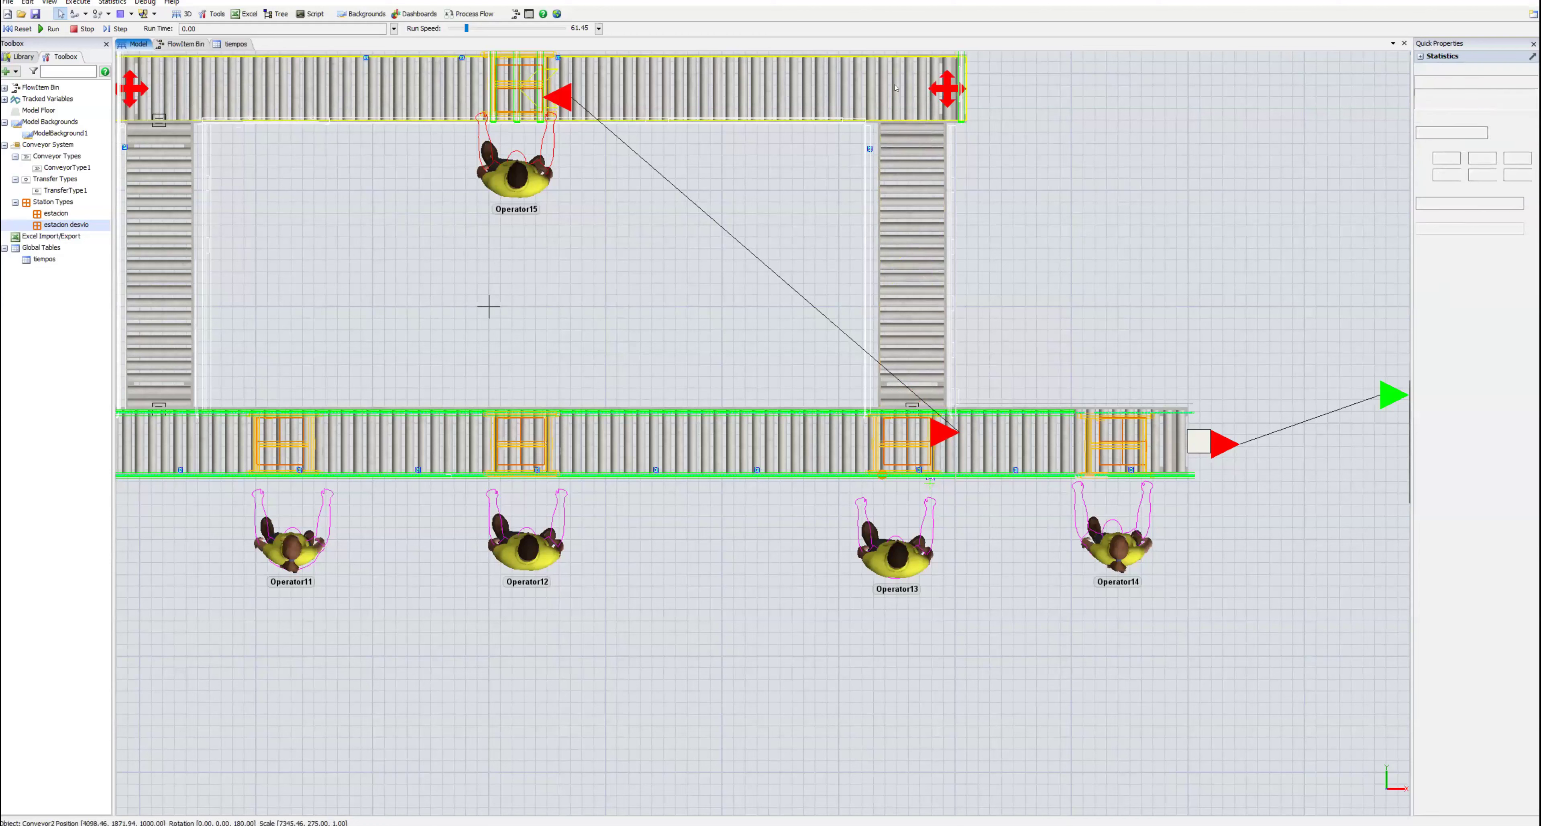
click(906, 149)
drag(912, 137, 911, 138)
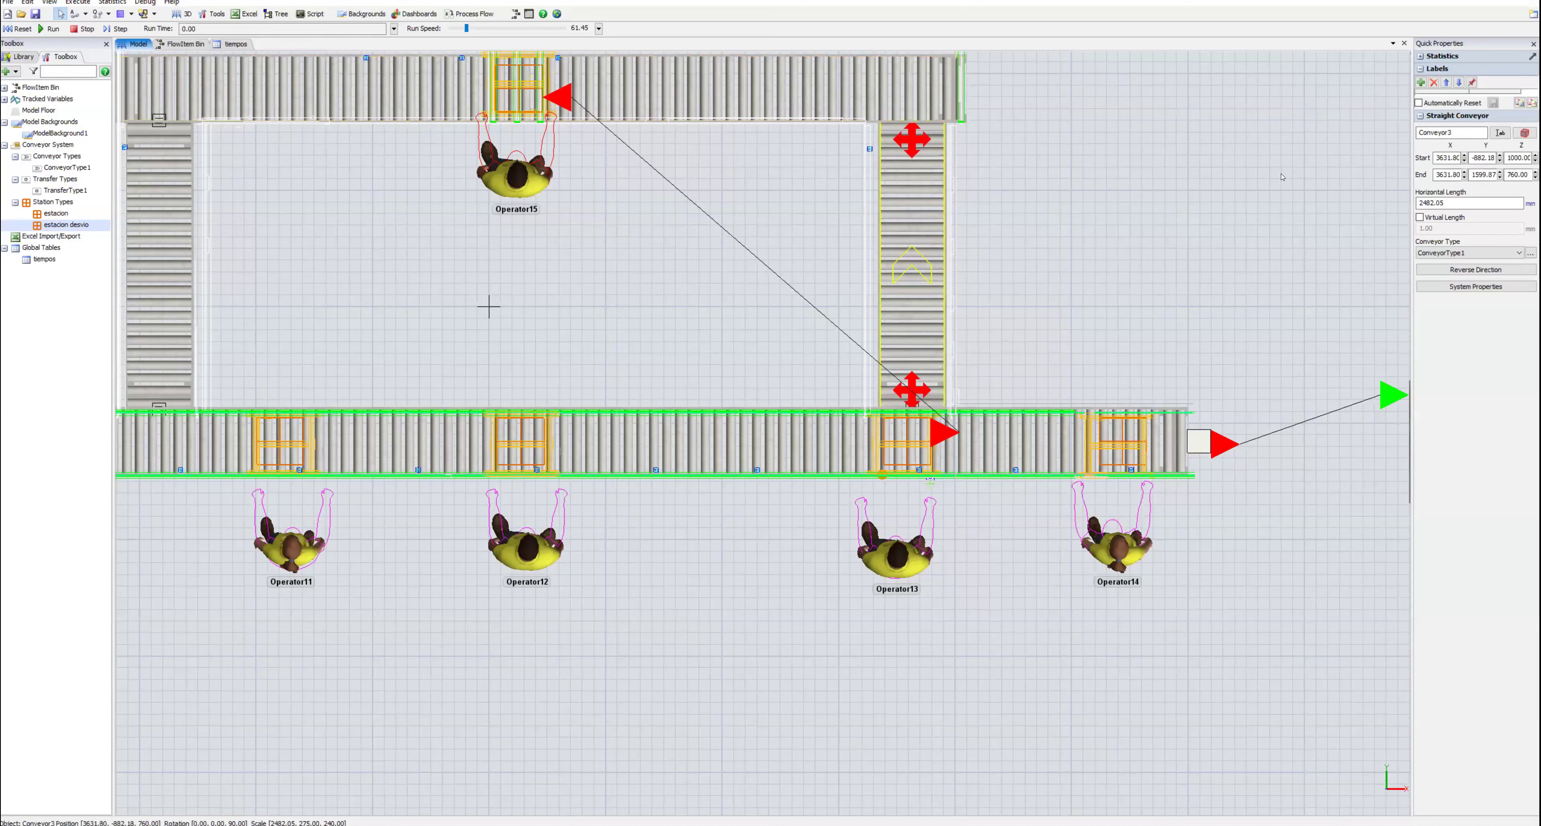
click(1509, 175)
text(1000)
click(1058, 250)
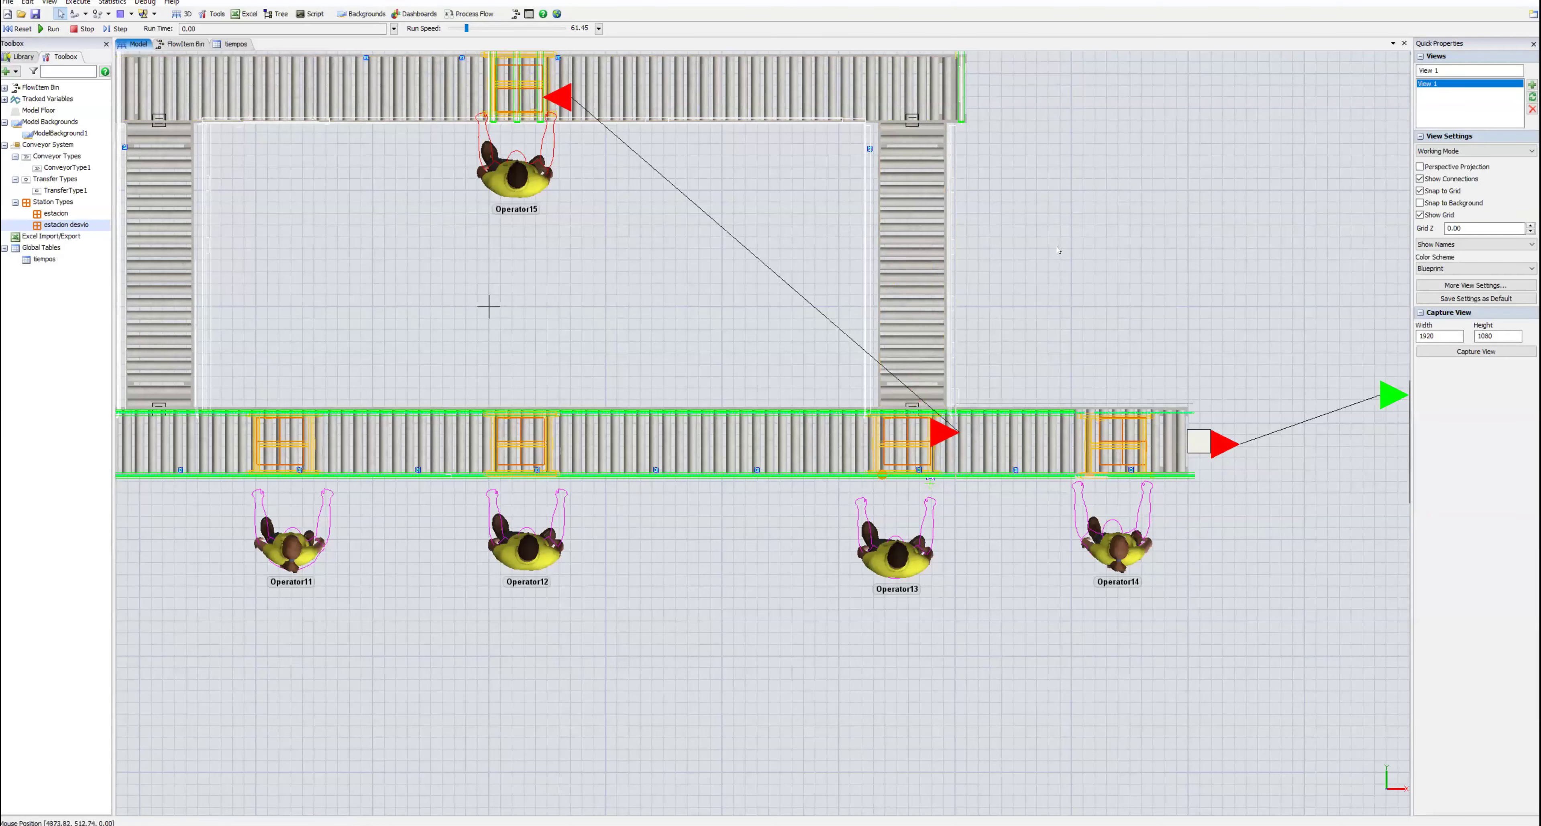
Step: Run the simulation to check the flow of items past station ES4, and reset the model
scroll(1058, 250, down, 2)
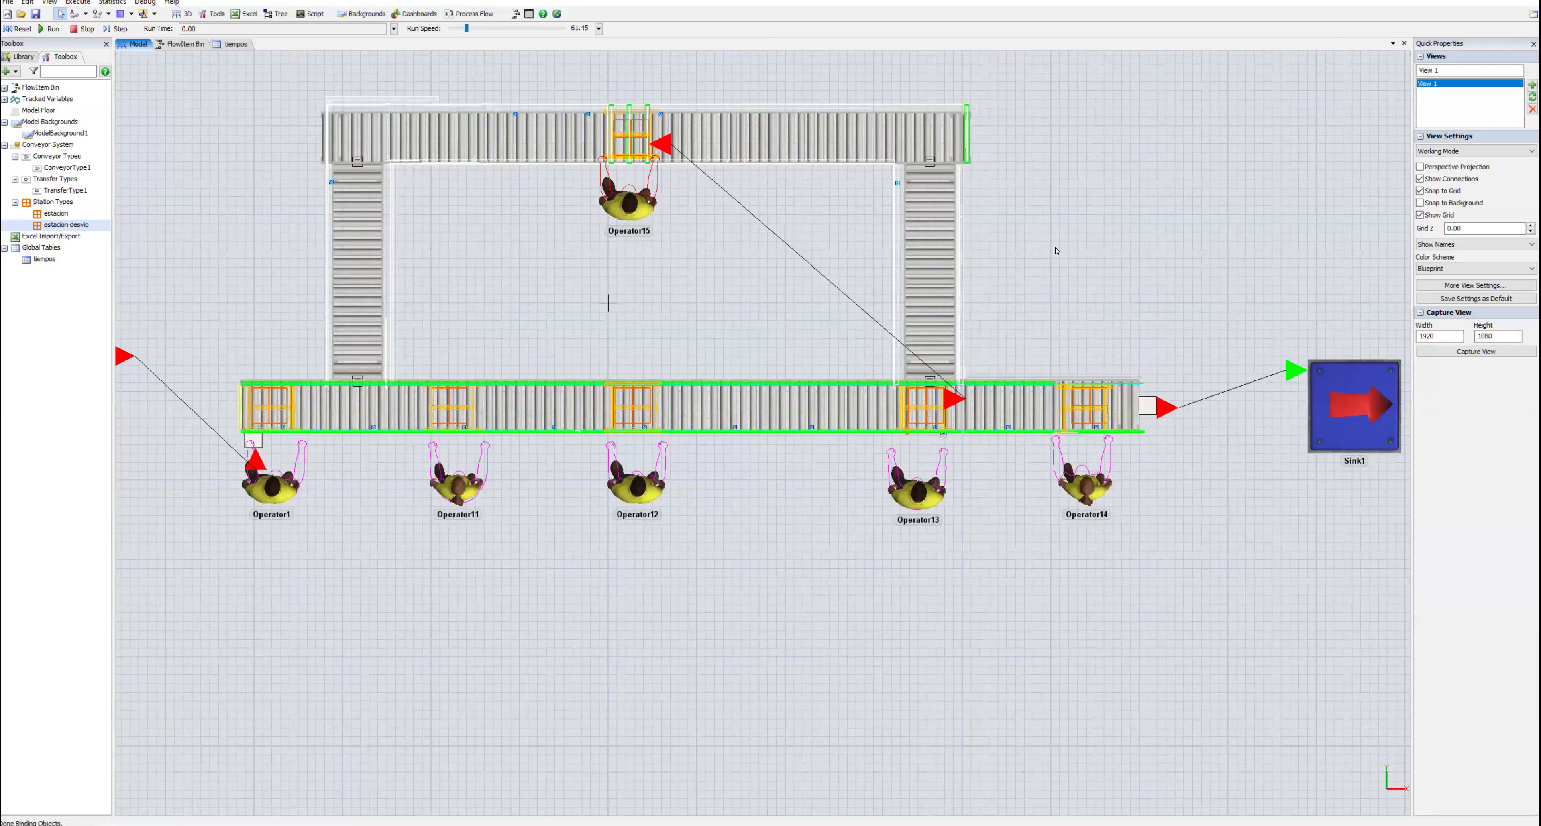
key(ctrl+space)
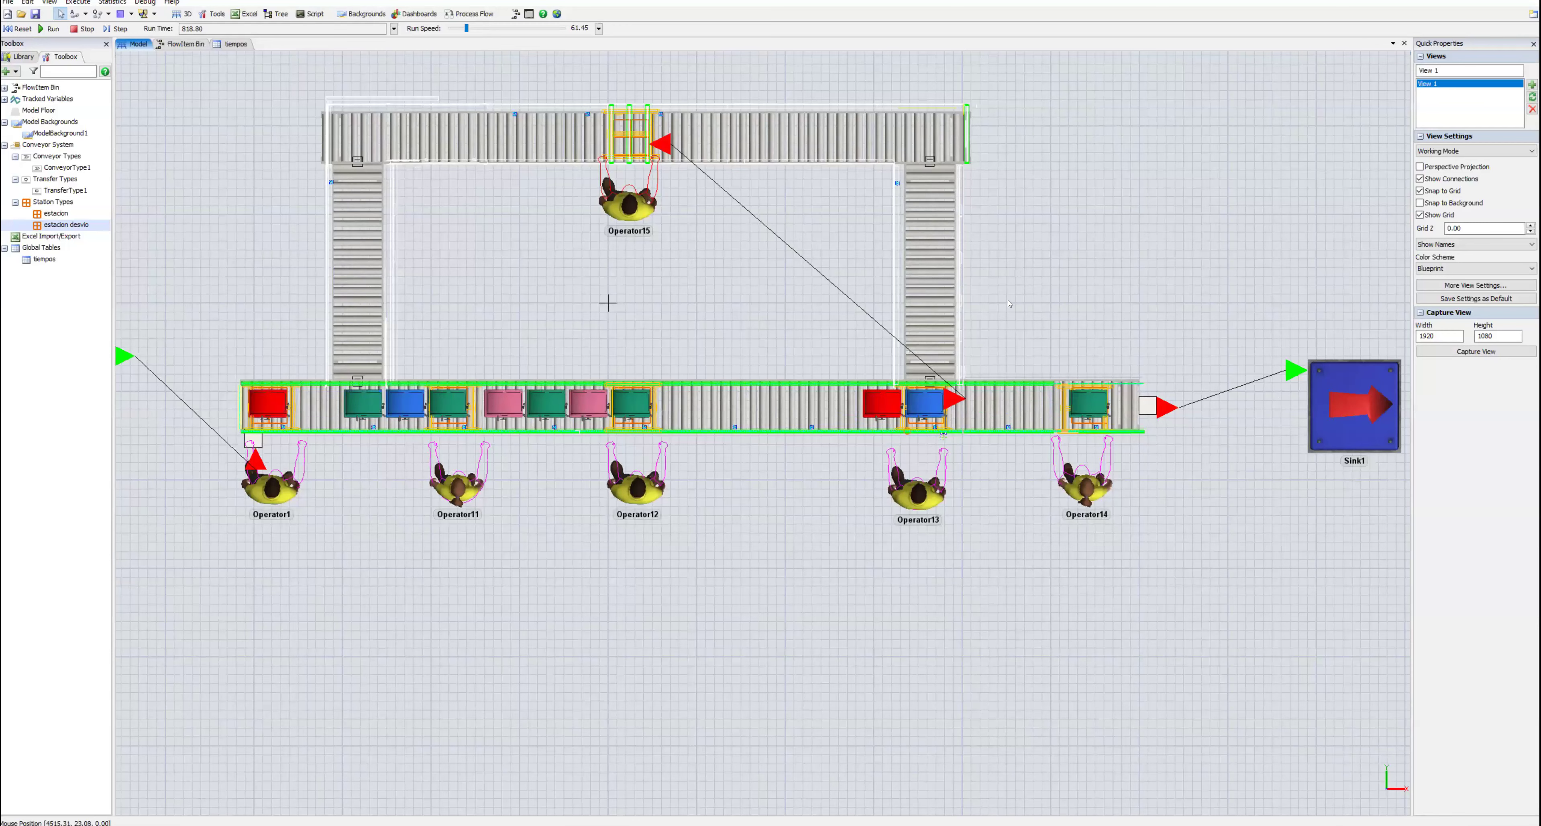
key(ctrl+Left)
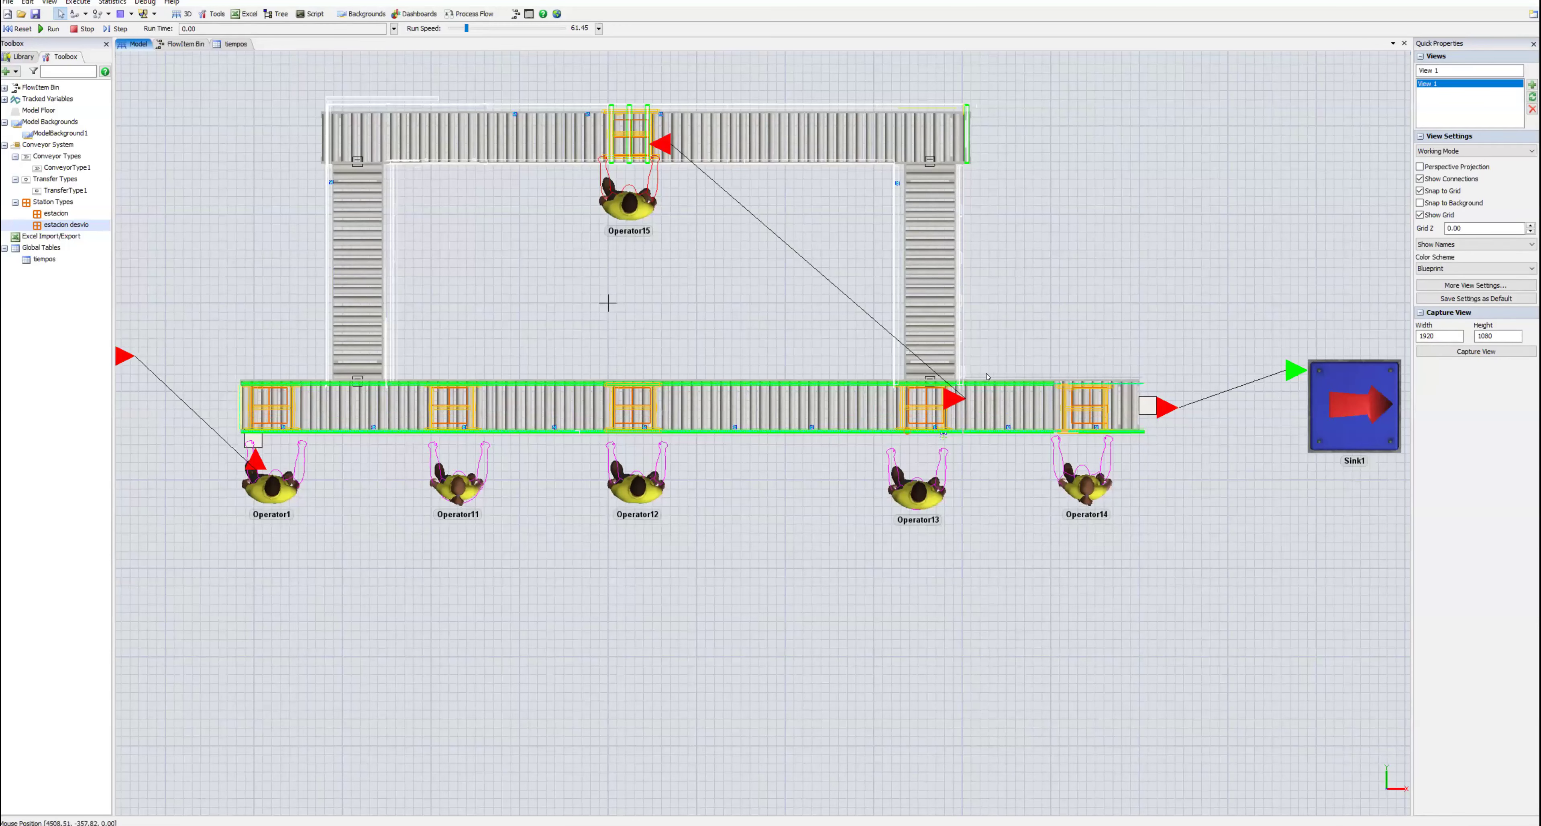
Step: Shift Conveyor3 slightly along the main line to about X 3679 and nudge station ES4 slightly back along the main conveyor
click(943, 363)
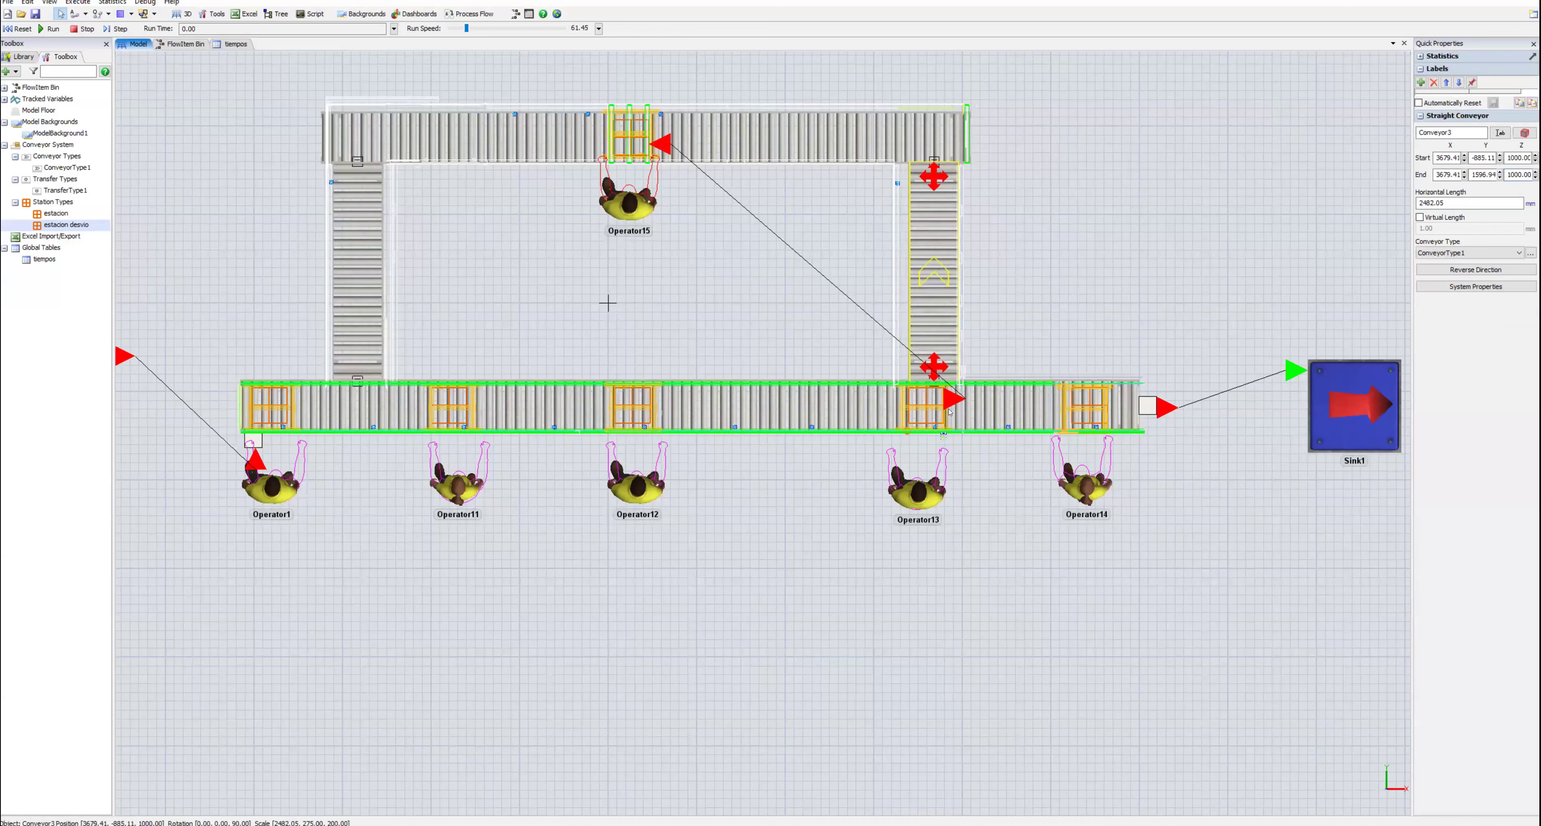
click(929, 409)
click(1016, 330)
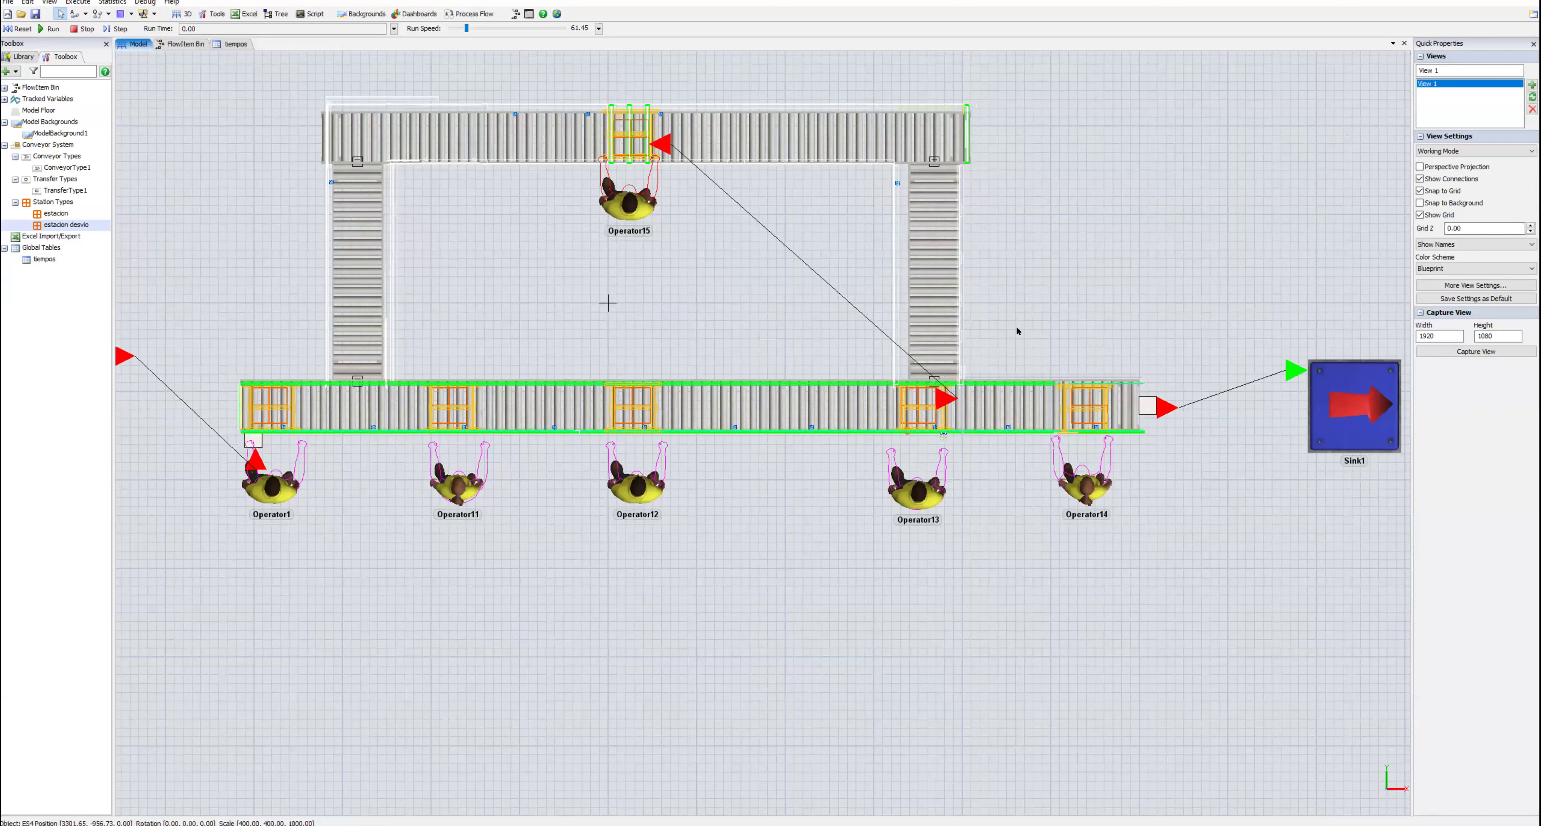
Step: Assign the estacion desvio station type to station ES4
click(915, 408)
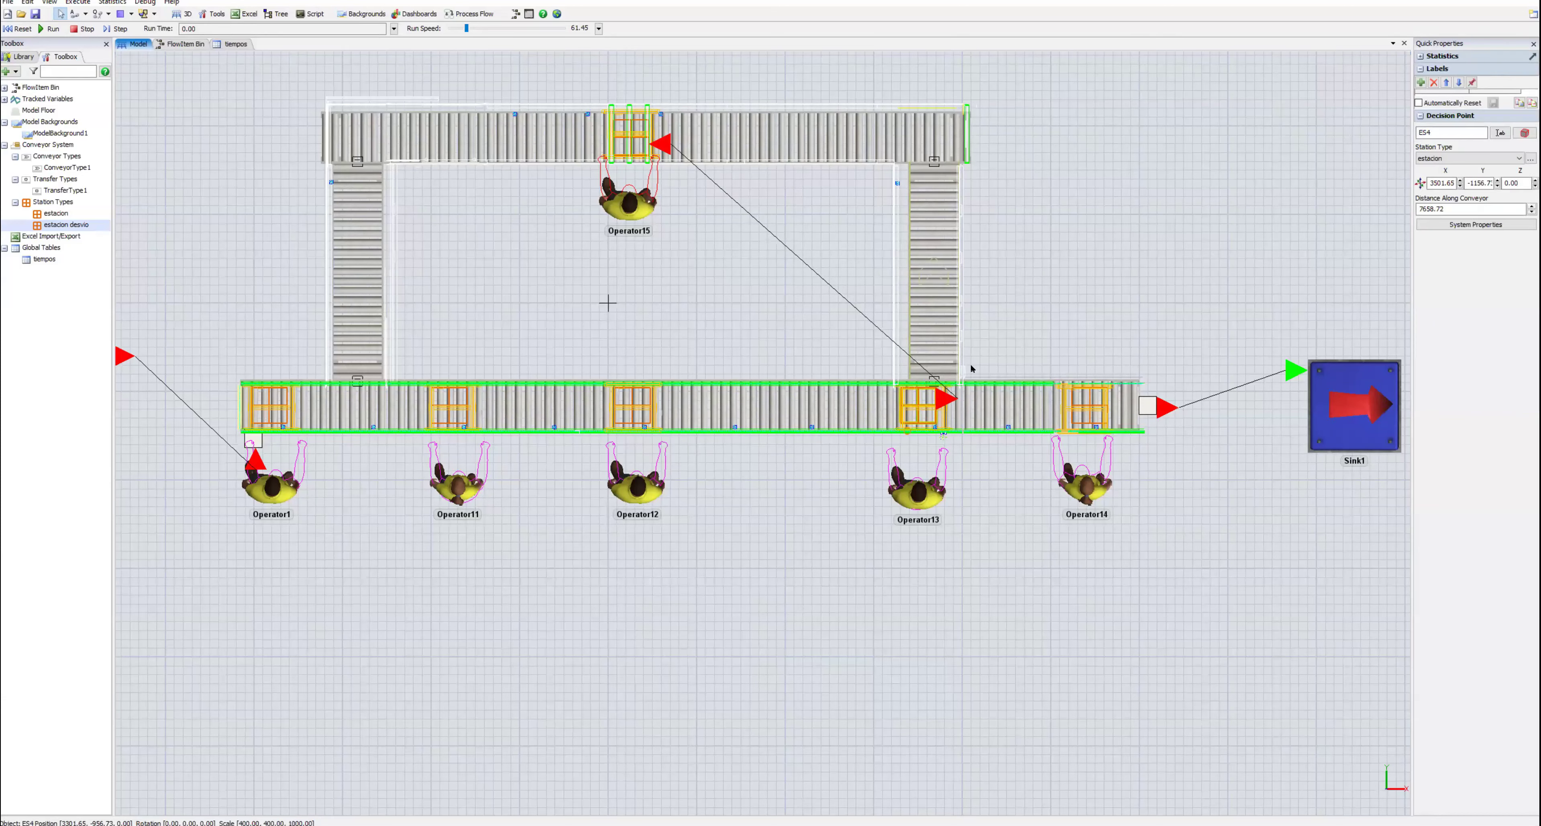
click(1453, 158)
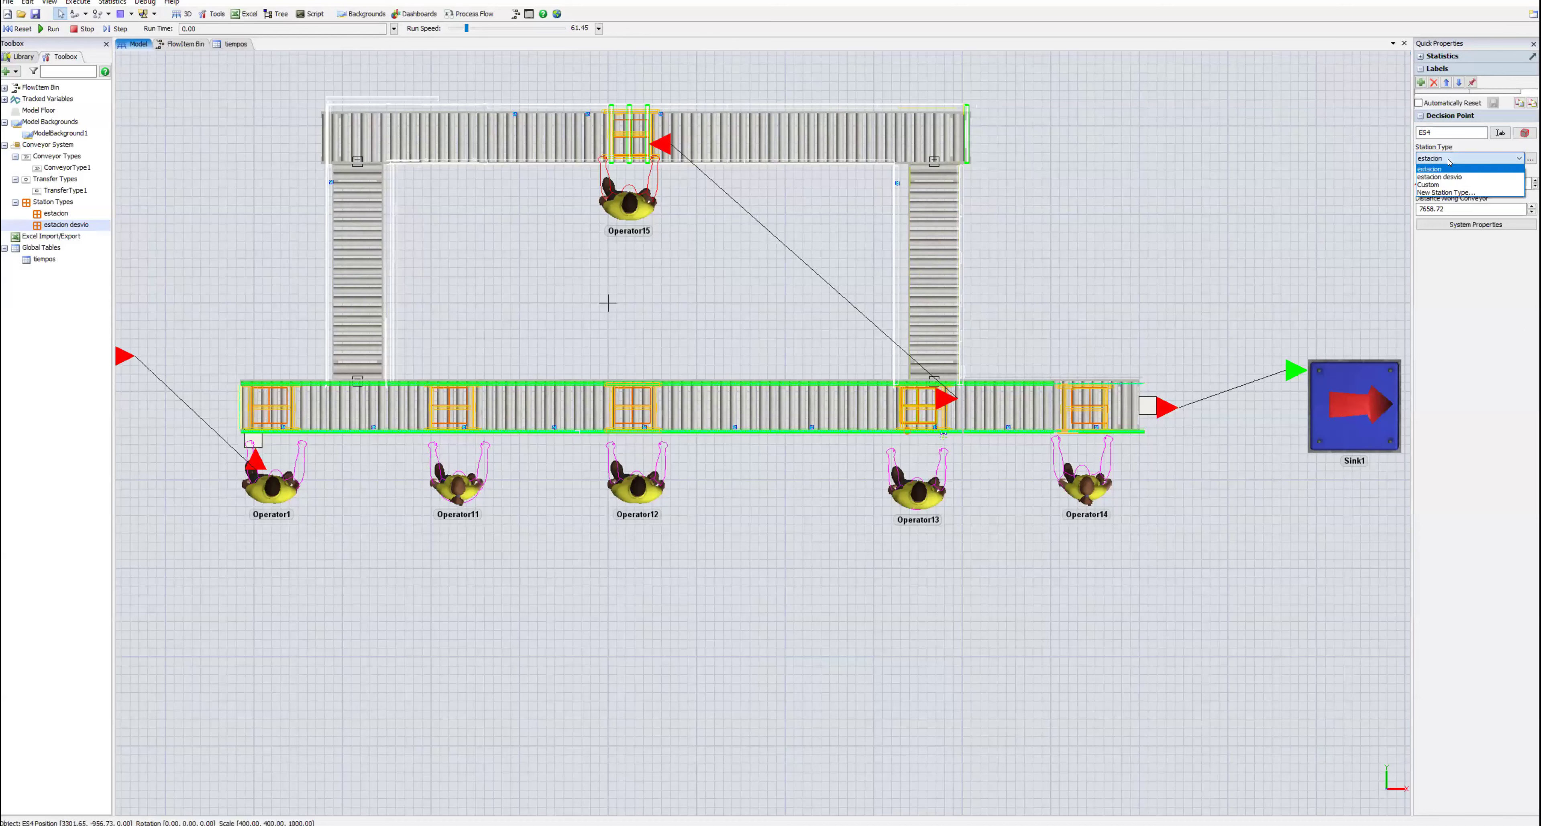
click(1457, 177)
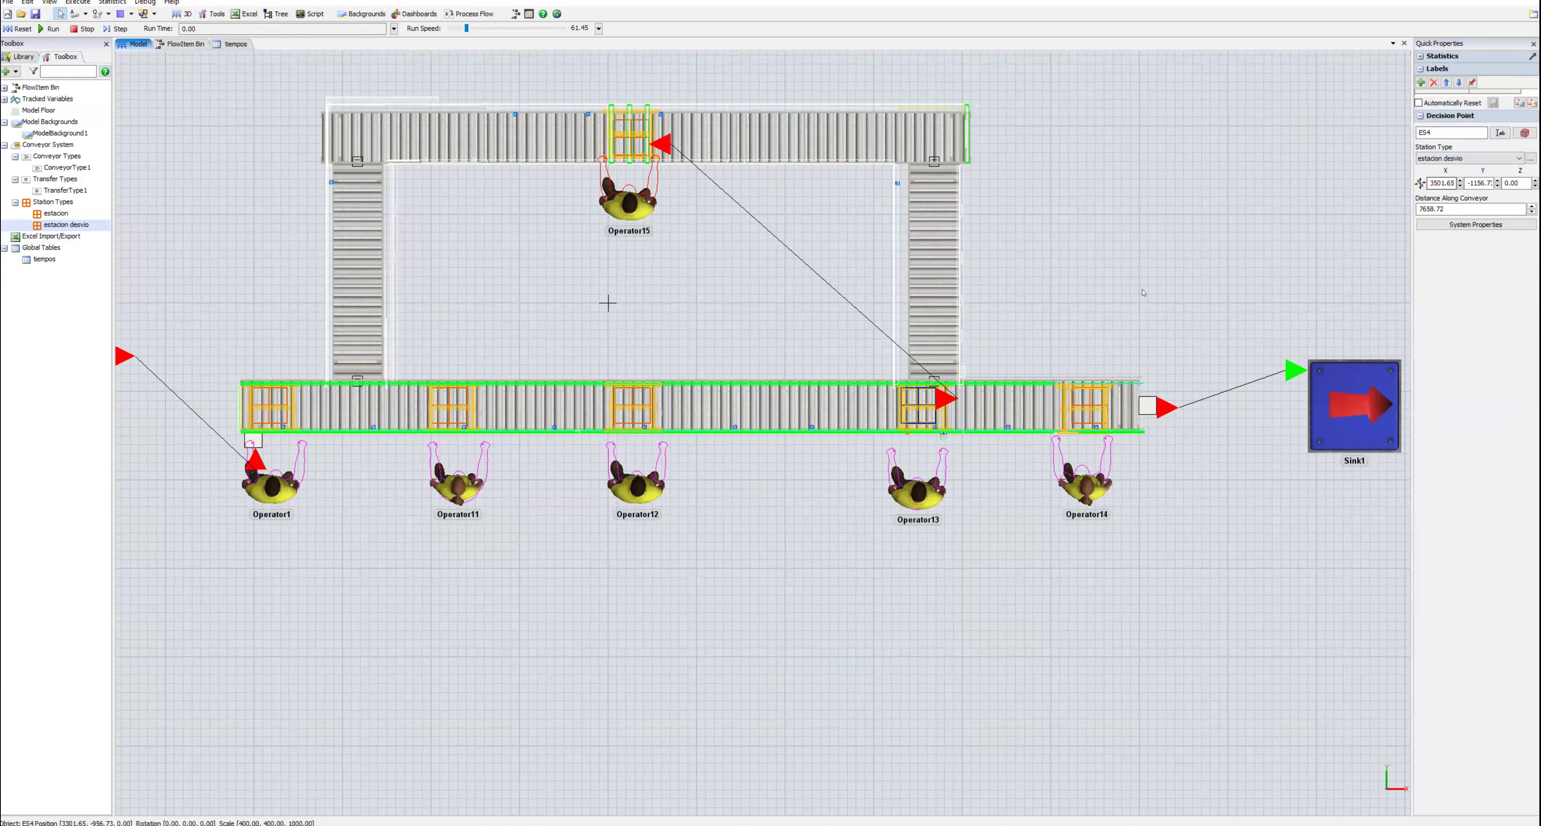
click(1080, 302)
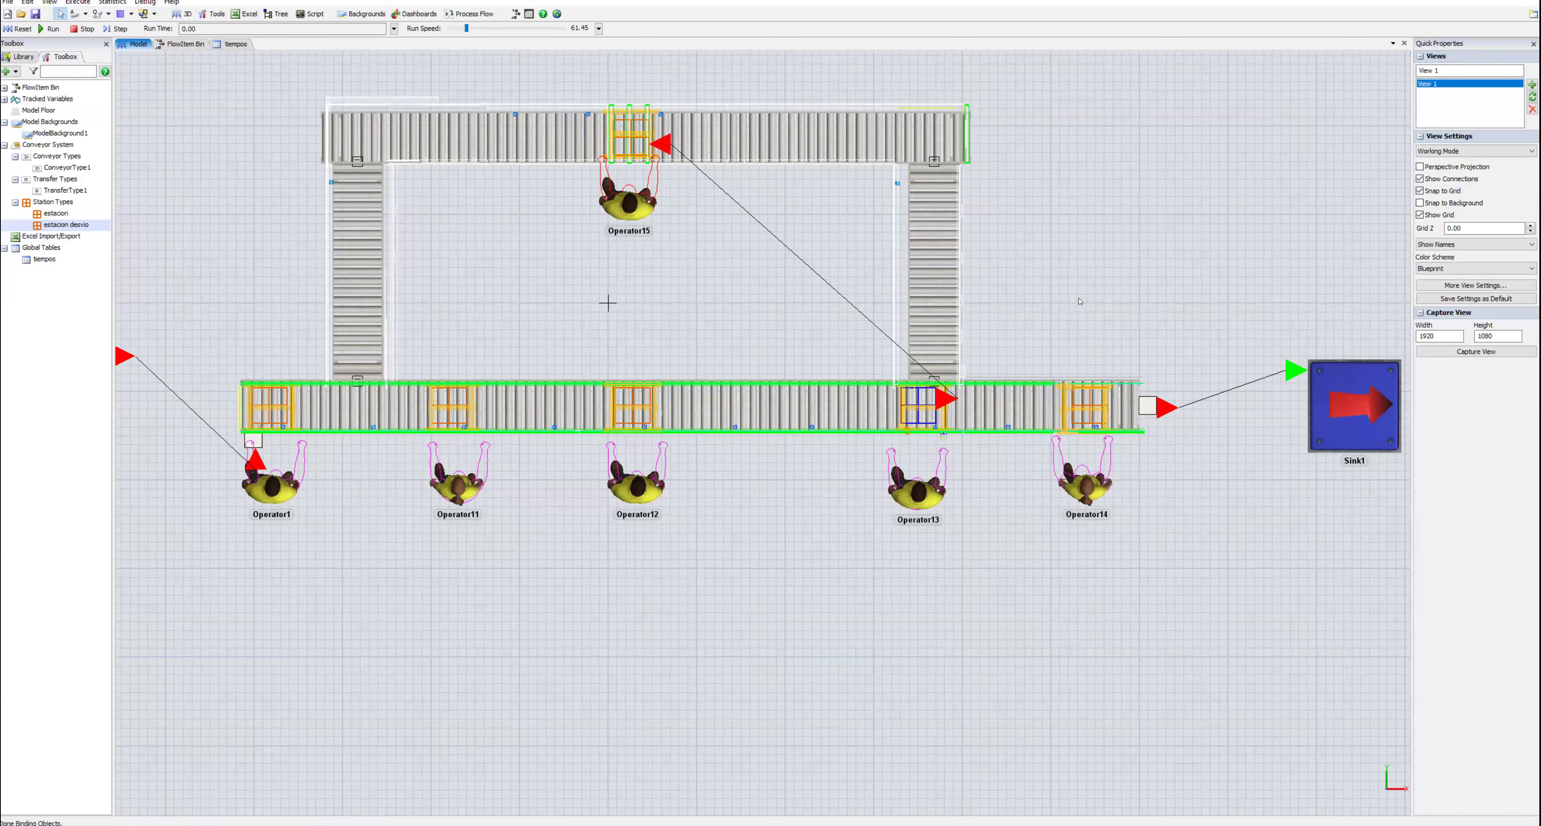
Step: Run the simulation from a tilted view to check the diversion and return of items through the rework loop, and reset the model
key(ctrl+space)
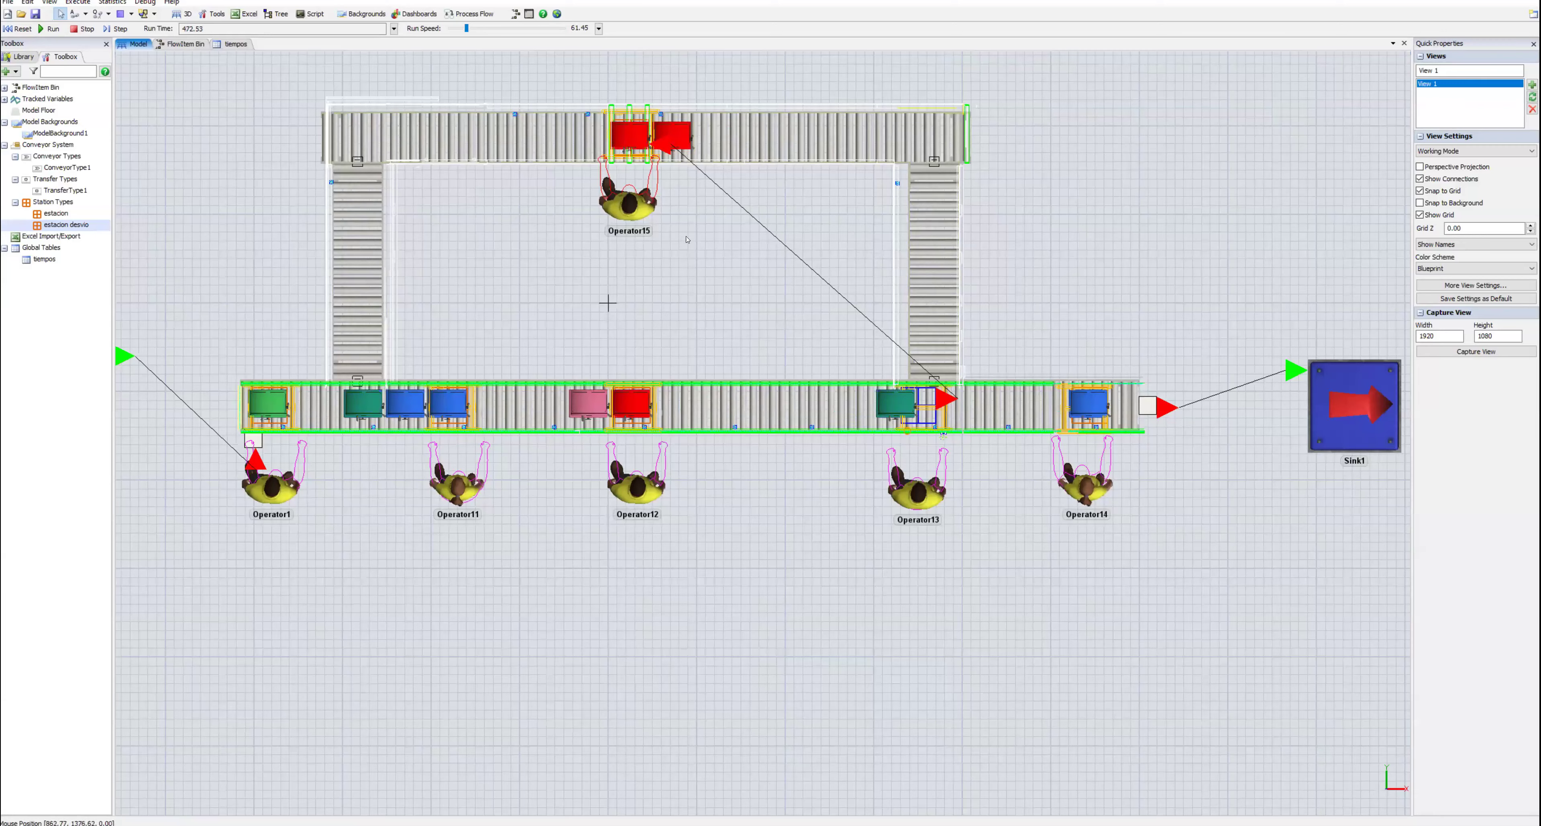
right_drag(692, 314, 698, 292)
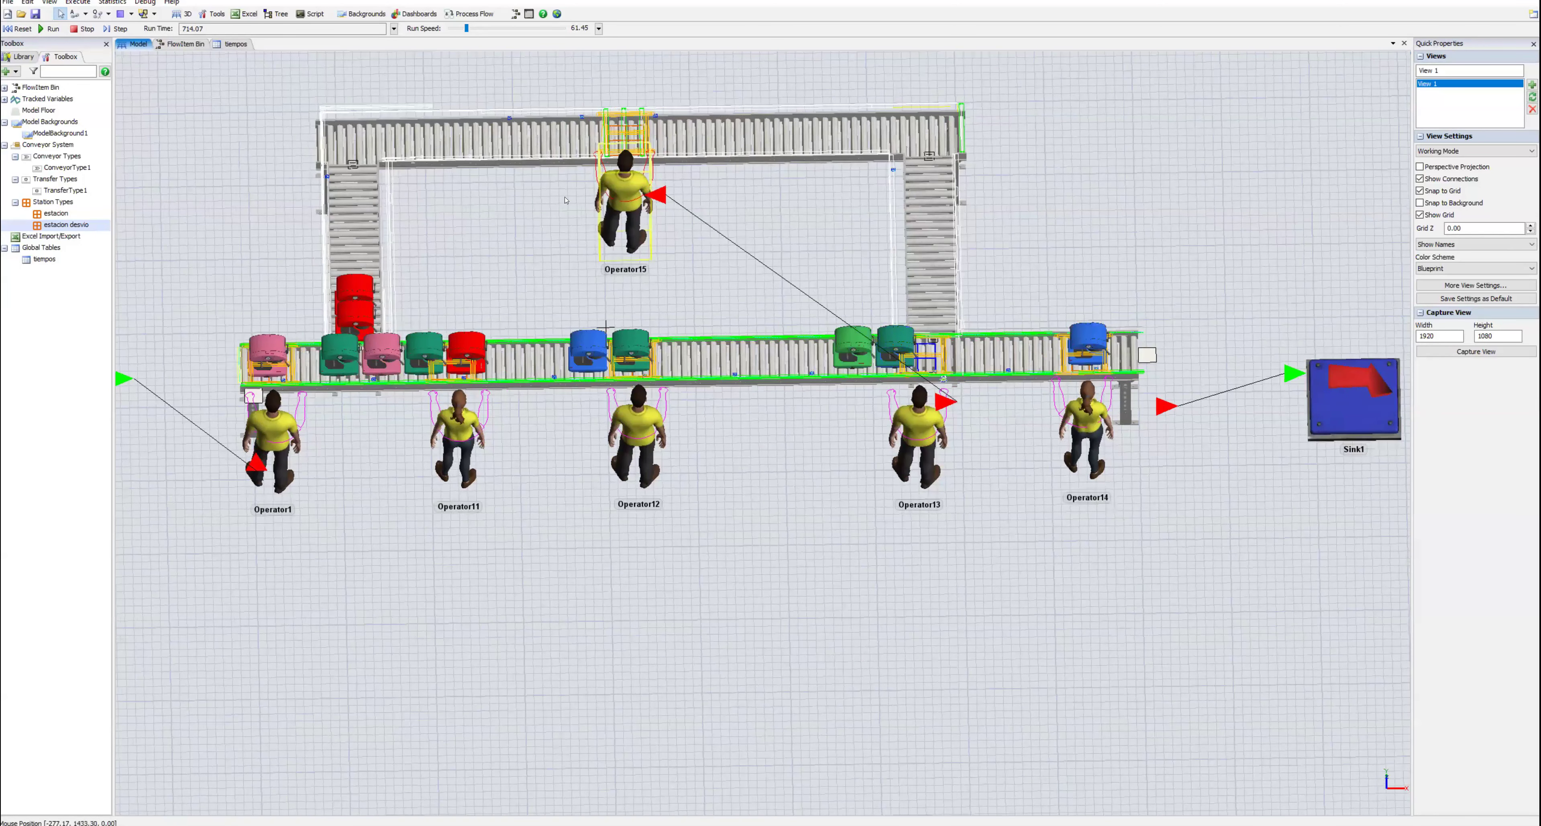
click(18, 29)
click(49, 29)
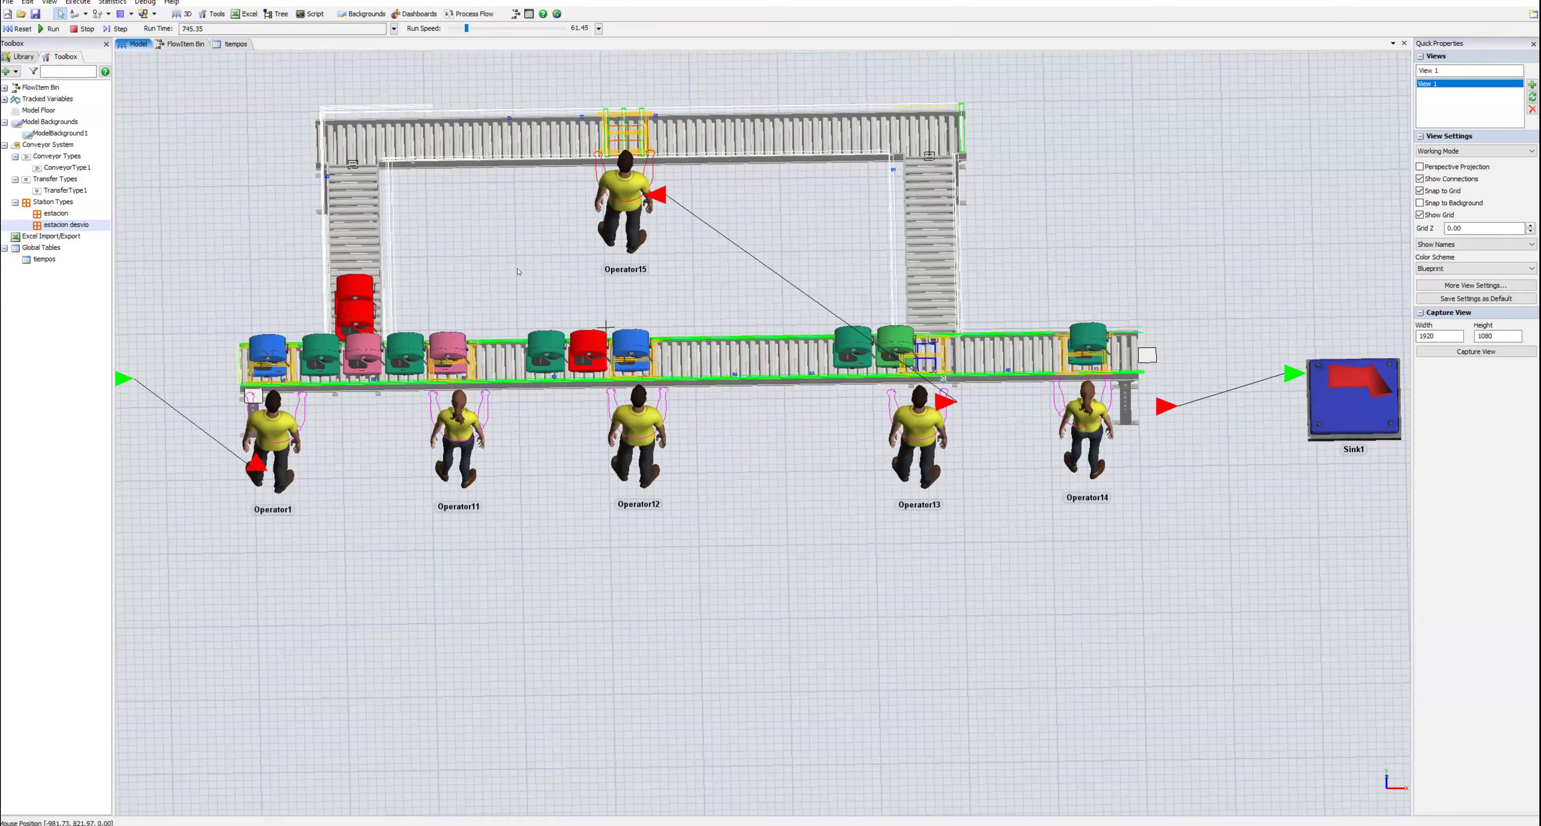
click(18, 28)
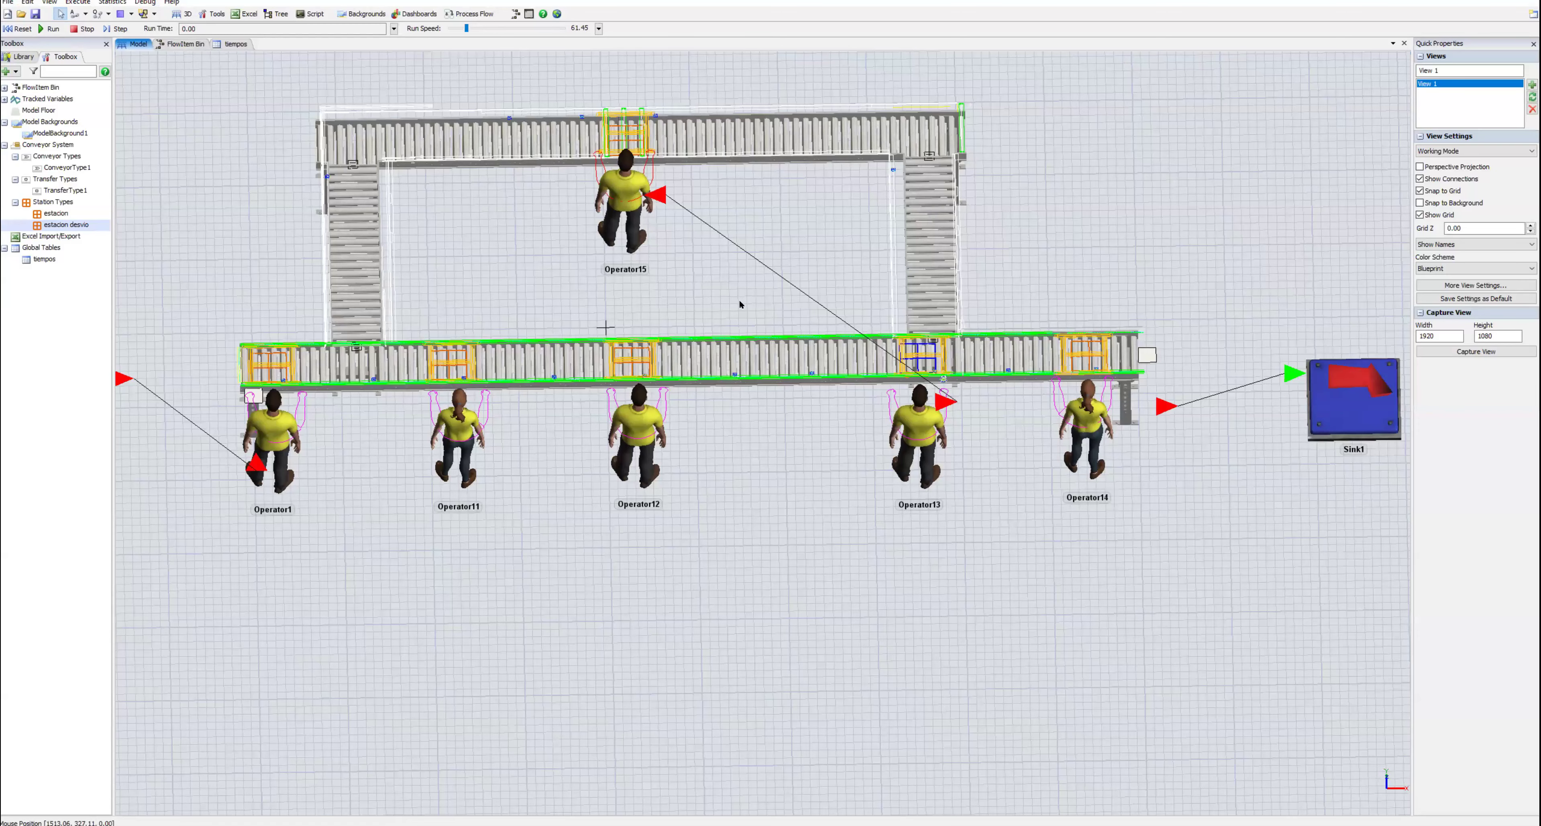
Step: Connect Operator1, Operator11 and Operator12 to the center ports of the stations beside them on the main conveyor
right_drag(739, 302, 740, 308)
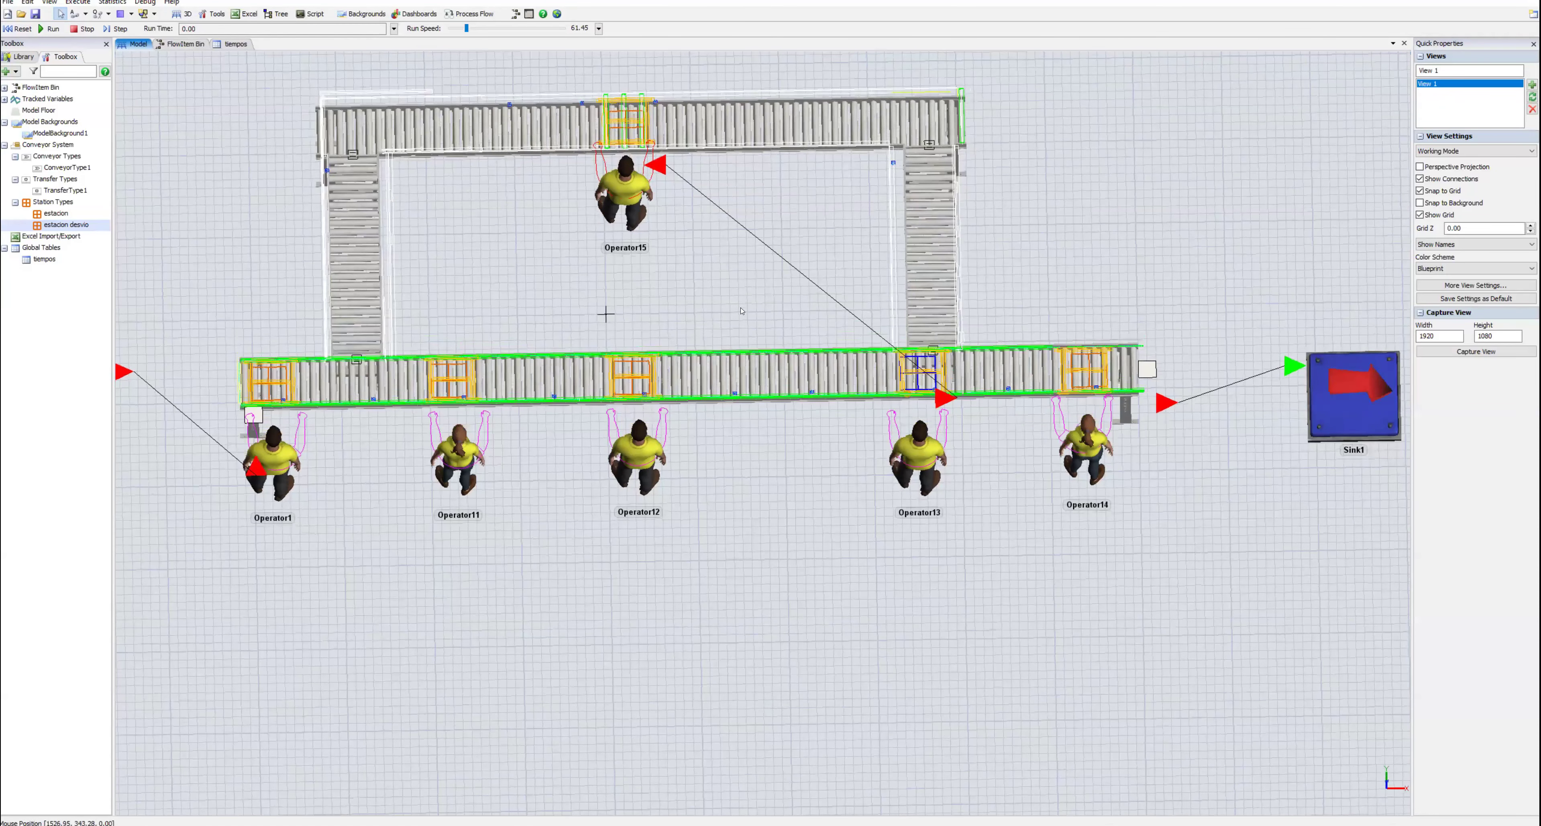
right_click(743, 309)
mouse_move(786, 337)
click(889, 374)
drag(589, 323, 684, 328)
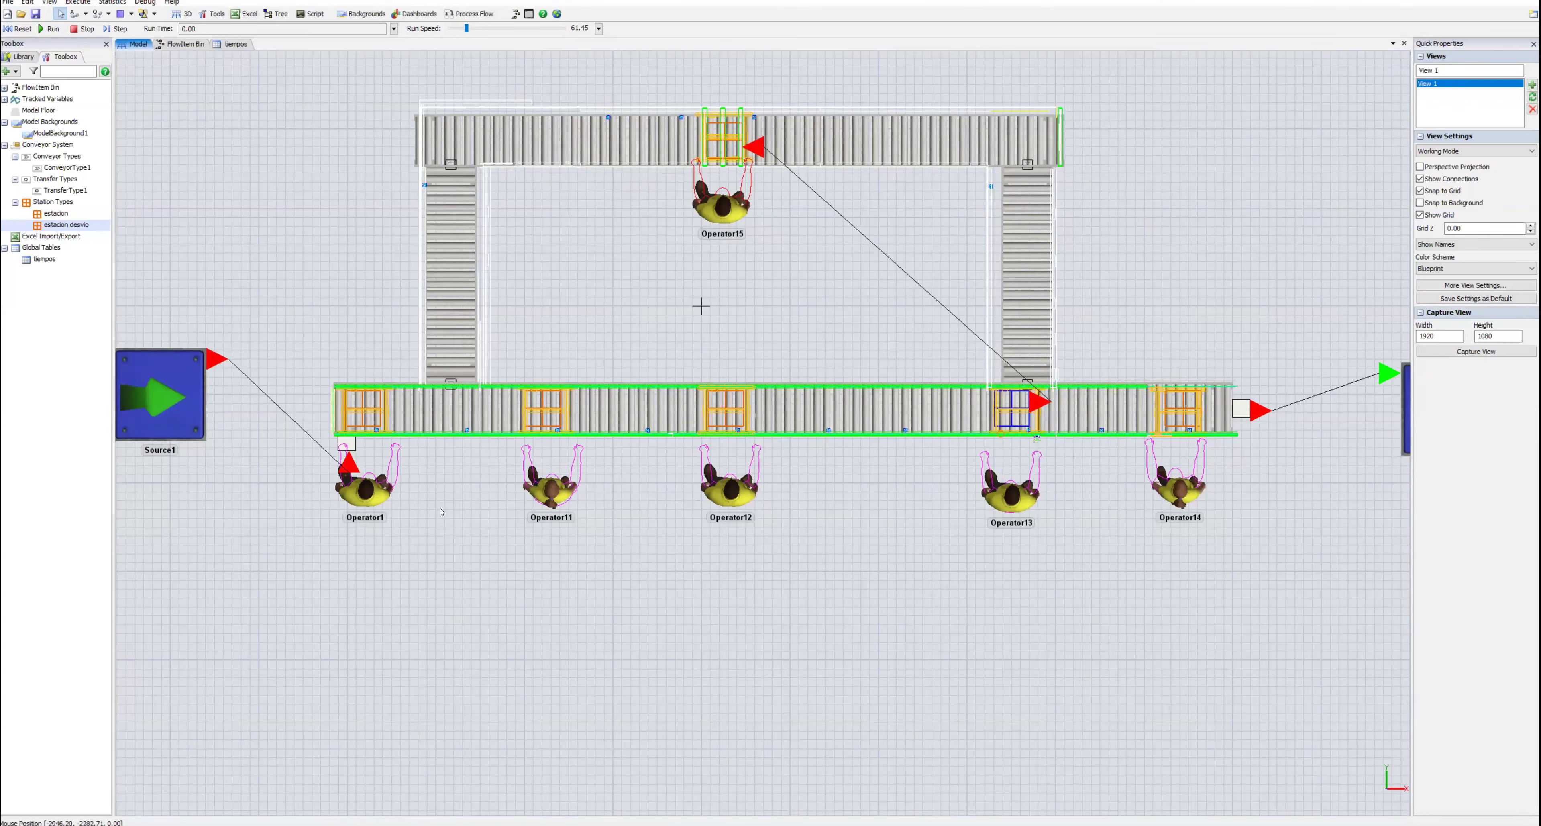
click(367, 496)
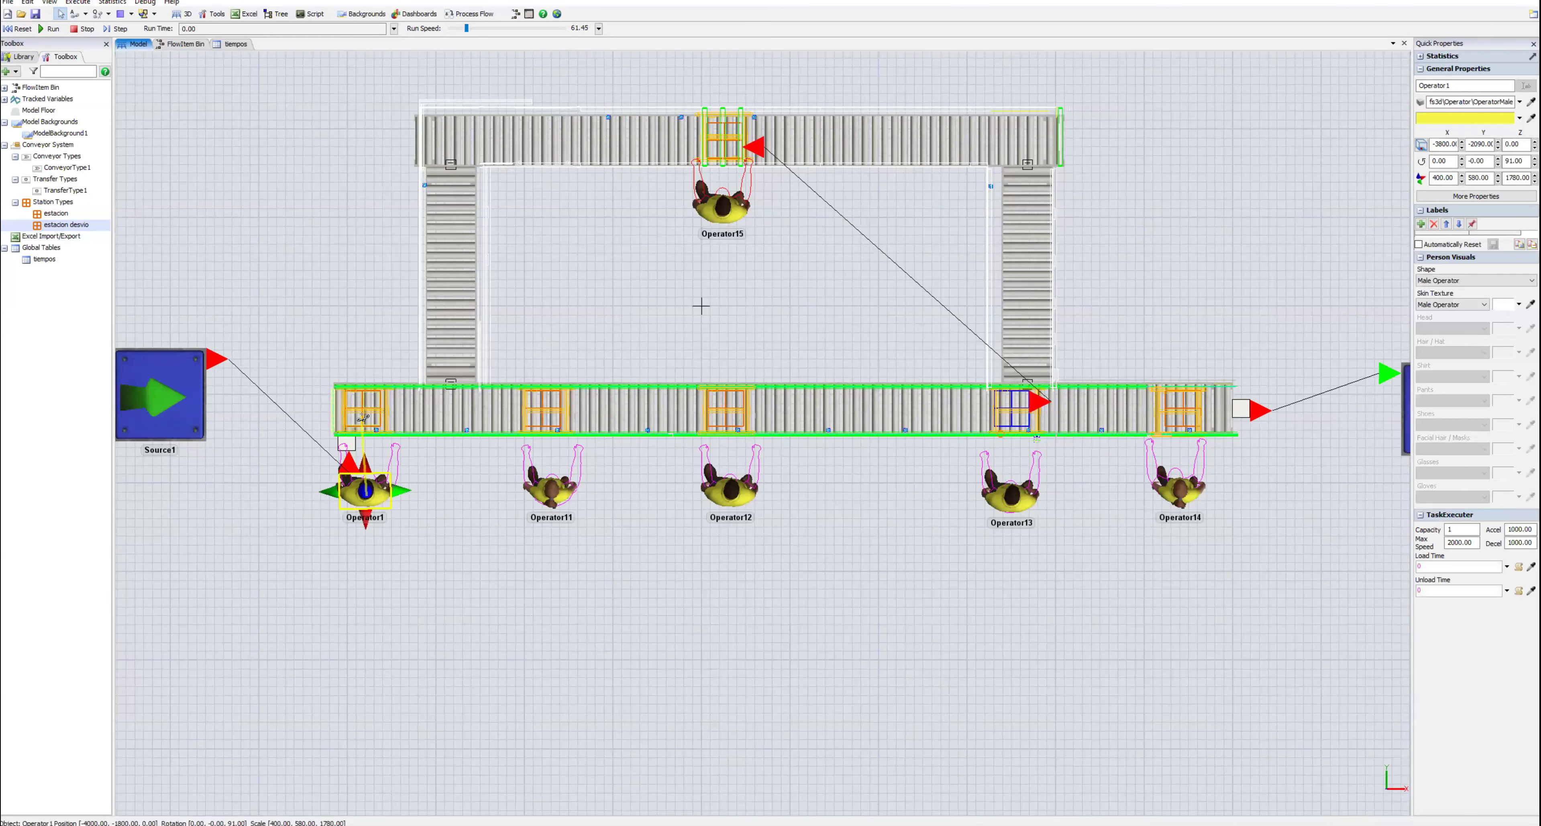
click(386, 441)
click(497, 474)
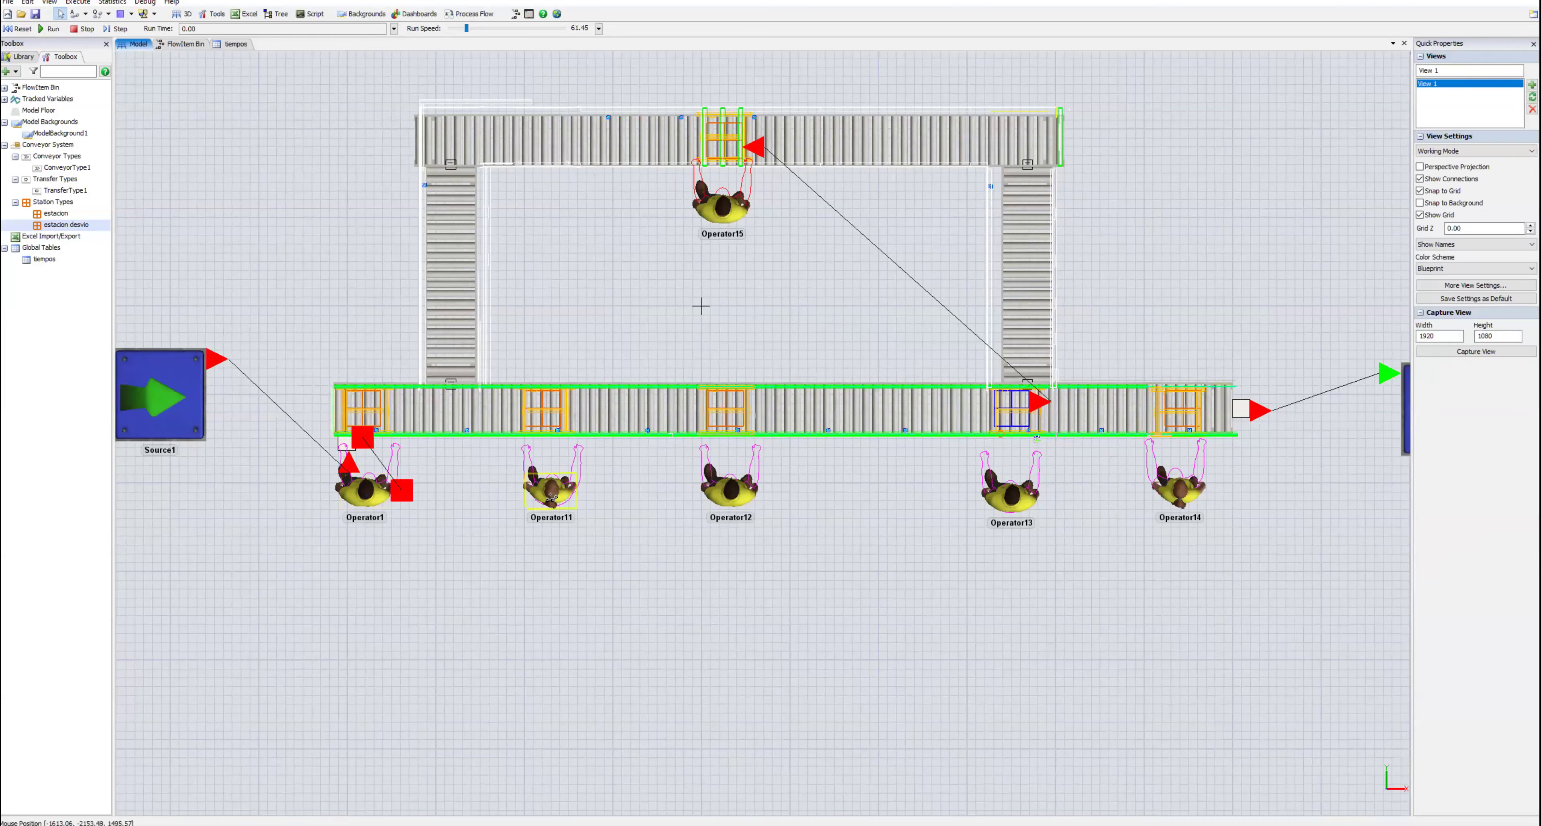
click(543, 459)
click(543, 415)
click(730, 491)
click(734, 416)
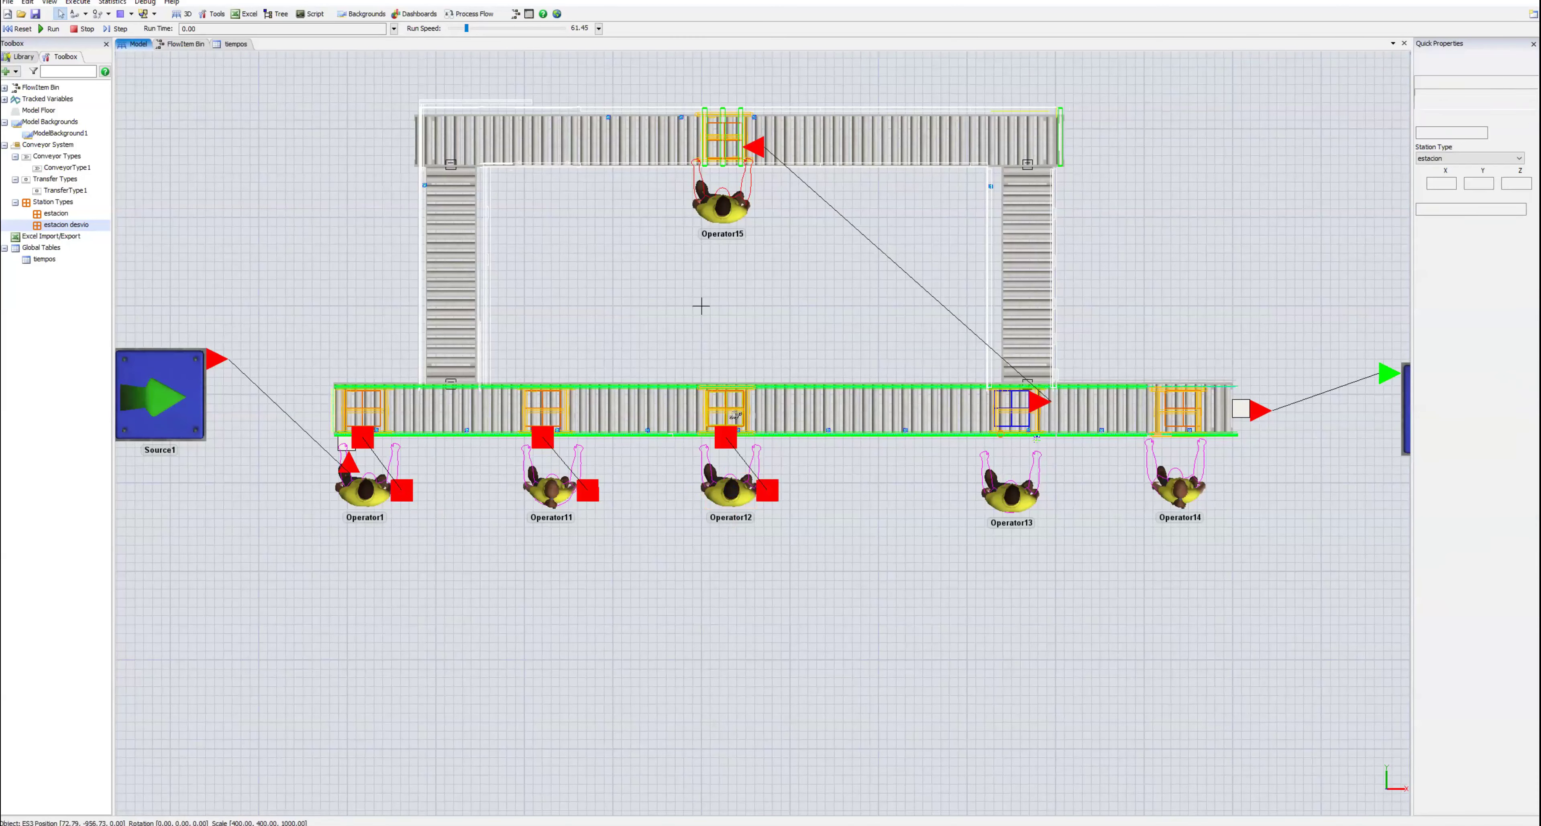
Step: Connect Operator13, Operator14 and Operator15 to the center ports of their adjacent stations, including the rework station
click(1011, 487)
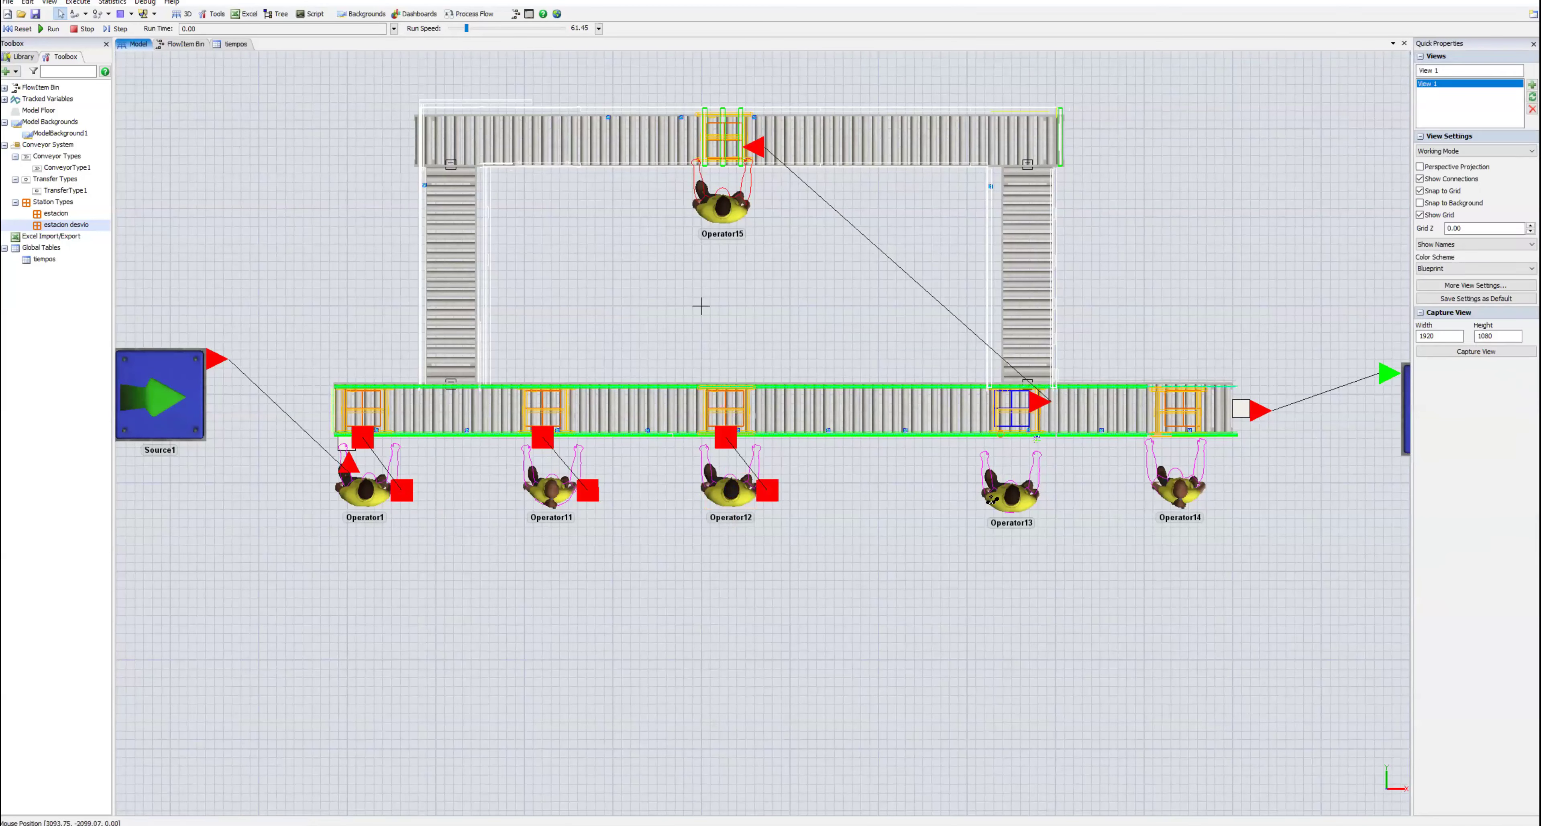
click(1019, 432)
click(1178, 489)
click(1183, 413)
click(723, 204)
click(725, 141)
drag(355, 248, 356, 248)
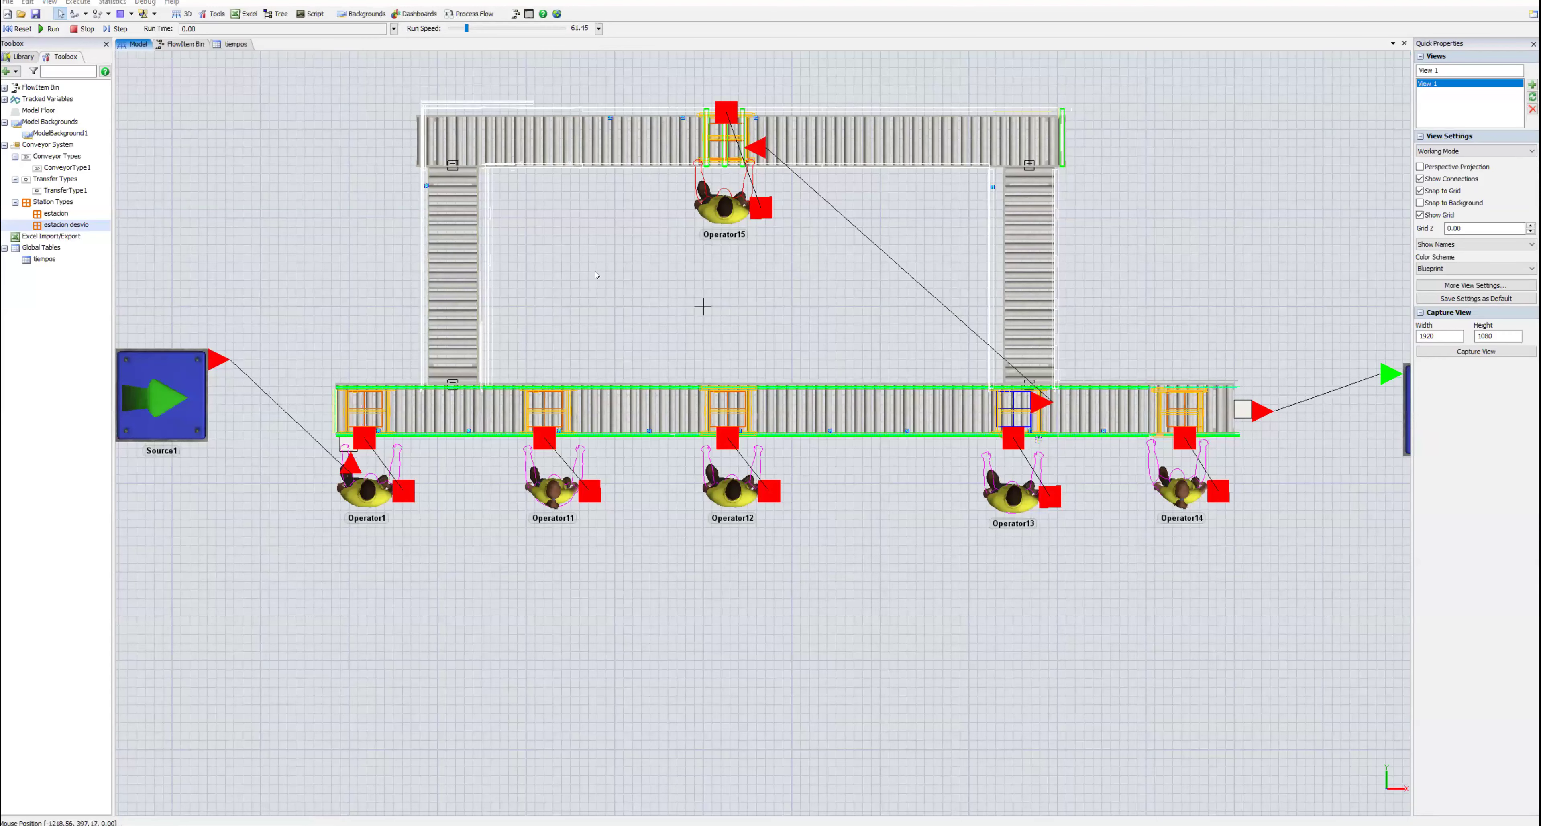
drag(574, 251, 540, 316)
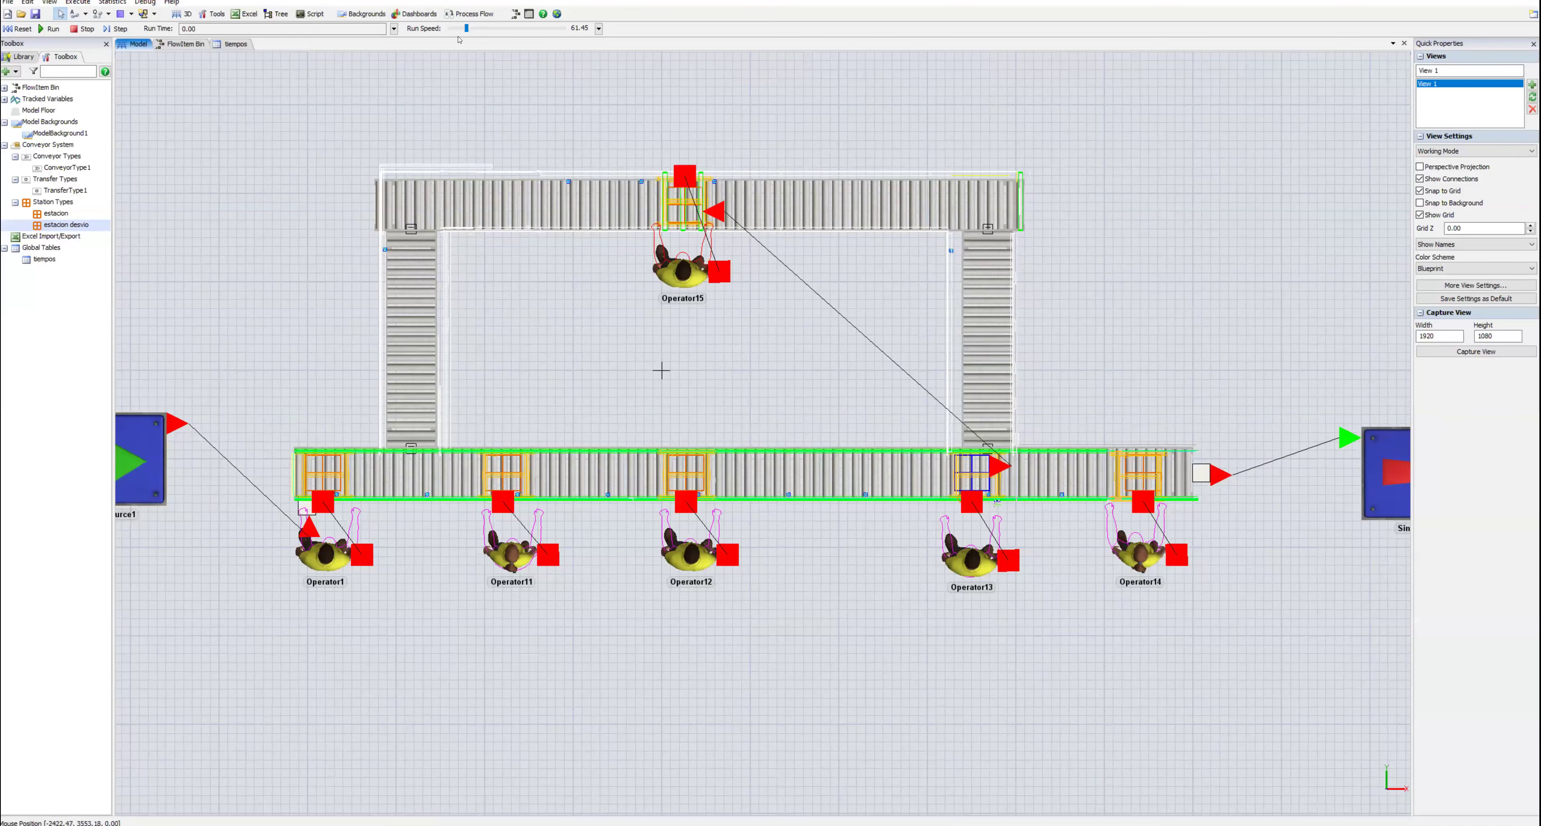
Step: Add a general process flow to the model
click(470, 13)
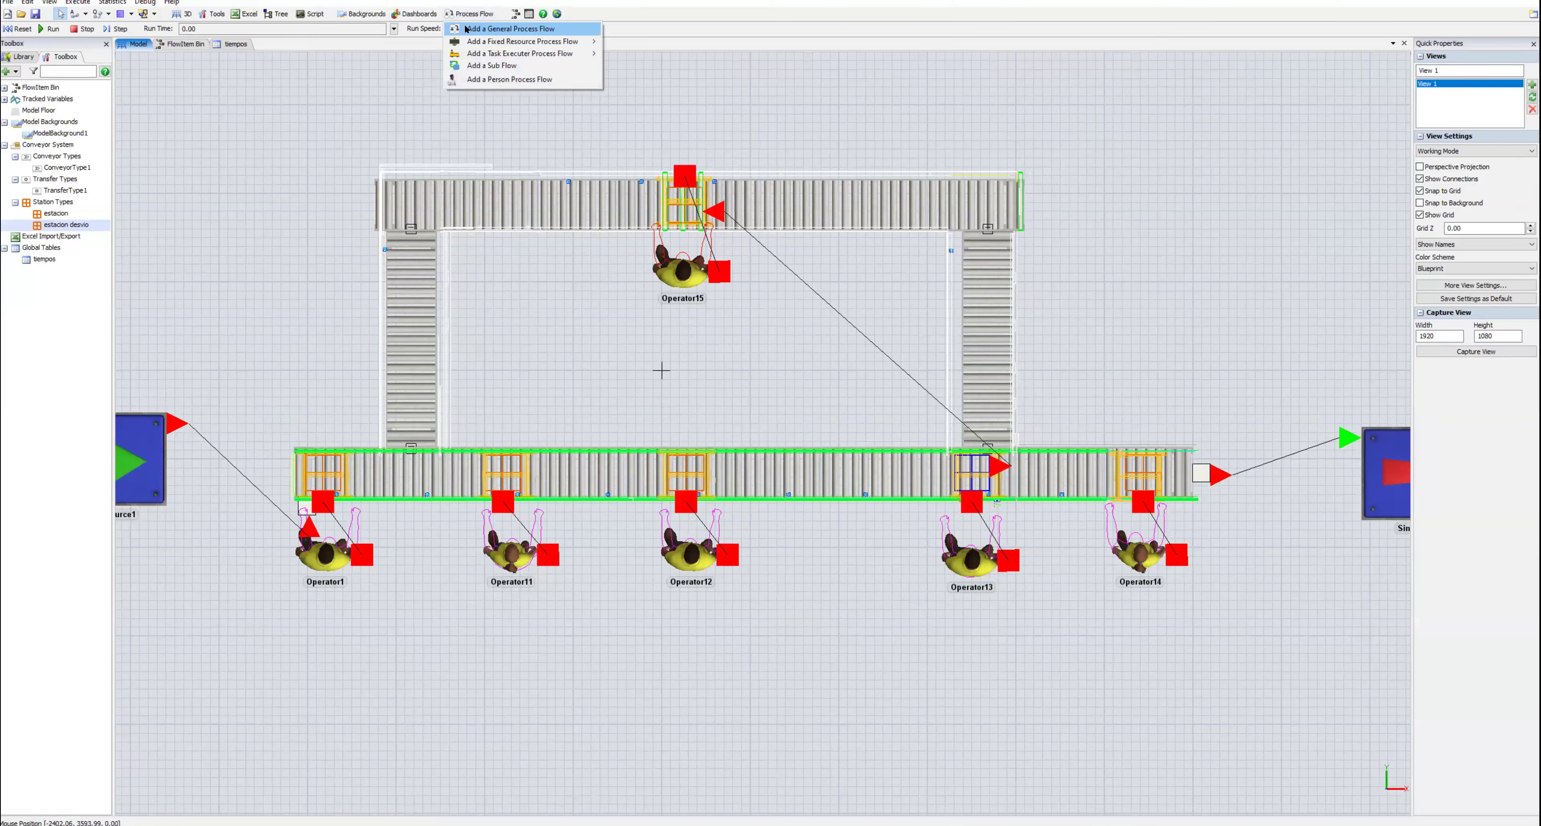
click(466, 29)
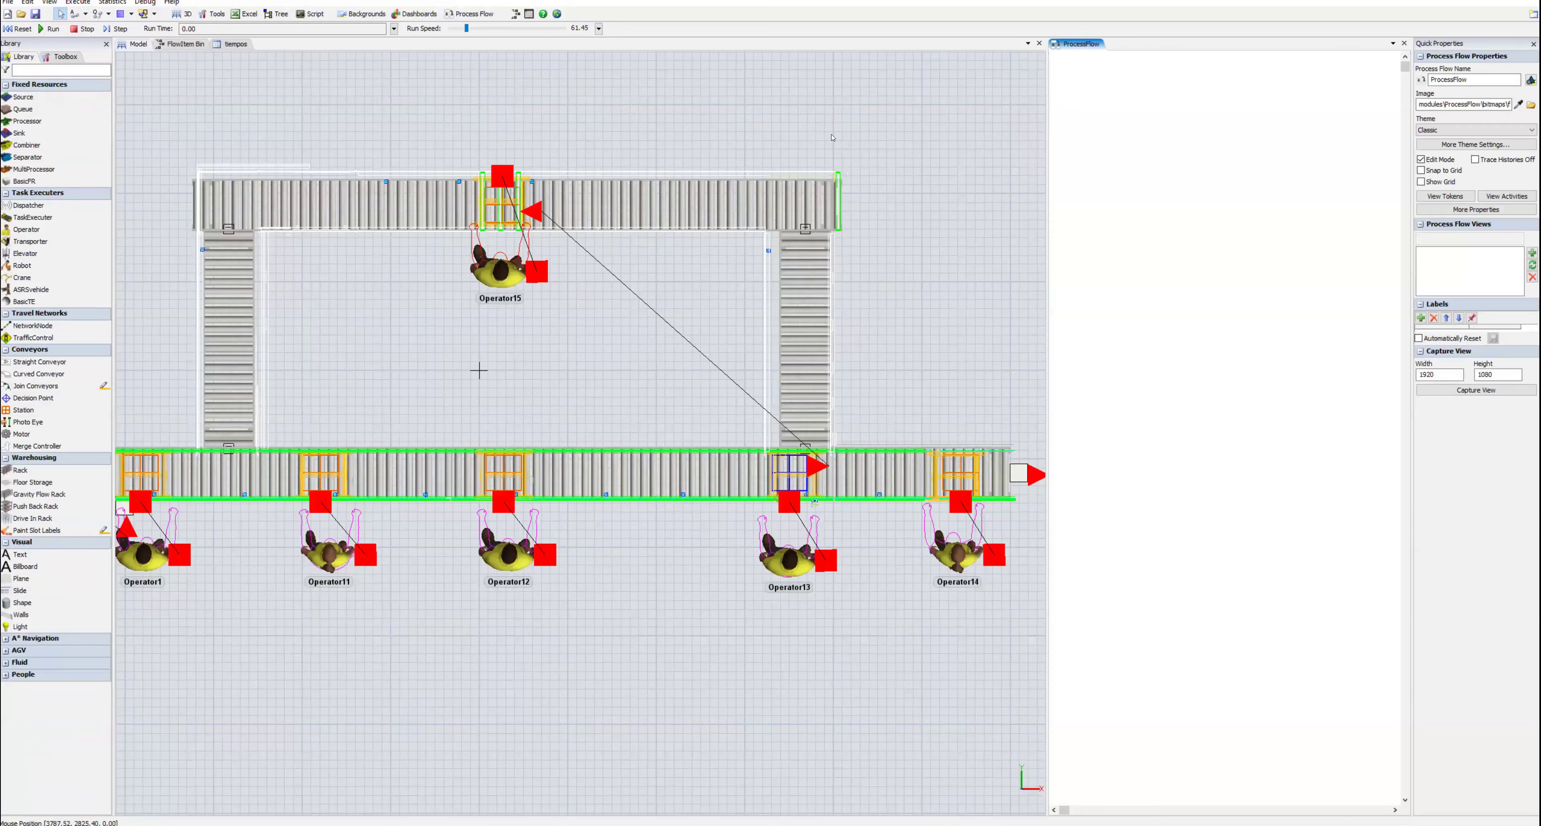
drag(870, 151, 882, 154)
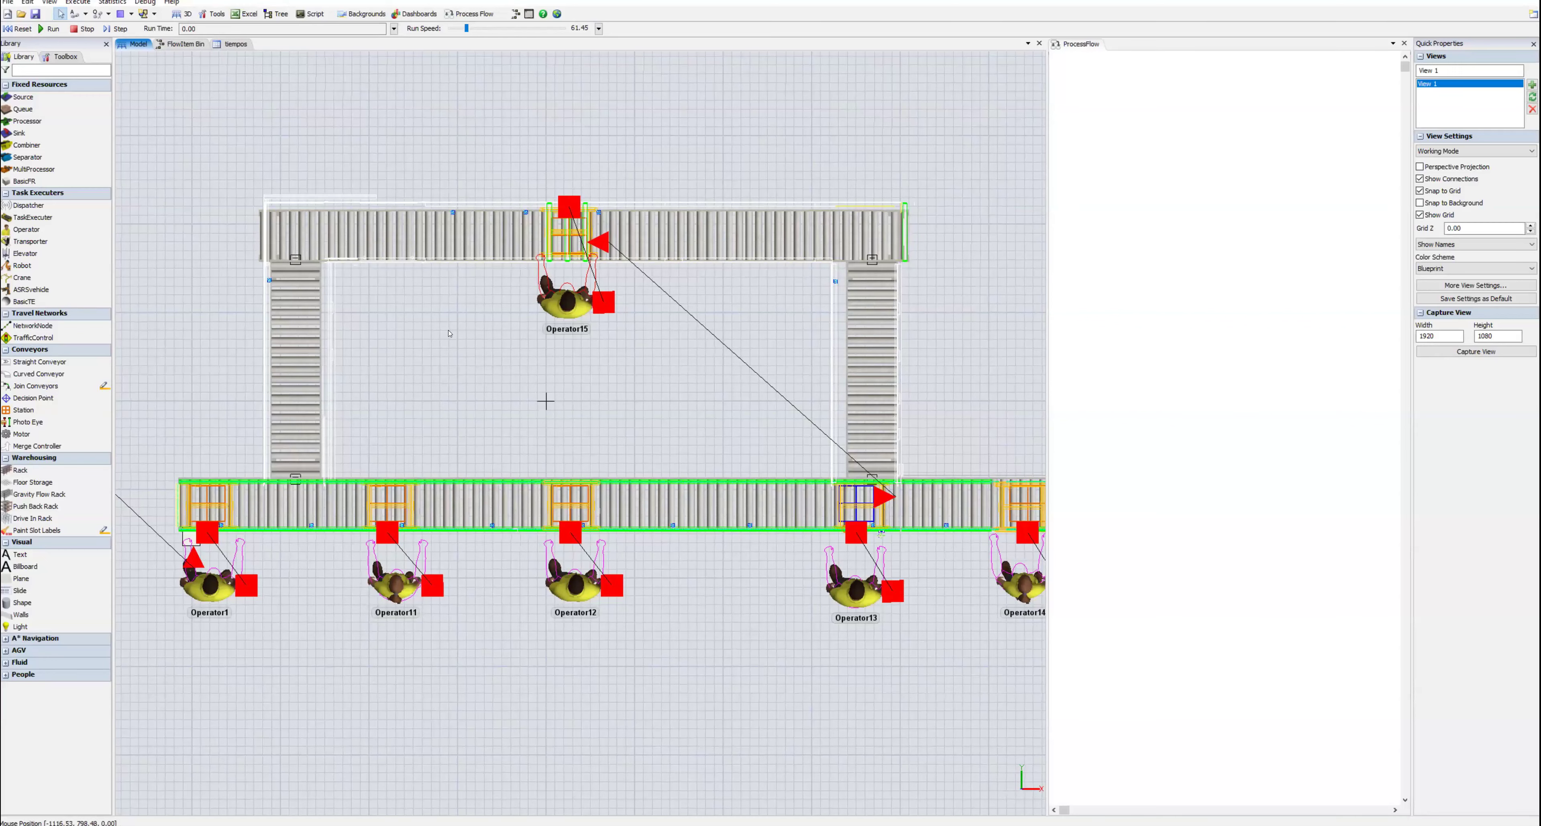
scroll(462, 356, down, 2)
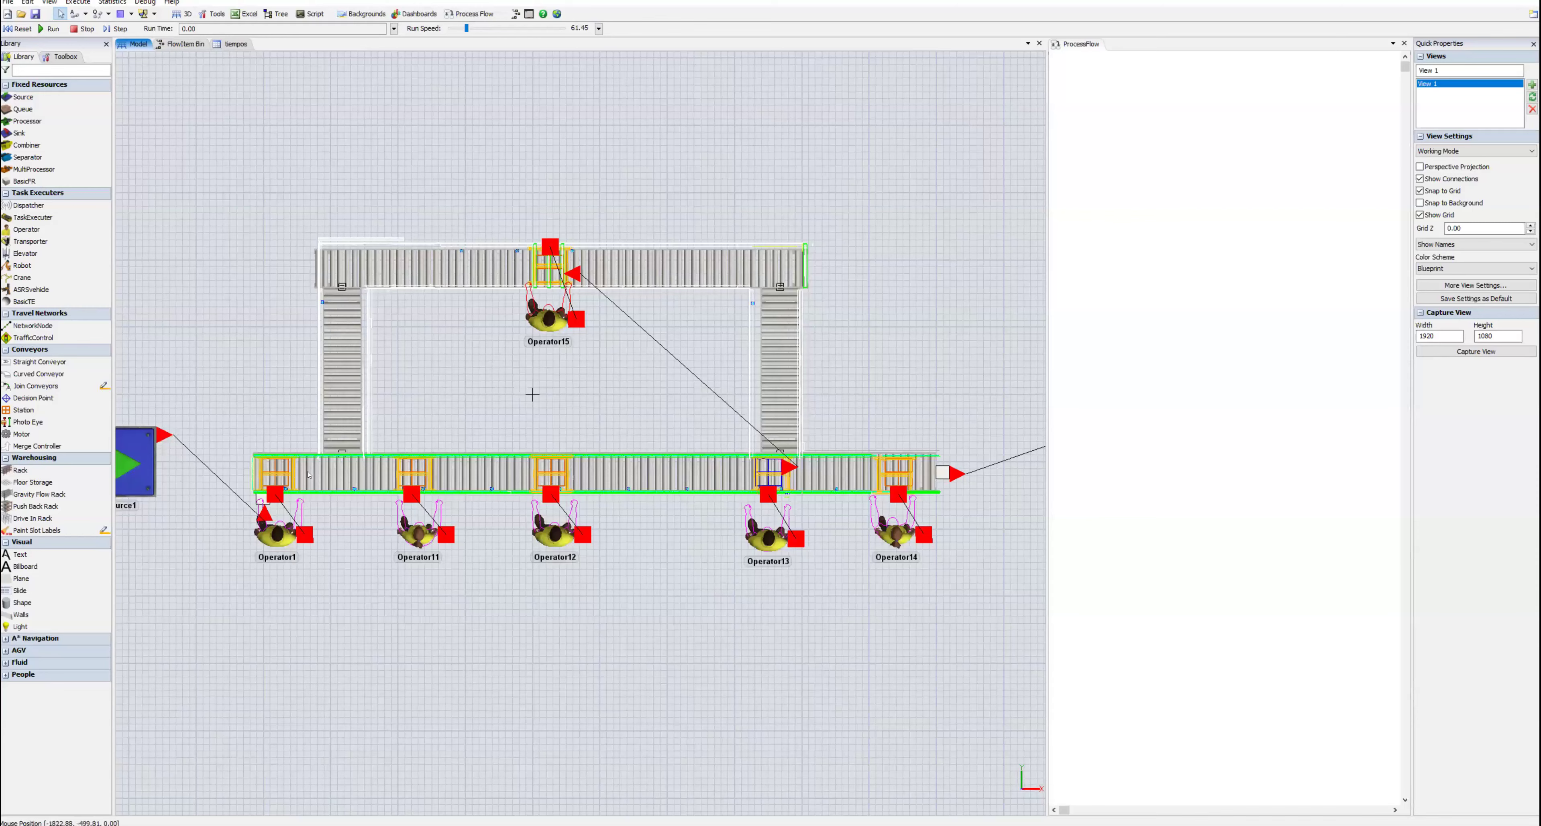
Step: Select stations ES1 to ES5 and RW and add them to a new object group named estaciones
click(276, 478)
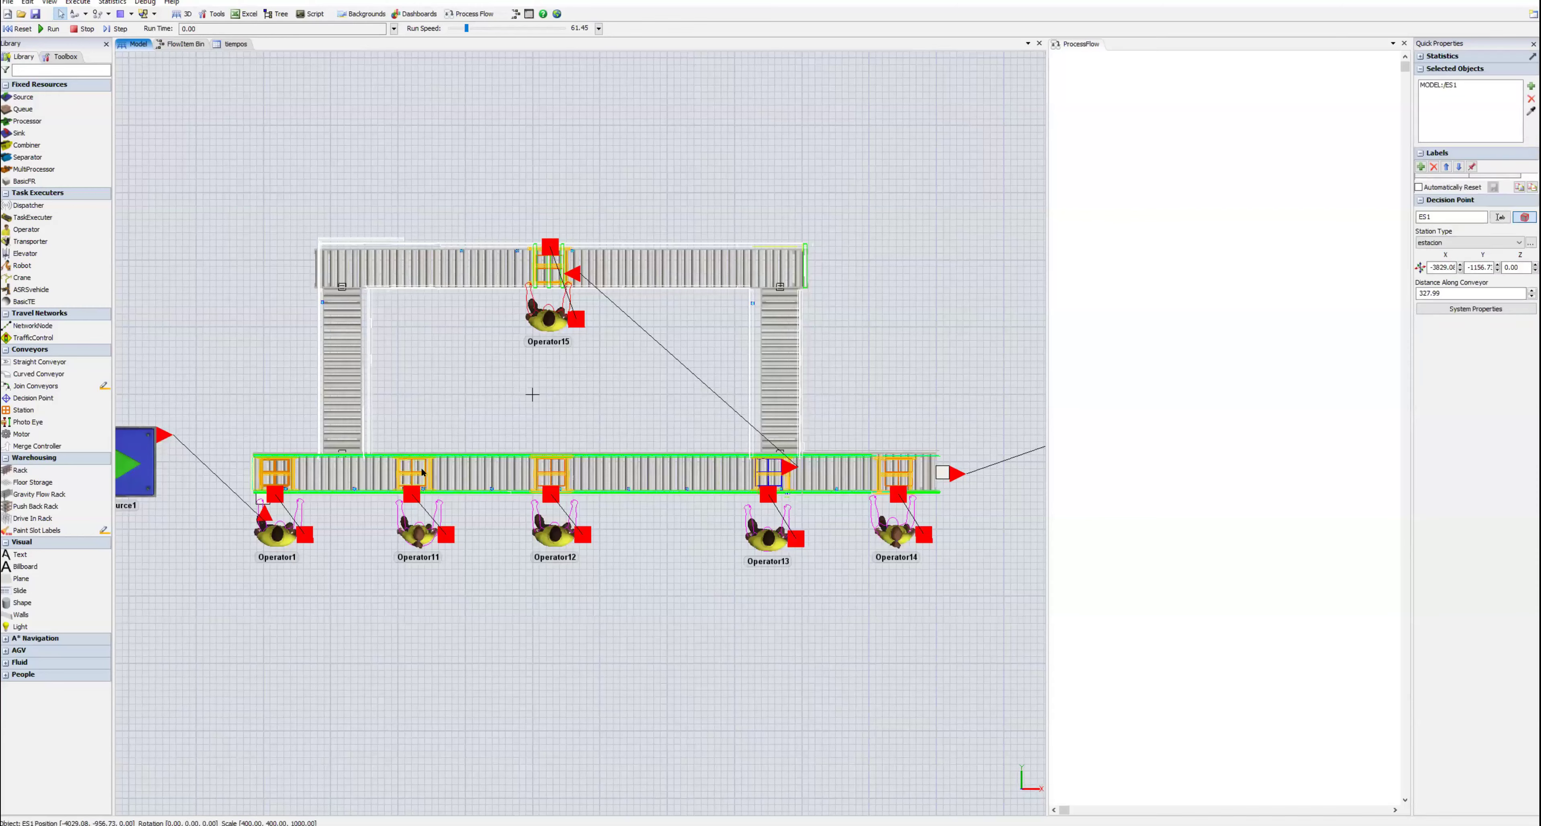
shift+click(413, 477)
shift+click(550, 472)
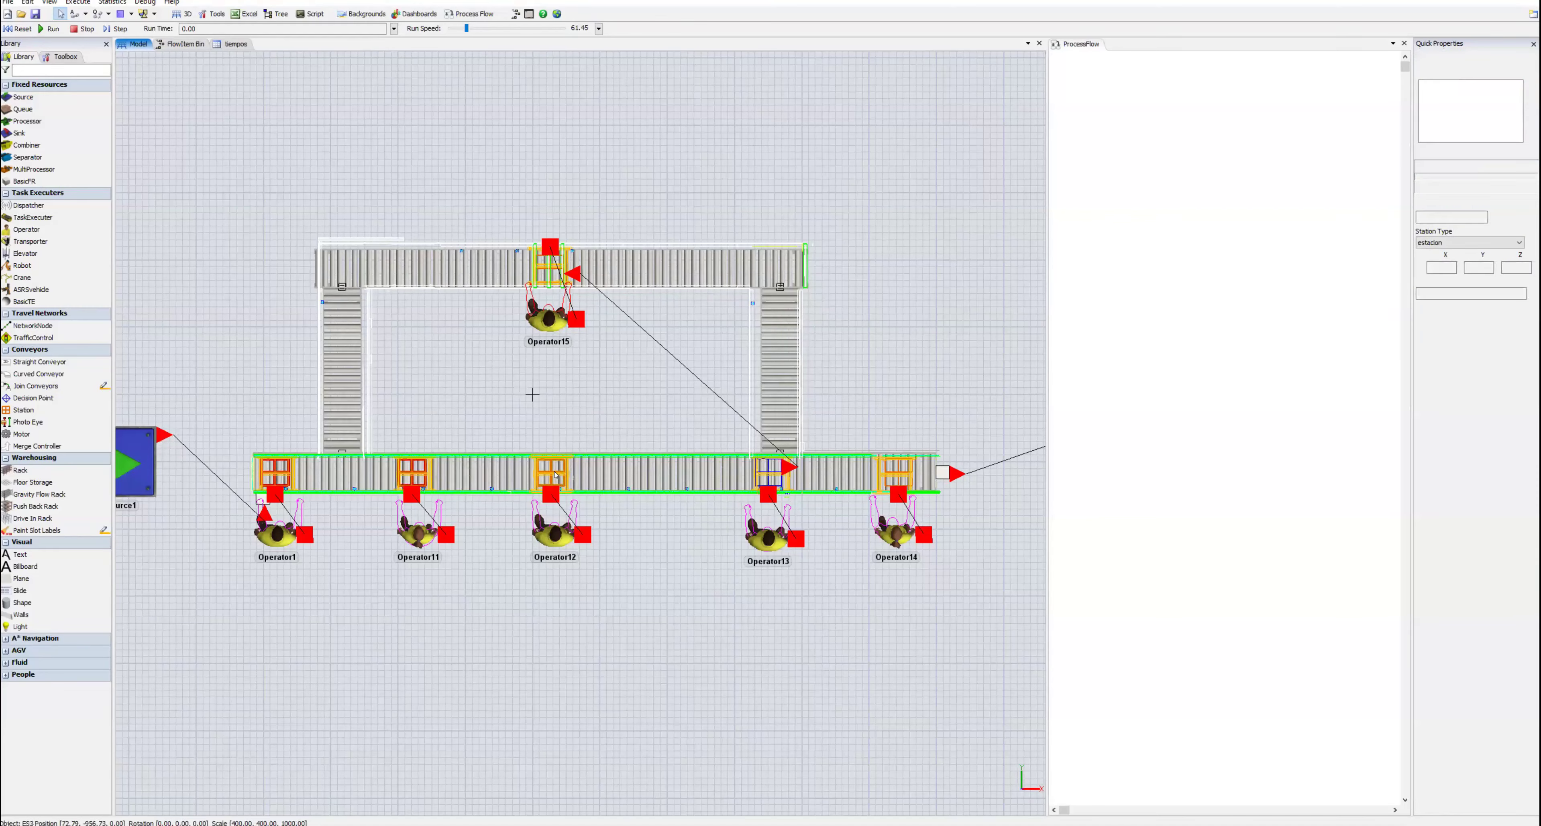
shift+click(767, 474)
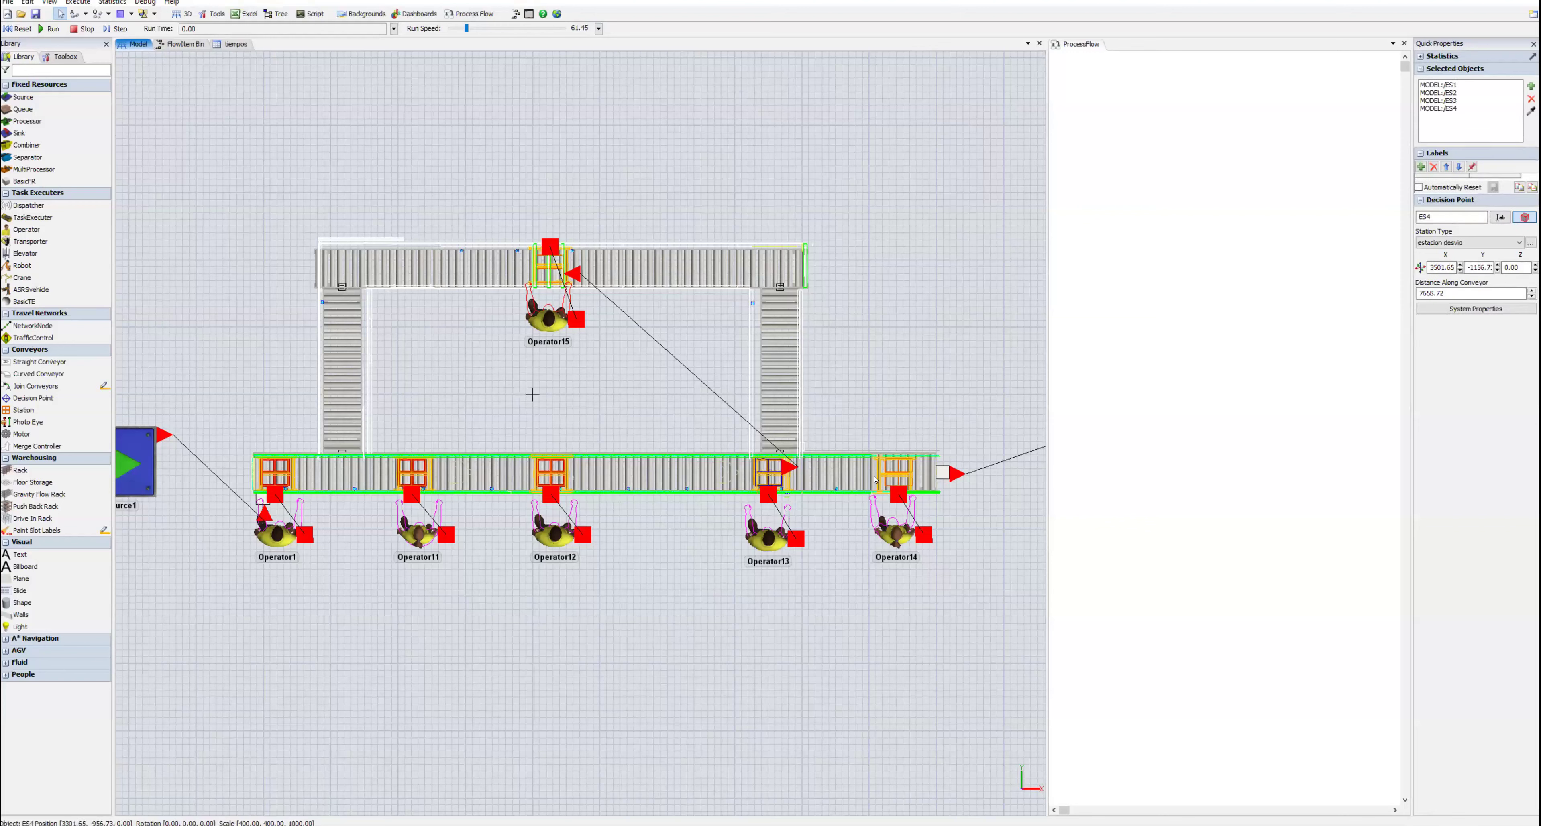
shift+click(899, 477)
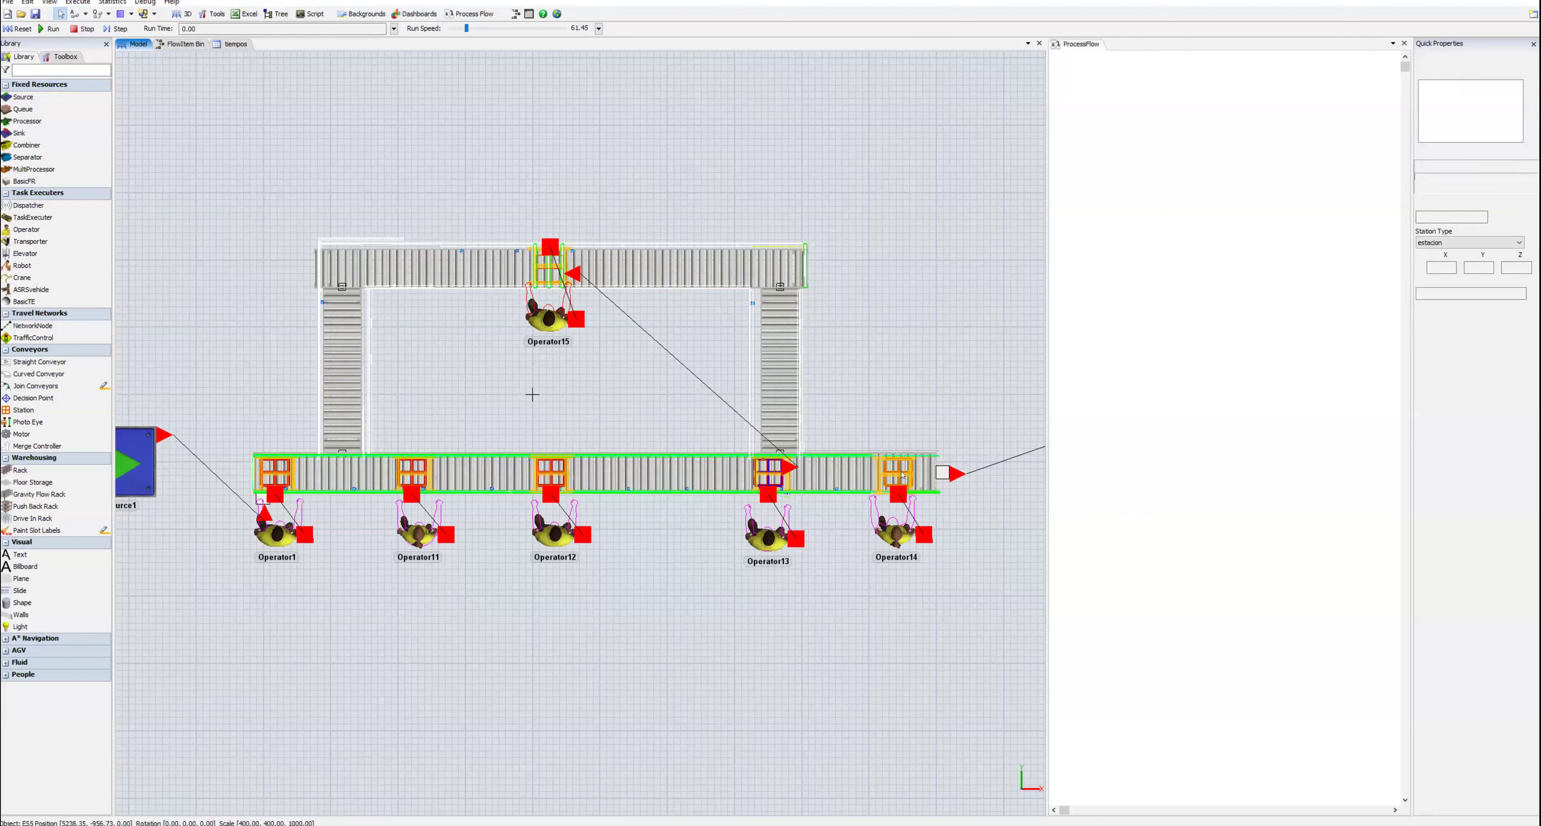
shift+click(550, 273)
right_click(552, 272)
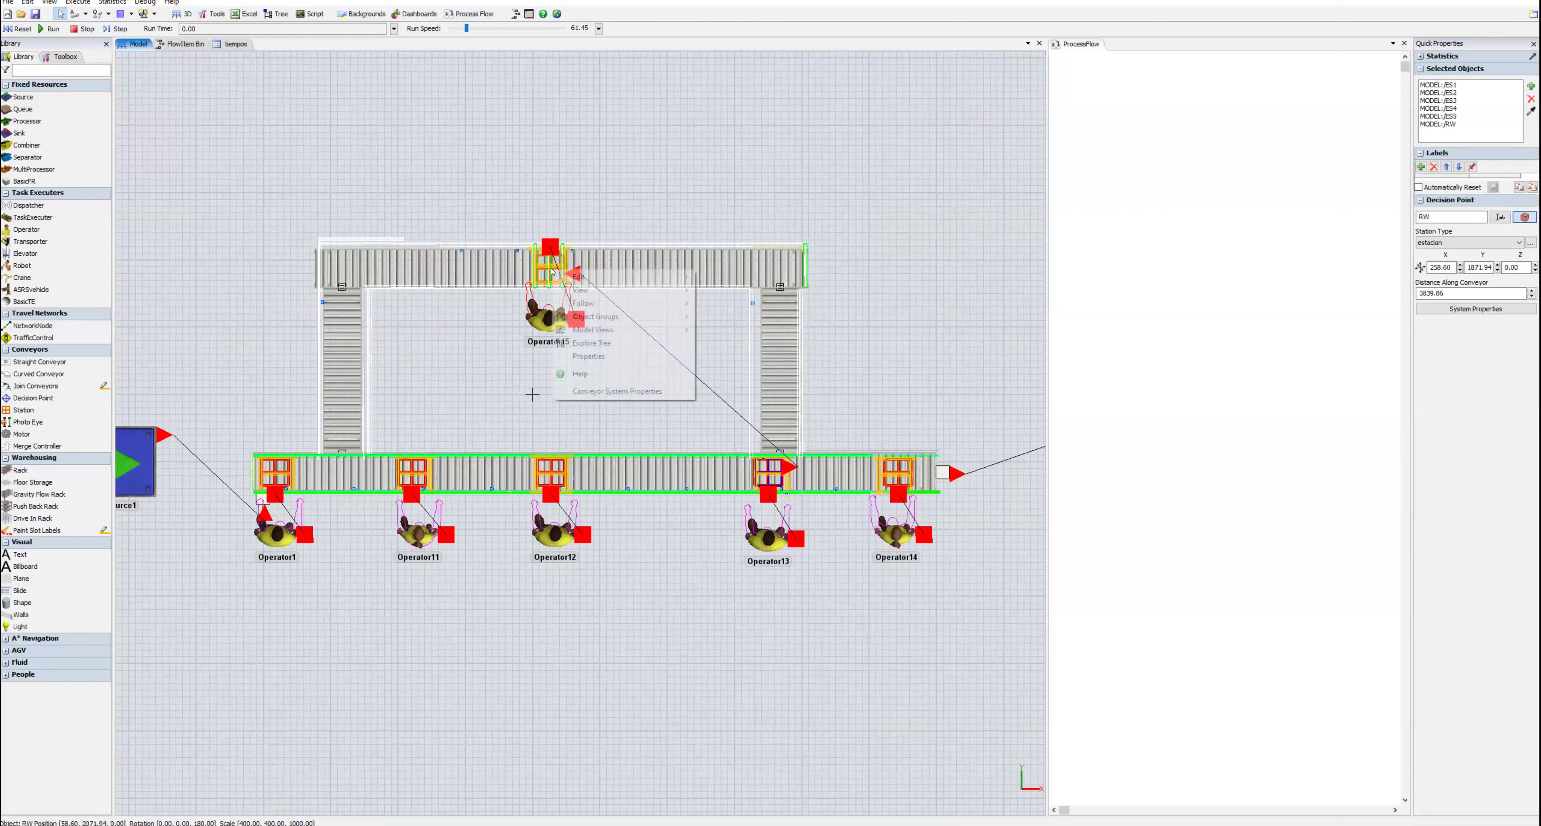
mouse_move(664, 317)
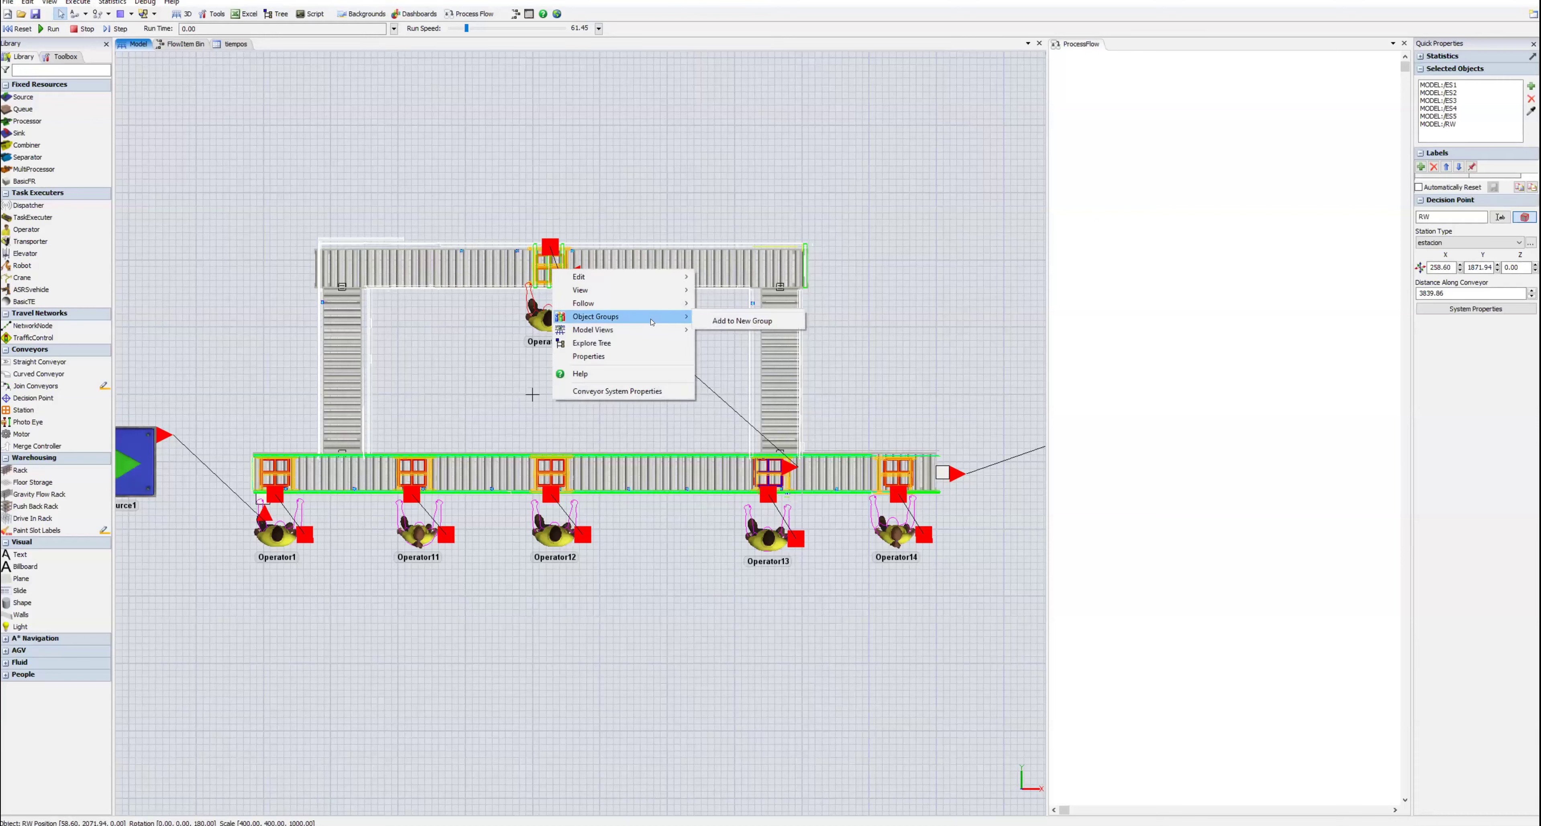
click(721, 322)
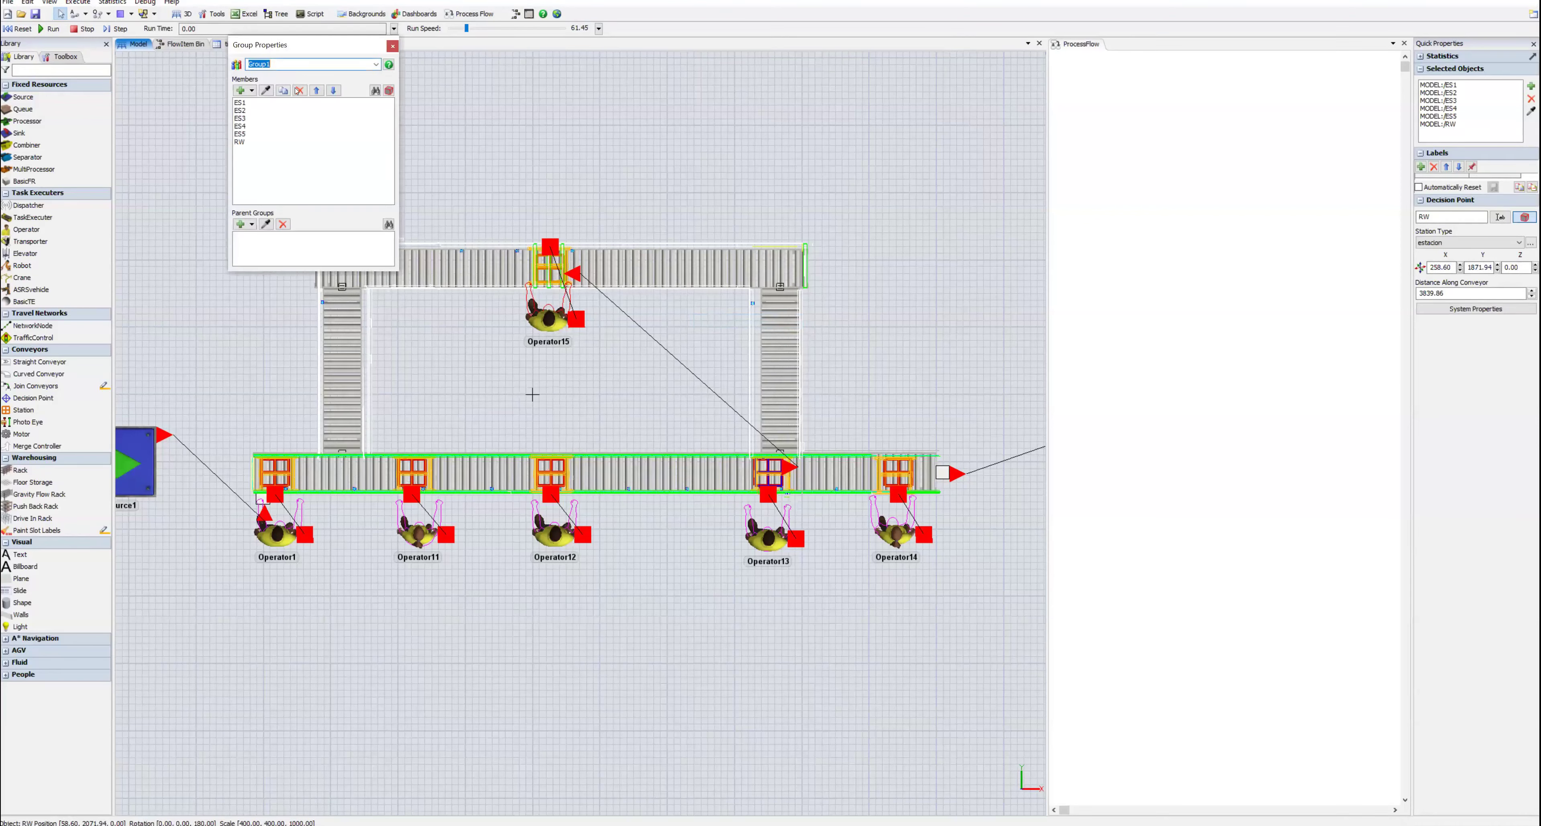
text(estaciones)
click(393, 46)
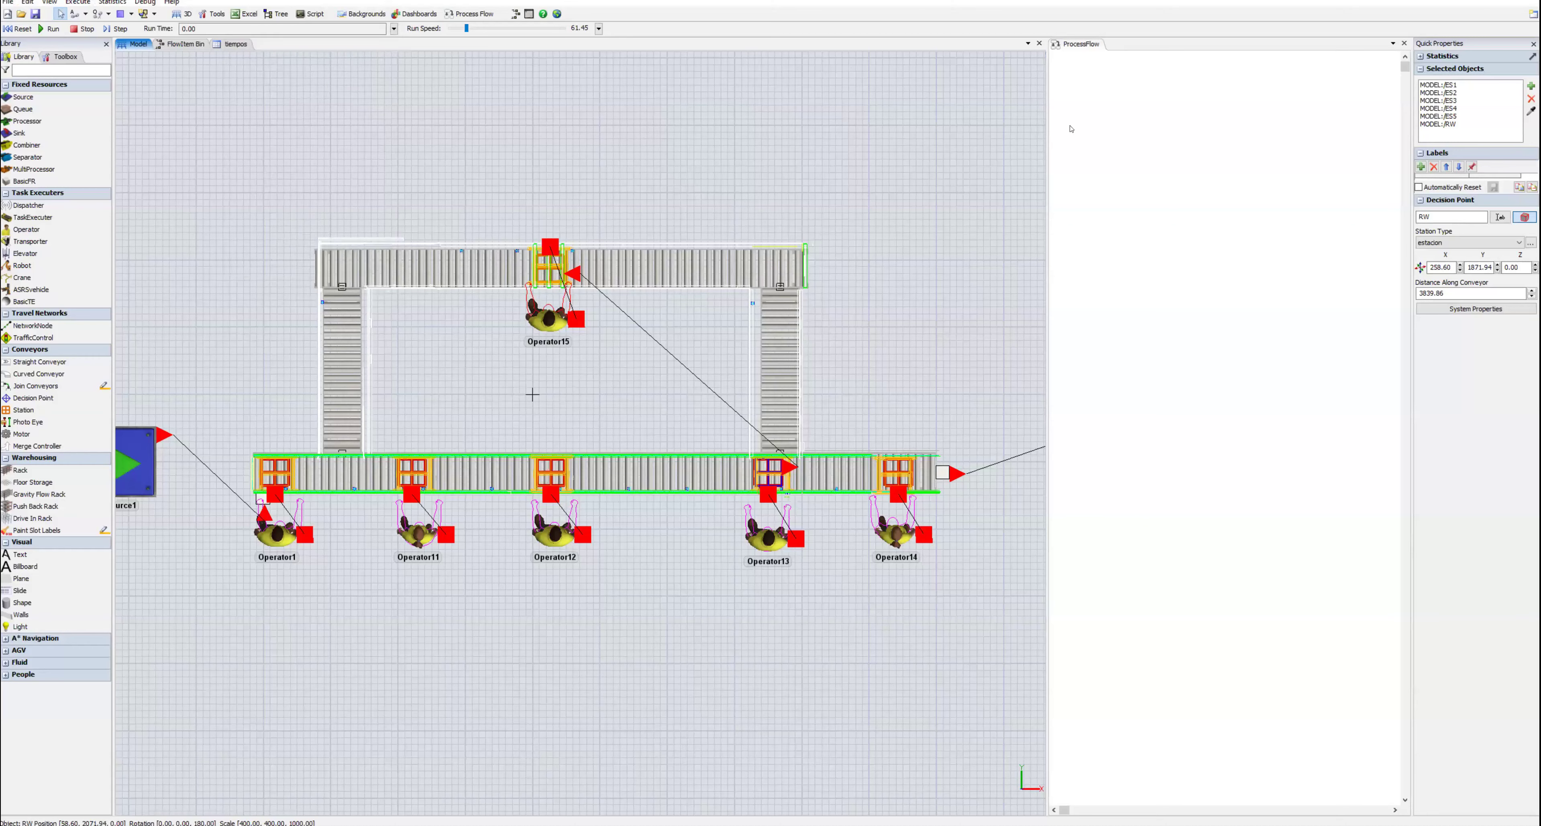
Step: Add an event-triggered source to the process flow and link it to the On Arrival event of the estaciones group
click(1101, 117)
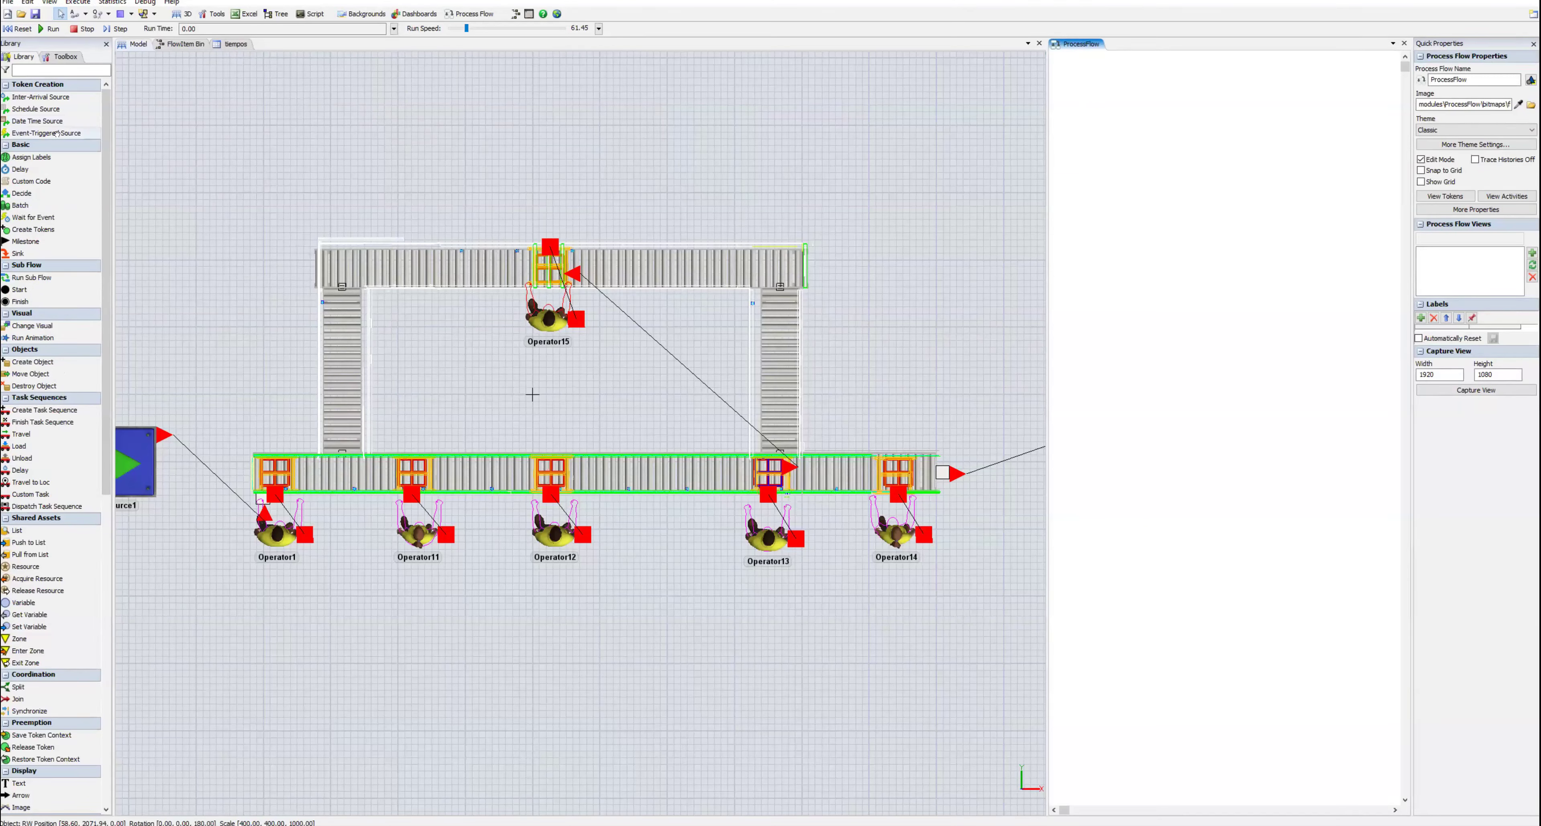
click(1116, 103)
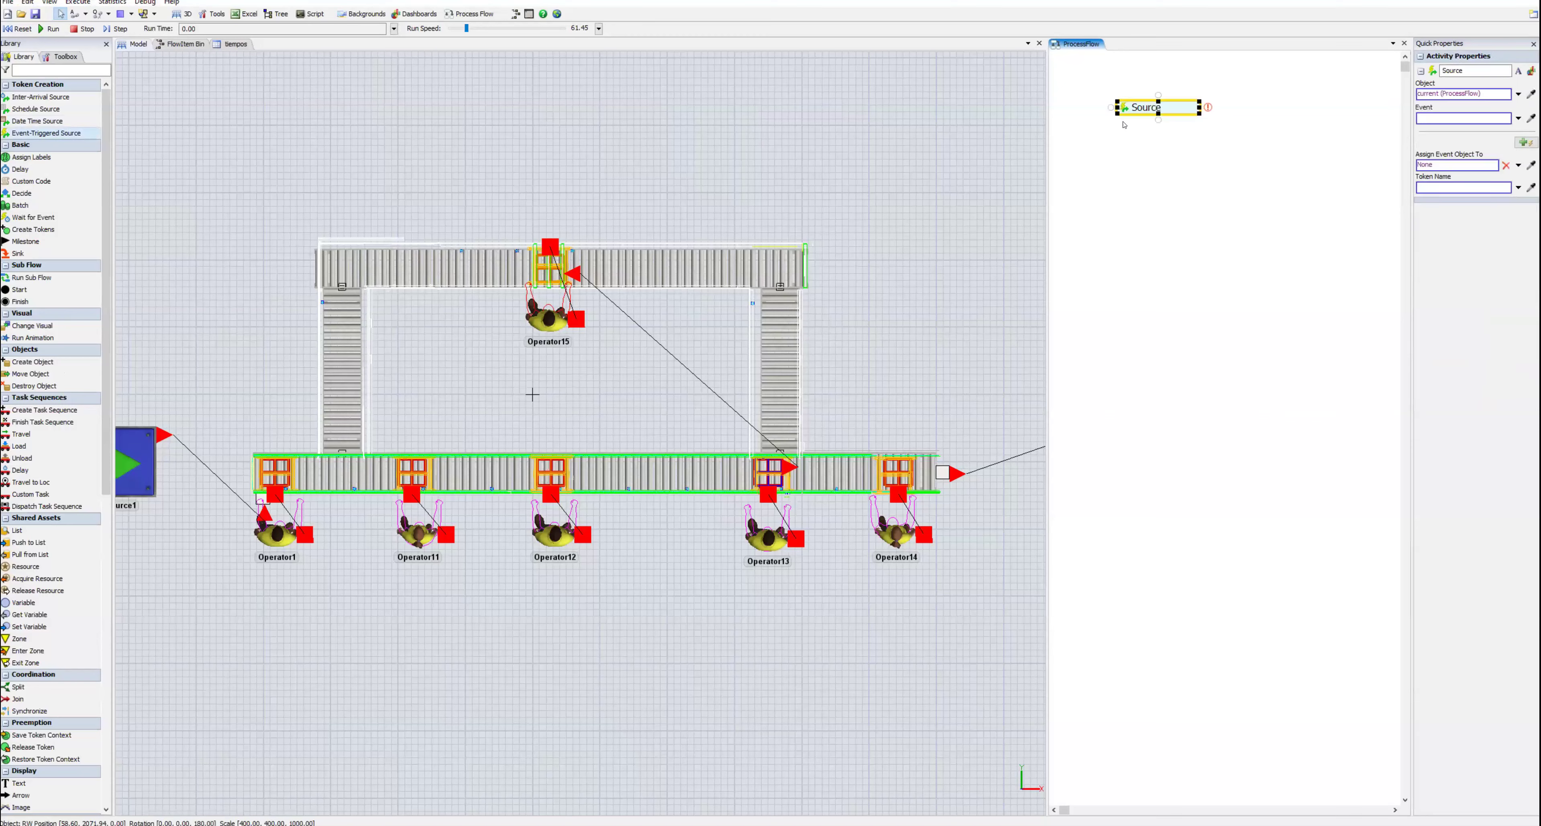
click(907, 306)
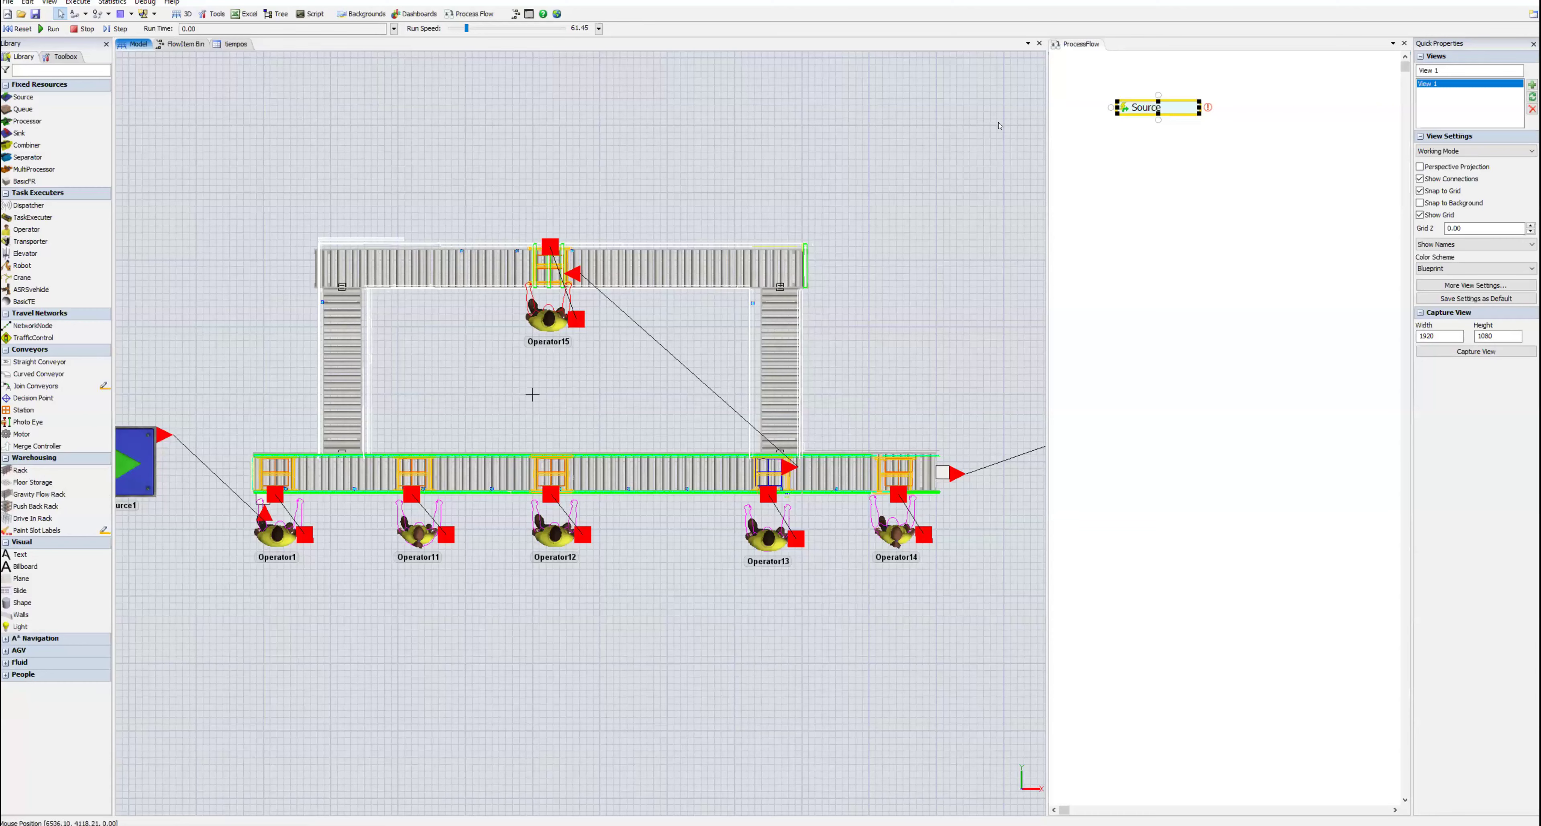
click(1211, 117)
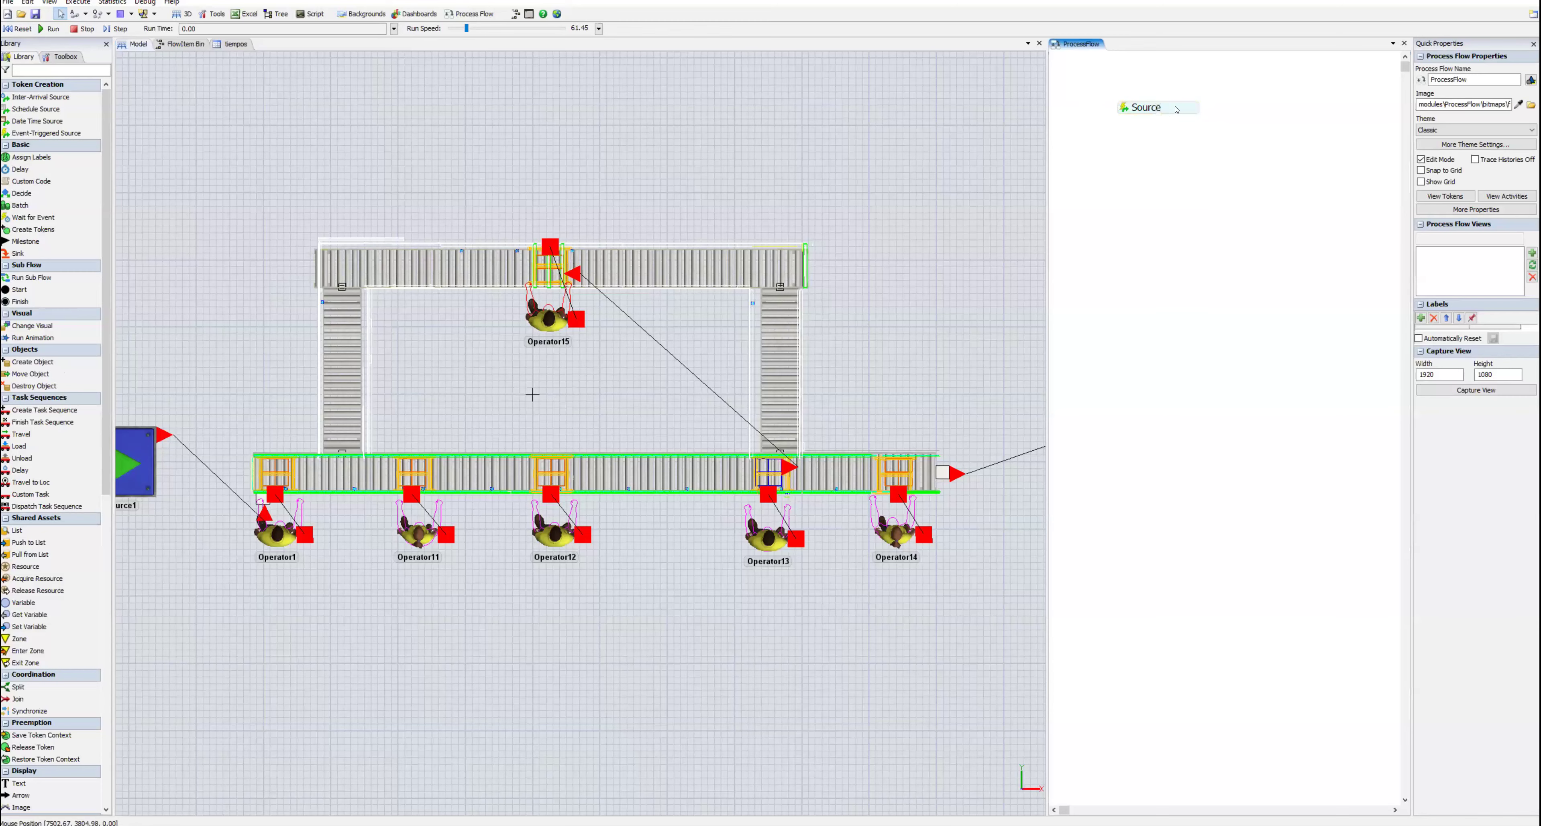
click(1188, 110)
click(1207, 107)
click(556, 267)
mouse_move(622, 286)
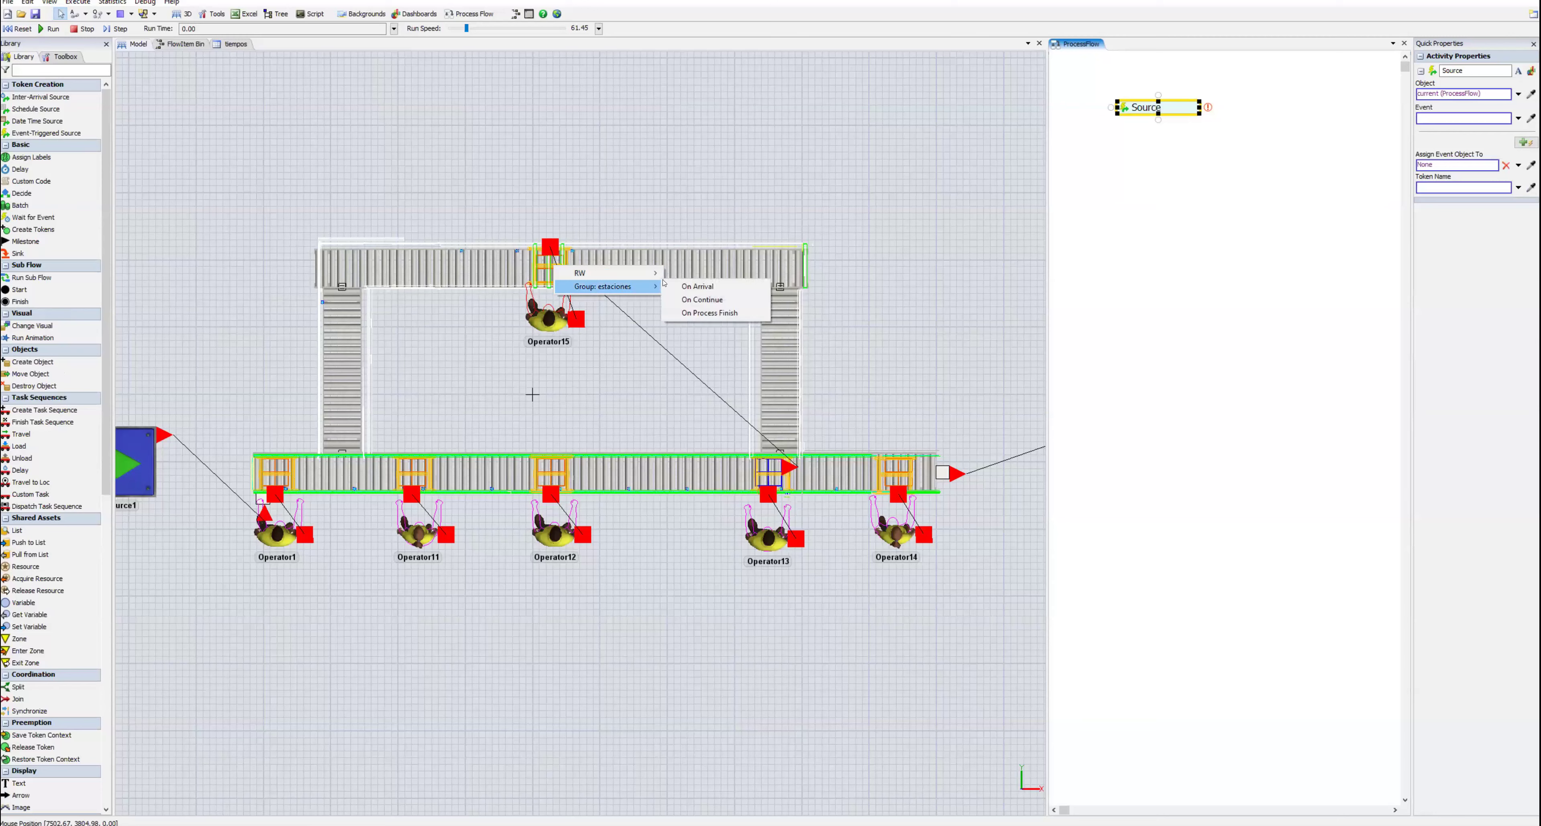
click(693, 286)
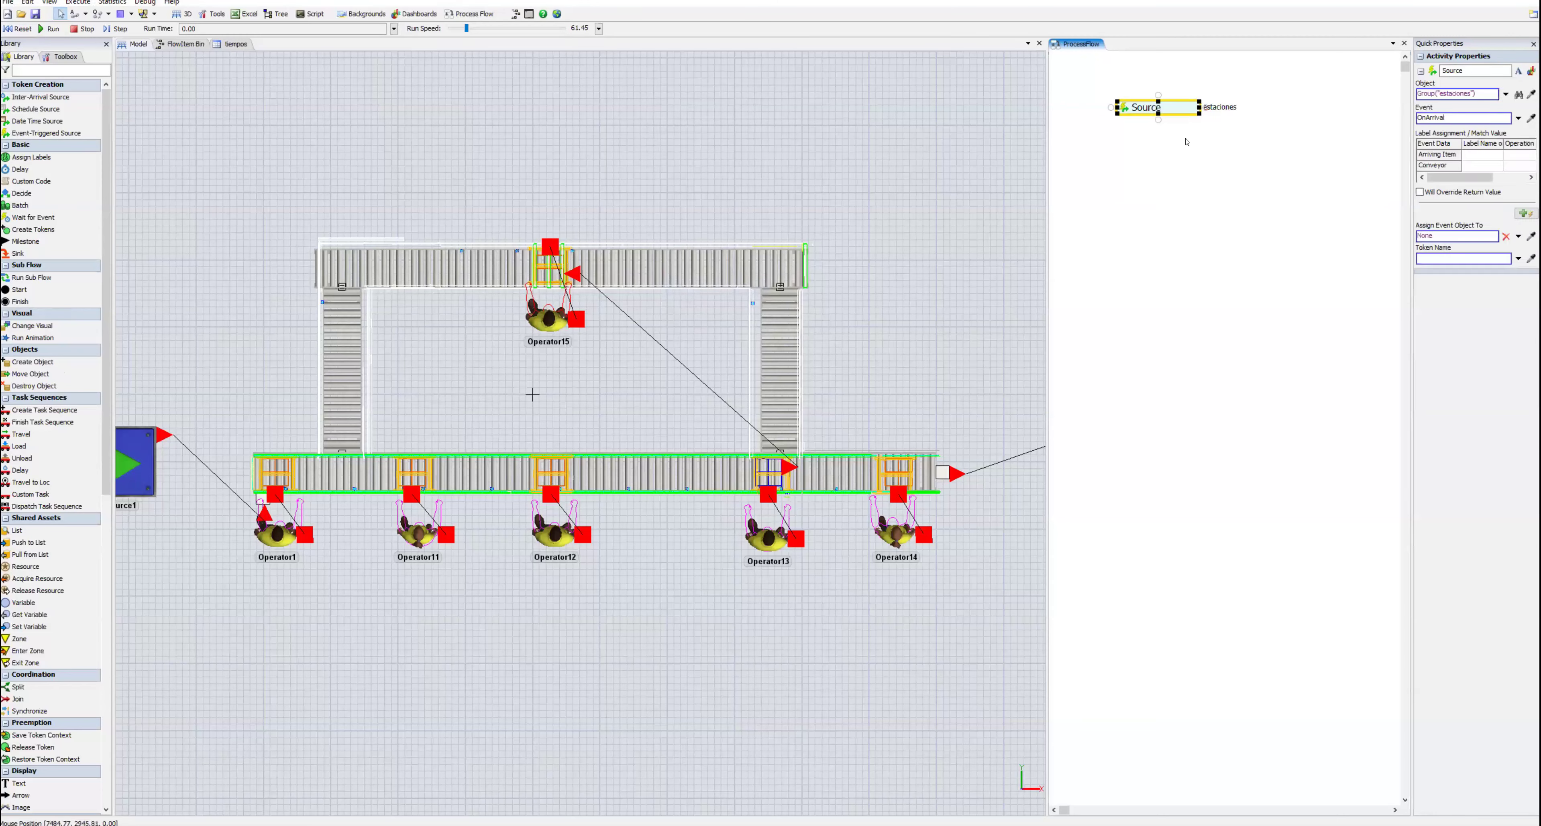
Step: In the source, assign the arriving item to the label item and the event object to token.es
double_click(1125, 109)
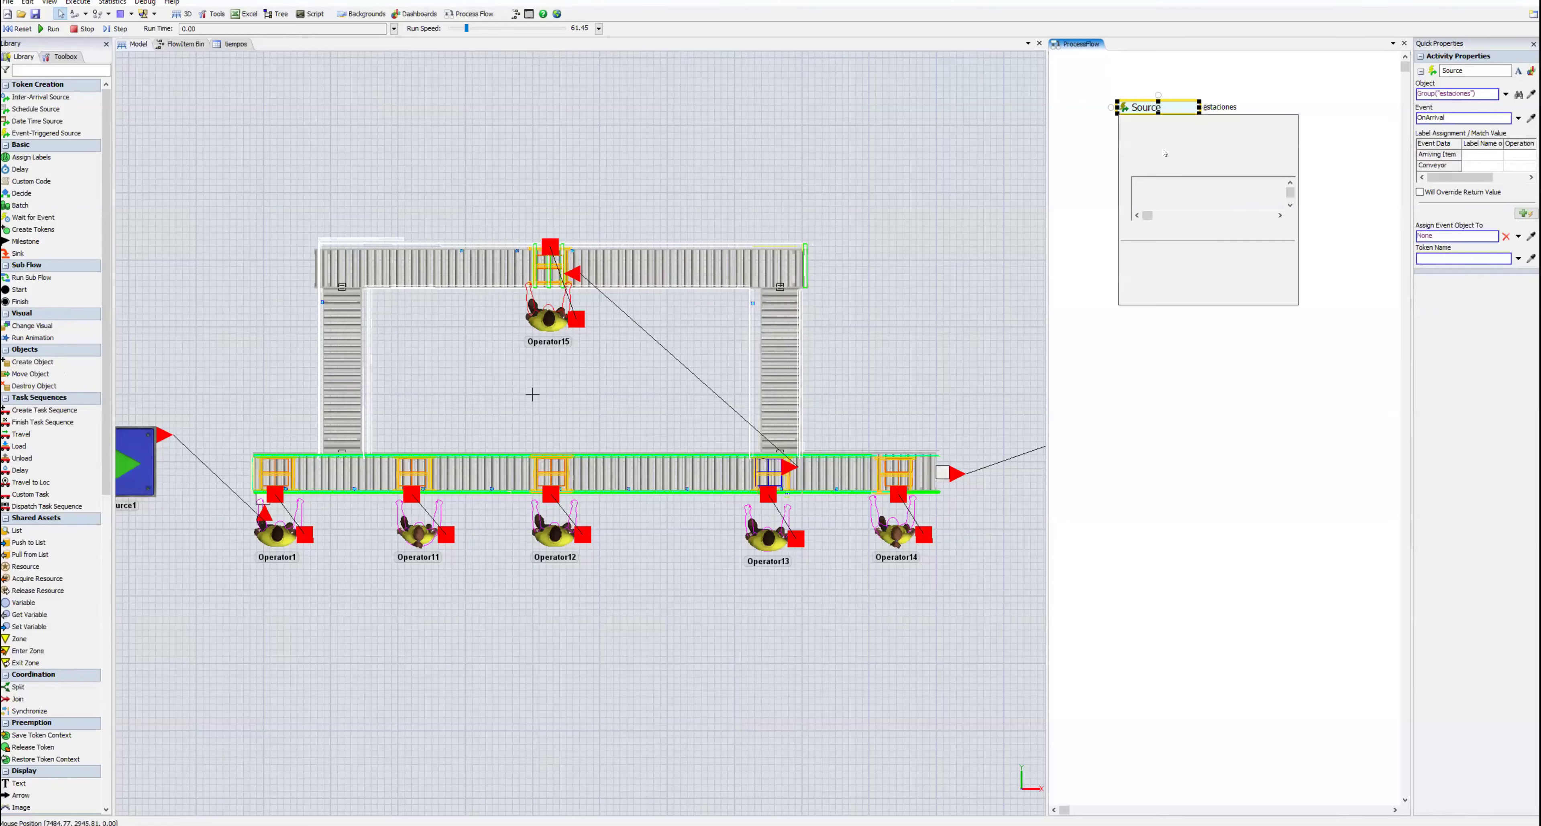
click(1211, 195)
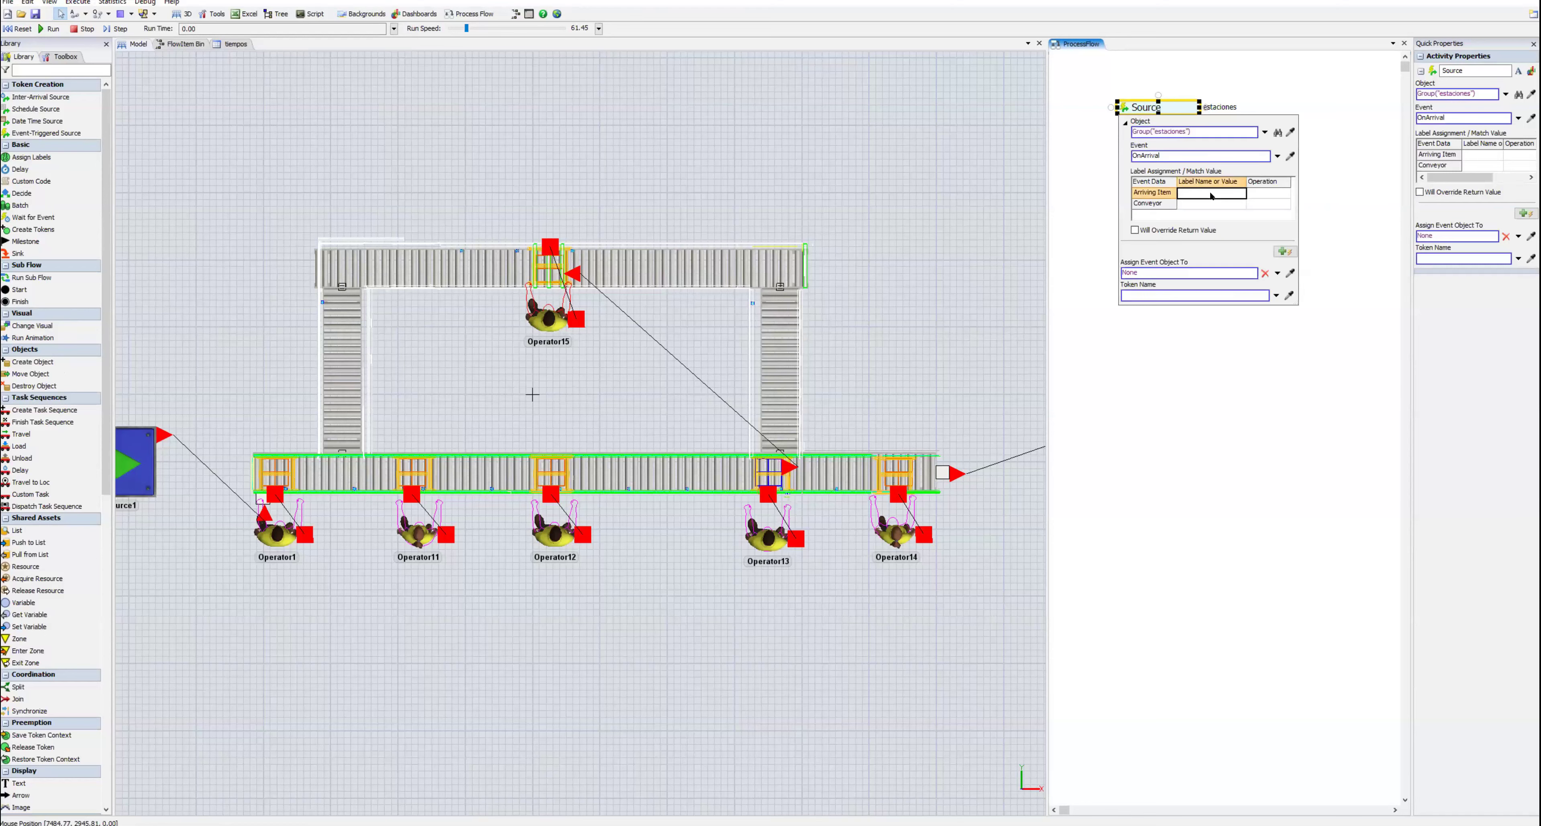
text(item)
click(1284, 192)
click(1275, 212)
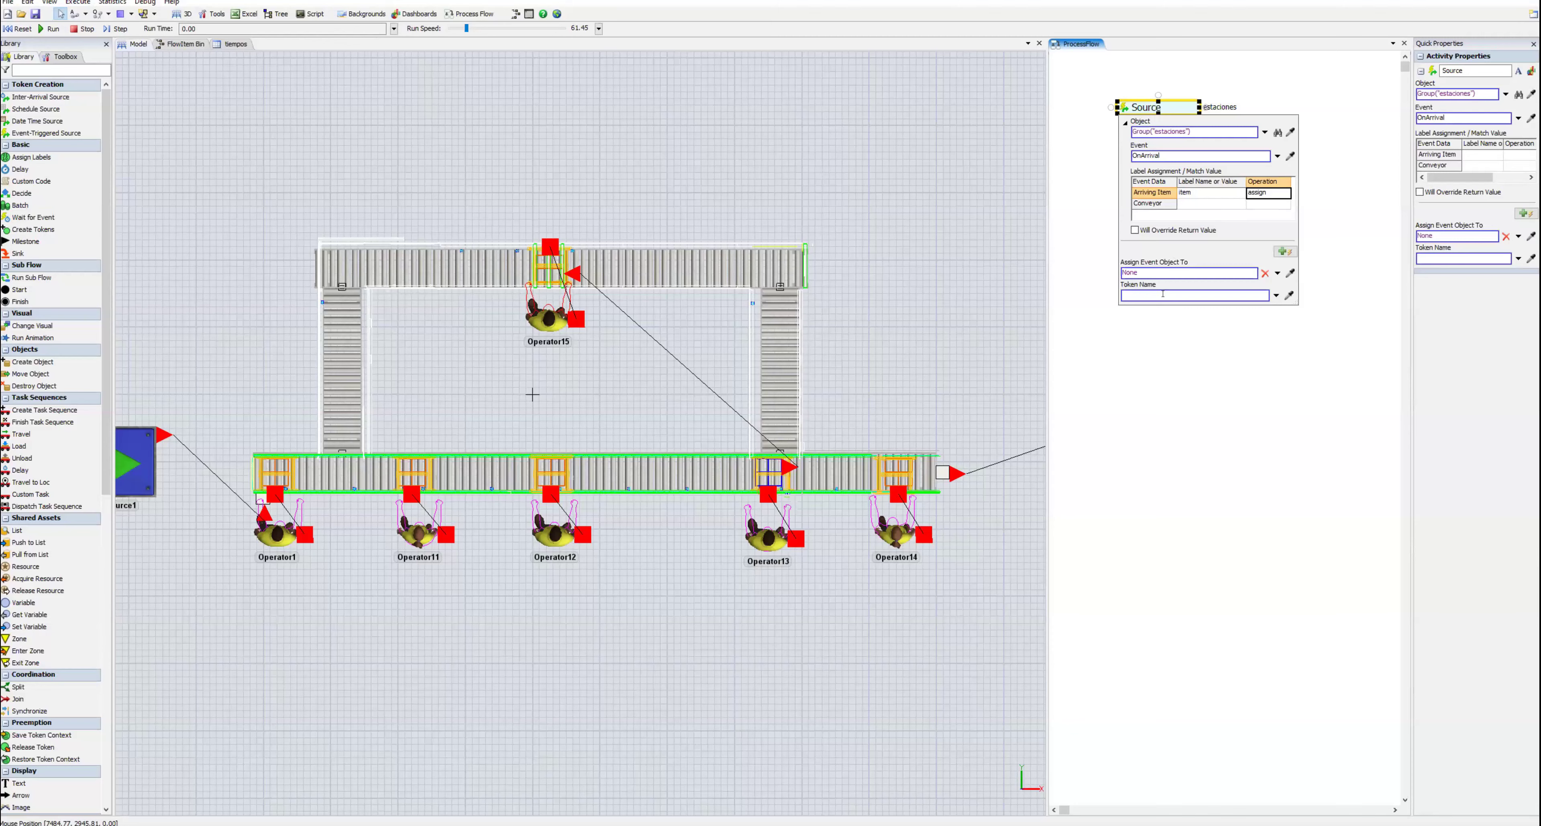
click(1149, 272)
text(token.es)
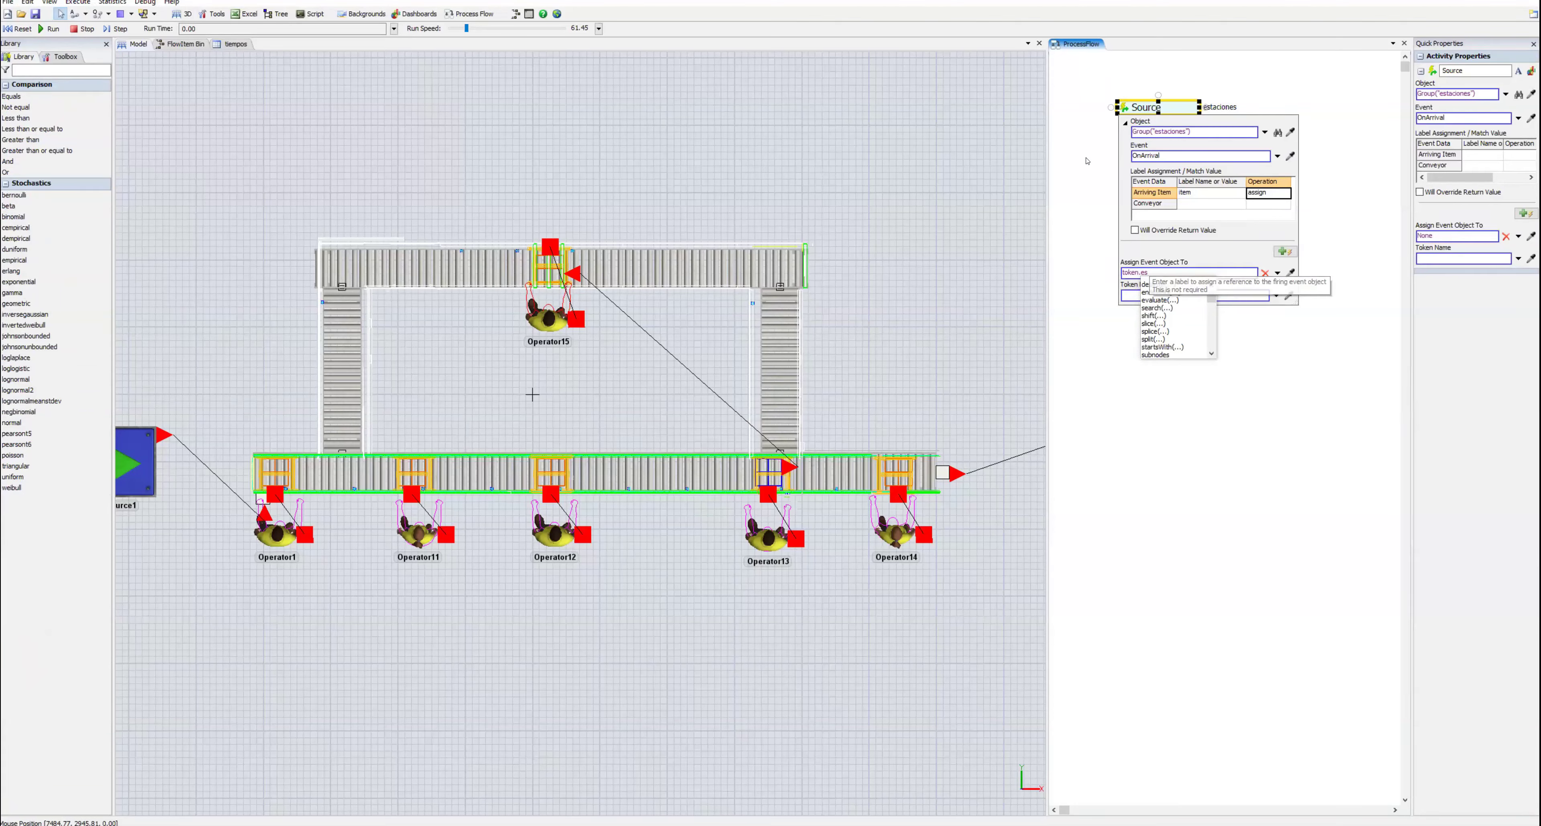
key(Escape)
key(Escape)
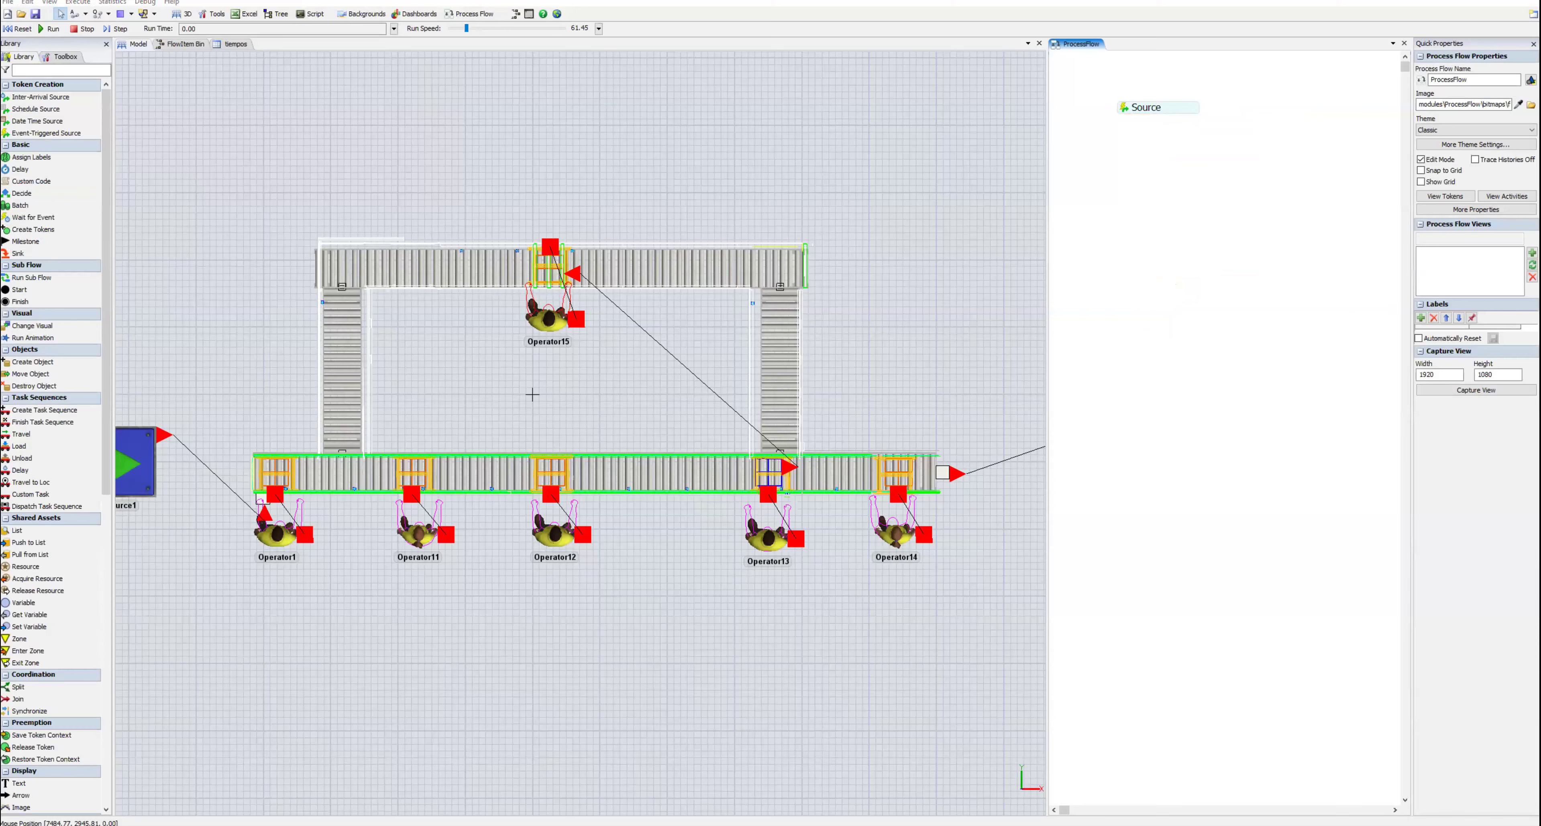
Step: Add Run Animation and Delay activities, attaching the Delay beneath the source and placing Run Animation below them as a separate block
double_click(1128, 158)
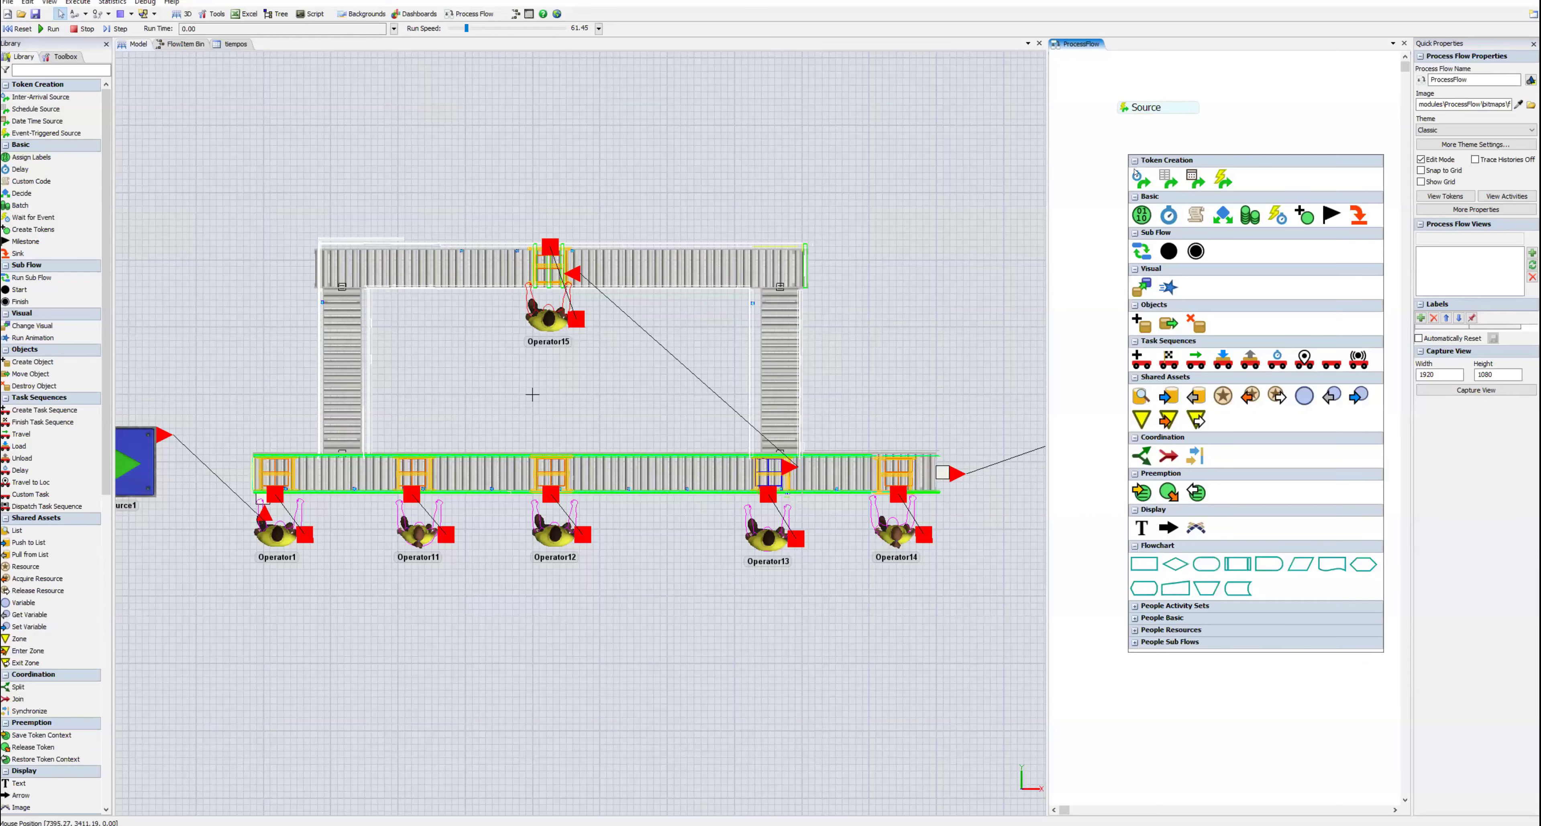
click(1167, 286)
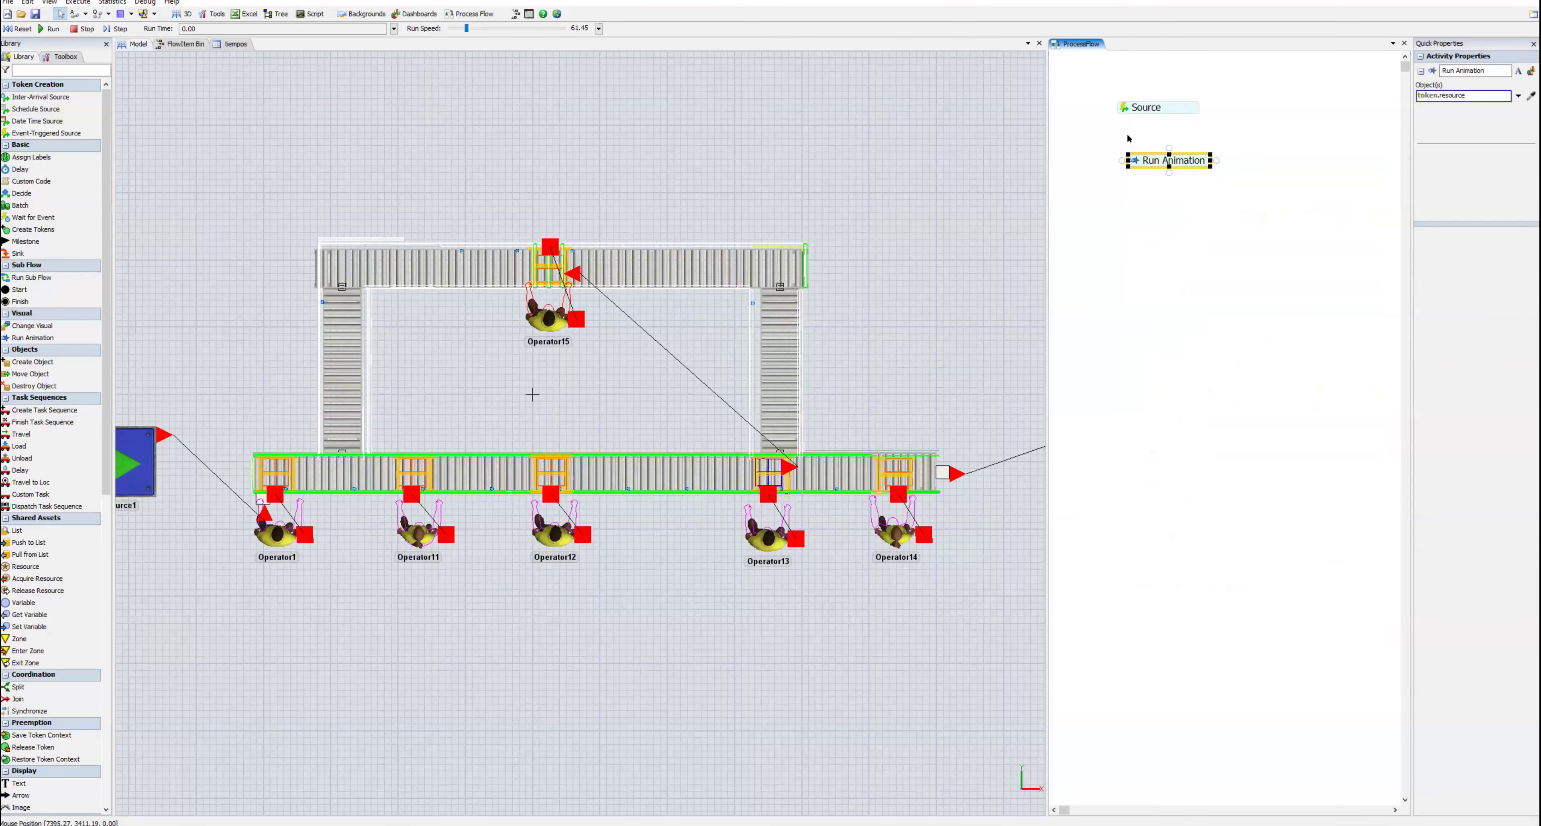
double_click(1124, 133)
click(1165, 190)
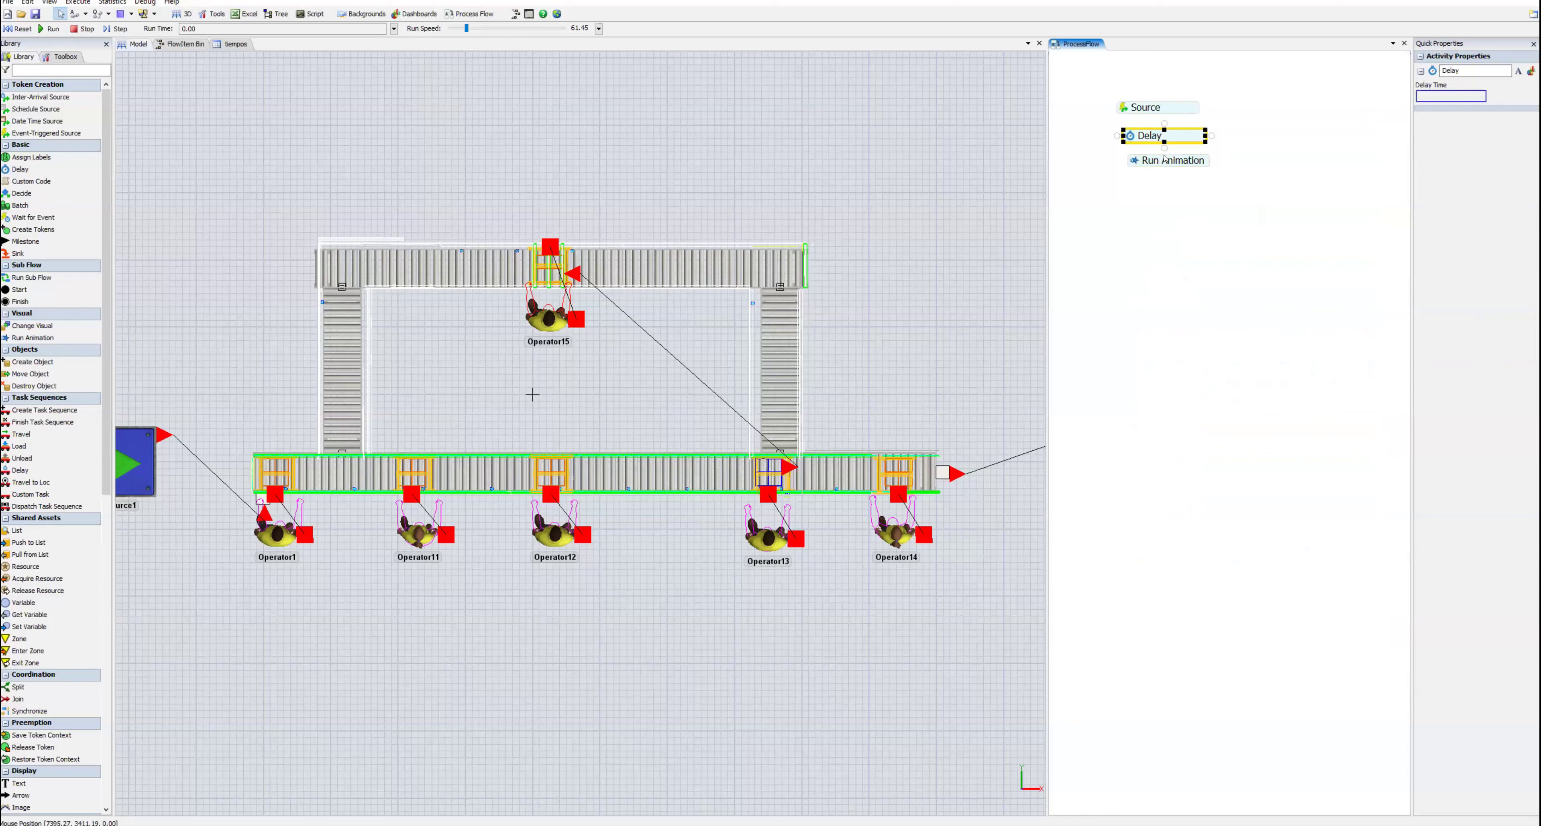
drag(1149, 142, 1165, 180)
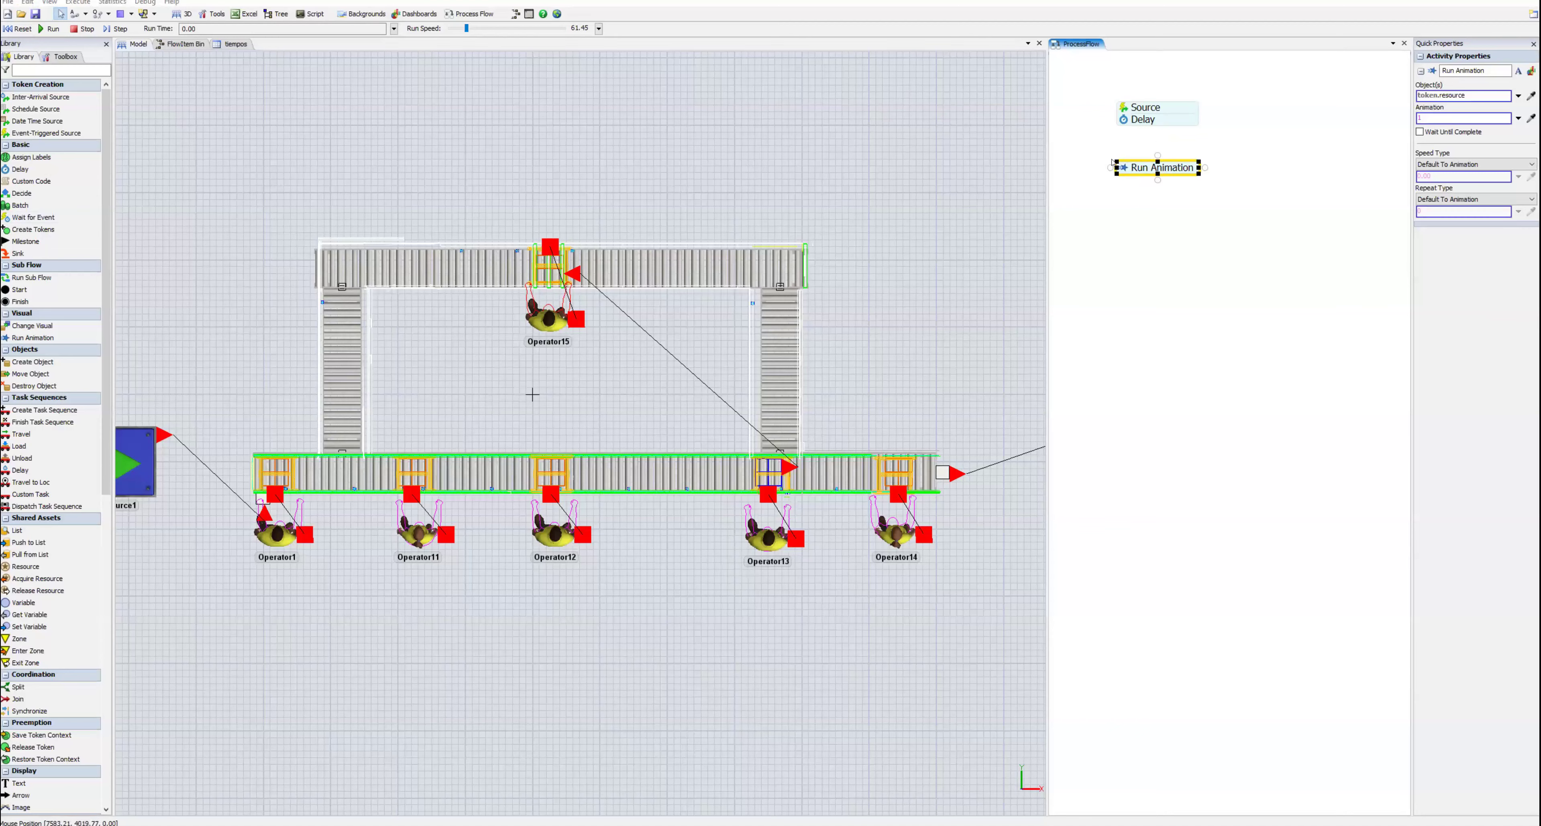
Step: Set the Run Animation object to token.es.as(Object).centerObjects[1]
double_click(1125, 170)
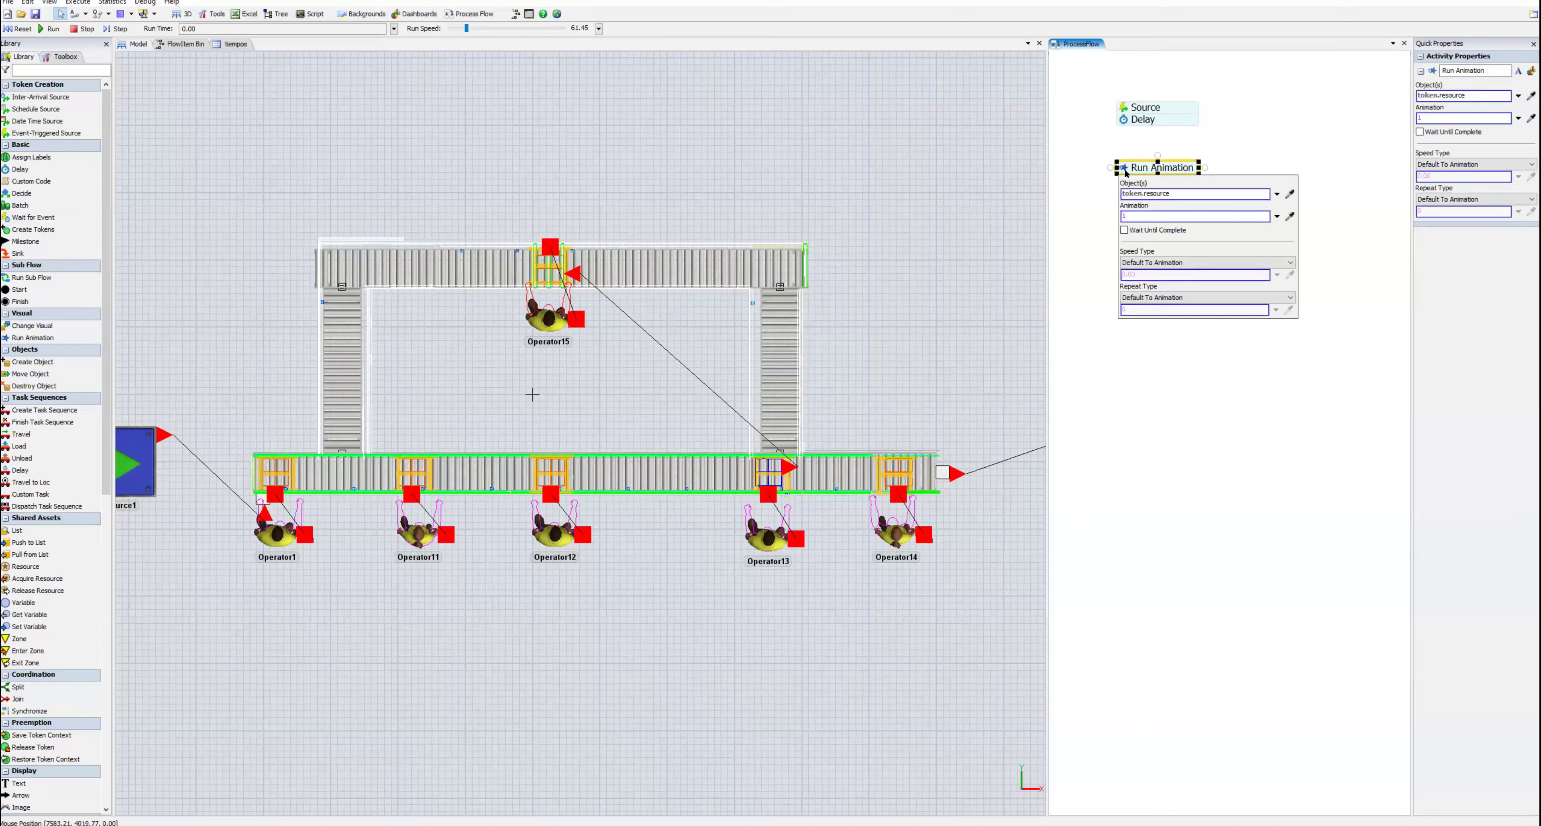
double_click(1164, 193)
text(es)
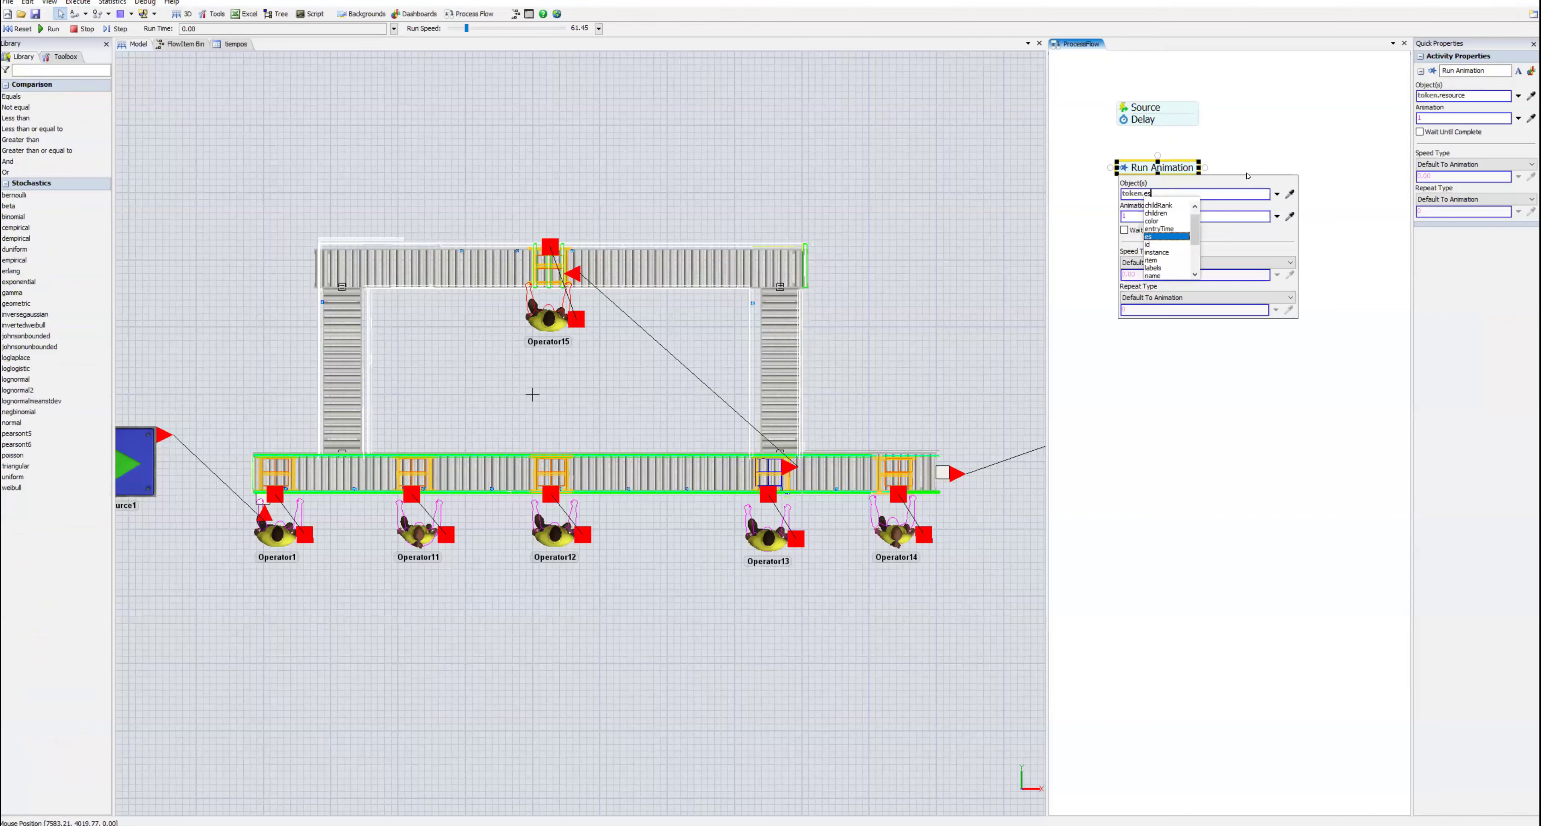
text(.a)
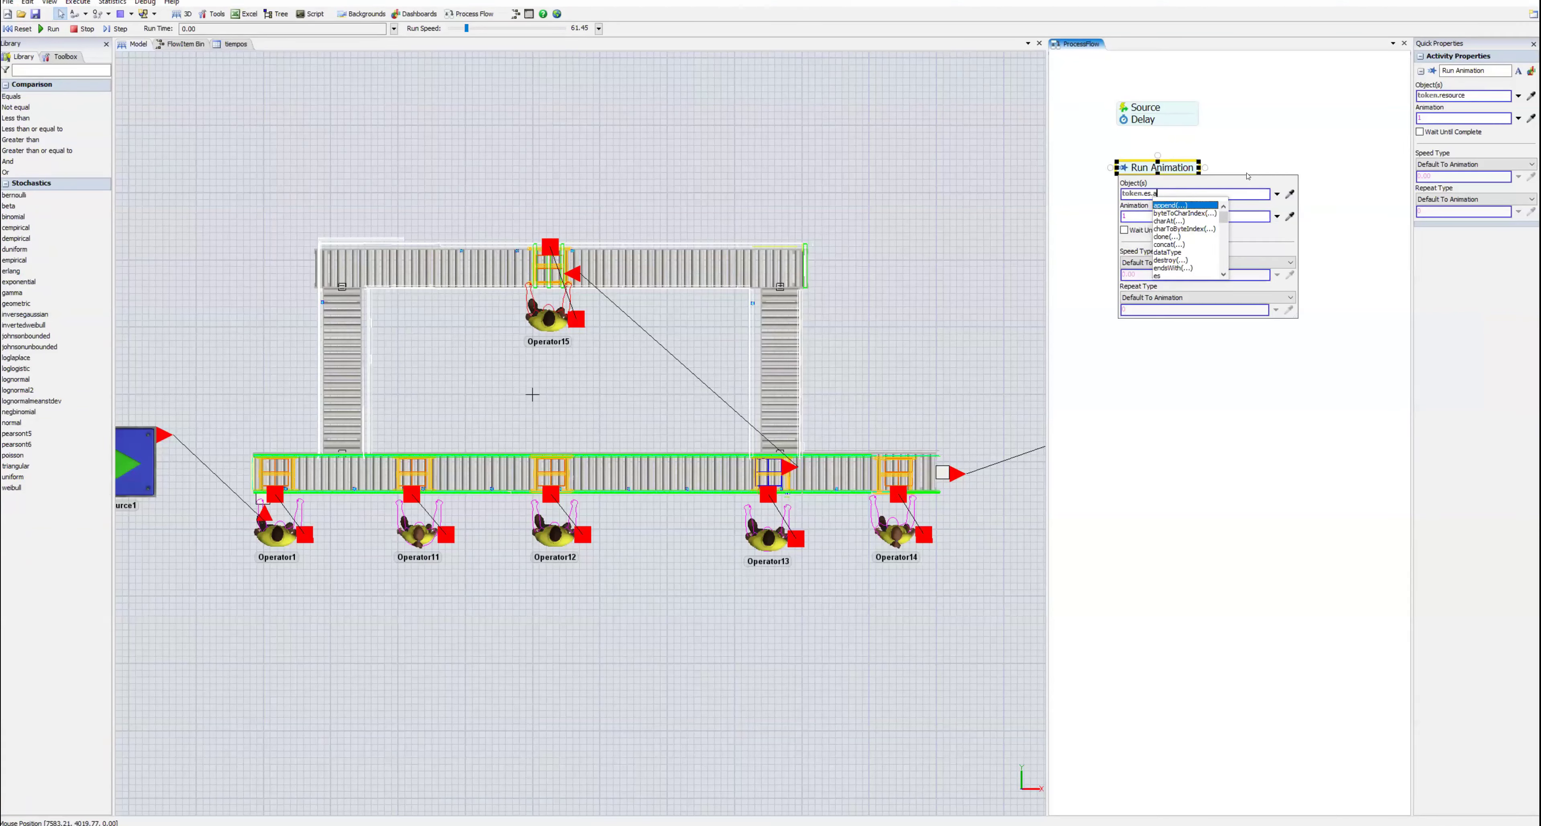
text(s(object))
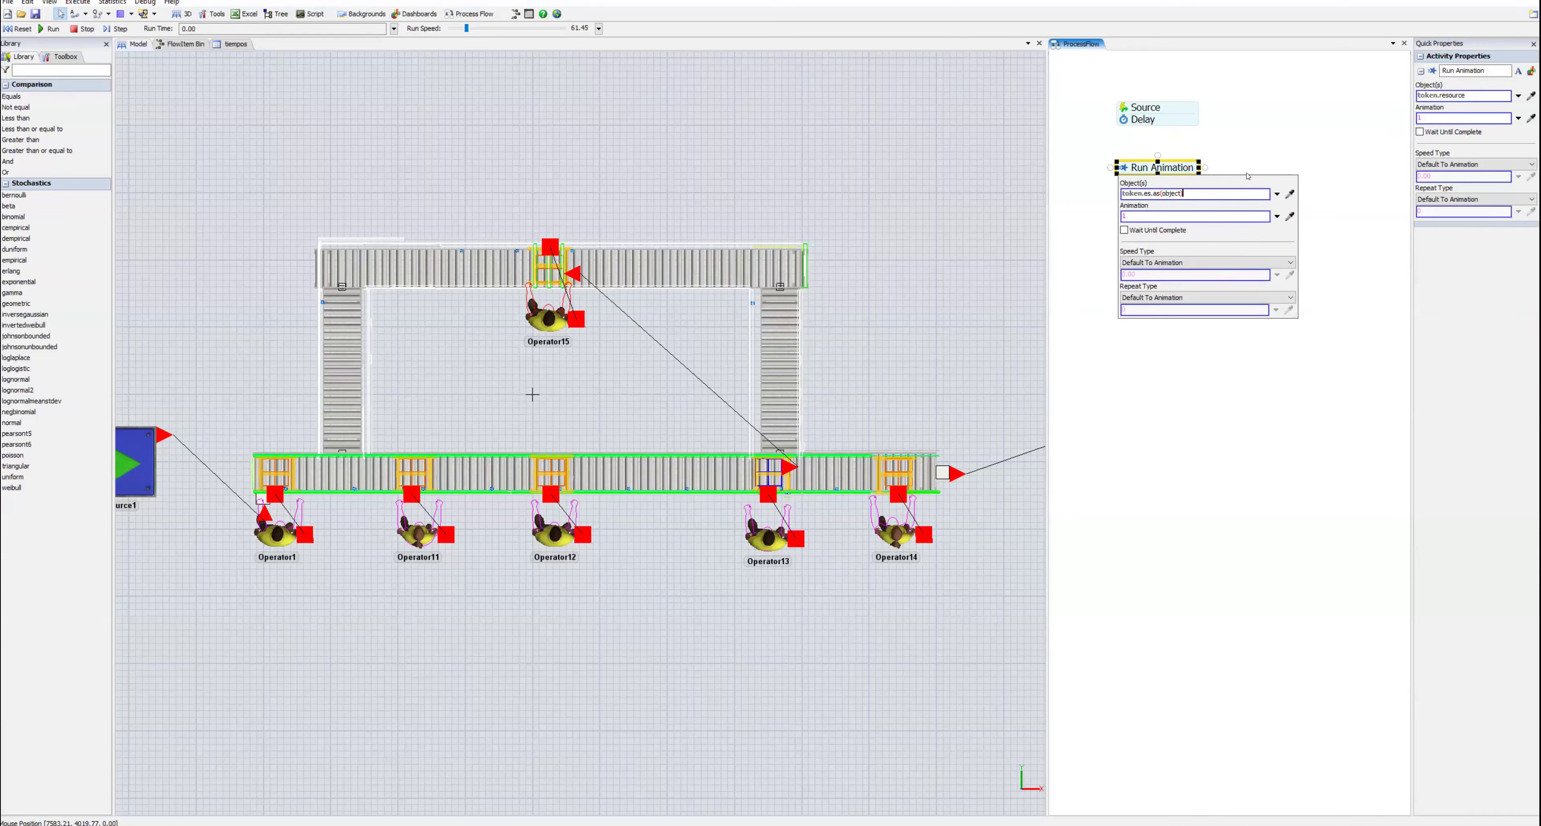
text(.centerObjects)
click(1165, 193)
key(BackSpace)
text(O)
Step: Set the animation to 29 and its speed type to Use Duration Of with token.item.process
double_click(1123, 215)
click(1171, 263)
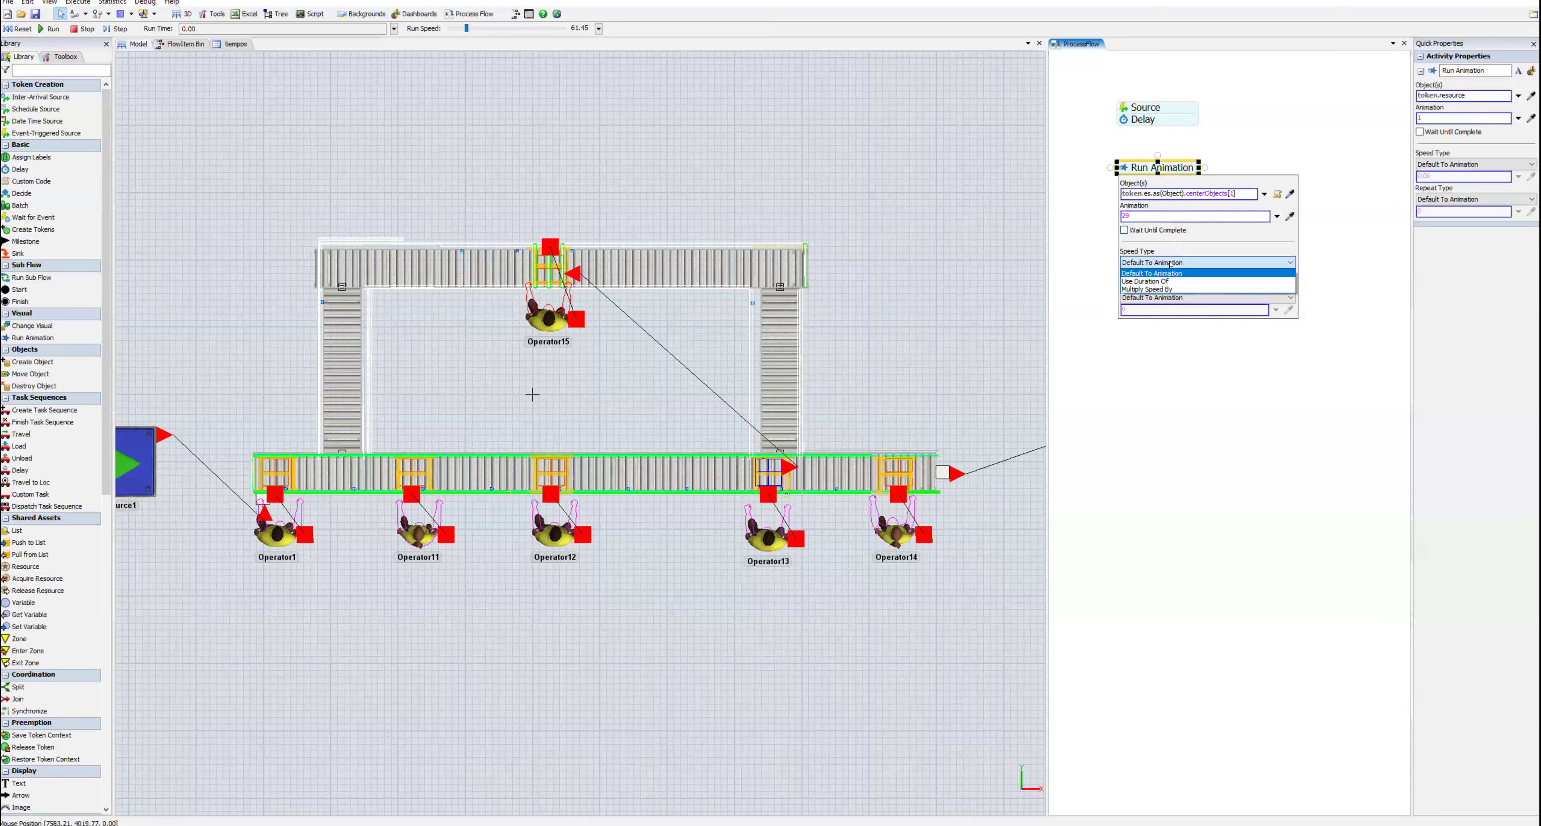
click(1172, 281)
Step: Connect the Delay activity to Run Animation and set the delay time to 1
drag(1158, 126, 1157, 167)
click(1123, 120)
drag(1241, 146, 1099, 148)
text(1)
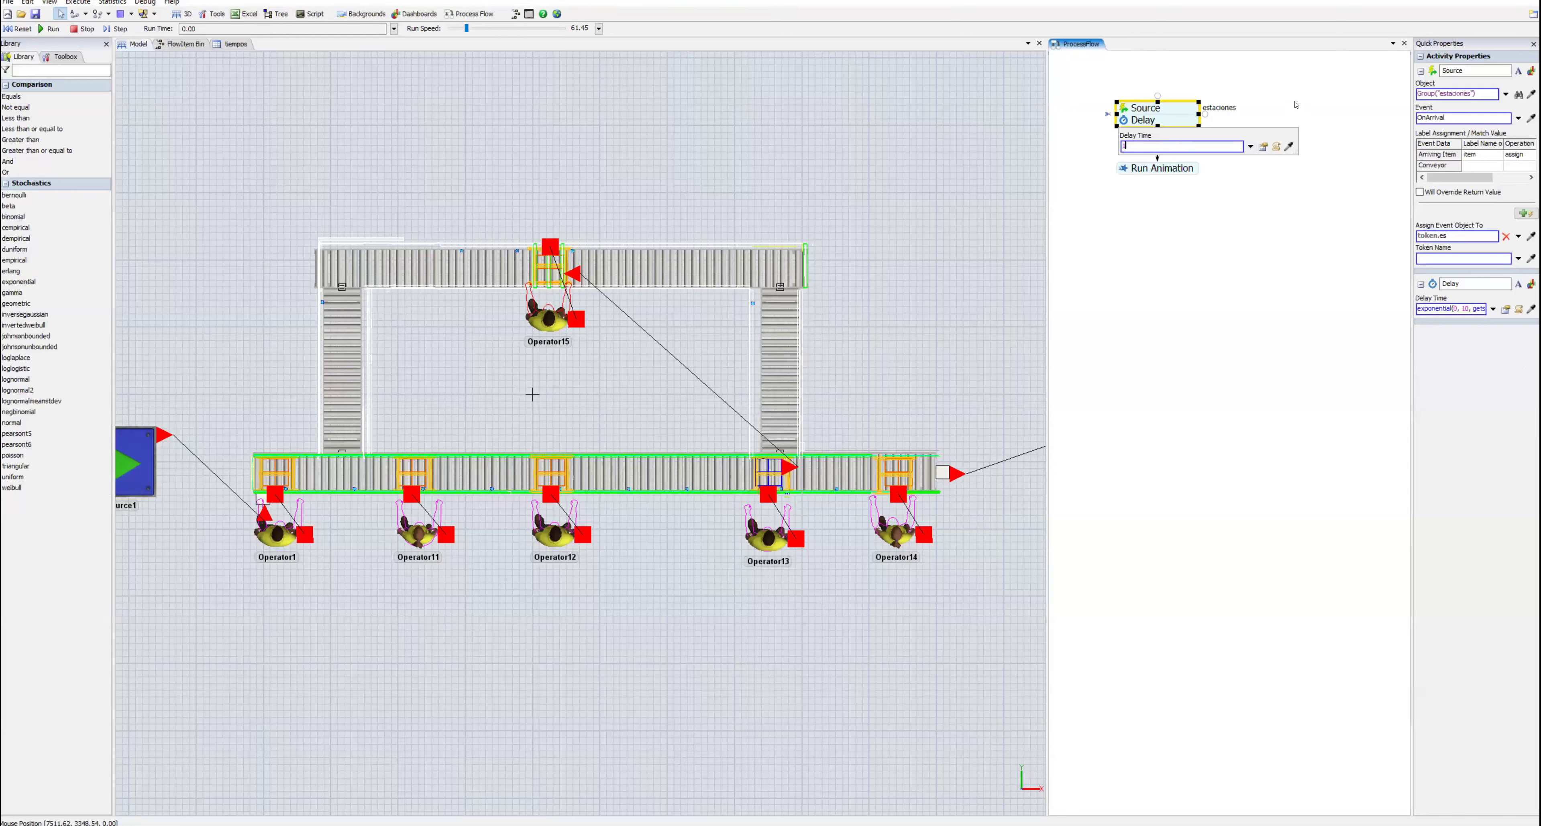
click(1286, 98)
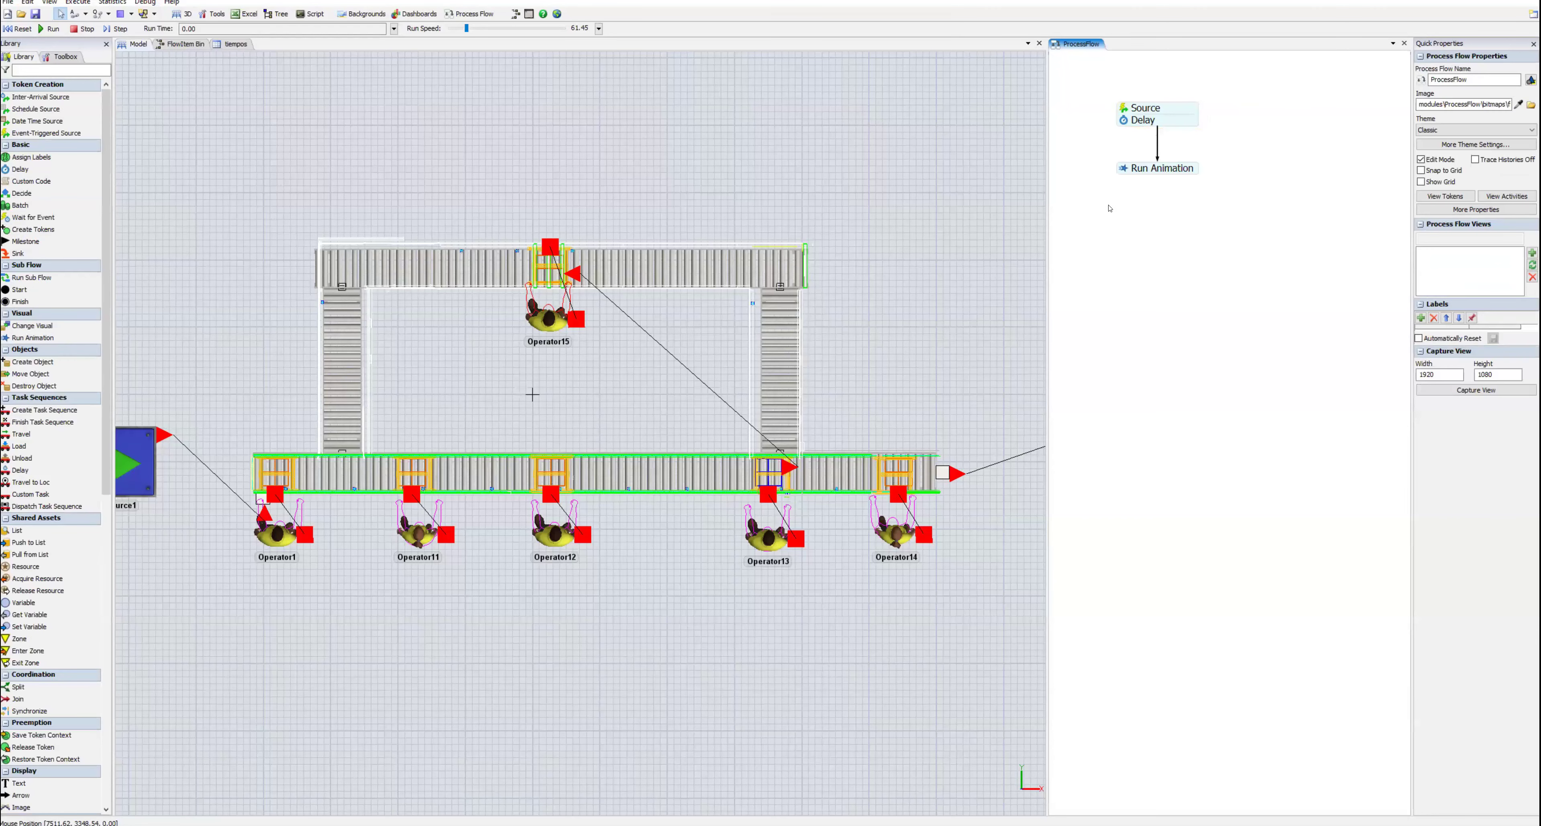
Step: Add a Sink activity beneath Run Animation to end the process flow
double_click(1110, 208)
click(1338, 265)
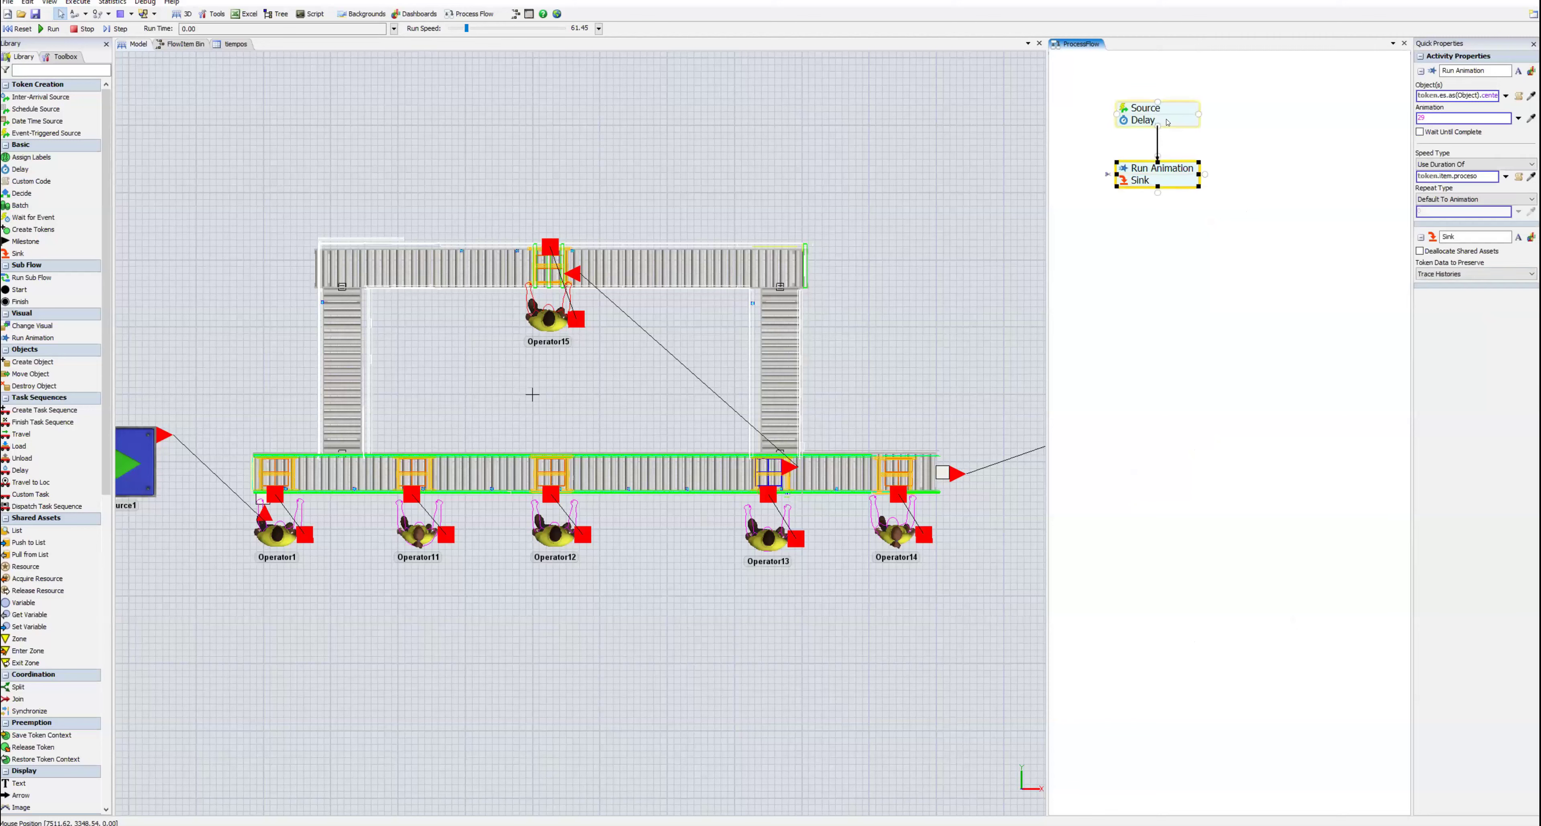
Step: Run the simulation and switch the 3D model view to Presentation Mode
drag(1231, 156, 1228, 171)
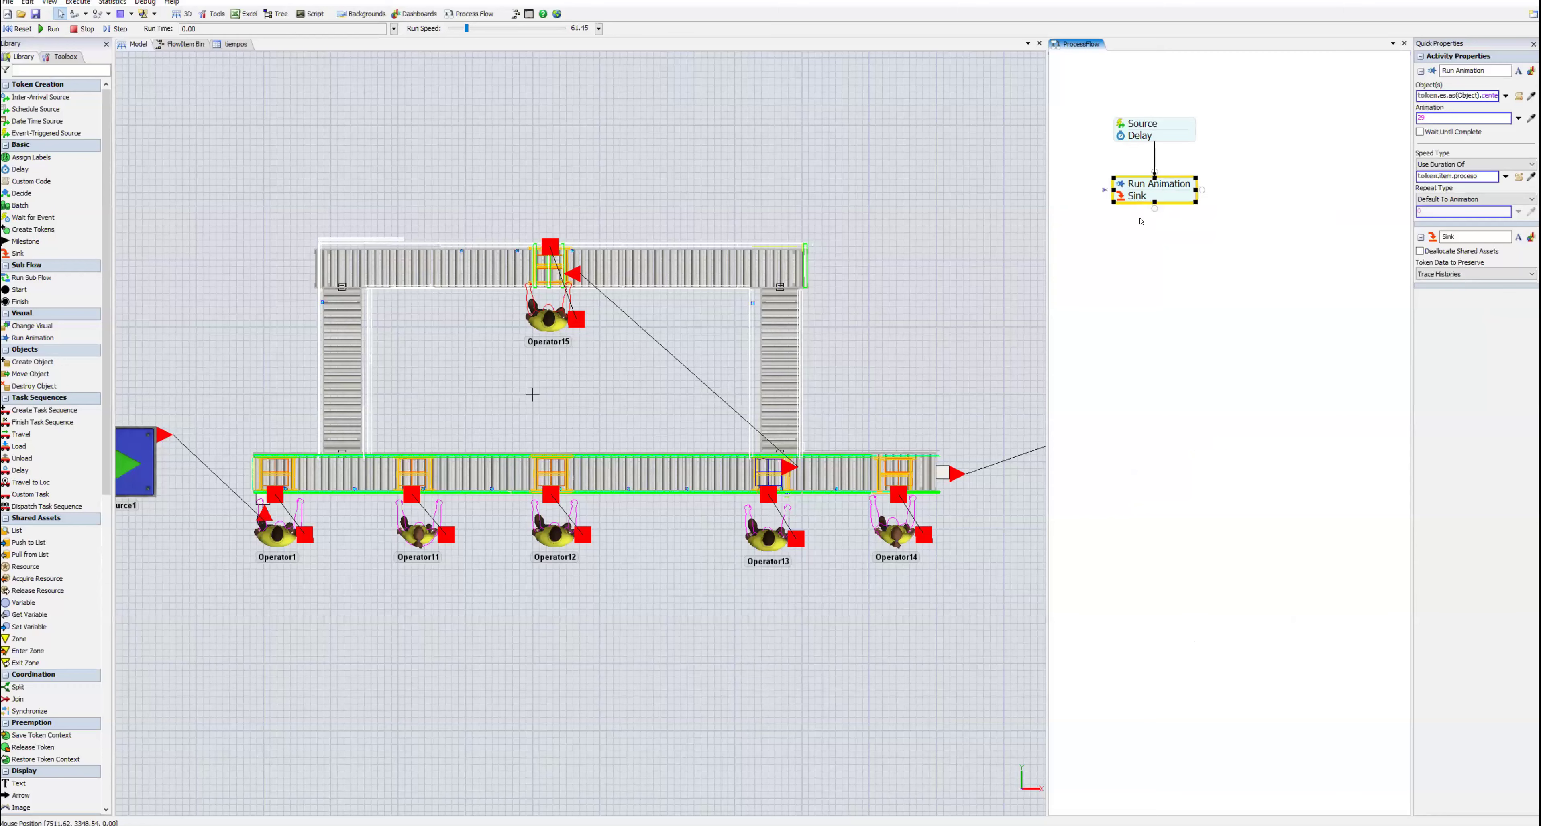
click(902, 327)
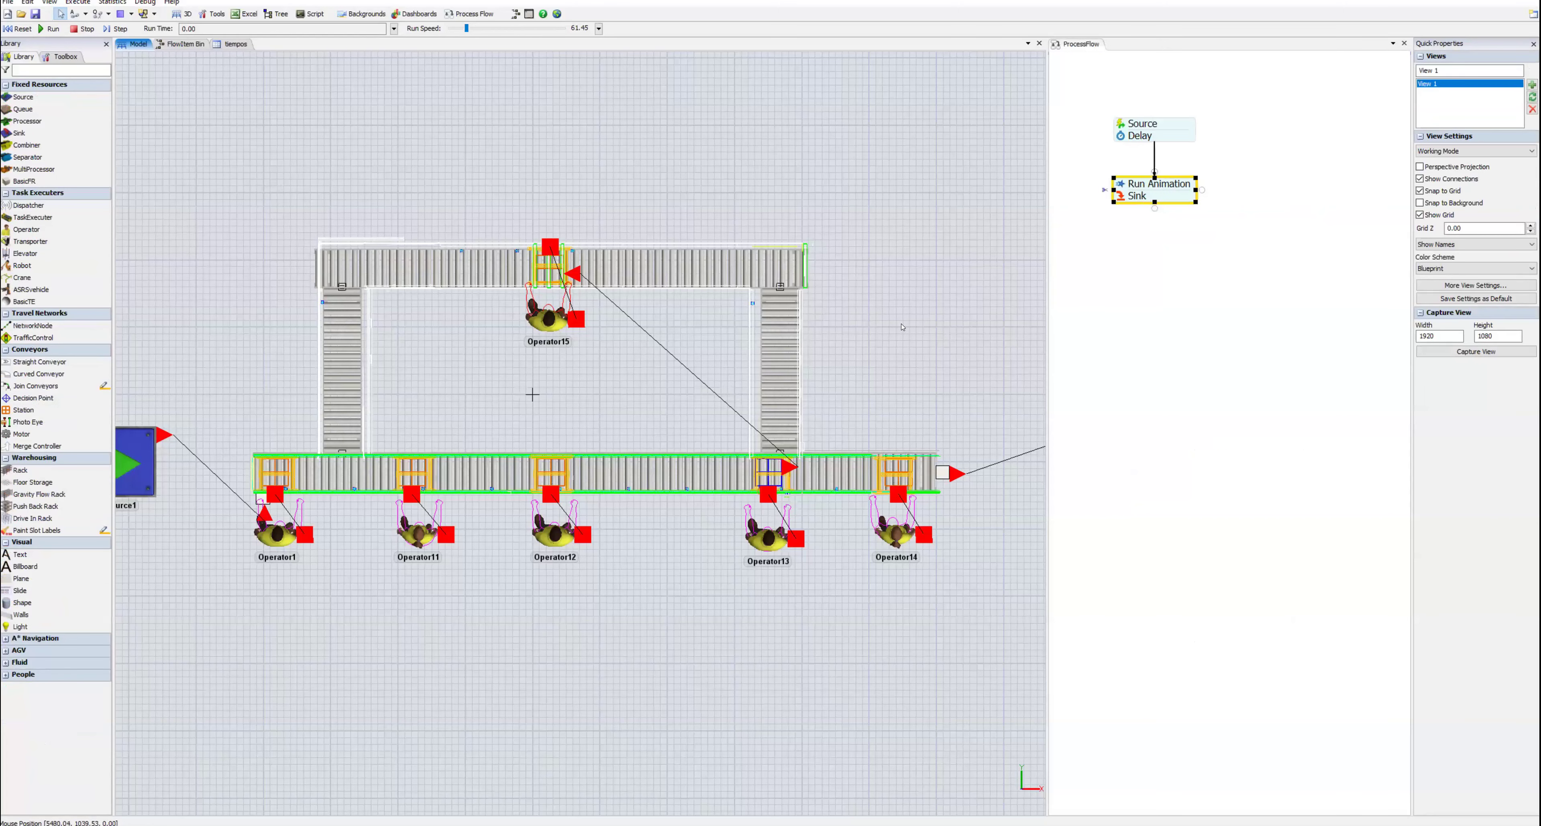
key(space)
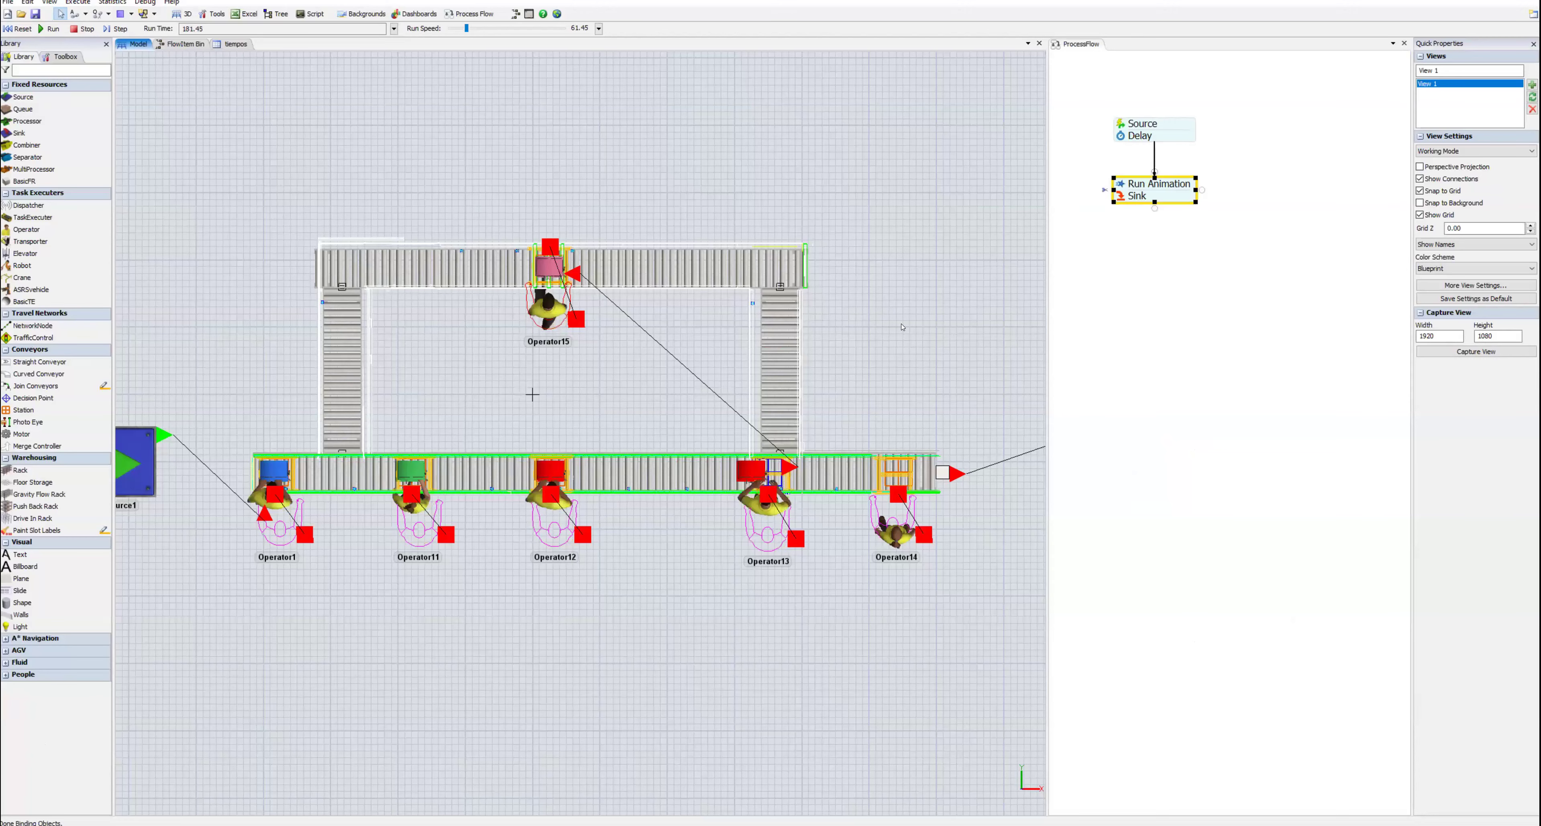
drag(901, 327, 906, 331)
click(1472, 151)
click(1459, 172)
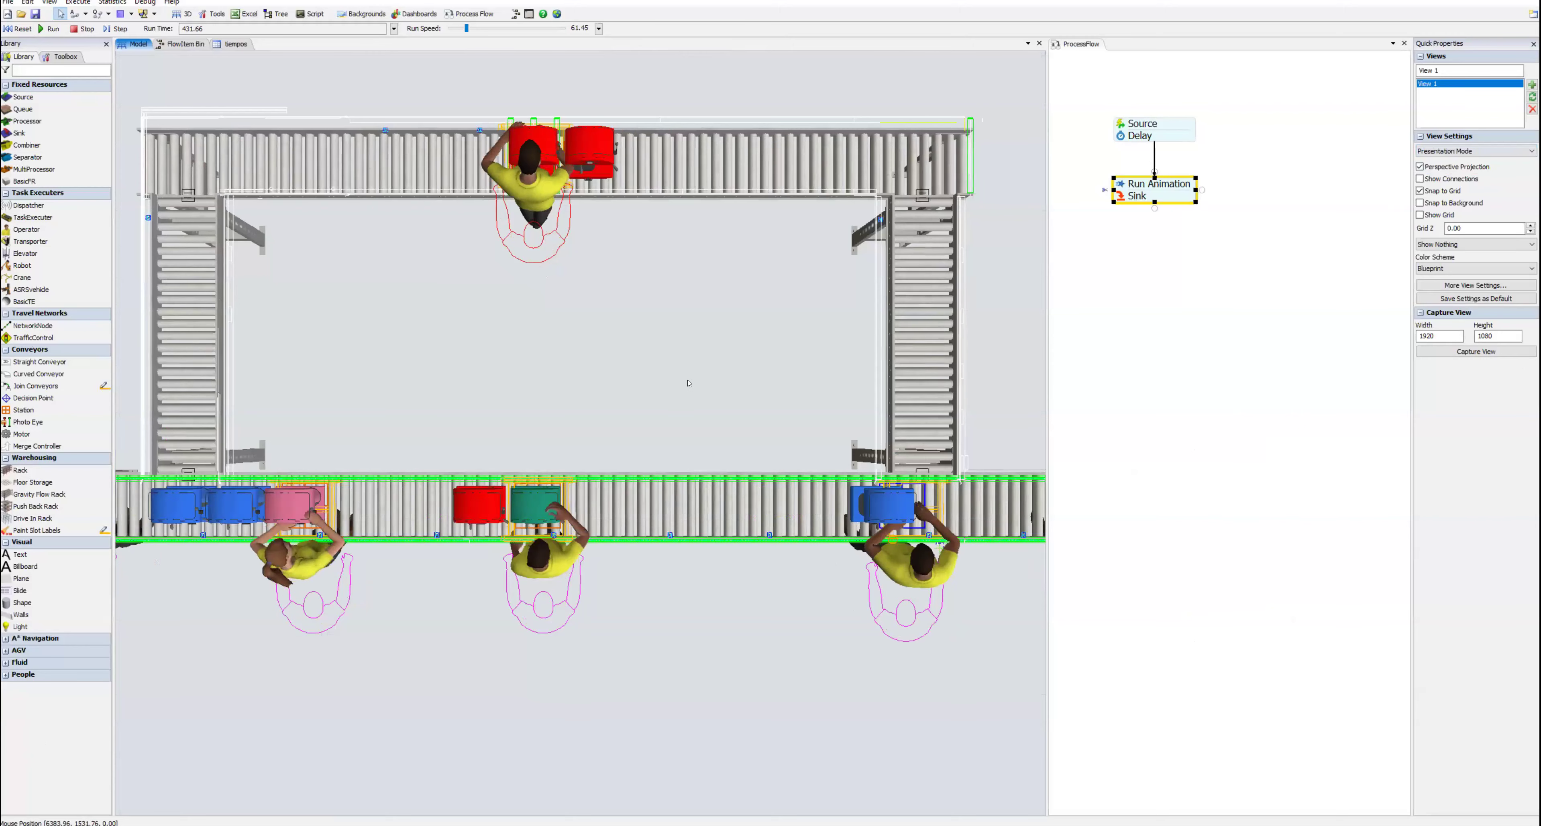
Step: Examine the operators' animations at the conveyor stations from an angled perspective during the run, and reset the model
scroll(686, 381, down, 2)
right_drag(687, 381, 656, 297)
scroll(683, 366, down, 2)
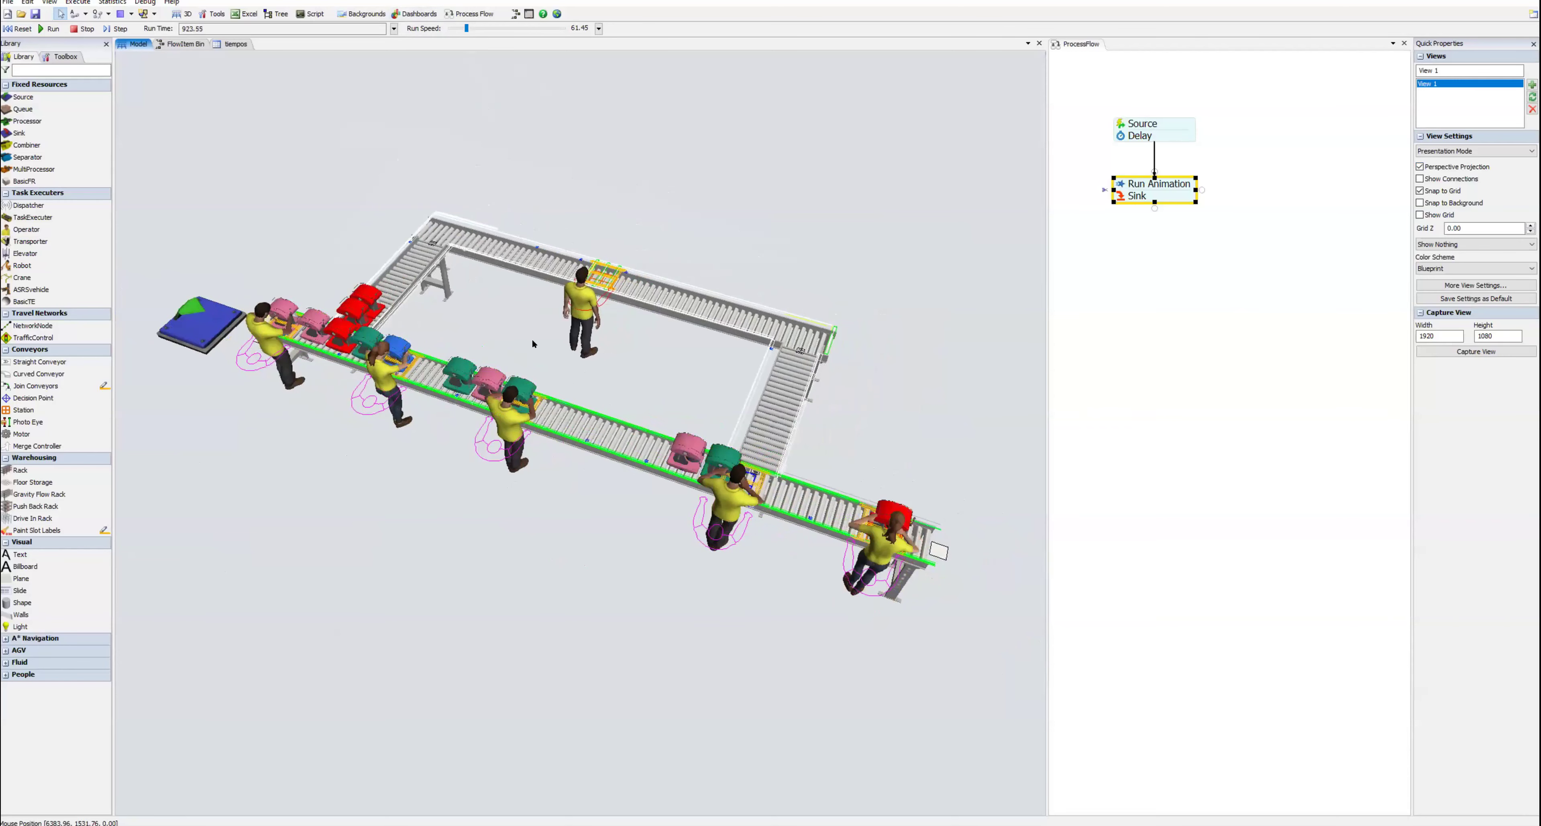
scroll(566, 375, up, 2)
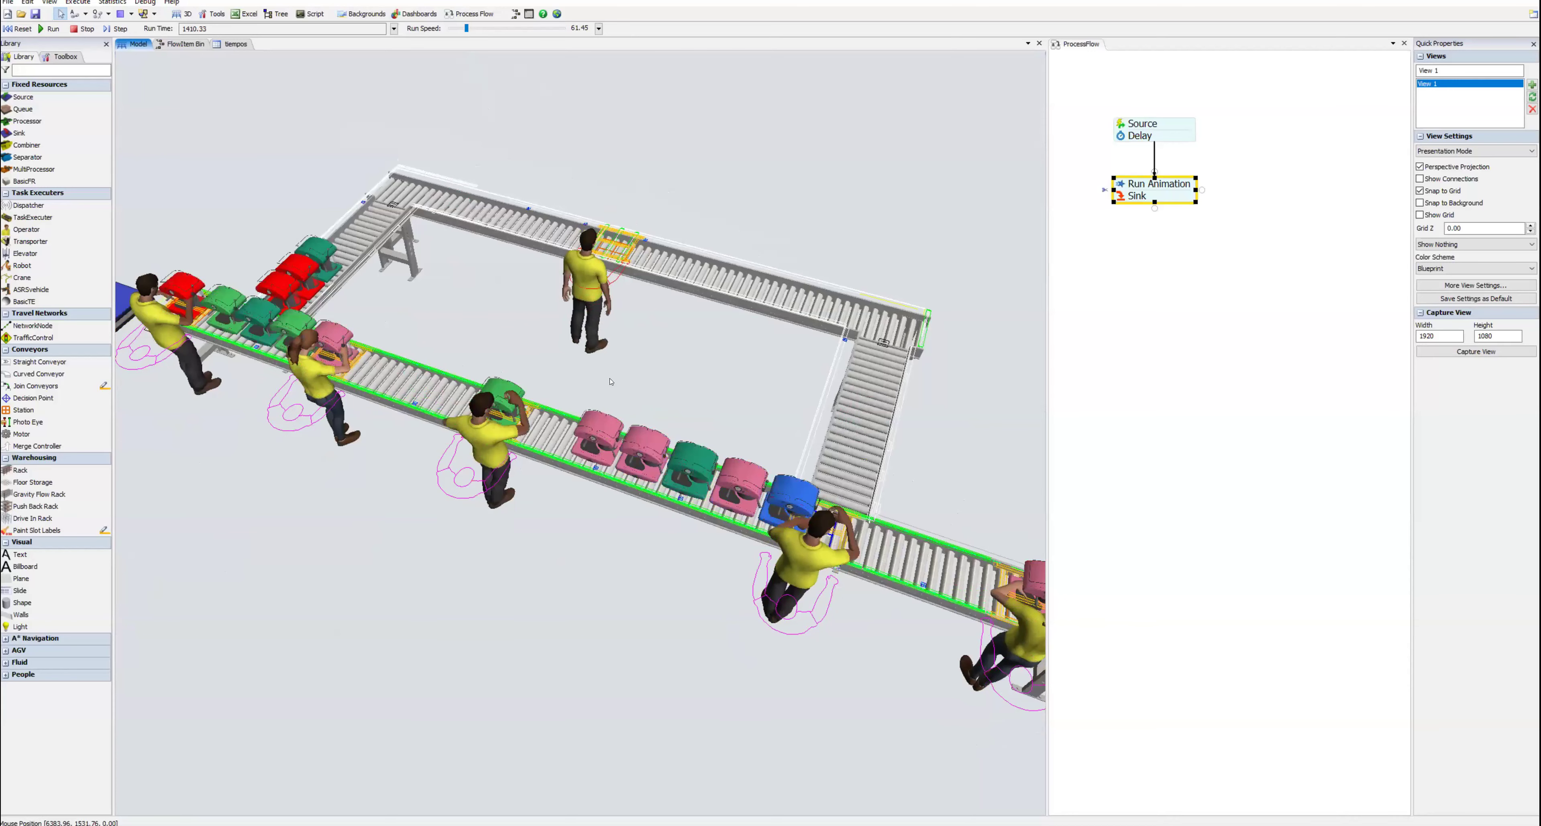
scroll(634, 385, down, 2)
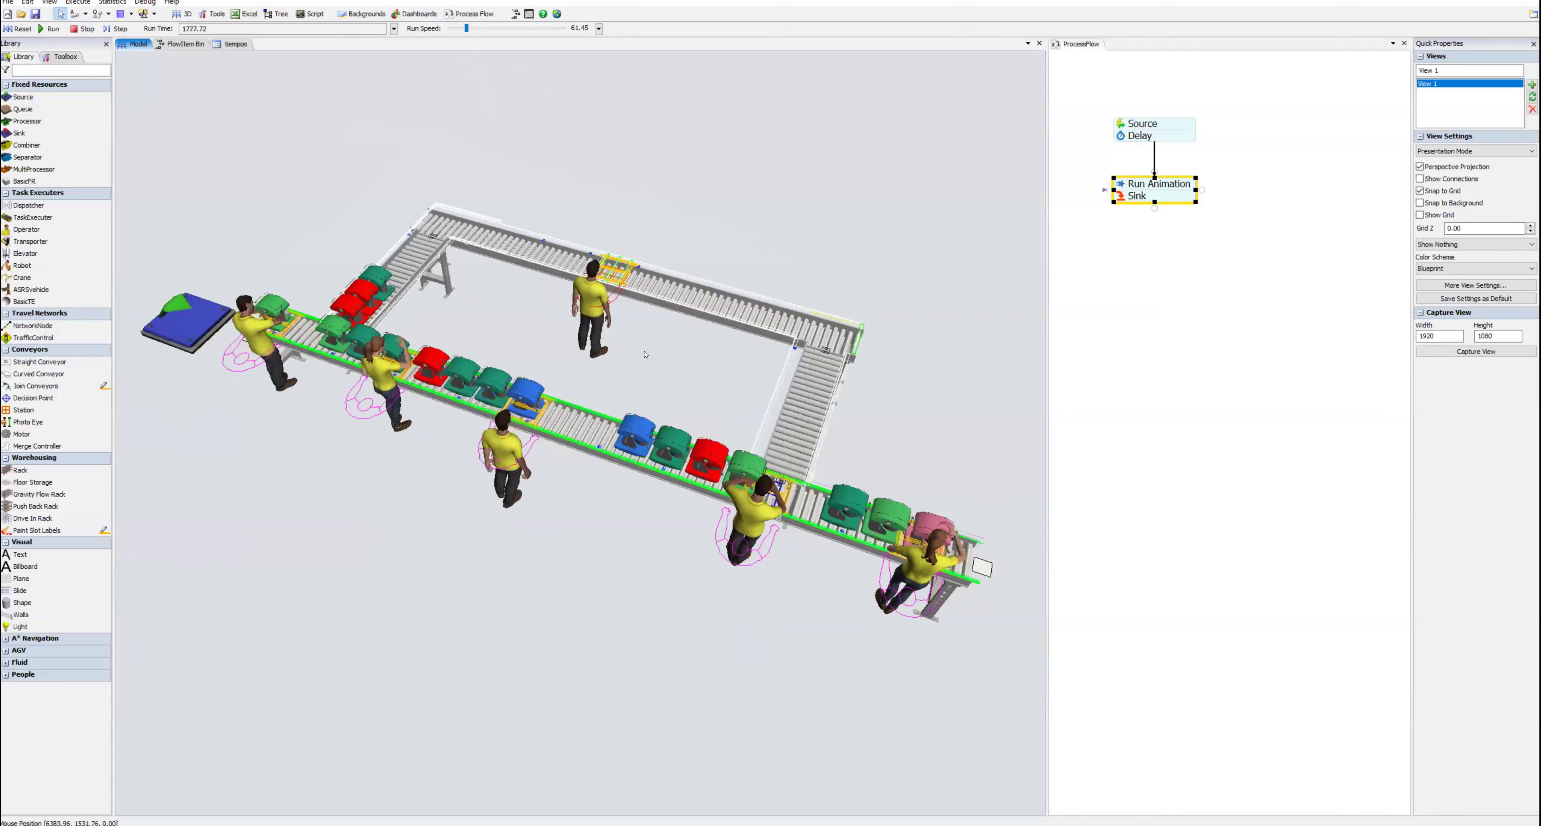
scroll(707, 374, down, 2)
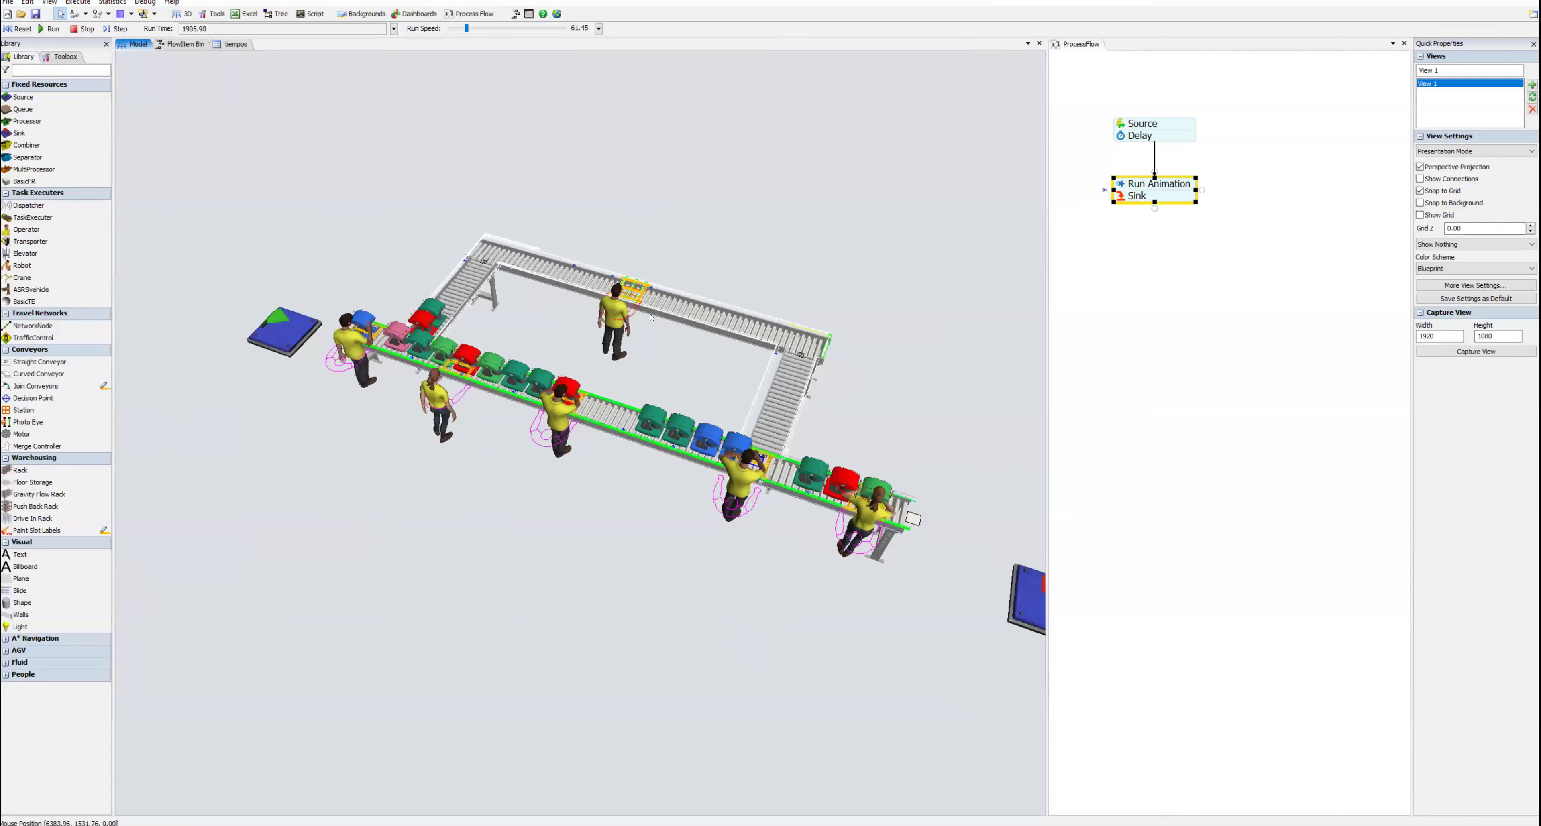
click(23, 29)
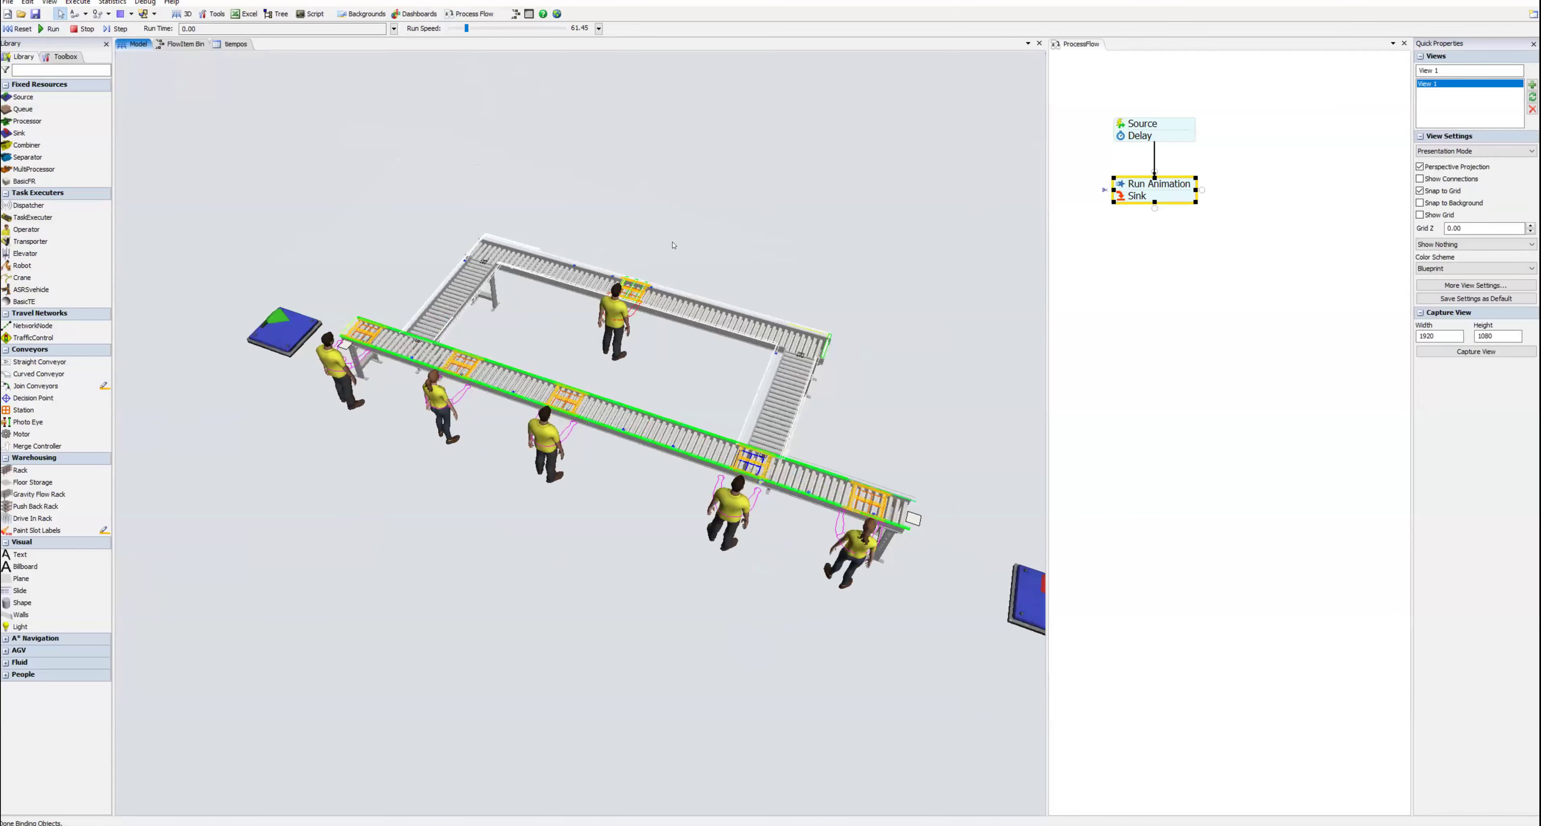
Step: Reset the rotation of the 3D view to look straight down on the assembly line
right_click(674, 245)
mouse_move(713, 263)
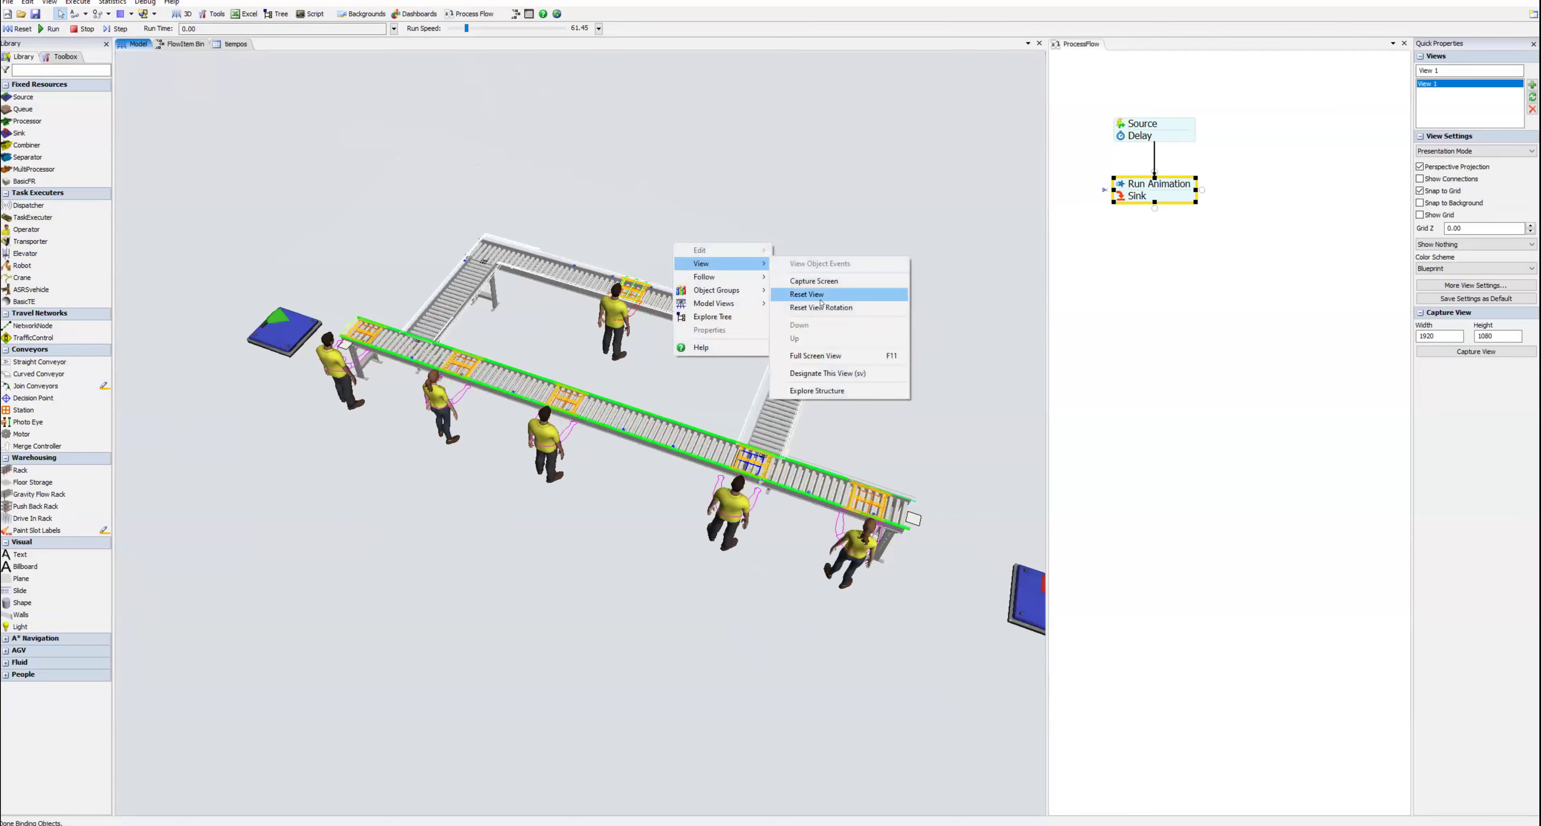
click(828, 309)
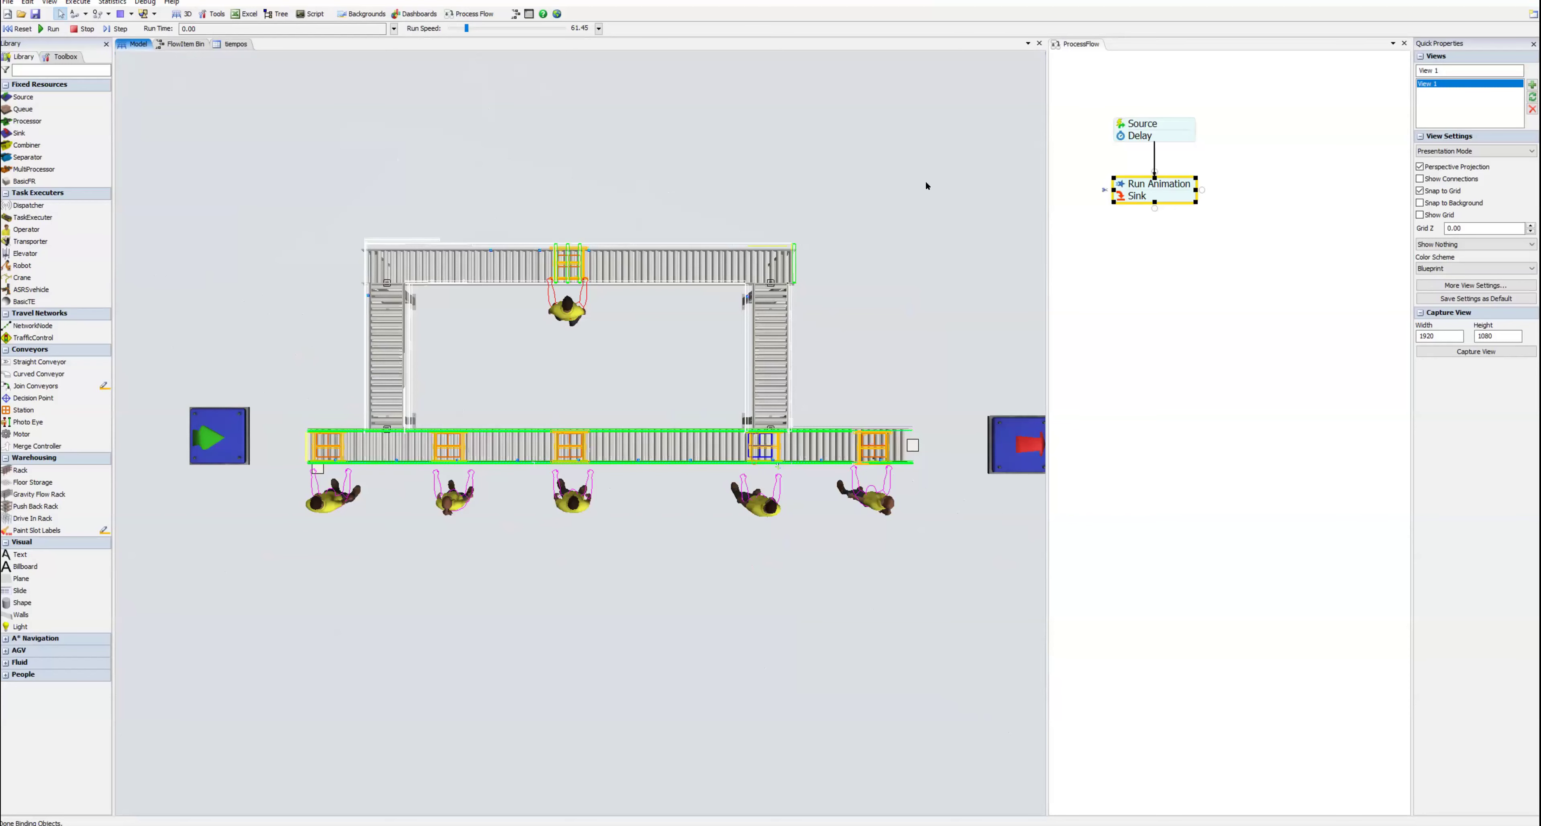
Step: Add a new blank dashboard to the model for its statistics charts
drag(749, 186, 713, 202)
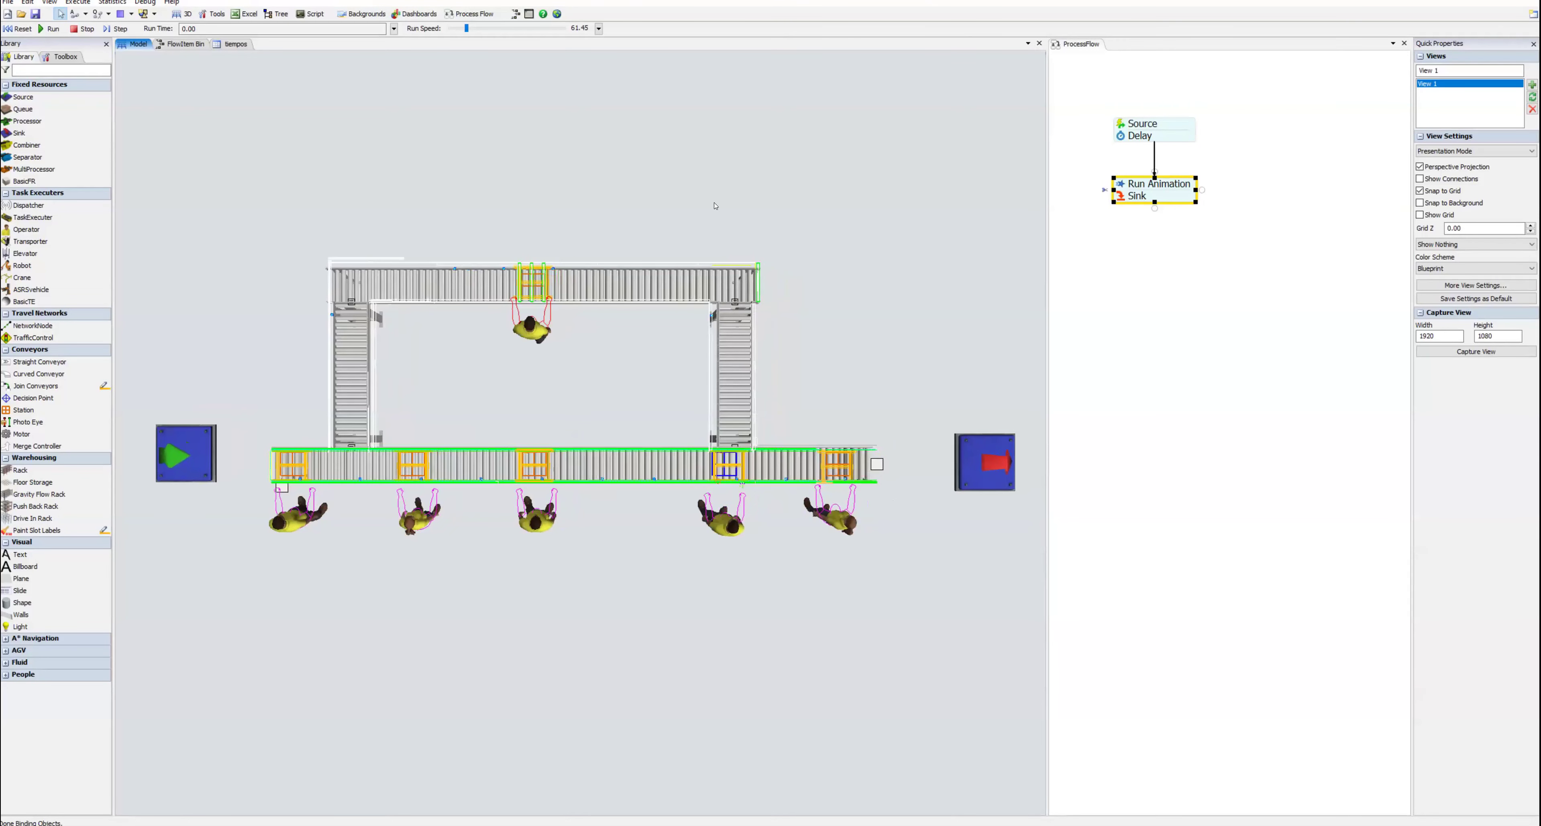
click(416, 14)
click(435, 29)
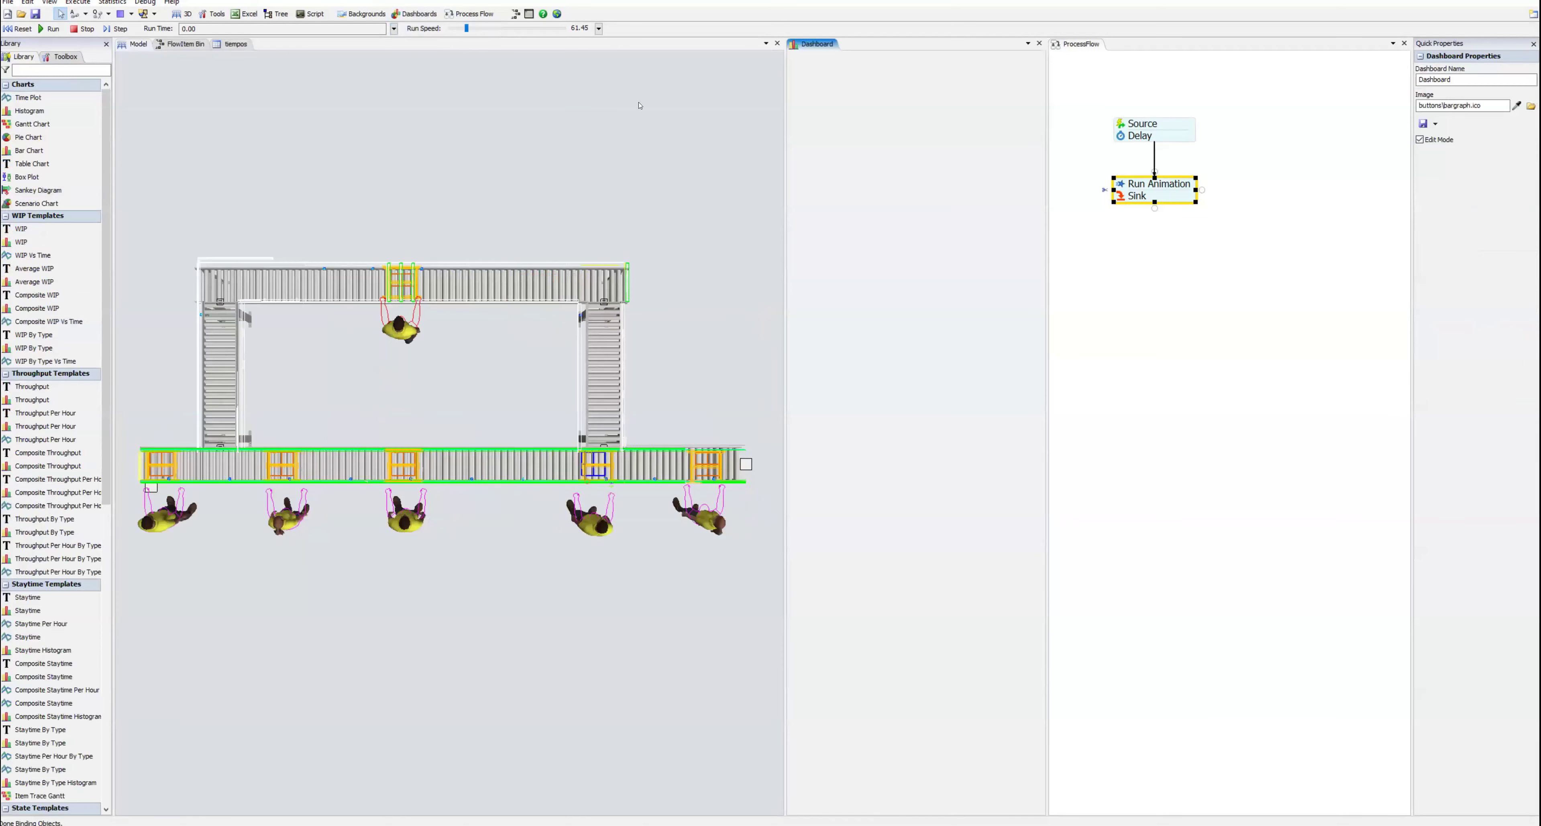